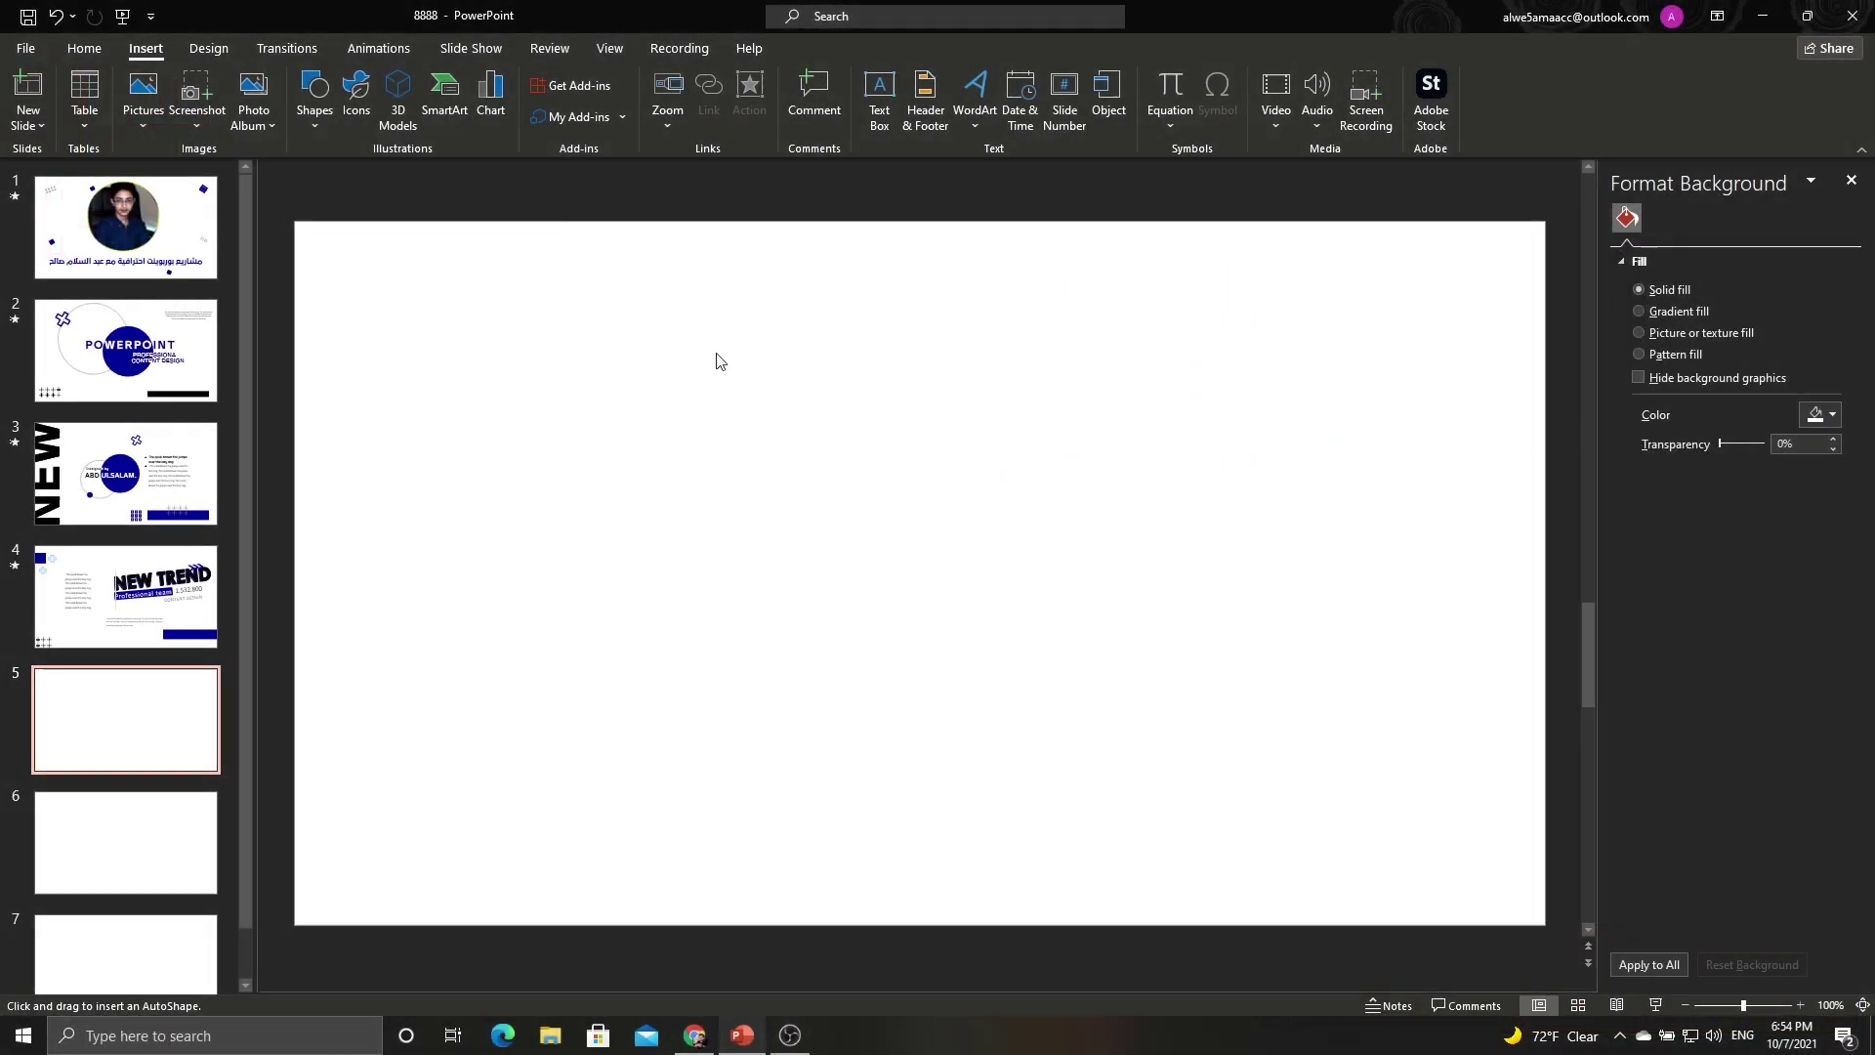
# Draw a 2.87-inch circle on slide 5 and centre it on the slide.
pyautogui.moveTo(718, 363); pyautogui.dragTo(857, 468)
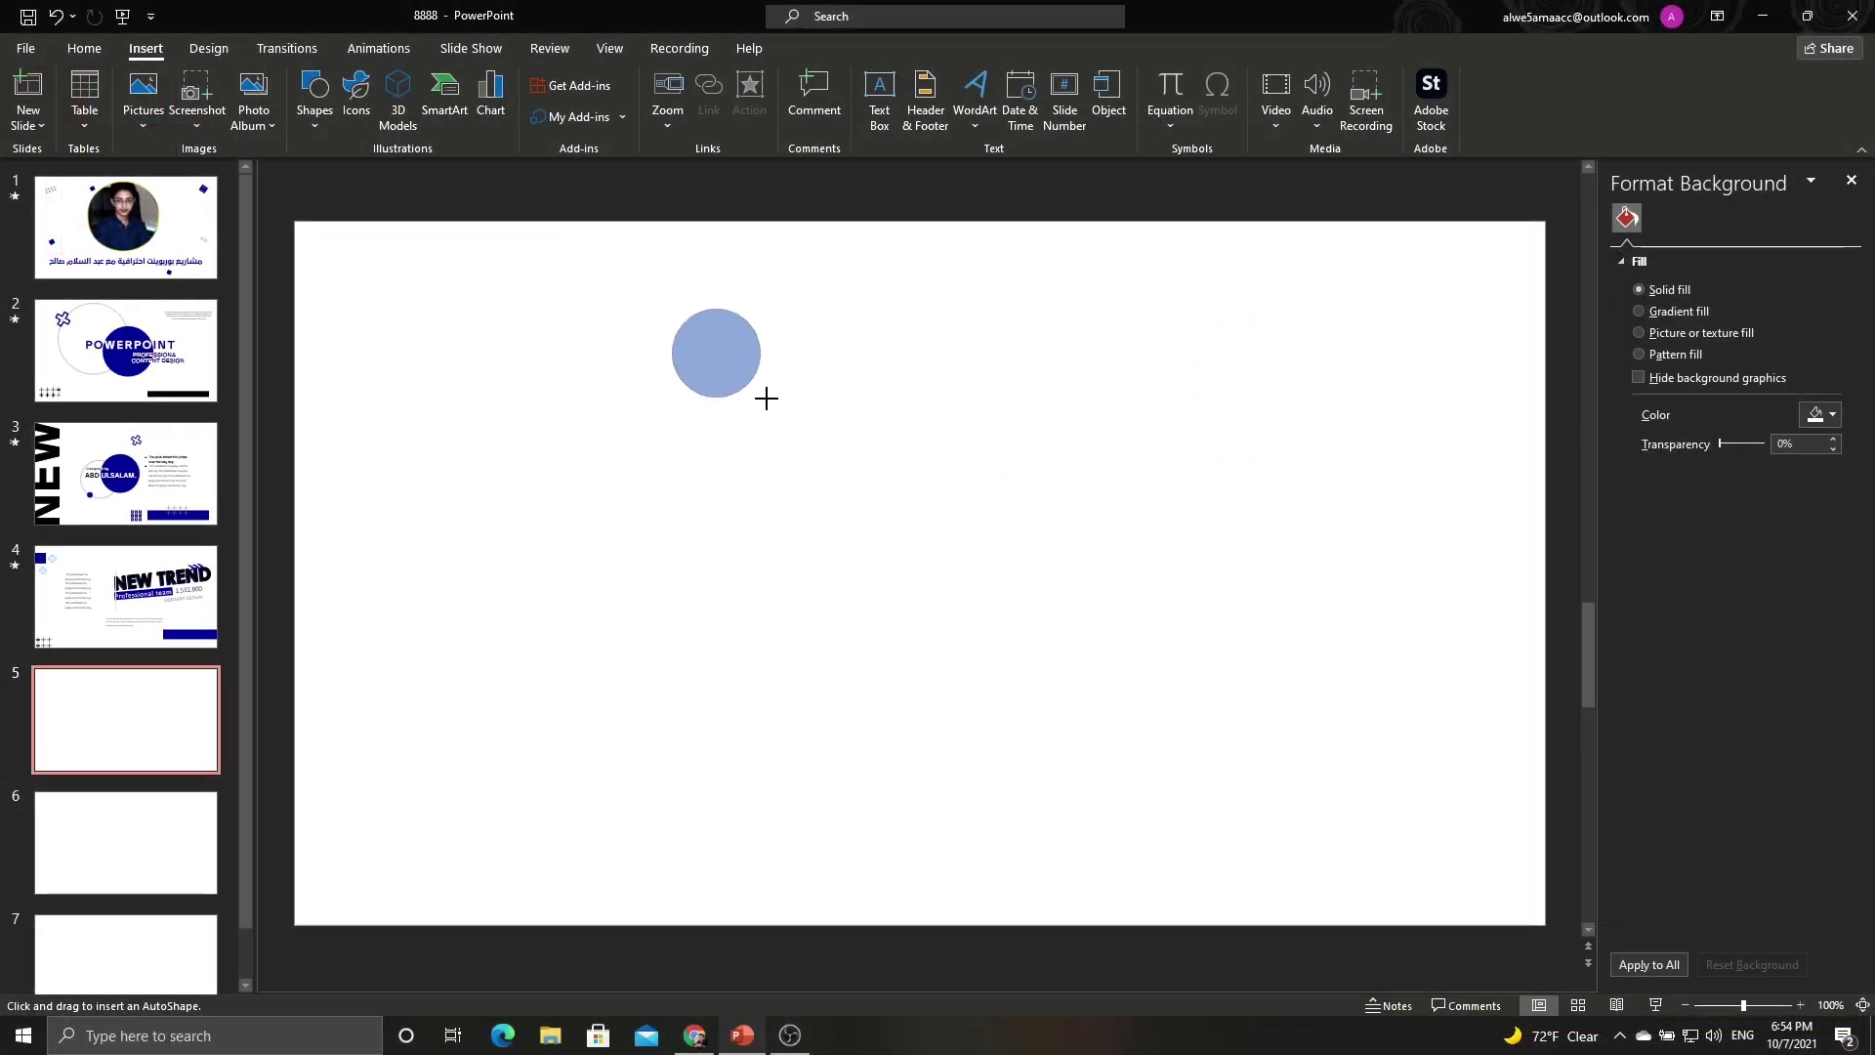
pyautogui.moveTo(760, 437); pyautogui.dragTo(964, 648)
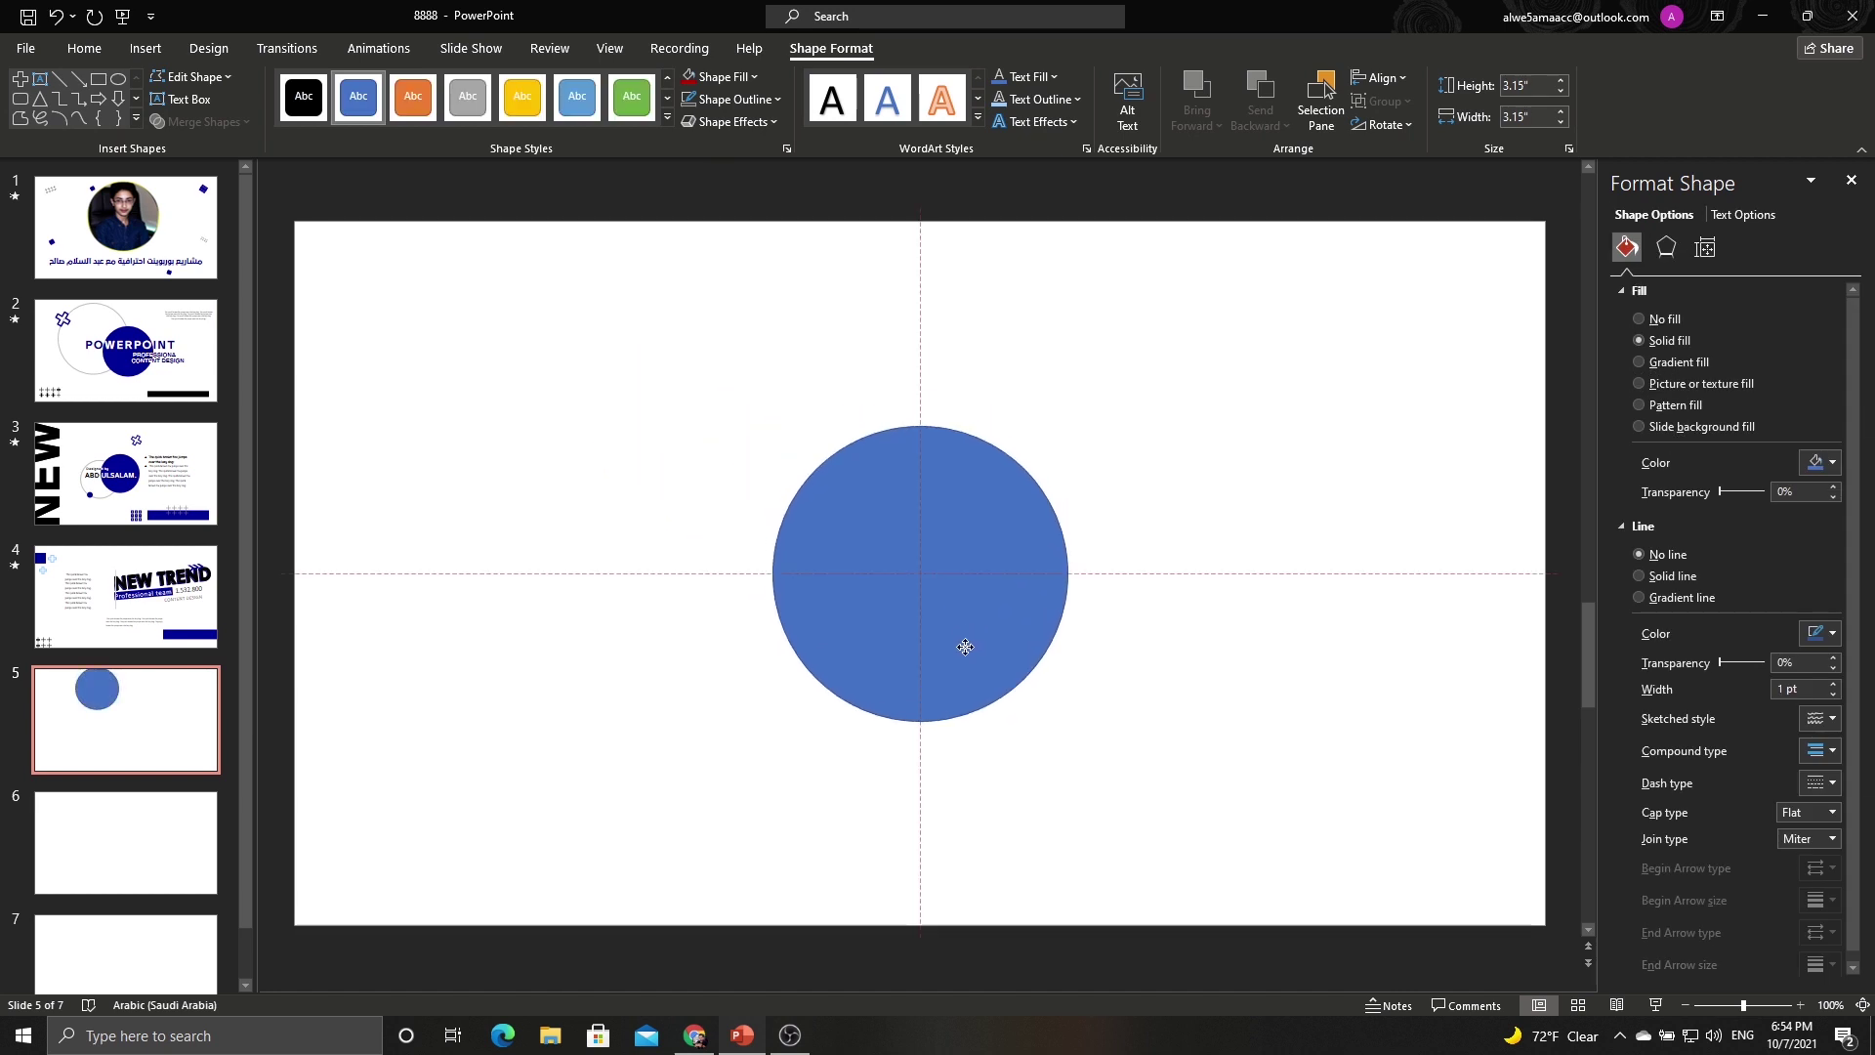
pyautogui.moveTo(1068, 720); pyautogui.dragTo(1041, 694)
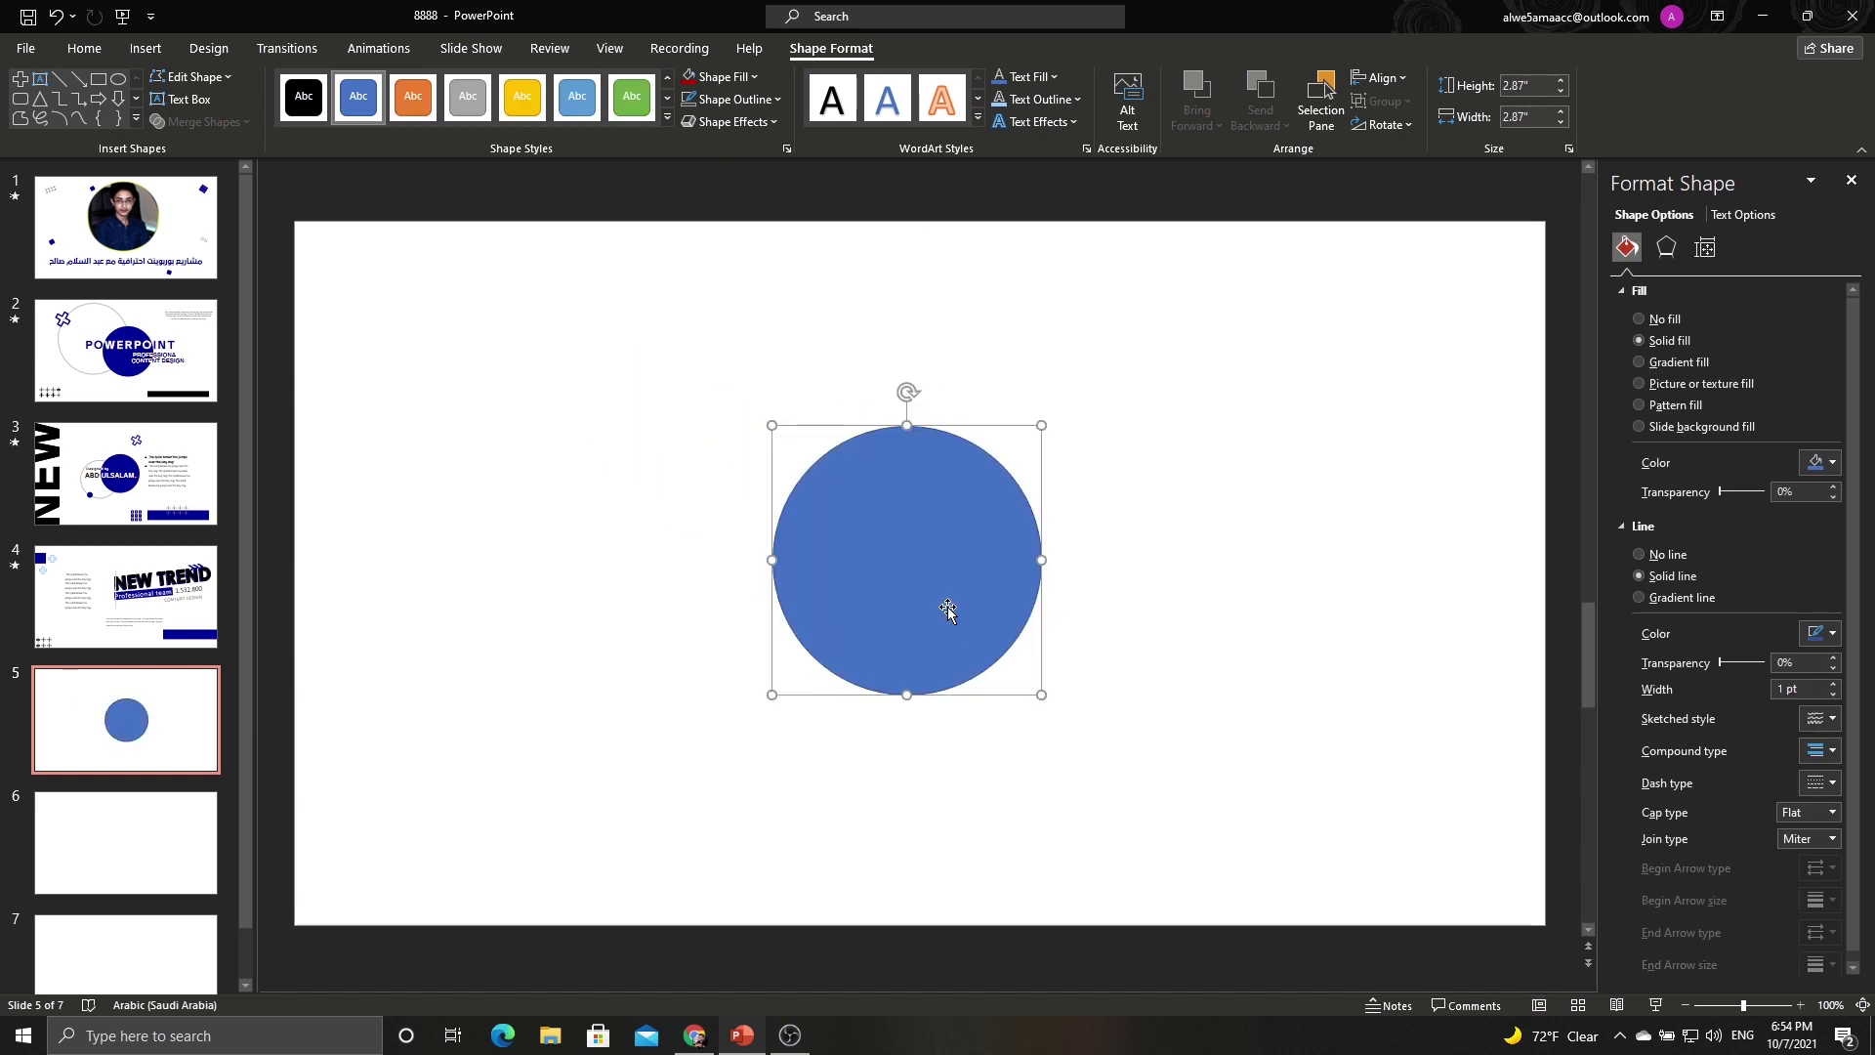
pyautogui.moveTo(953, 584); pyautogui.dragTo(967, 598)
pyautogui.click(1123, 490)
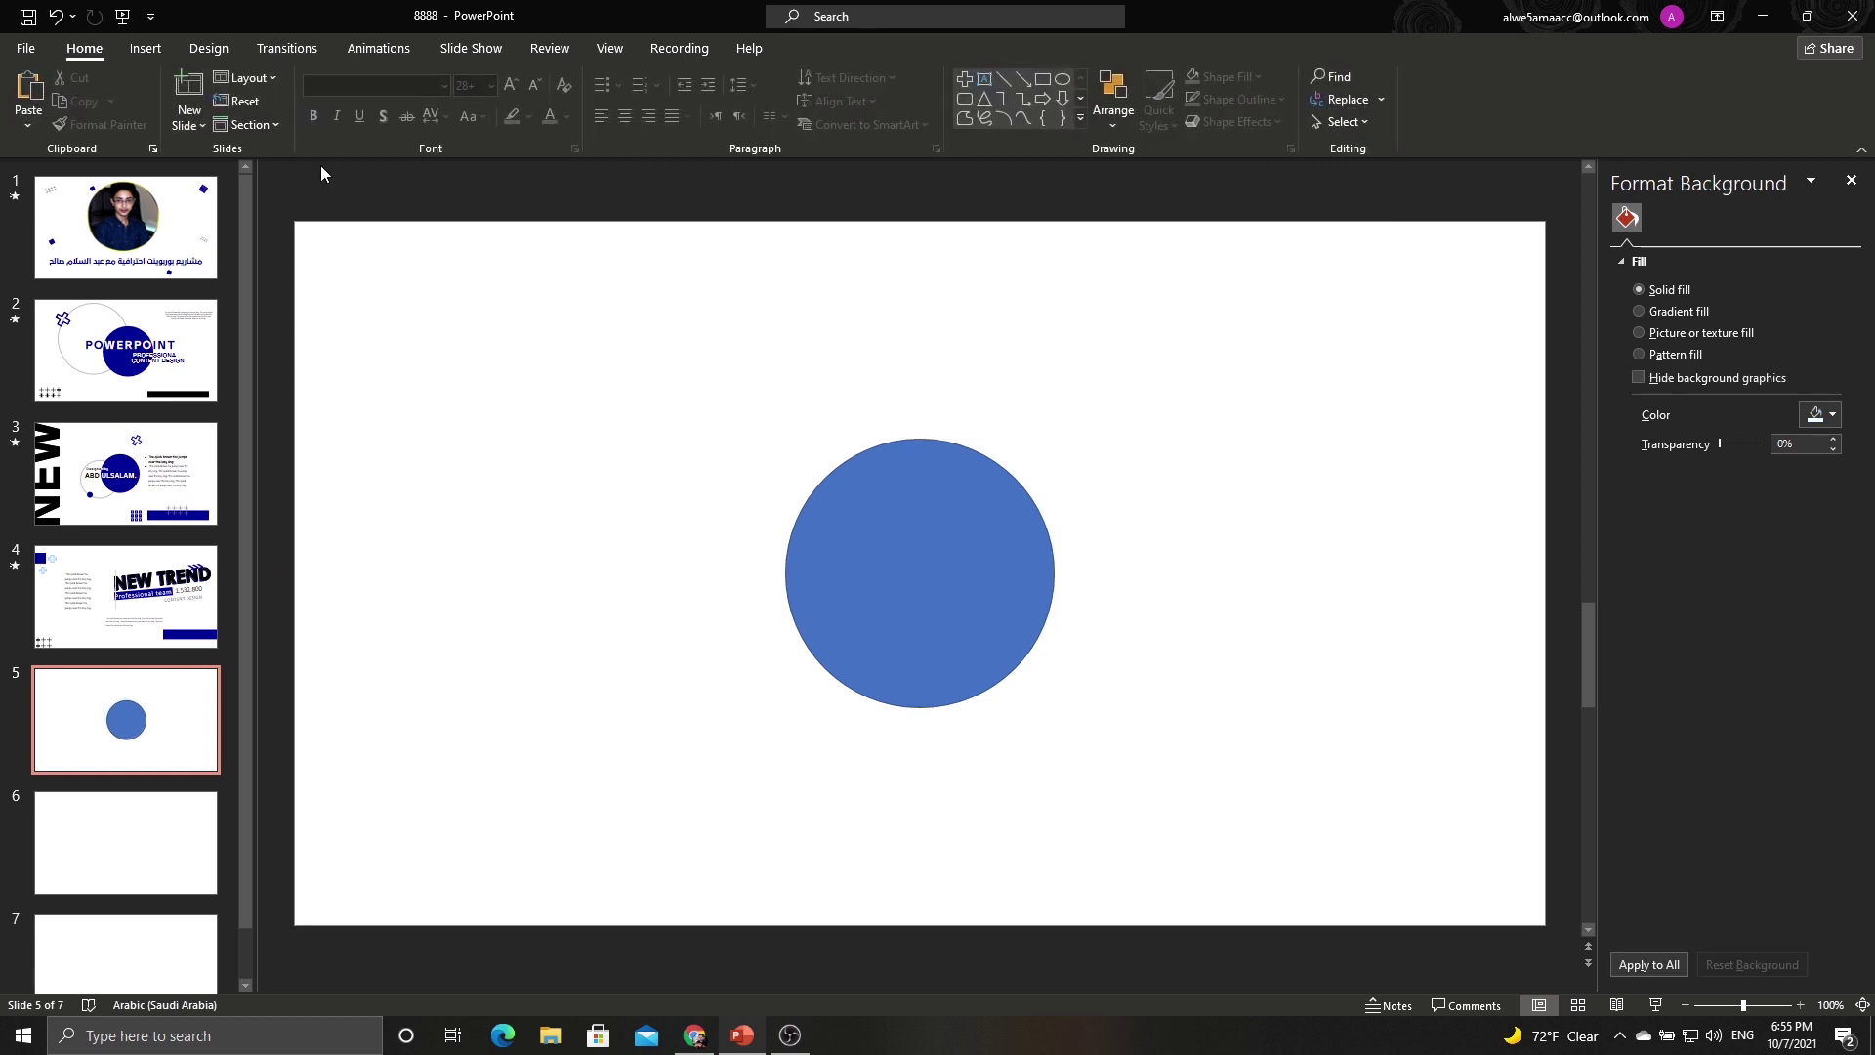
# Fill the circle dark red and remove its outline.
pyautogui.click(876, 489)
pyautogui.click(742, 76)
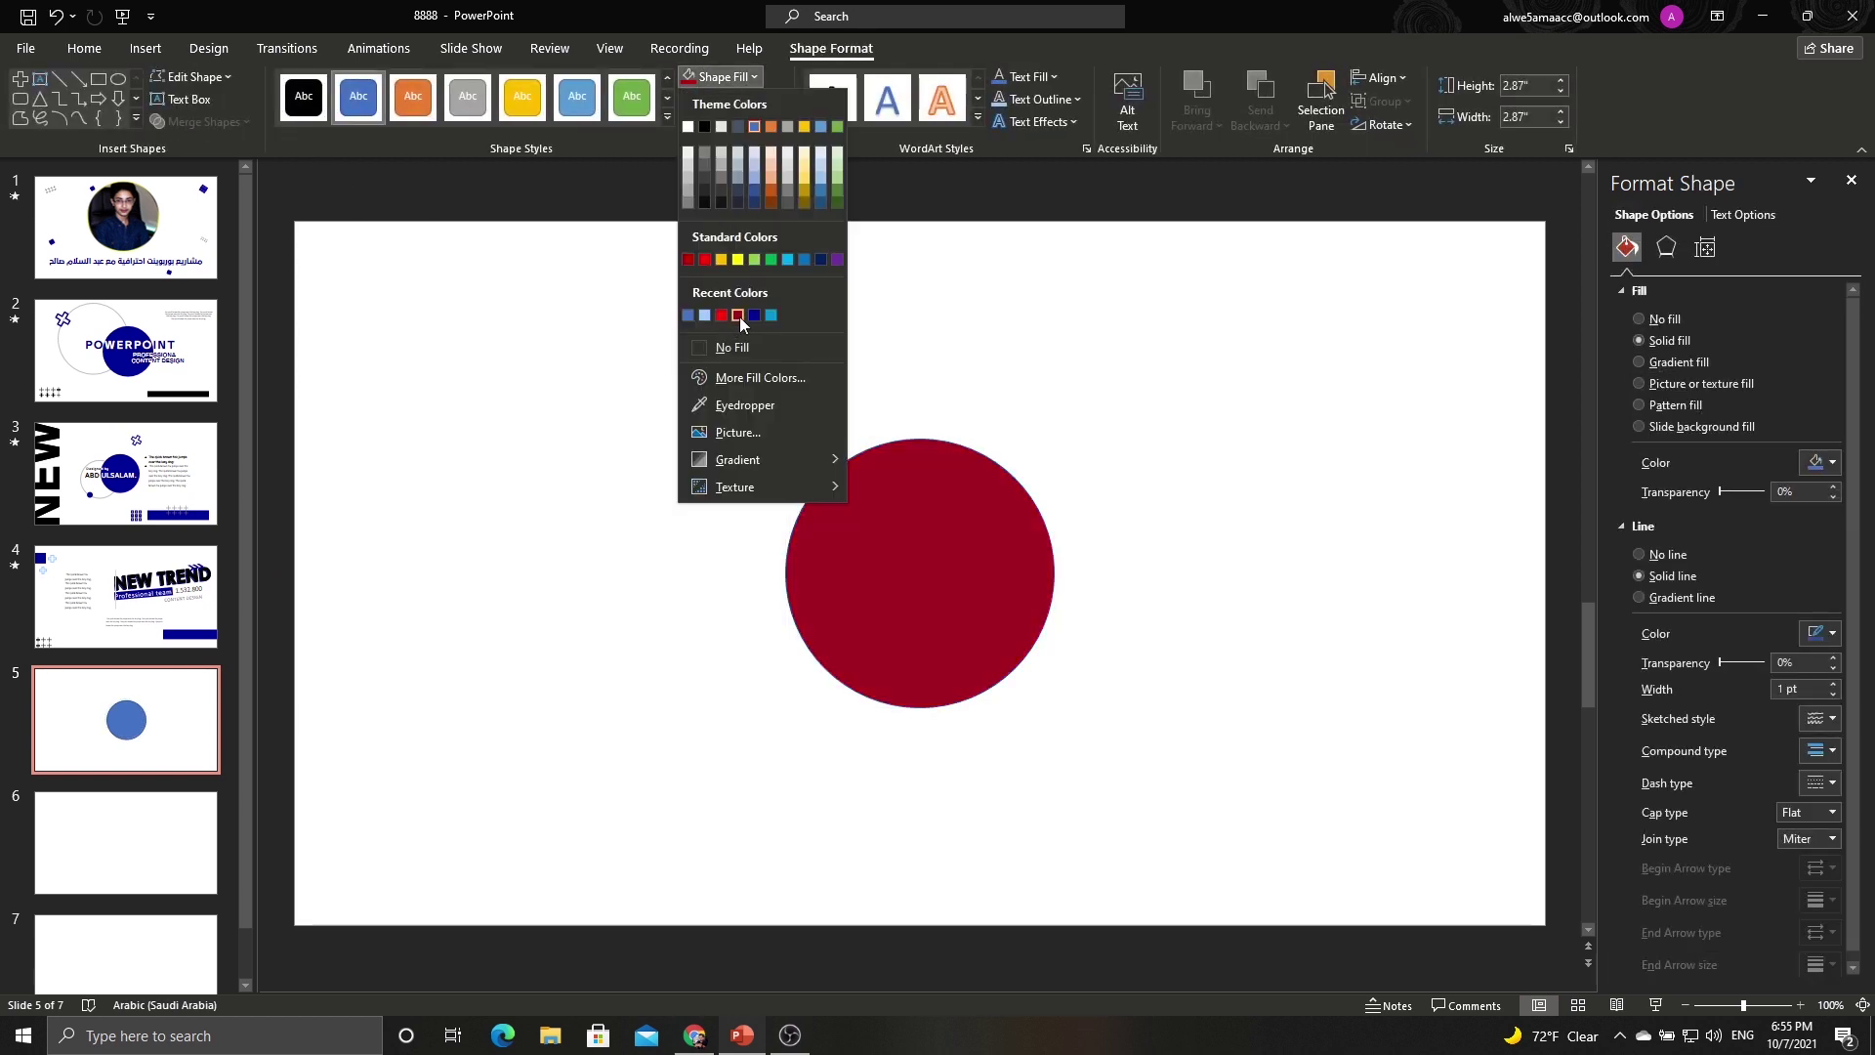
pyautogui.click(688, 259)
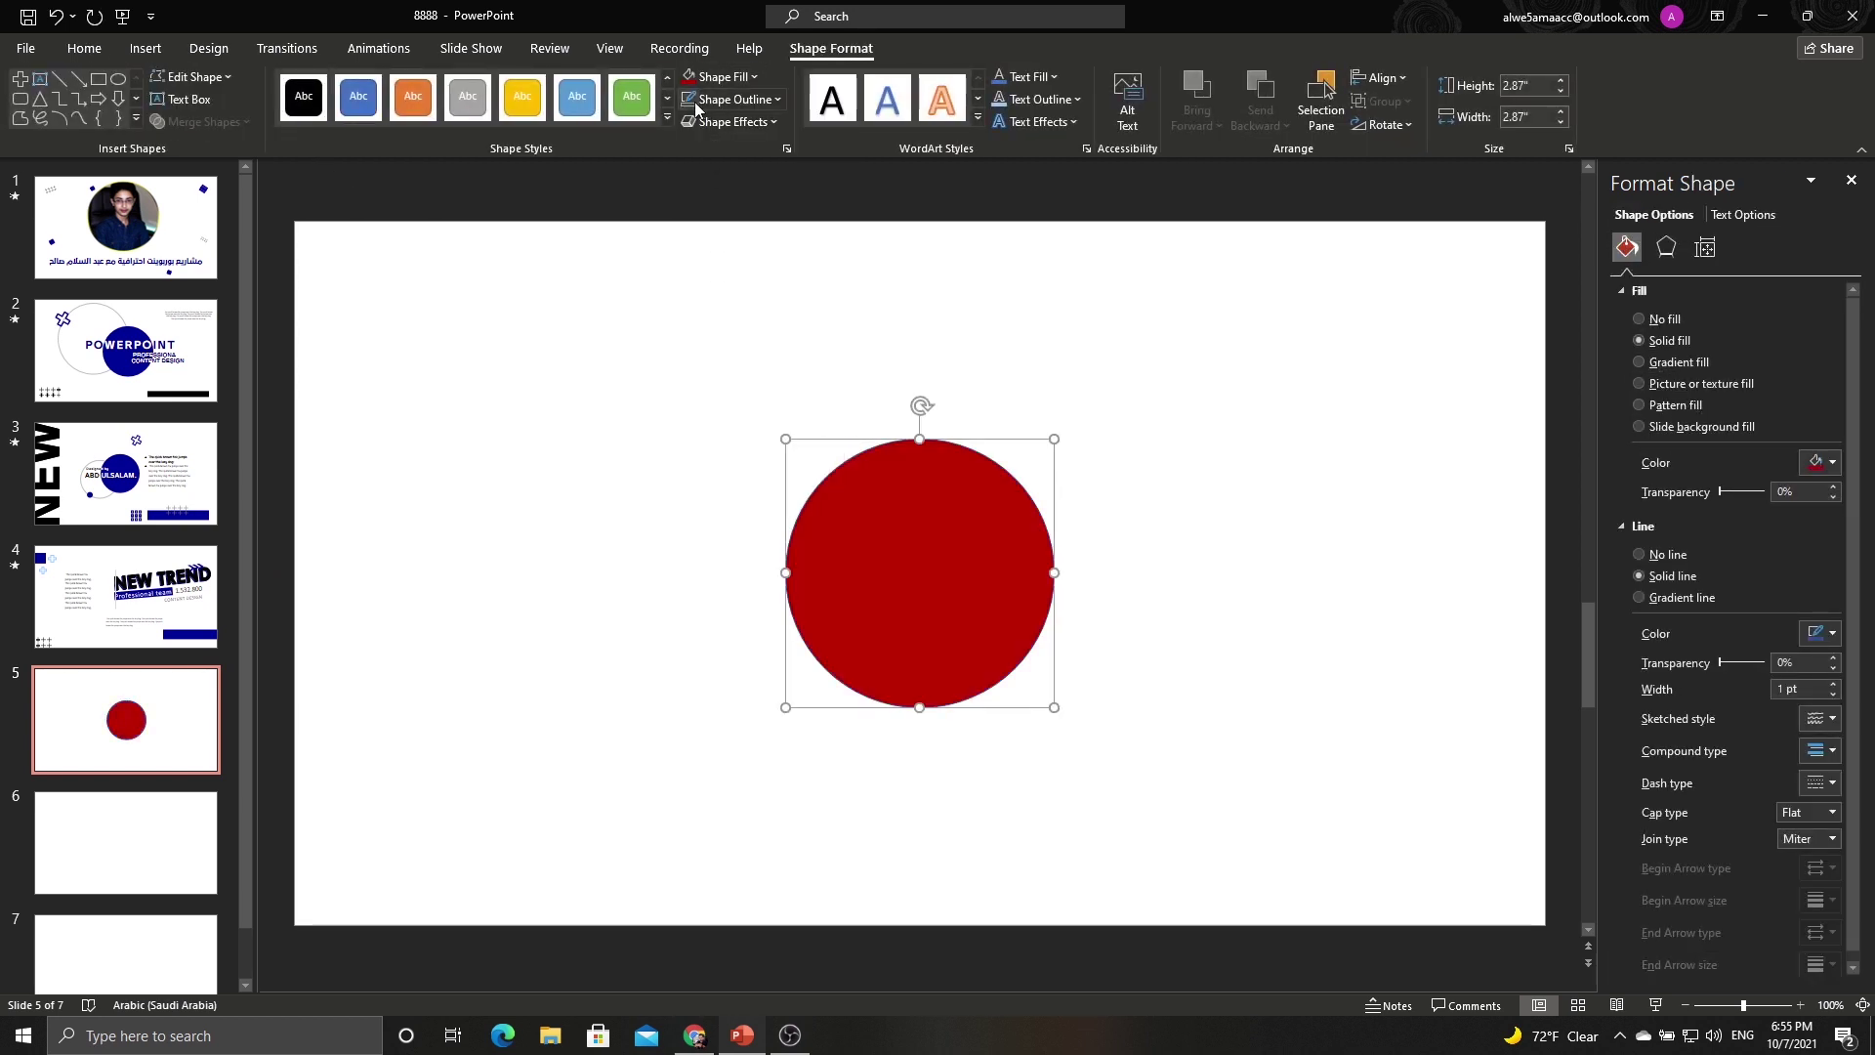
pyautogui.click(695, 102)
pyautogui.click(722, 330)
# Duplicate the red circle up and to the left, enlarging the copy to 3.49 inches.
pyautogui.click(947, 562)
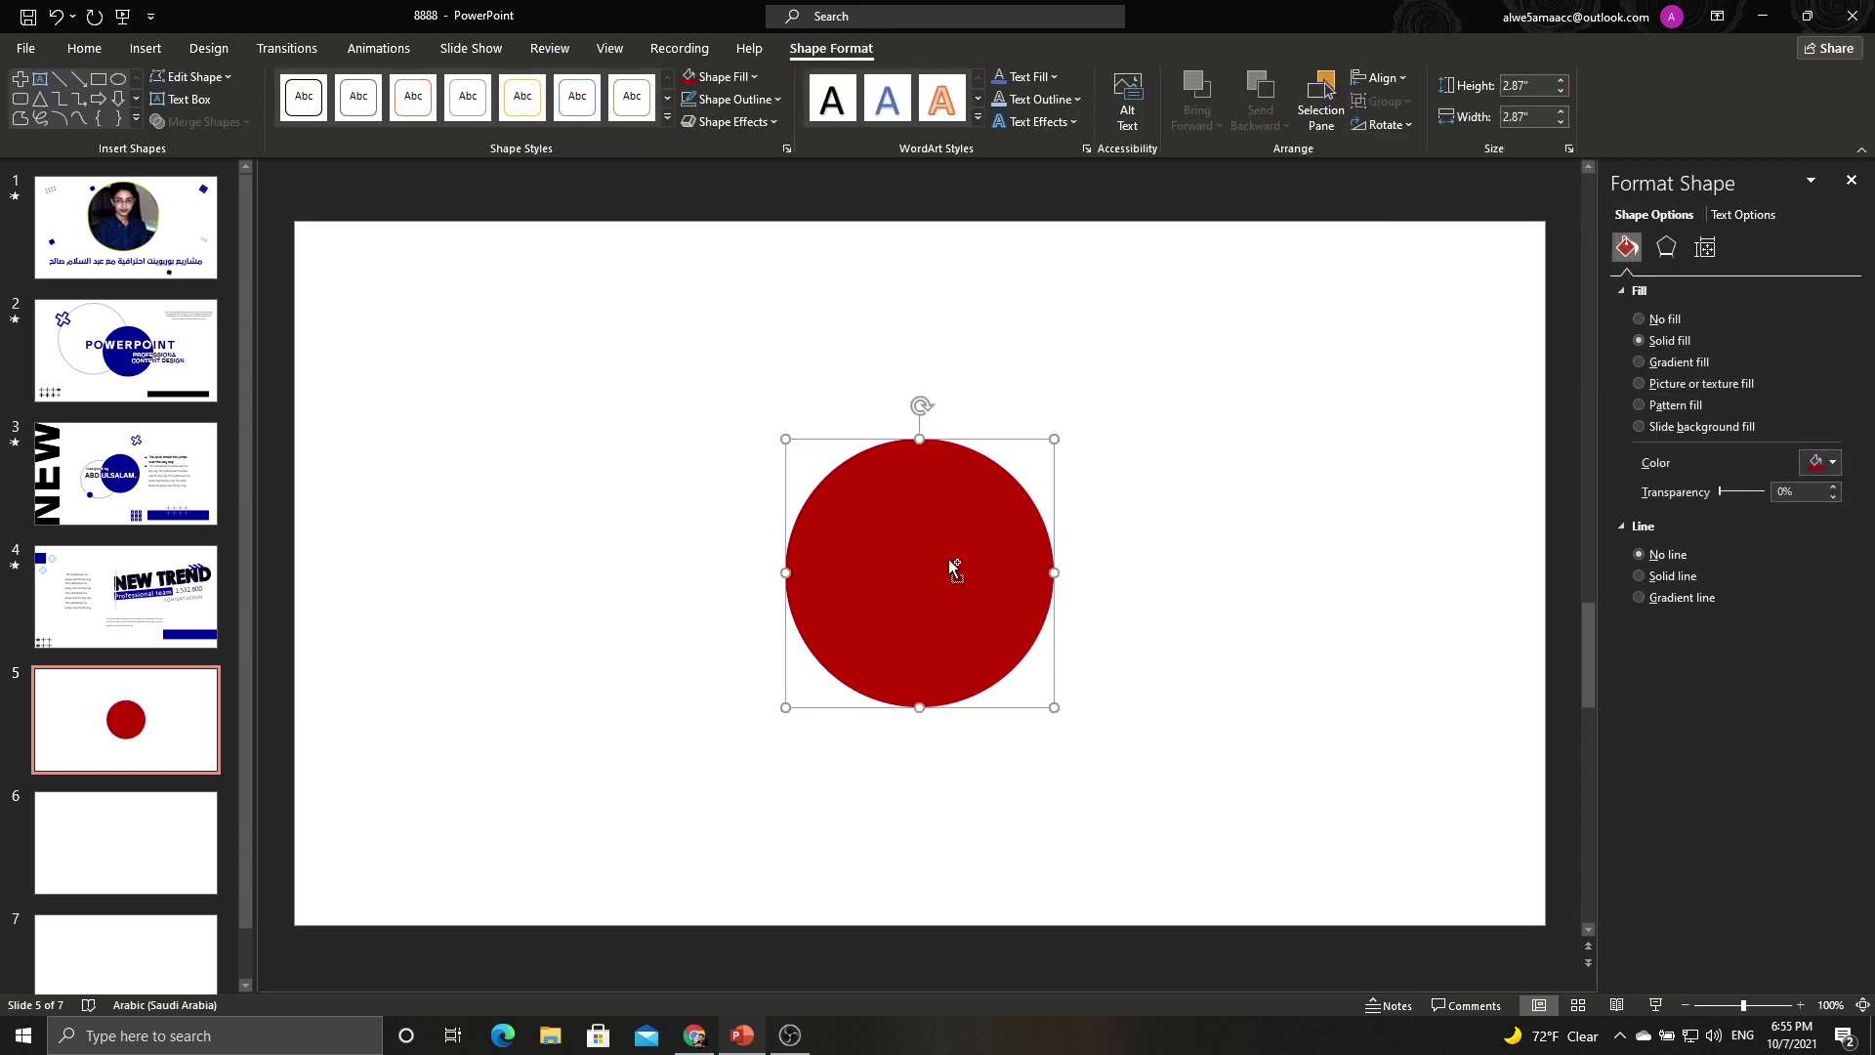
pyautogui.moveTo(947, 561); pyautogui.dragTo(814, 512)
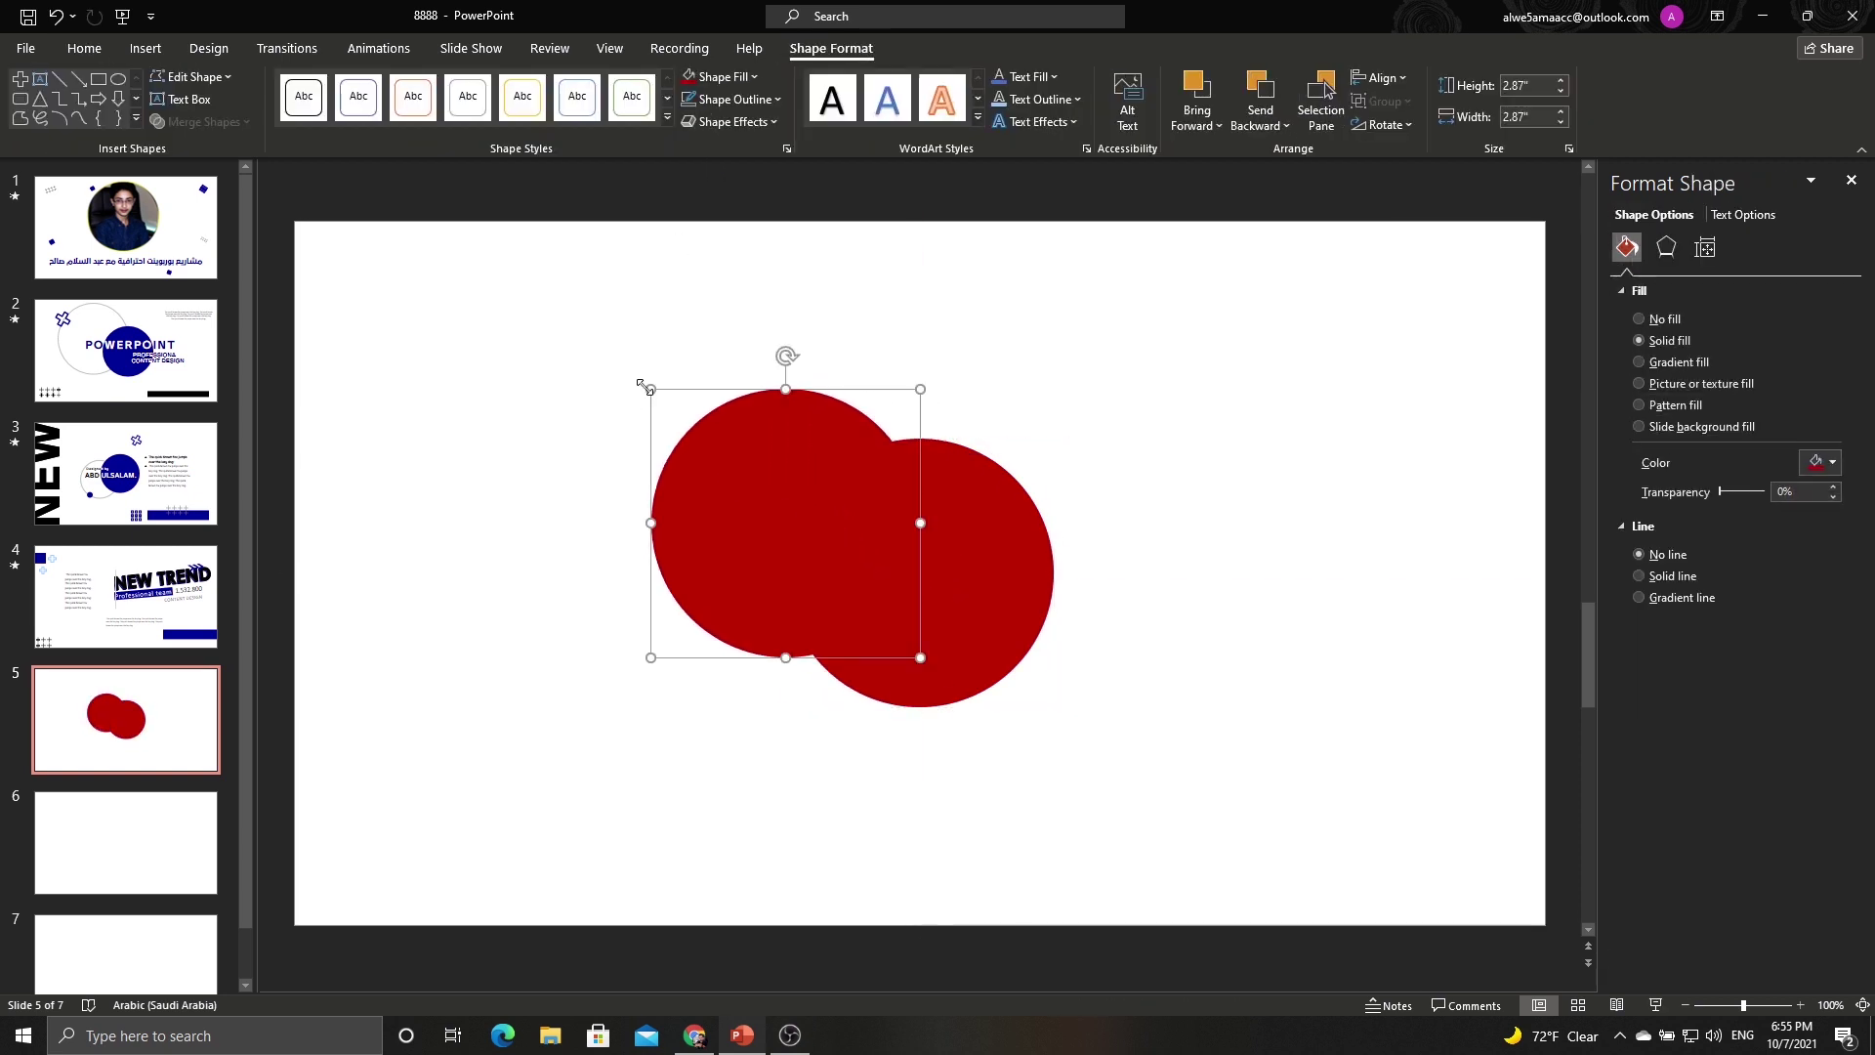
pyautogui.moveTo(646, 385); pyautogui.dragTo(606, 360)
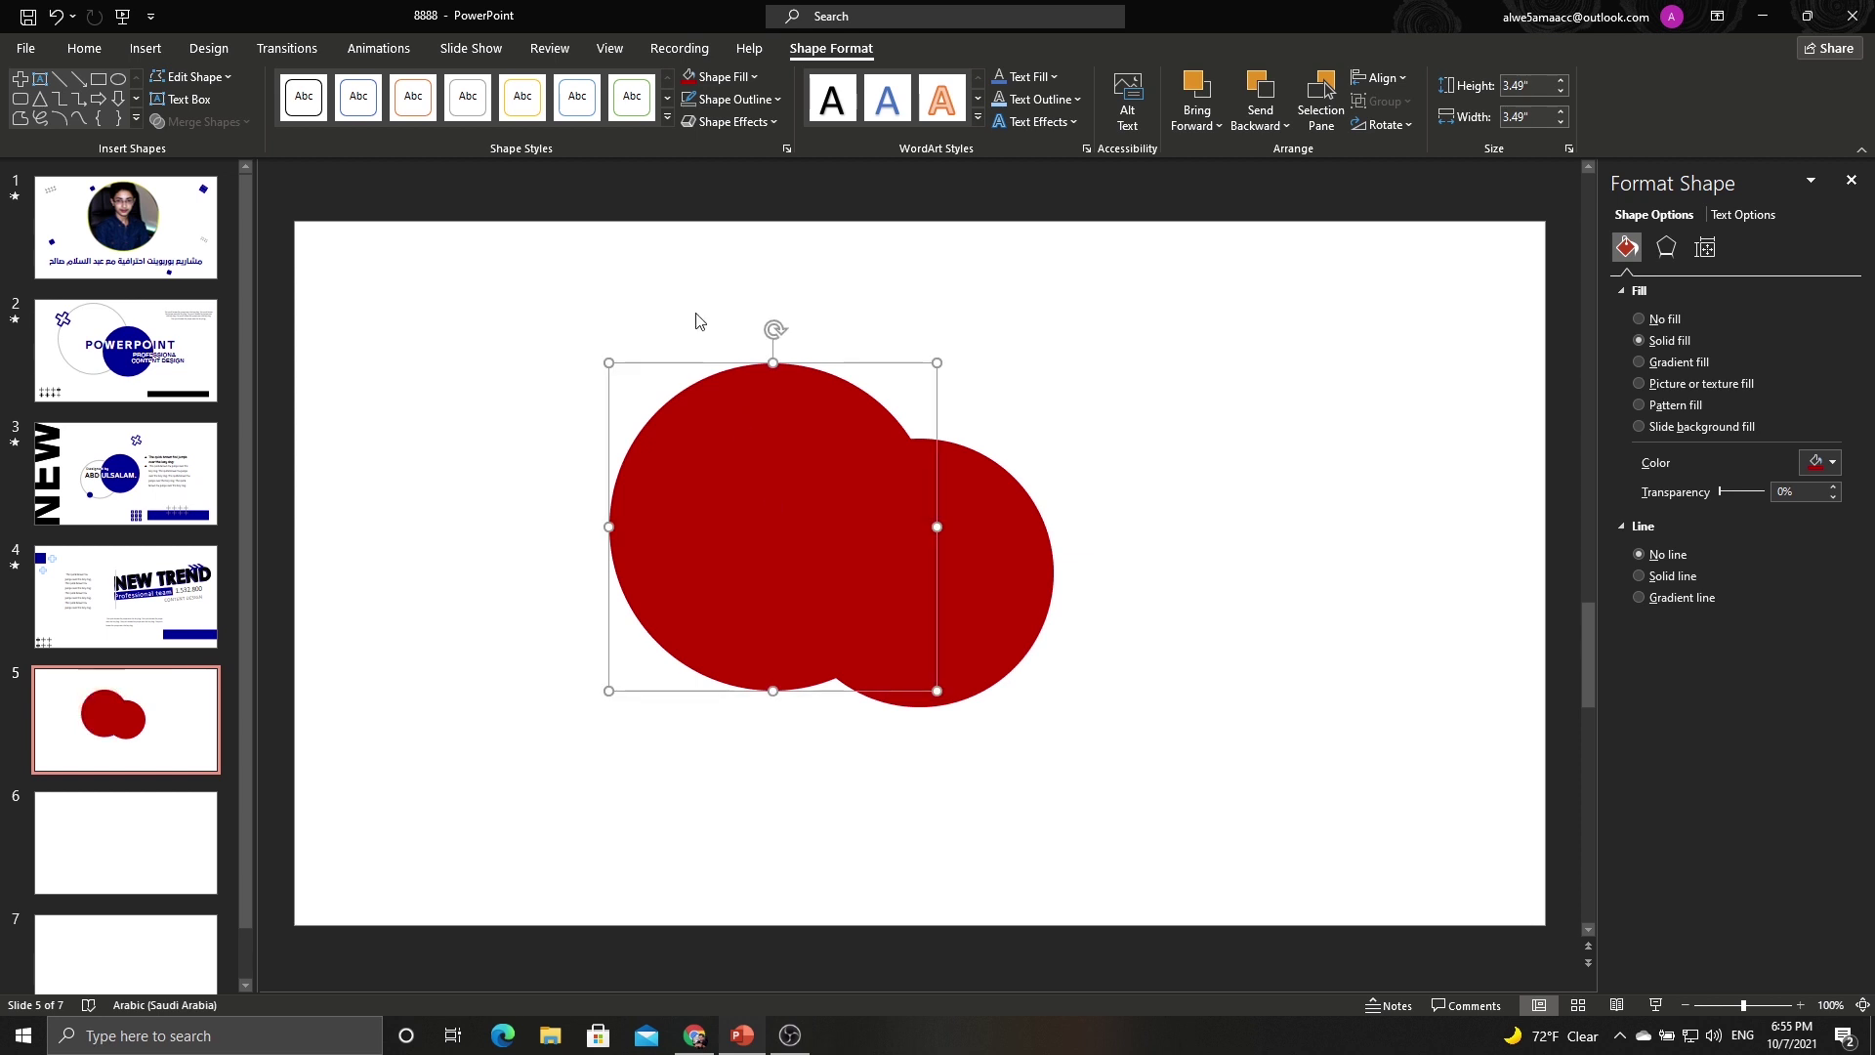
# Give the larger copy no fill and a pinkish-red outline from More Outline Colors.
pyautogui.click(755, 78)
pyautogui.click(701, 344)
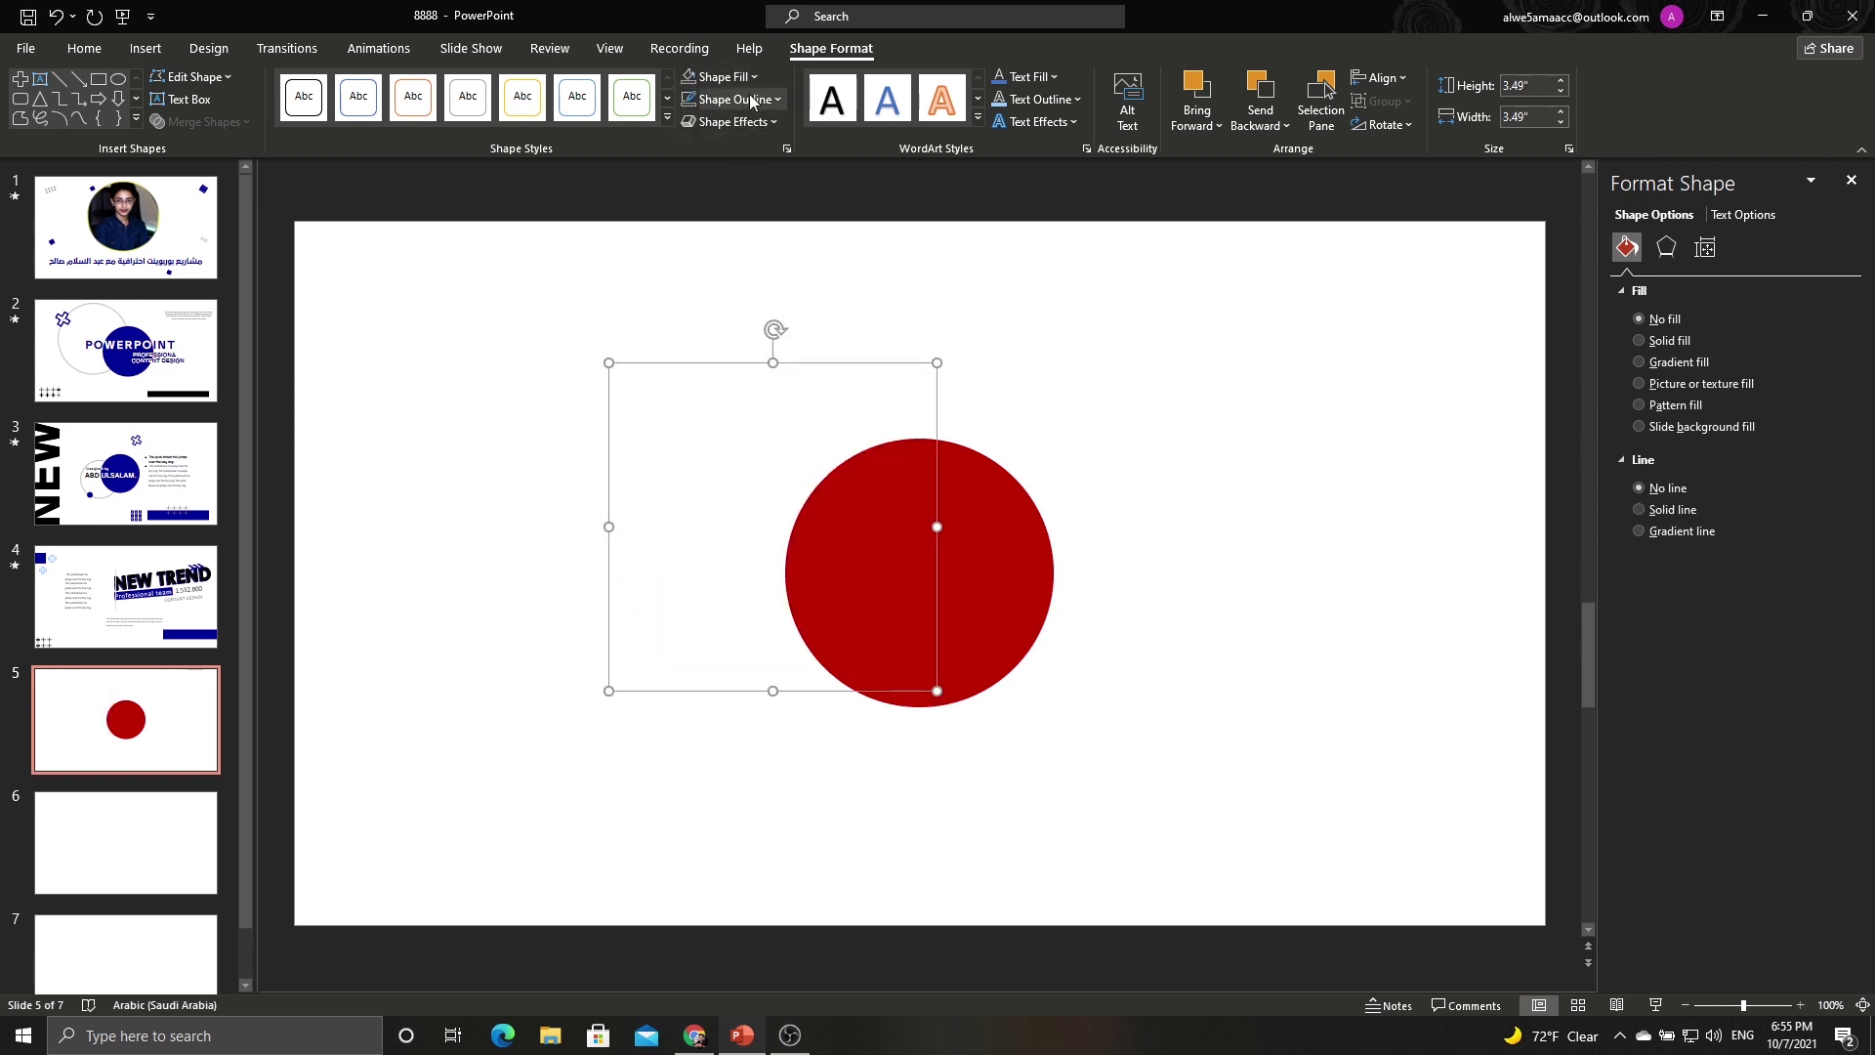
pyautogui.click(742, 99)
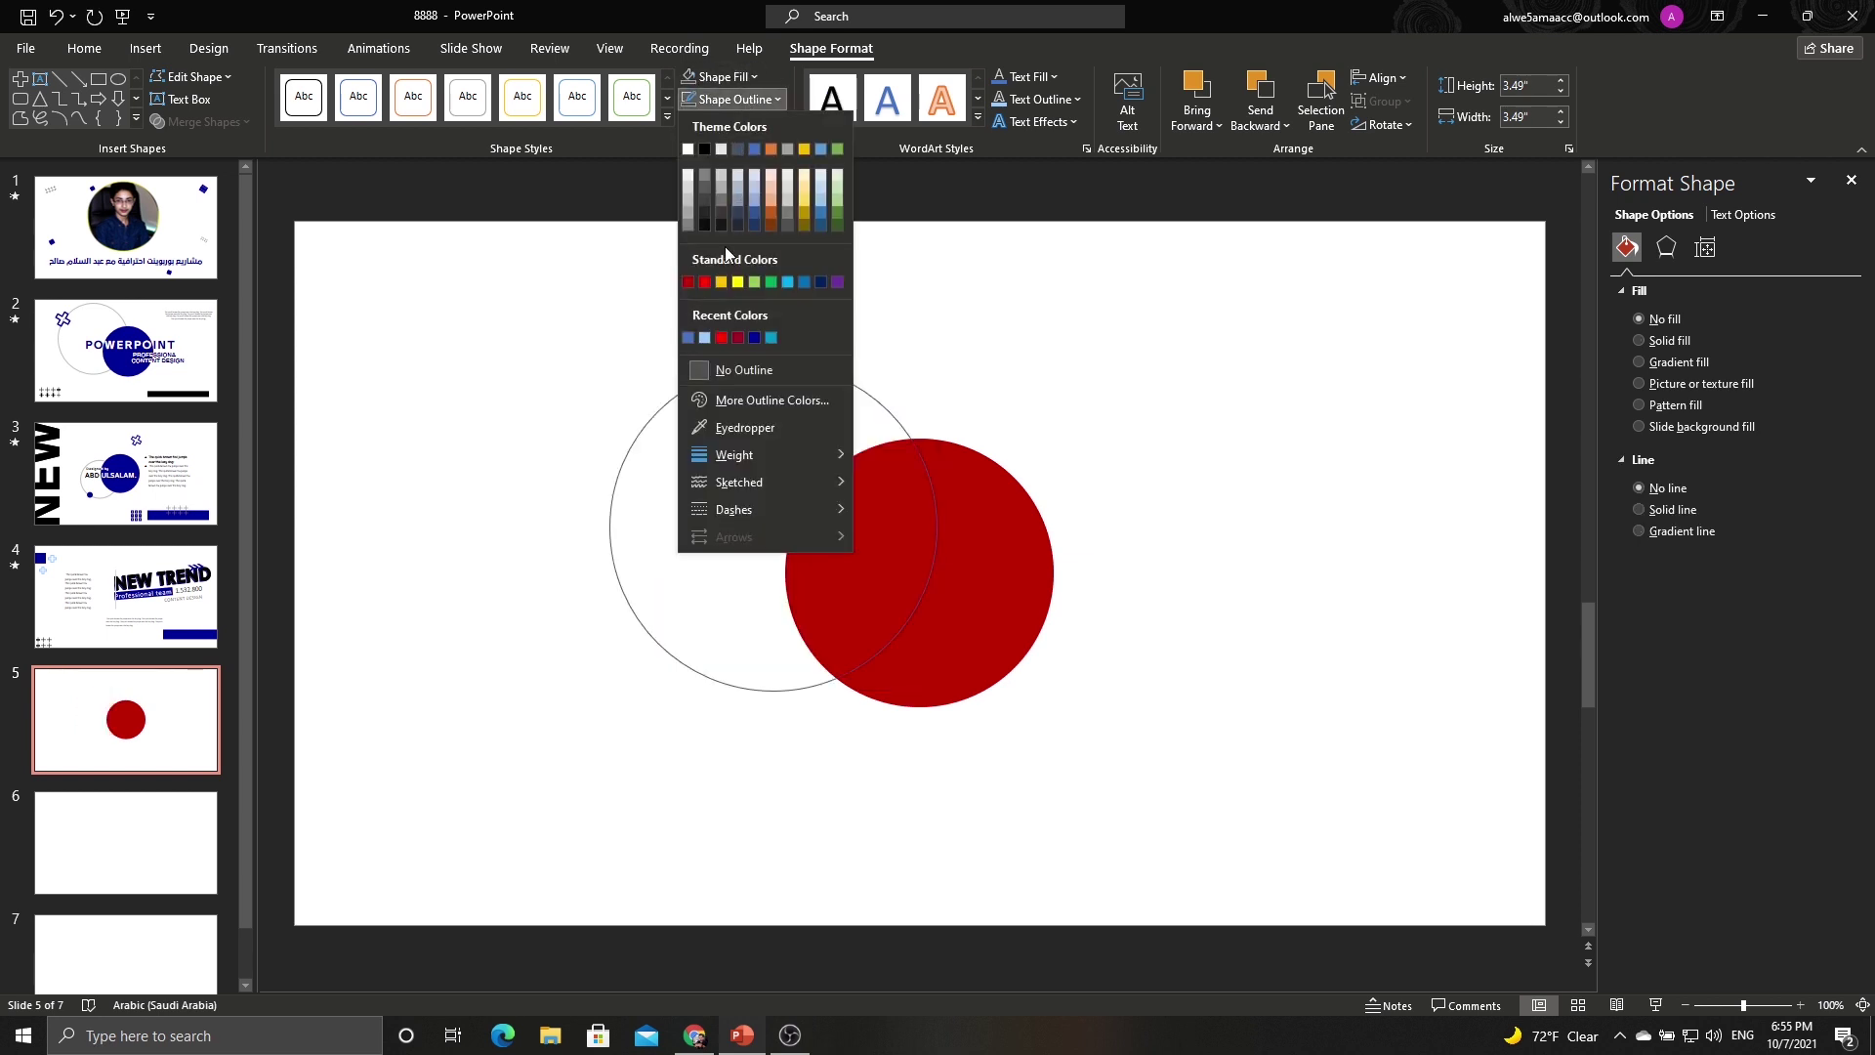
pyautogui.click(726, 338)
pyautogui.click(717, 102)
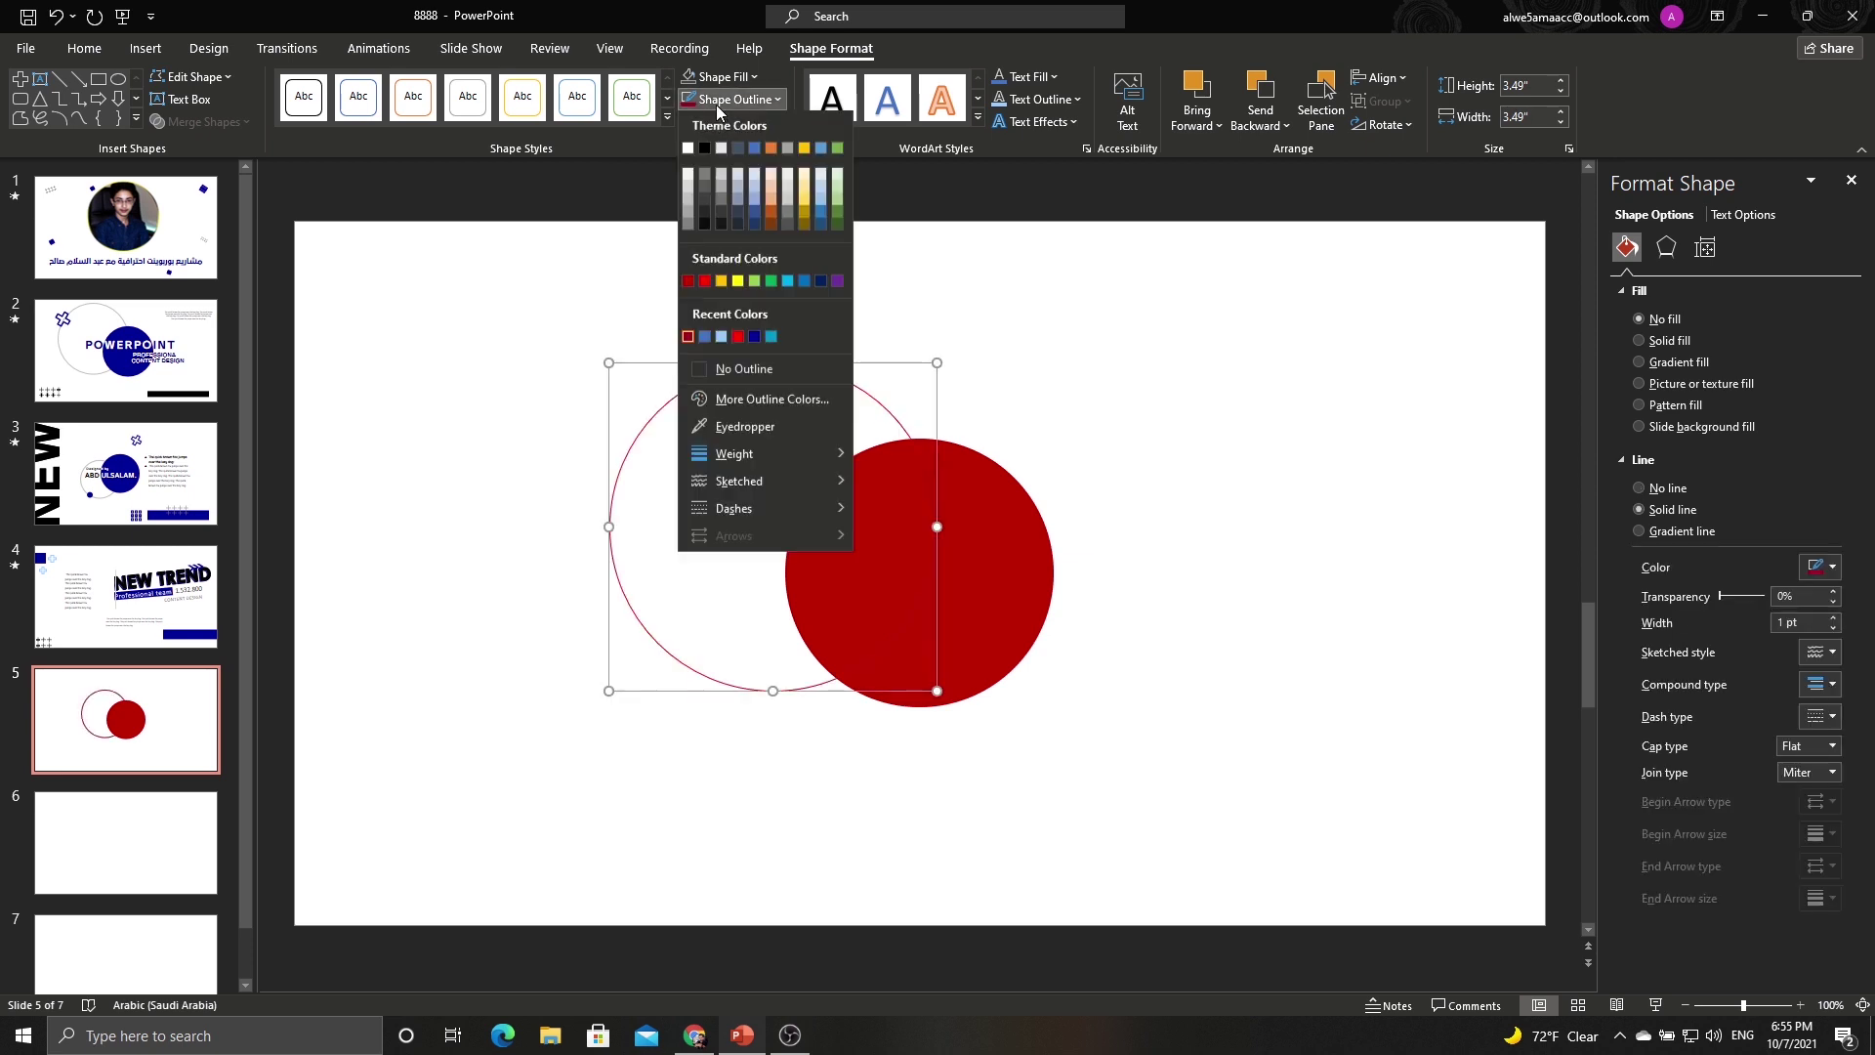
pyautogui.click(703, 400)
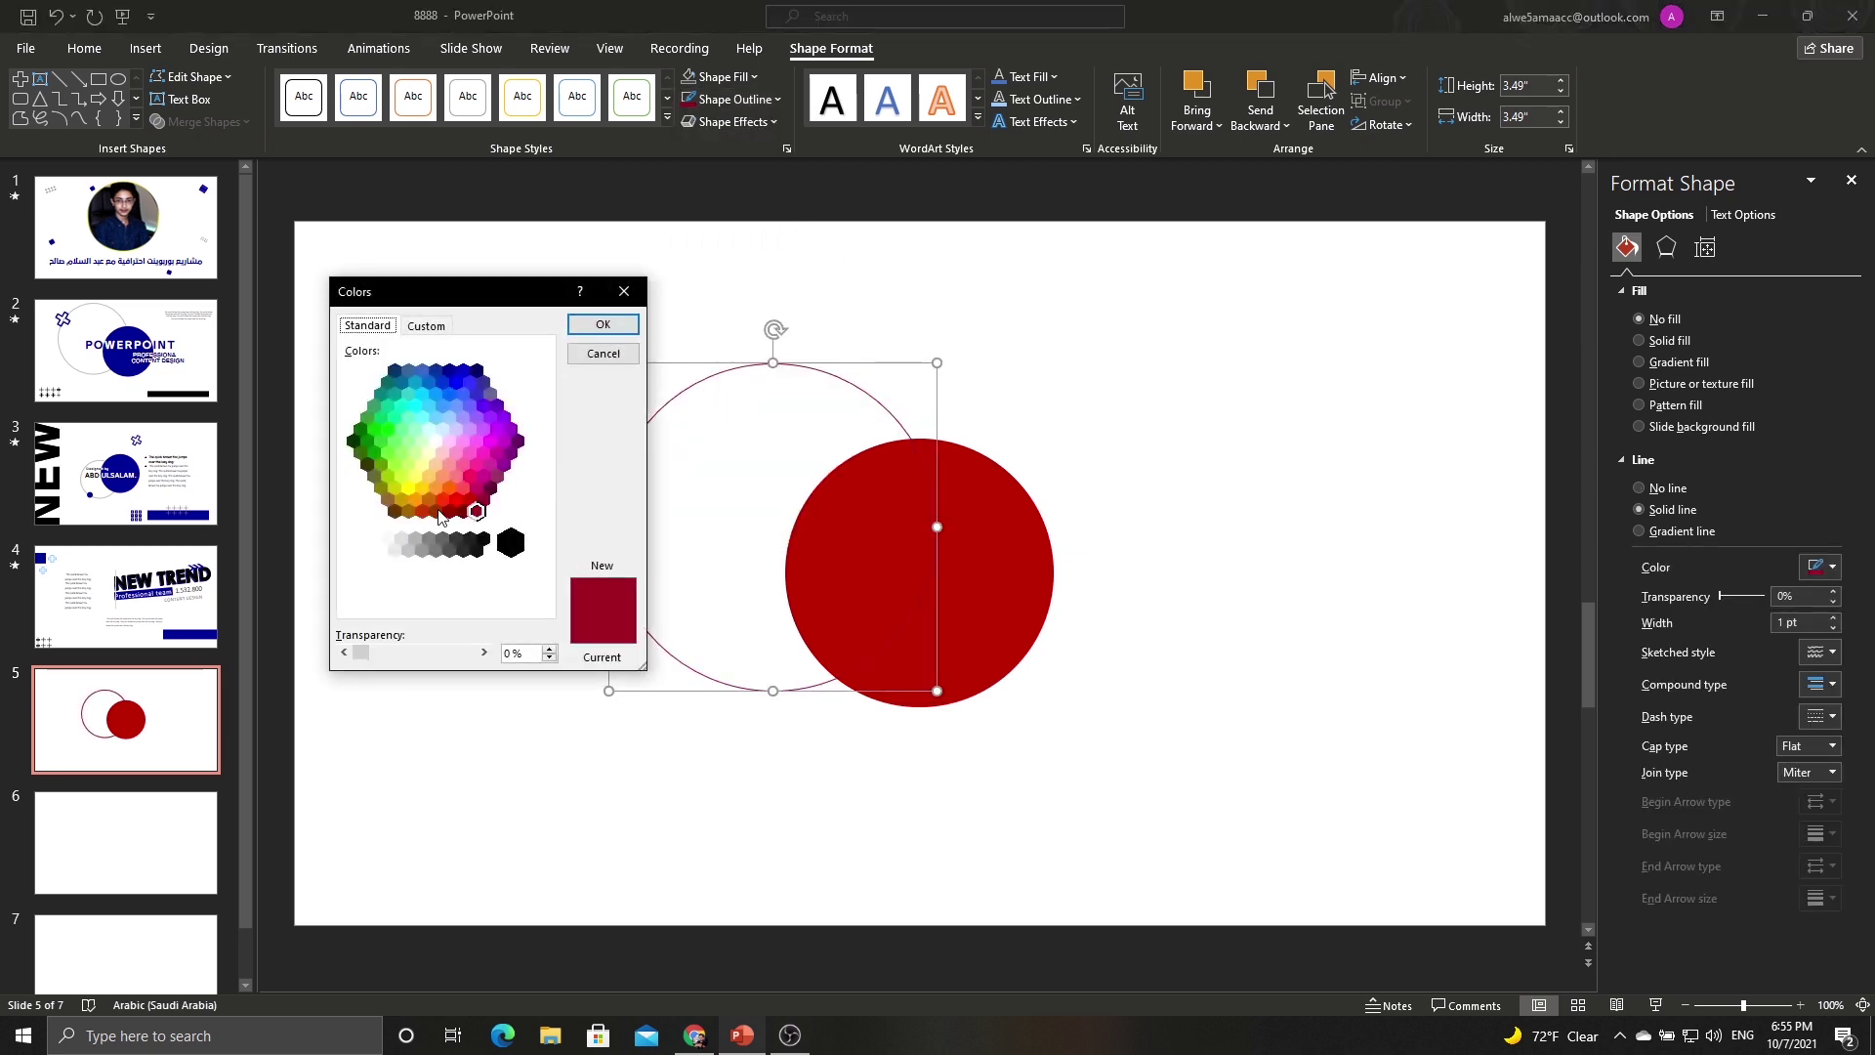
pyautogui.click(462, 488)
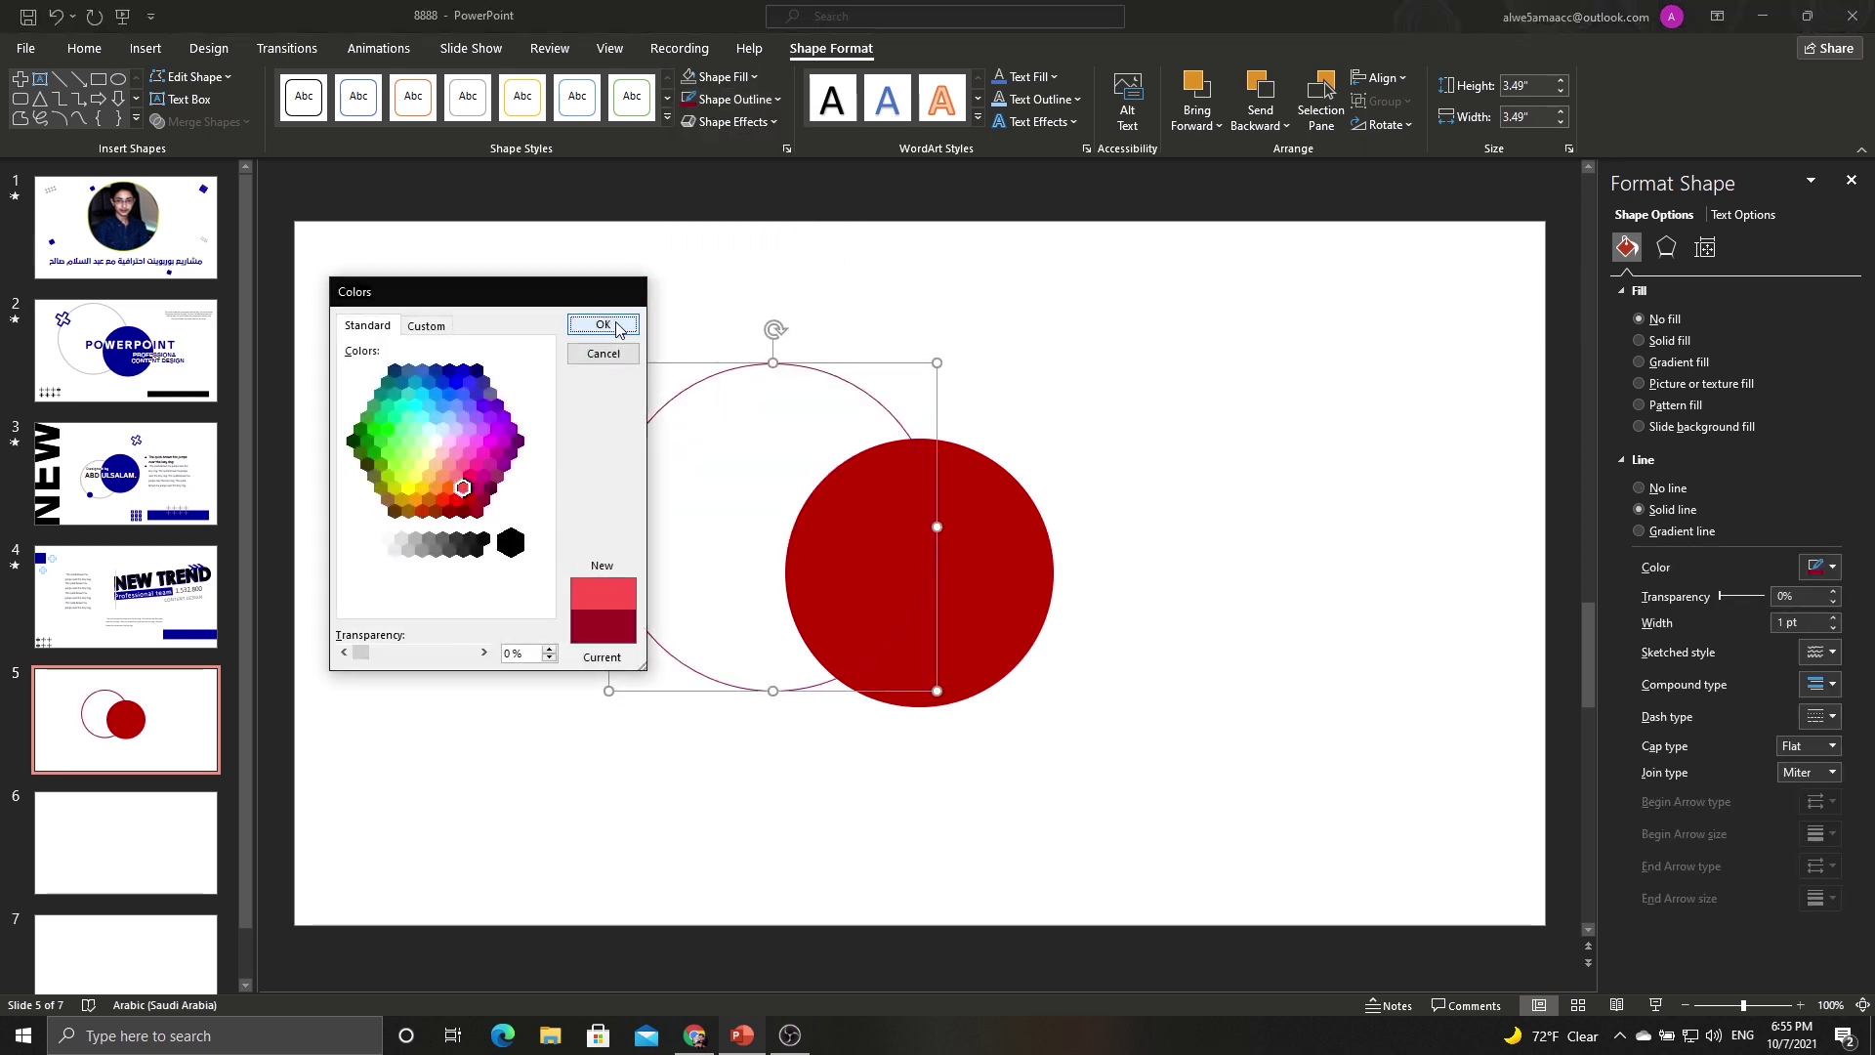
pyautogui.click(603, 324)
# Bring the solid dark red circle to the front.
pyautogui.rightClick(963, 519)
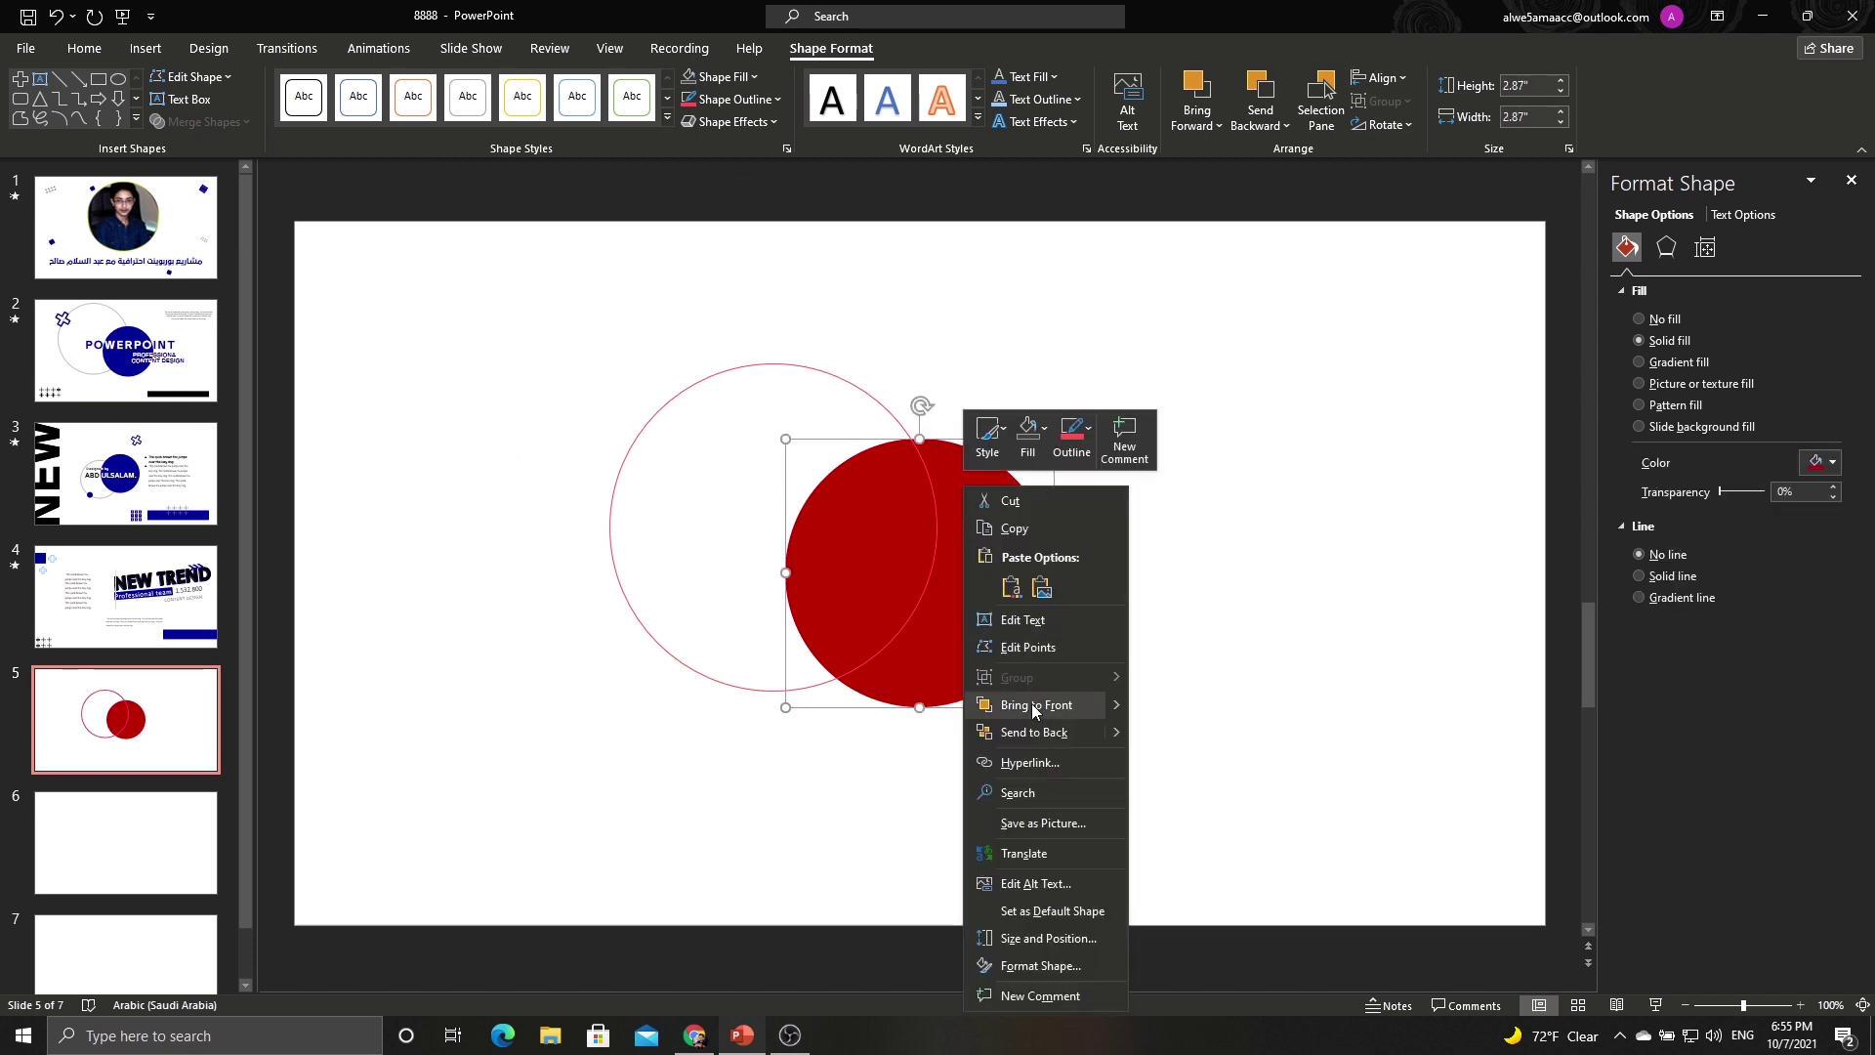
pyautogui.click(1046, 573)
pyautogui.press('Escape')
pyautogui.click(941, 548)
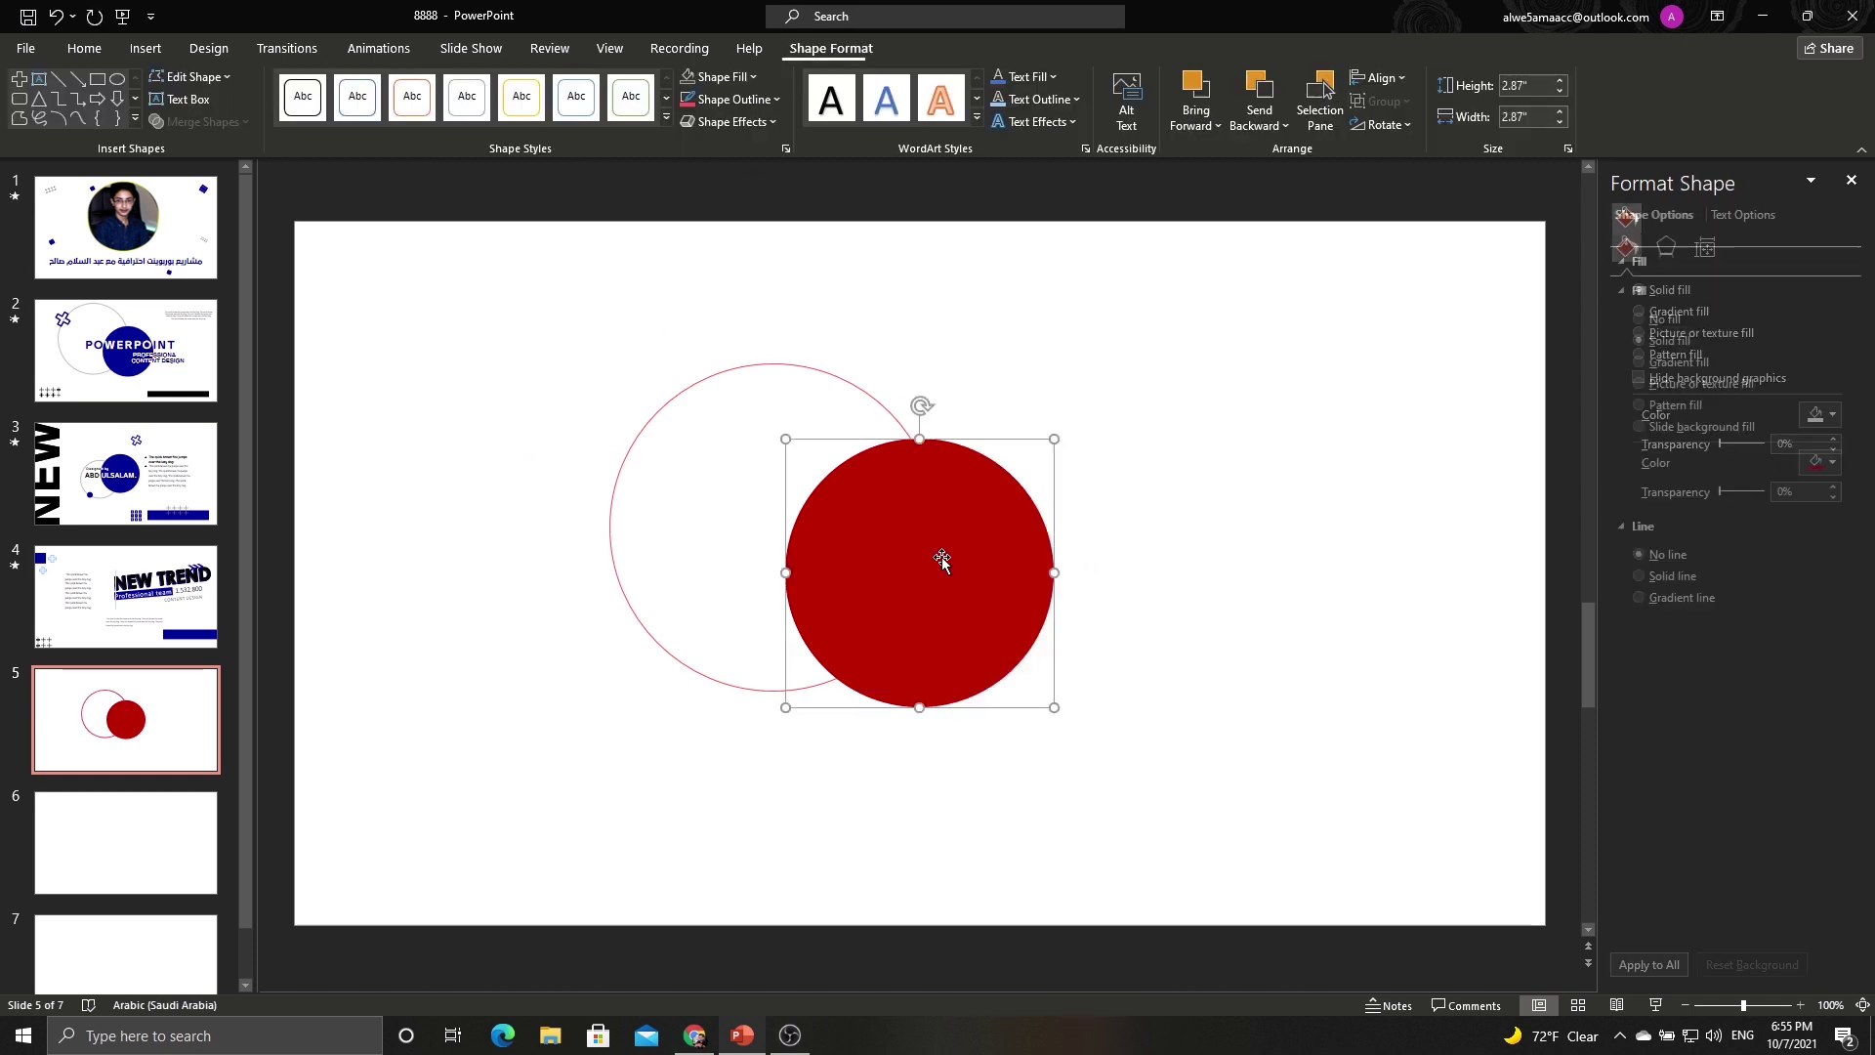
pyautogui.click(969, 523)
# Increase the outline weight of the hollow ring.
pyautogui.click(868, 394)
pyautogui.rightClick(869, 391)
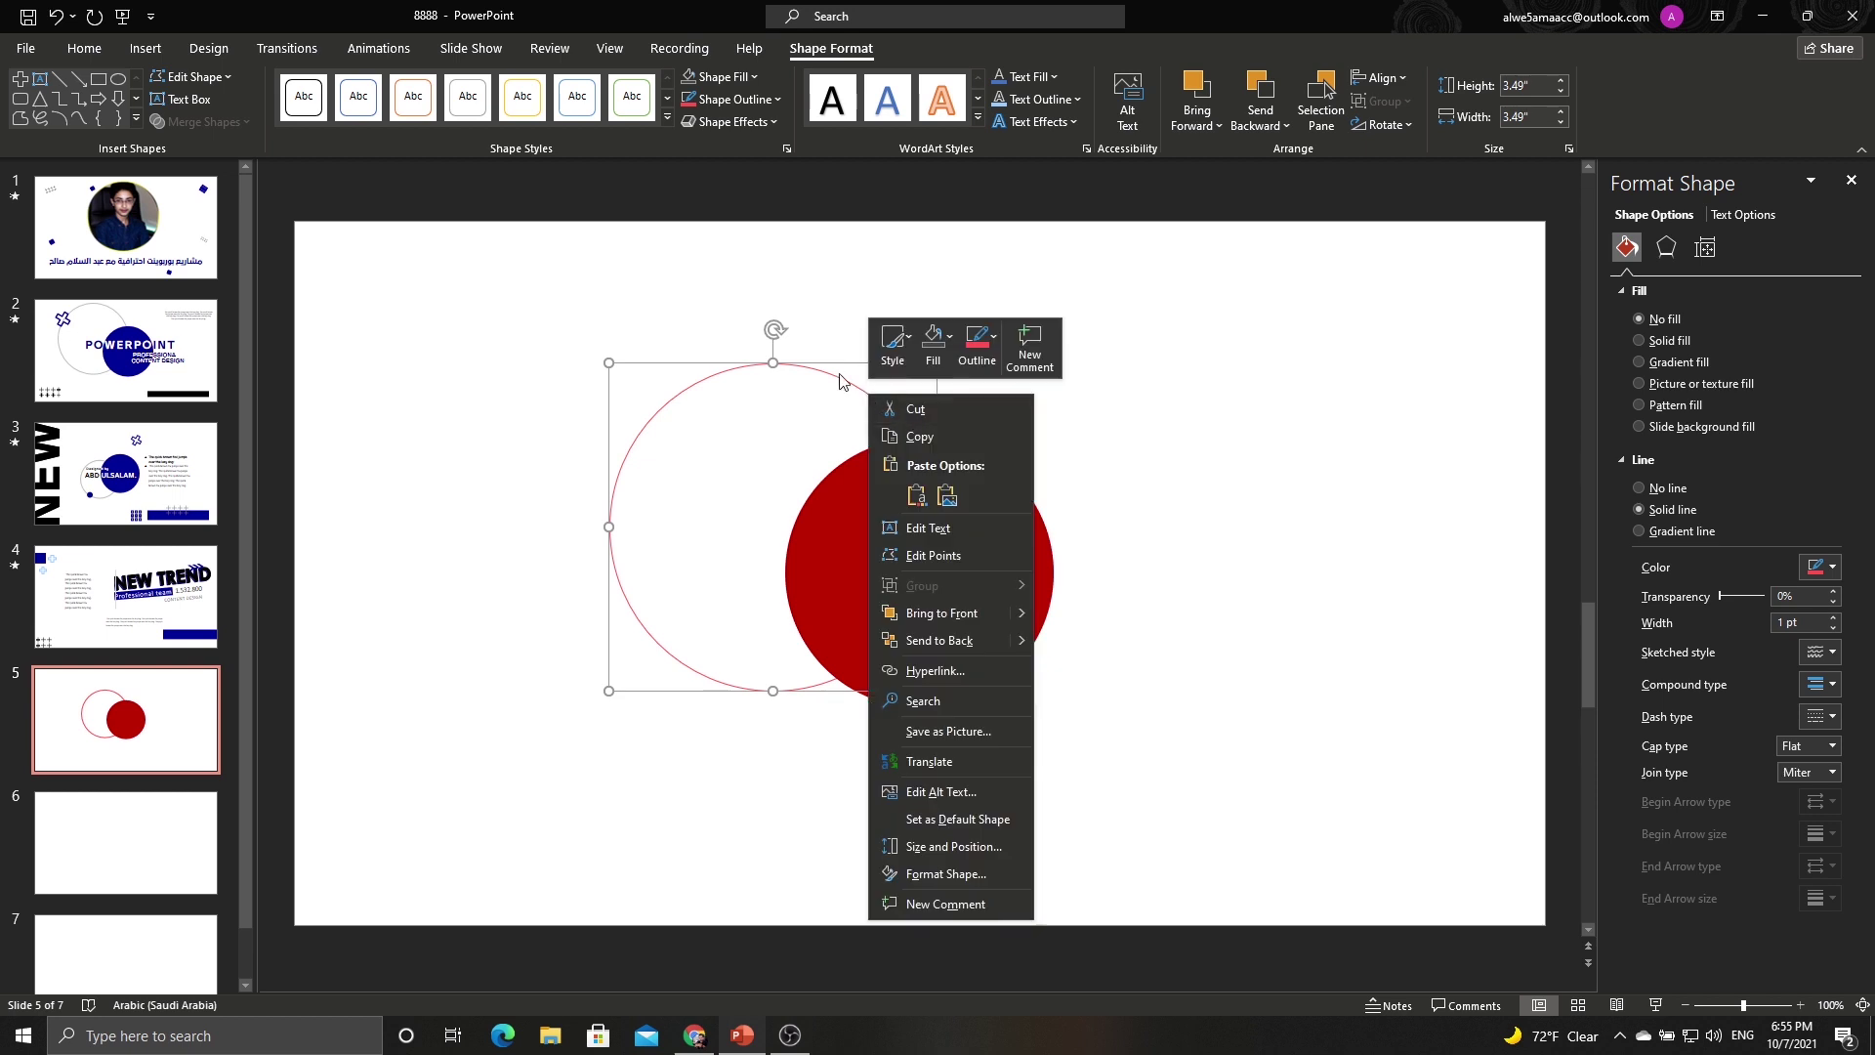
pyautogui.click(739, 108)
pyautogui.moveTo(735, 454)
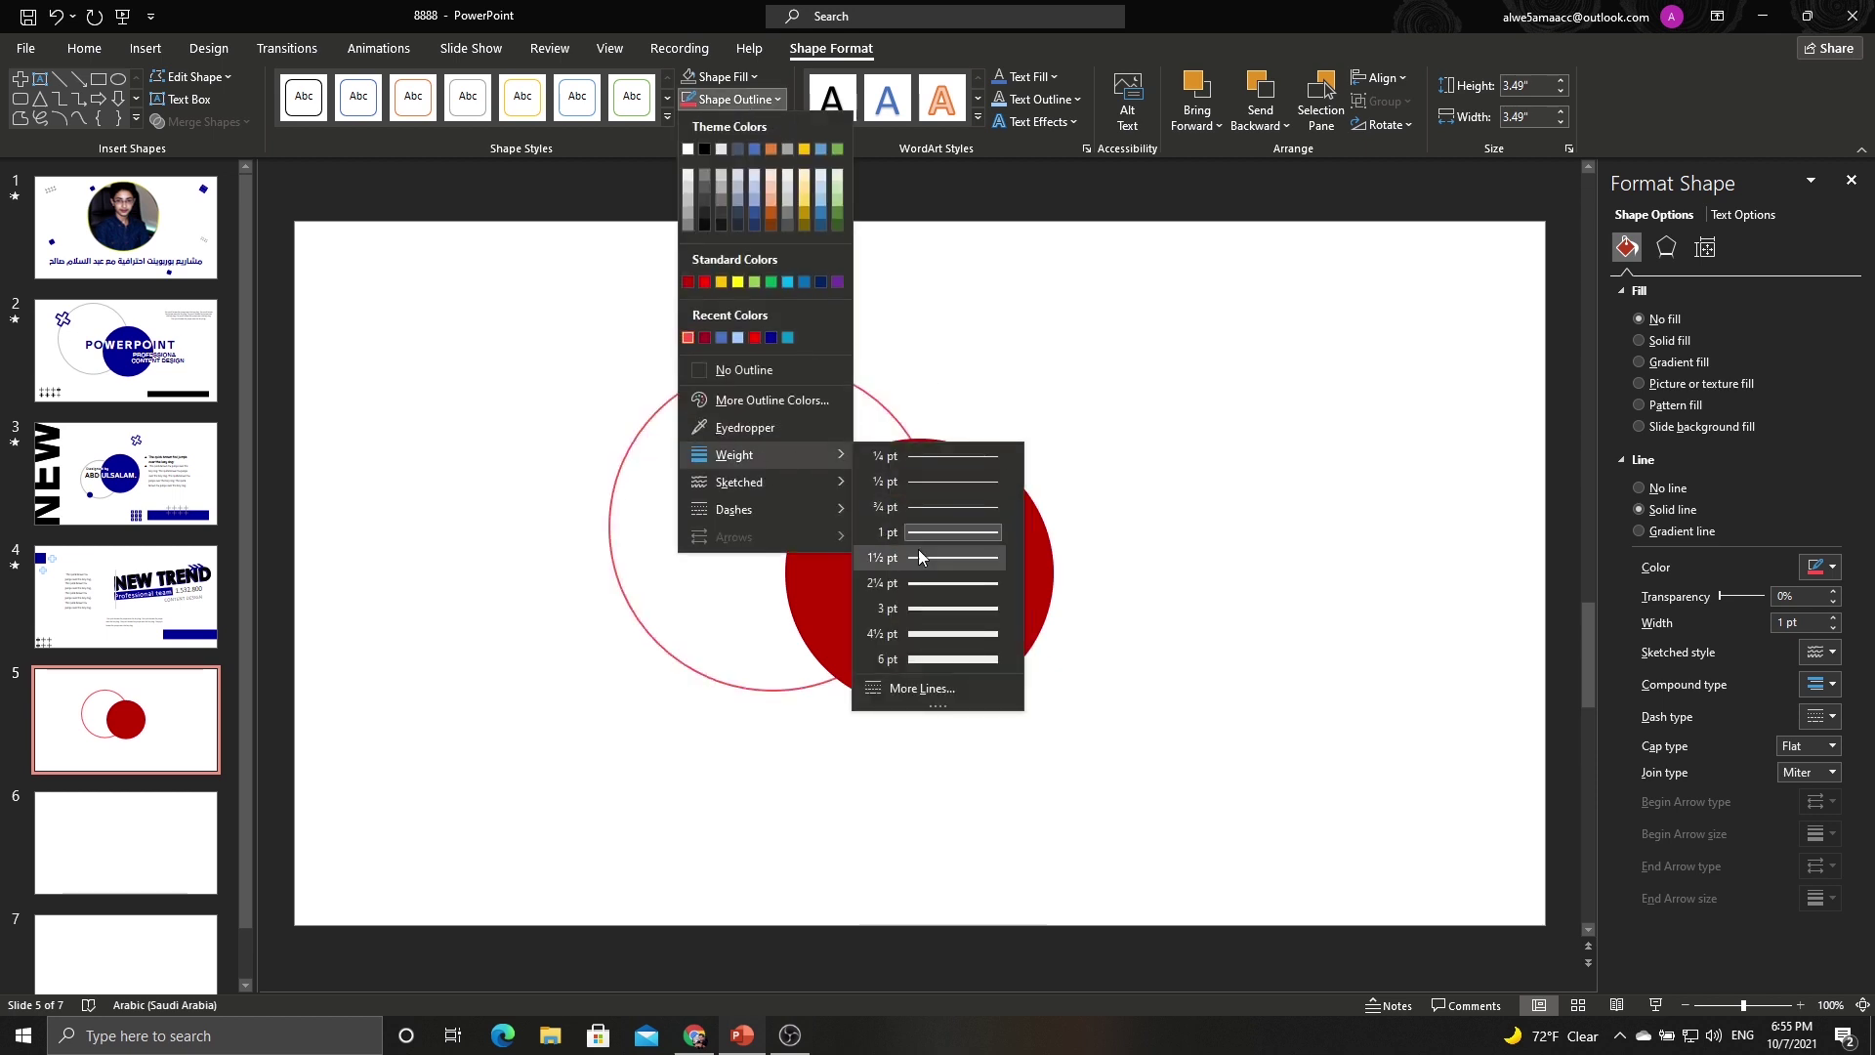
pyautogui.click(920, 552)
pyautogui.click(680, 282)
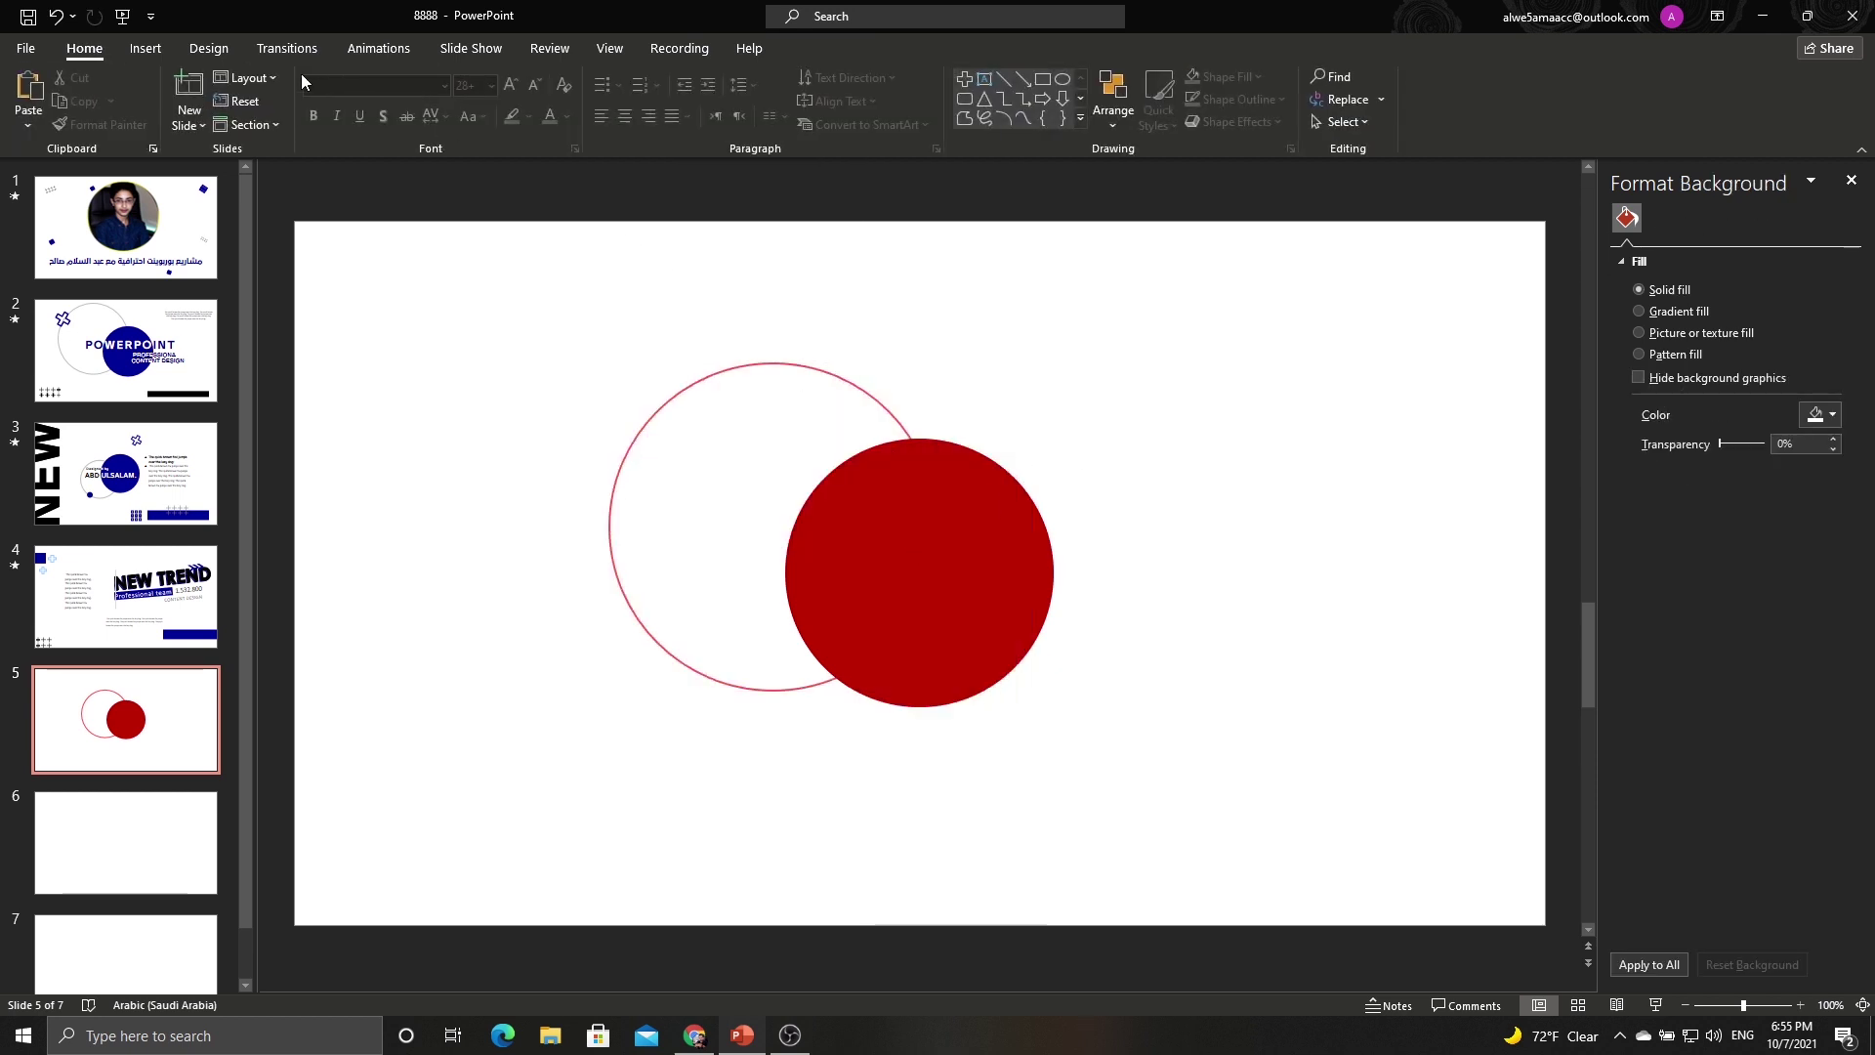
# Draw a plus sign and place it tilted on the ring's upper-left edge.
pyautogui.click(155, 51)
pyautogui.click(314, 103)
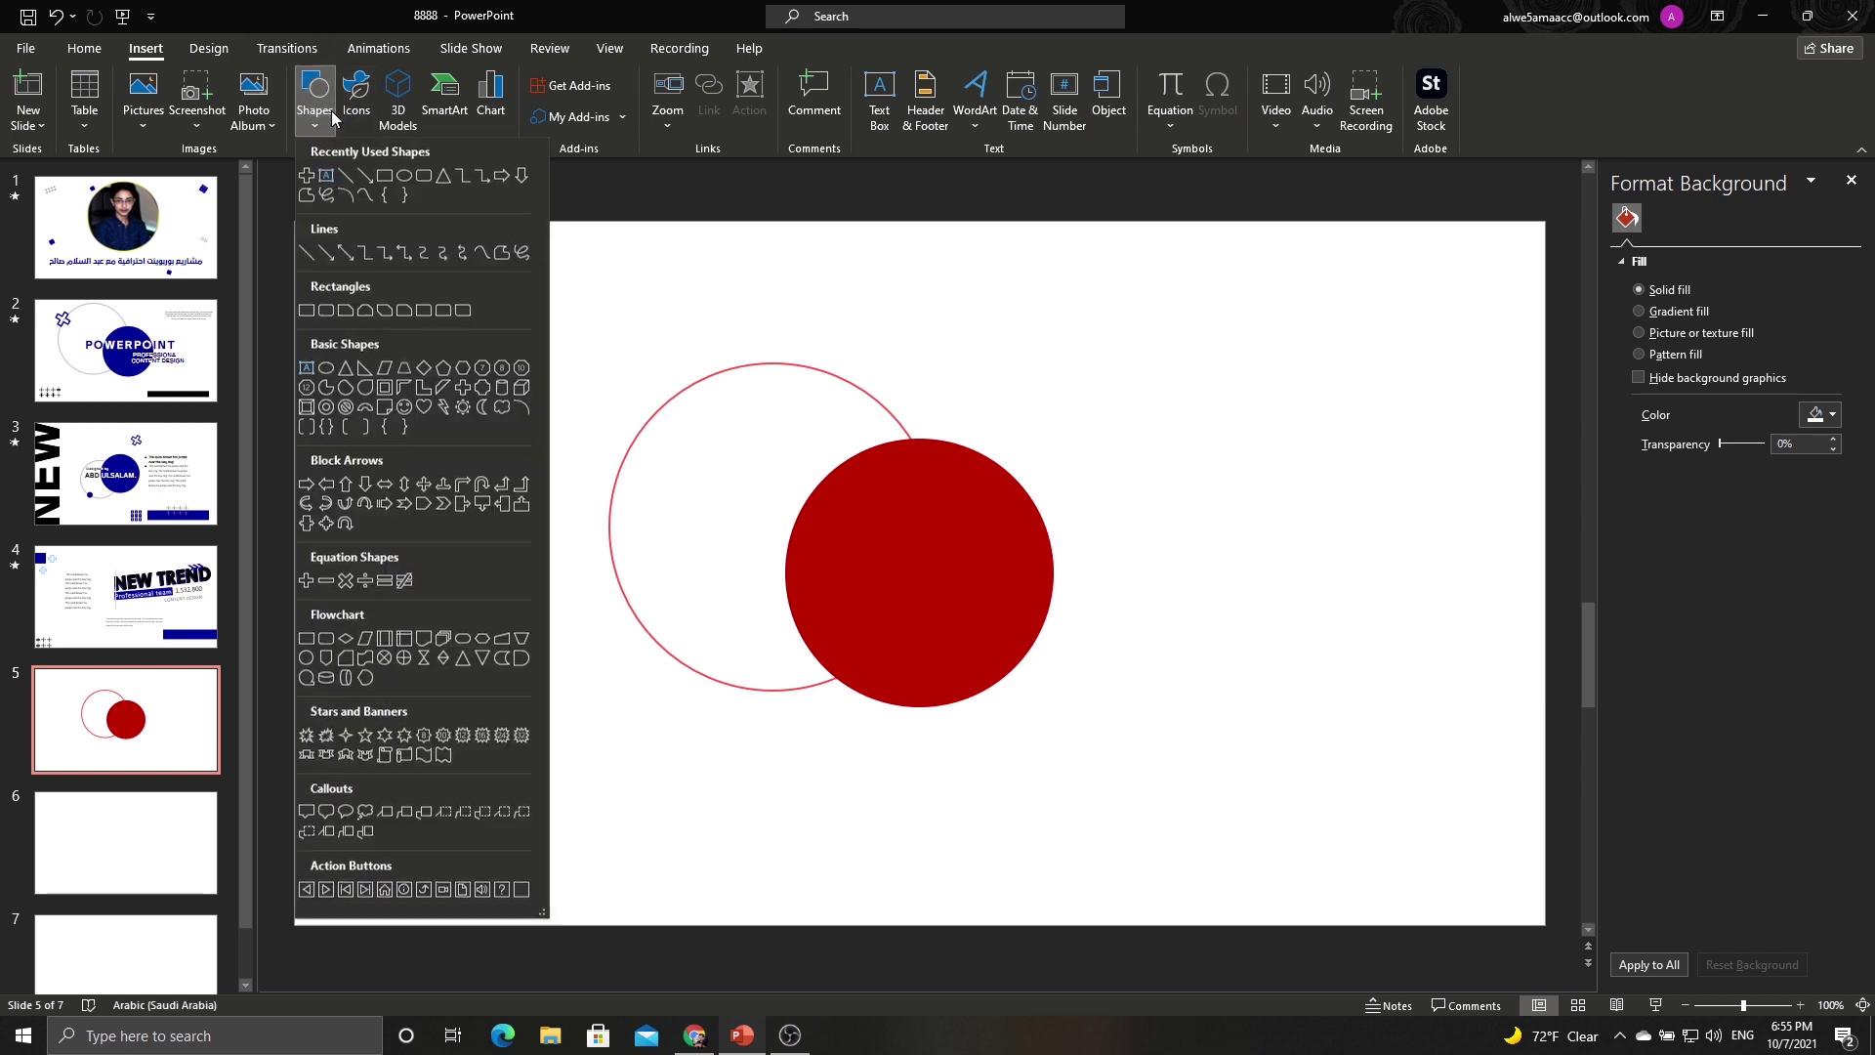
pyautogui.click(307, 177)
pyautogui.moveTo(527, 376); pyautogui.dragTo(566, 418)
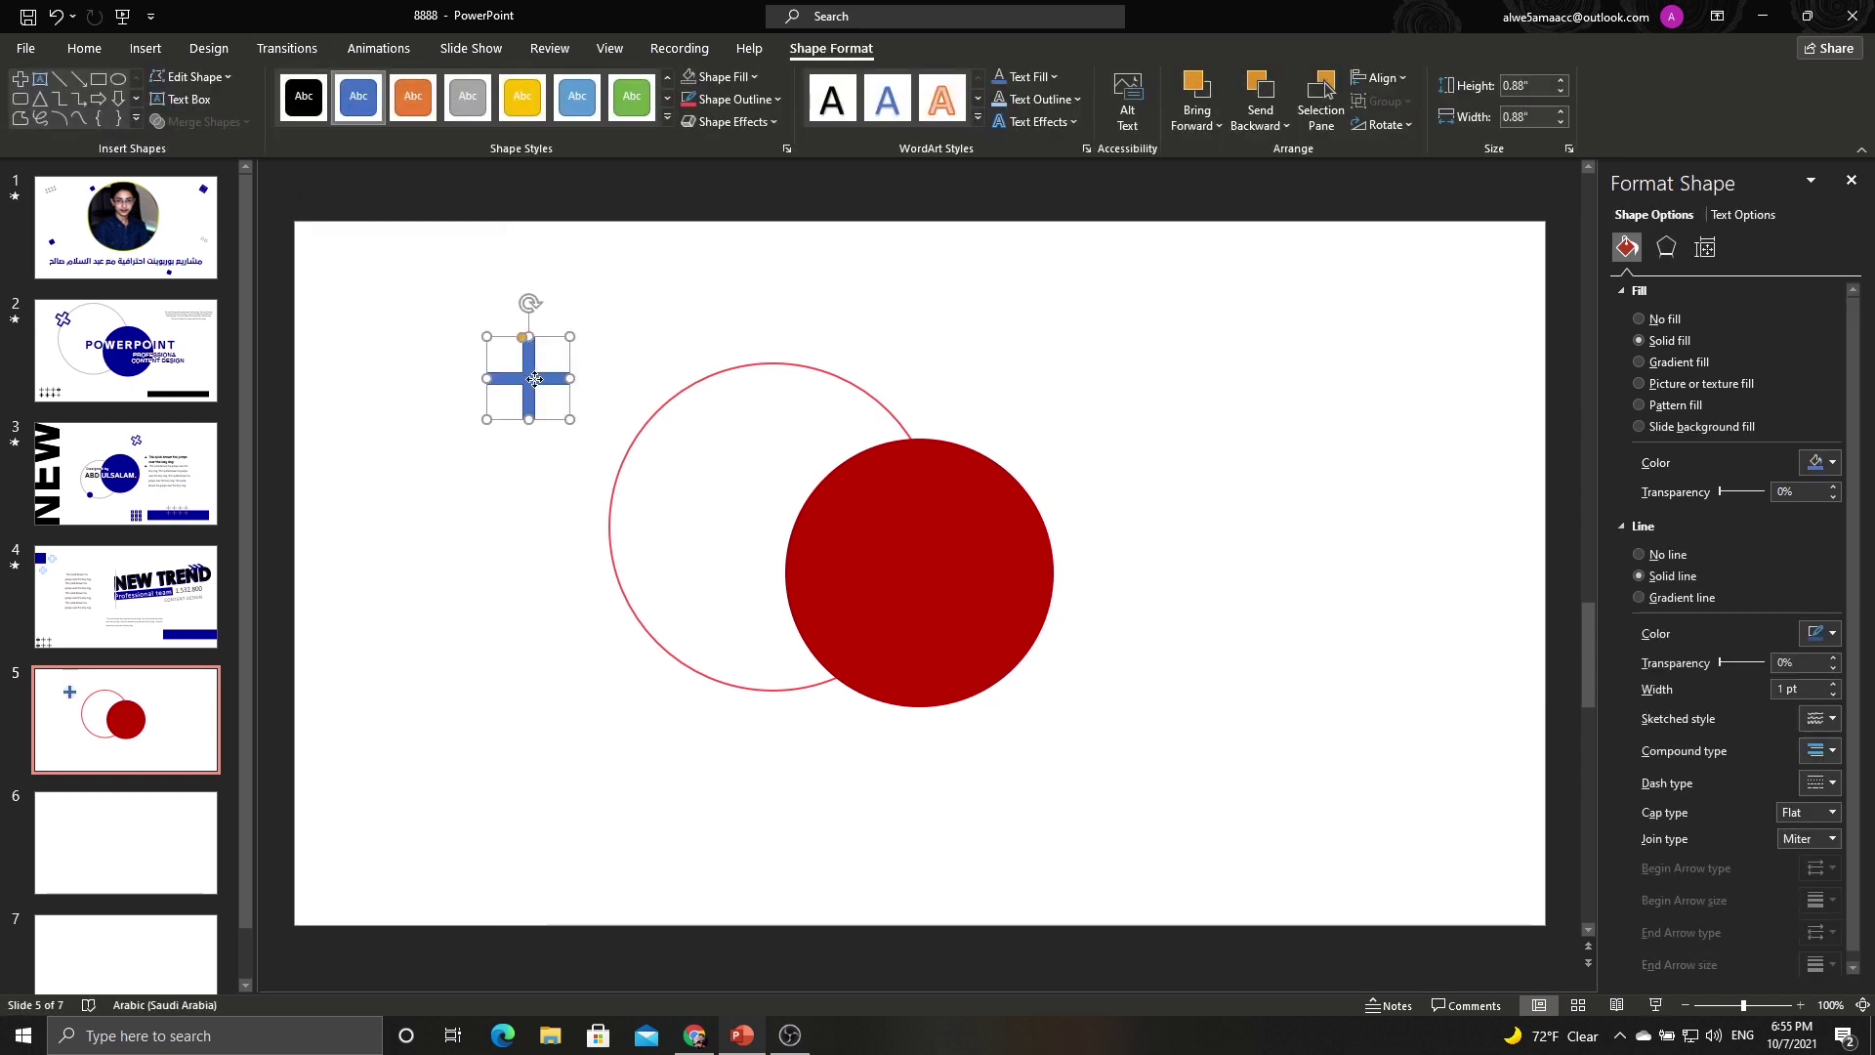
pyautogui.moveTo(524, 347)
pyautogui.mouseDown()
pyautogui.moveTo(621, 409)
pyautogui.moveTo(646, 370)
pyautogui.moveTo(651, 402)
pyautogui.moveTo(689, 358)
pyautogui.mouseUp()
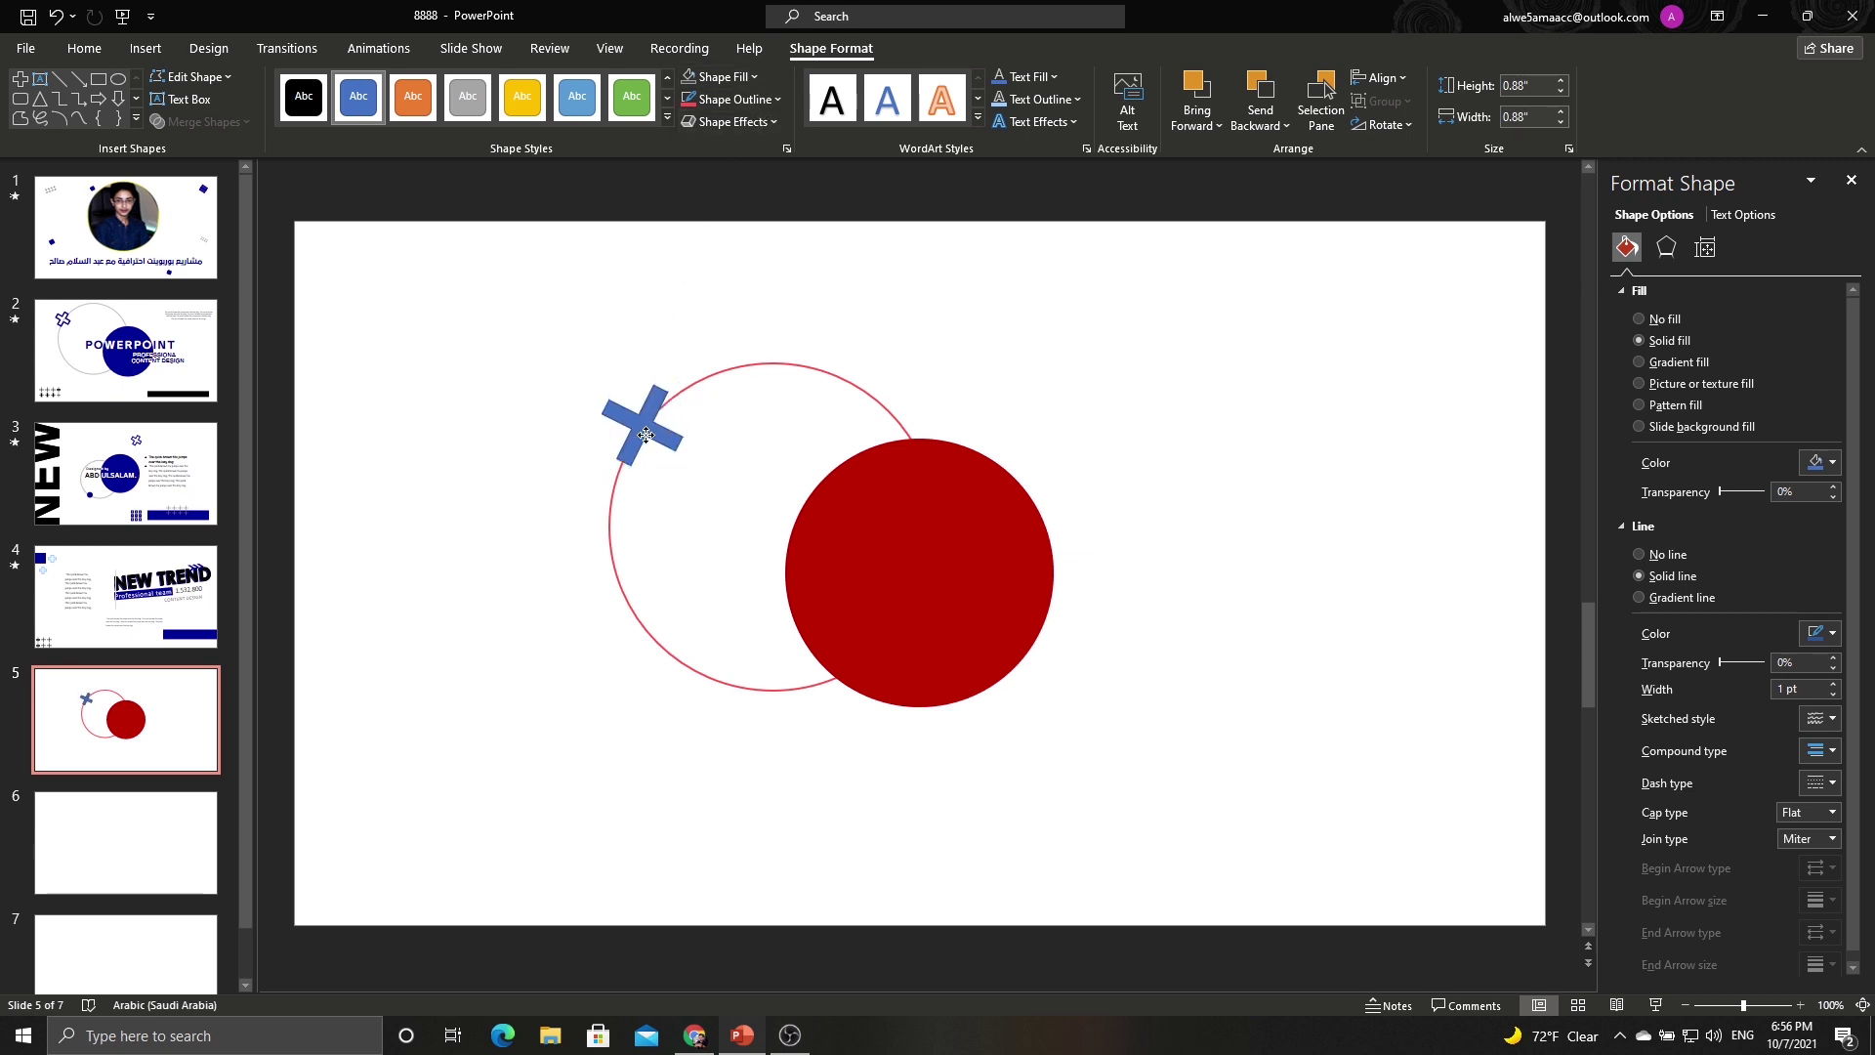
# Give the cross no fill and a 3 pt dark red outline.
pyautogui.click(750, 102)
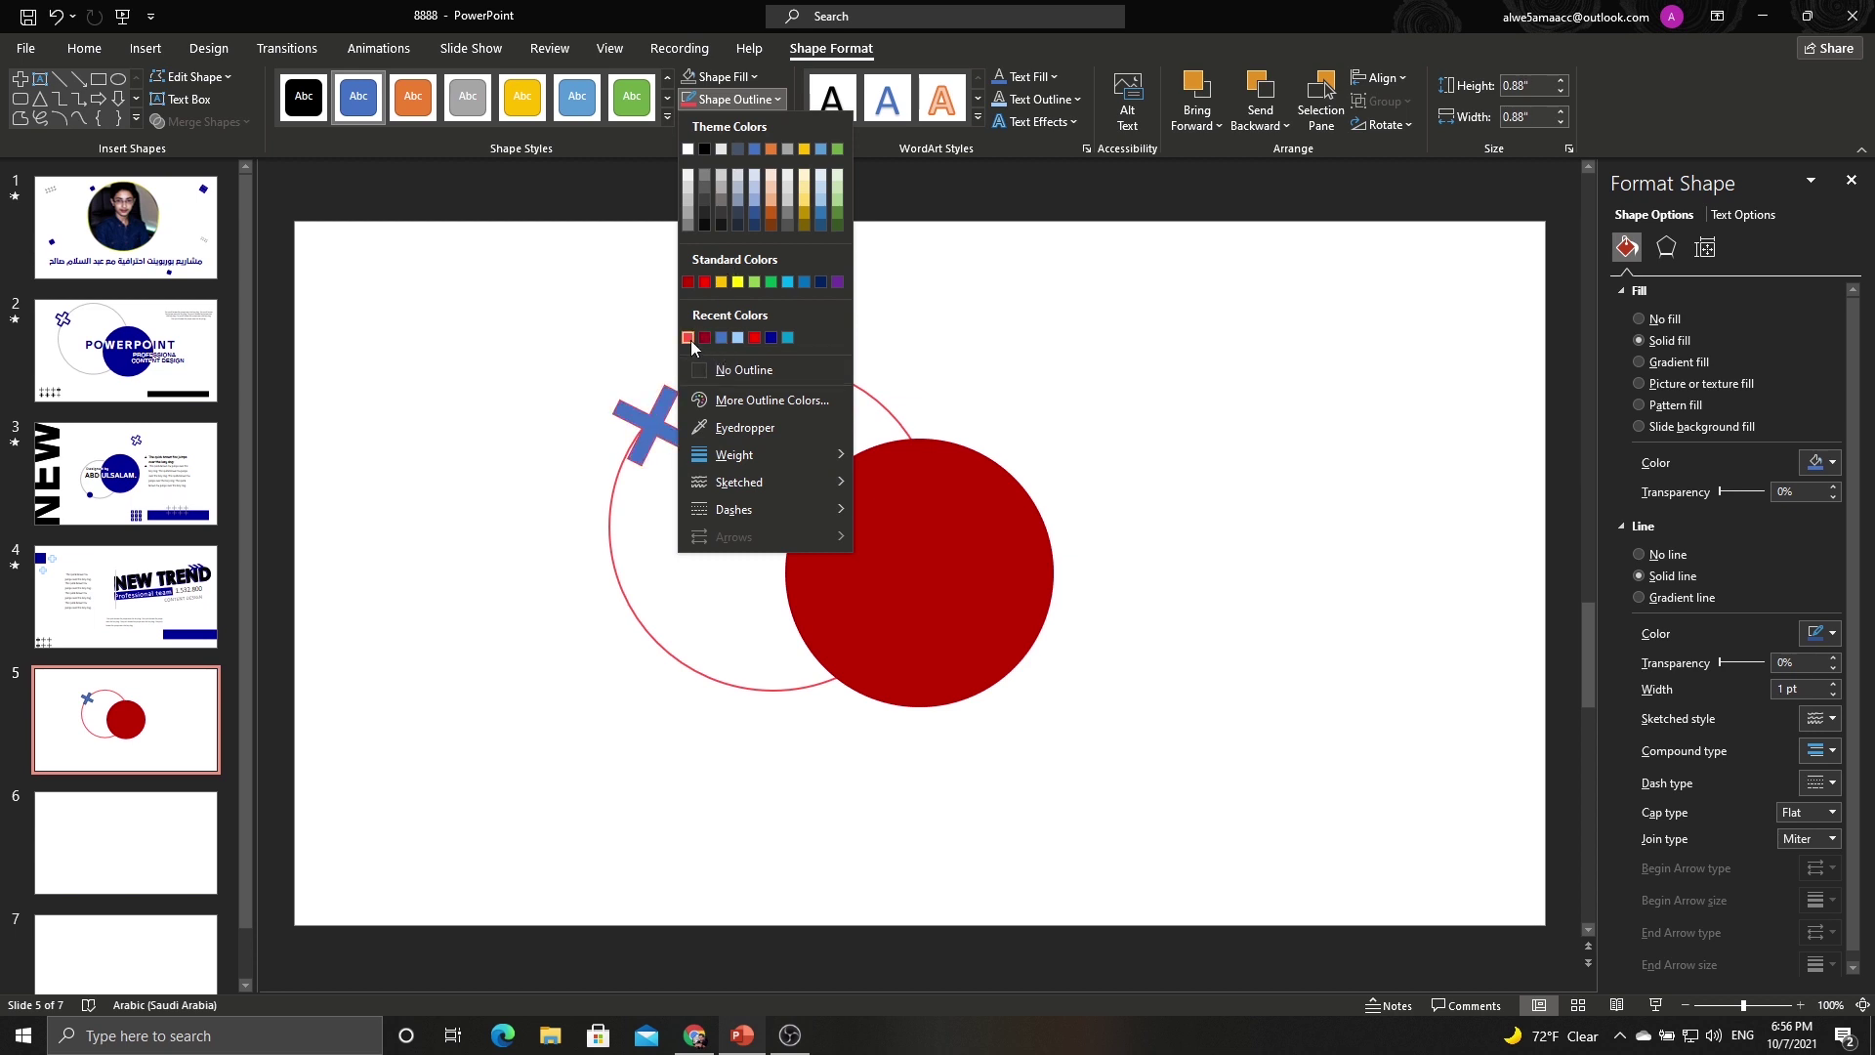
pyautogui.click(689, 338)
pyautogui.click(732, 78)
pyautogui.click(701, 344)
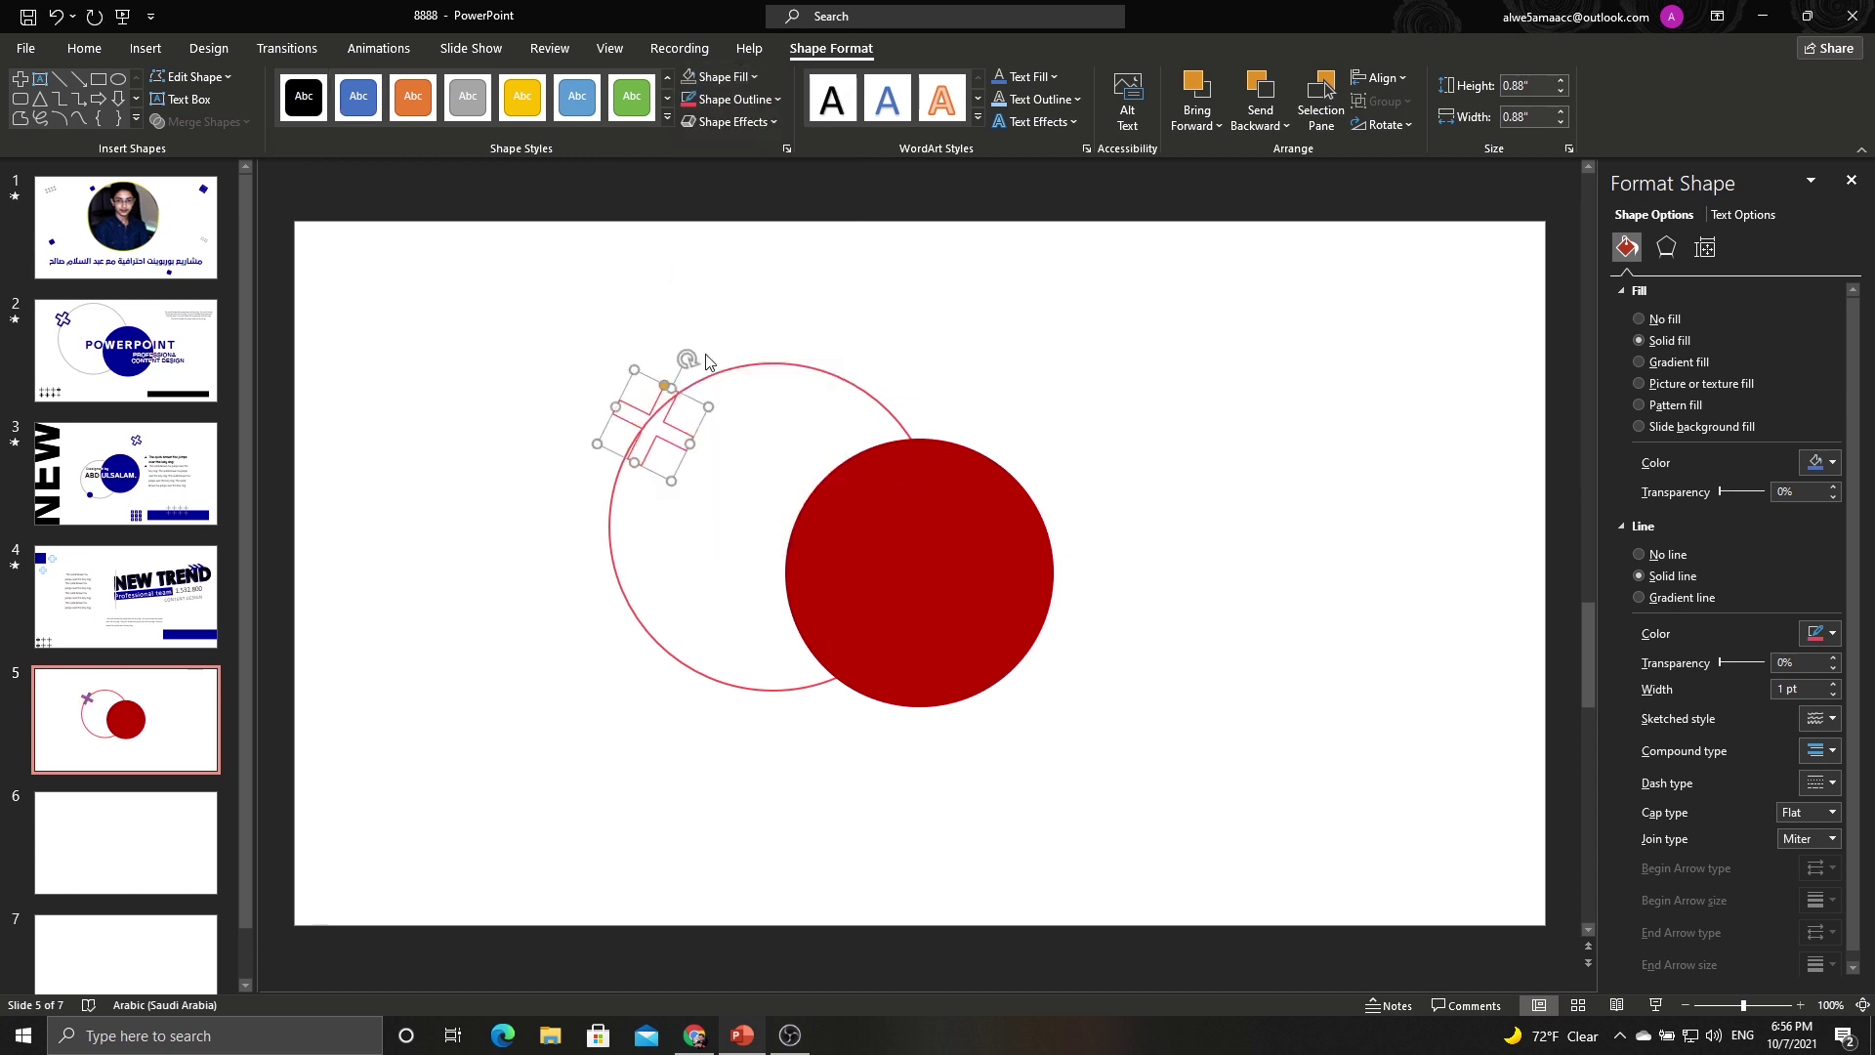
pyautogui.click(733, 98)
pyautogui.click(689, 285)
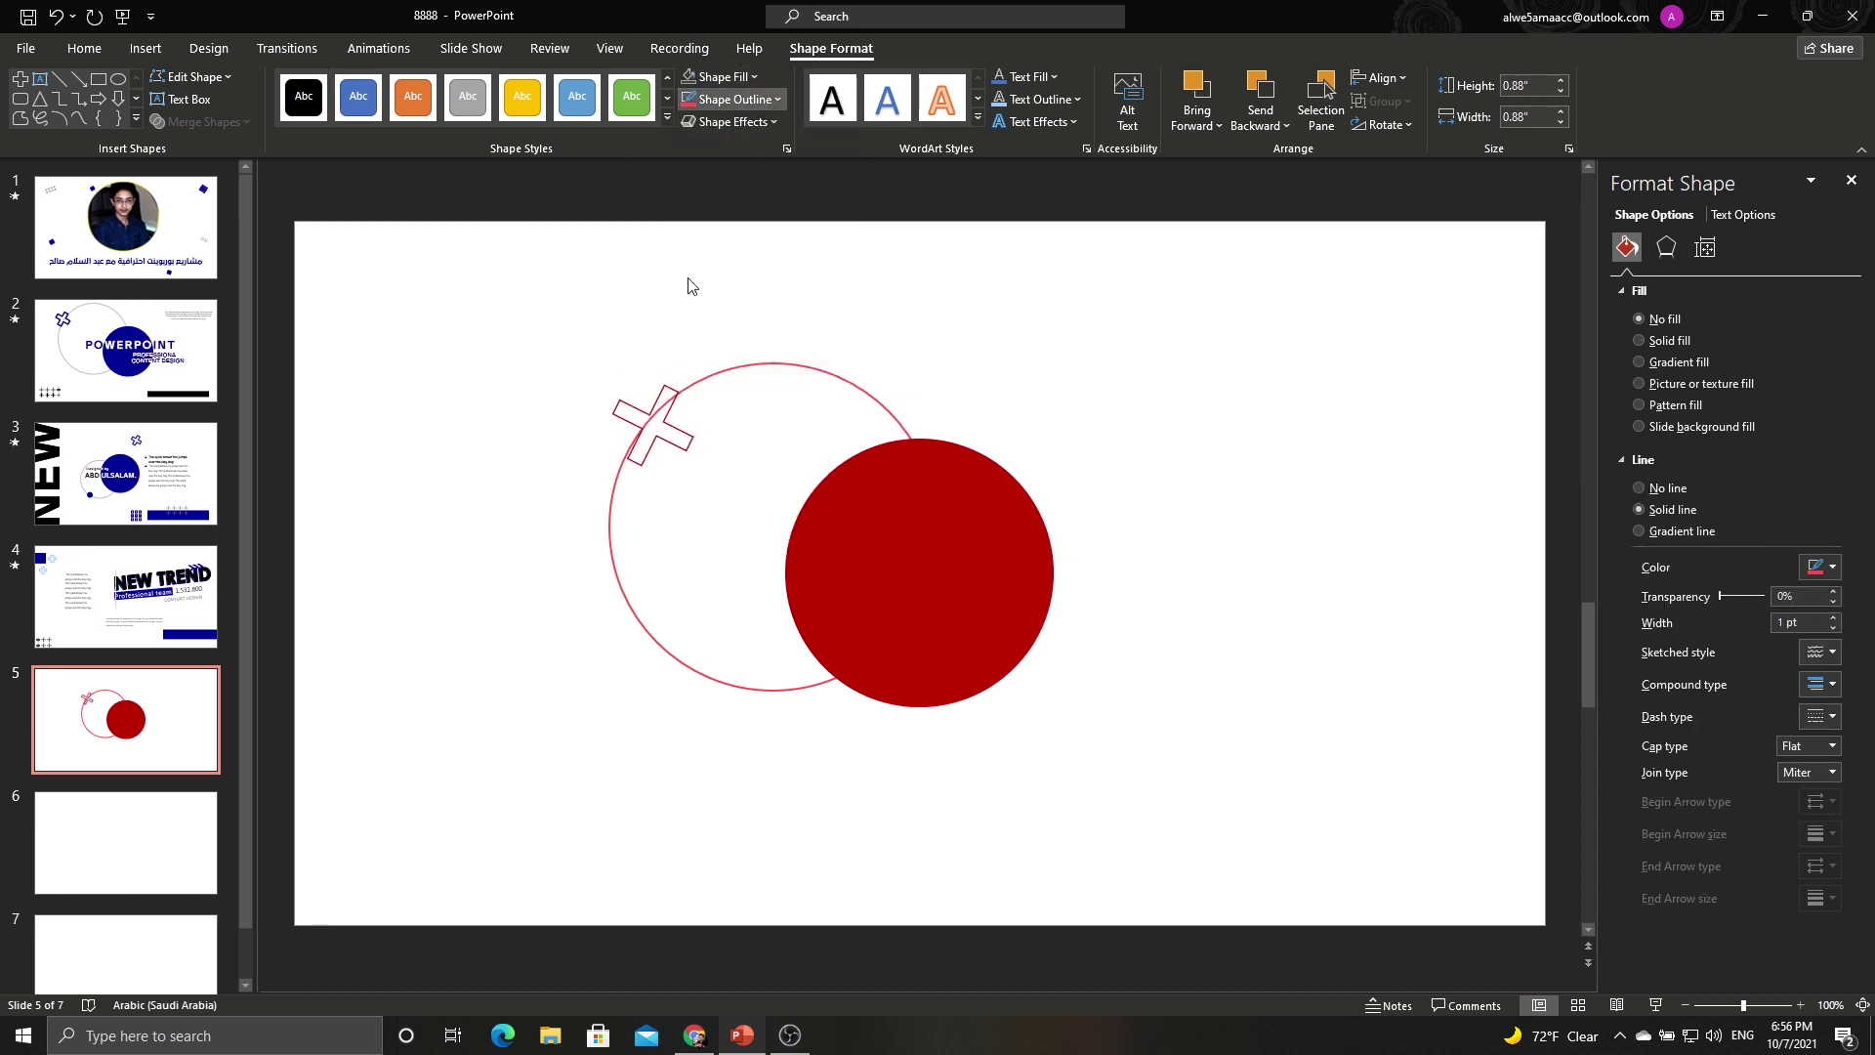
pyautogui.click(732, 98)
pyautogui.moveTo(734, 454)
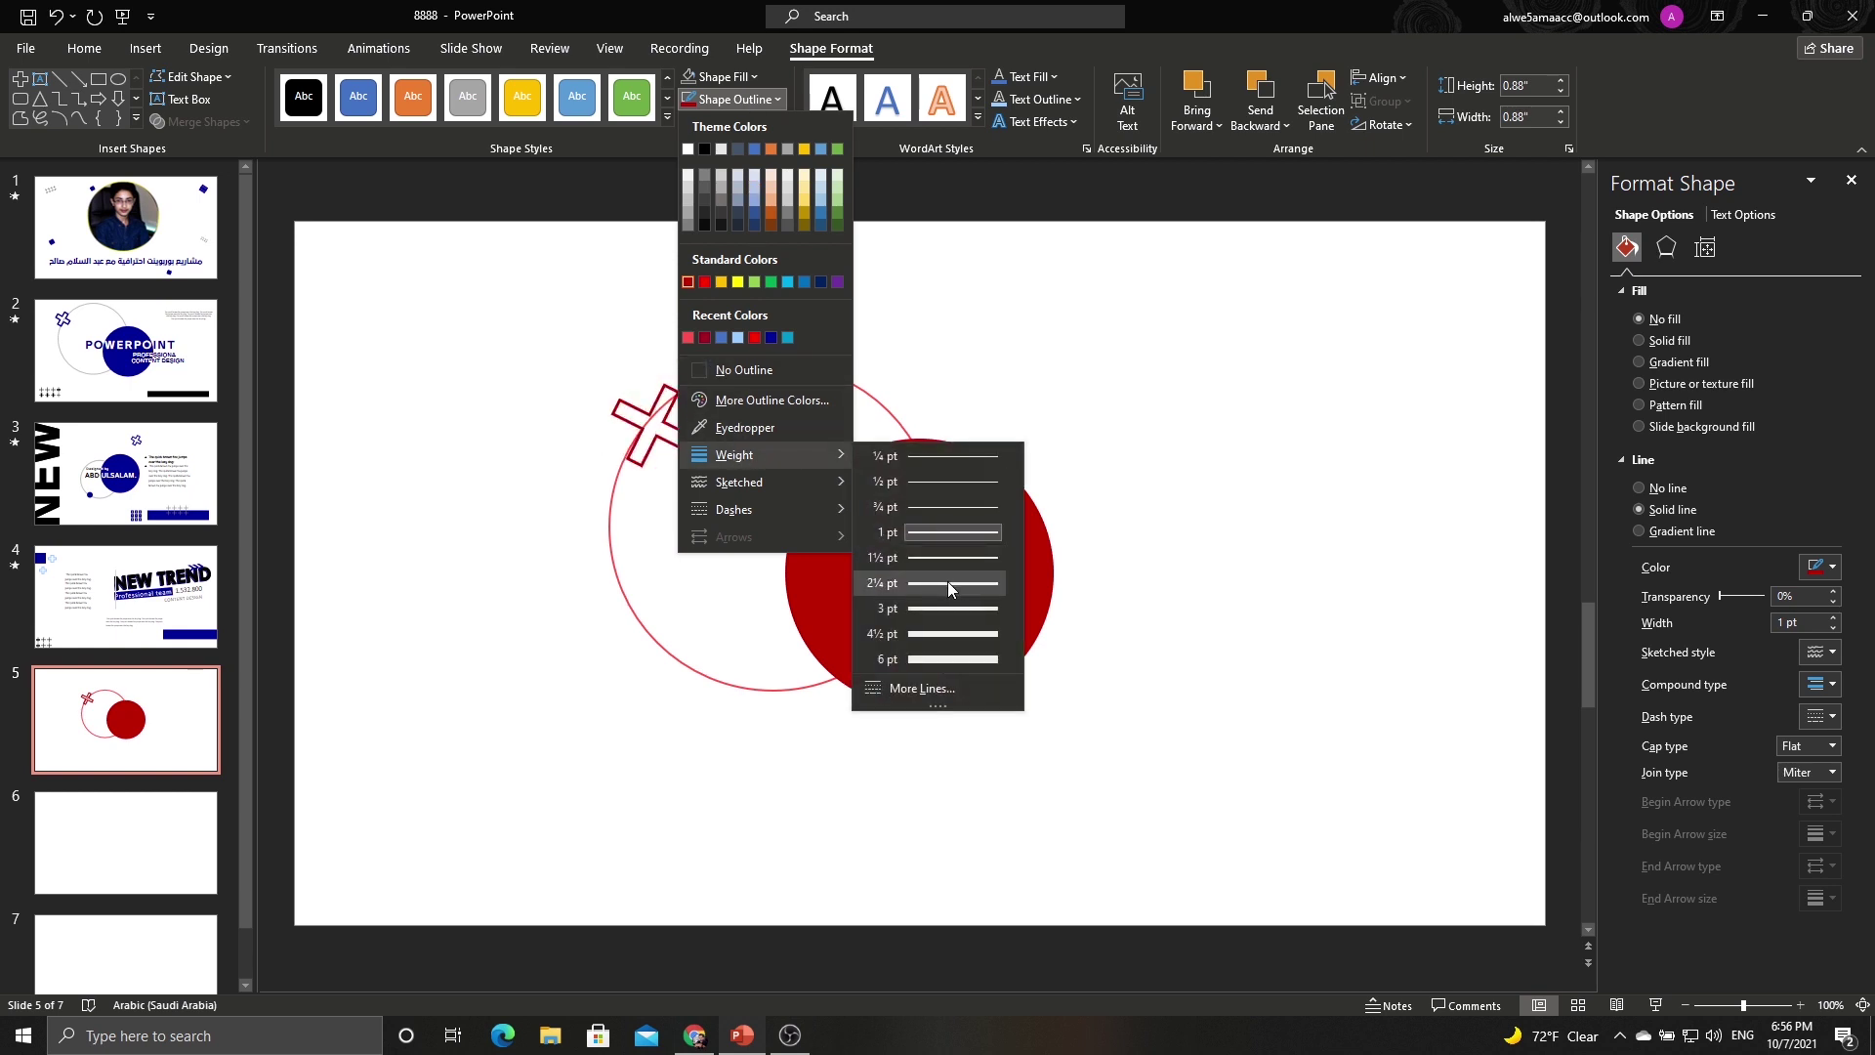
pyautogui.click(951, 603)
pyautogui.click(1031, 414)
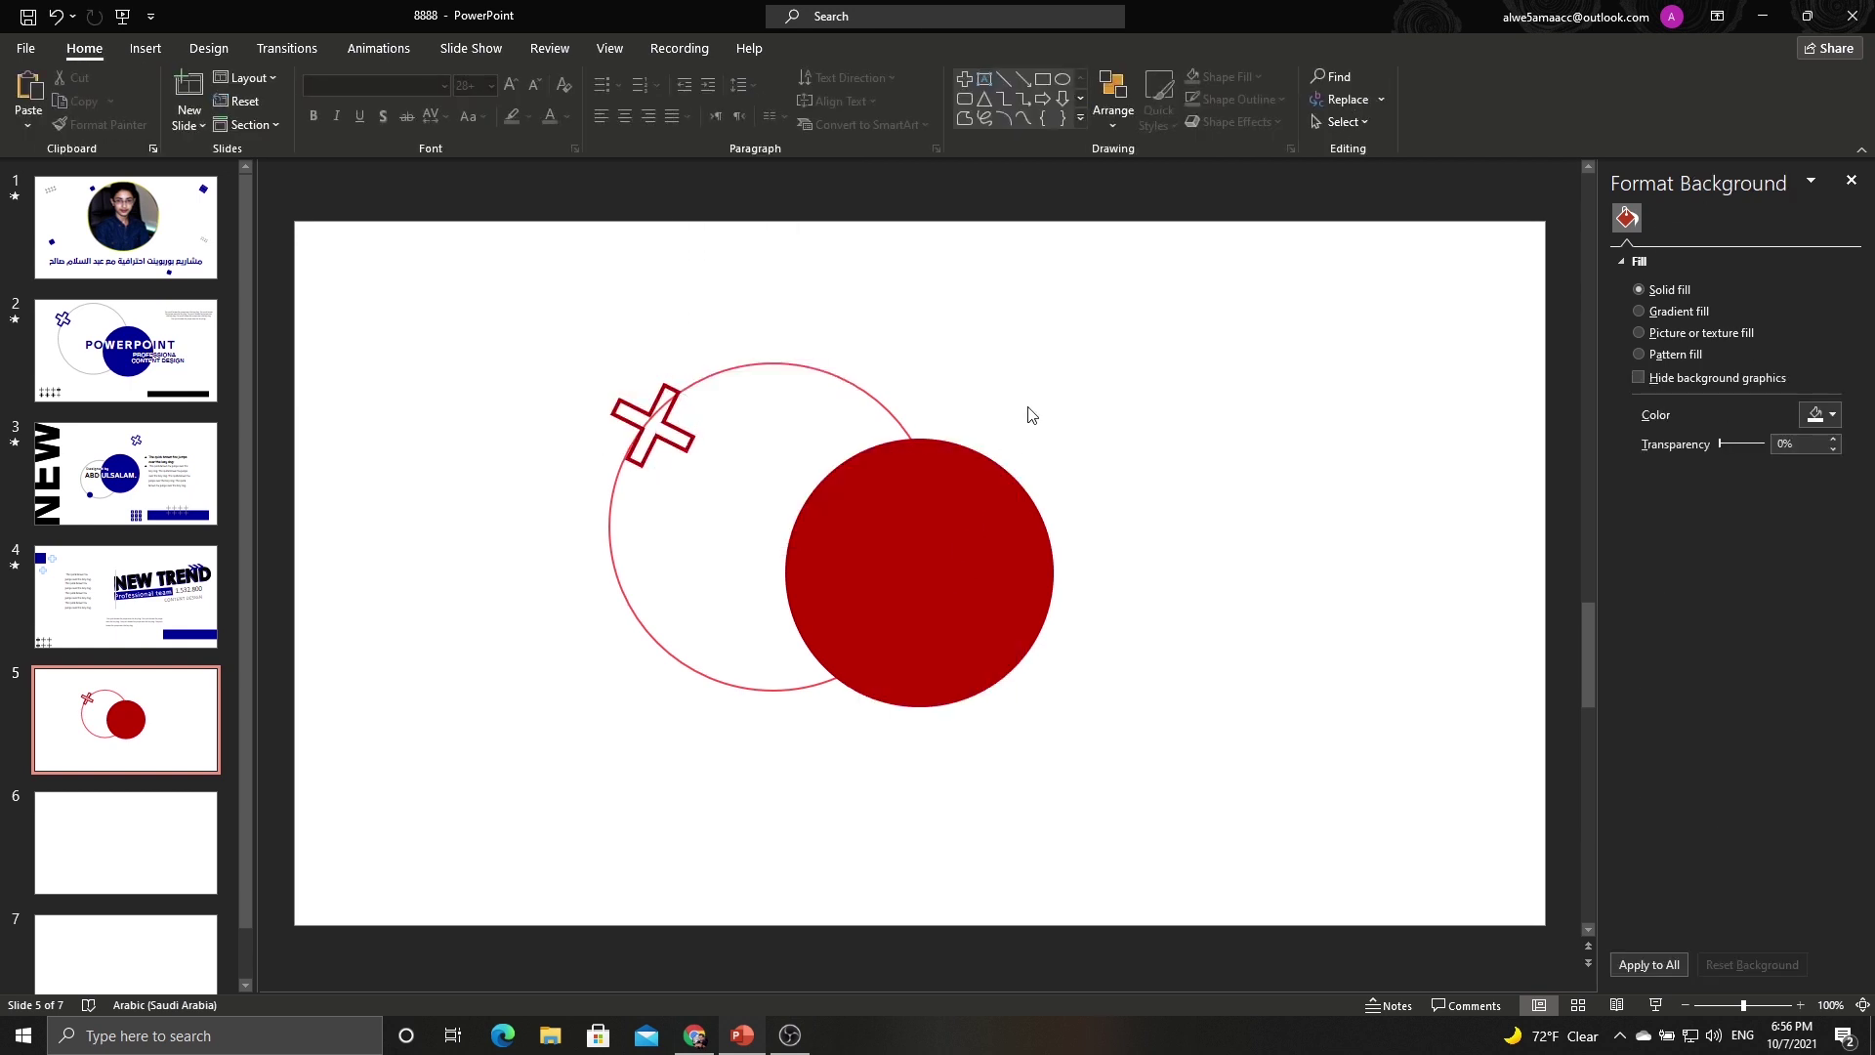
# Draw another small plus sign at the lower left of slide 5.
pyautogui.click(144, 48)
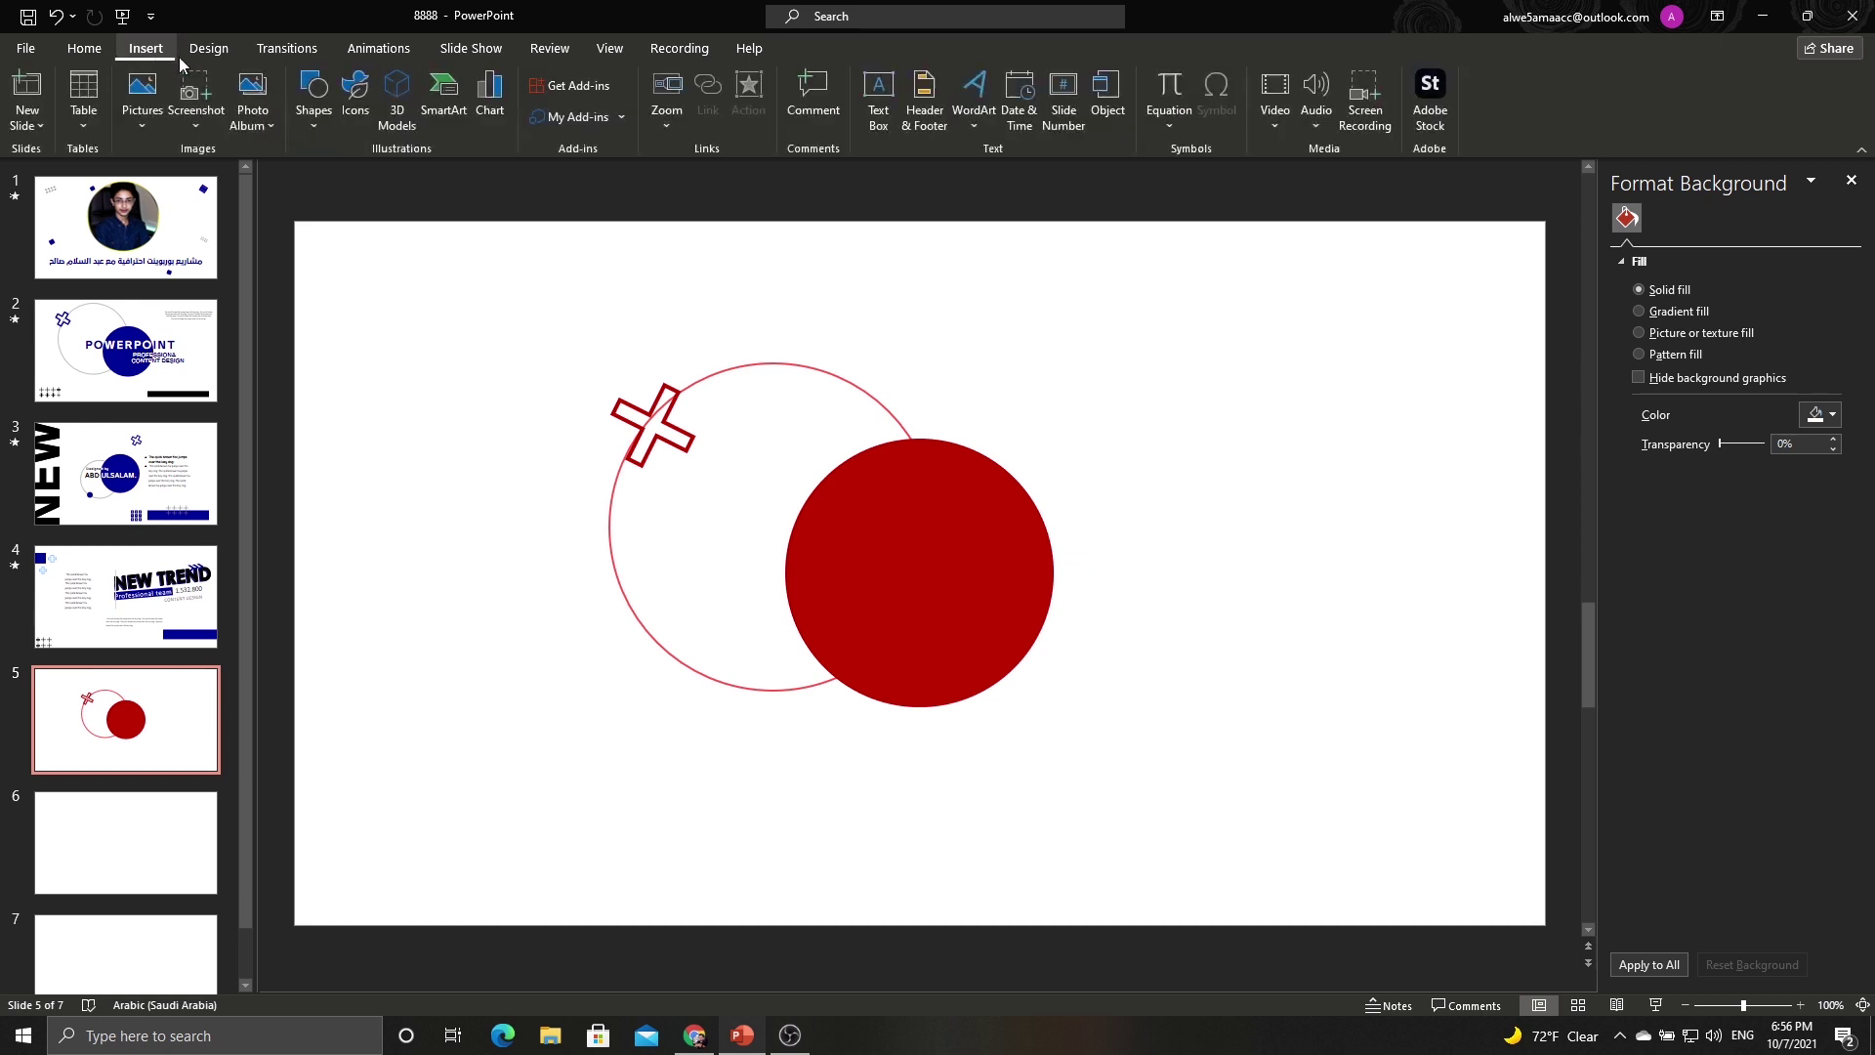
pyautogui.click(316, 110)
pyautogui.click(360, 189)
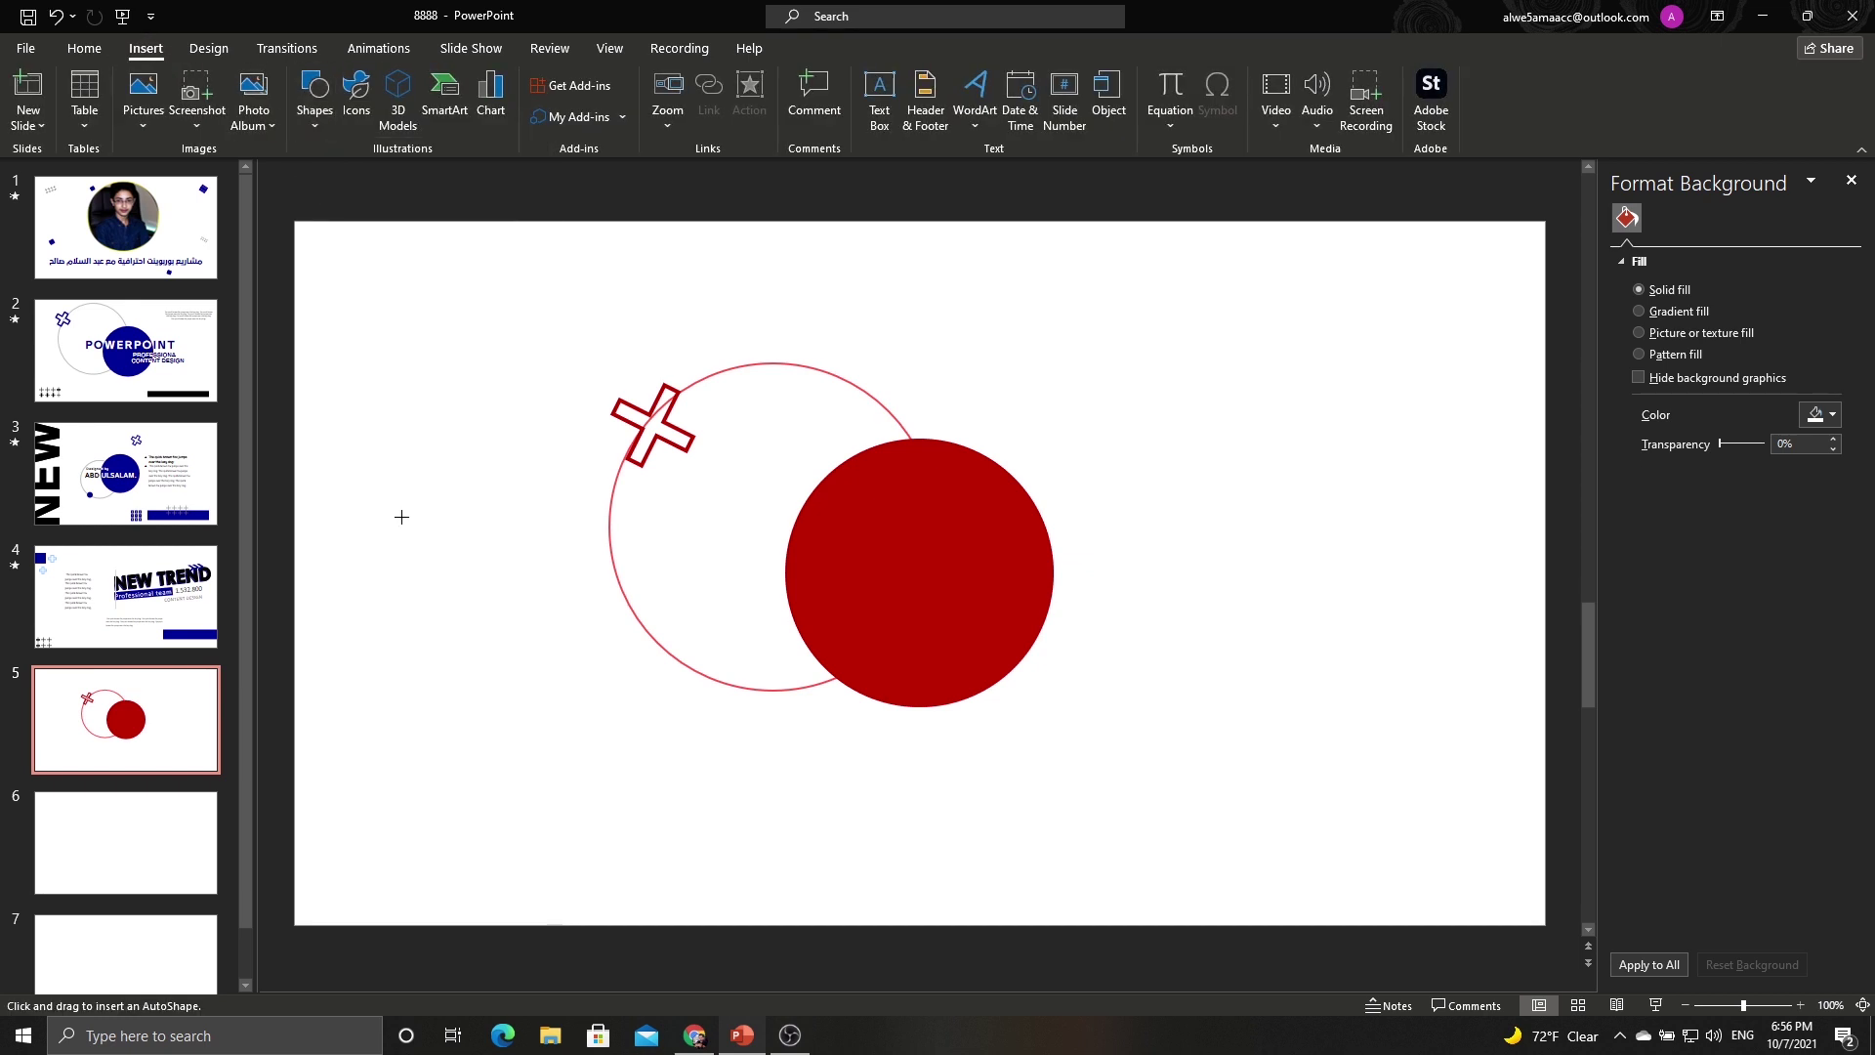
pyautogui.moveTo(397, 511)
pyautogui.mouseDown()
pyautogui.moveTo(451, 563)
pyautogui.moveTo(415, 517)
pyautogui.moveTo(342, 806)
pyautogui.moveTo(364, 846)
pyautogui.mouseUp()
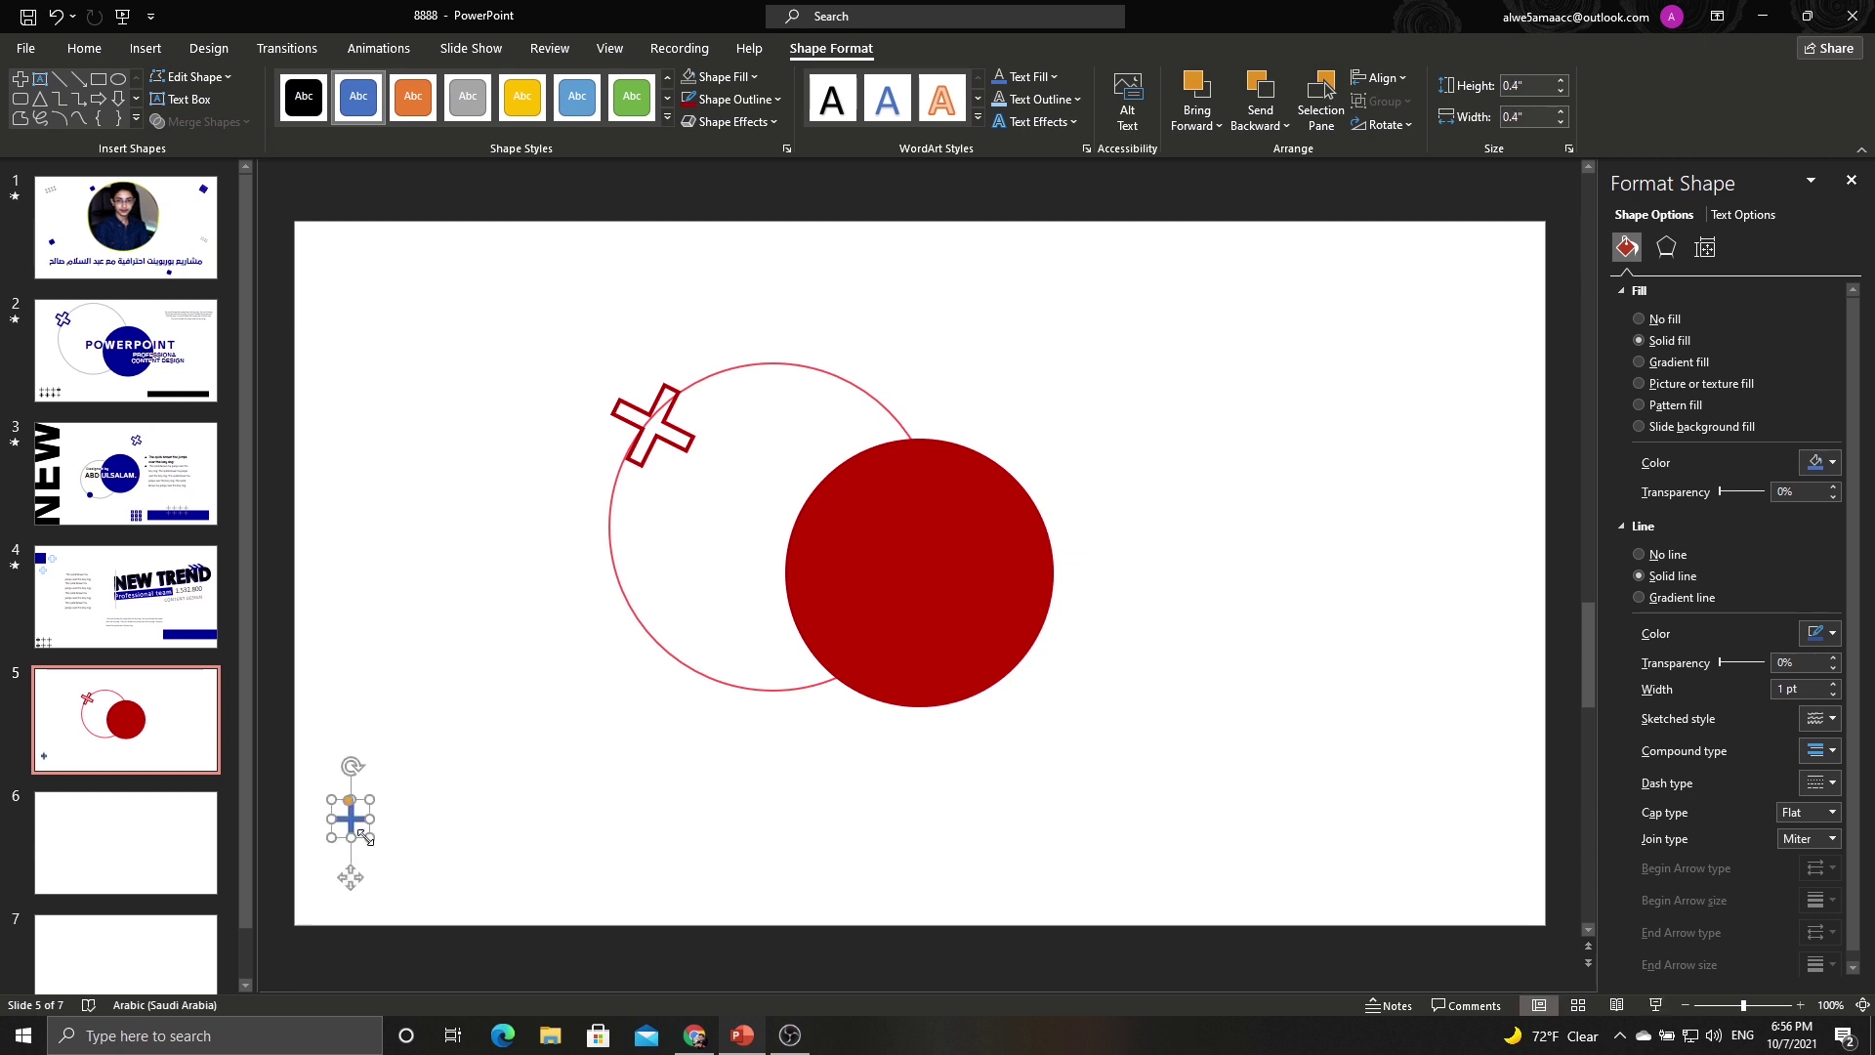
# Duplicate the cross into a row of four and group them.
pyautogui.click(337, 835)
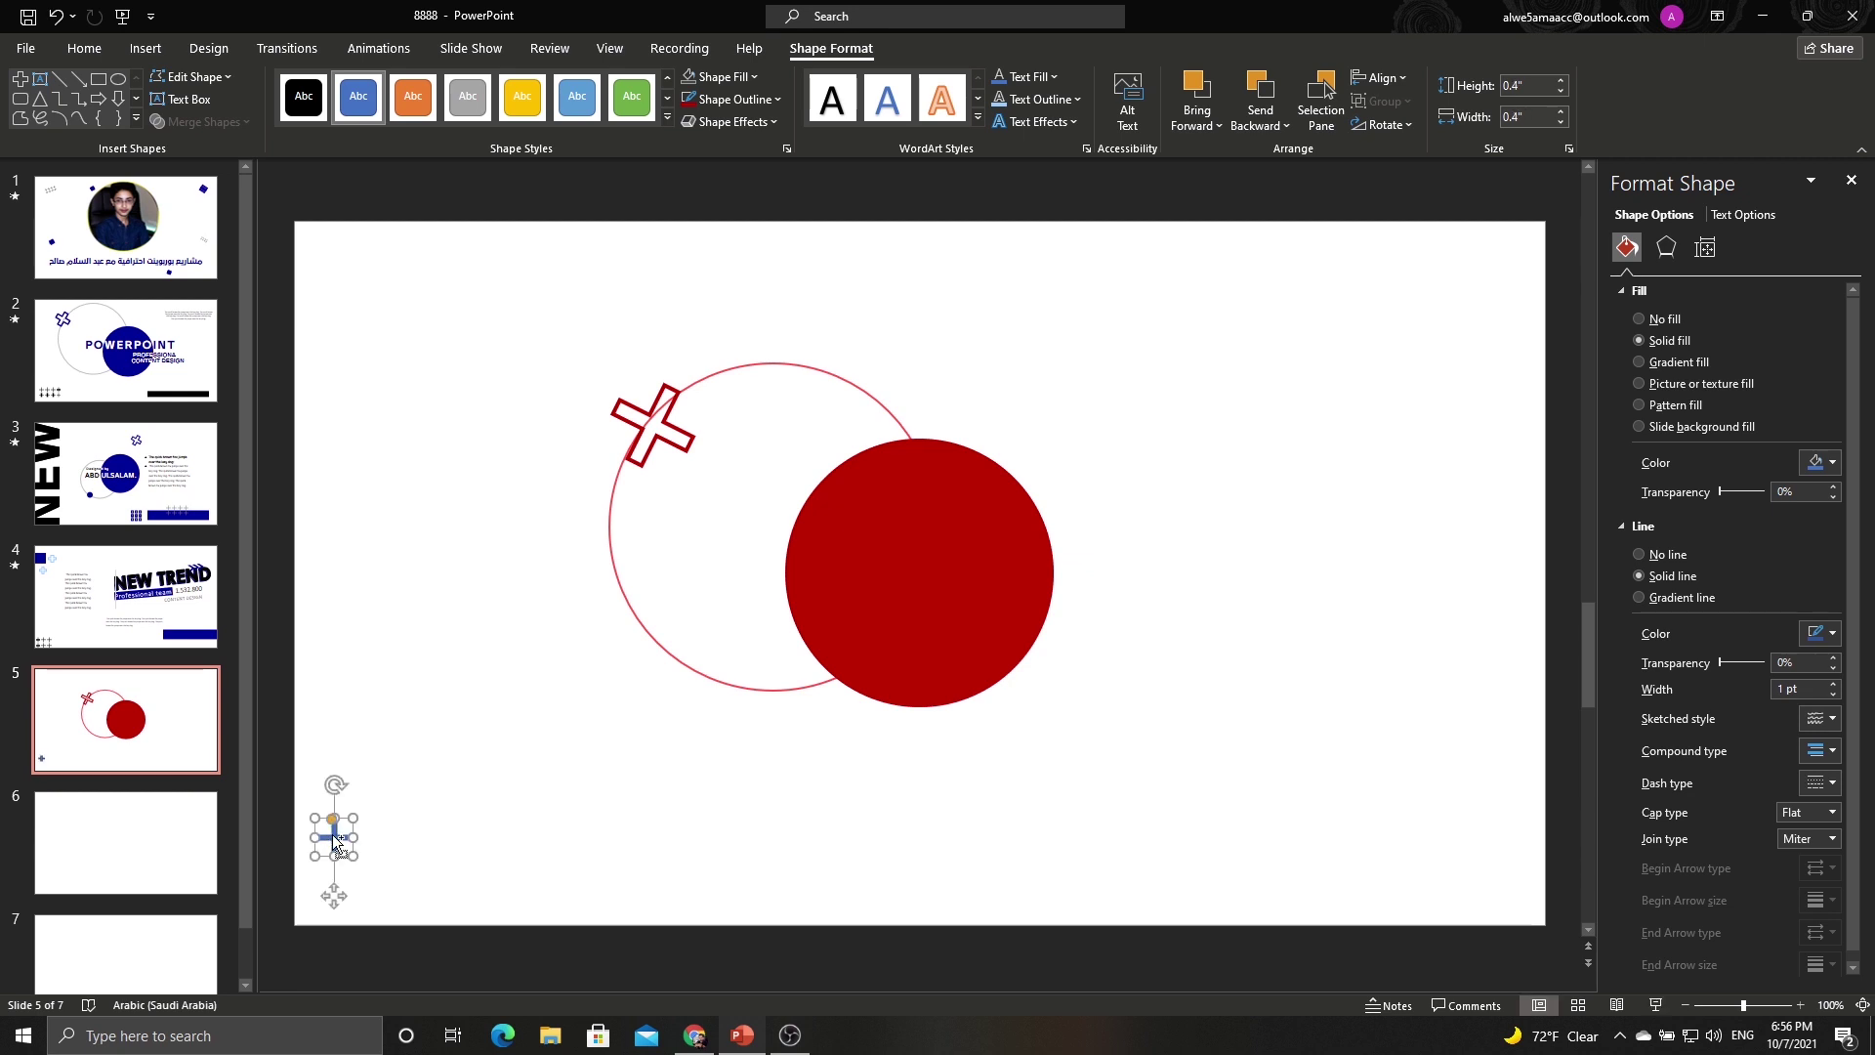
pyautogui.moveTo(332, 834); pyautogui.dragTo(473, 846)
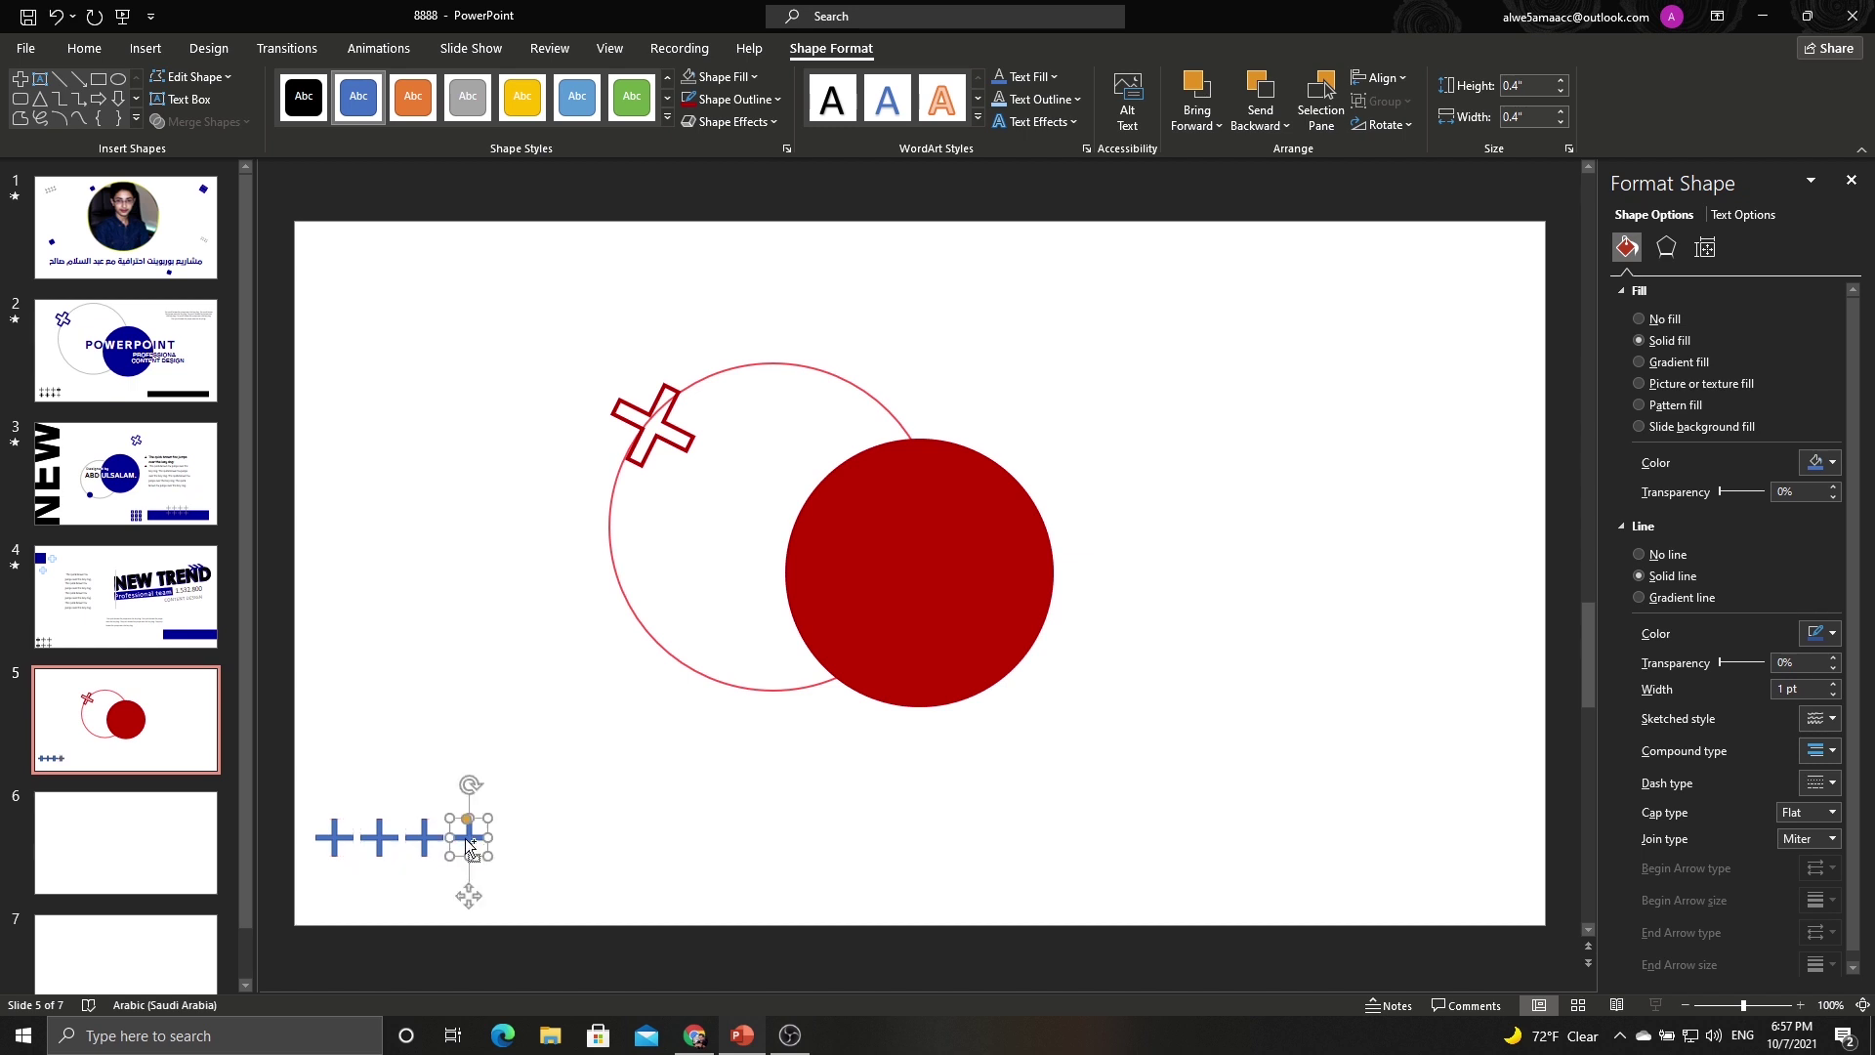
pyautogui.click(285, 785)
pyautogui.moveTo(361, 801)
pyautogui.mouseDown()
pyautogui.moveTo(500, 869)
pyautogui.moveTo(418, 877)
pyautogui.mouseUp()
pyautogui.hotkey('ctrl', 'g')
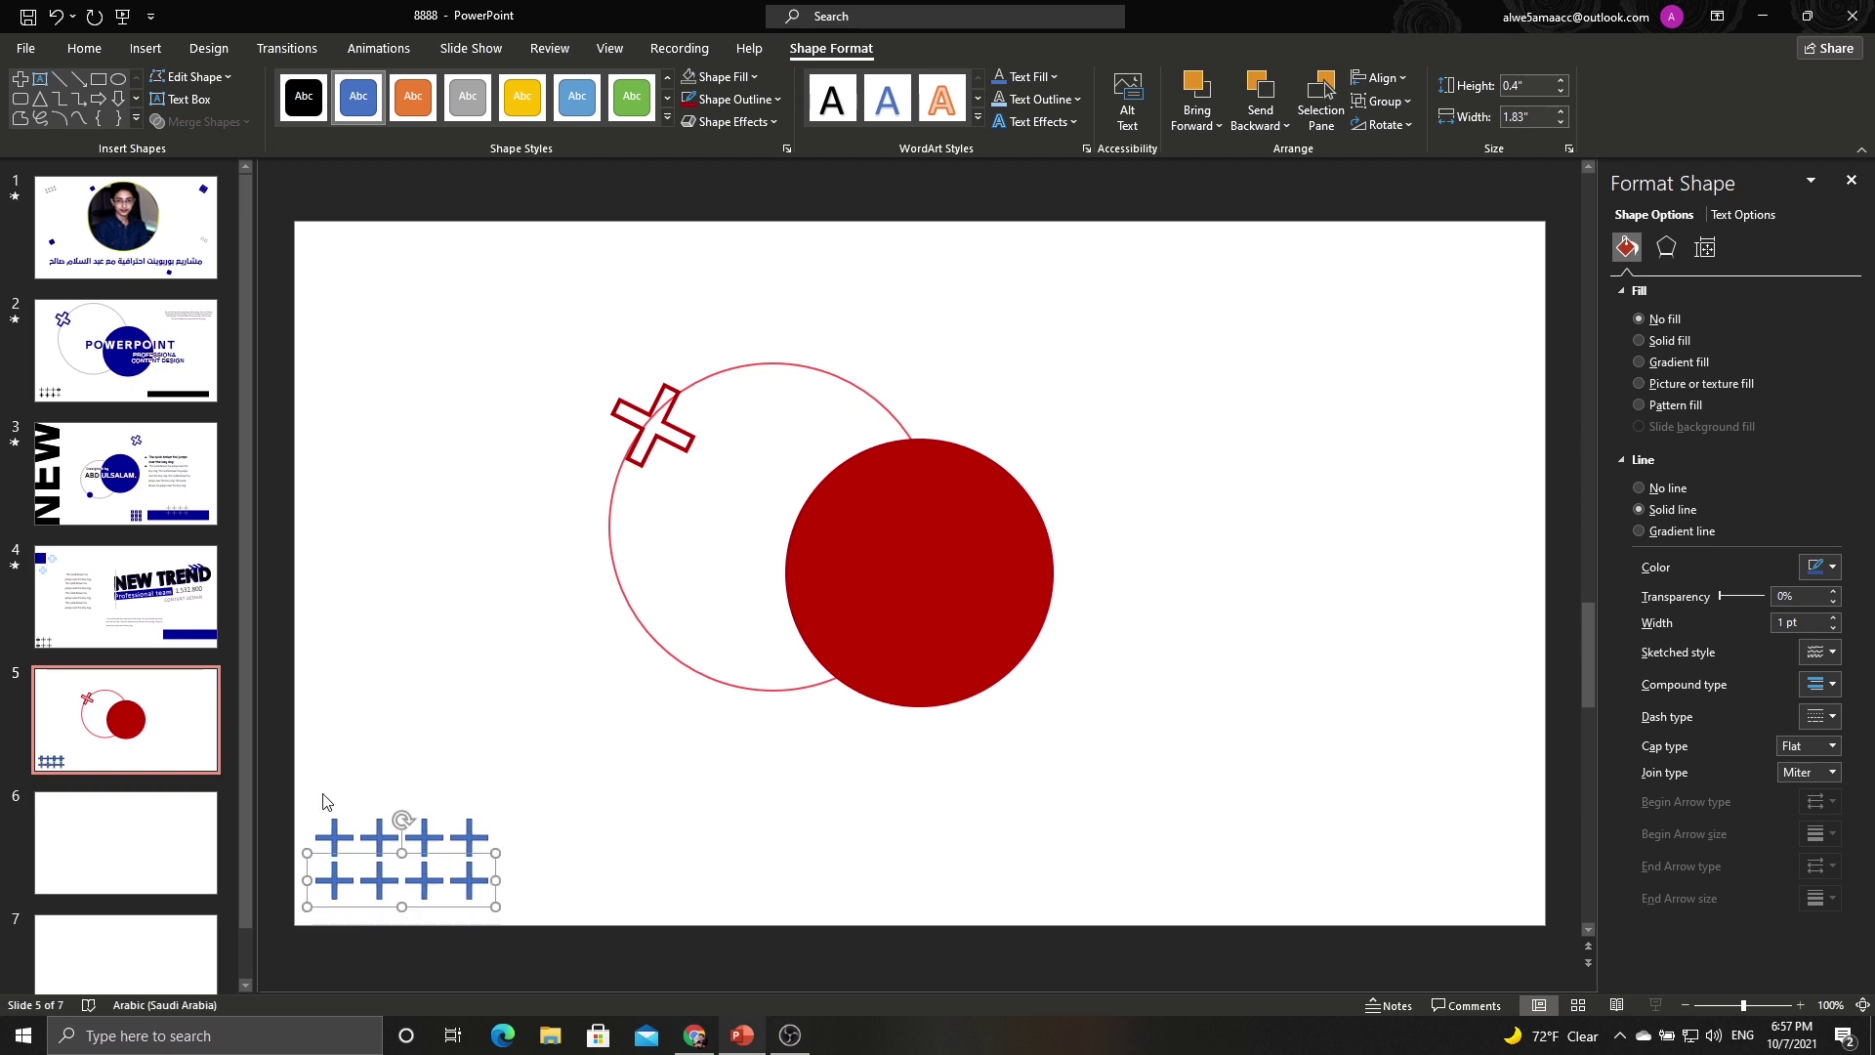
# Copy the row just below, group both rows, and apply the black style.
pyautogui.moveTo(289, 799)
pyautogui.mouseDown()
pyautogui.moveTo(521, 924)
pyautogui.moveTo(293, 795)
pyautogui.mouseUp()
pyautogui.click(544, 893)
pyautogui.hotkey('ctrl', 'g')
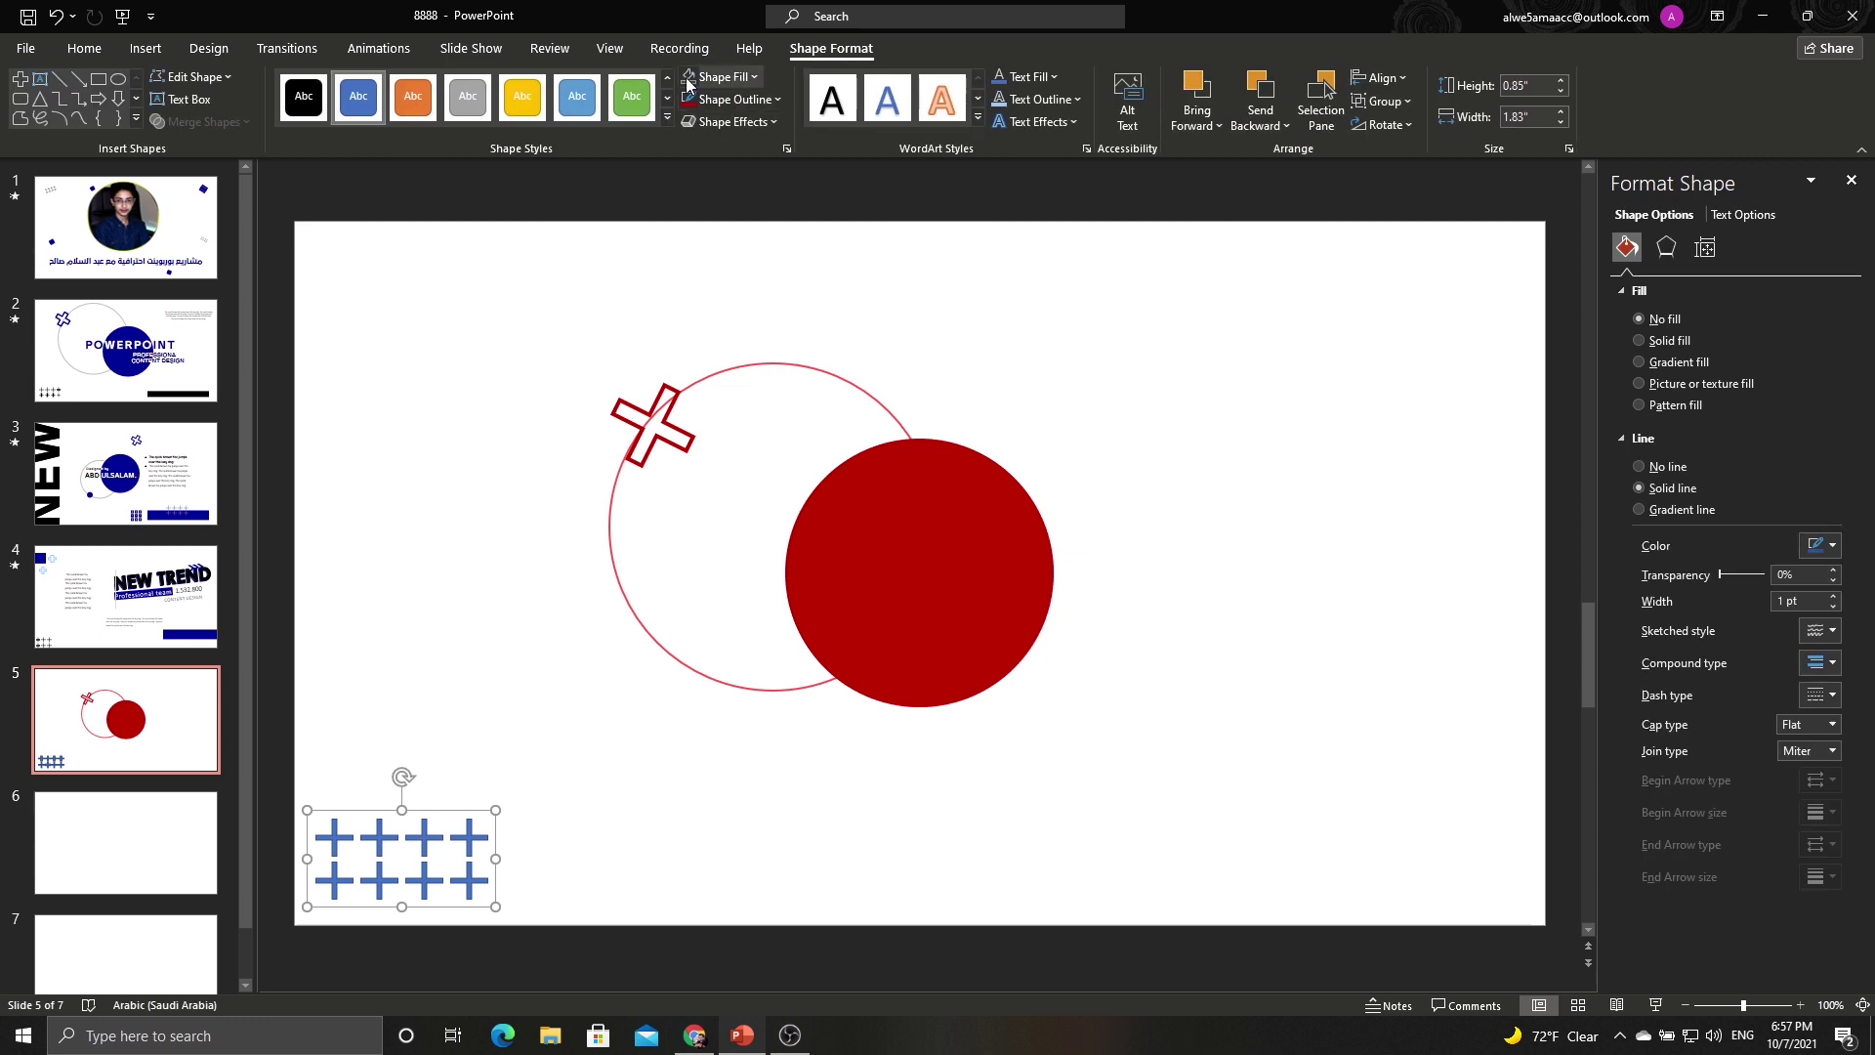
pyautogui.click(304, 96)
pyautogui.click(465, 507)
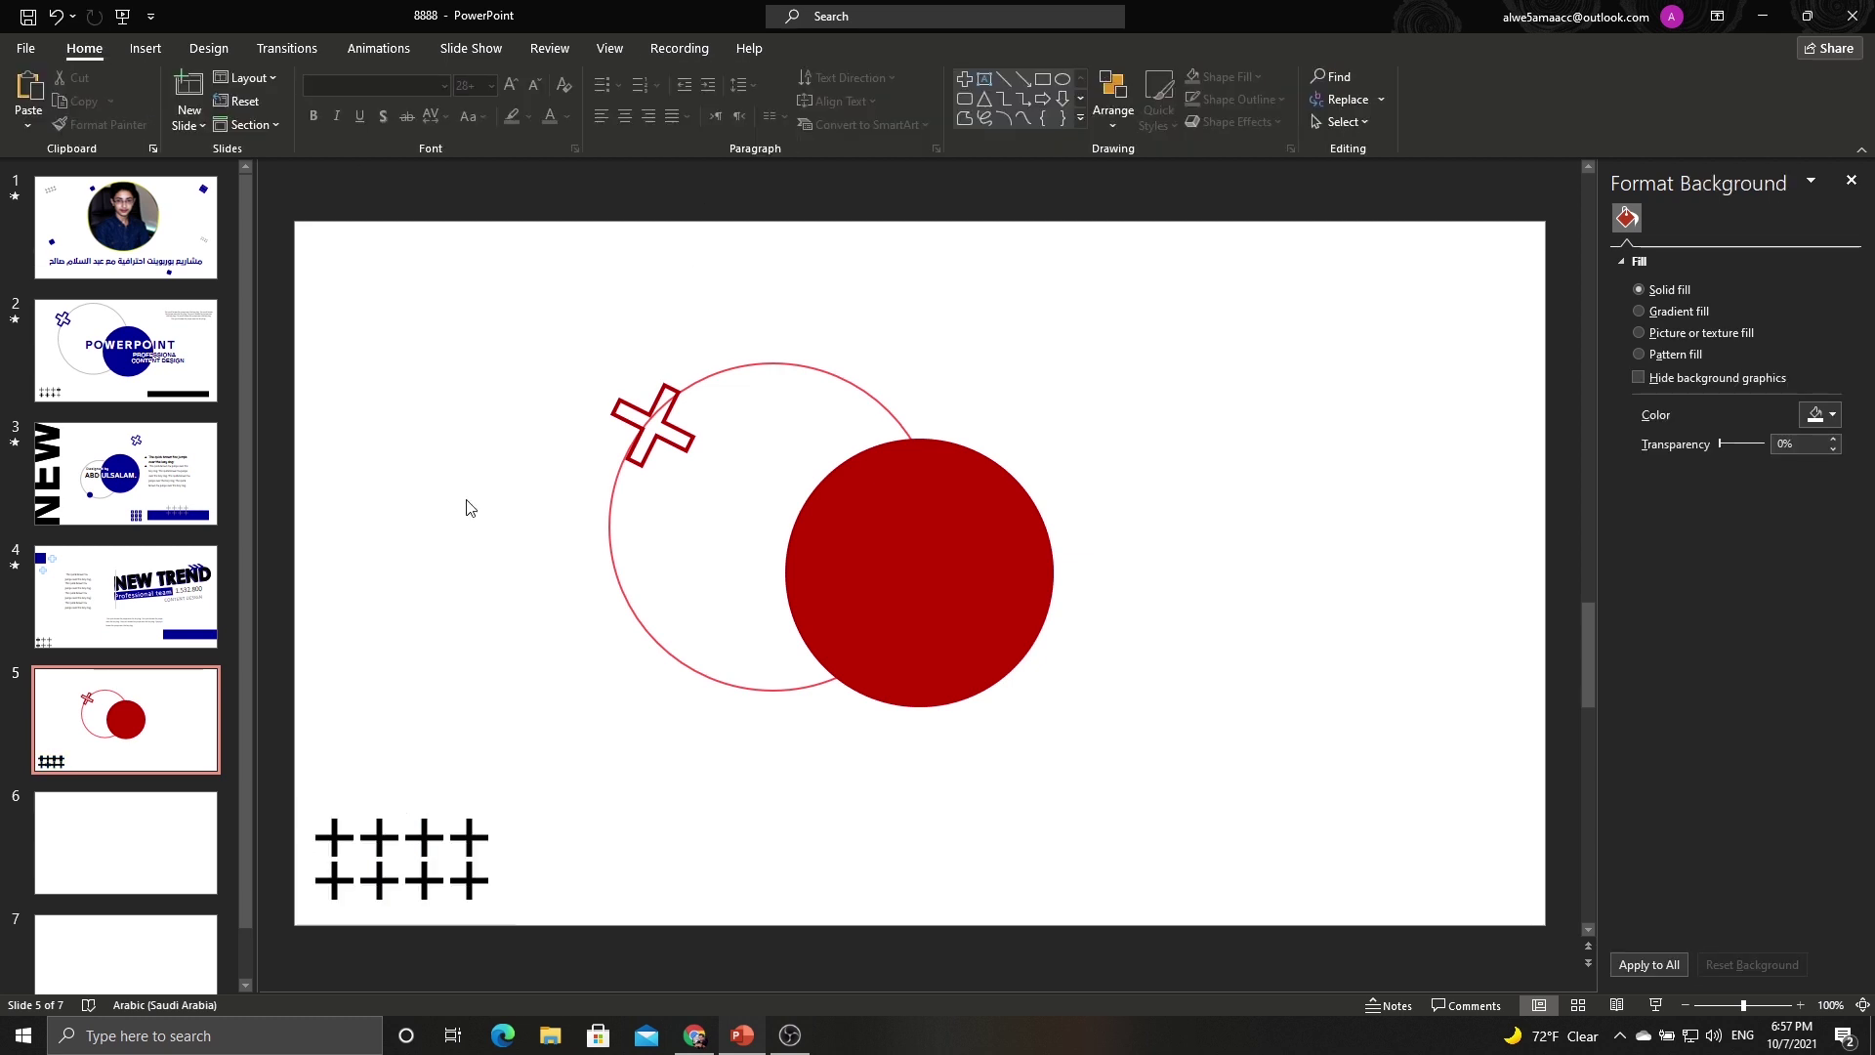
# Draw a thin solid black rectangle bar near the bottom-right corner.
pyautogui.click(146, 48)
pyautogui.click(313, 103)
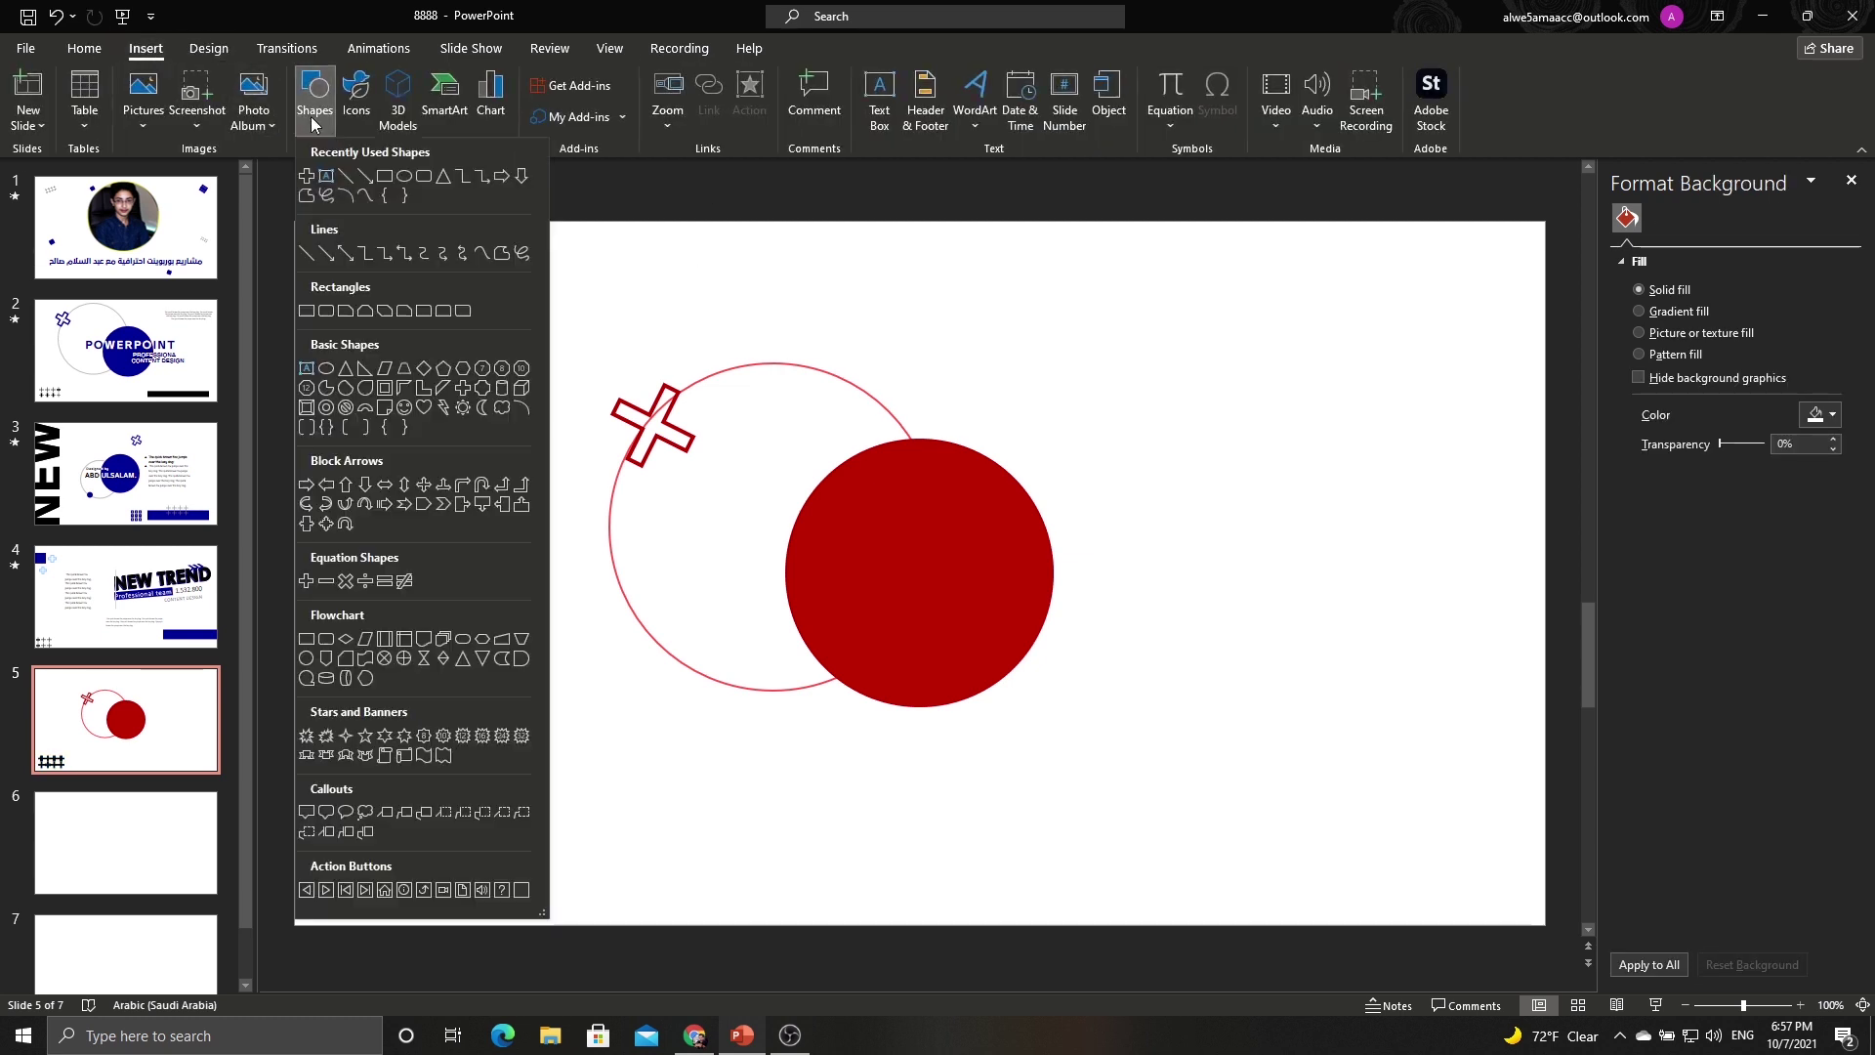
pyautogui.click(390, 183)
pyautogui.moveTo(1128, 790); pyautogui.dragTo(1533, 855)
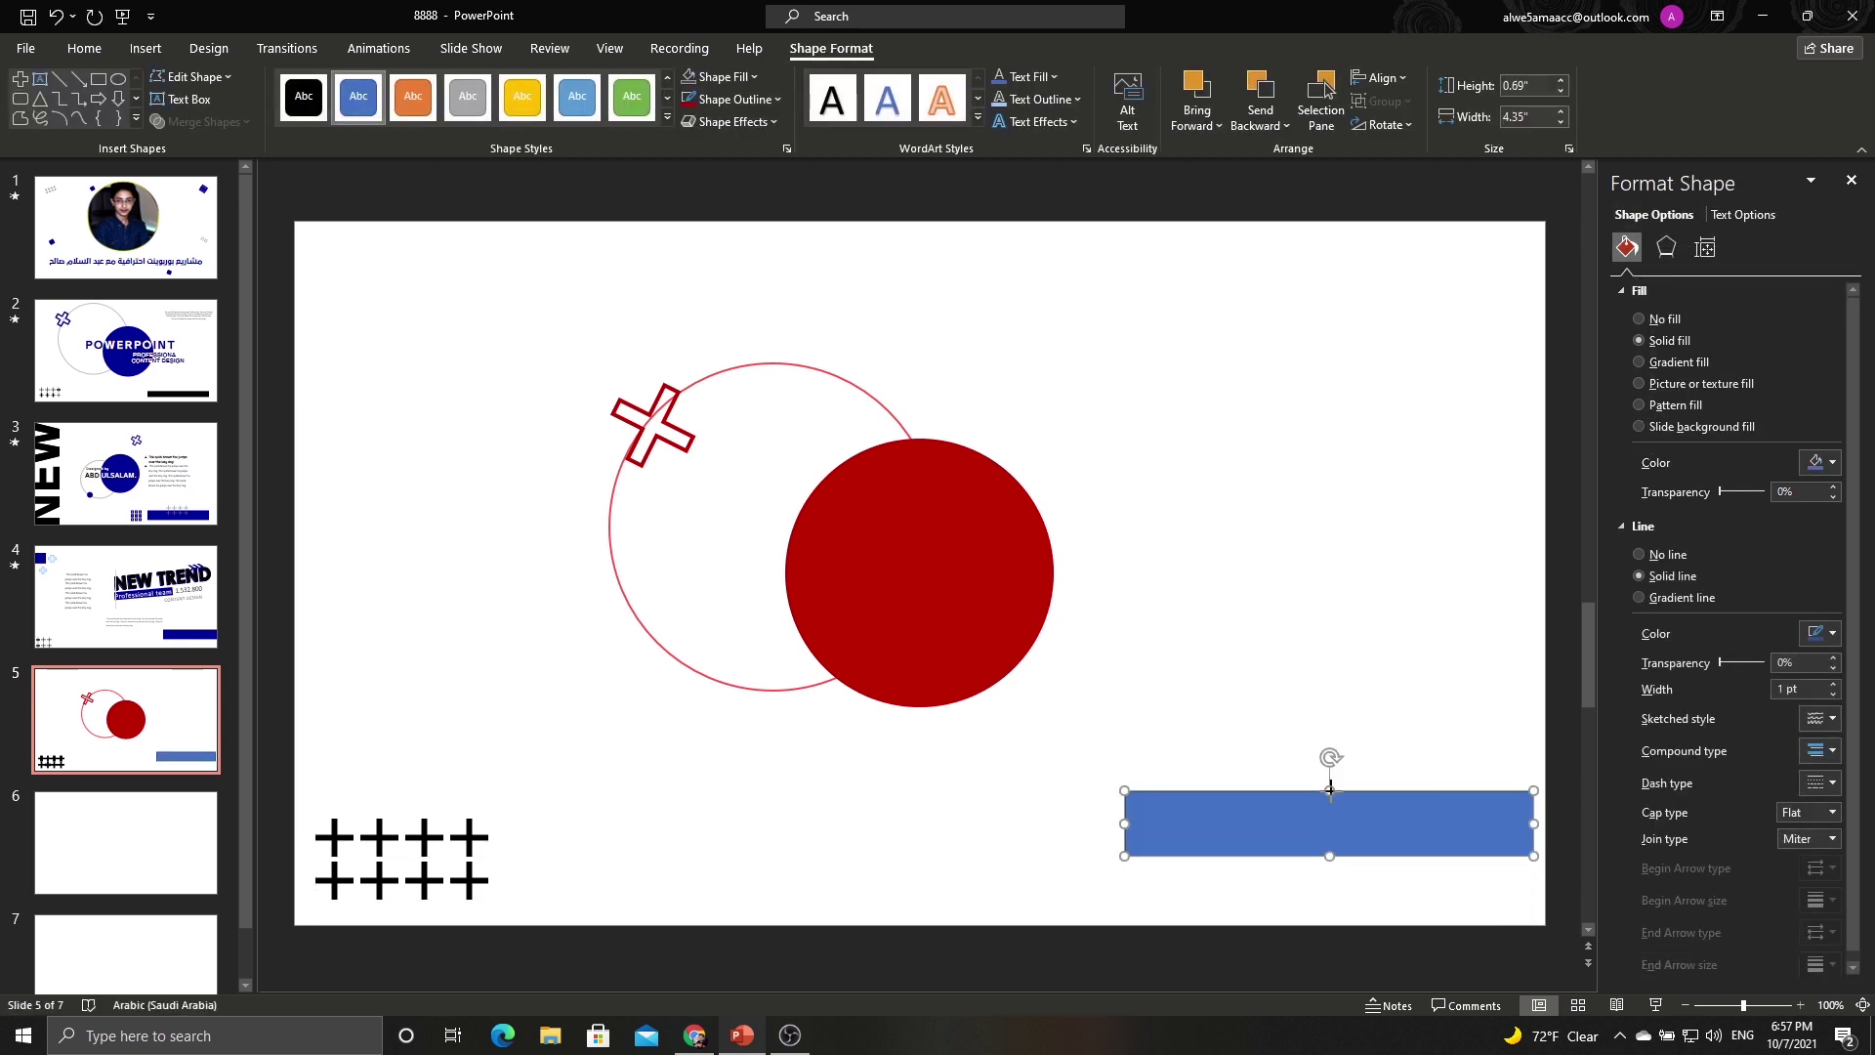
pyautogui.moveTo(1329, 790); pyautogui.dragTo(1336, 882)
pyautogui.click(304, 96)
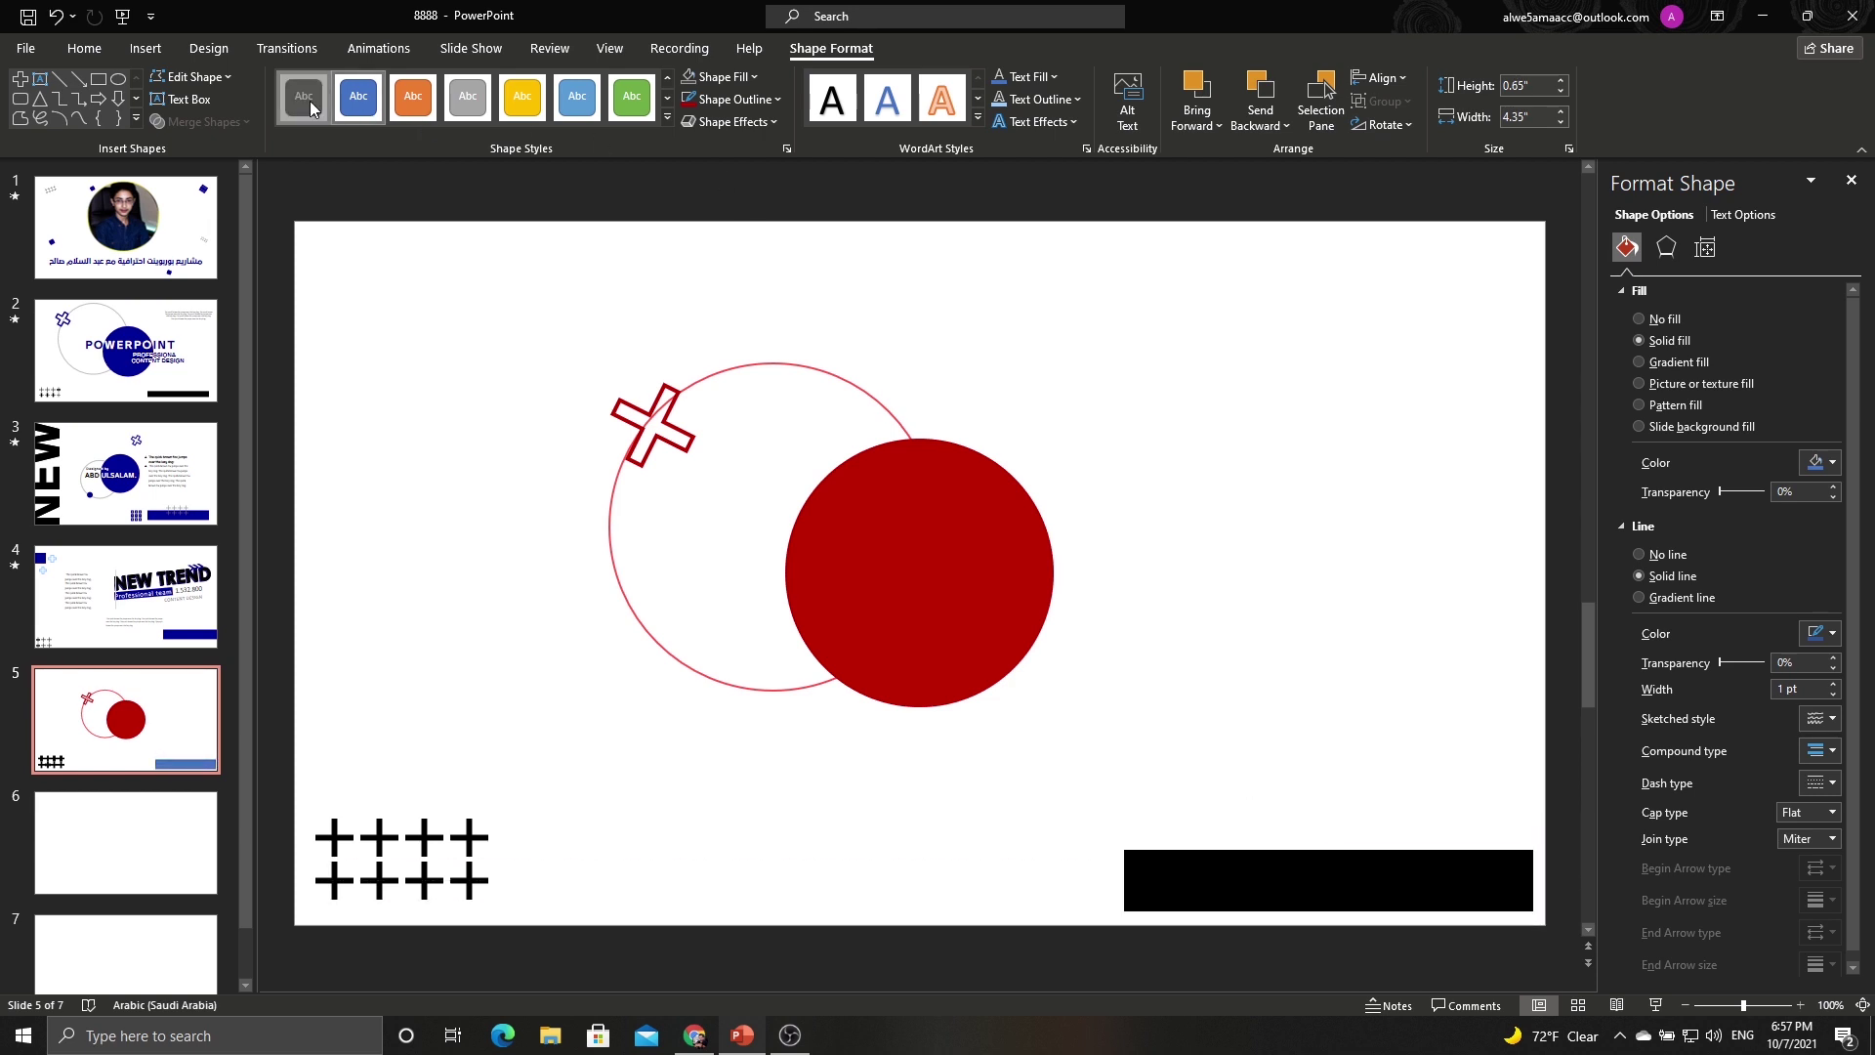
pyautogui.click(1091, 417)
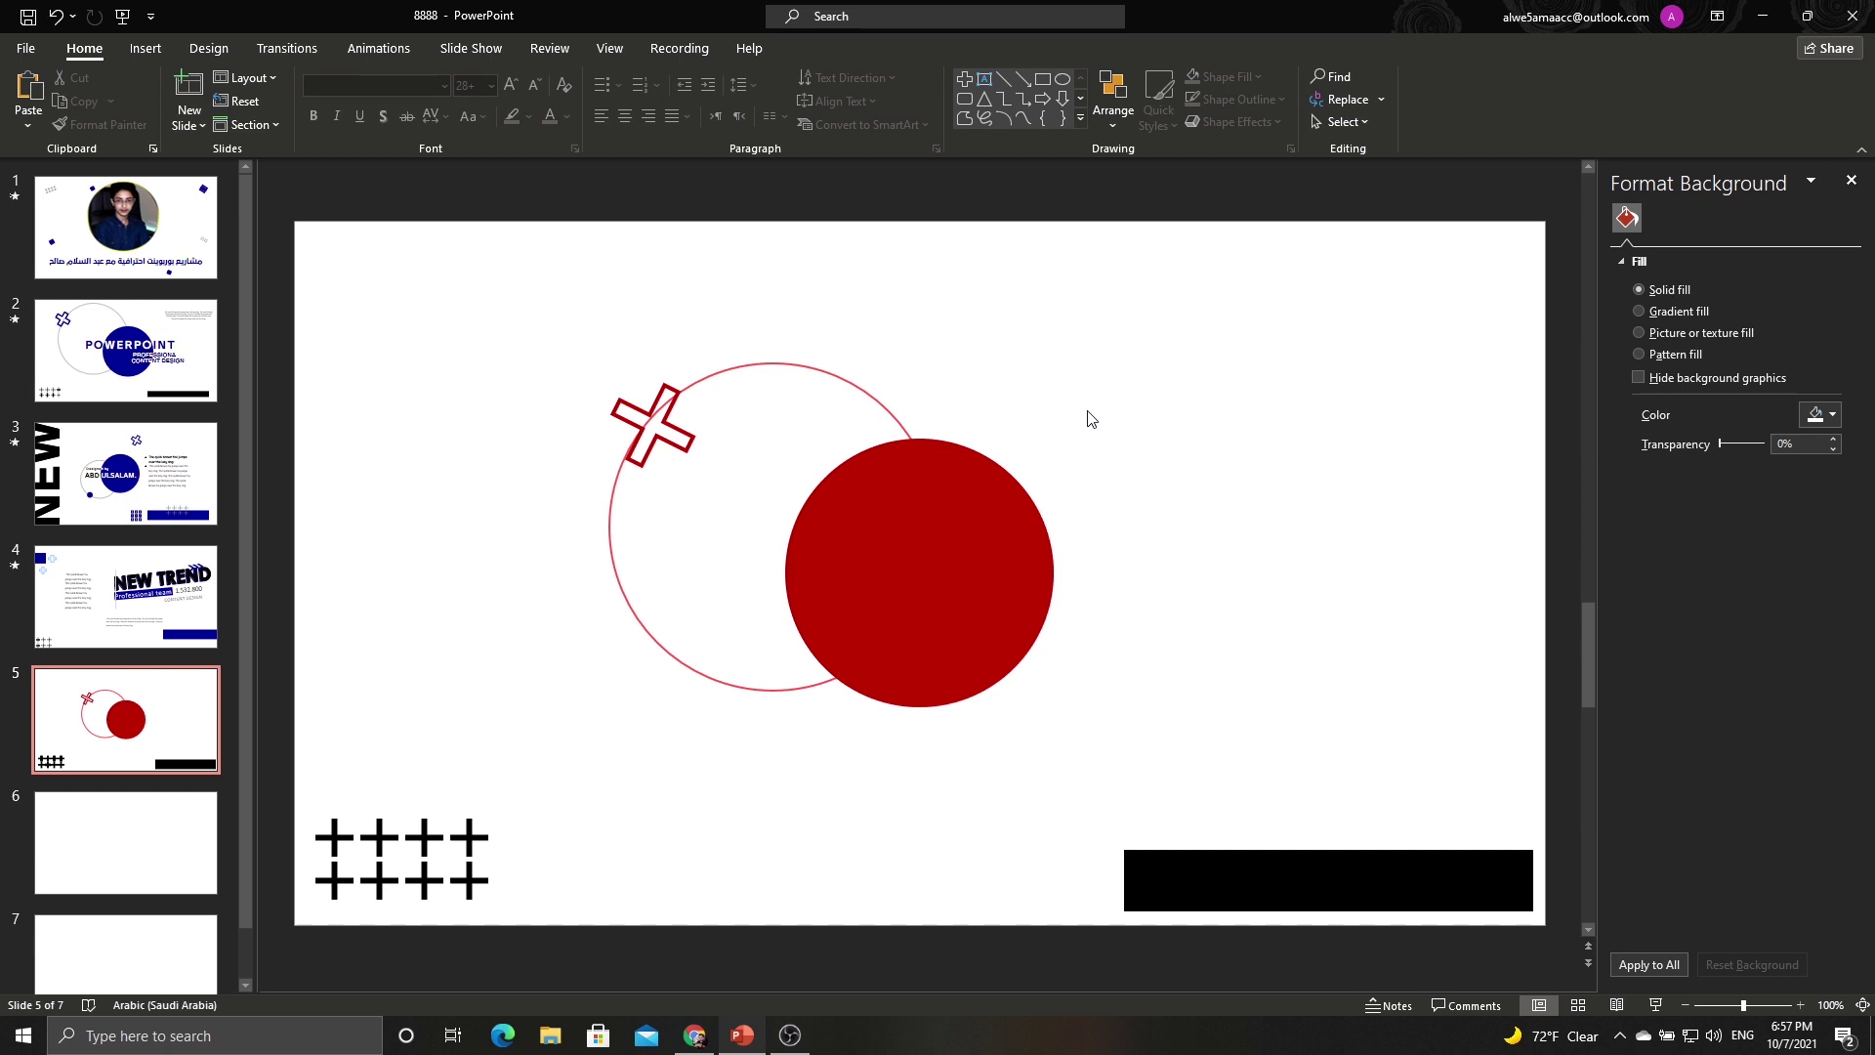
# Copy the paragraph text box from slide 2 onto slide 5's upper right.
pyautogui.click(125, 349)
pyautogui.click(1304, 354)
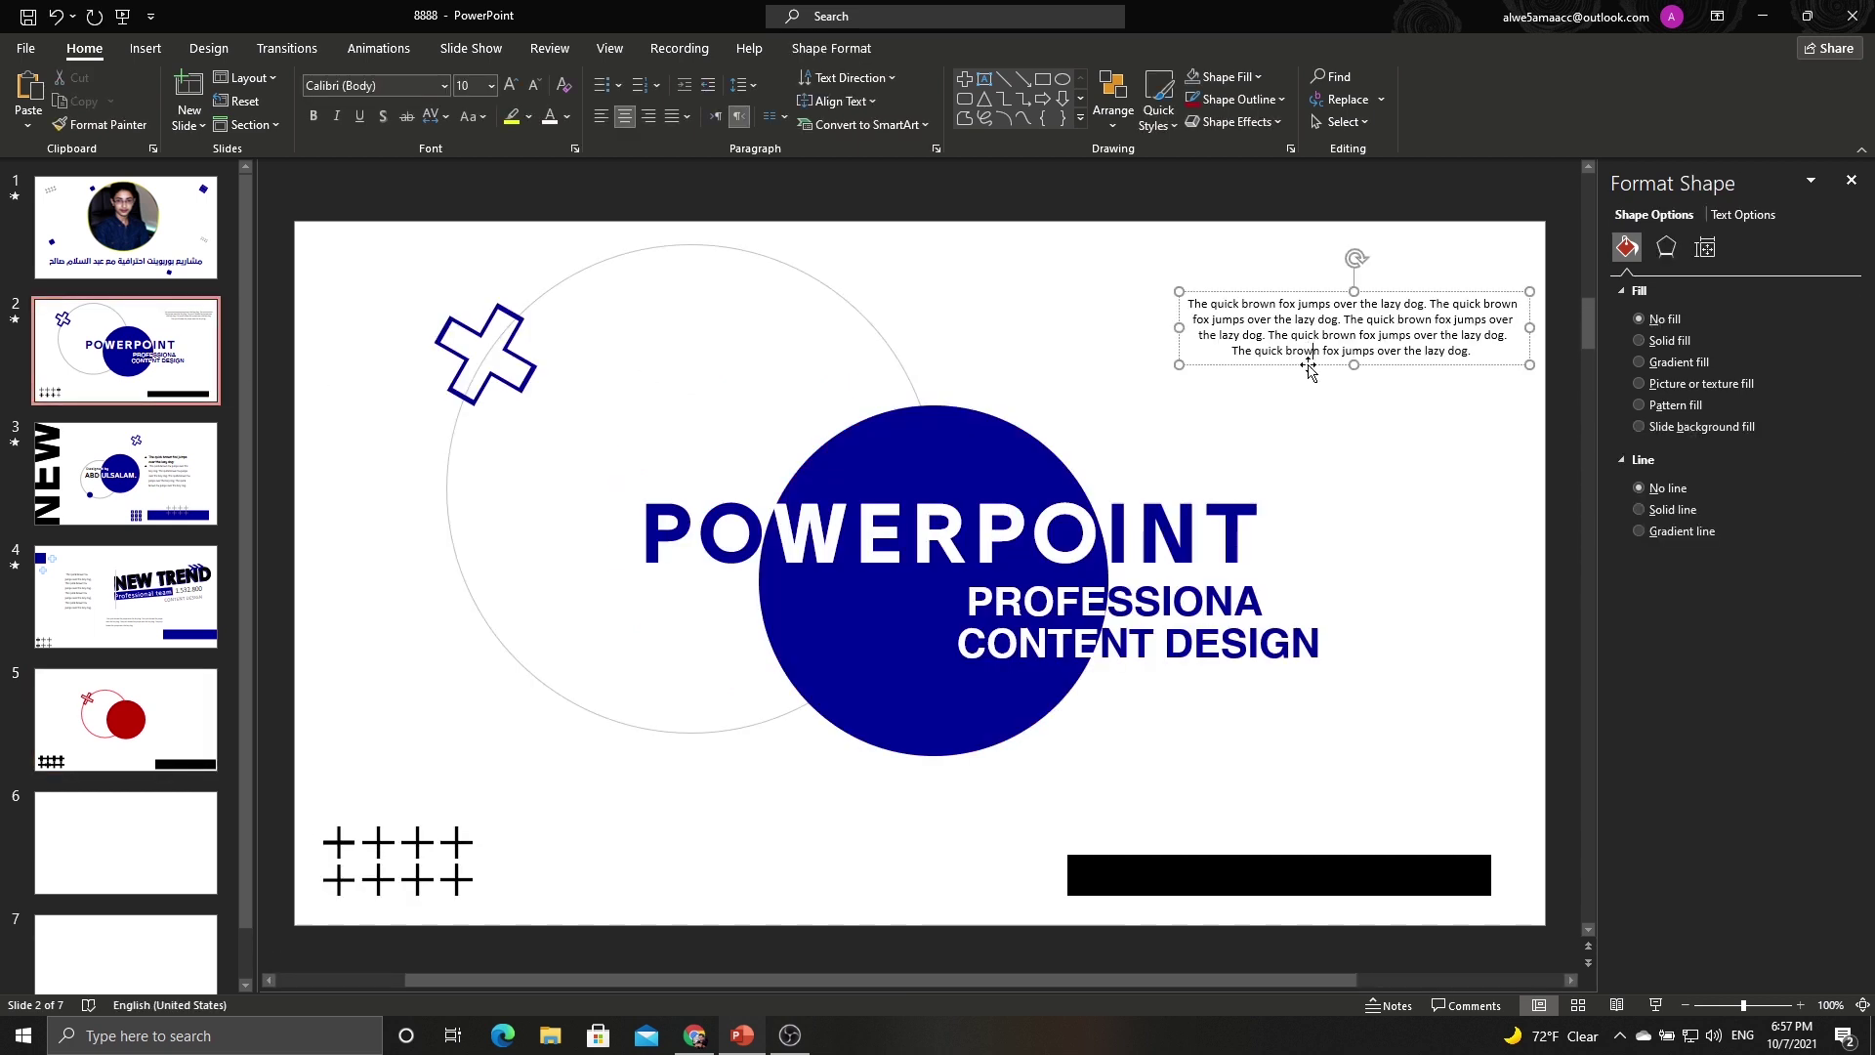
pyautogui.click(210, 681)
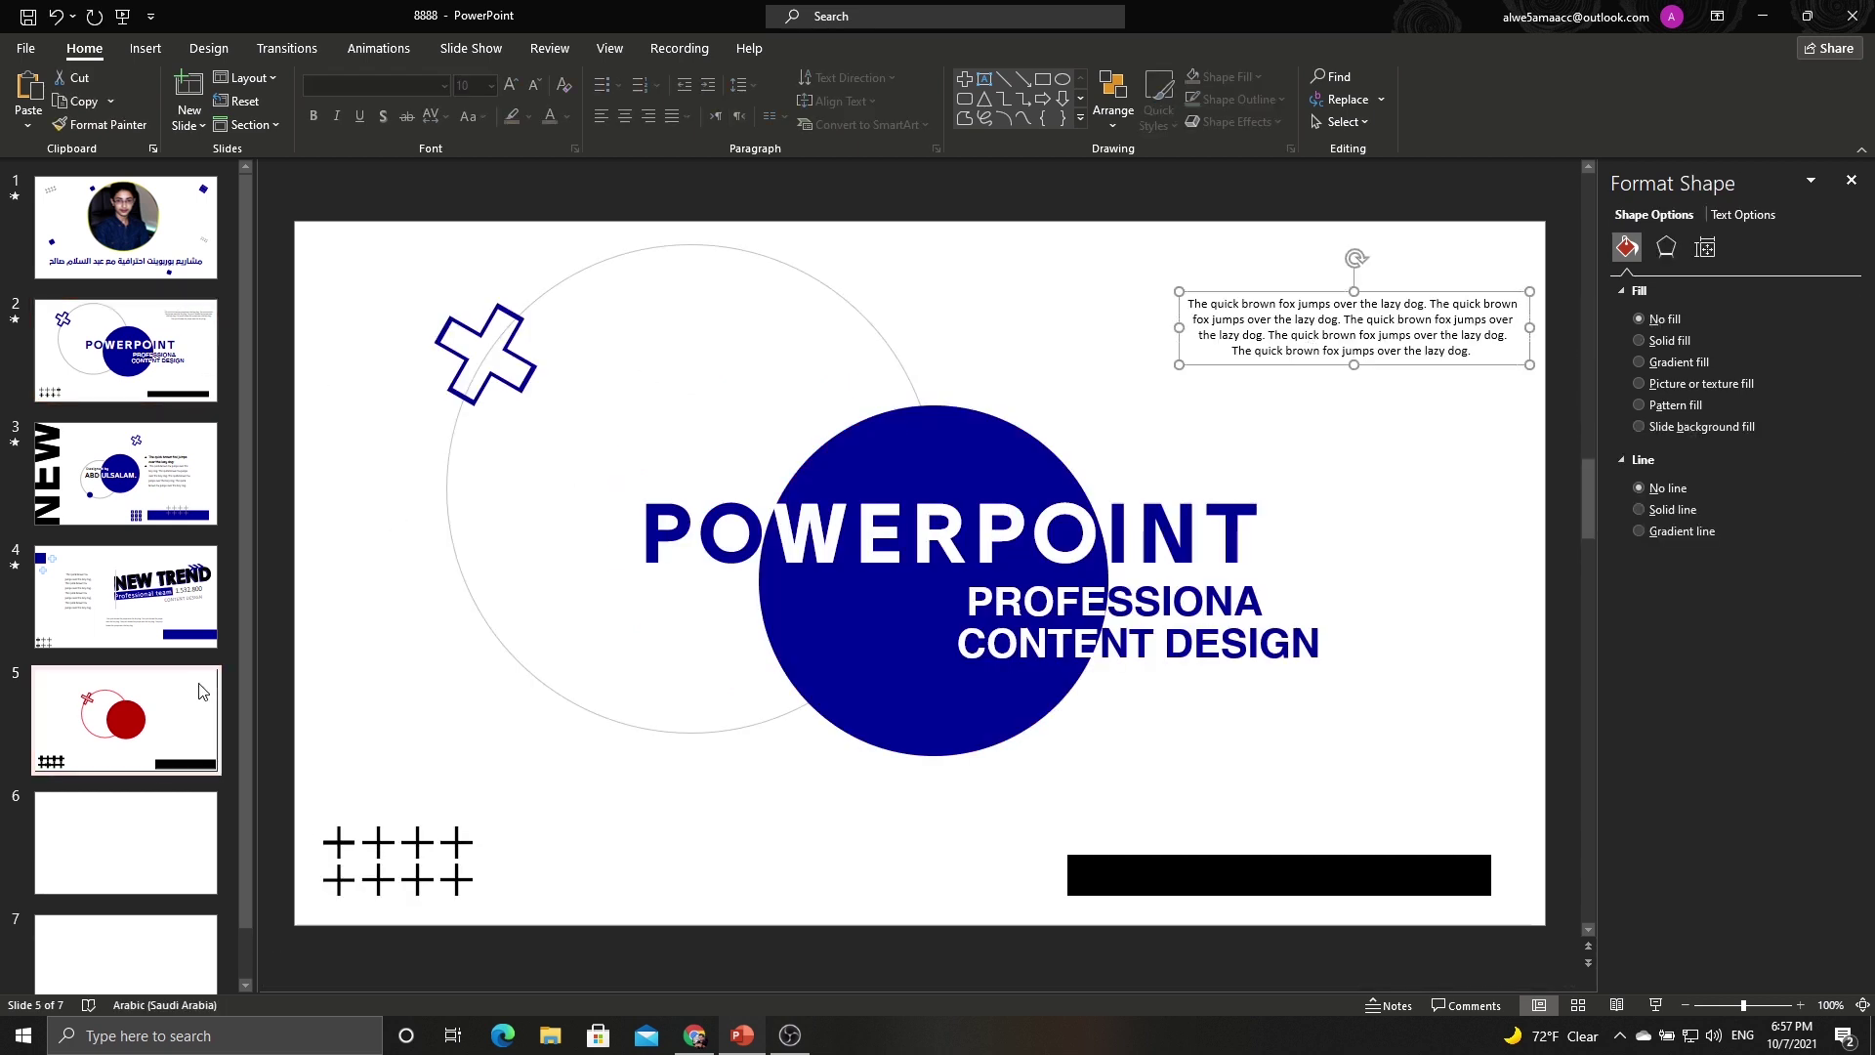
pyautogui.hotkey('ctrl', 'v')
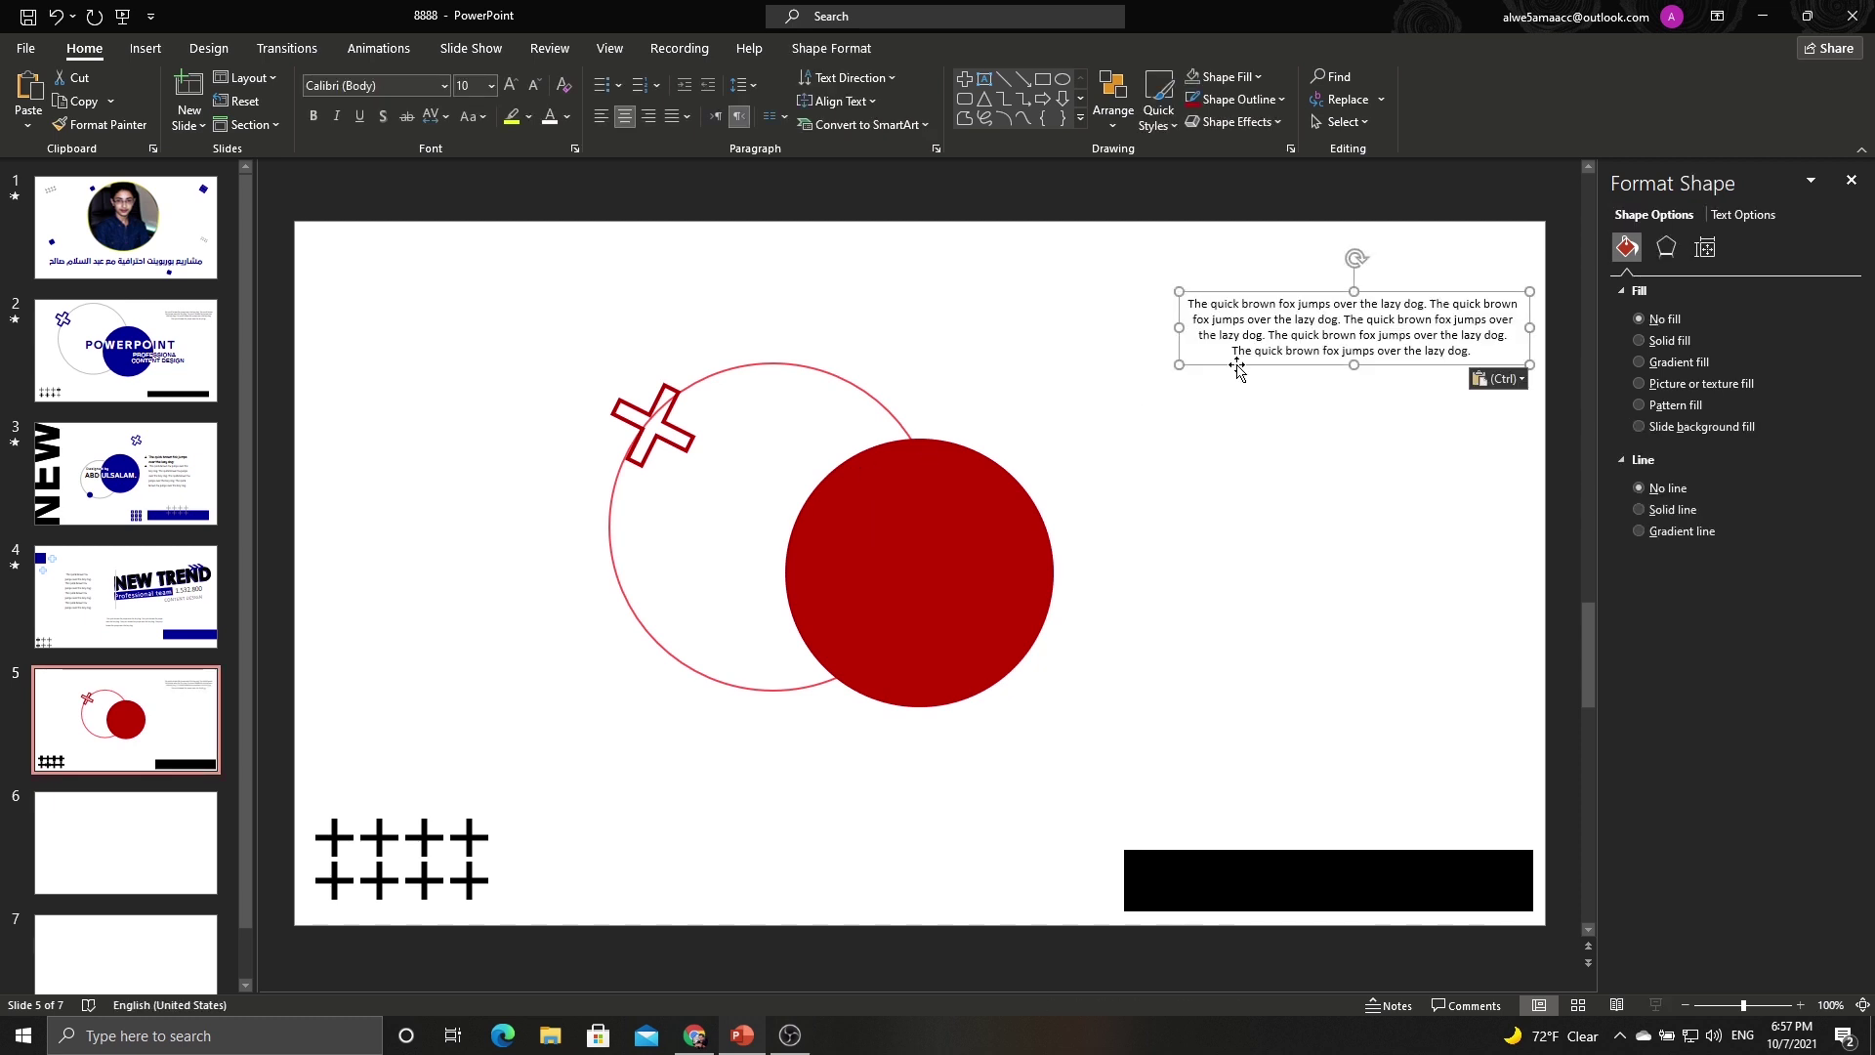
pyautogui.hotkey('ctrl', 'e')
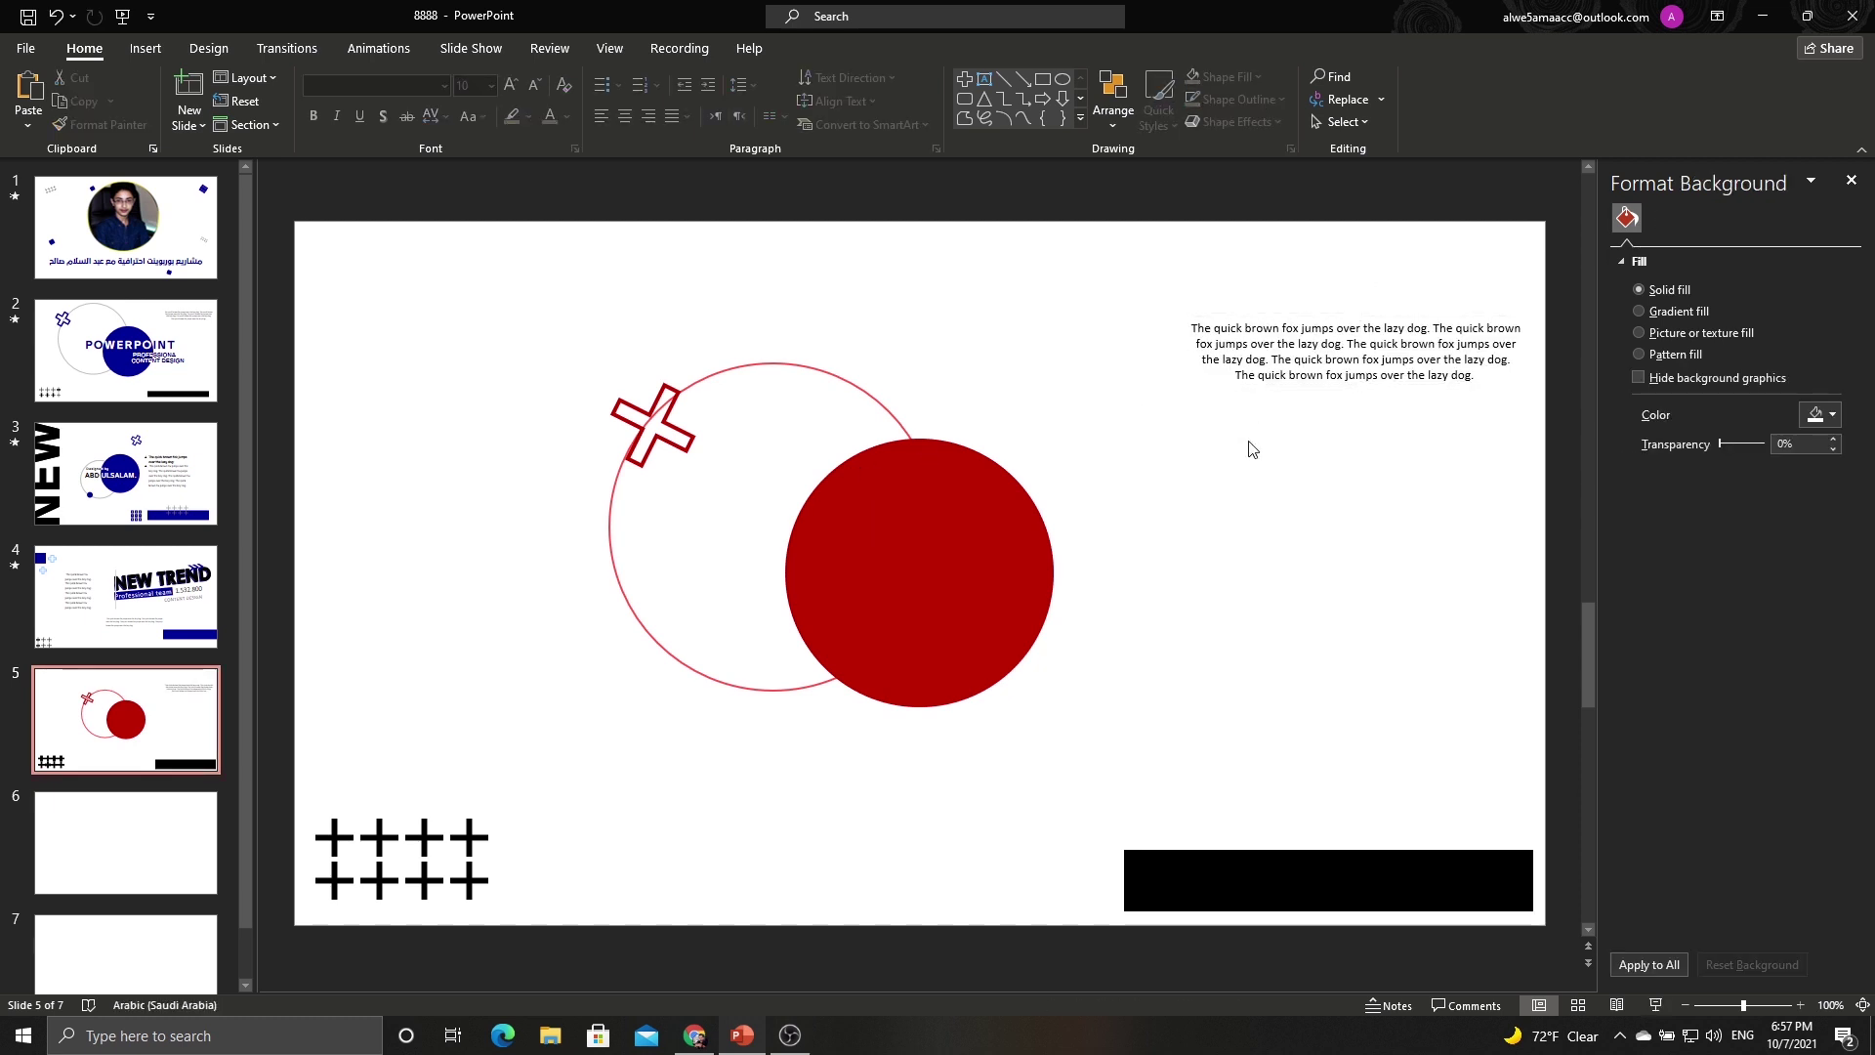
# Back on slide 2, select the POWERPOINT title box.
pyautogui.click(125, 350)
pyautogui.click(808, 499)
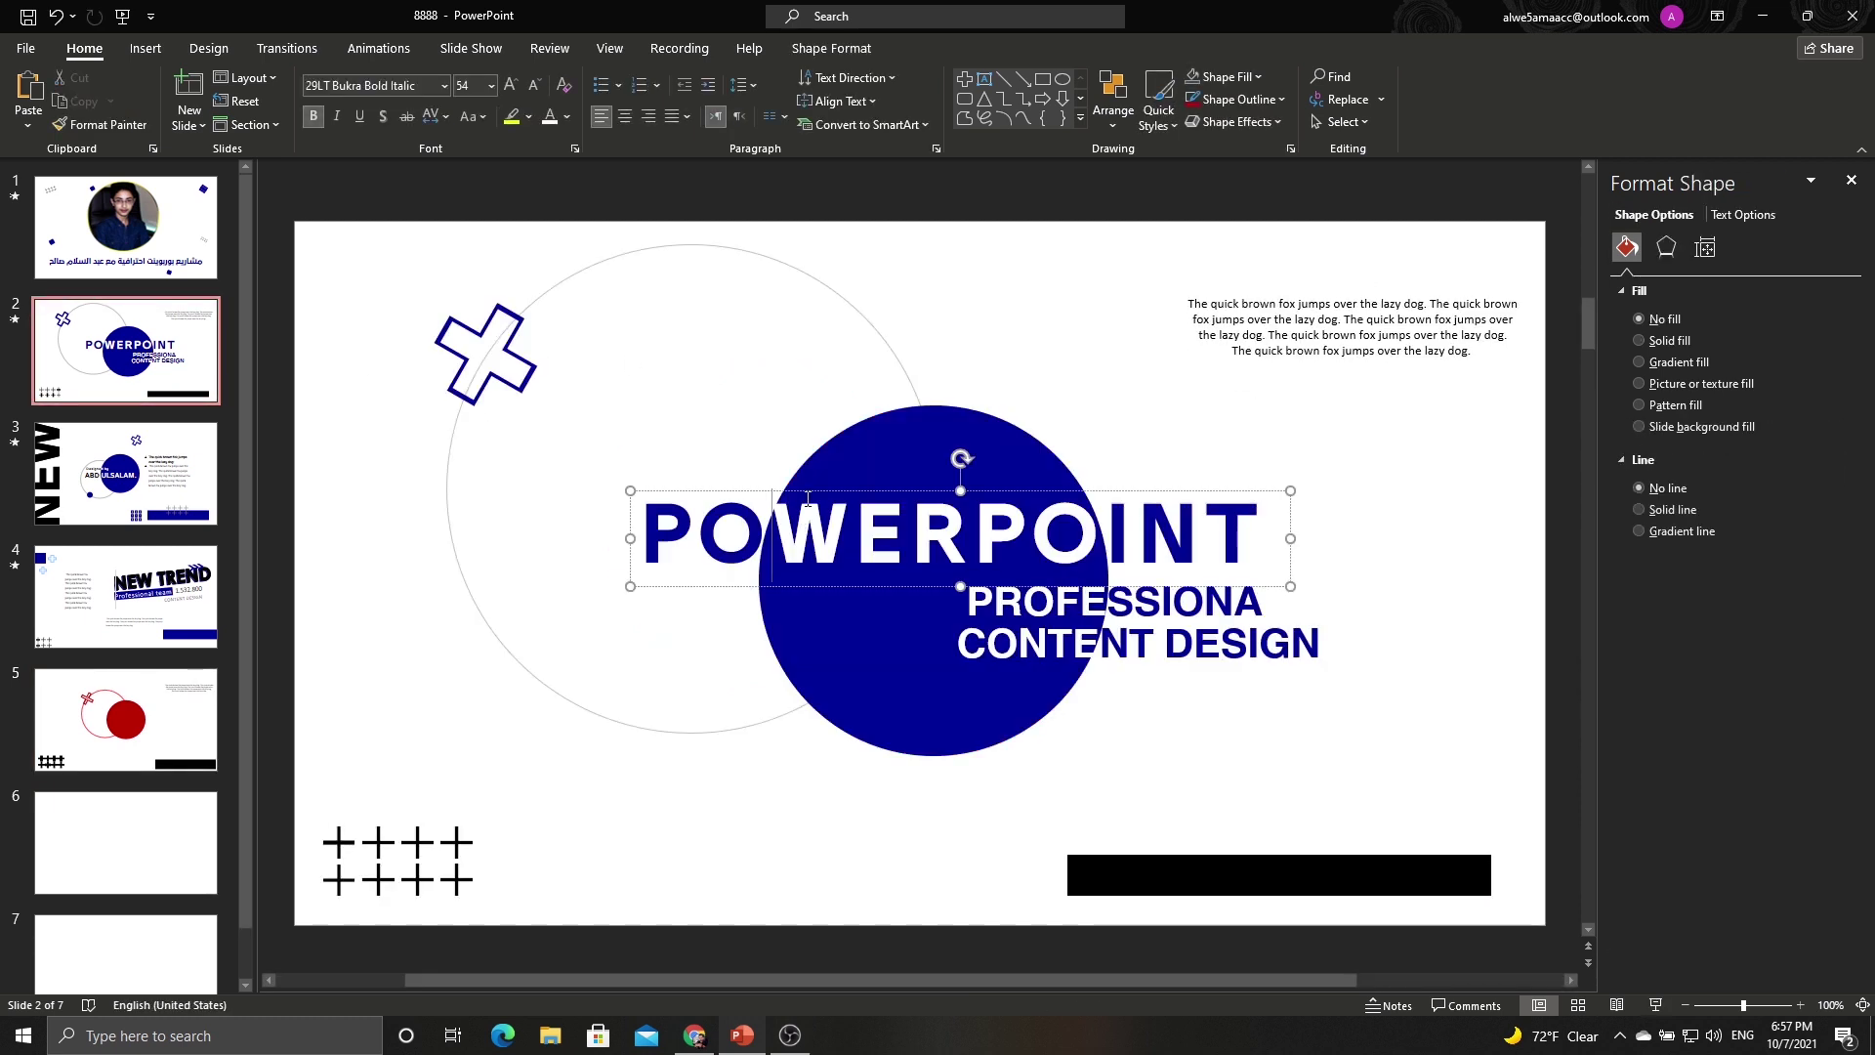
pyautogui.click(802, 491)
# Paste the POWERPOINT, PROFESSIONA and CONTENT DESIGN title boxes from slide 2 onto slide 5.
pyautogui.keyDown('shift'); pyautogui.click(1013, 584); pyautogui.keyUp('shift')
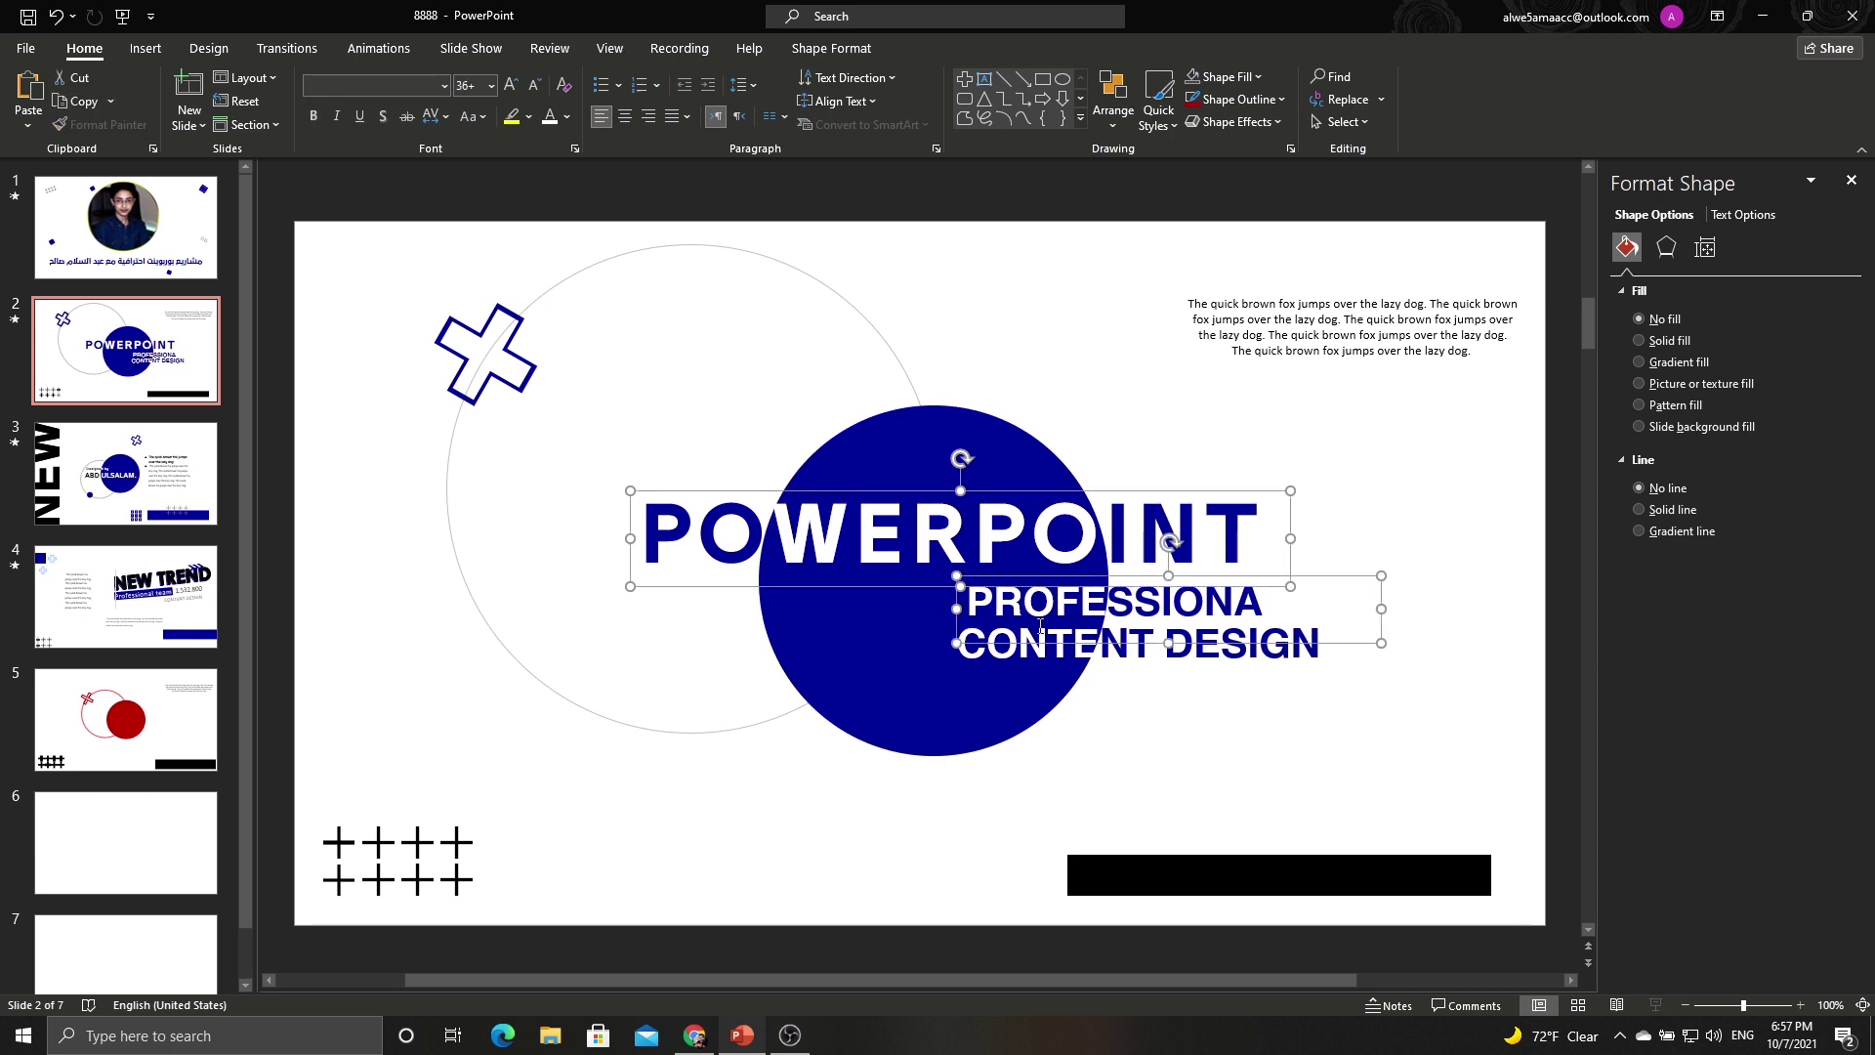
pyautogui.keyDown('shift'); pyautogui.click(1041, 637); pyautogui.keyUp('shift')
pyautogui.click(208, 738)
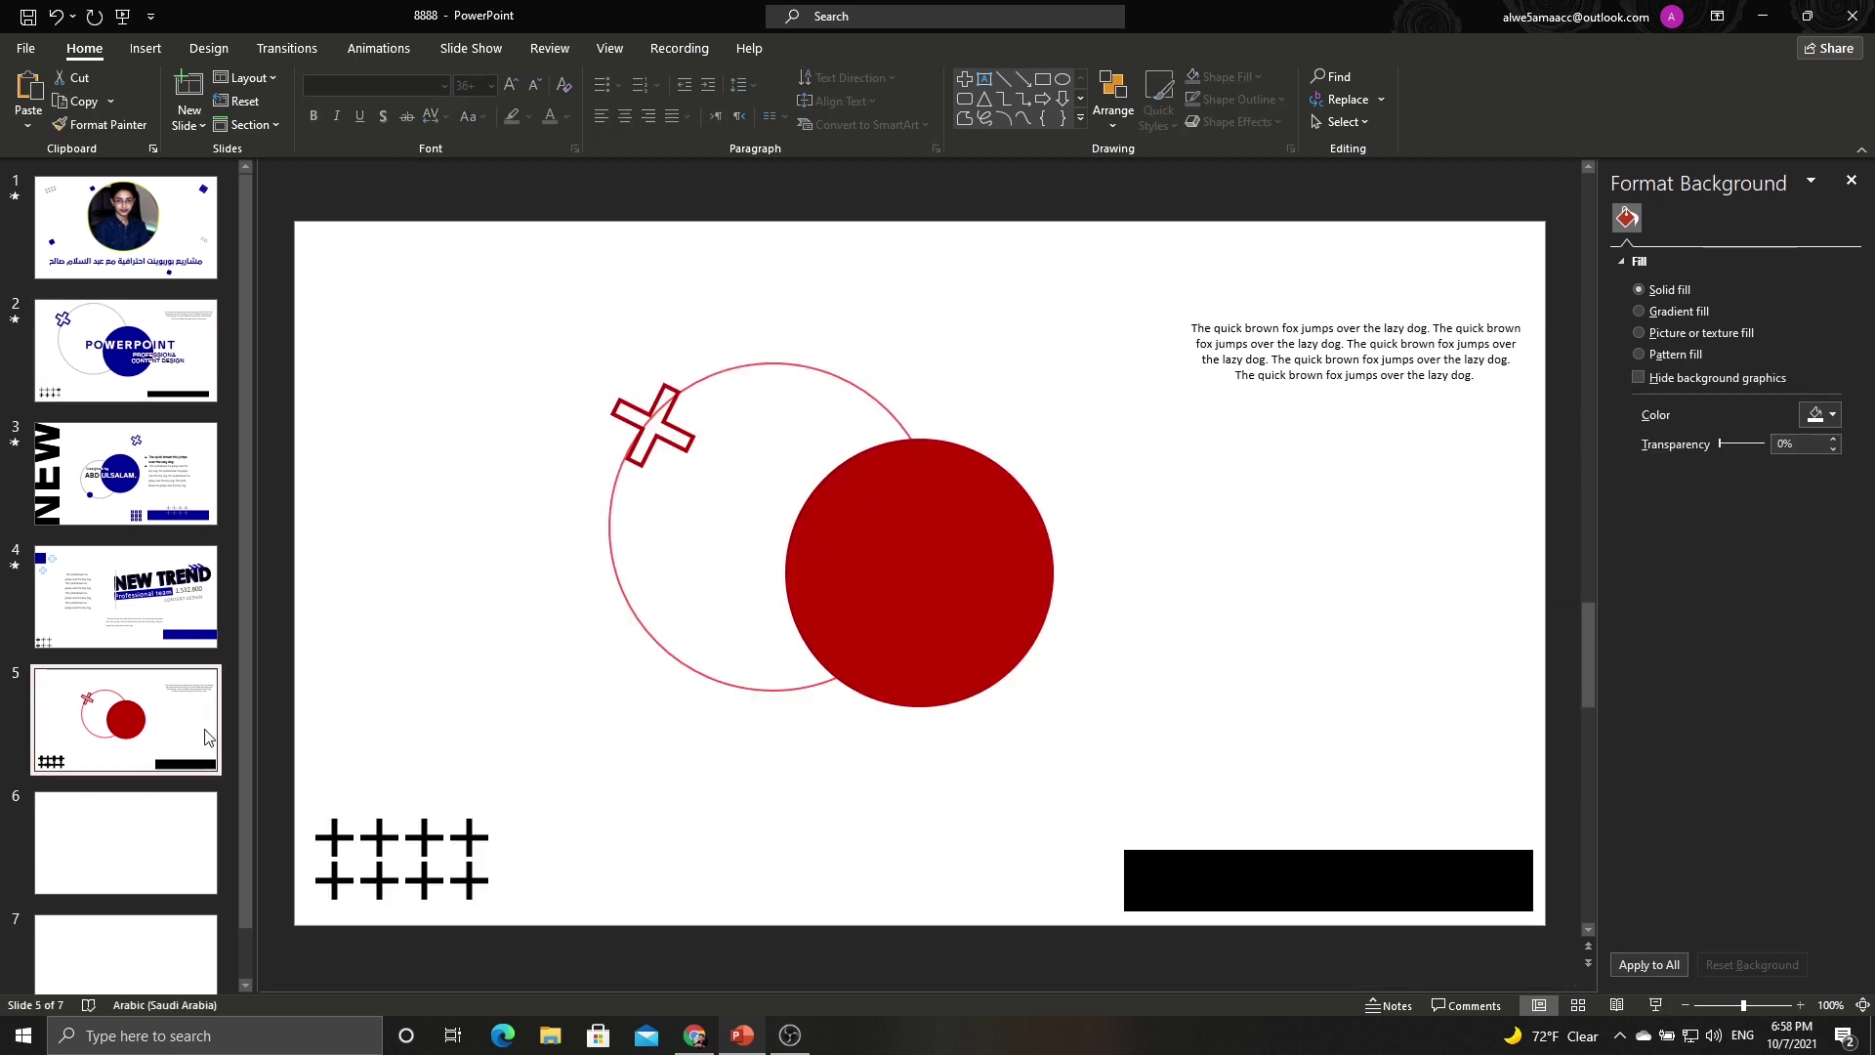
pyautogui.hotkey('ctrl', 'v')
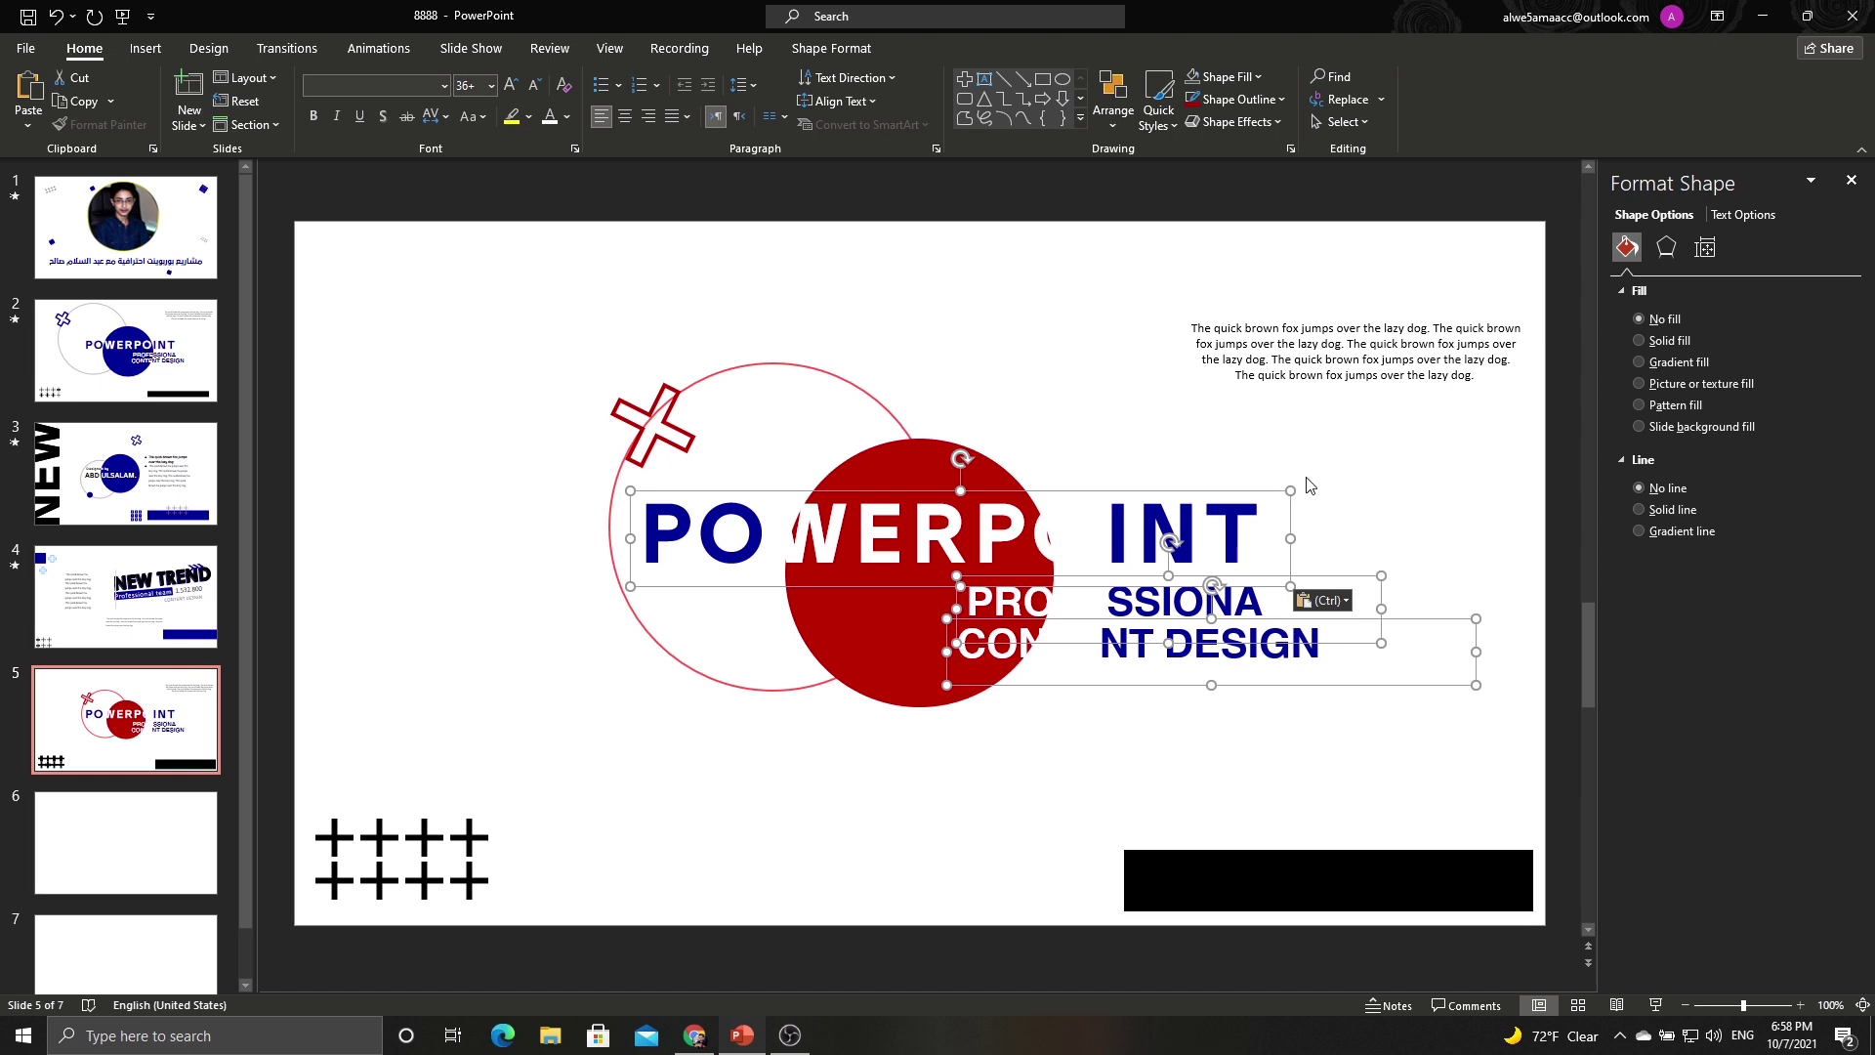
pyautogui.hotkey('ctrl', 'z')
# Narrow the POWERPOINT title box, set it to 40 pt, and move it right.
pyautogui.click(1283, 493)
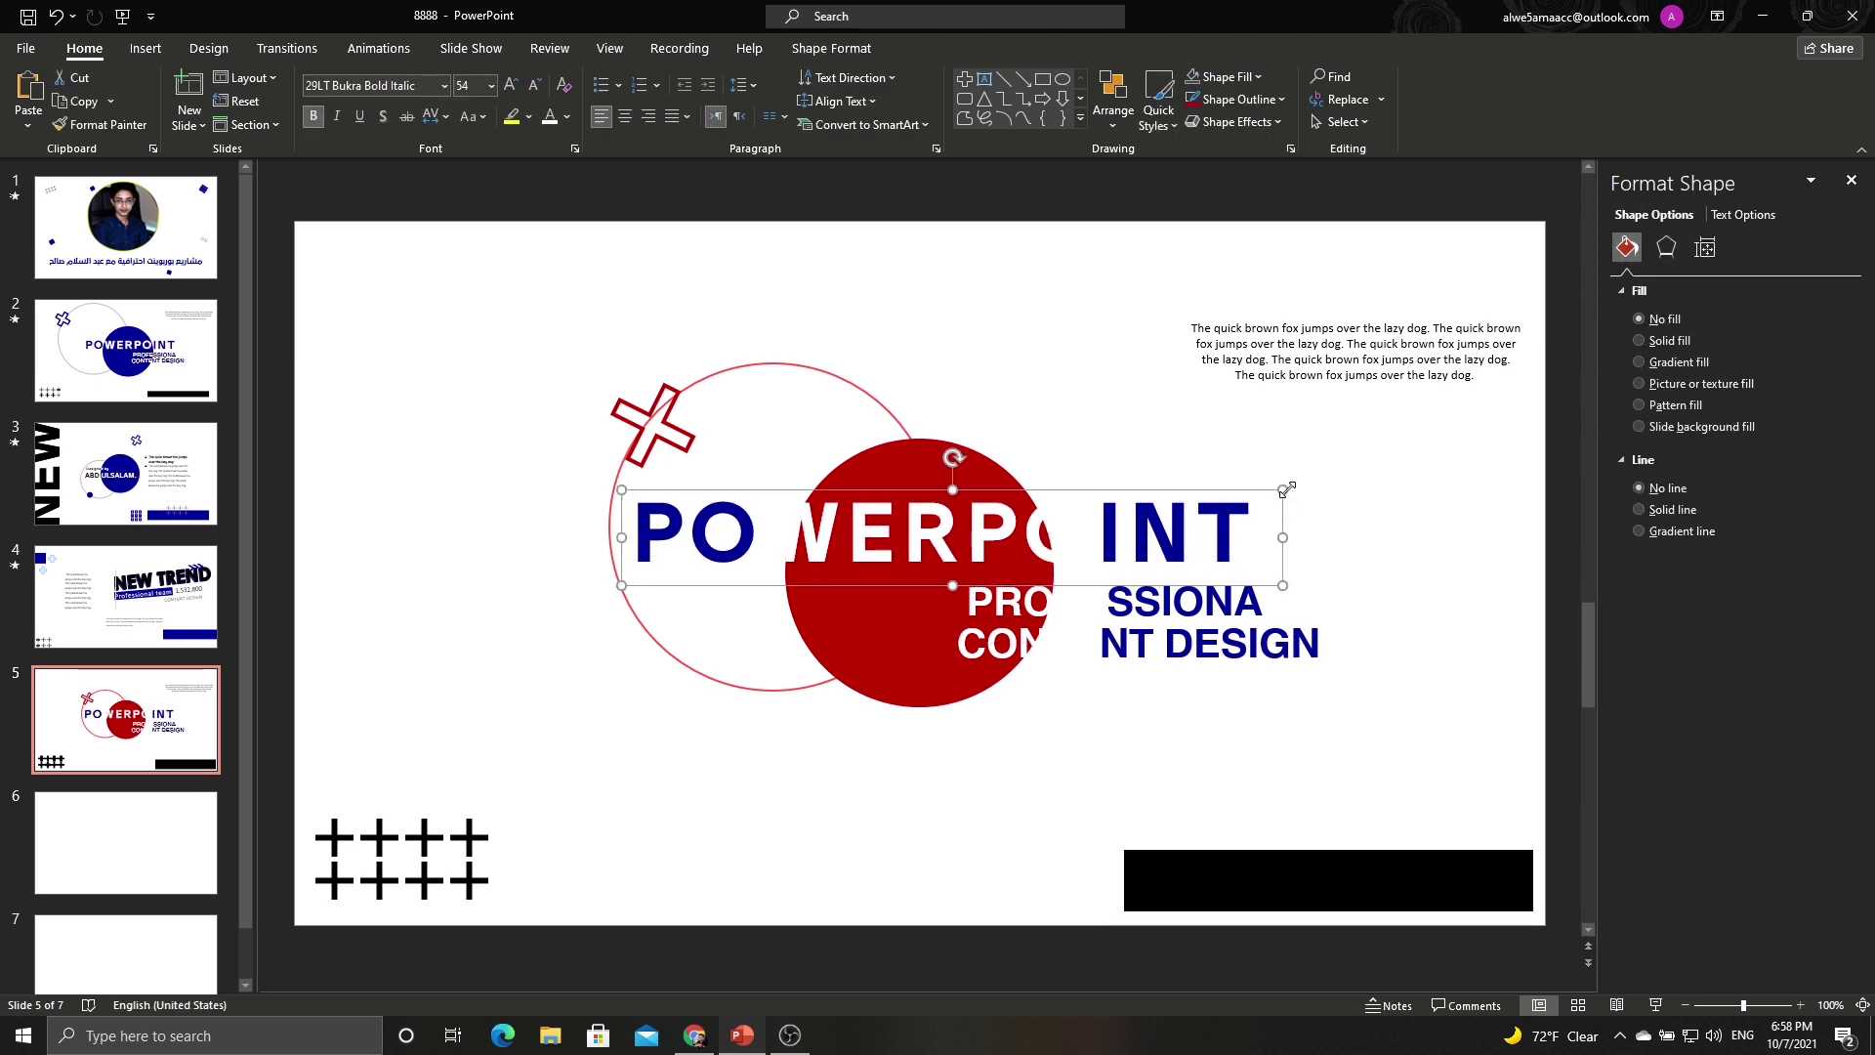
pyautogui.moveTo(1284, 488)
pyautogui.mouseDown()
pyautogui.moveTo(1256, 490)
pyautogui.moveTo(1276, 486)
pyautogui.mouseUp()
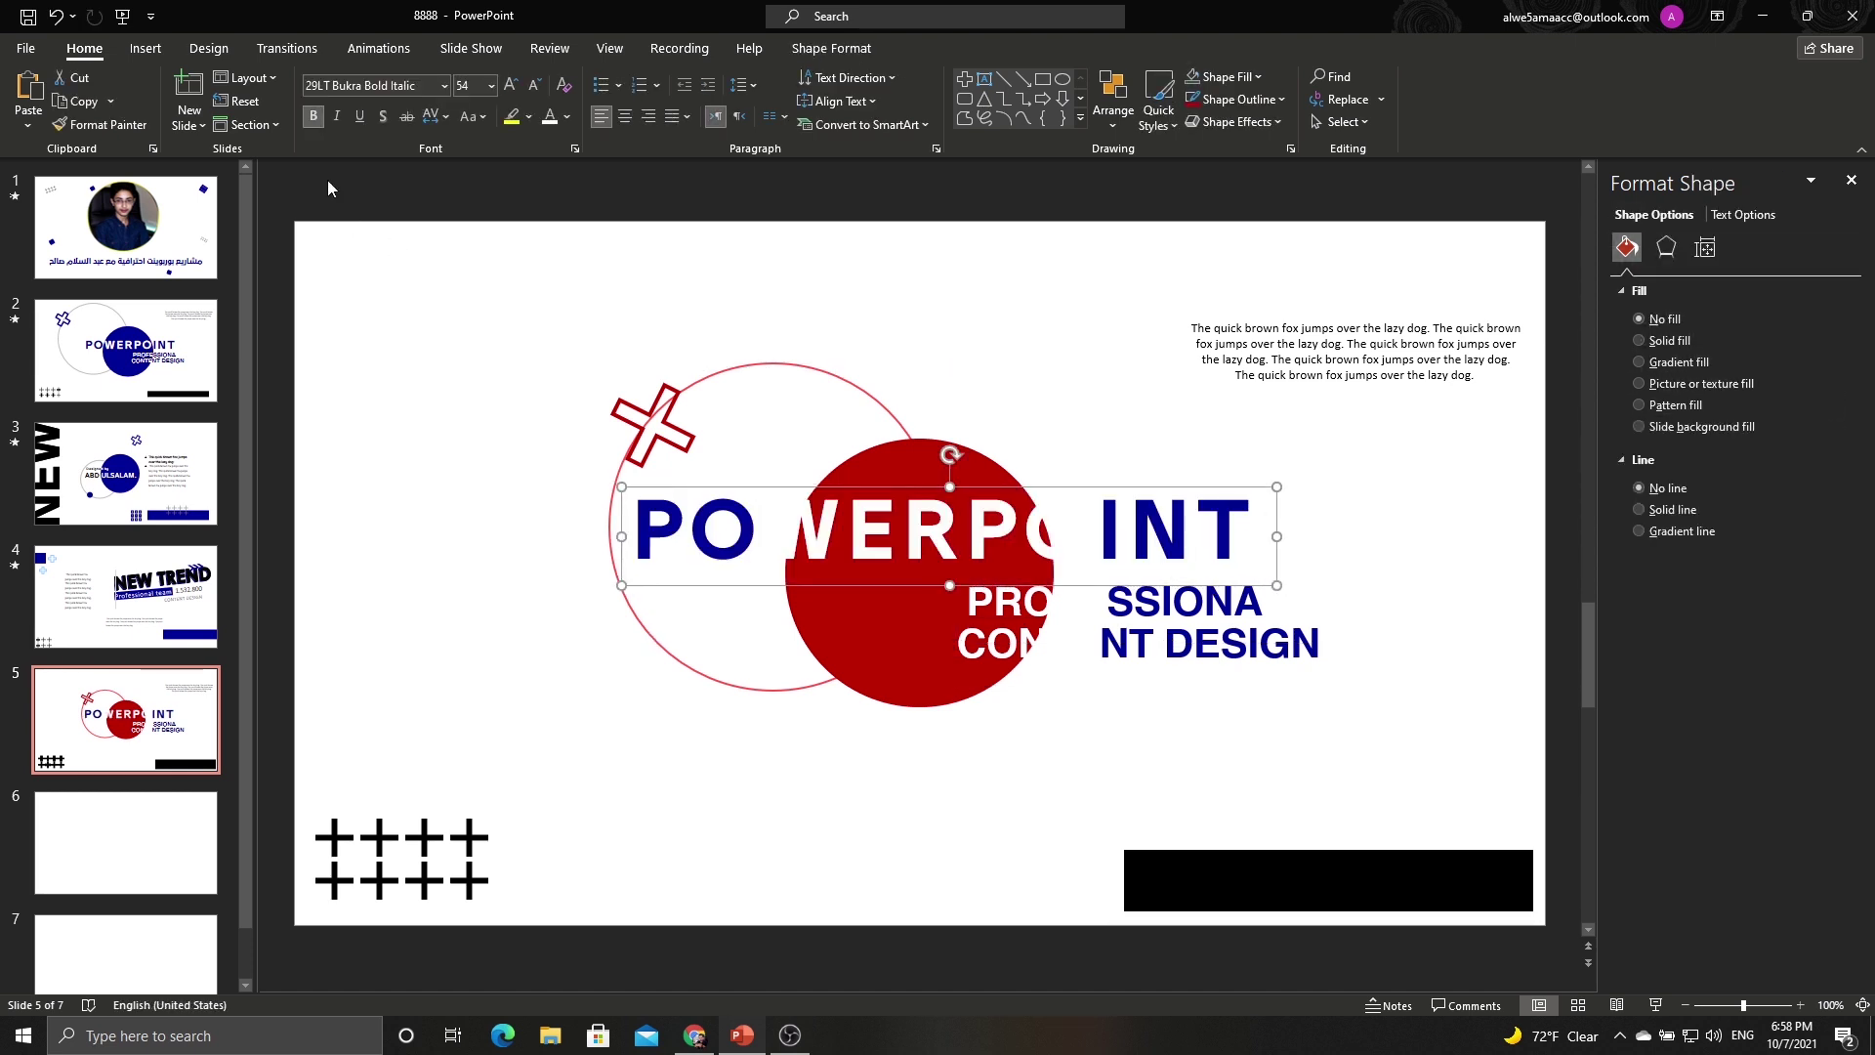
pyautogui.click(534, 86)
pyautogui.click(534, 86)
pyautogui.click(534, 86)
pyautogui.moveTo(990, 488); pyautogui.dragTo(1057, 500)
# Colour the opening letters of POWERPOINT dark red.
pyautogui.moveTo(782, 536); pyautogui.dragTo(698, 537)
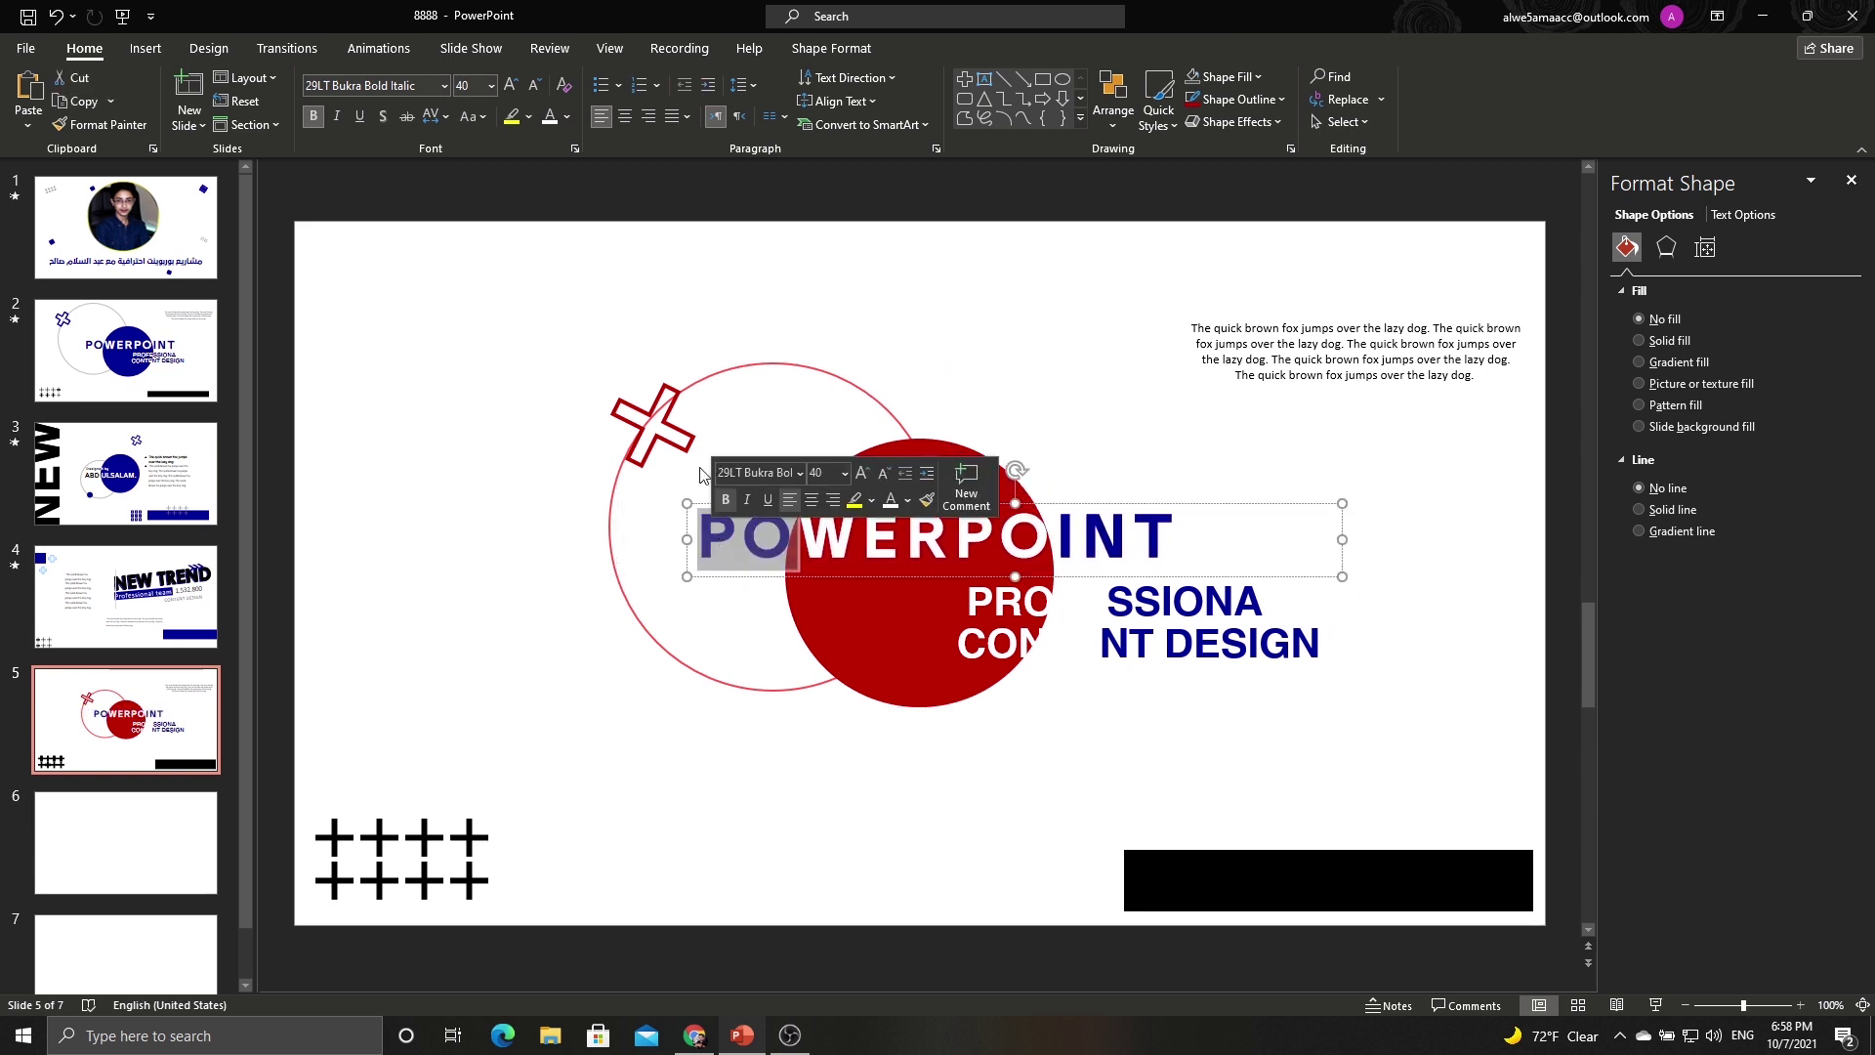
pyautogui.click(565, 117)
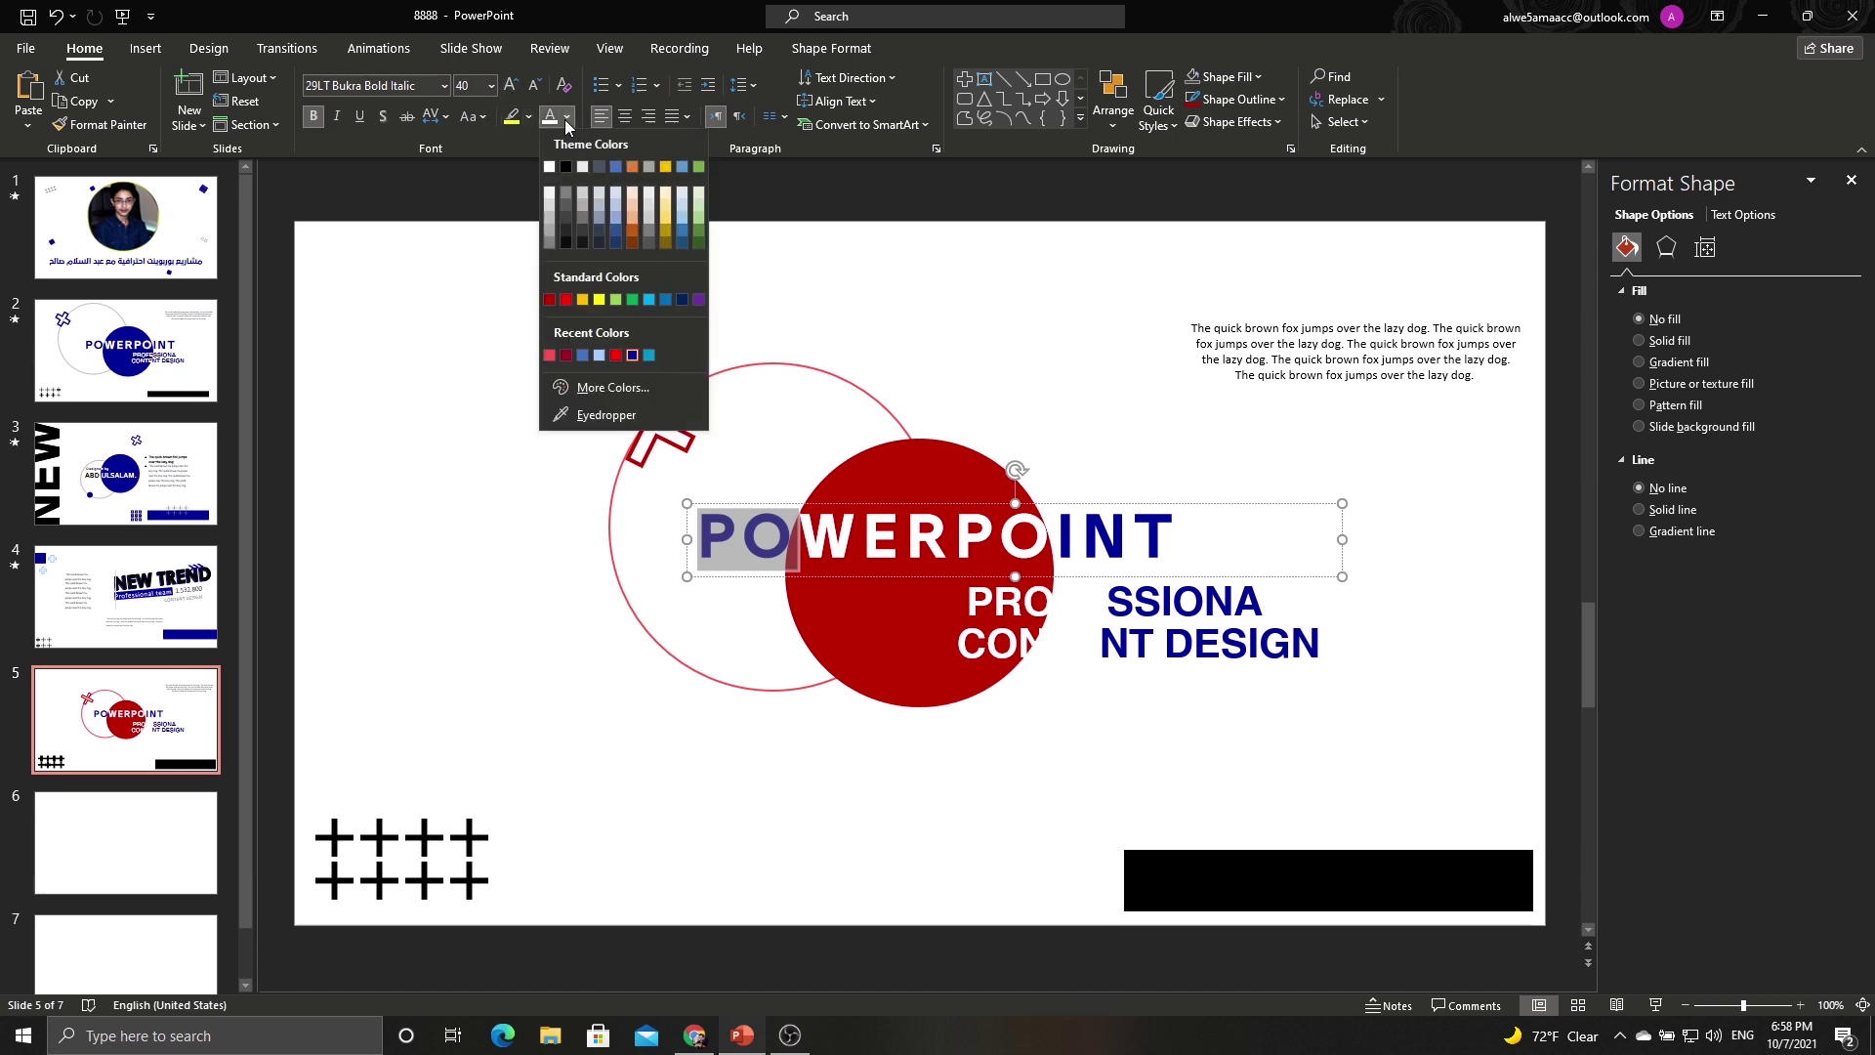
pyautogui.click(546, 300)
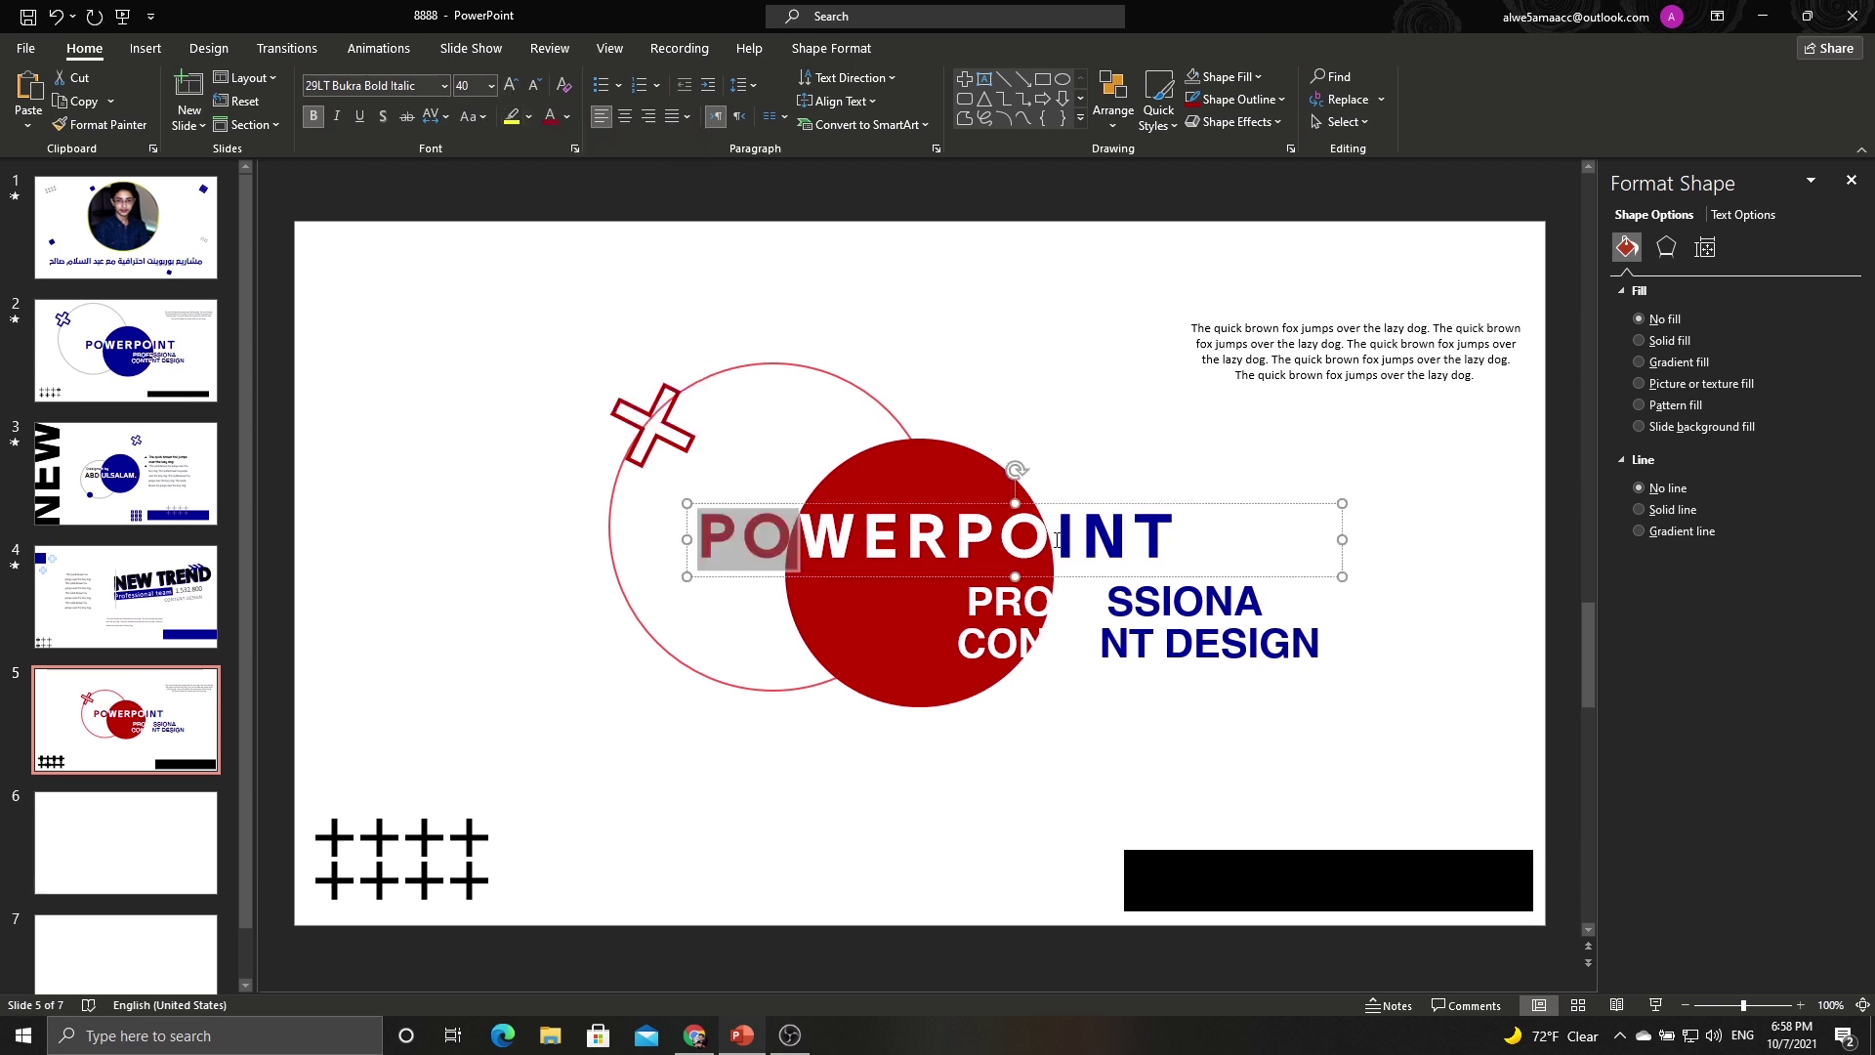
pyautogui.moveTo(1057, 540); pyautogui.dragTo(1181, 540)
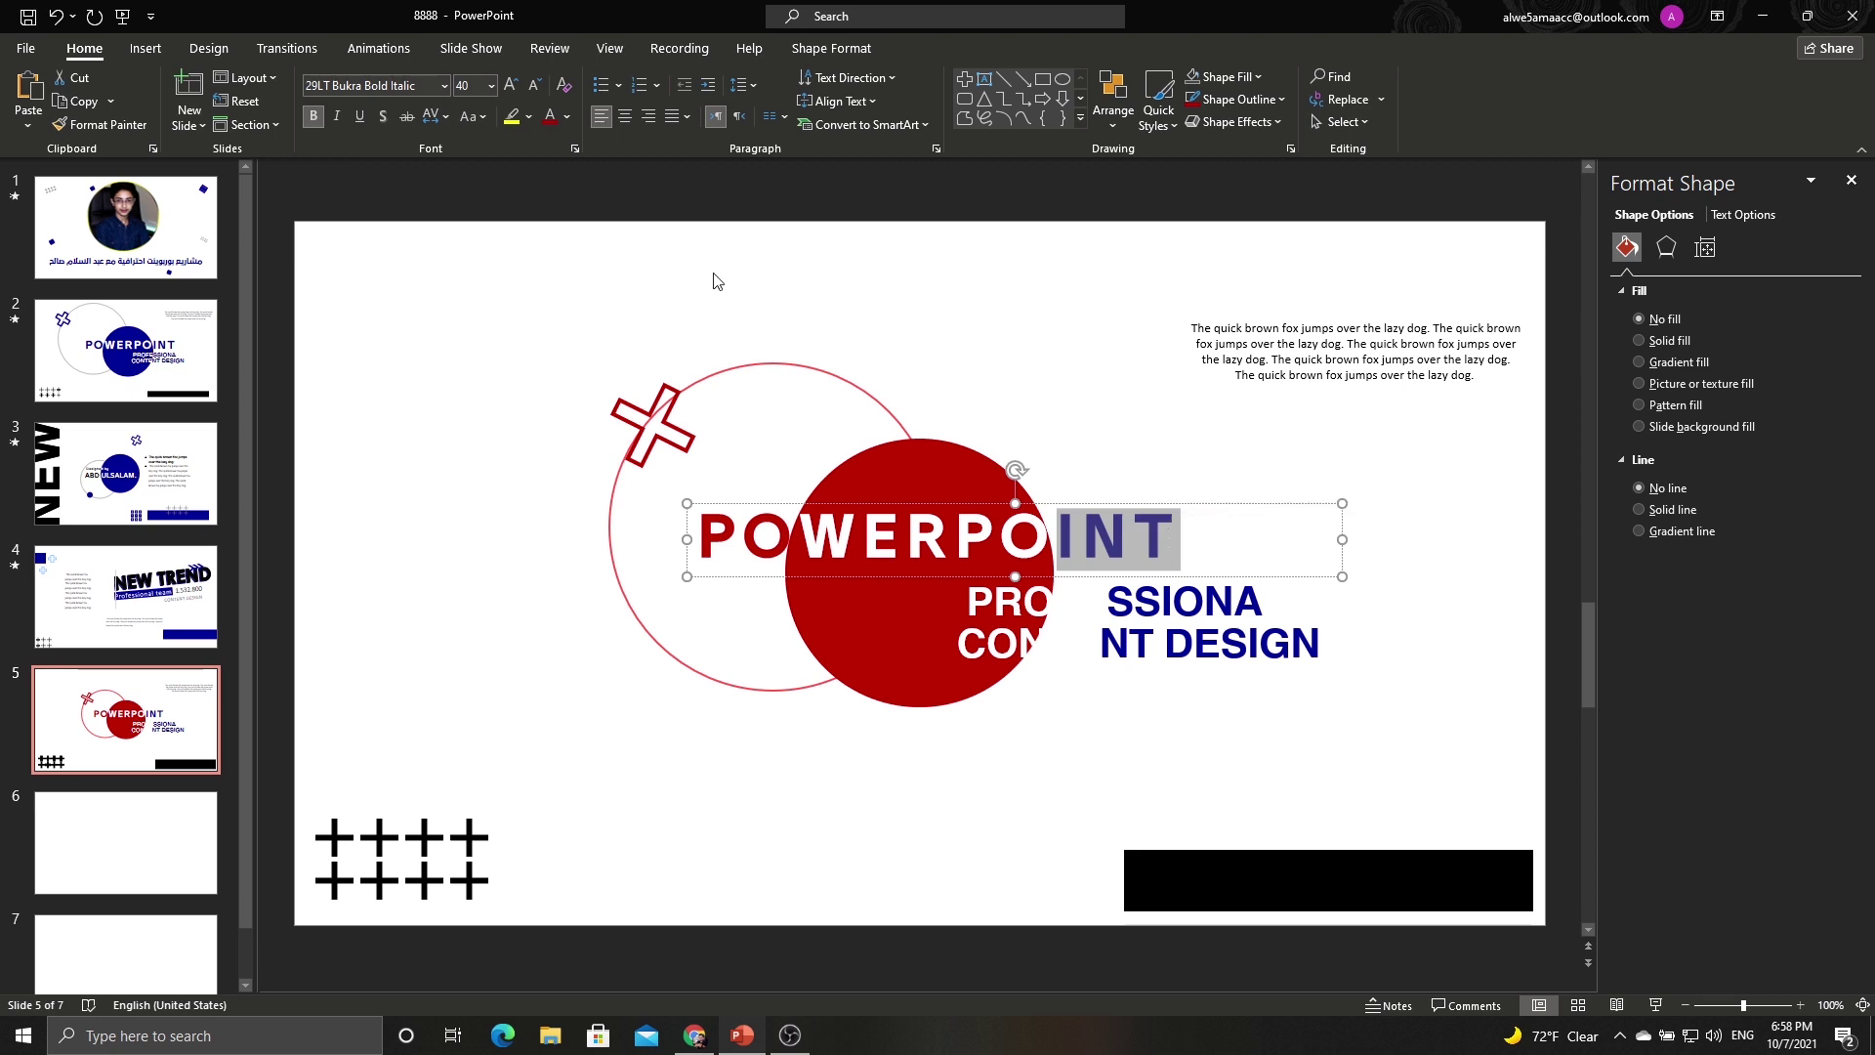
# Finish the POWERPOINT title in dark red and shift the subtitle block slightly left.
pyautogui.click(548, 119)
pyautogui.click(1130, 670)
pyautogui.click(1135, 601)
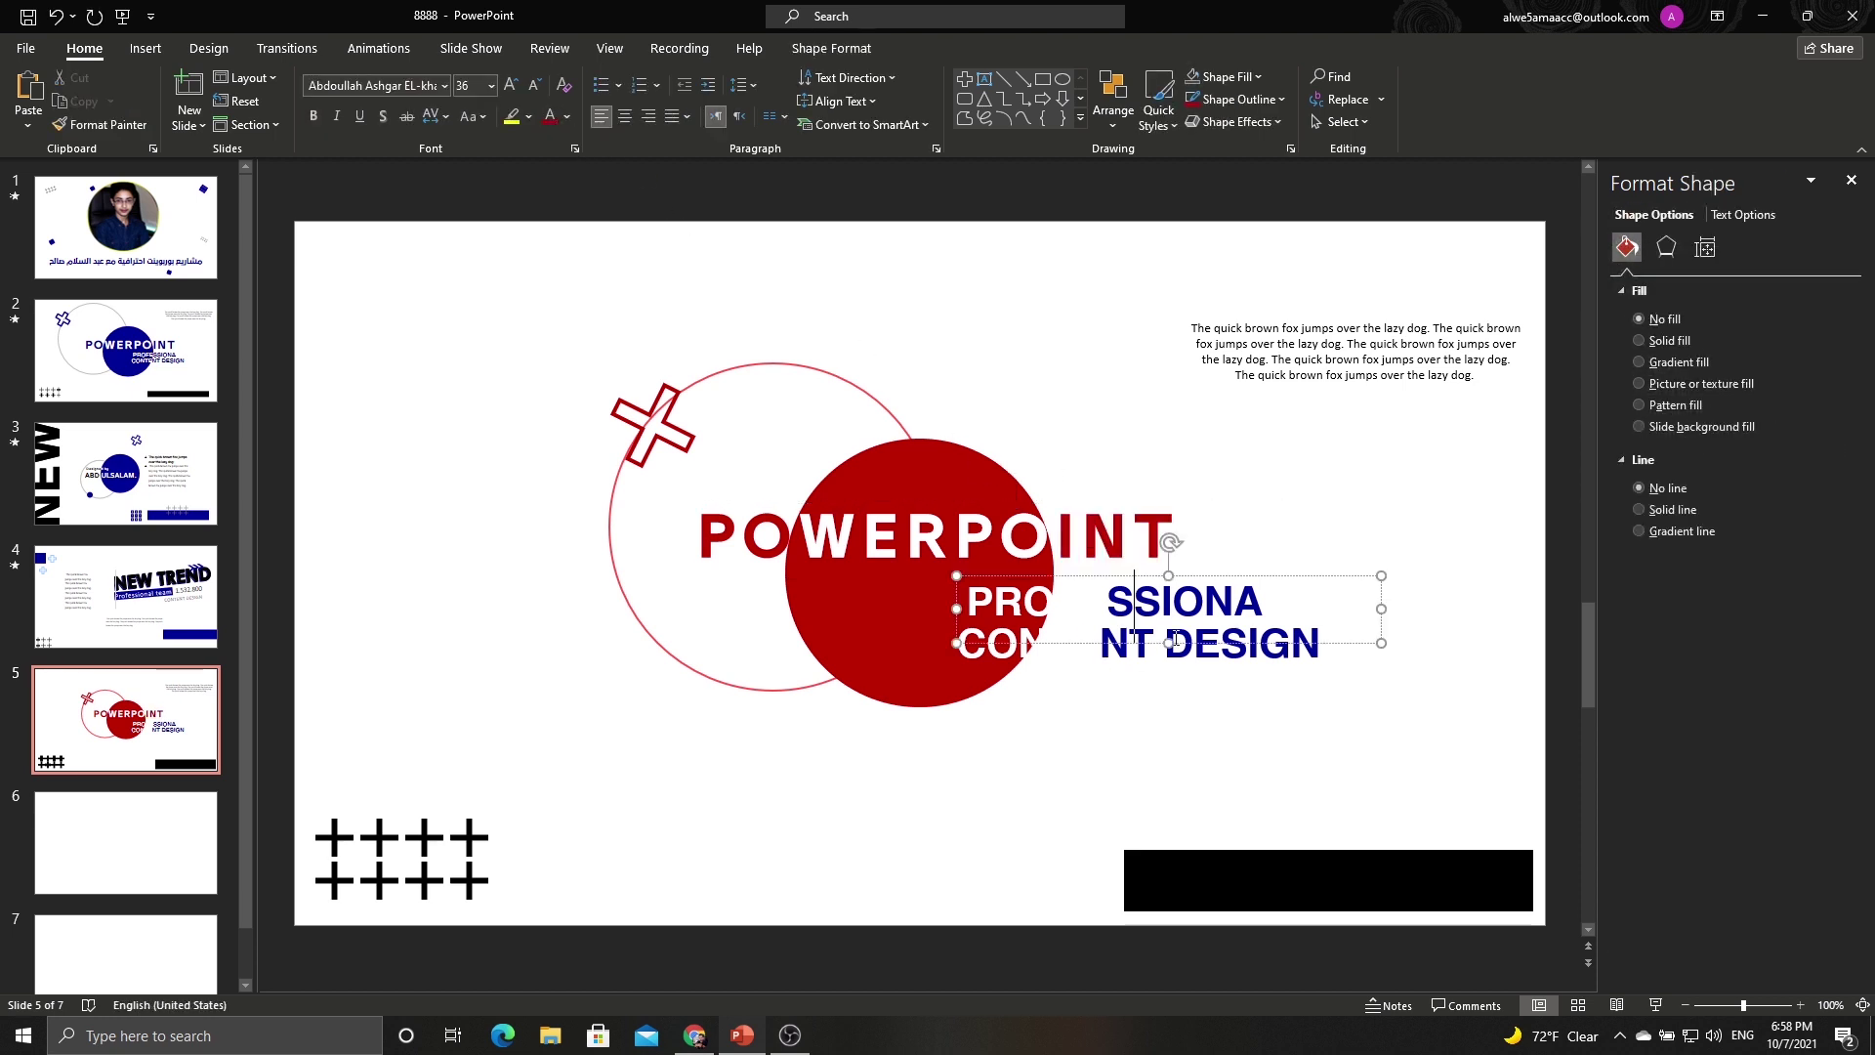
pyautogui.click(1190, 651)
pyautogui.moveTo(1341, 621); pyautogui.dragTo(1286, 605)
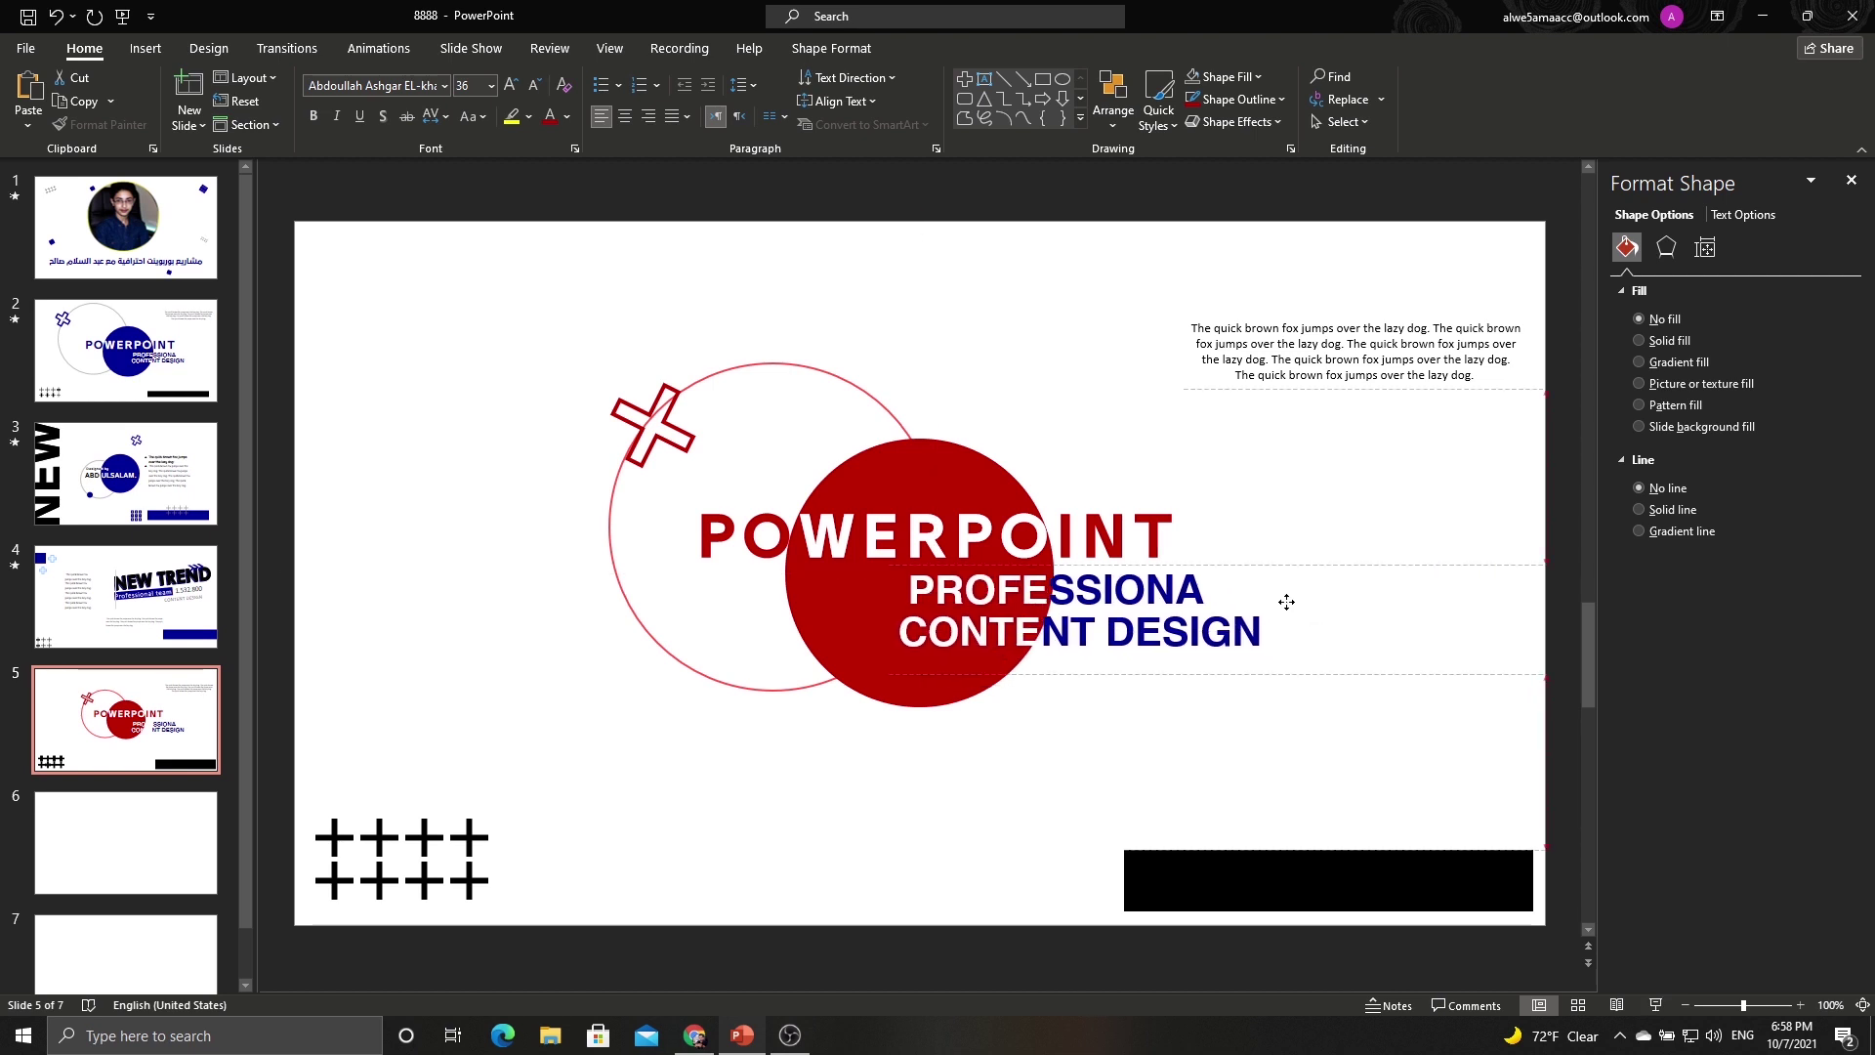
# Colour the PROFESSIONA and CONTENT DESIGN subtitle lines dark red.
pyautogui.click(1251, 540)
pyautogui.moveTo(1225, 592); pyautogui.dragTo(1047, 589)
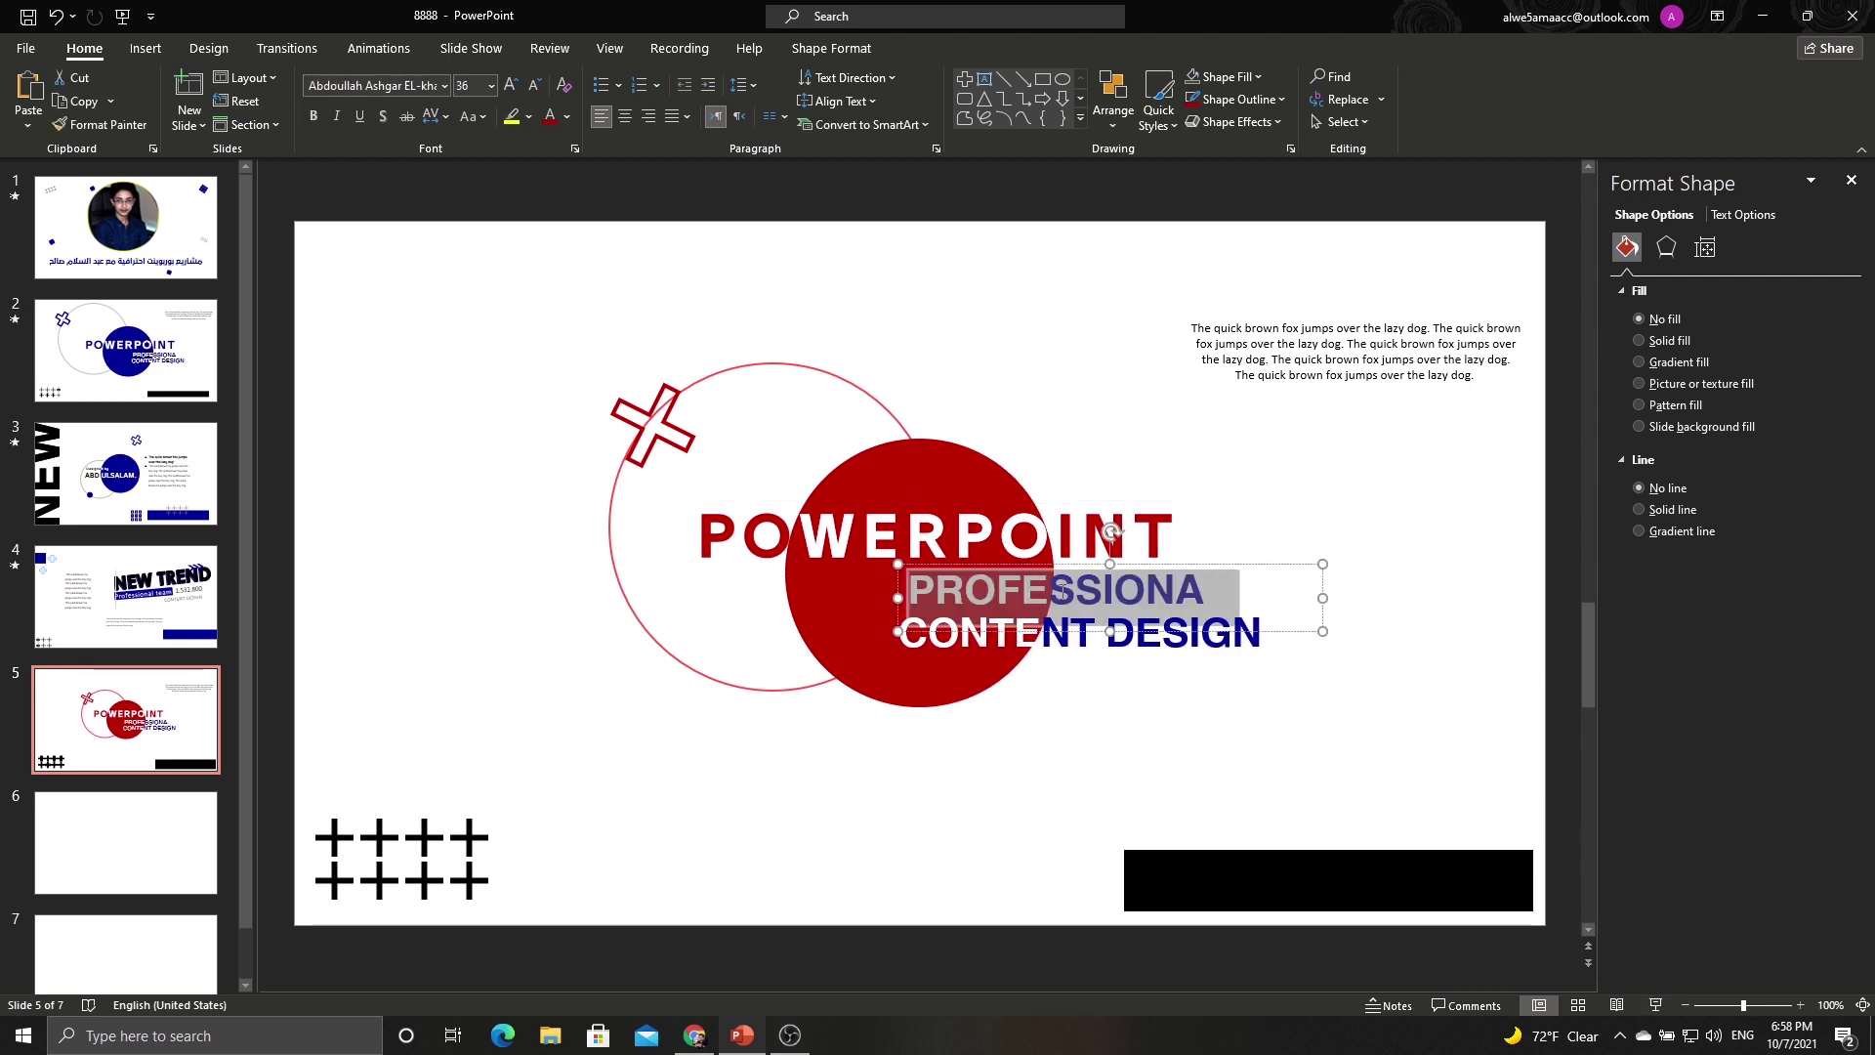
pyautogui.click(550, 115)
pyautogui.click(1169, 635)
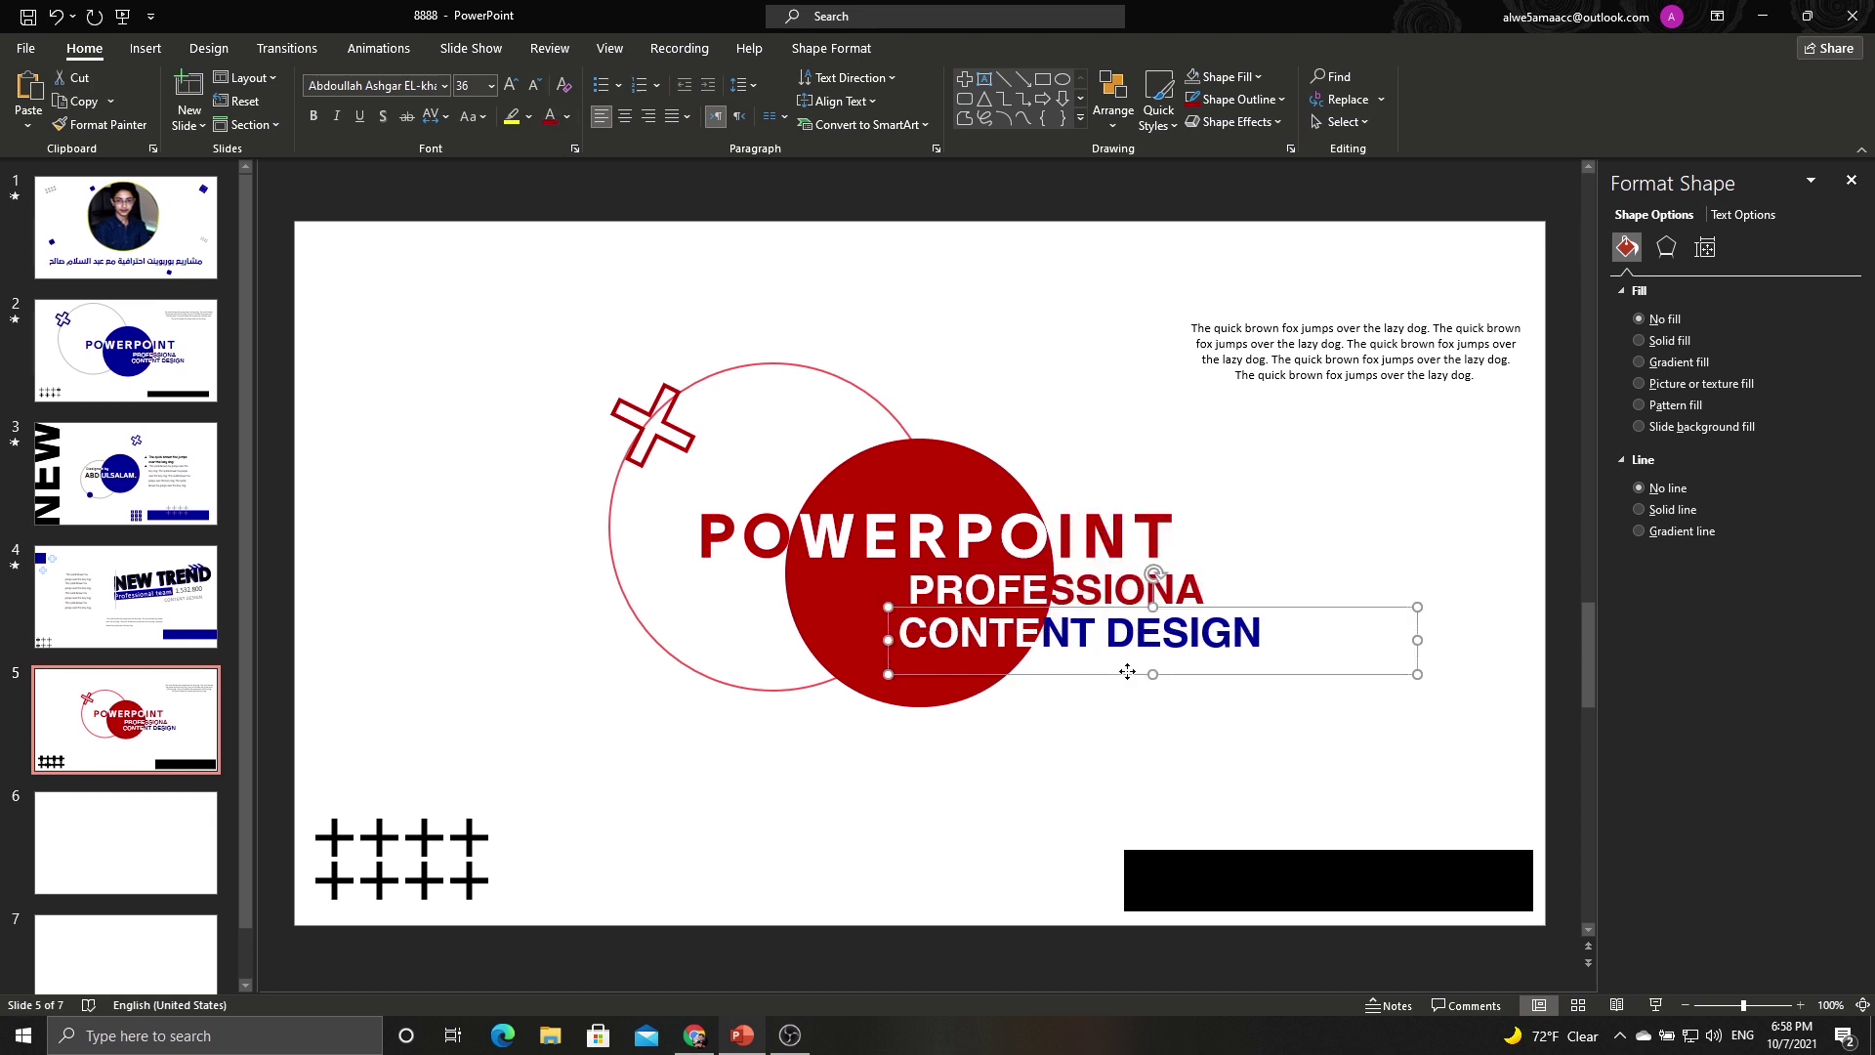
pyautogui.moveTo(1260, 633); pyautogui.dragTo(900, 633)
pyautogui.doubleClick(1169, 634)
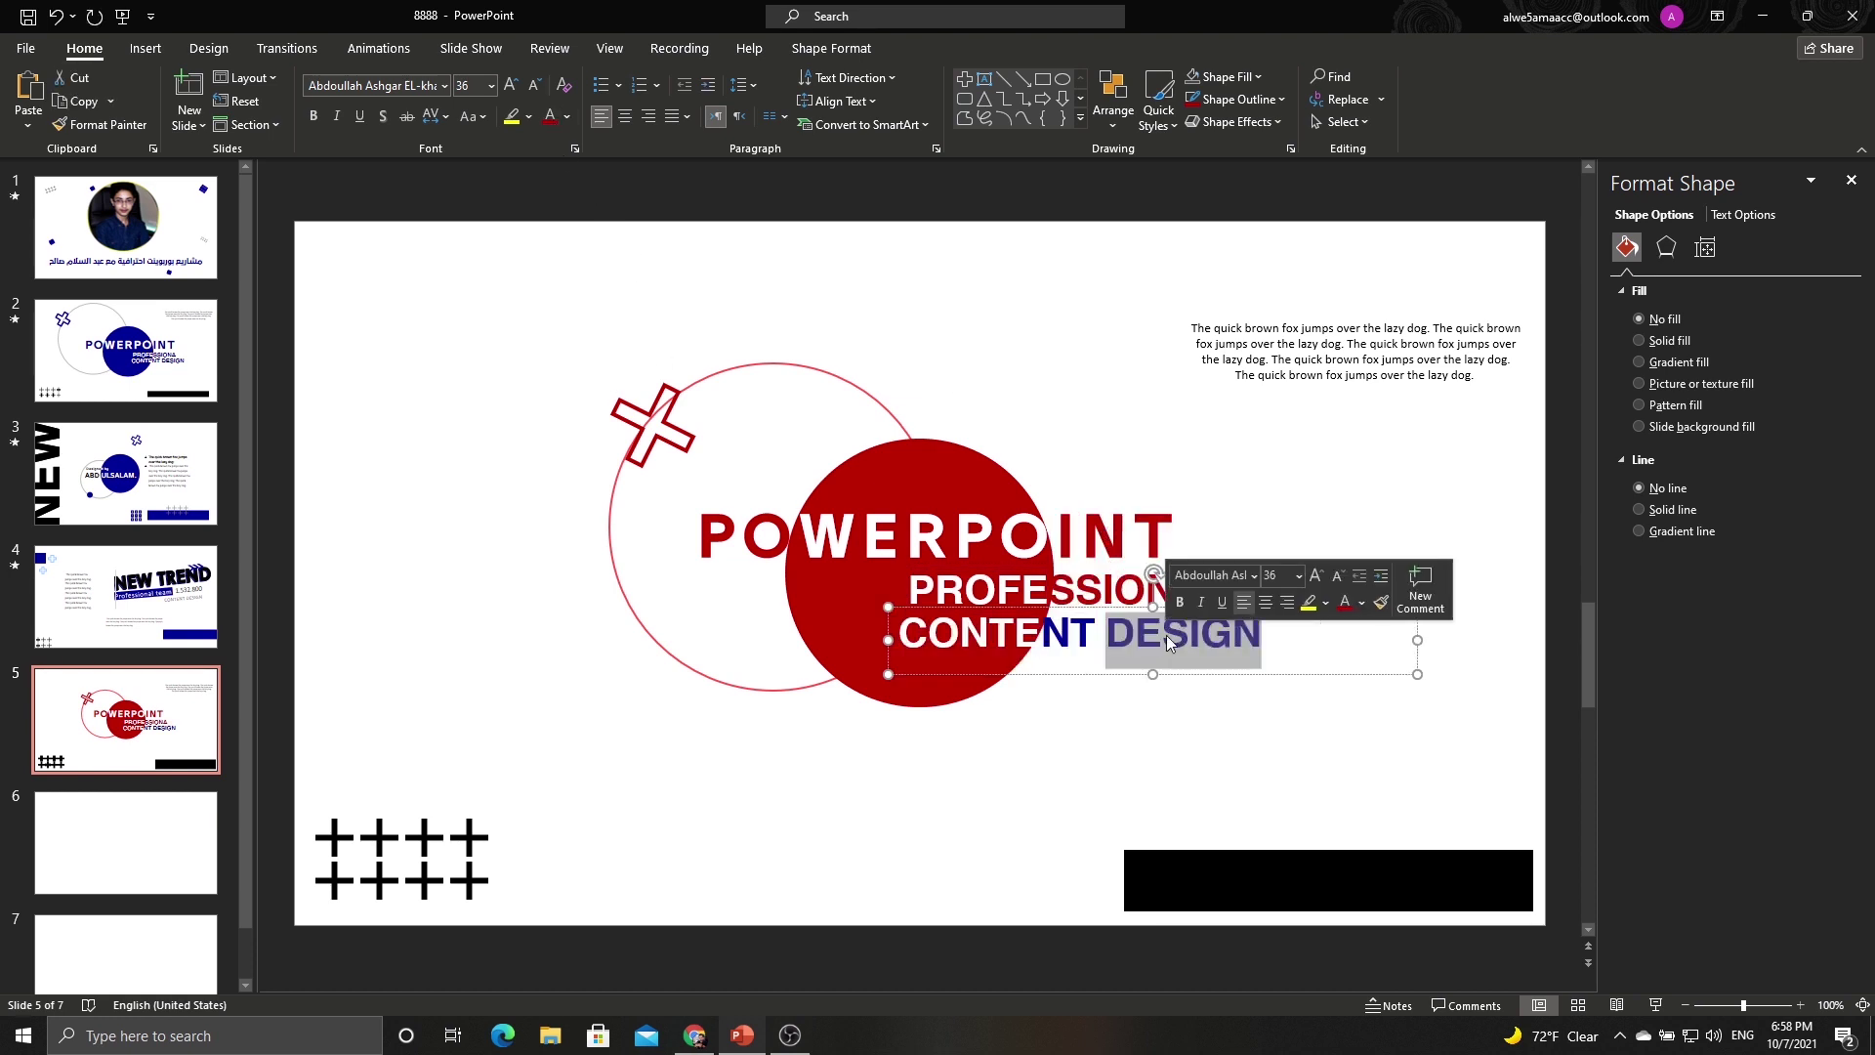
pyautogui.hotkey('shift', 'Left')
pyautogui.hotkey('shift', 'Left')
pyautogui.hotkey('shift', 'Left')
pyautogui.click(550, 115)
pyautogui.click(932, 406)
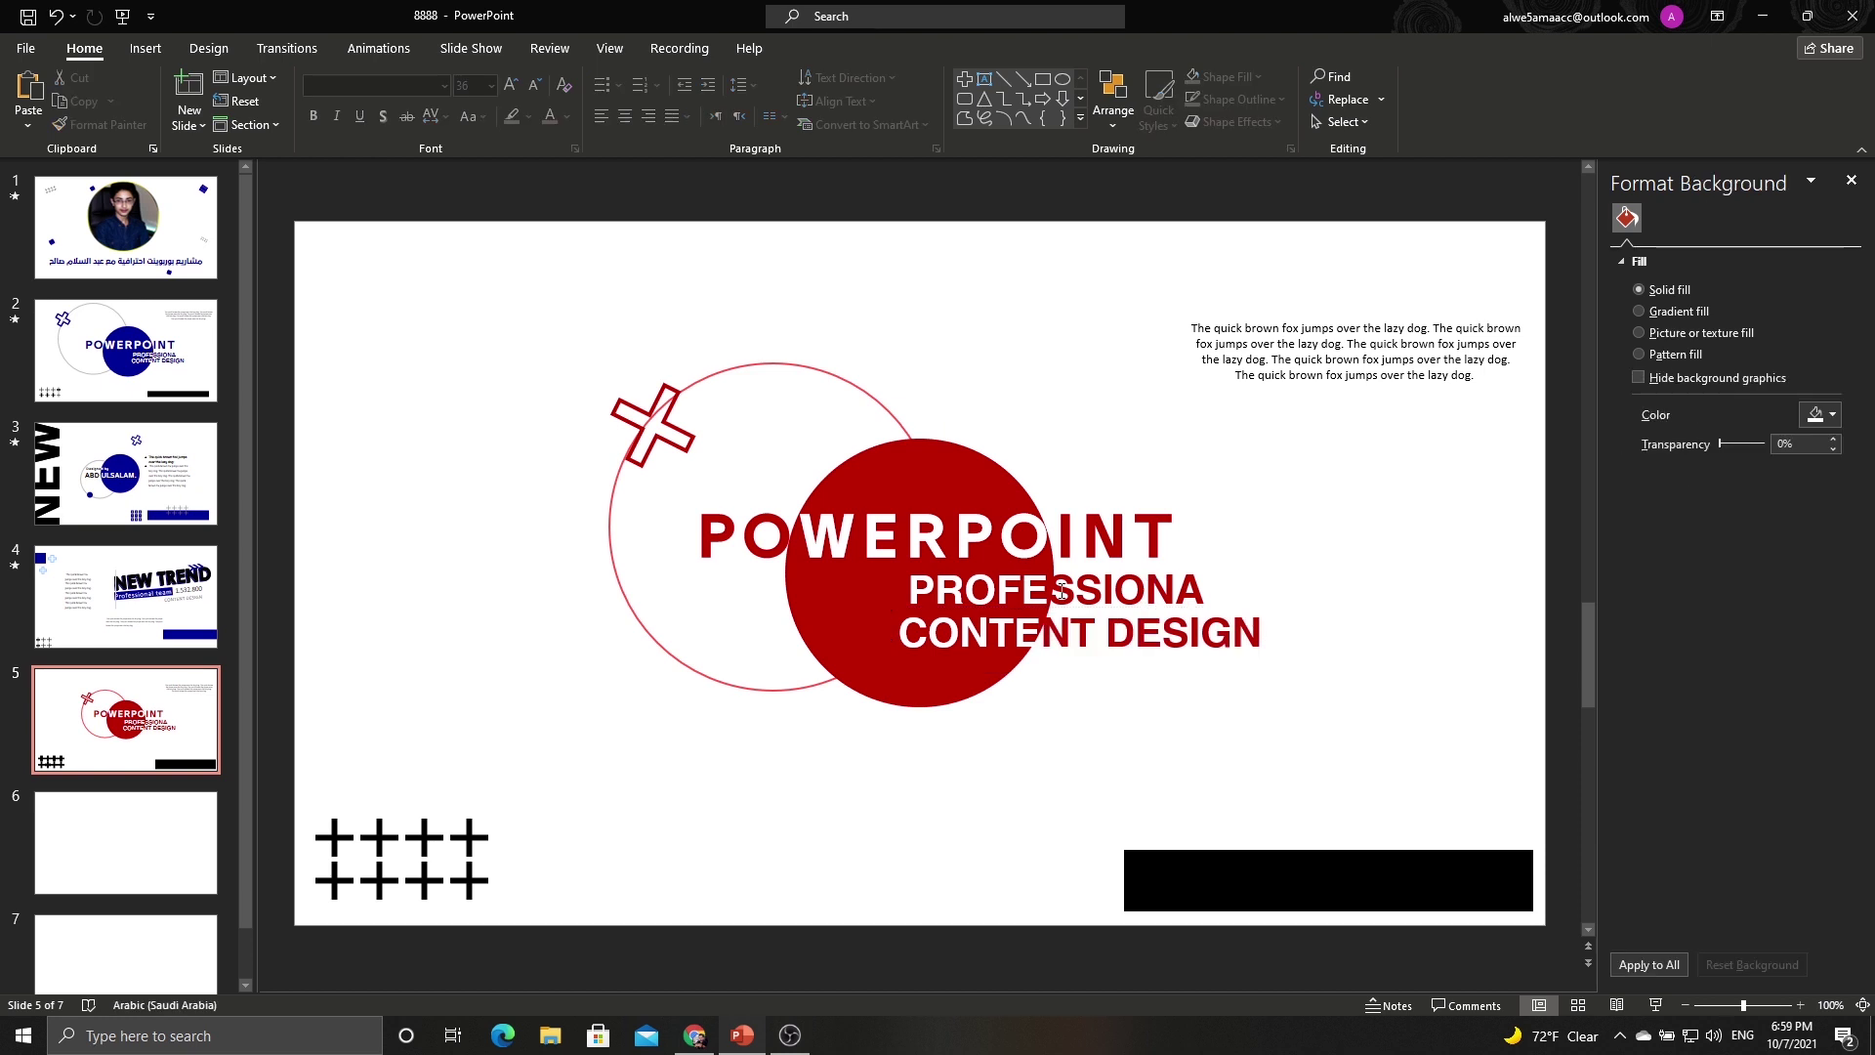
# Nudge the PROFESSIONA and CONTENT DESIGN lines into place under the title.
pyautogui.click(1049, 625)
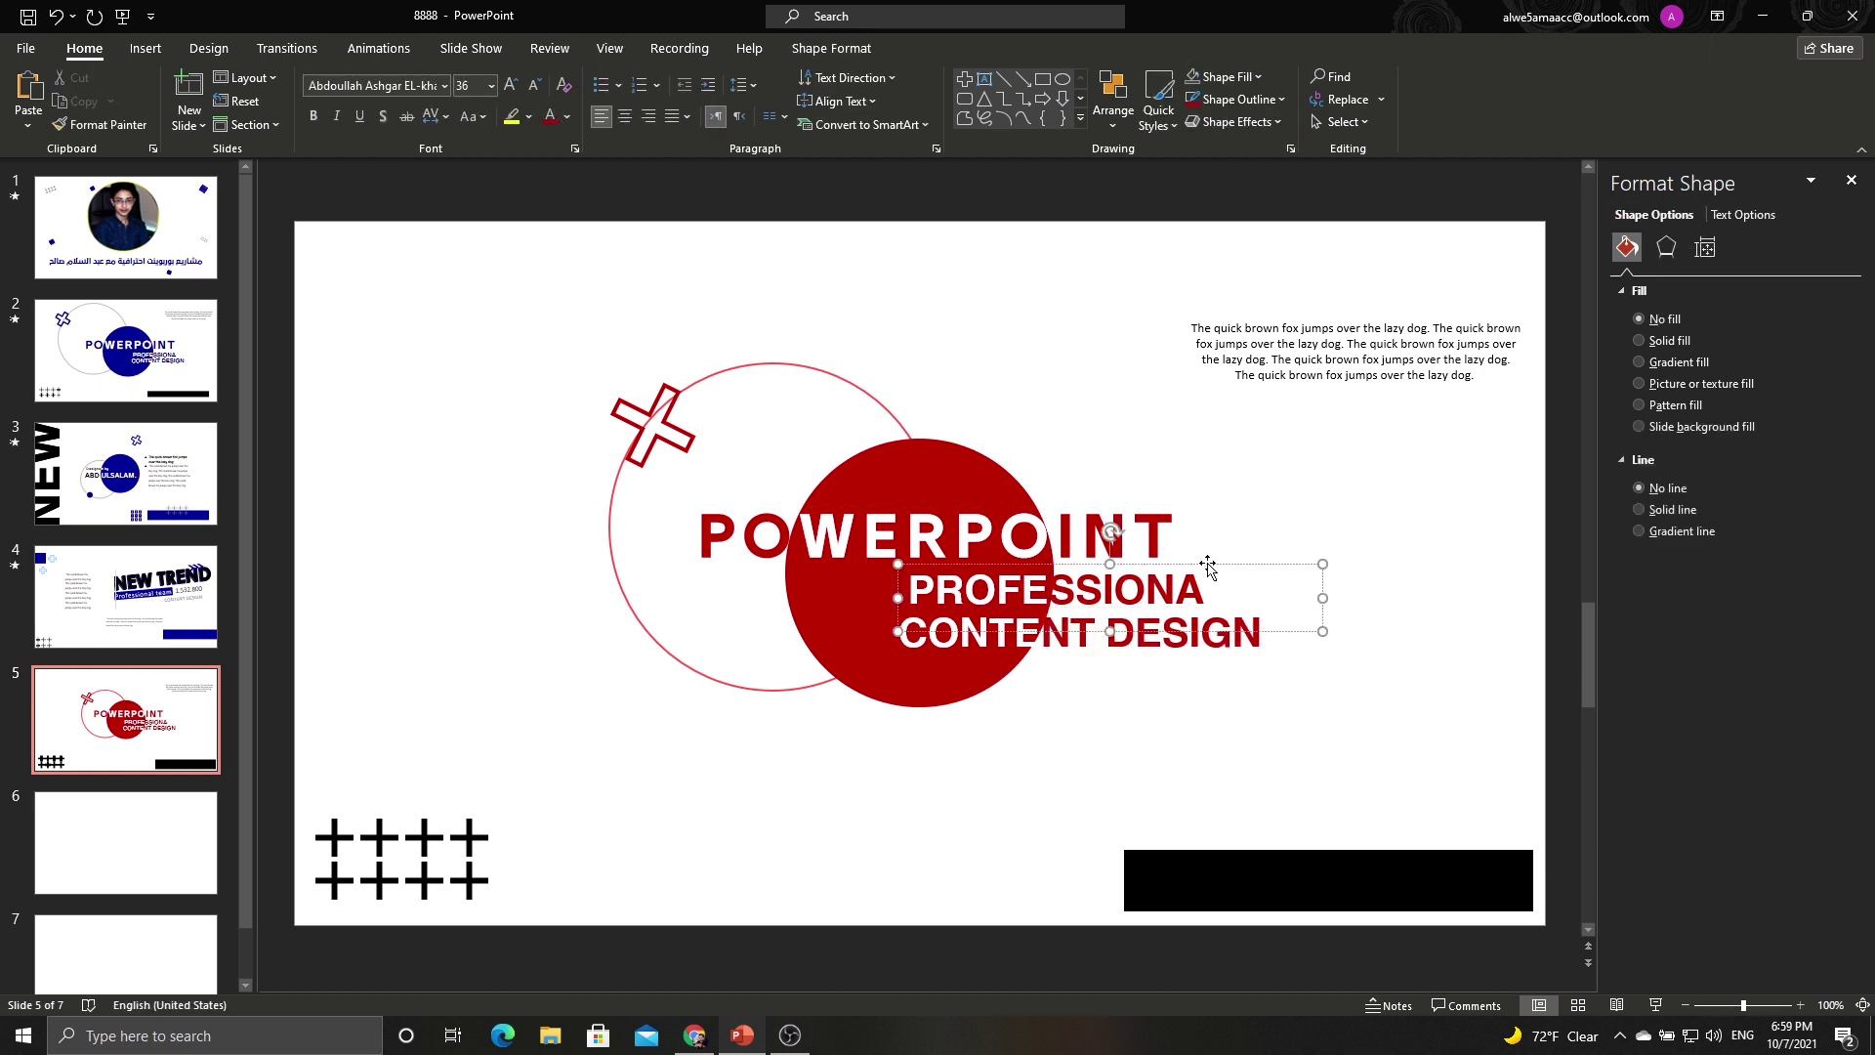
pyautogui.moveTo(1208, 564); pyautogui.dragTo(1213, 560)
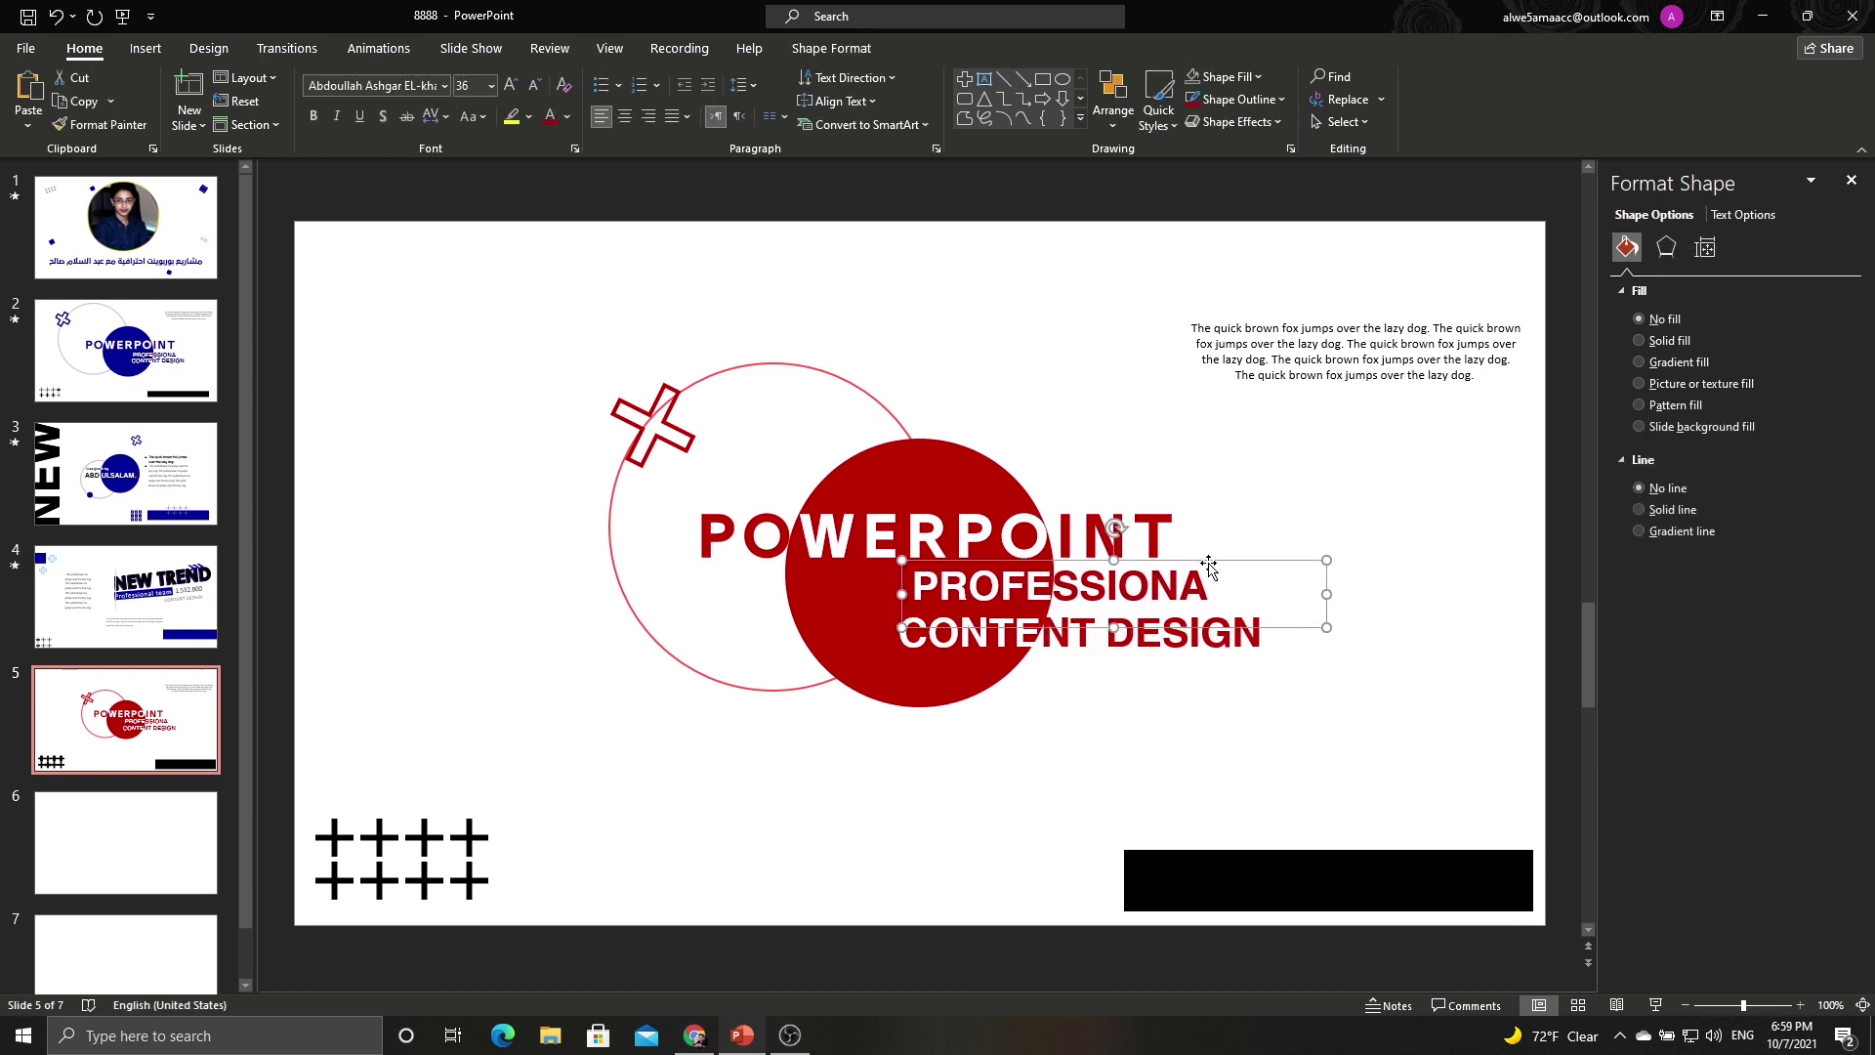
pyautogui.click(1185, 642)
pyautogui.moveTo(1230, 614); pyautogui.dragTo(1235, 607)
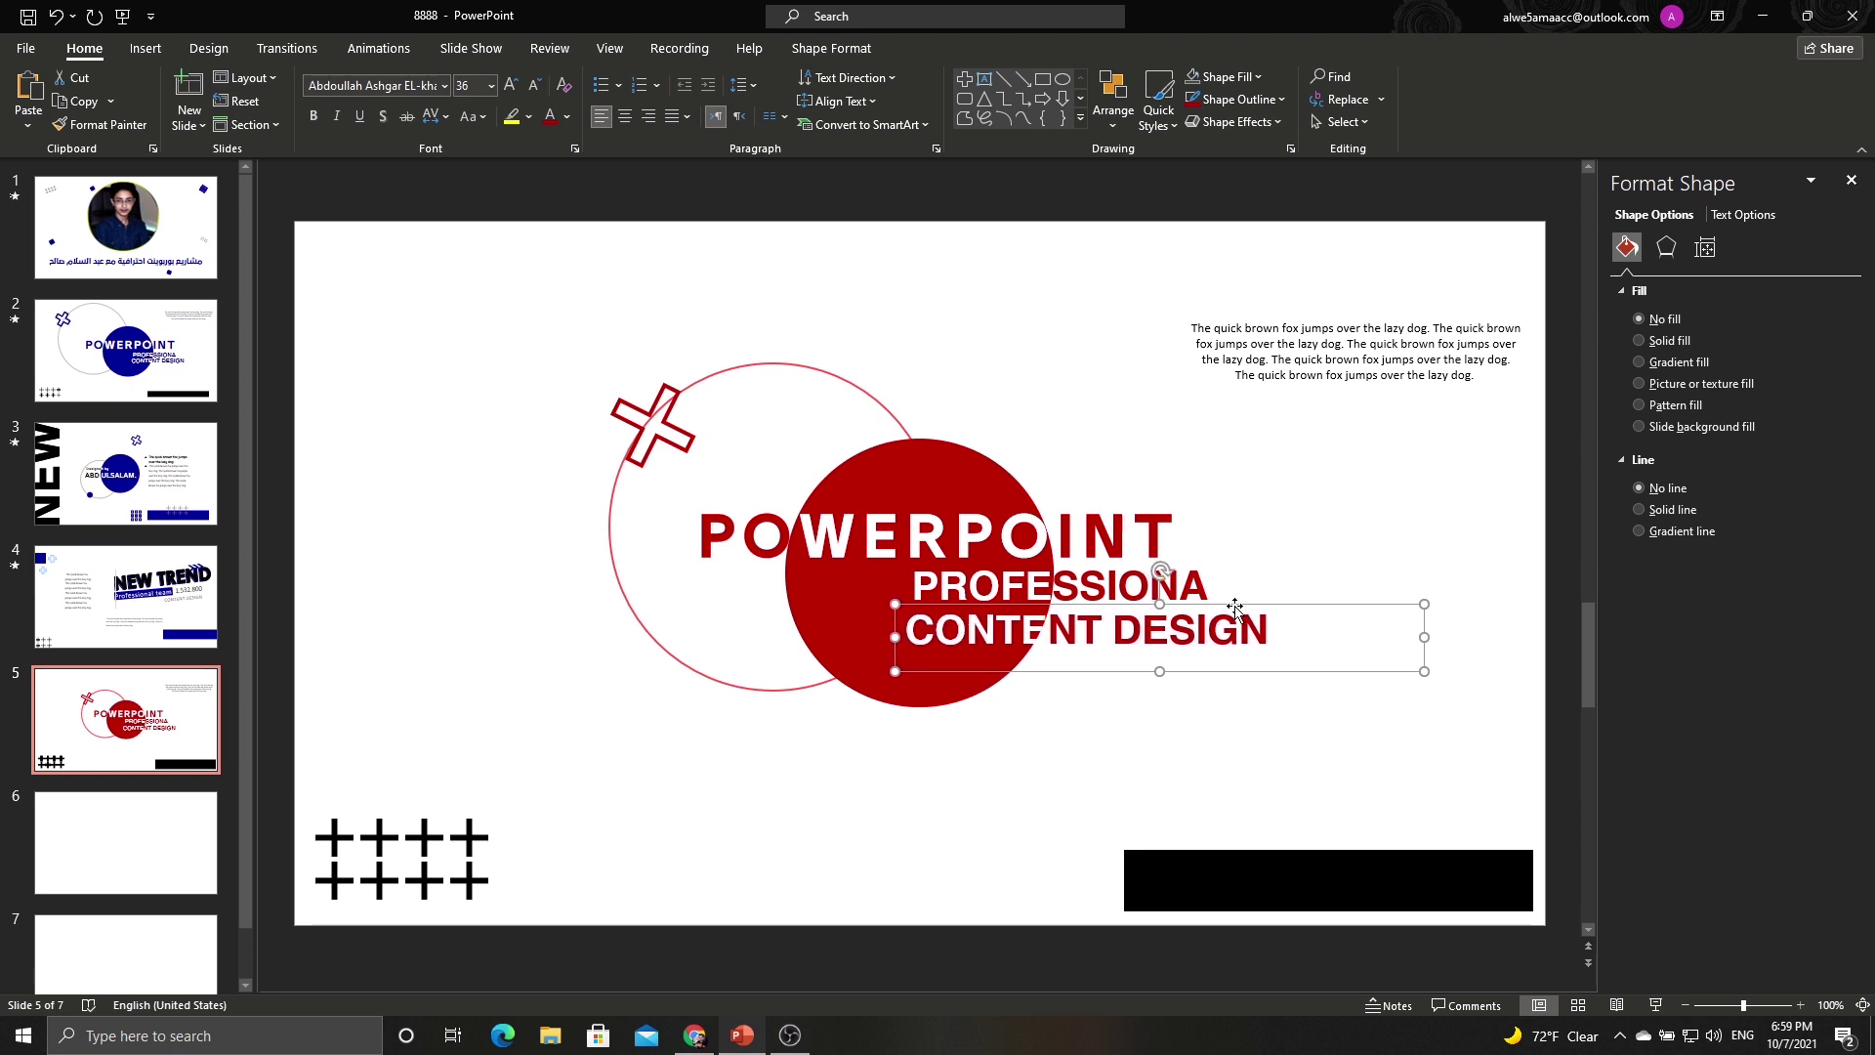
pyautogui.press('Left')
pyautogui.press('Left')
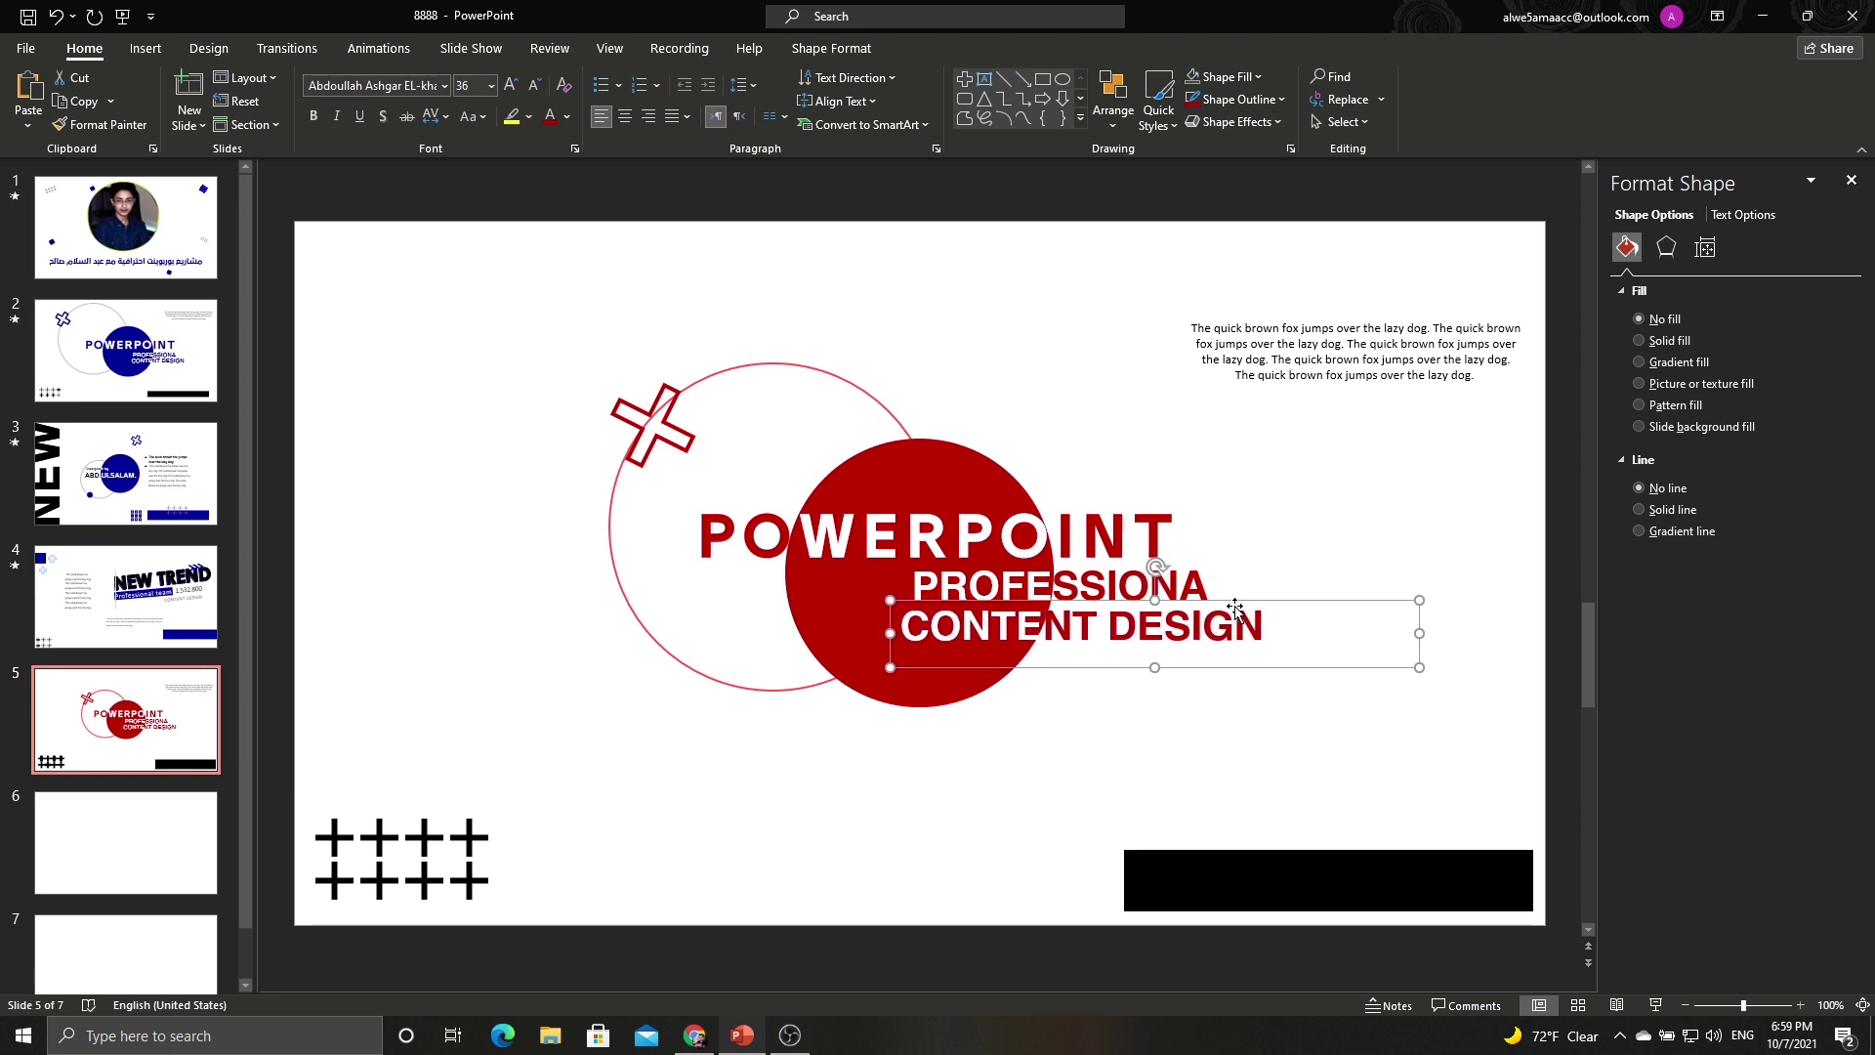
pyautogui.click(1328, 532)
pyautogui.click(981, 737)
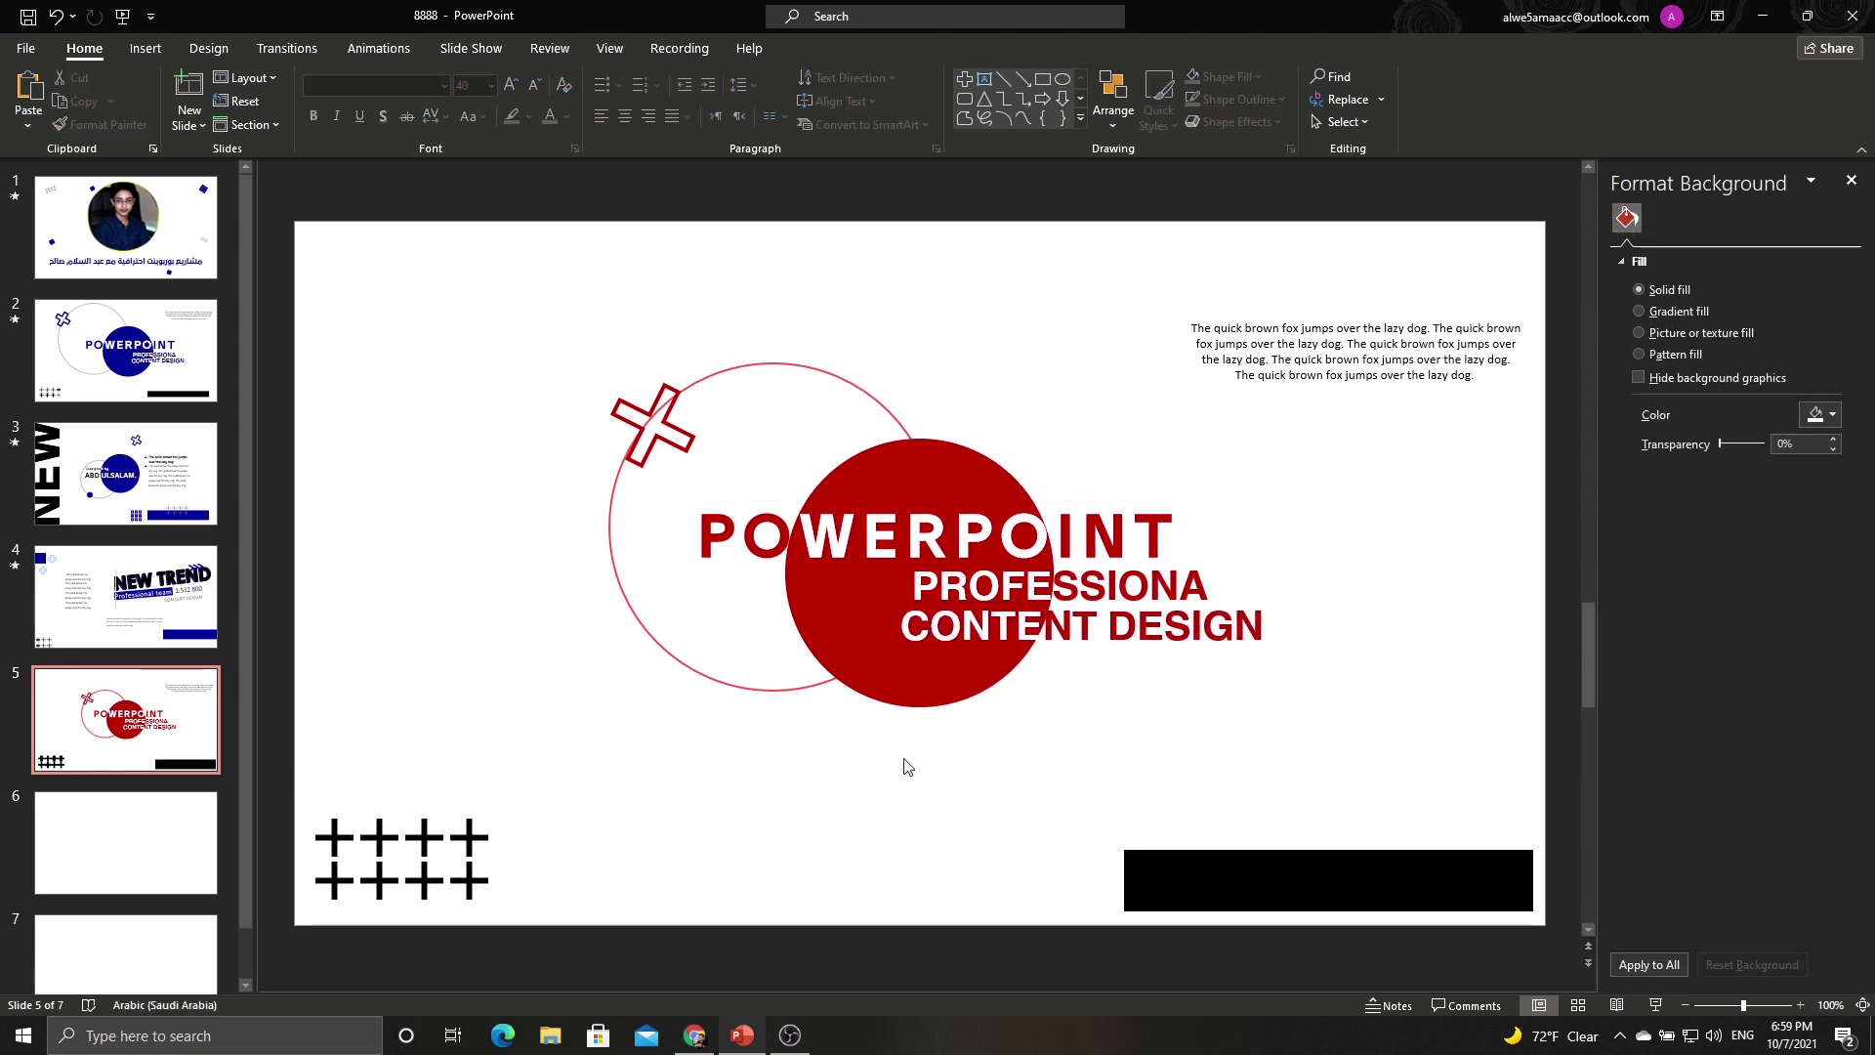
# Copy the solid red circle and the outlined ring from slide 5 onto slide 6.
pyautogui.click(200, 834)
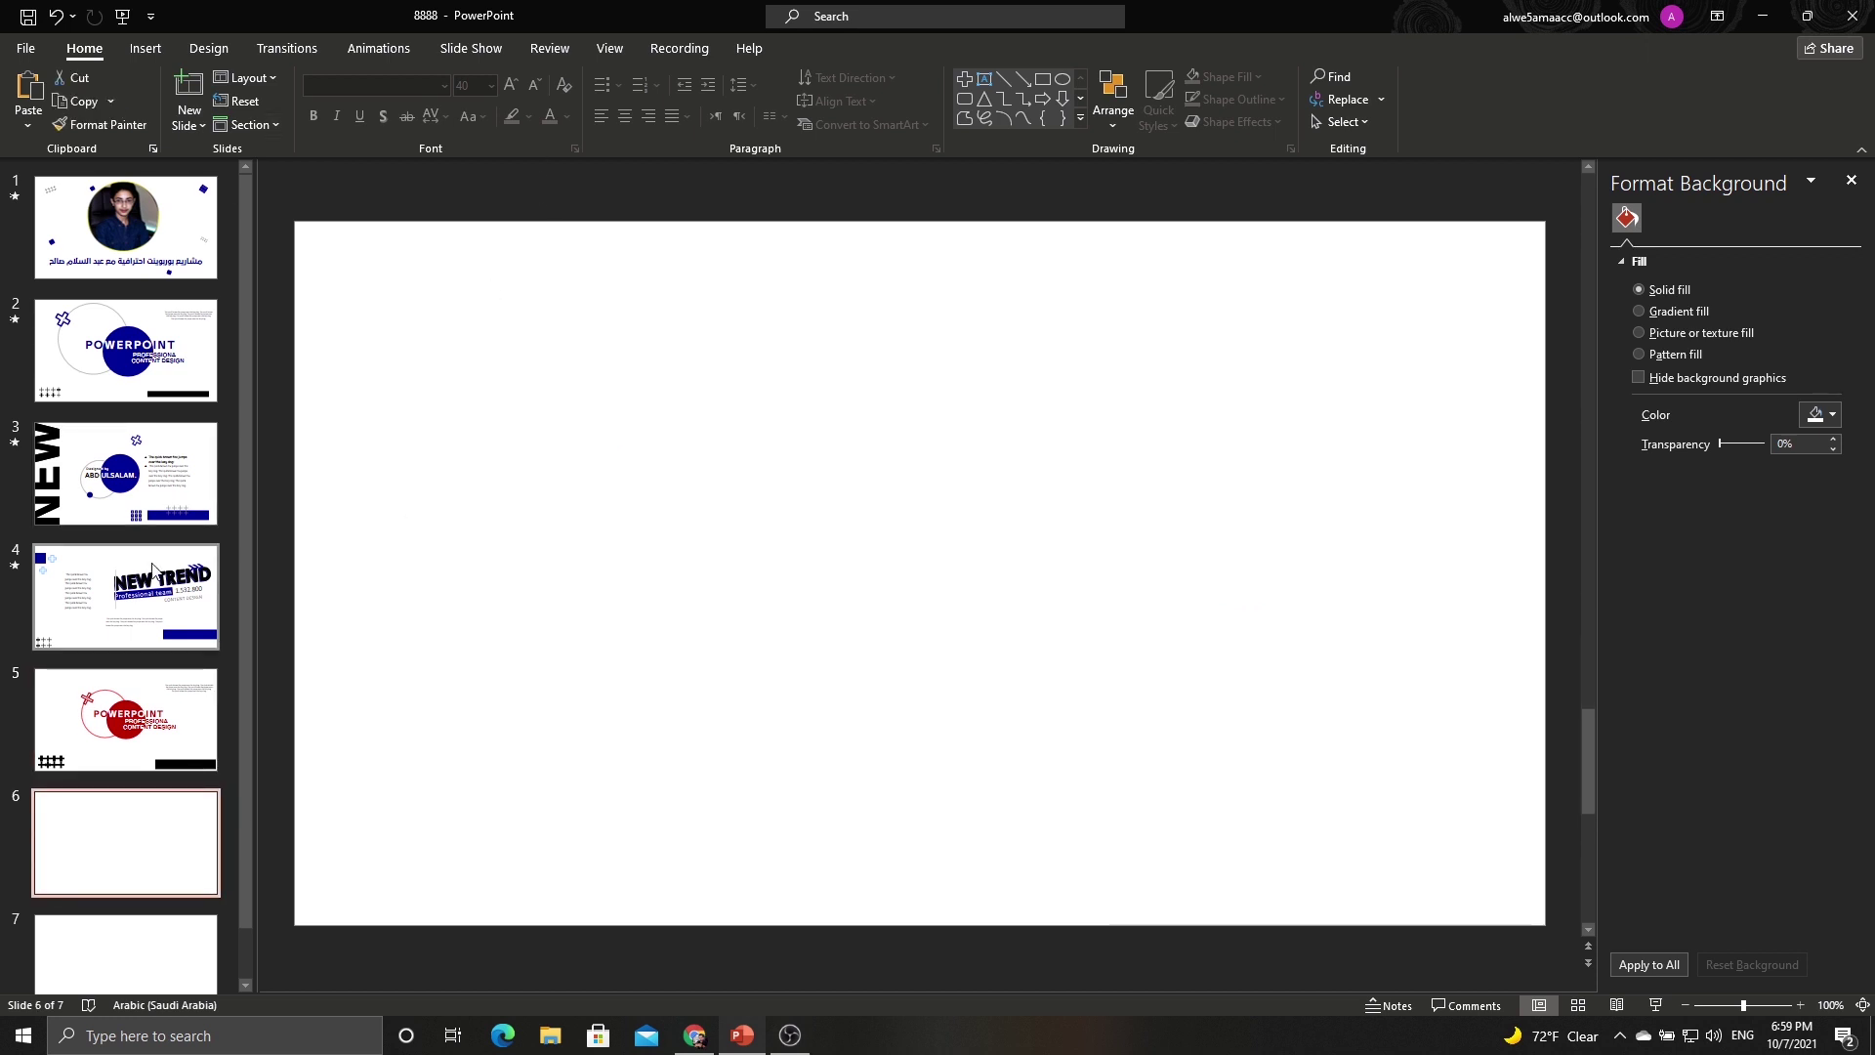
pyautogui.click(137, 708)
pyautogui.click(830, 639)
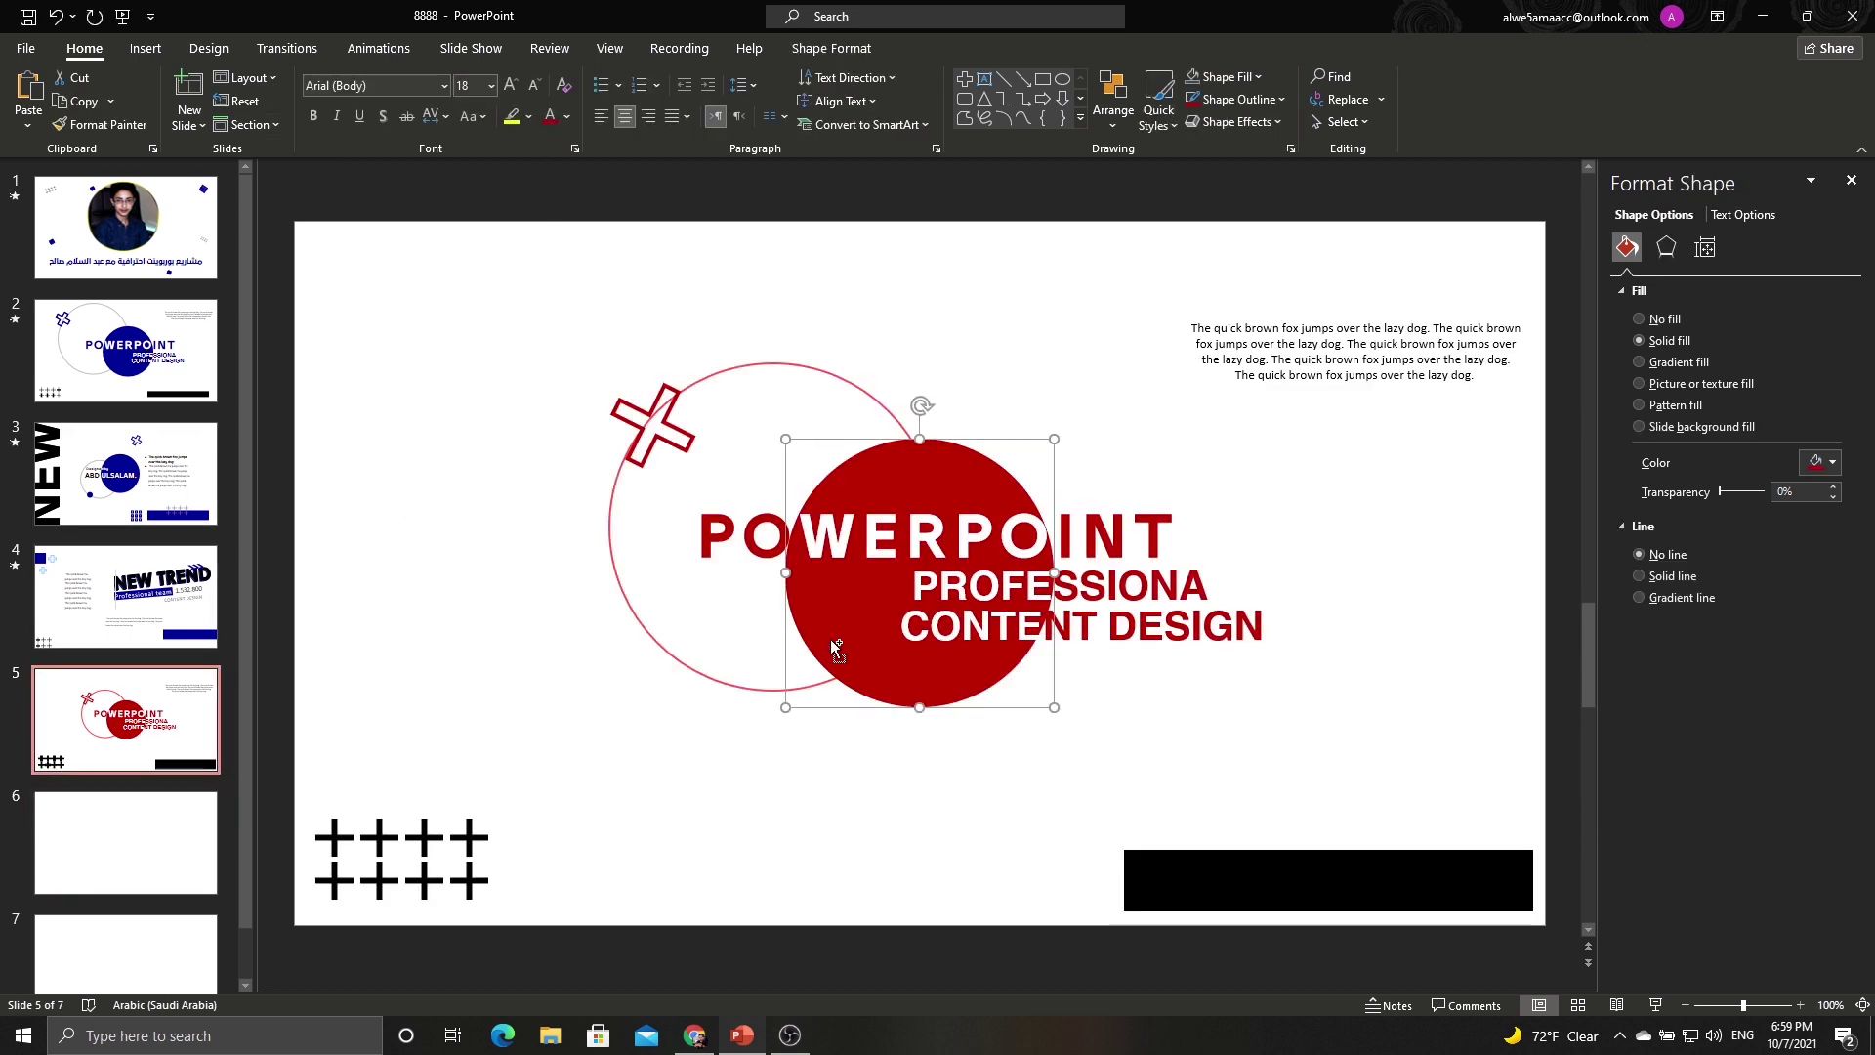
pyautogui.hotkey('ctrl', 'c')
pyautogui.click(167, 816)
pyautogui.hotkey('ctrl', 'v')
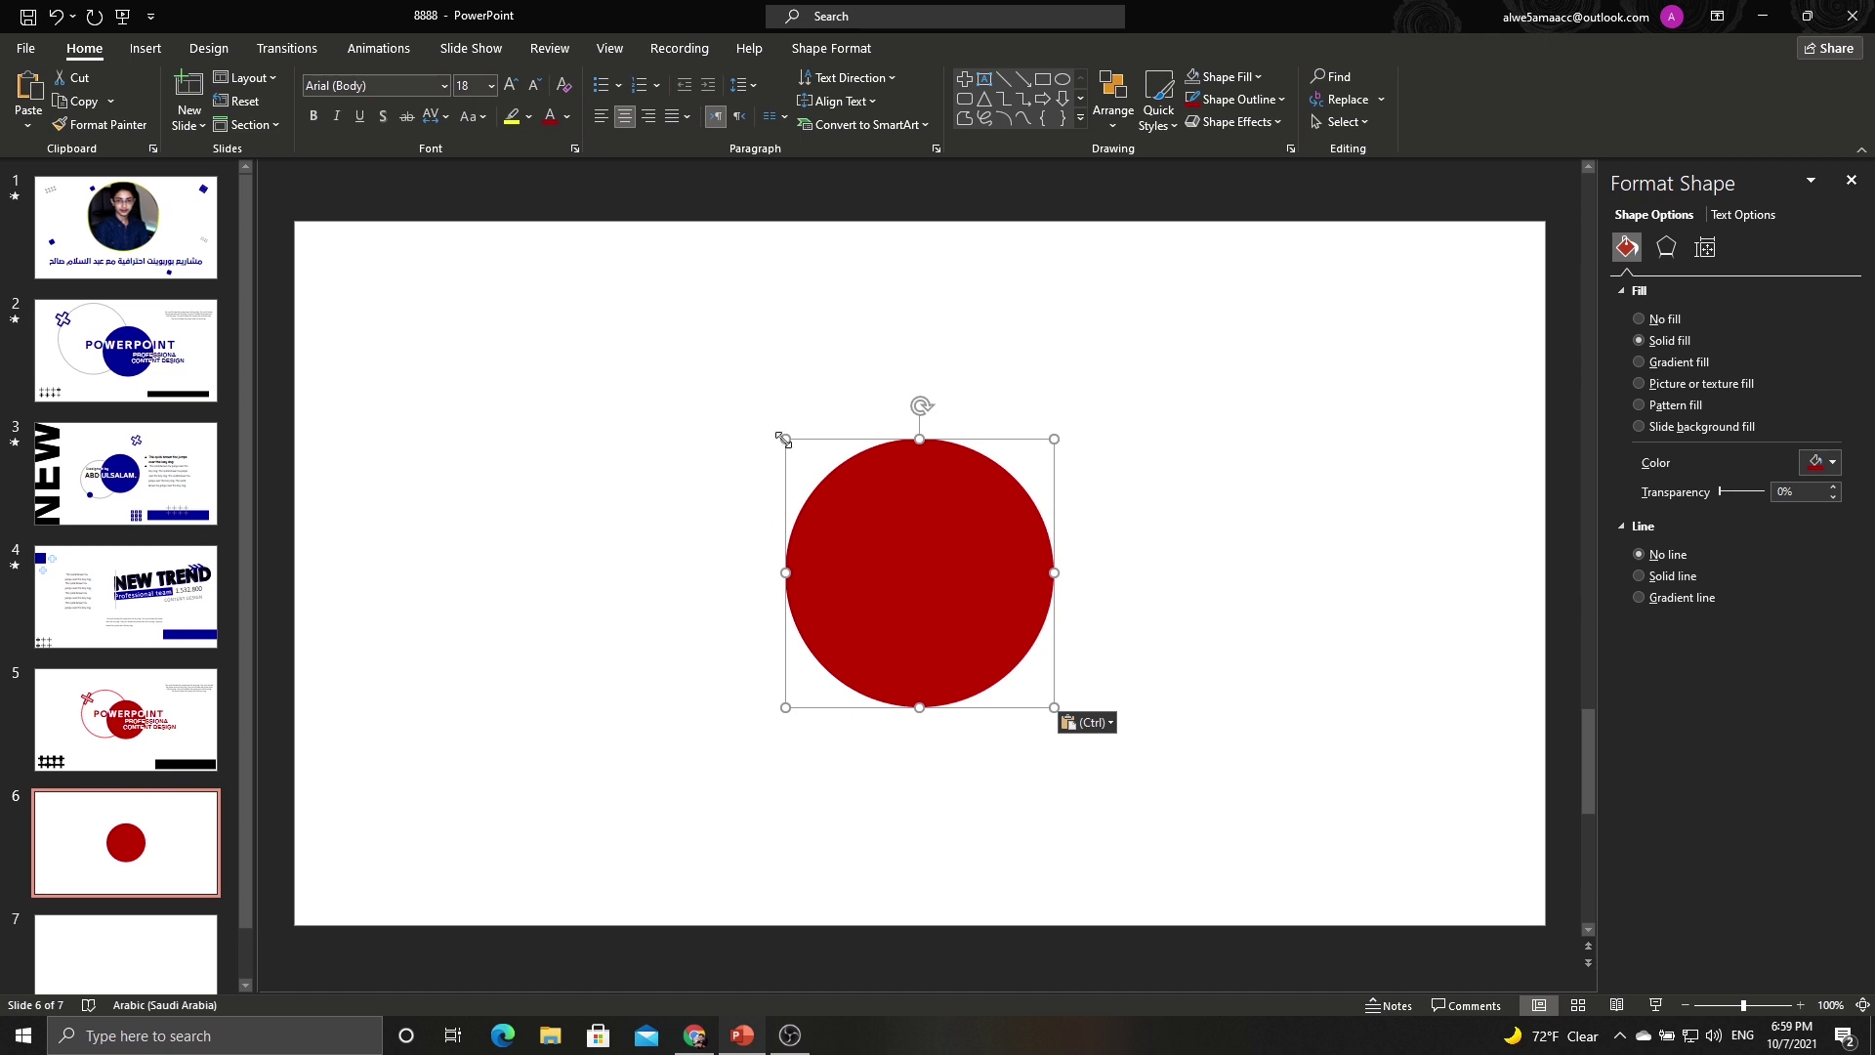
pyautogui.click(176, 756)
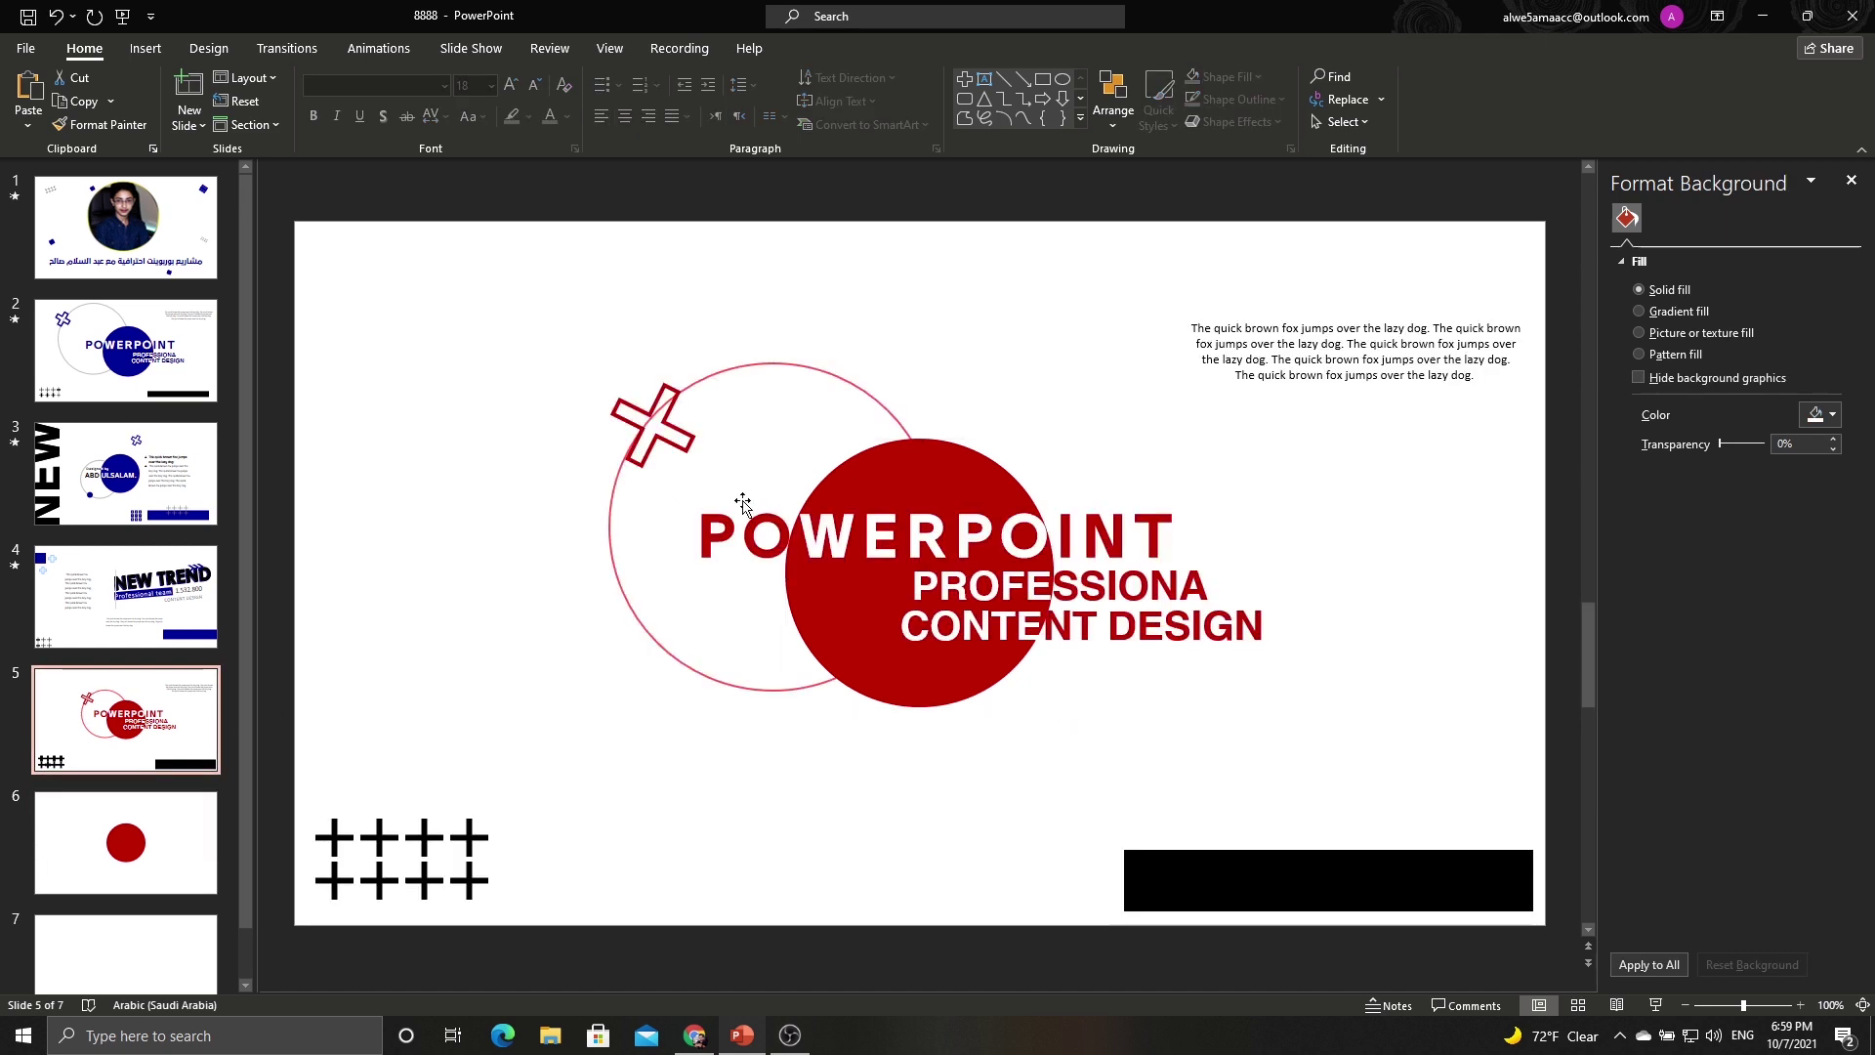
pyautogui.click(770, 365)
pyautogui.click(190, 861)
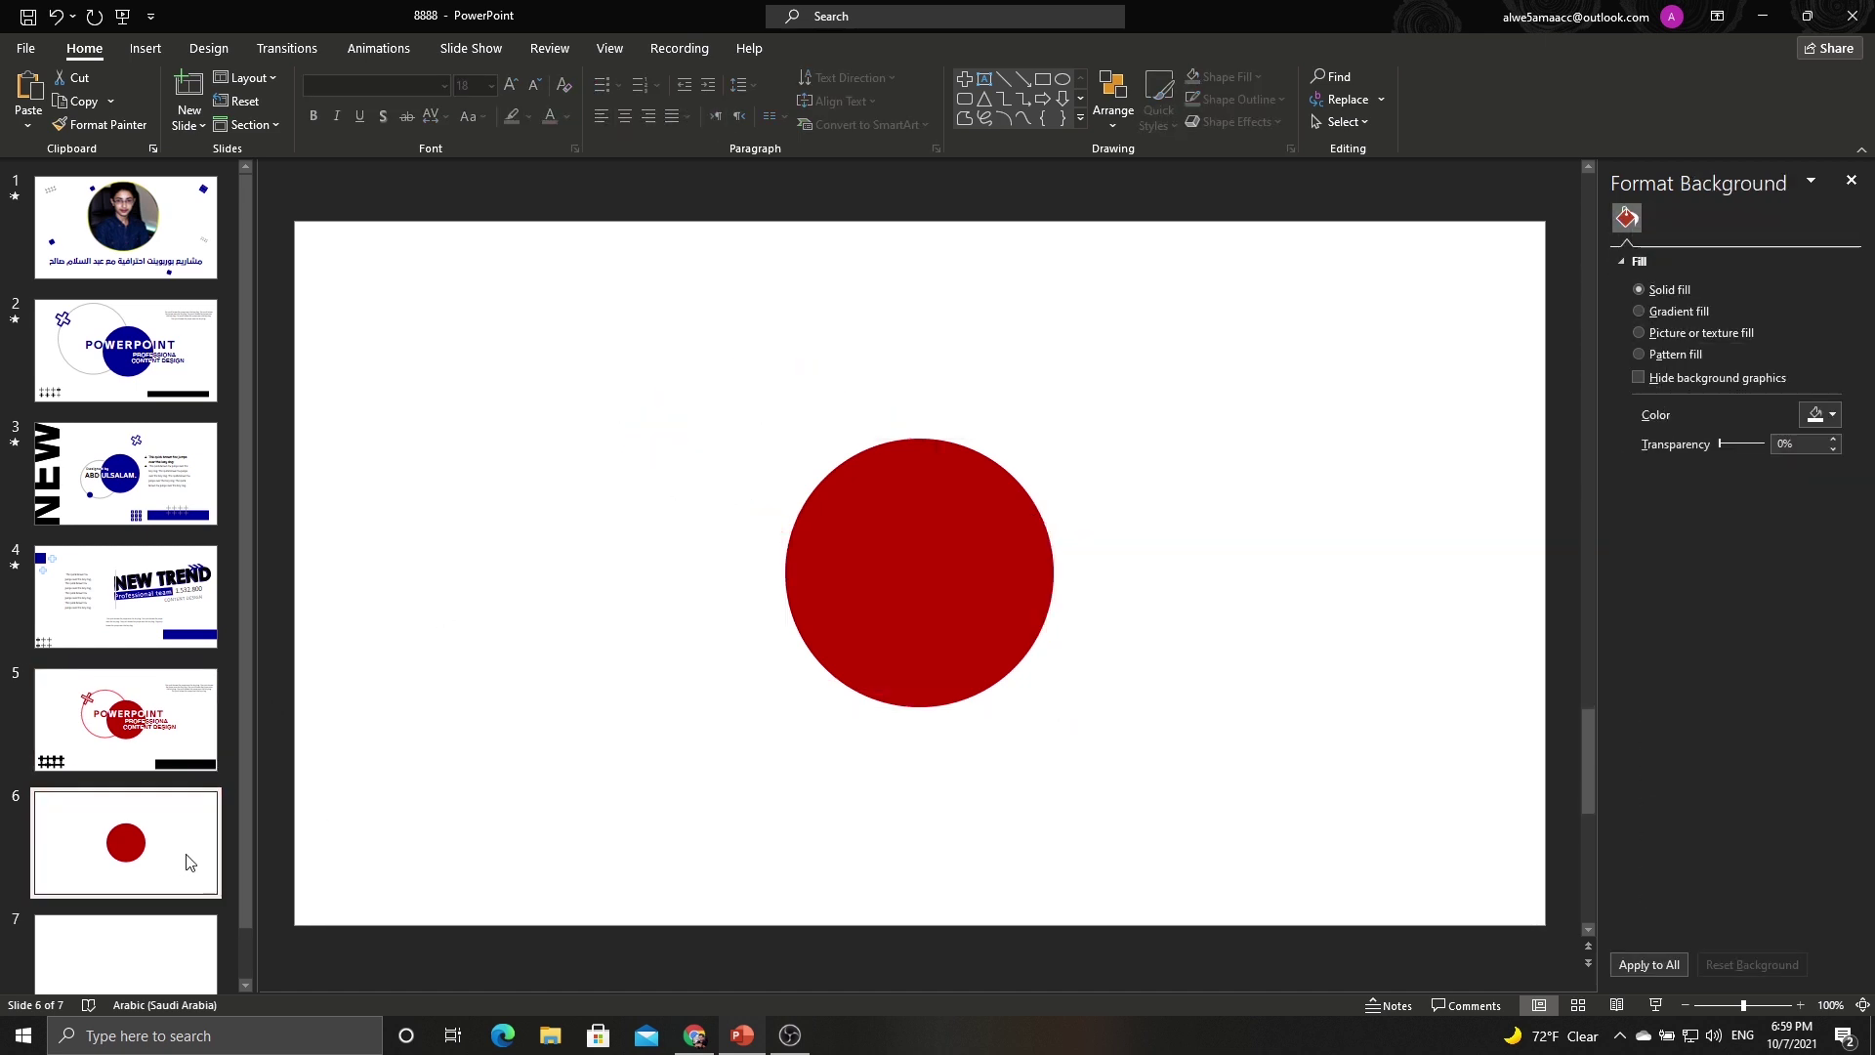
pyautogui.hotkey('ctrl', 'v')
# On slide 6, shrink the outlined circle, move it lower-left, and send it to back.
pyautogui.moveTo(686, 664); pyautogui.dragTo(691, 811)
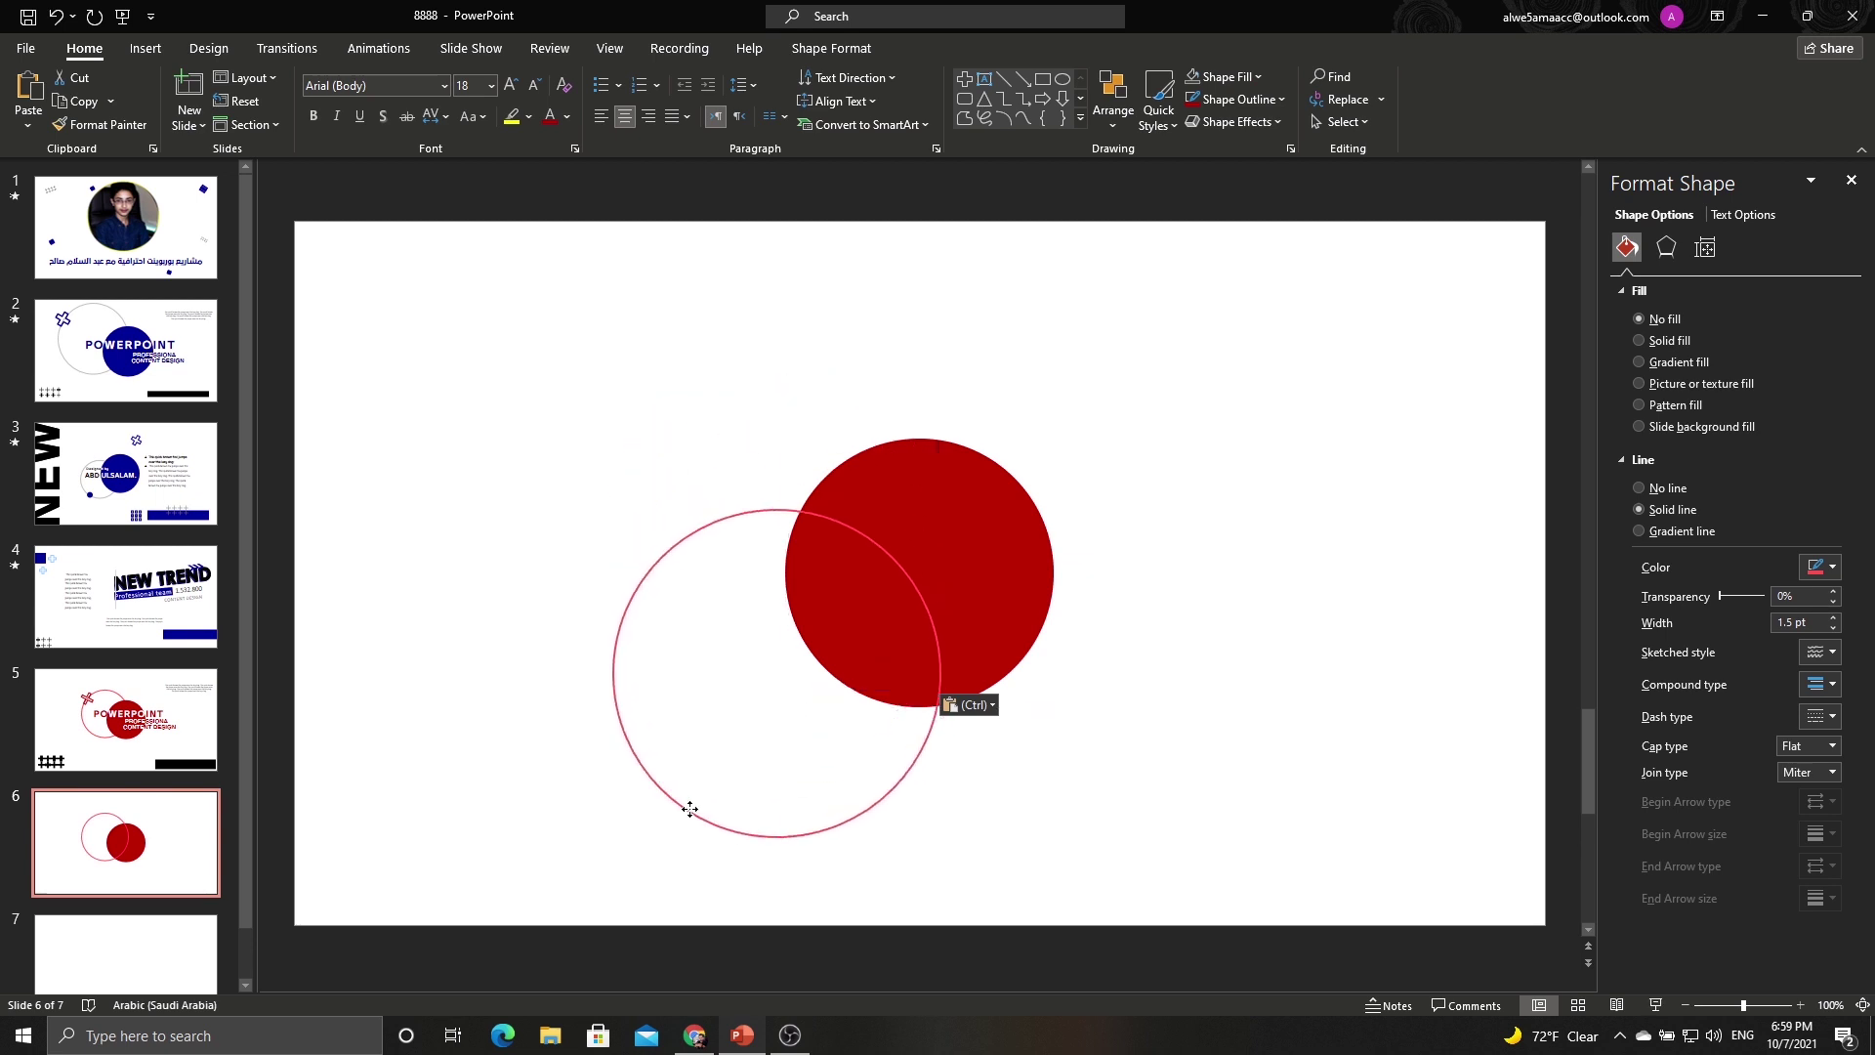
pyautogui.moveTo(612, 509)
pyautogui.mouseDown()
pyautogui.moveTo(678, 573)
pyautogui.moveTo(646, 537)
pyautogui.mouseUp()
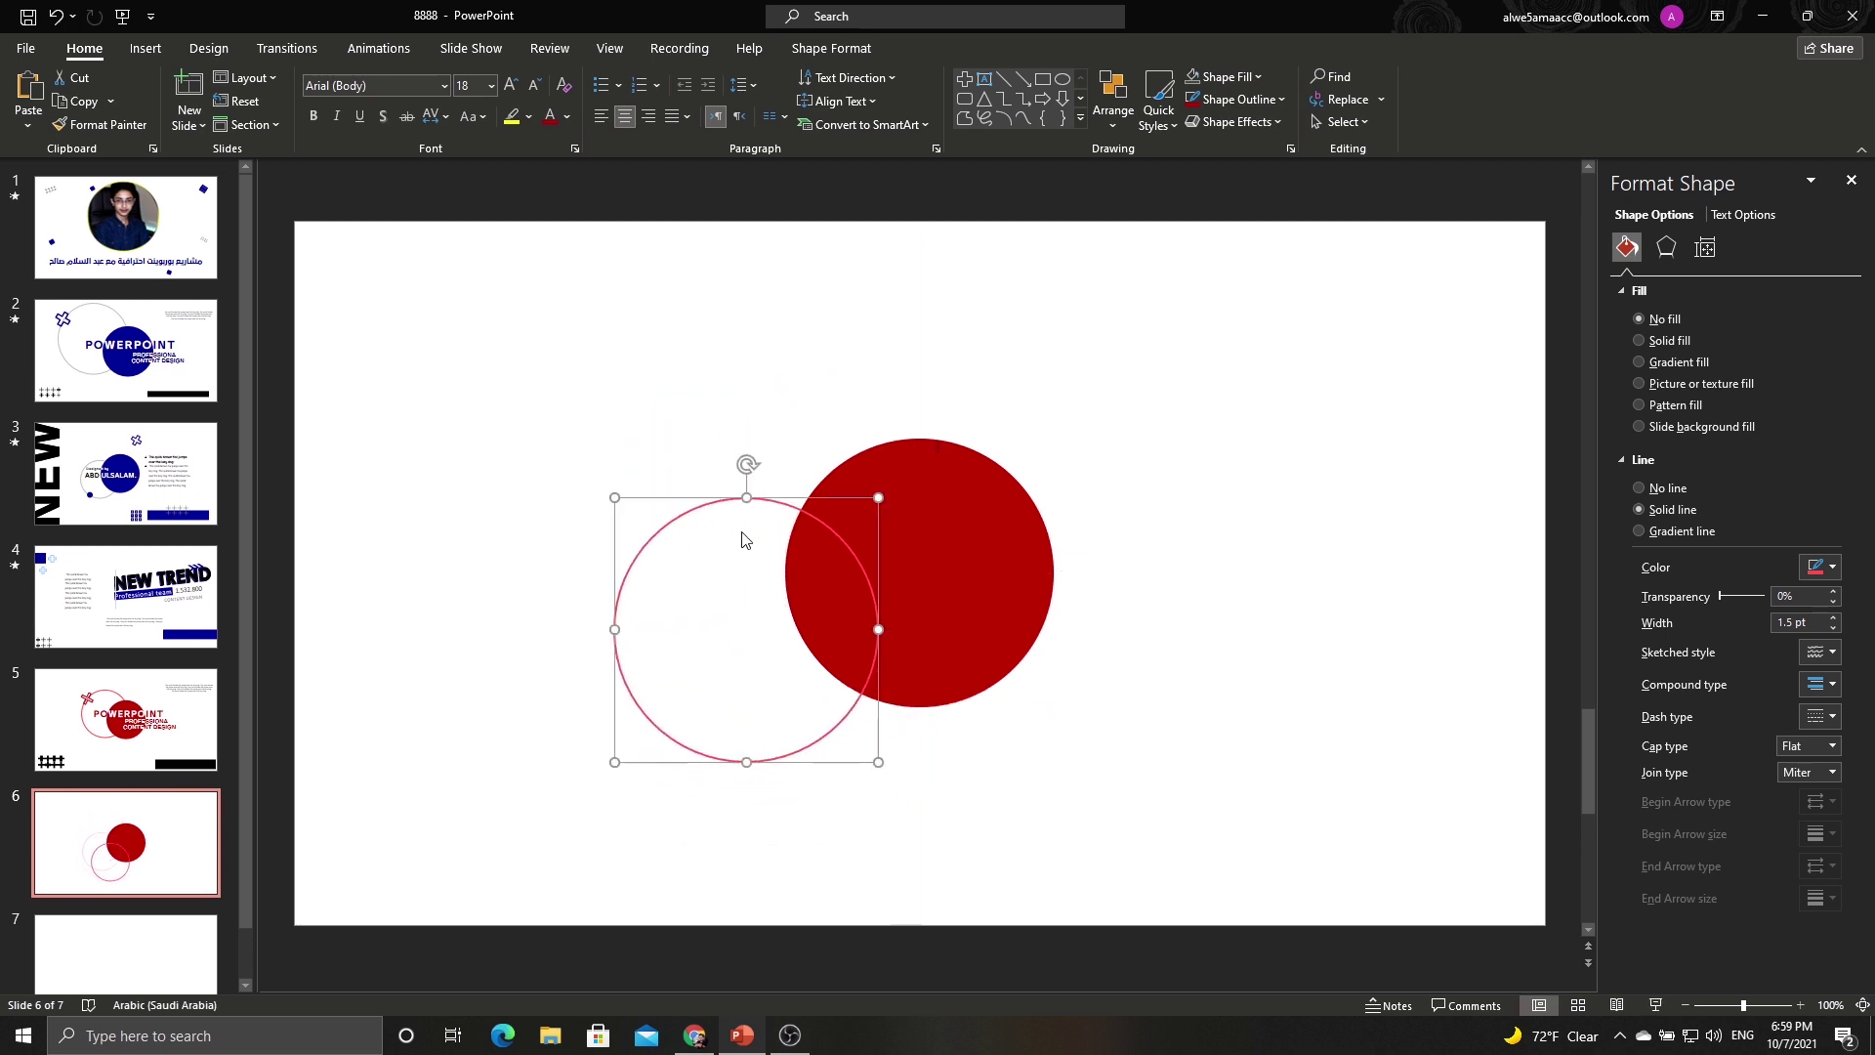
pyautogui.rightClick(758, 536)
pyautogui.click(699, 514)
pyautogui.rightClick(699, 515)
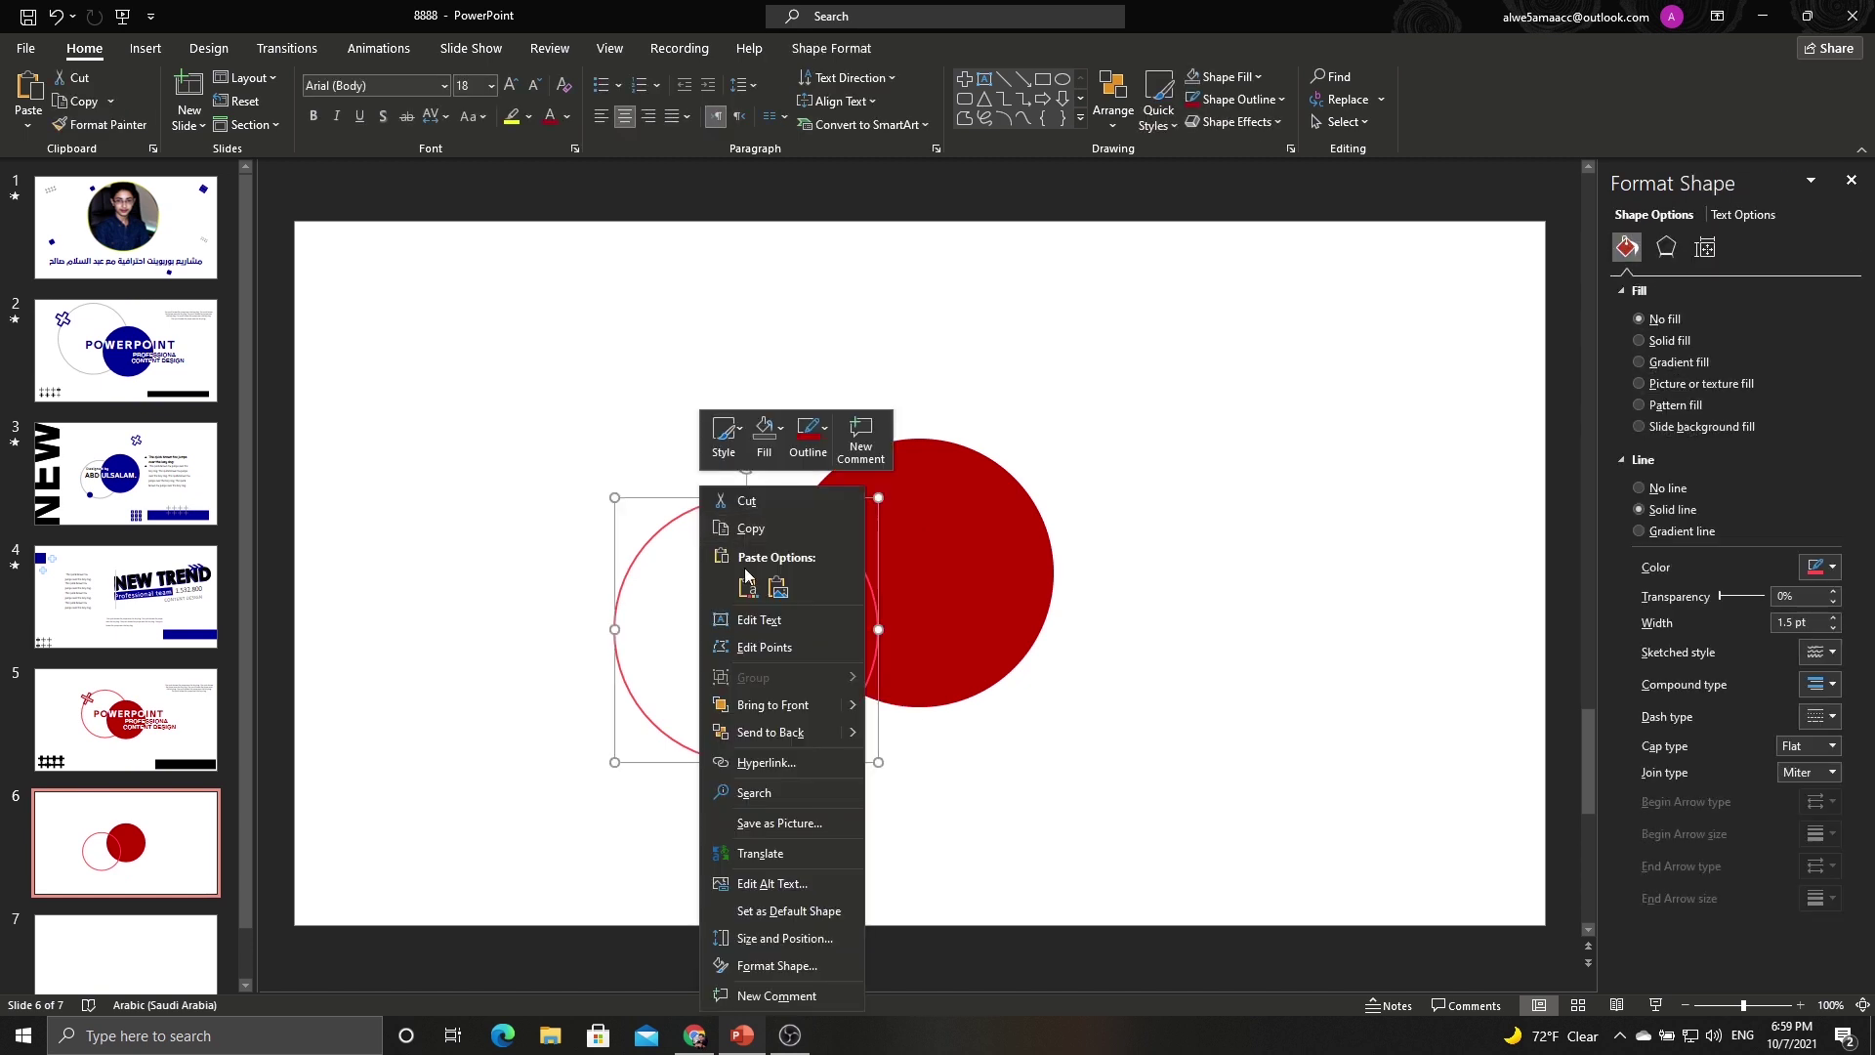
pyautogui.click(757, 734)
pyautogui.click(1010, 747)
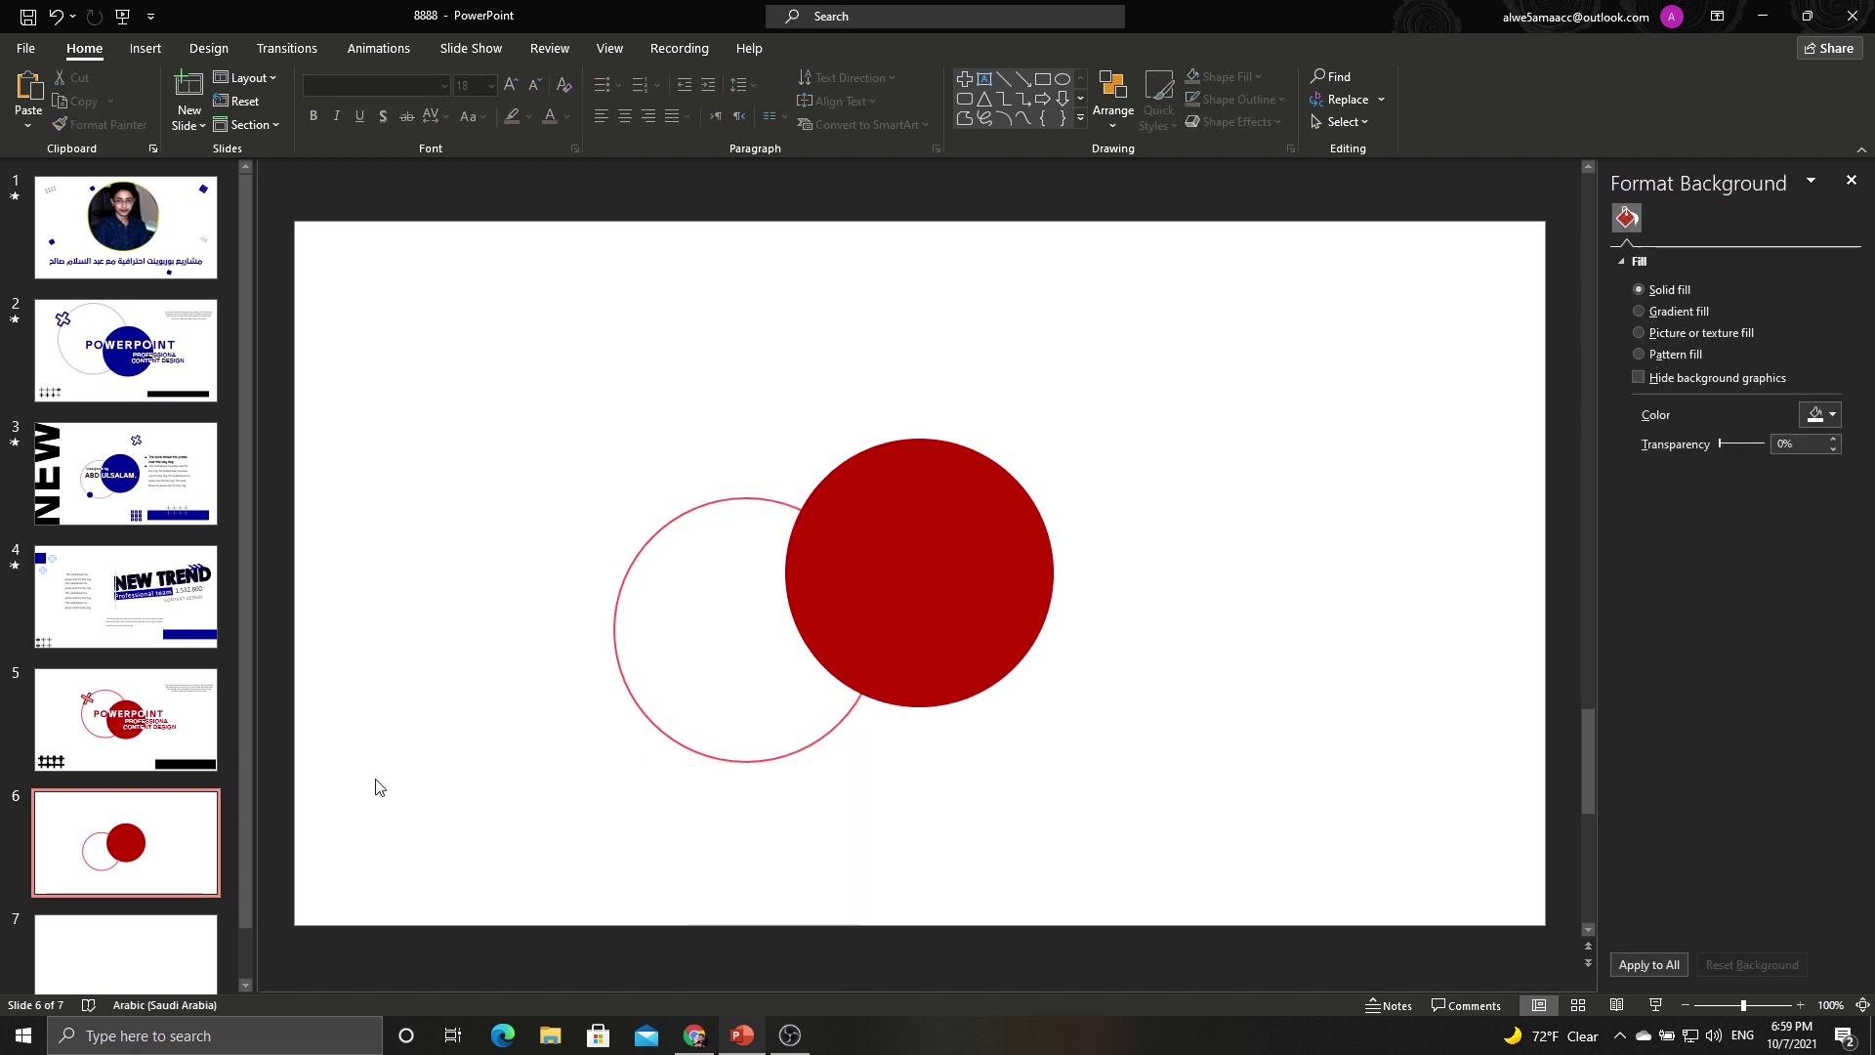
pyautogui.click(125, 720)
pyautogui.click(1223, 866)
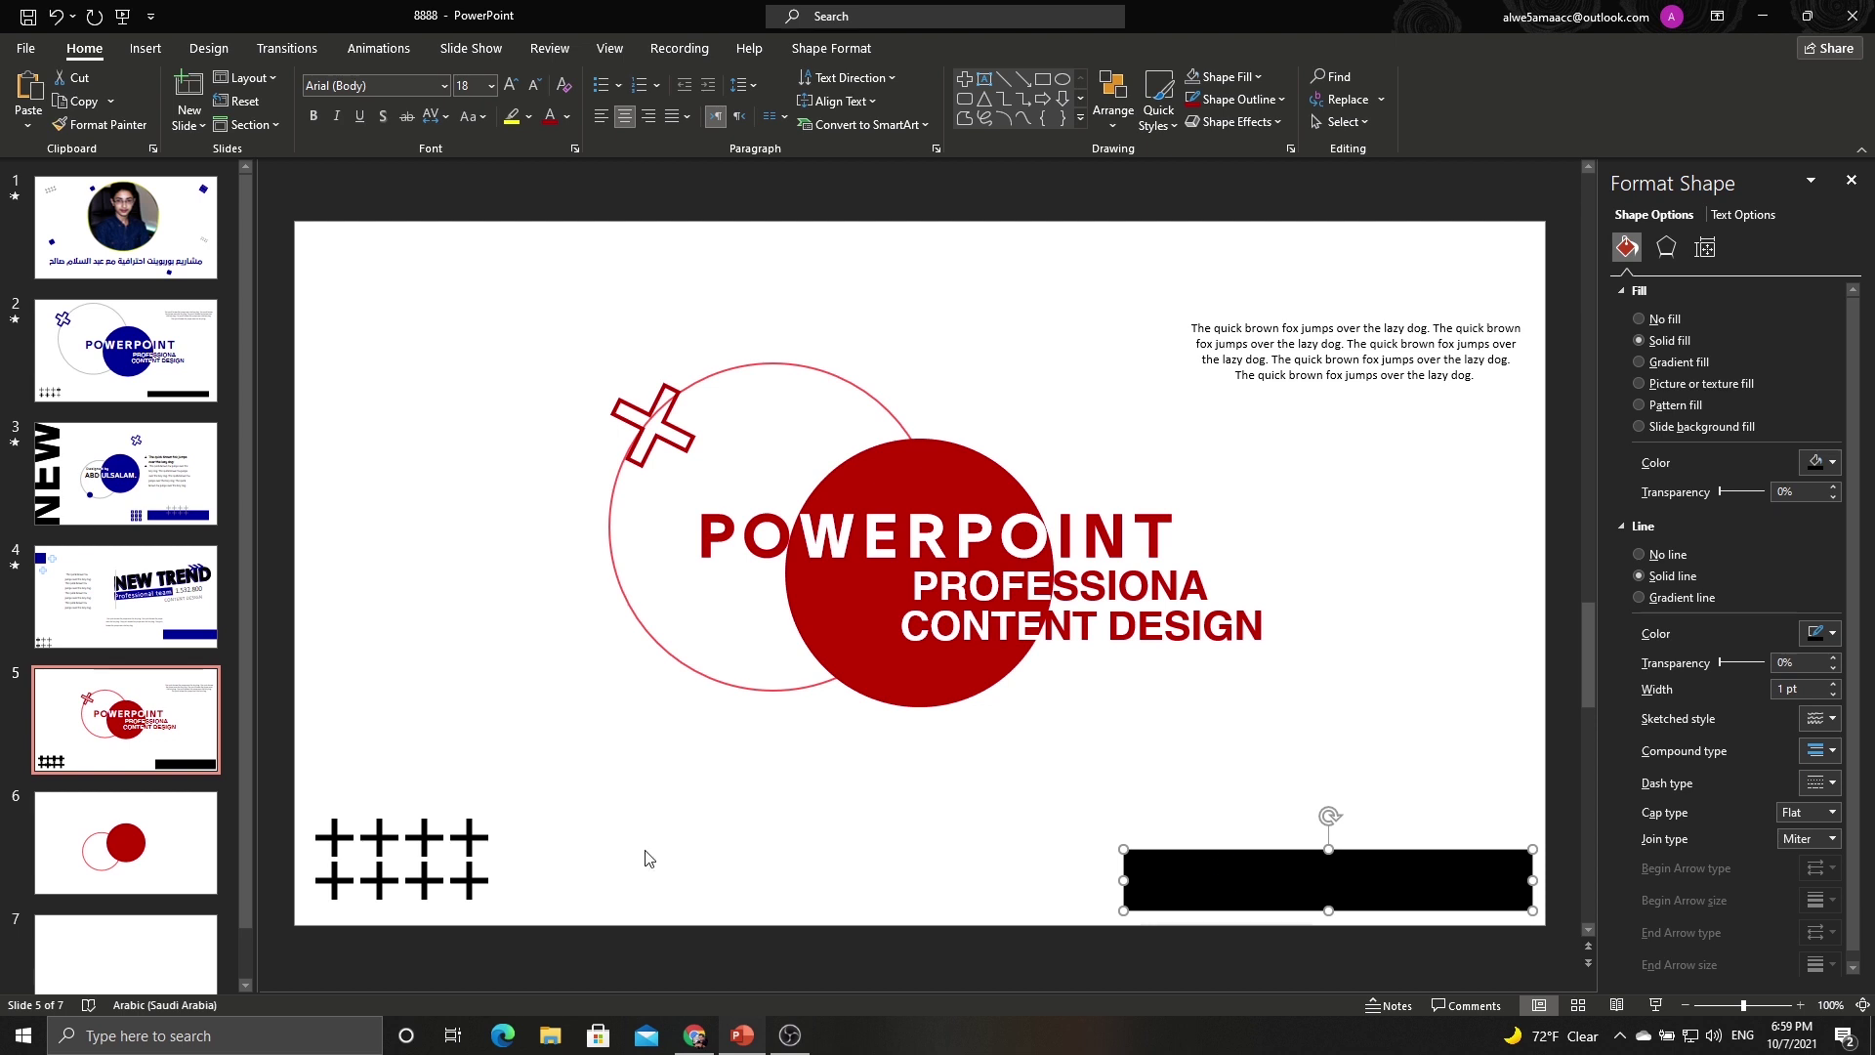
# Paste a copy of the black rectangle onto slide 6 and fill it Dark Red.
pyautogui.hotkey('ctrl', 'c')
pyautogui.press('pagedown')
pyautogui.hotkey('ctrl', 'v')
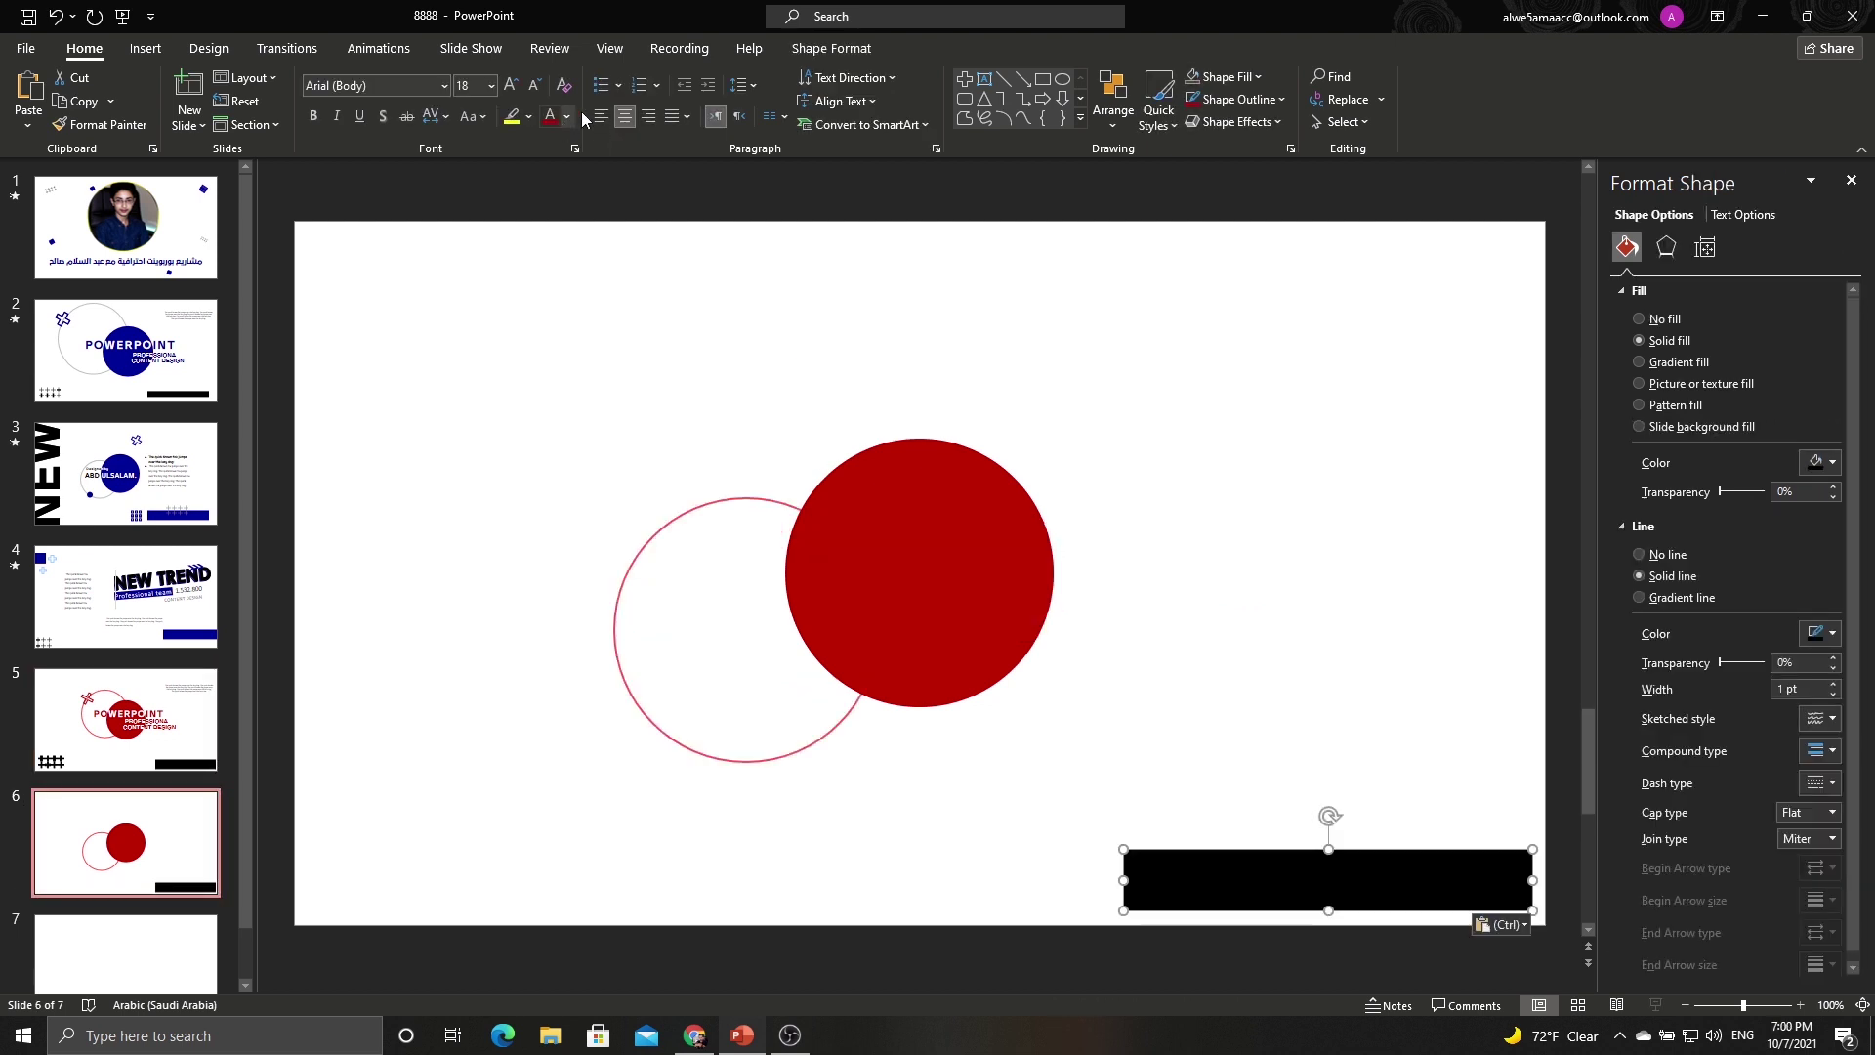
pyautogui.click(831, 48)
pyautogui.click(727, 76)
pyautogui.click(686, 260)
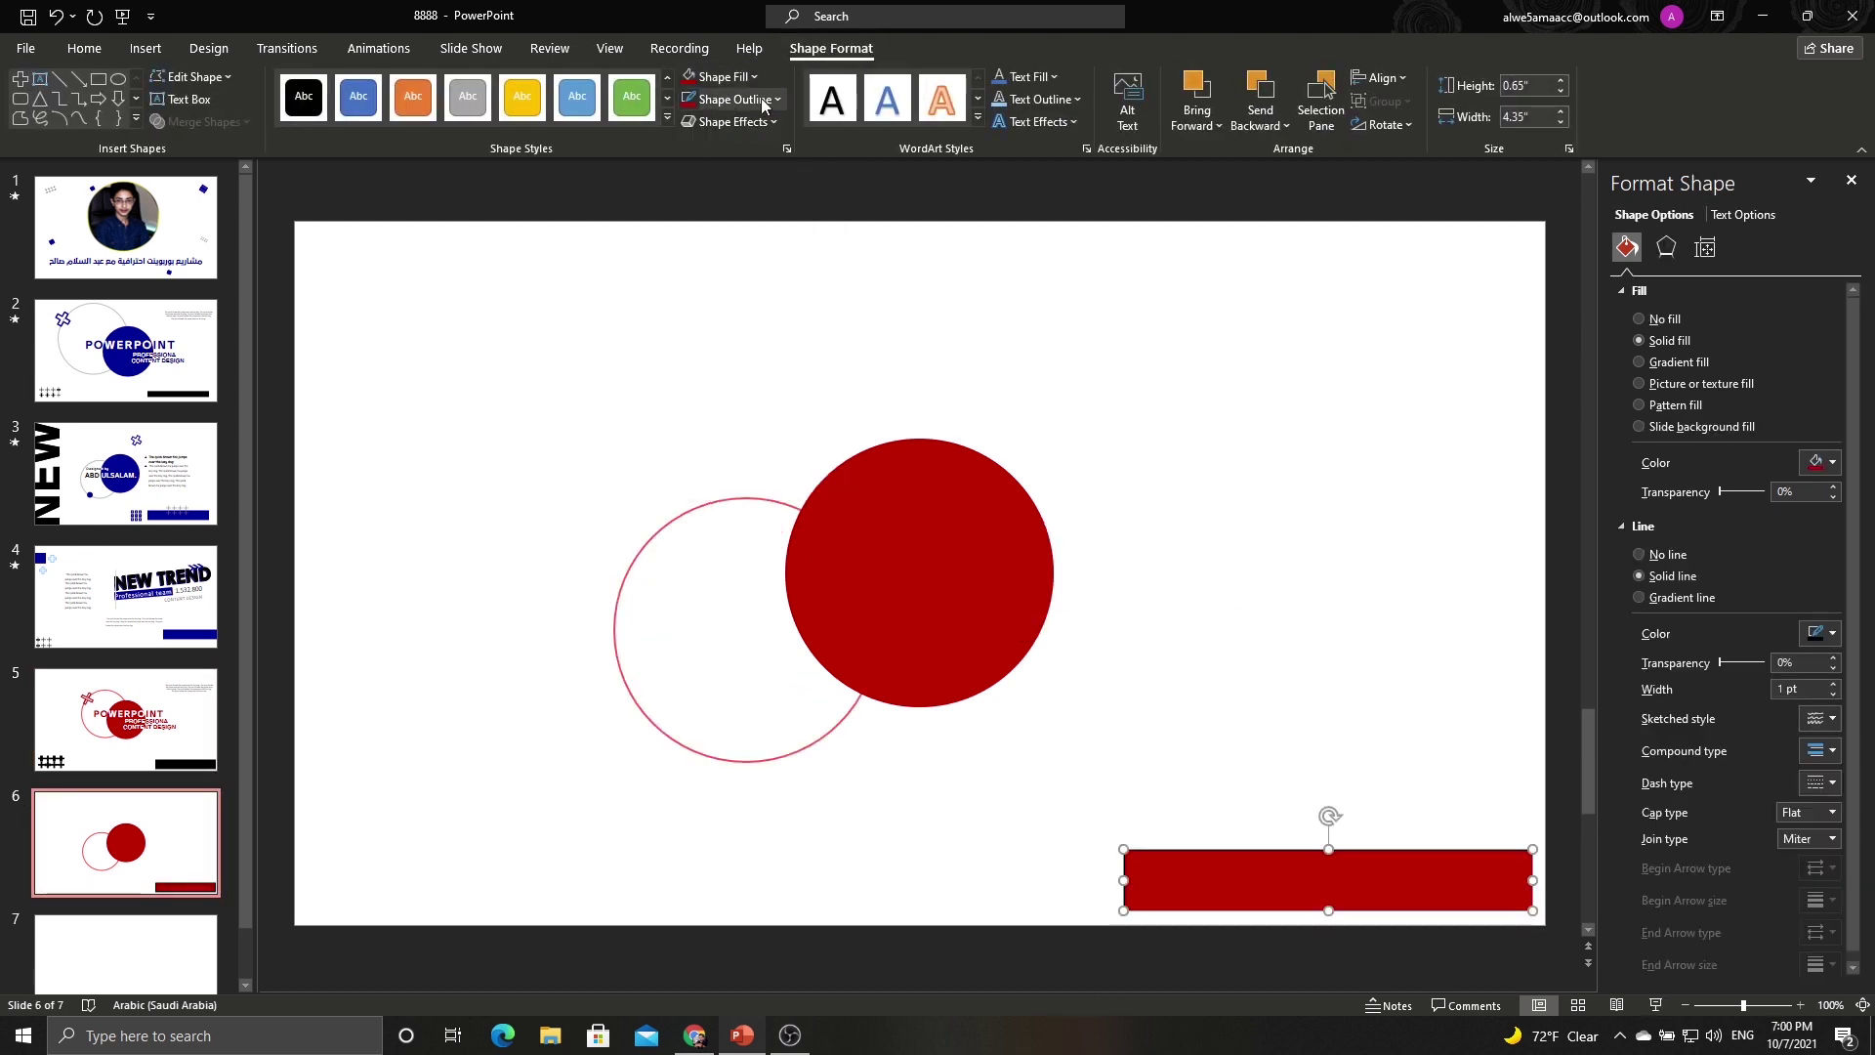
pyautogui.click(762, 99)
pyautogui.click(709, 362)
# Bring the plus-sign shape from slide 5 onto slide 6 and move it onto the red bar.
pyautogui.press('pageup')
pyautogui.click(429, 836)
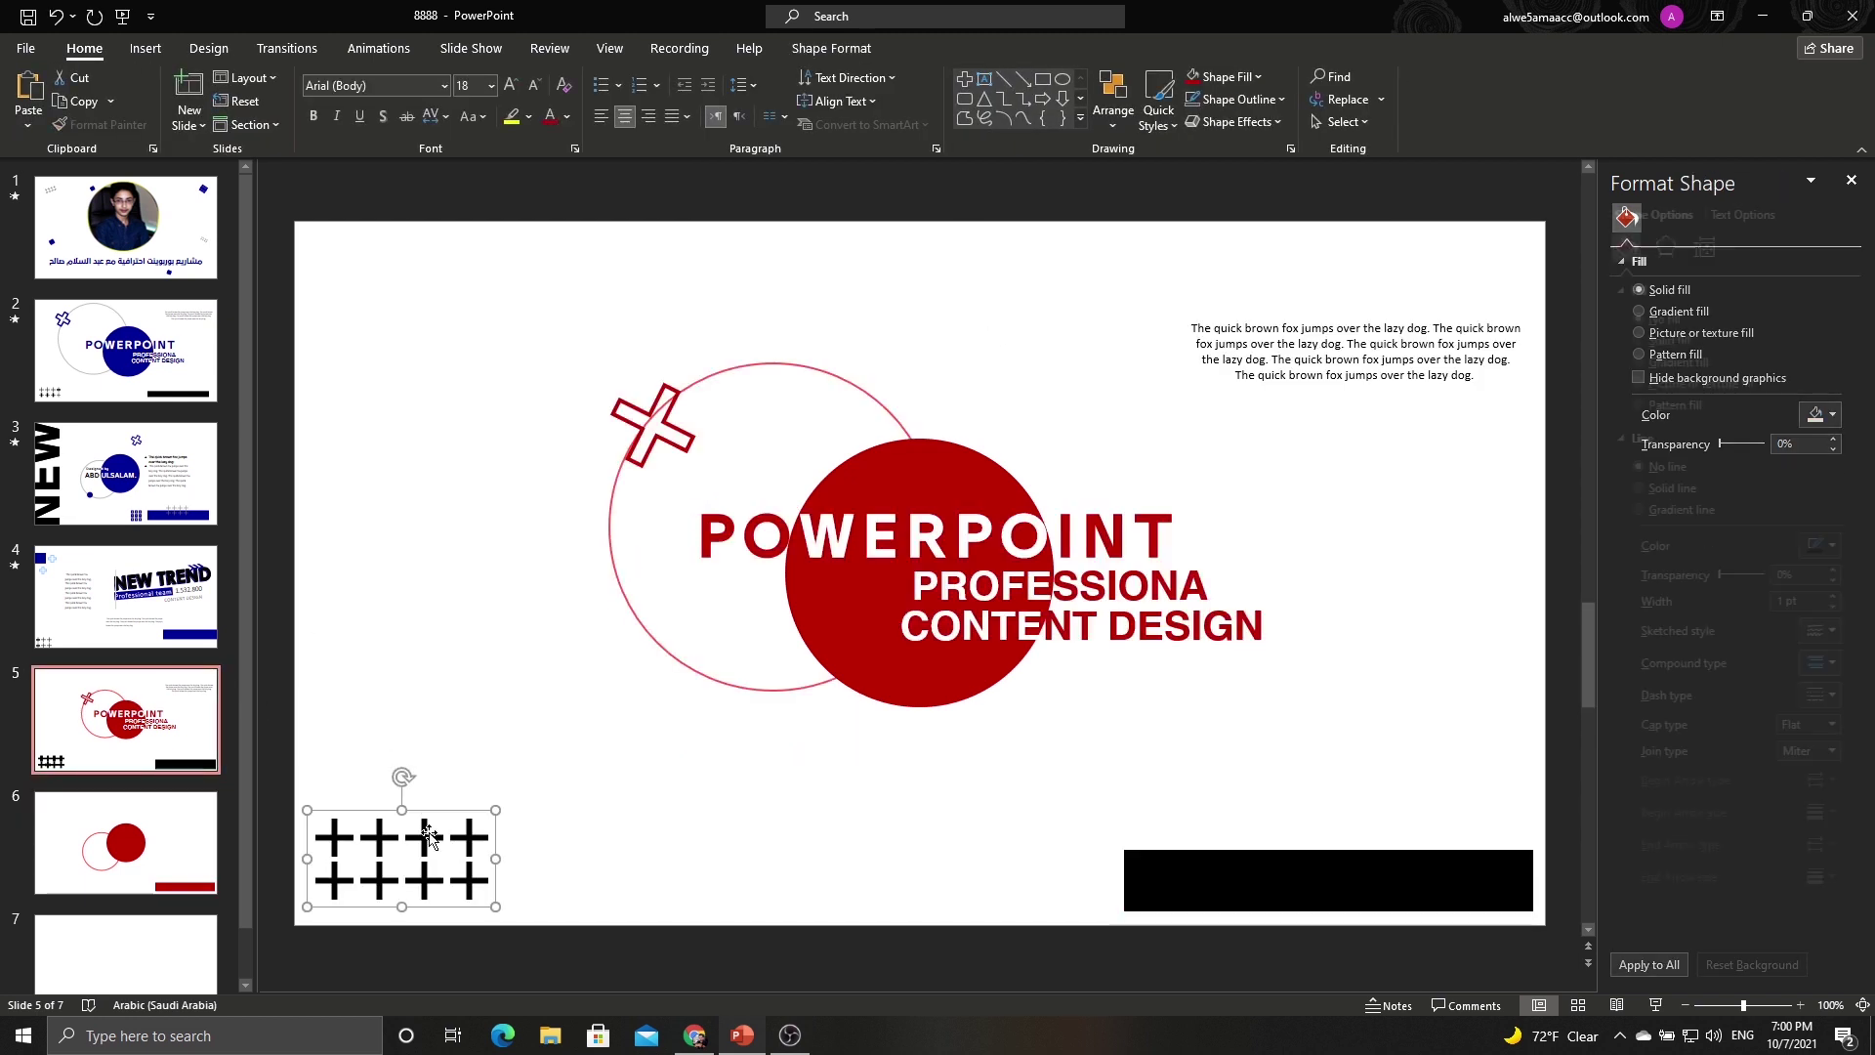
pyautogui.click(199, 863)
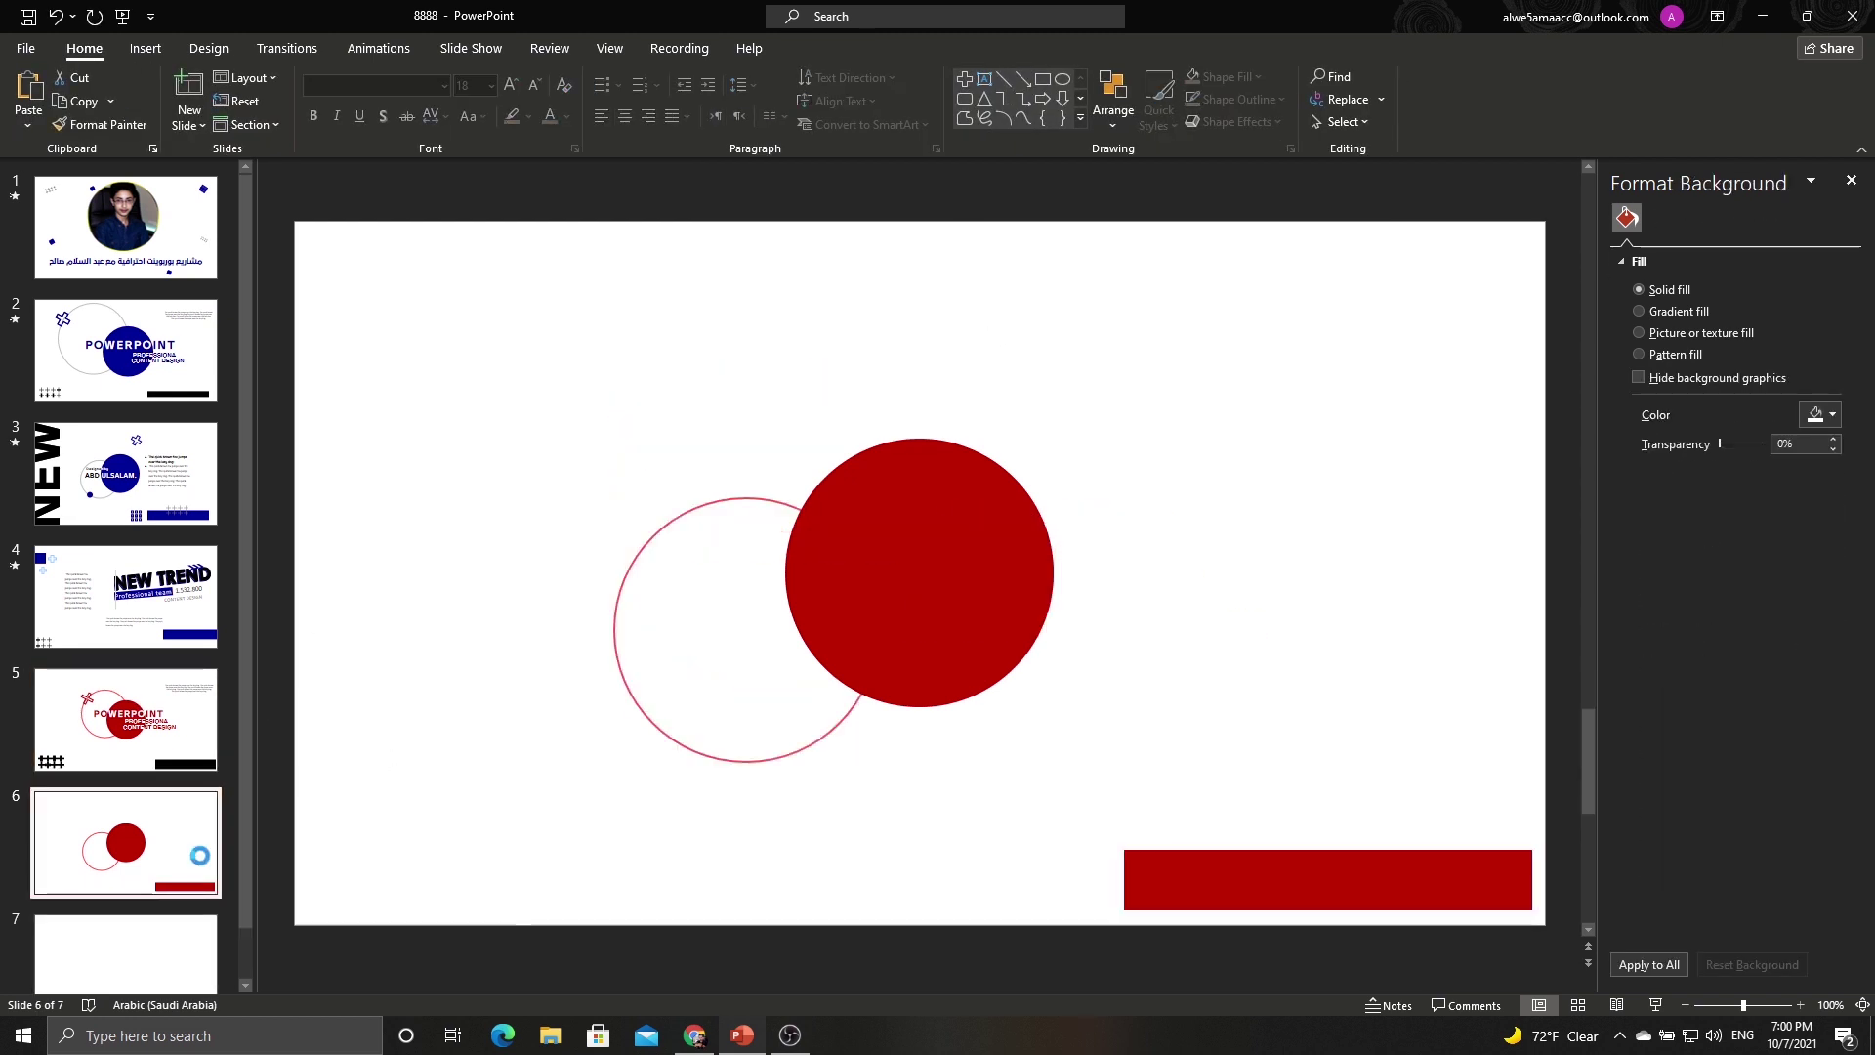
pyautogui.hotkey('ctrl', 'v')
pyautogui.click(469, 879)
pyautogui.click(468, 864)
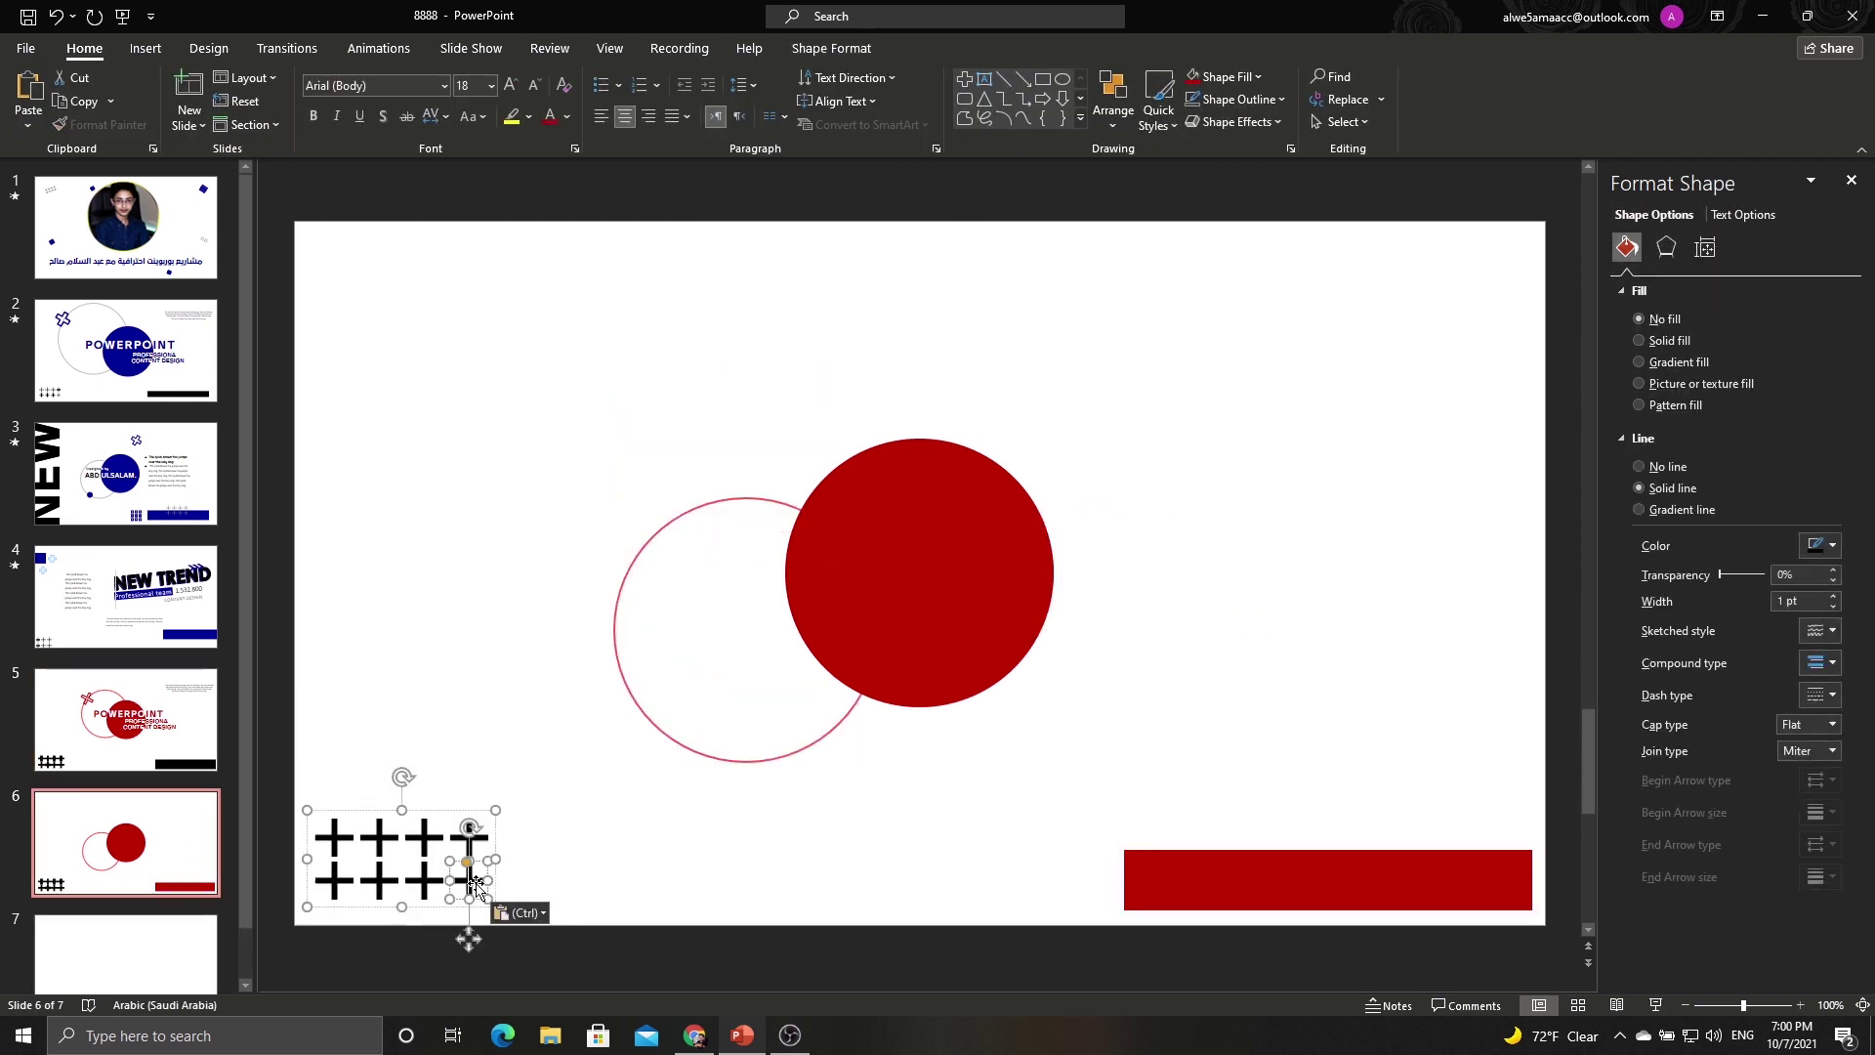
pyautogui.click(518, 852)
pyautogui.moveTo(463, 825); pyautogui.dragTo(1377, 803)
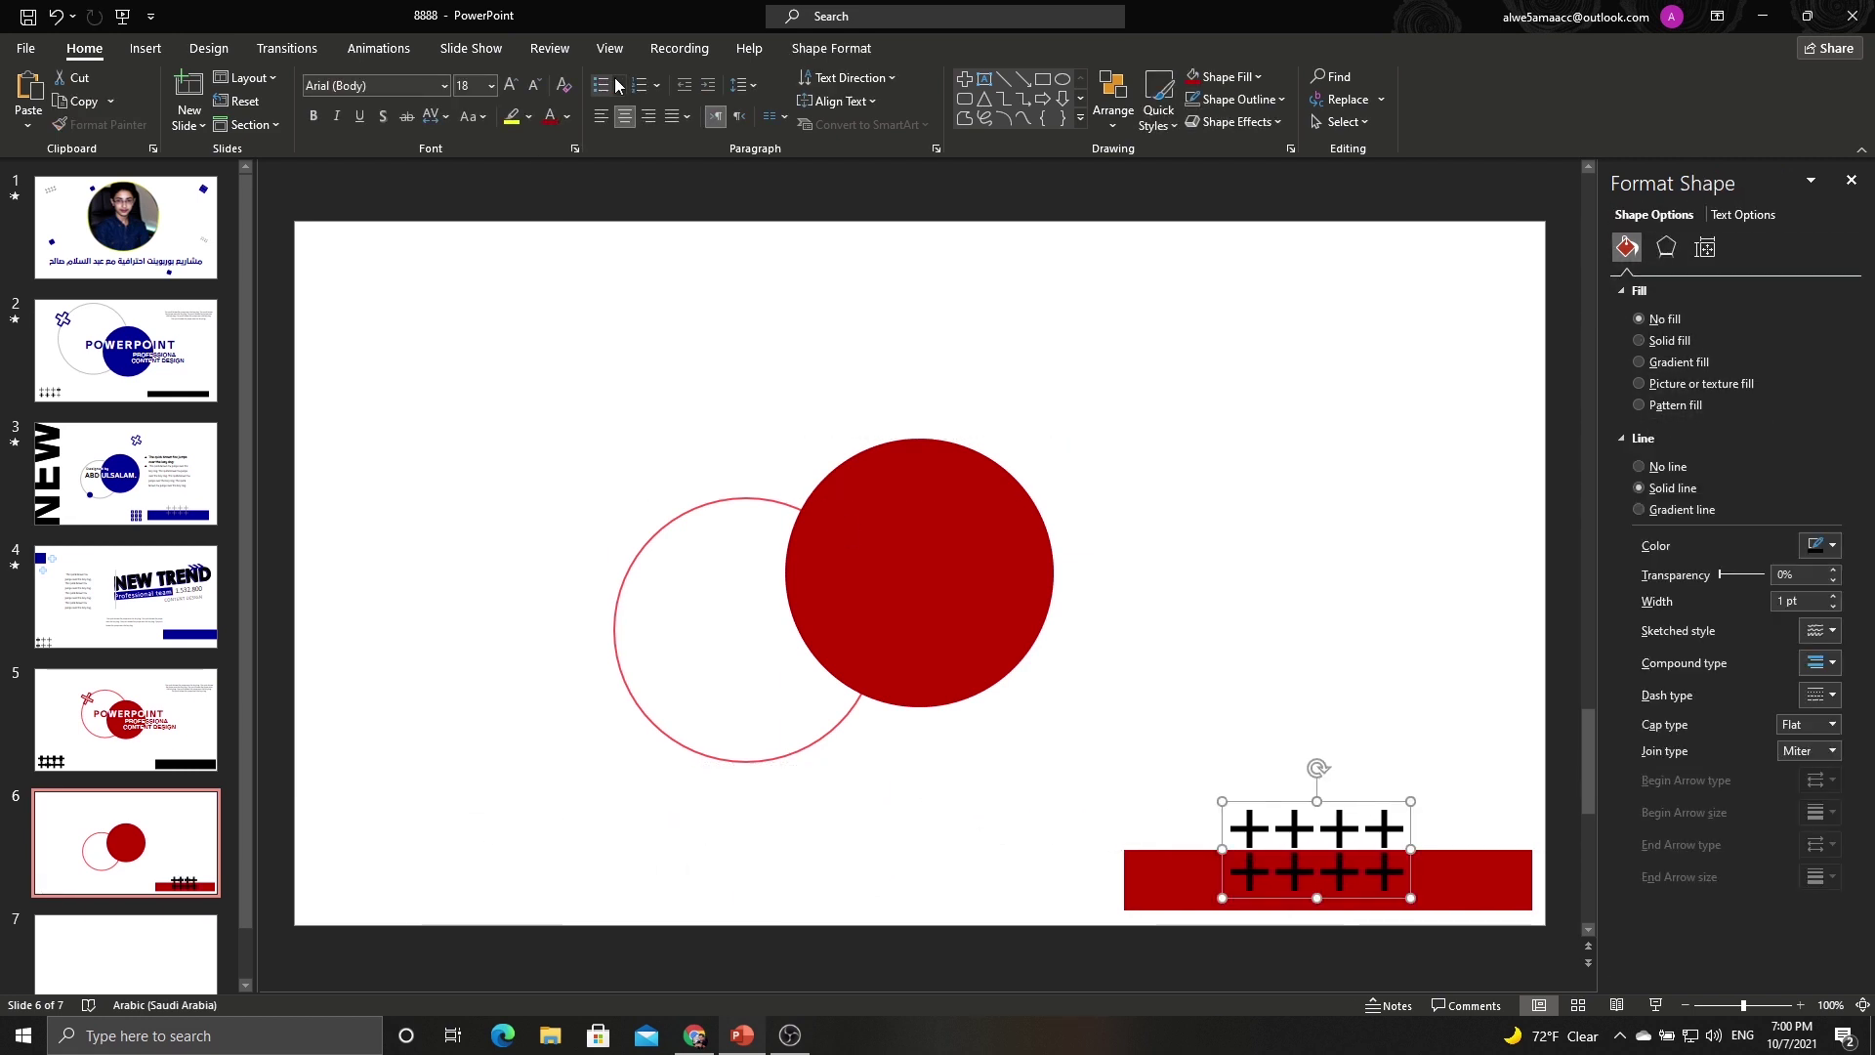
# Fill the plus signs light grey with no outline.
pyautogui.click(797, 51)
pyautogui.click(719, 77)
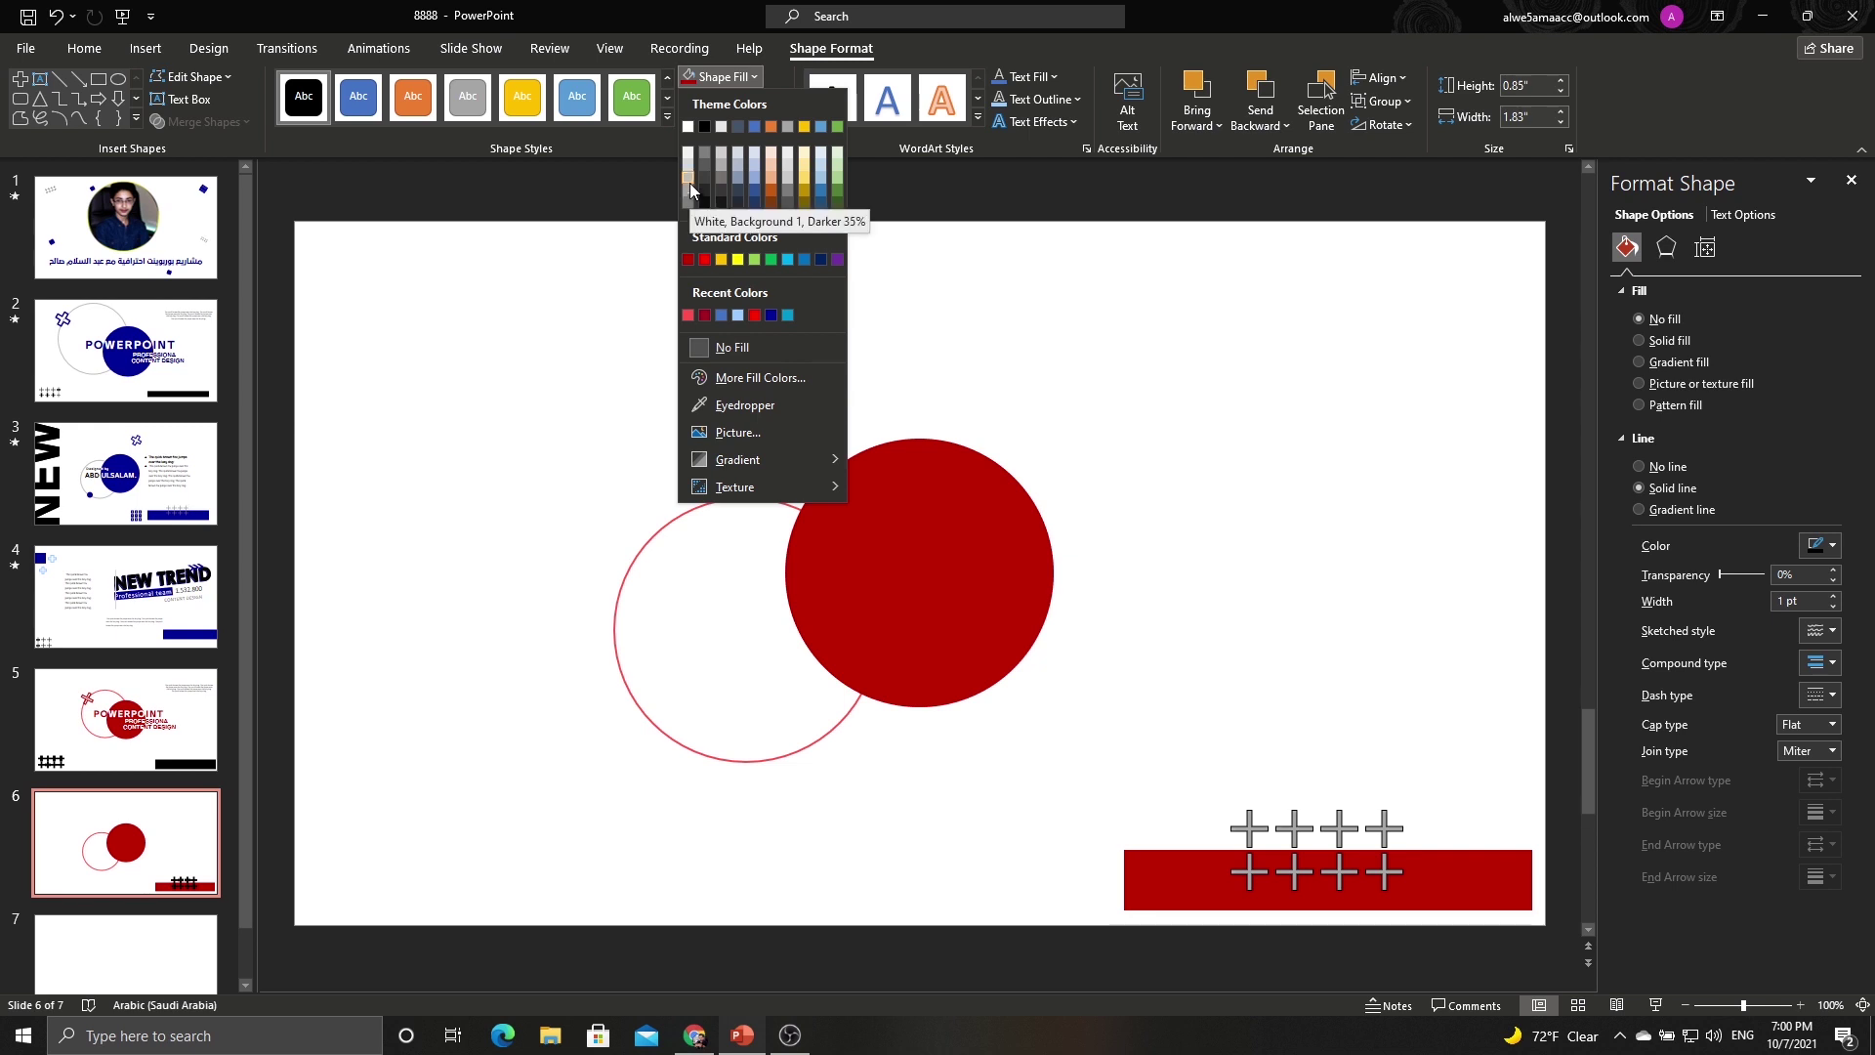
pyautogui.click(690, 183)
pyautogui.click(732, 99)
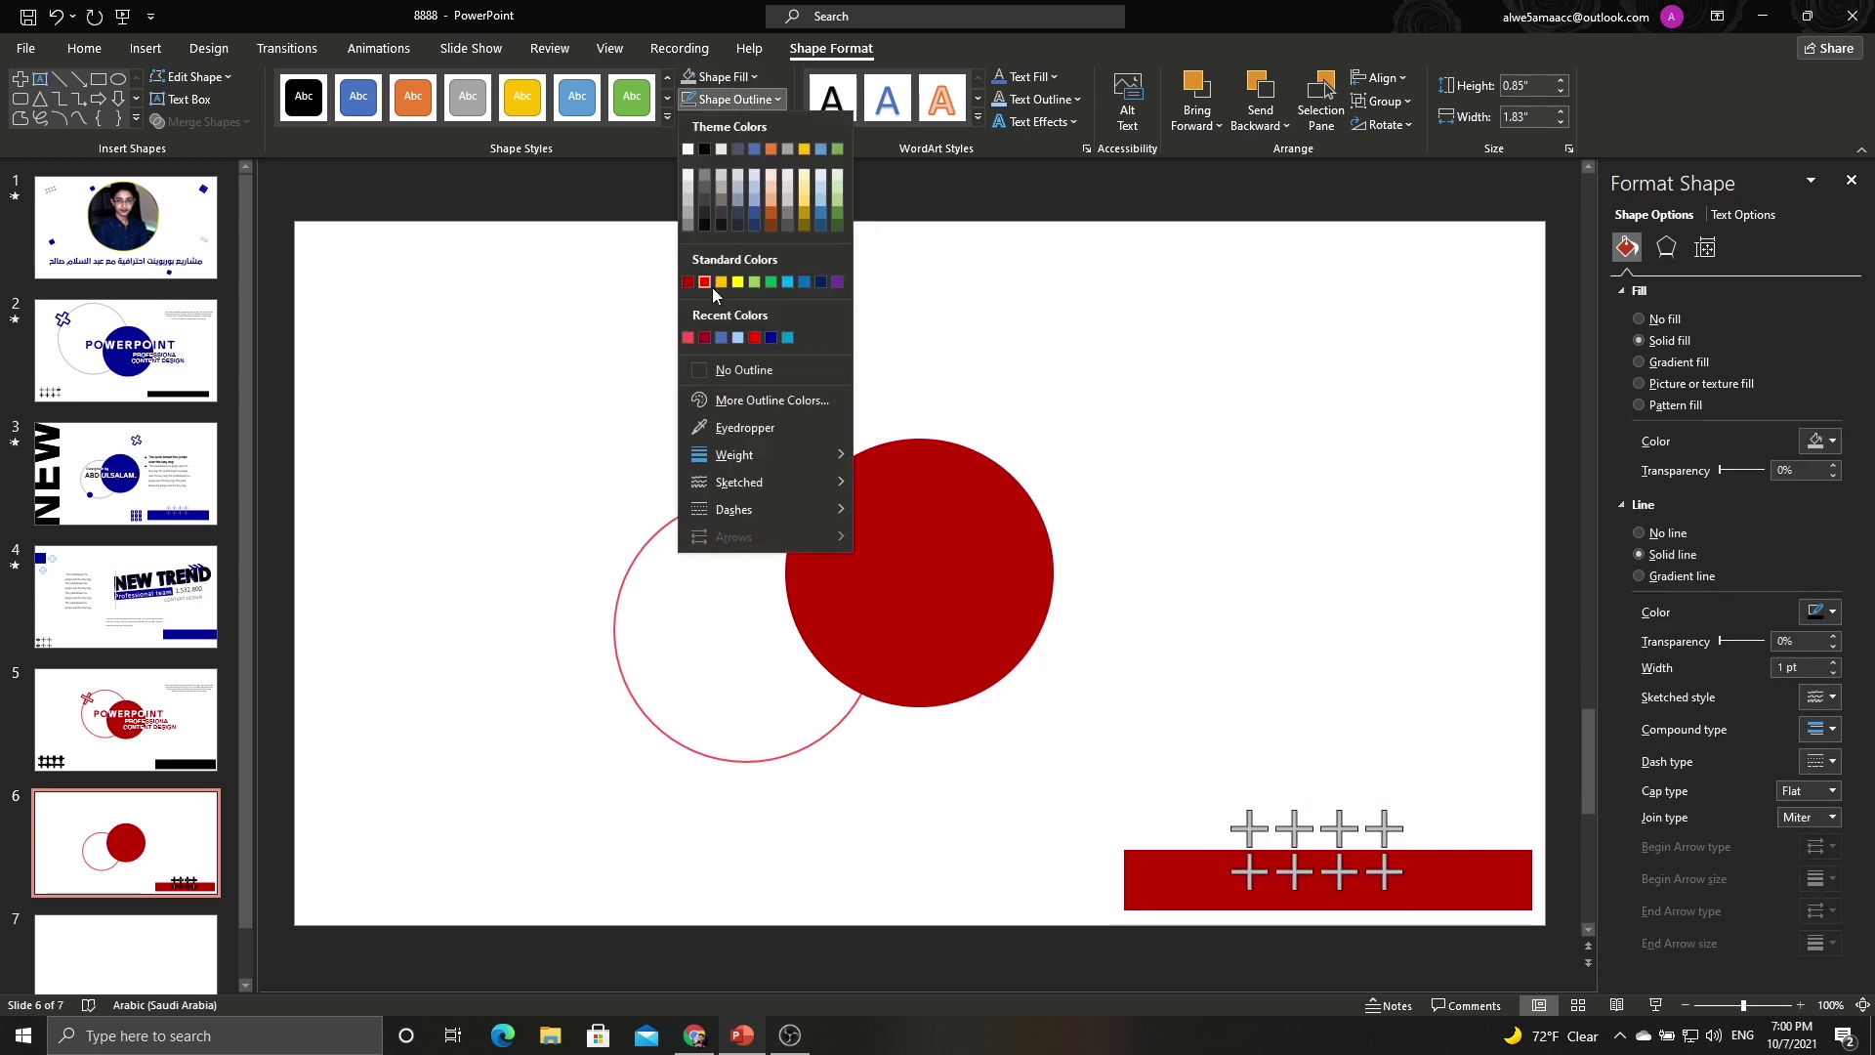
pyautogui.click(712, 369)
pyautogui.click(866, 313)
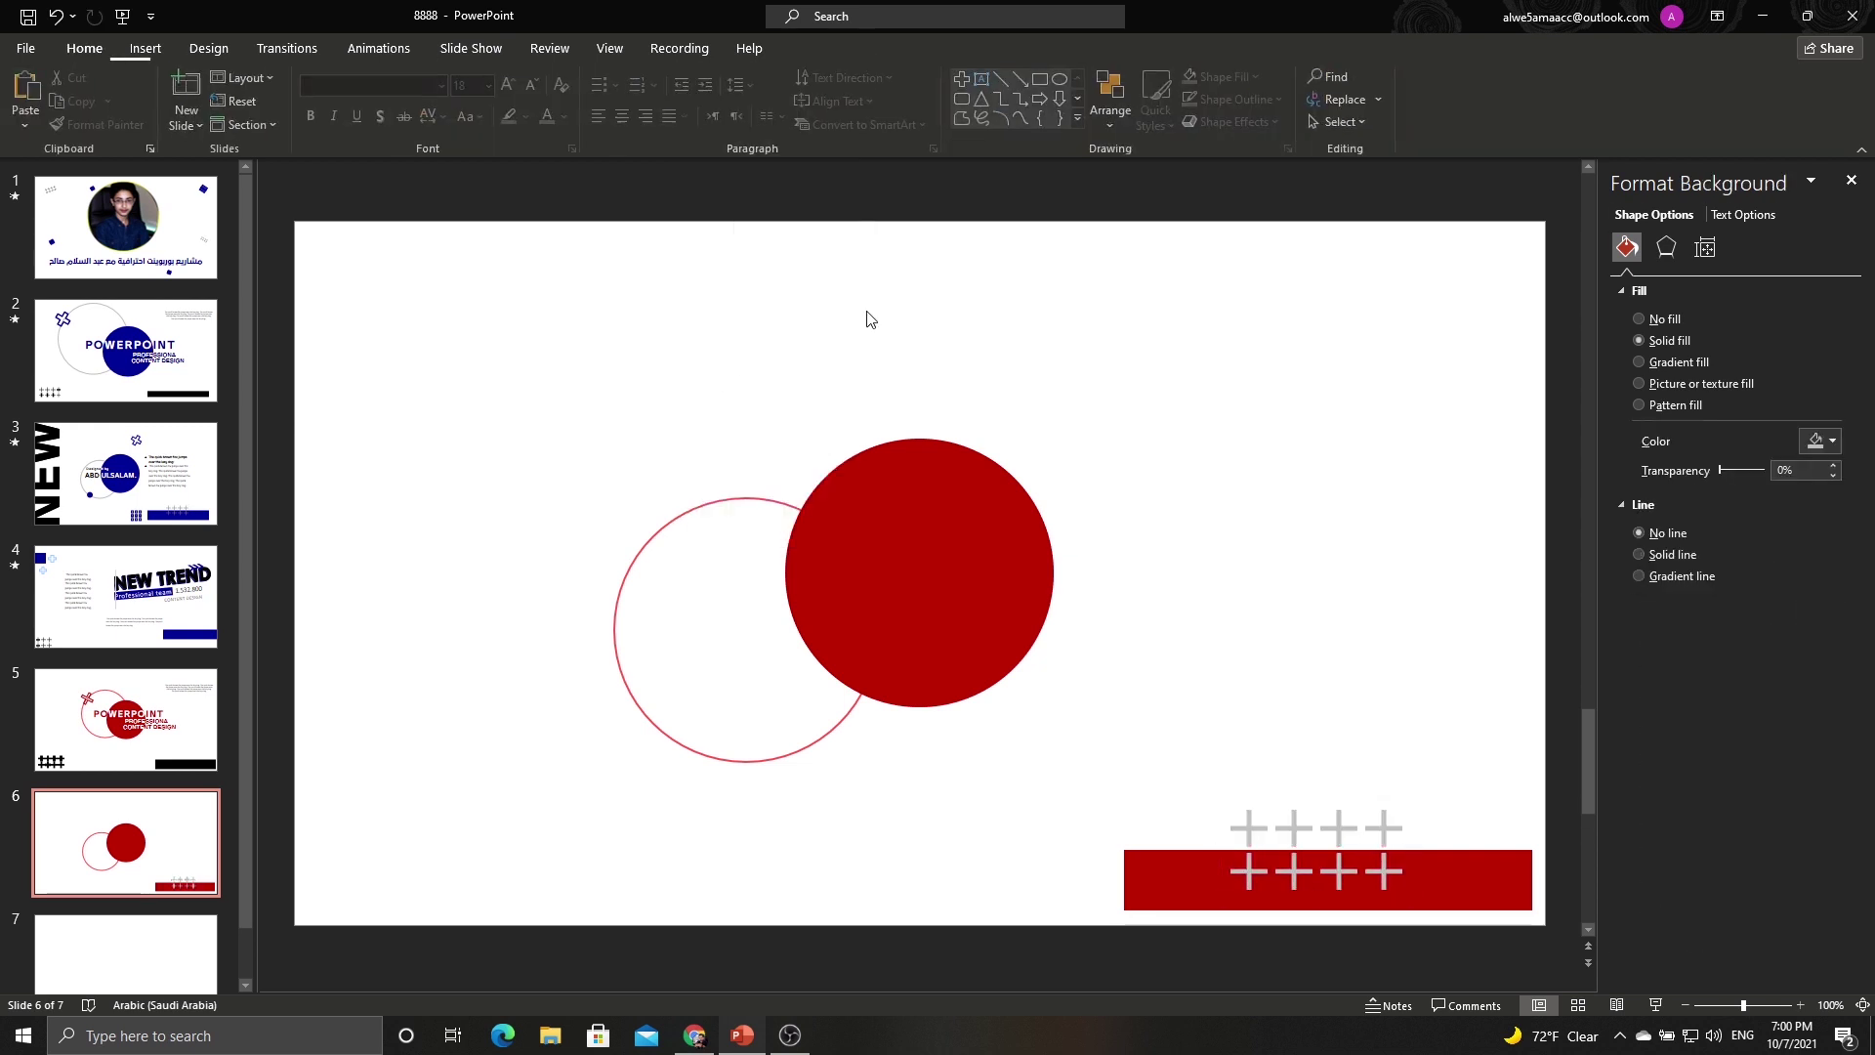
# Draw a small rectangle and duplicate it into a three-by-three grid of squares.
pyautogui.click(162, 48)
pyautogui.click(314, 92)
pyautogui.click(382, 179)
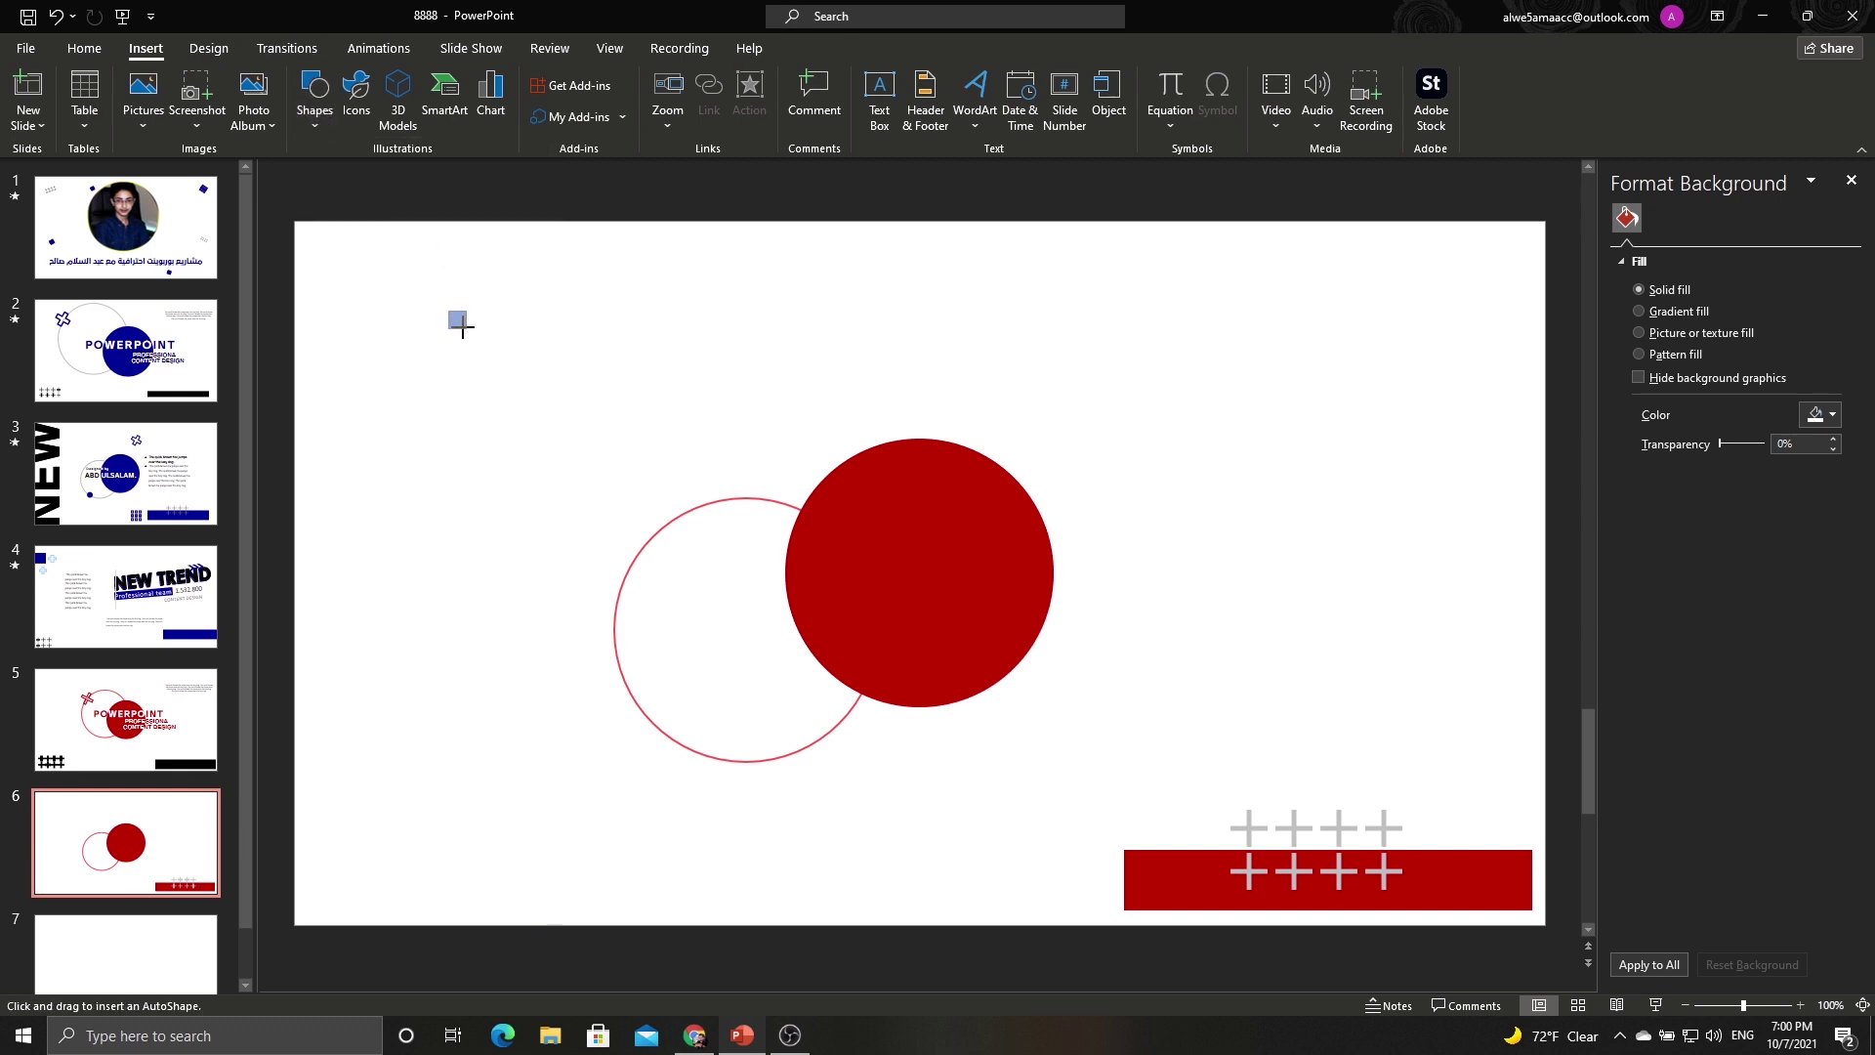
pyautogui.moveTo(463, 327); pyautogui.dragTo(518, 450)
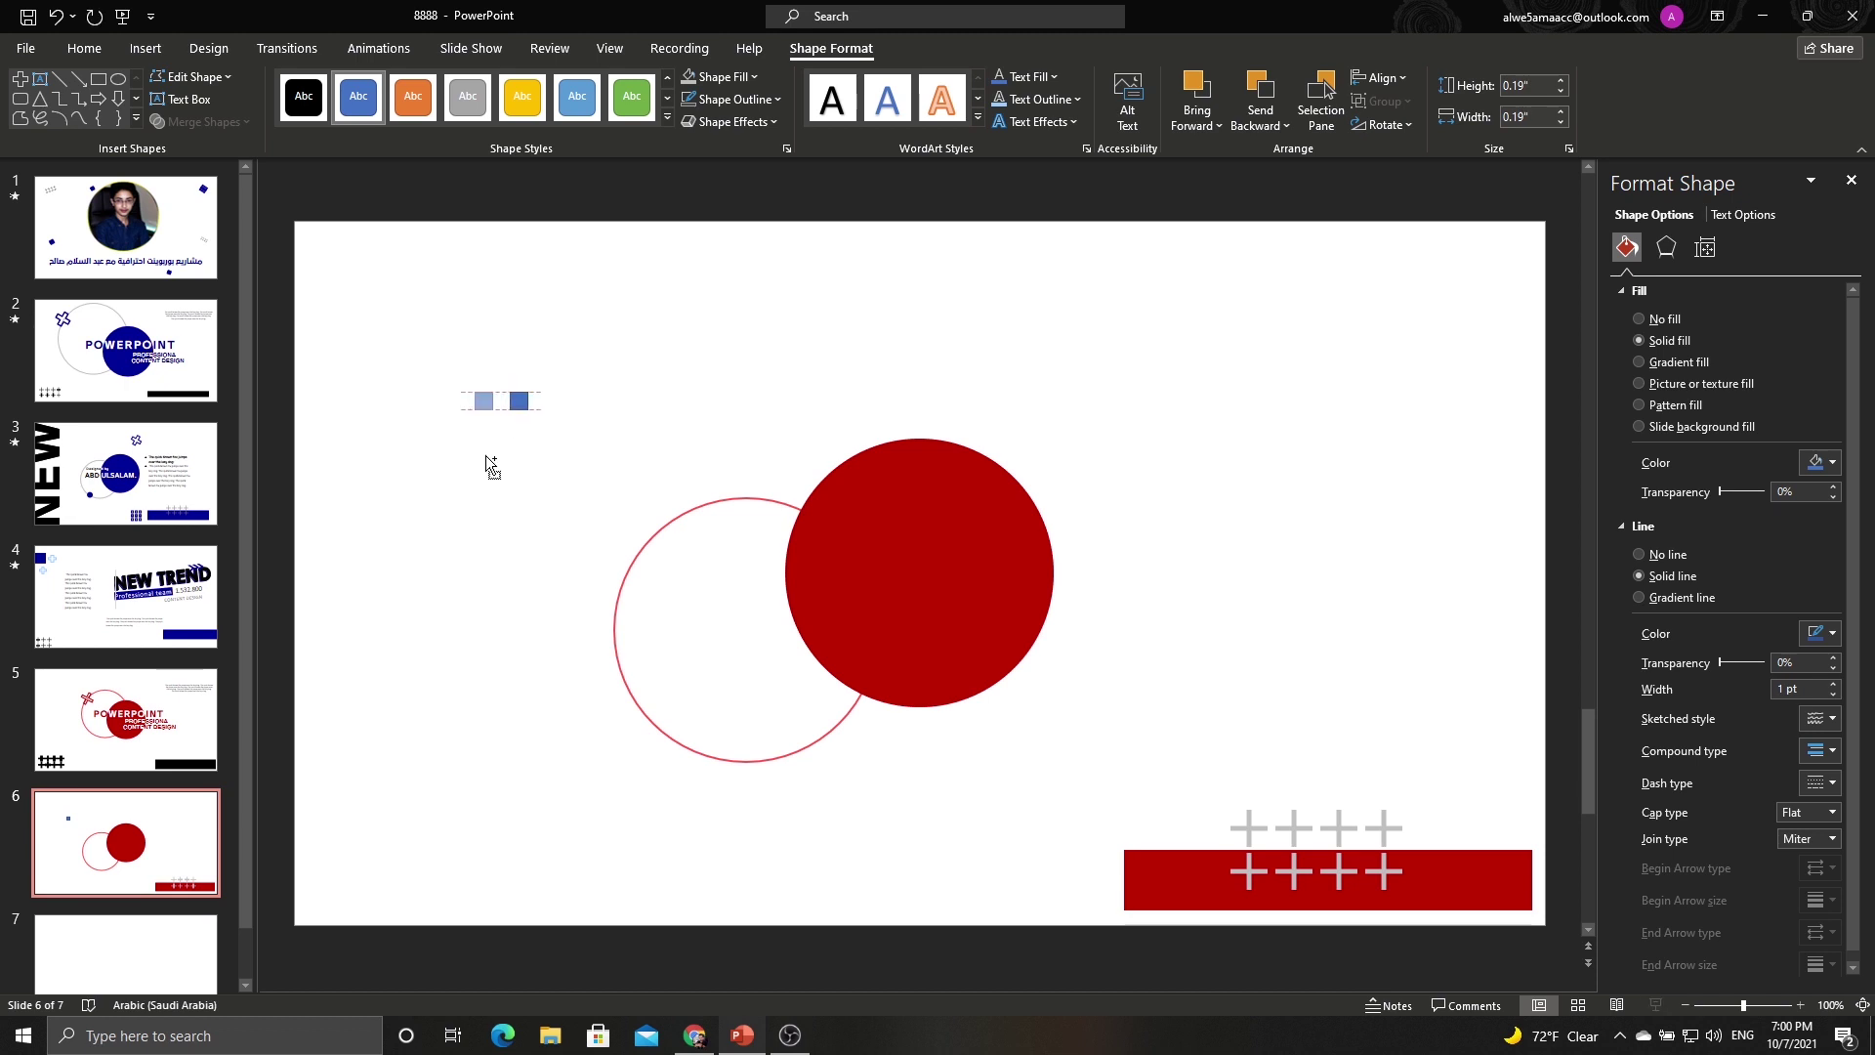
pyautogui.moveTo(520, 451)
pyautogui.mouseDown()
pyautogui.moveTo(455, 449)
pyautogui.moveTo(466, 493)
pyautogui.moveTo(453, 481)
pyautogui.moveTo(518, 482)
pyautogui.moveTo(514, 510)
pyautogui.mouseUp()
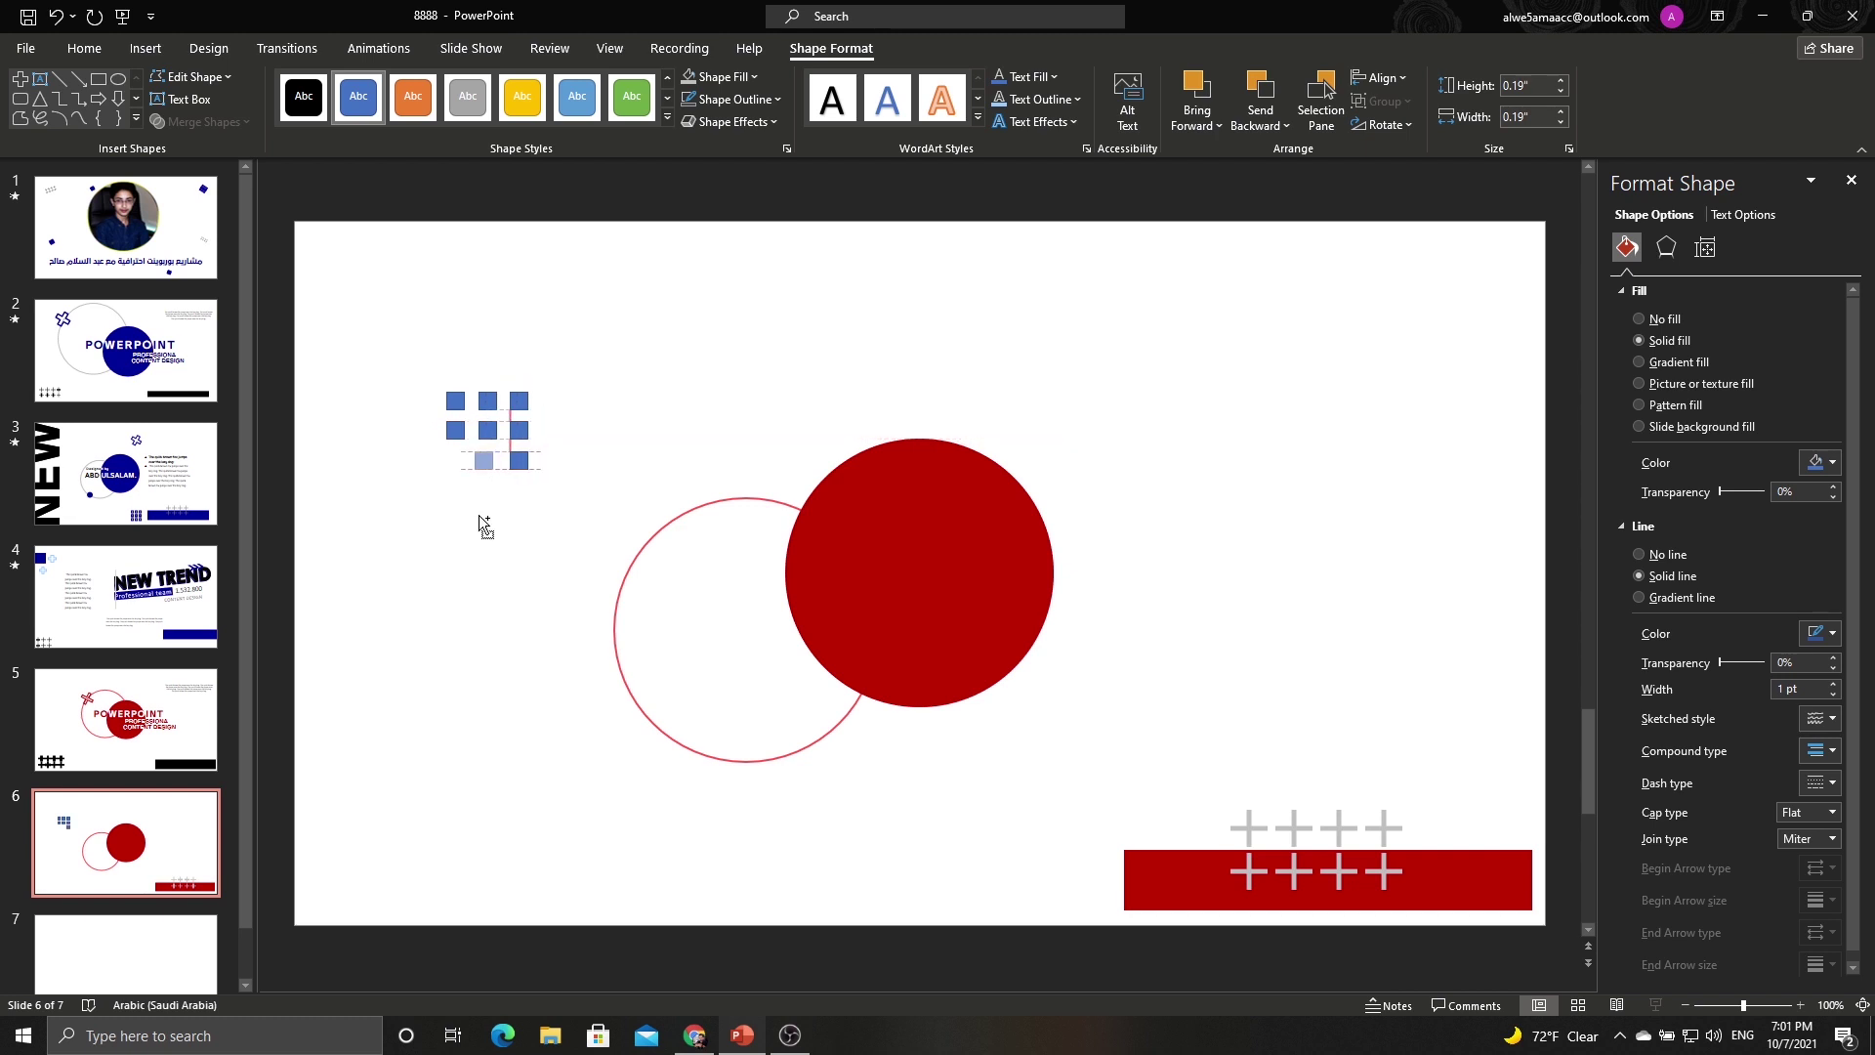
pyautogui.moveTo(478, 513); pyautogui.dragTo(449, 517)
# Group the nine squares, fill them dark red left of the red bar, and raise the plus signs.
pyautogui.moveTo(404, 334); pyautogui.dragTo(563, 507)
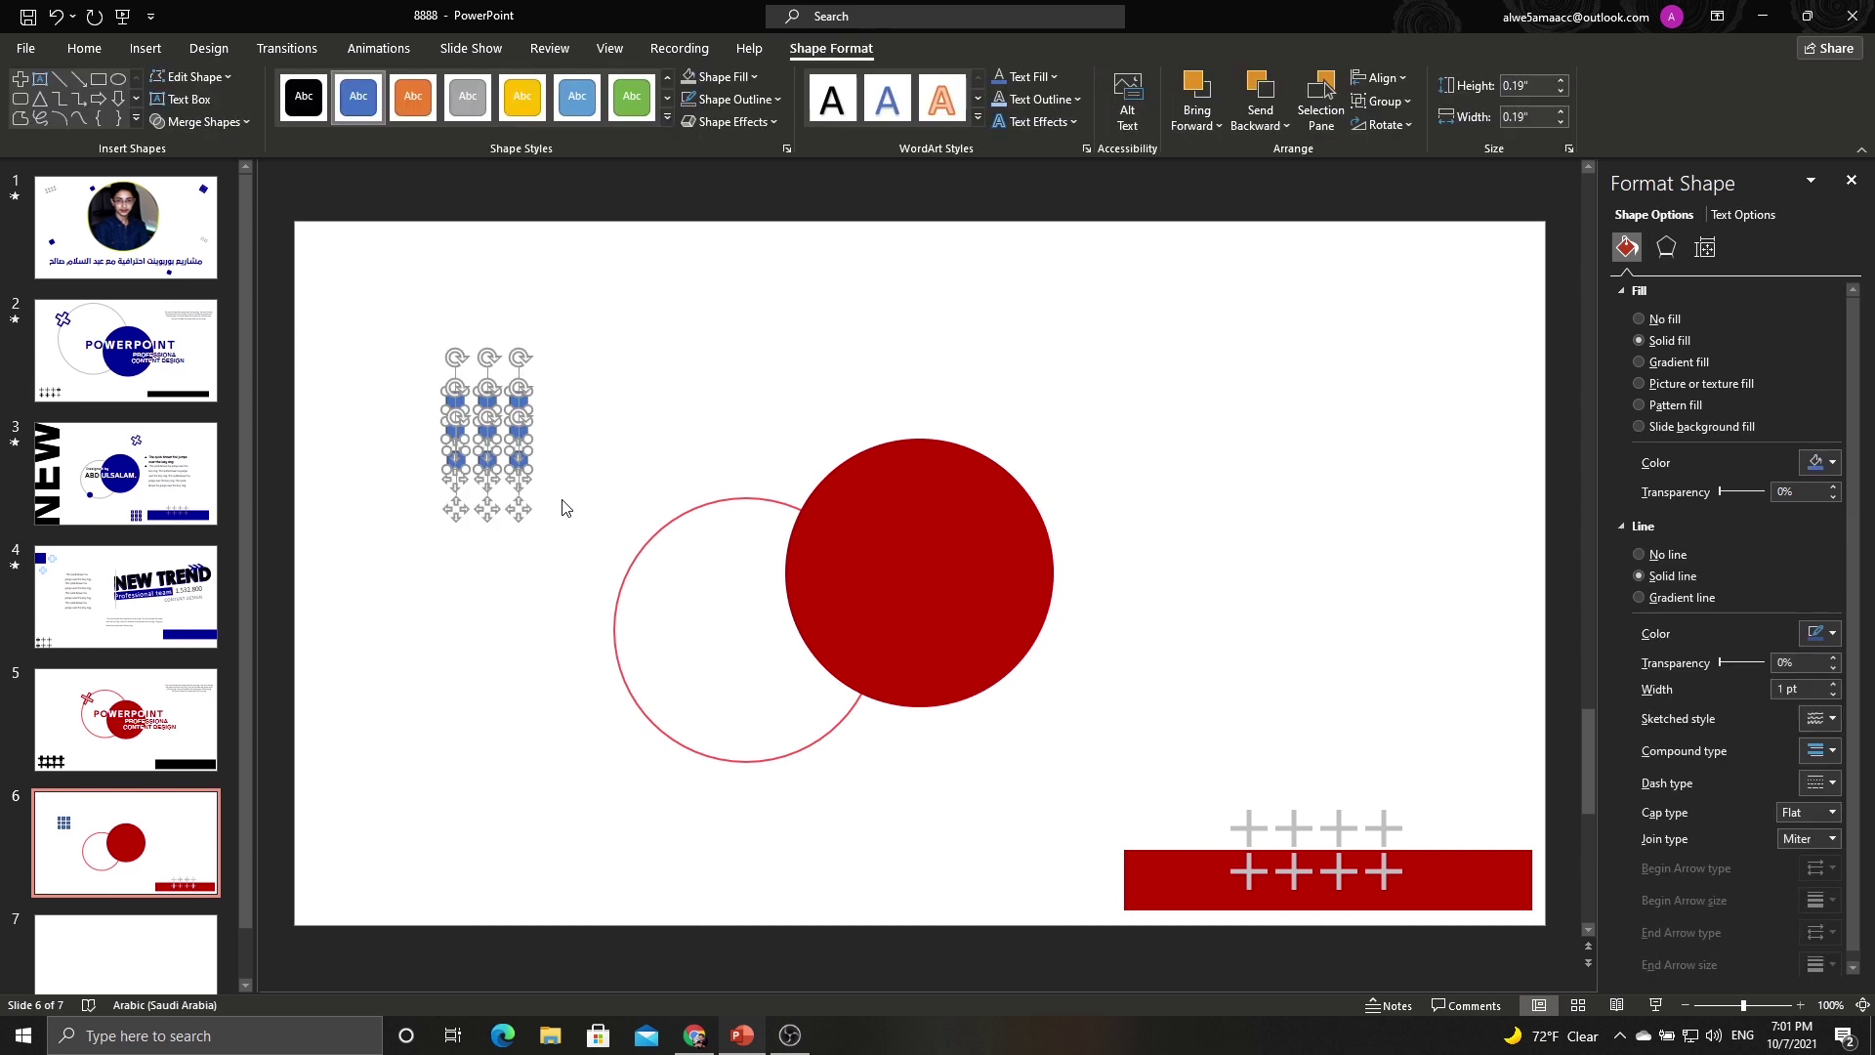
pyautogui.hotkey('ctrl', 'g')
pyautogui.moveTo(523, 398)
pyautogui.mouseDown()
pyautogui.moveTo(1074, 835)
pyautogui.moveTo(1057, 868)
pyautogui.mouseUp()
pyautogui.click(754, 78)
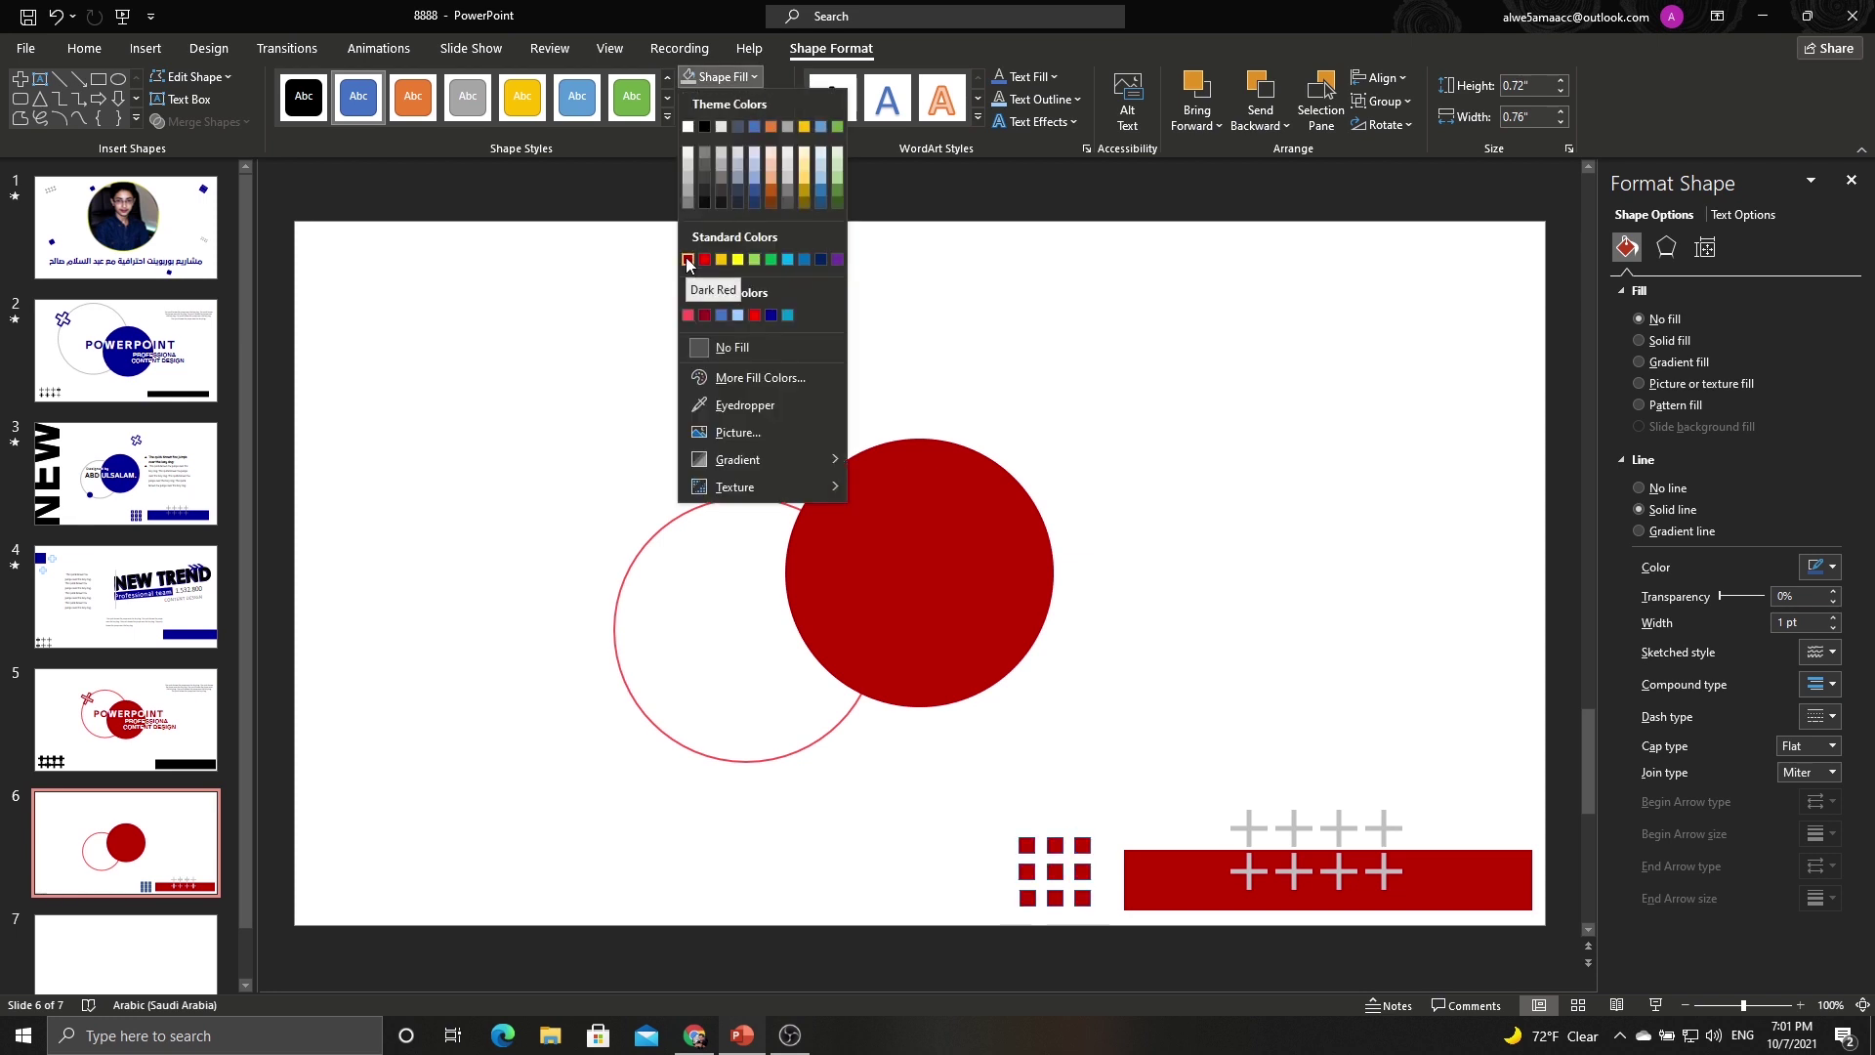
pyautogui.click(688, 259)
pyautogui.moveTo(1329, 844); pyautogui.dragTo(1342, 825)
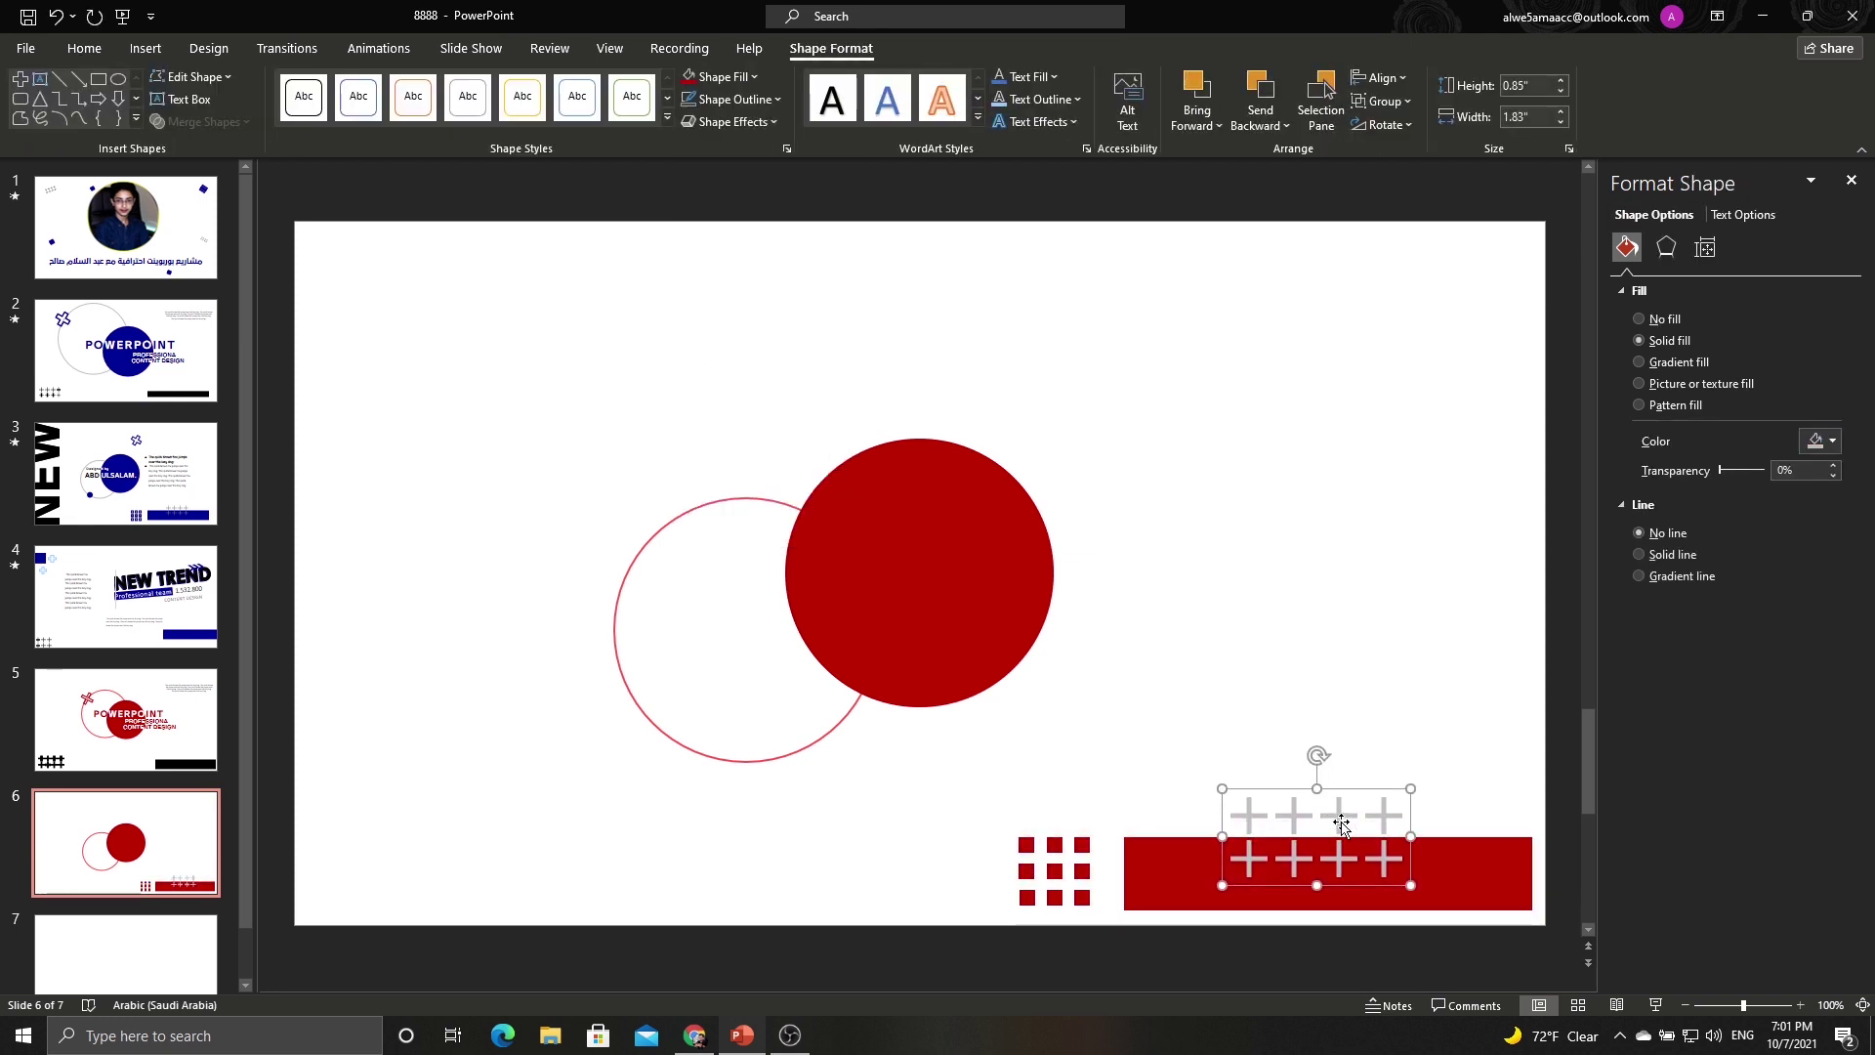
pyautogui.click(1250, 589)
# Paste the red X shape onto slide 6 and move it toward the upper right.
pyautogui.click(173, 741)
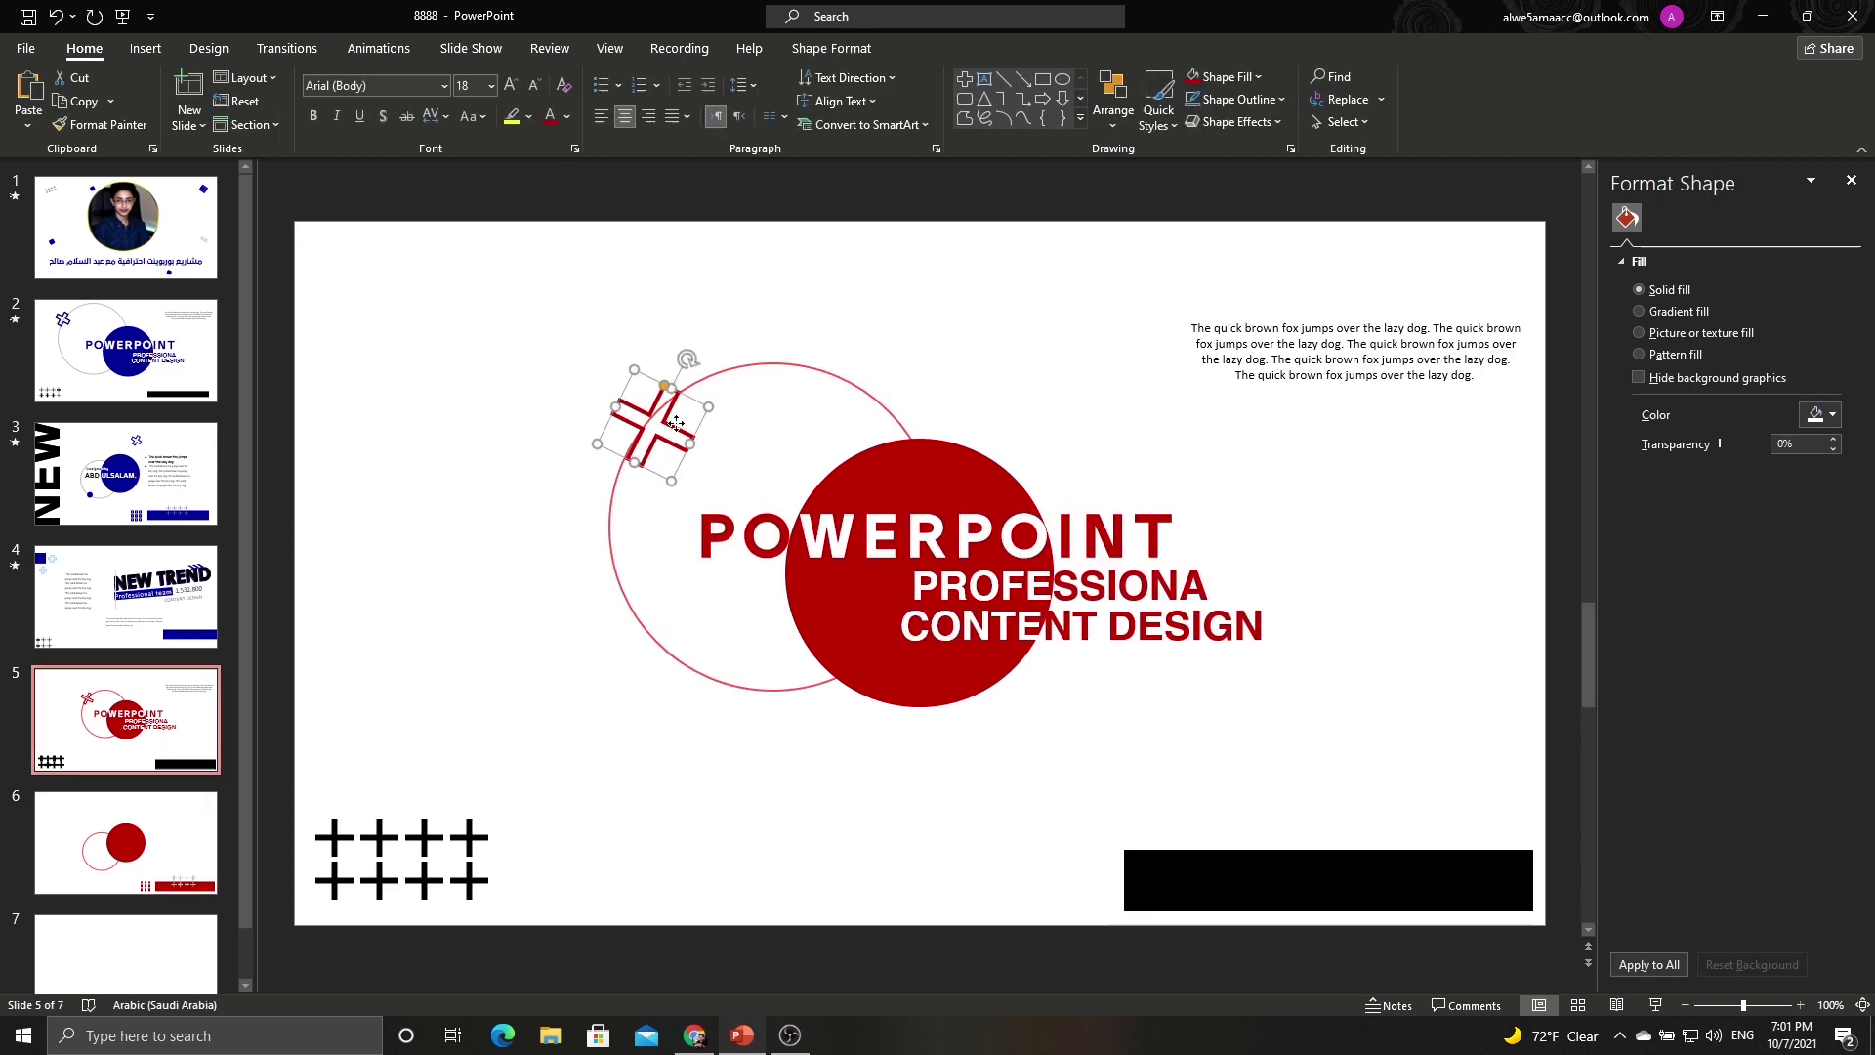
pyautogui.click(152, 828)
pyautogui.hotkey('ctrl', 'v')
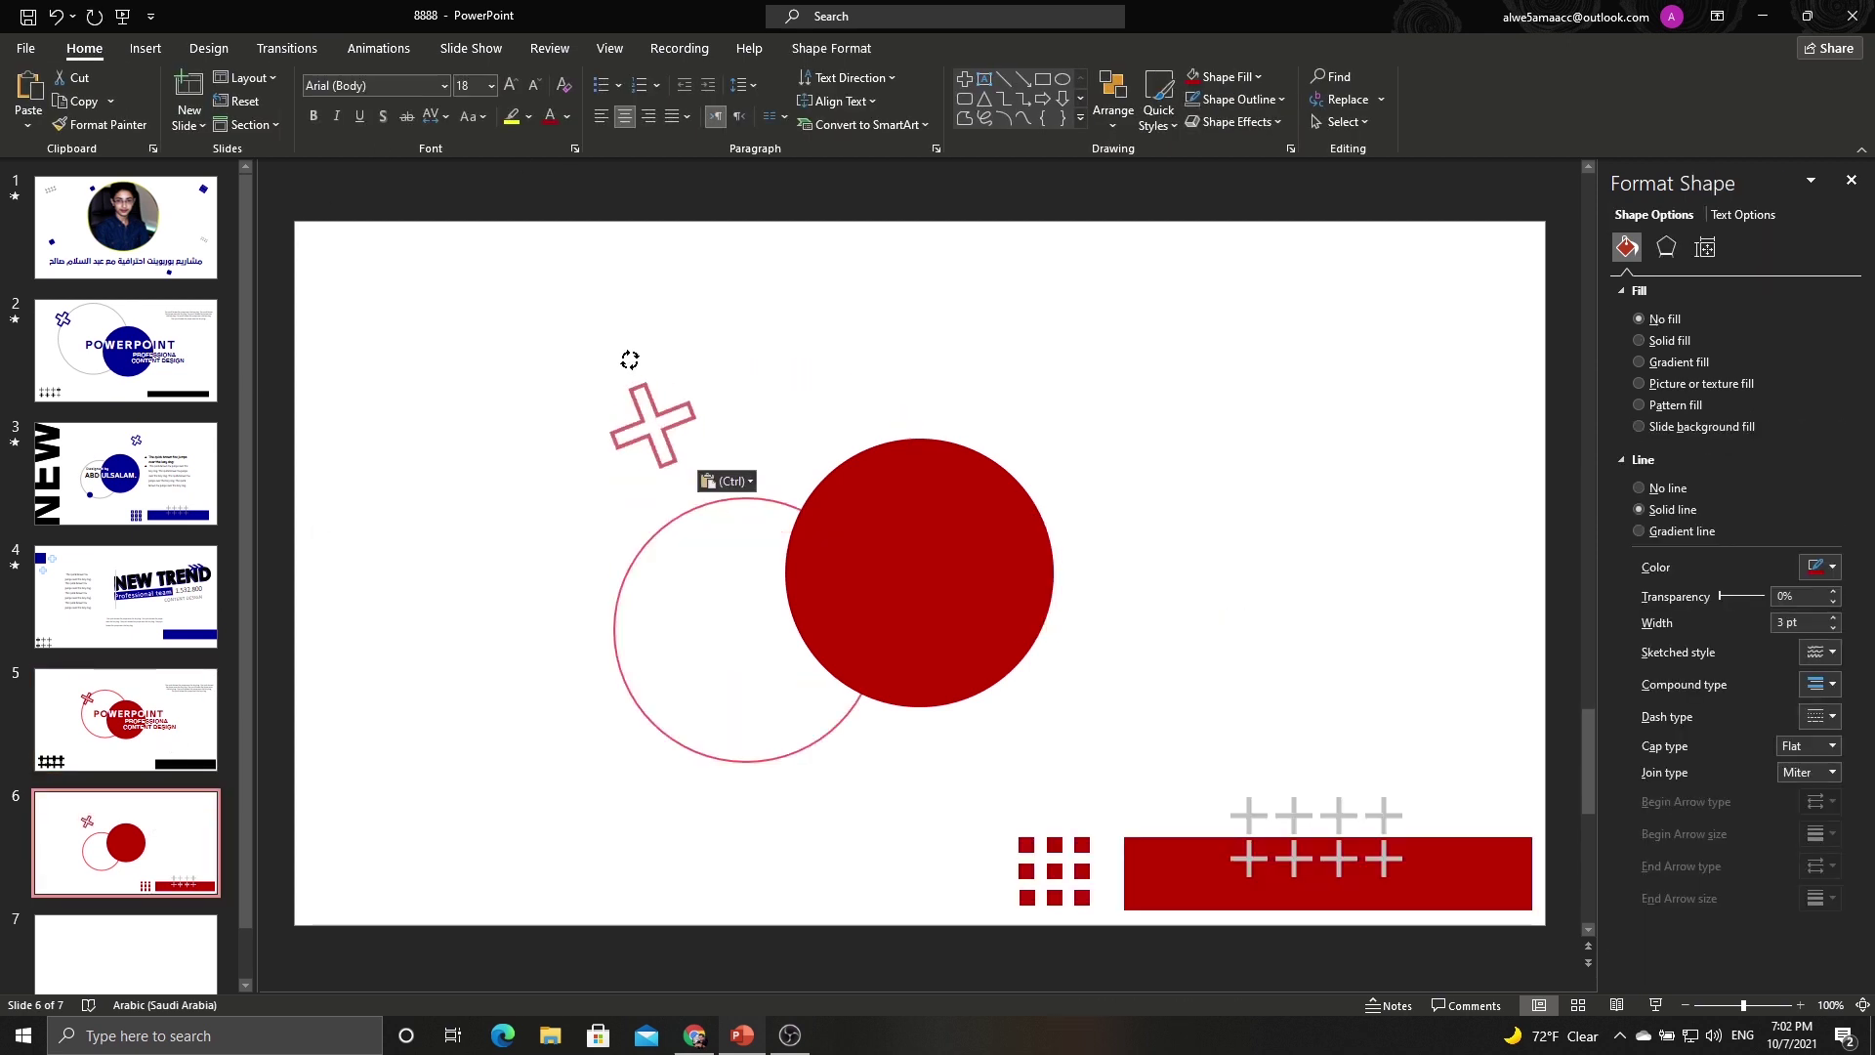
pyautogui.moveTo(650, 420); pyautogui.dragTo(1076, 364)
pyautogui.click(674, 532)
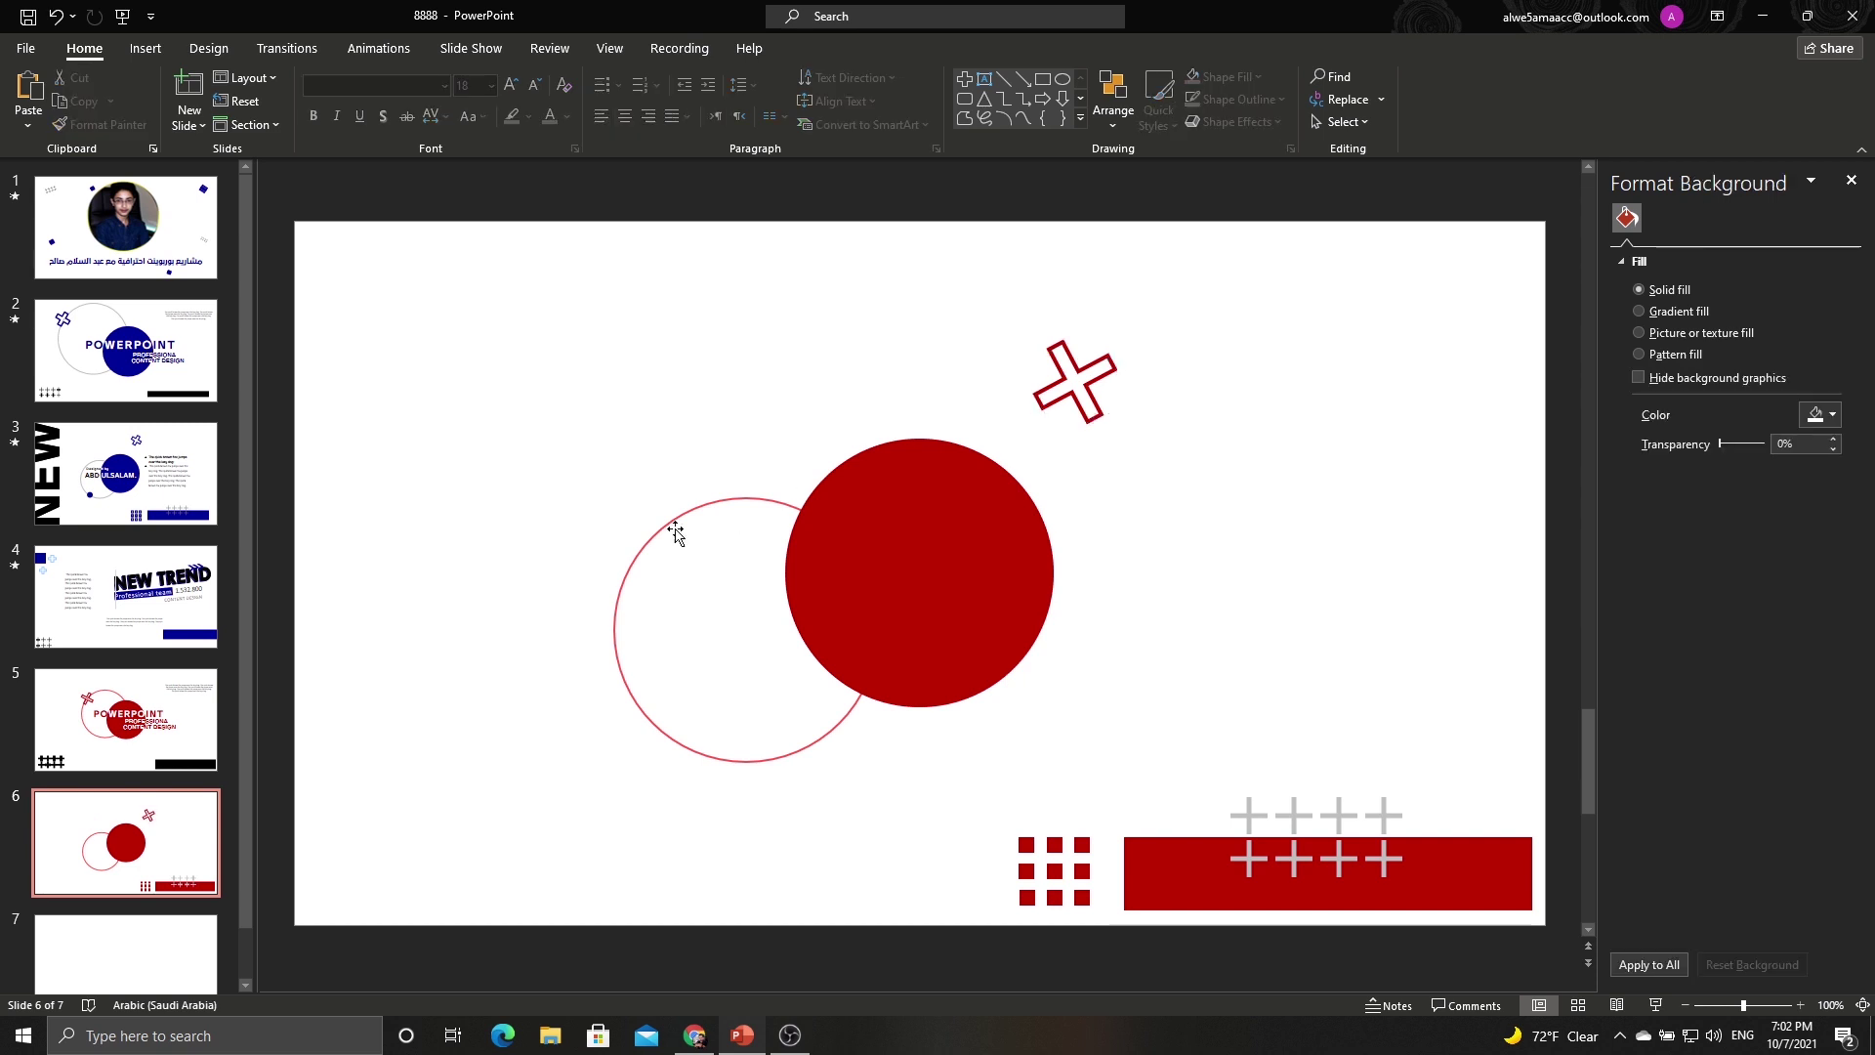
# Copy the bulleted text box from slide 3 to the right side of slide 6.
pyautogui.click(125, 474)
pyautogui.click(1108, 485)
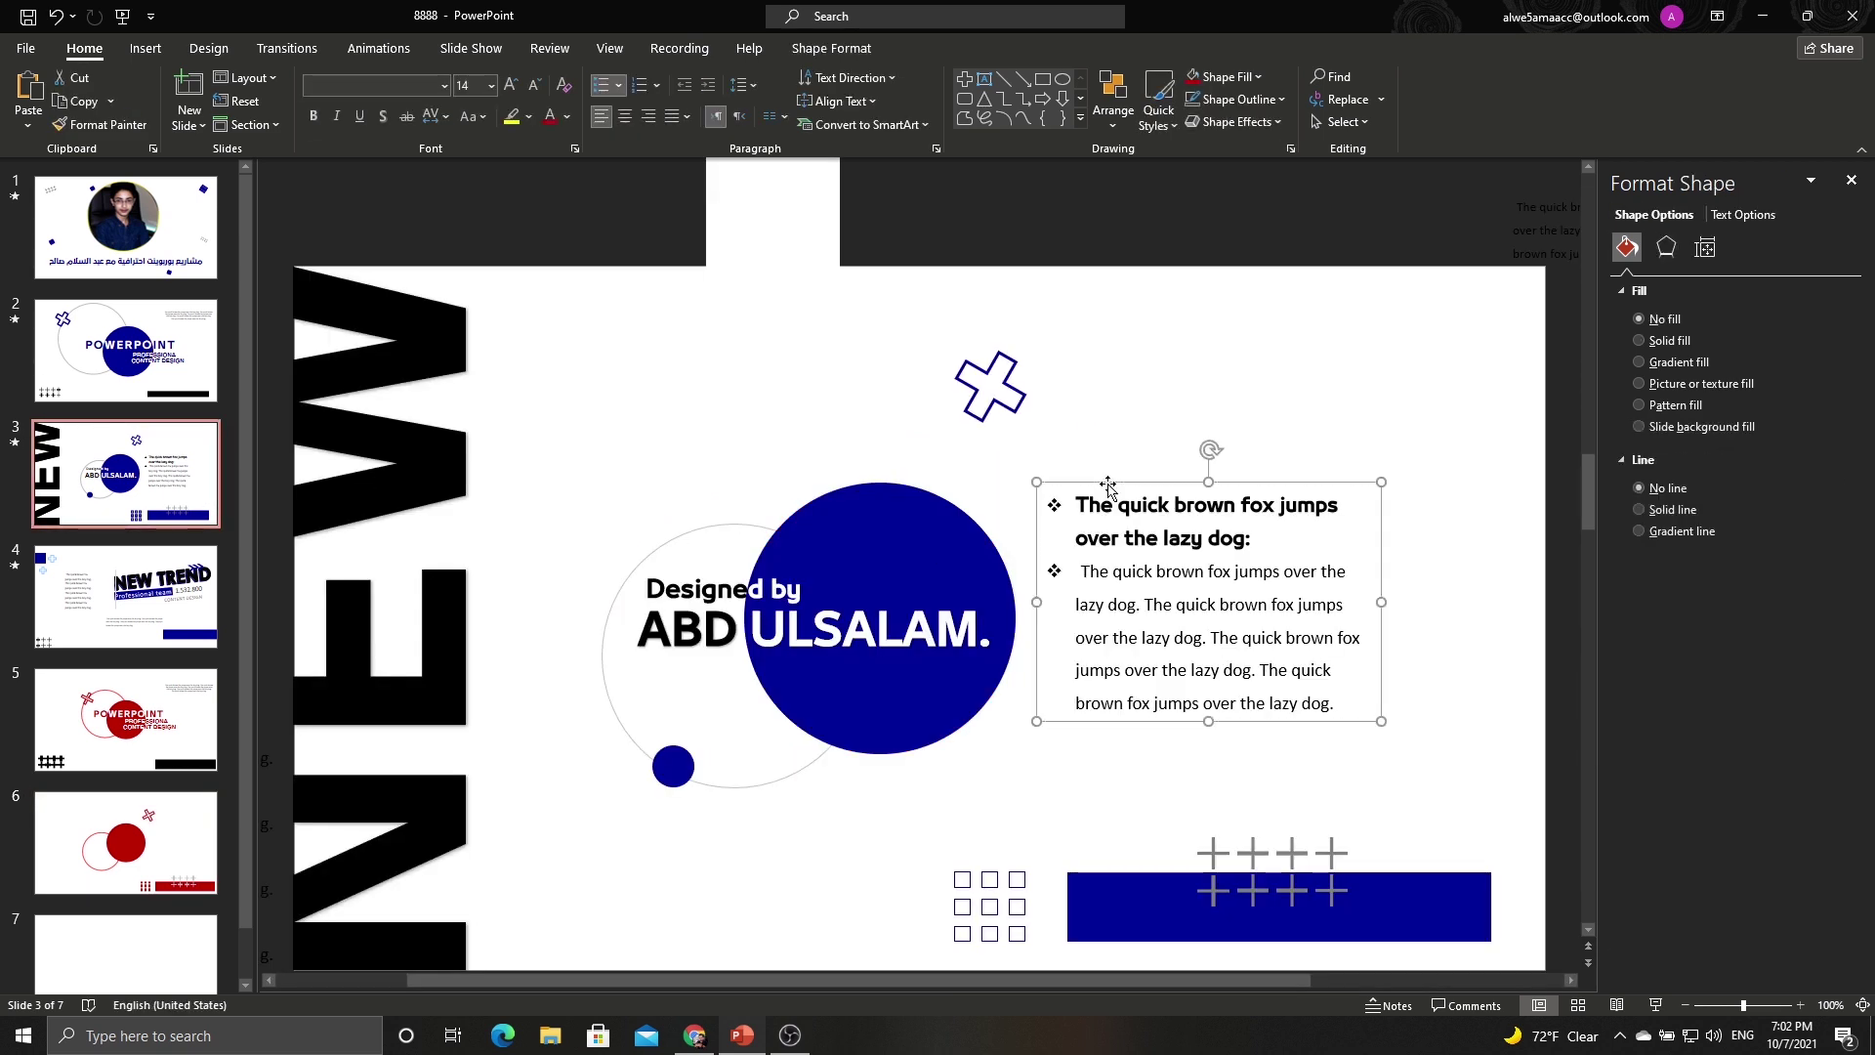
pyautogui.hotkey('ctrl', 'c')
pyautogui.click(125, 842)
pyautogui.hotkey('ctrl', 'v')
pyautogui.moveTo(1210, 422); pyautogui.dragTo(1333, 422)
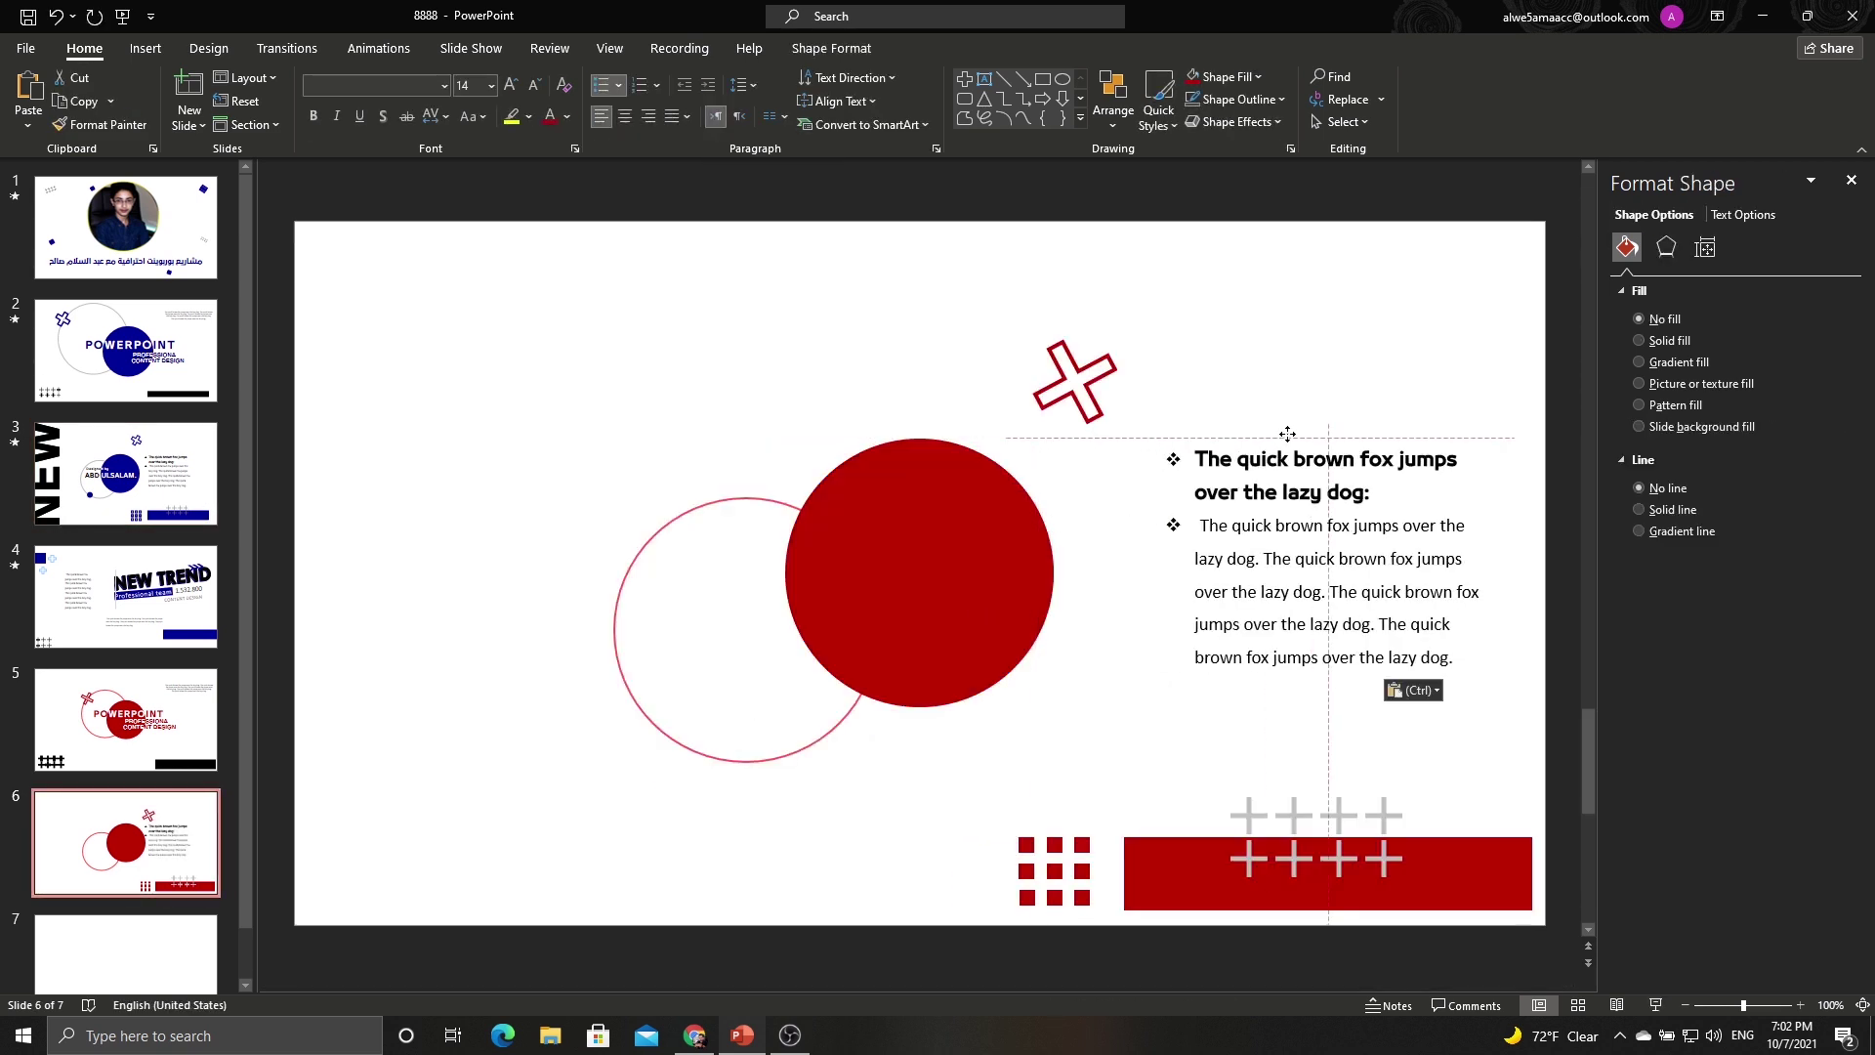
pyautogui.click(874, 437)
# Copy the 'Designed by' name credit from slide 3, make it black, and place it over the circles.
pyautogui.click(125, 473)
pyautogui.click(754, 631)
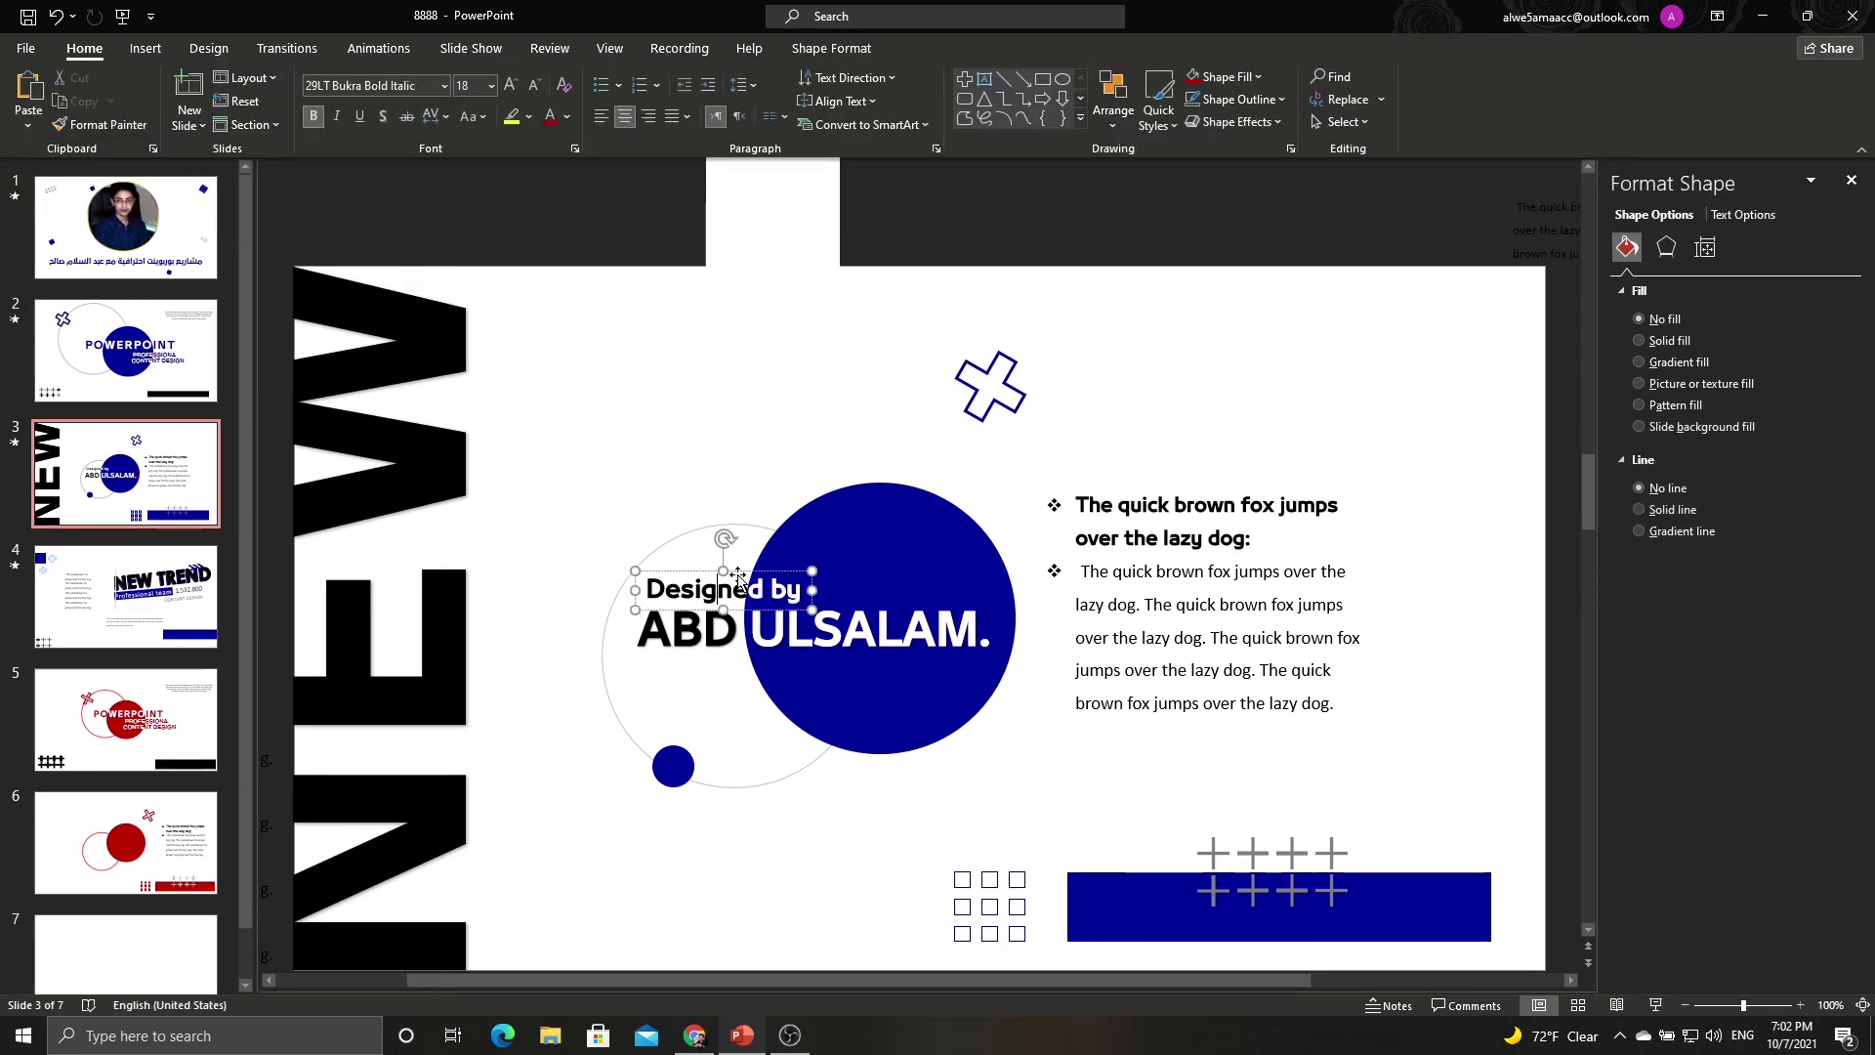
pyautogui.hotkey('ctrl', 'c')
pyautogui.click(125, 841)
pyautogui.hotkey('ctrl', 'v')
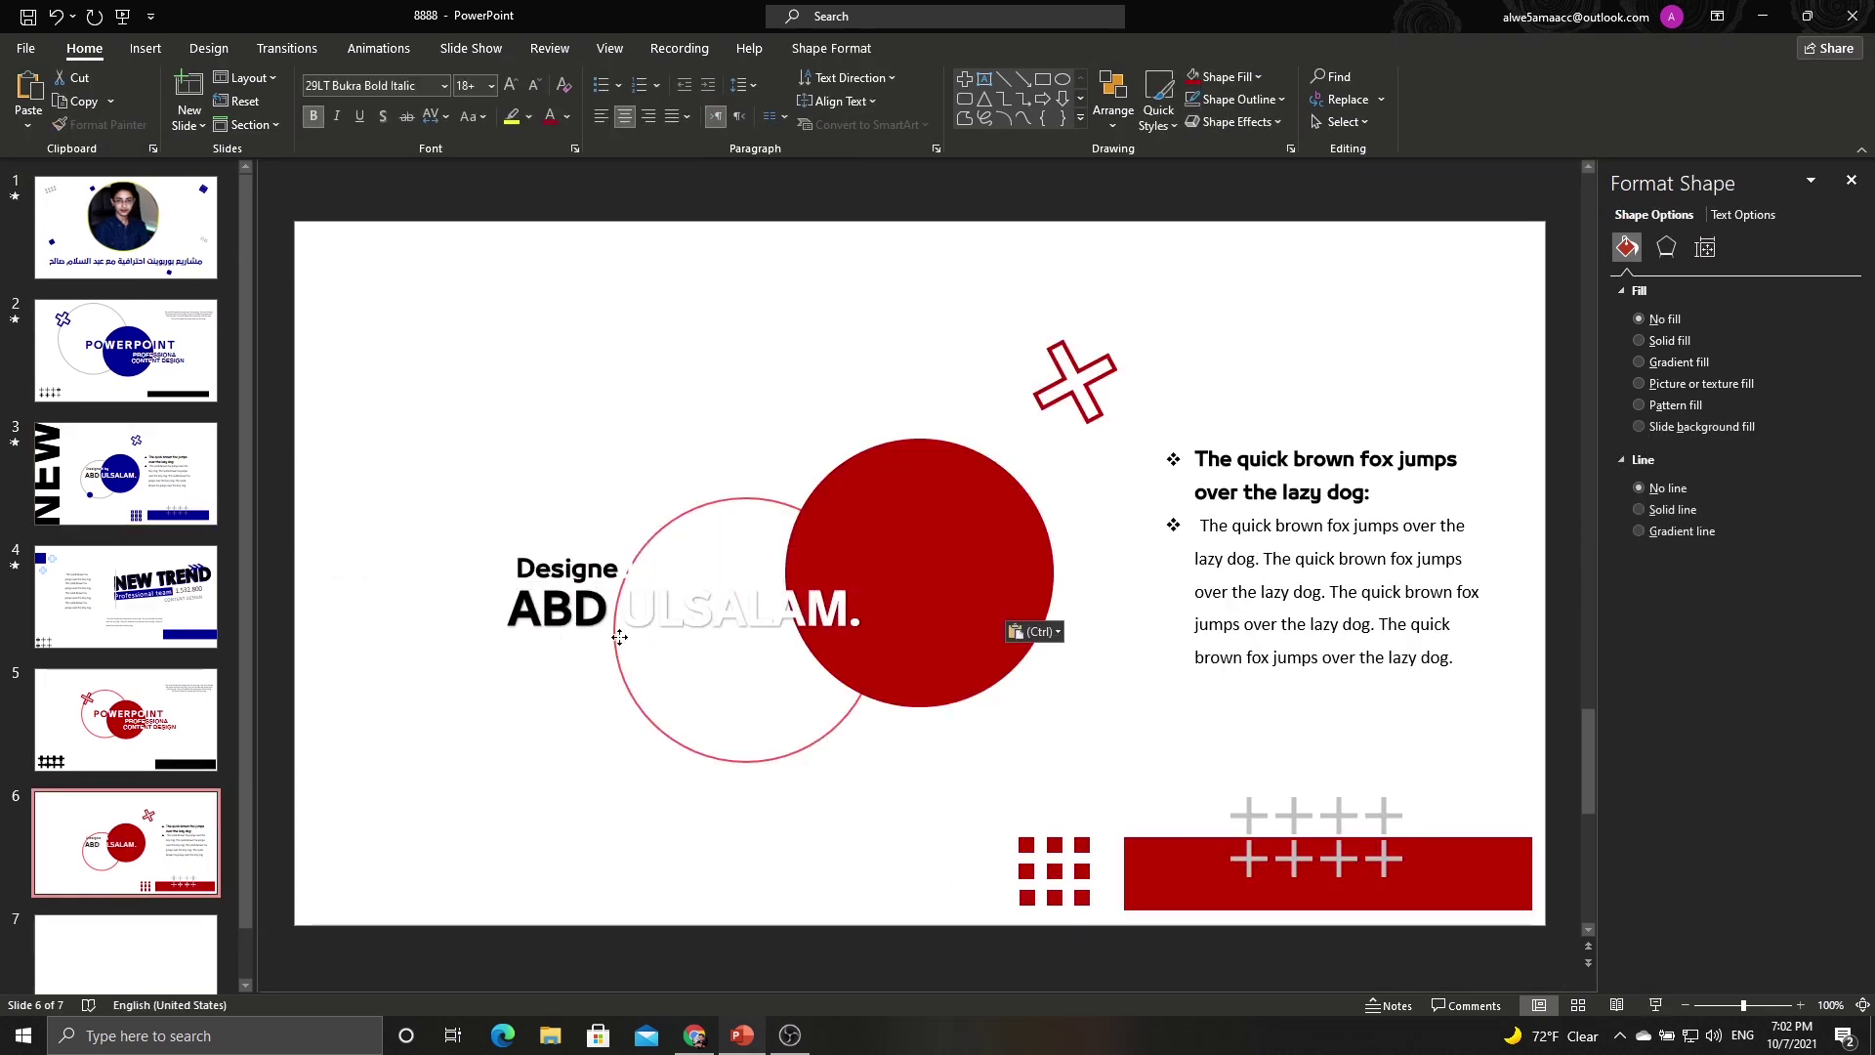
pyautogui.moveTo(684, 630)
pyautogui.mouseDown()
pyautogui.moveTo(501, 435)
pyautogui.moveTo(822, 626)
pyautogui.mouseUp()
pyautogui.click(566, 116)
pyautogui.click(582, 182)
pyautogui.click(410, 585)
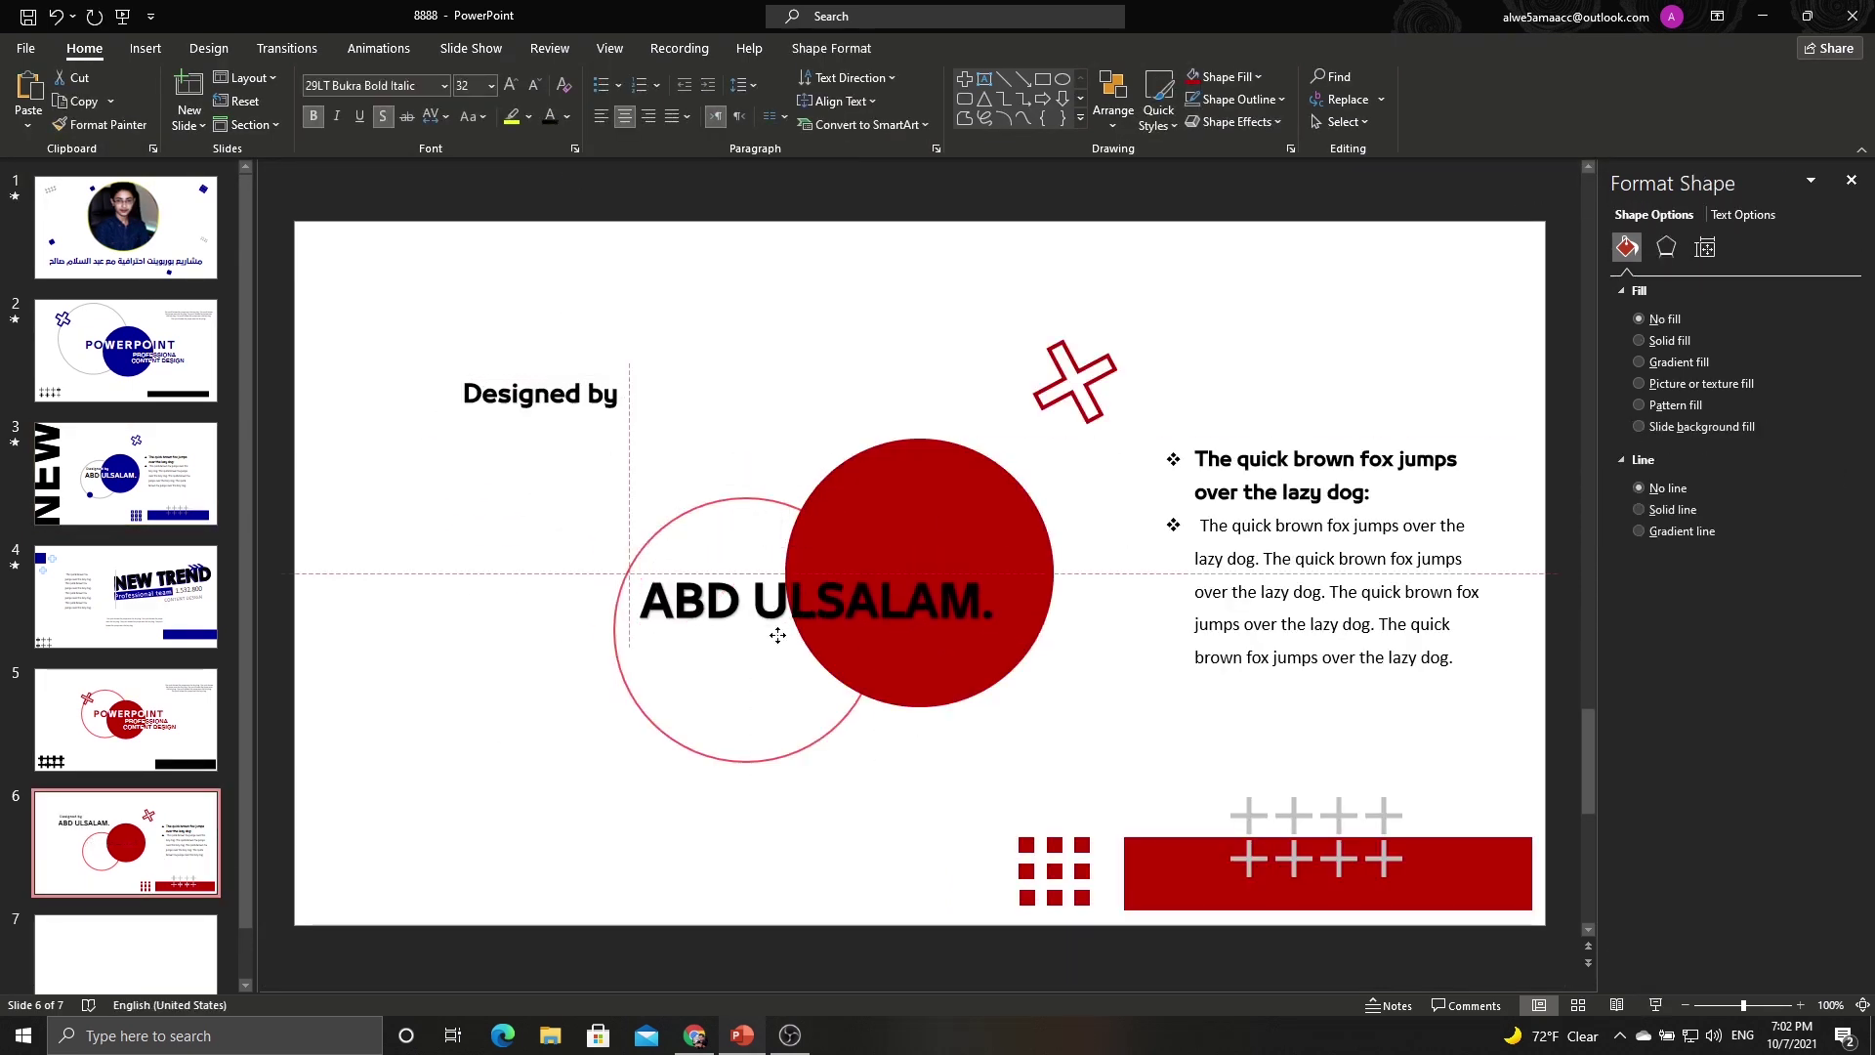
pyautogui.moveTo(589, 420); pyautogui.dragTo(810, 591)
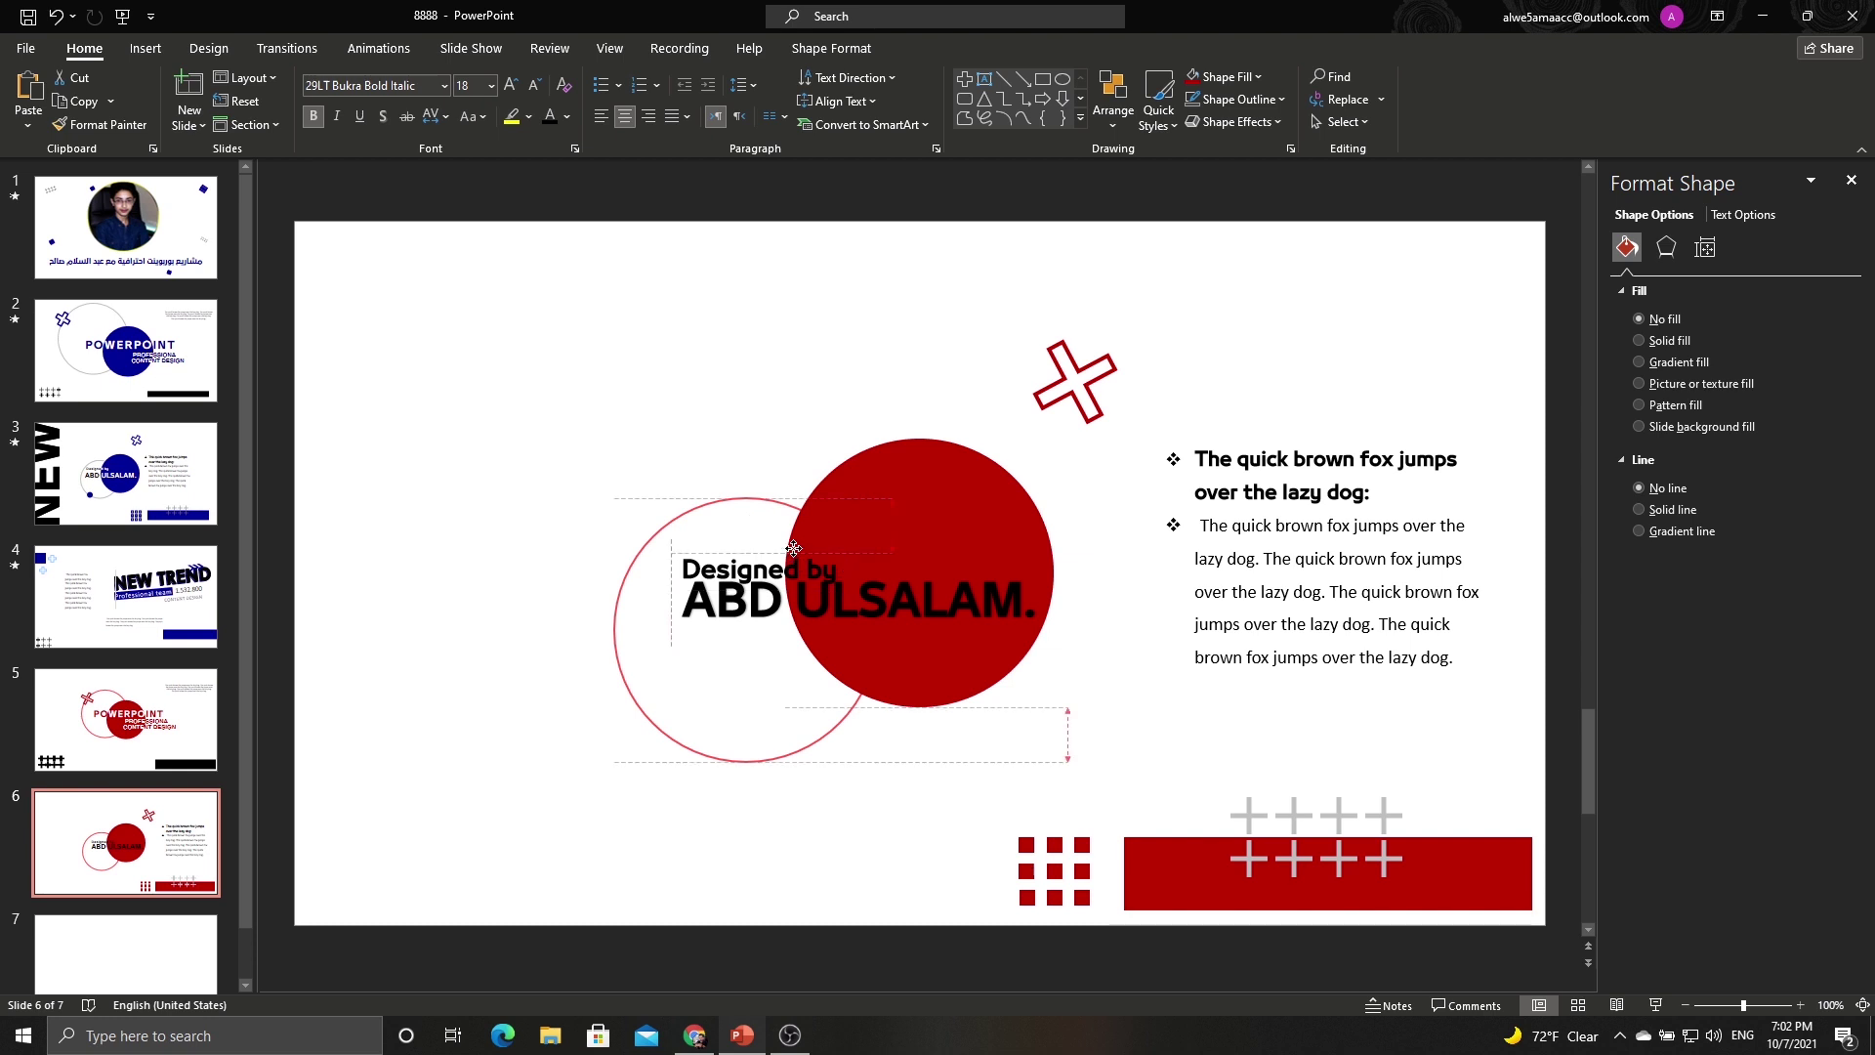
# Place 'Designed by' above the name credit, darken it, and turn the surname white.
pyautogui.moveTo(813, 591); pyautogui.dragTo(795, 547)
pyautogui.click(735, 375)
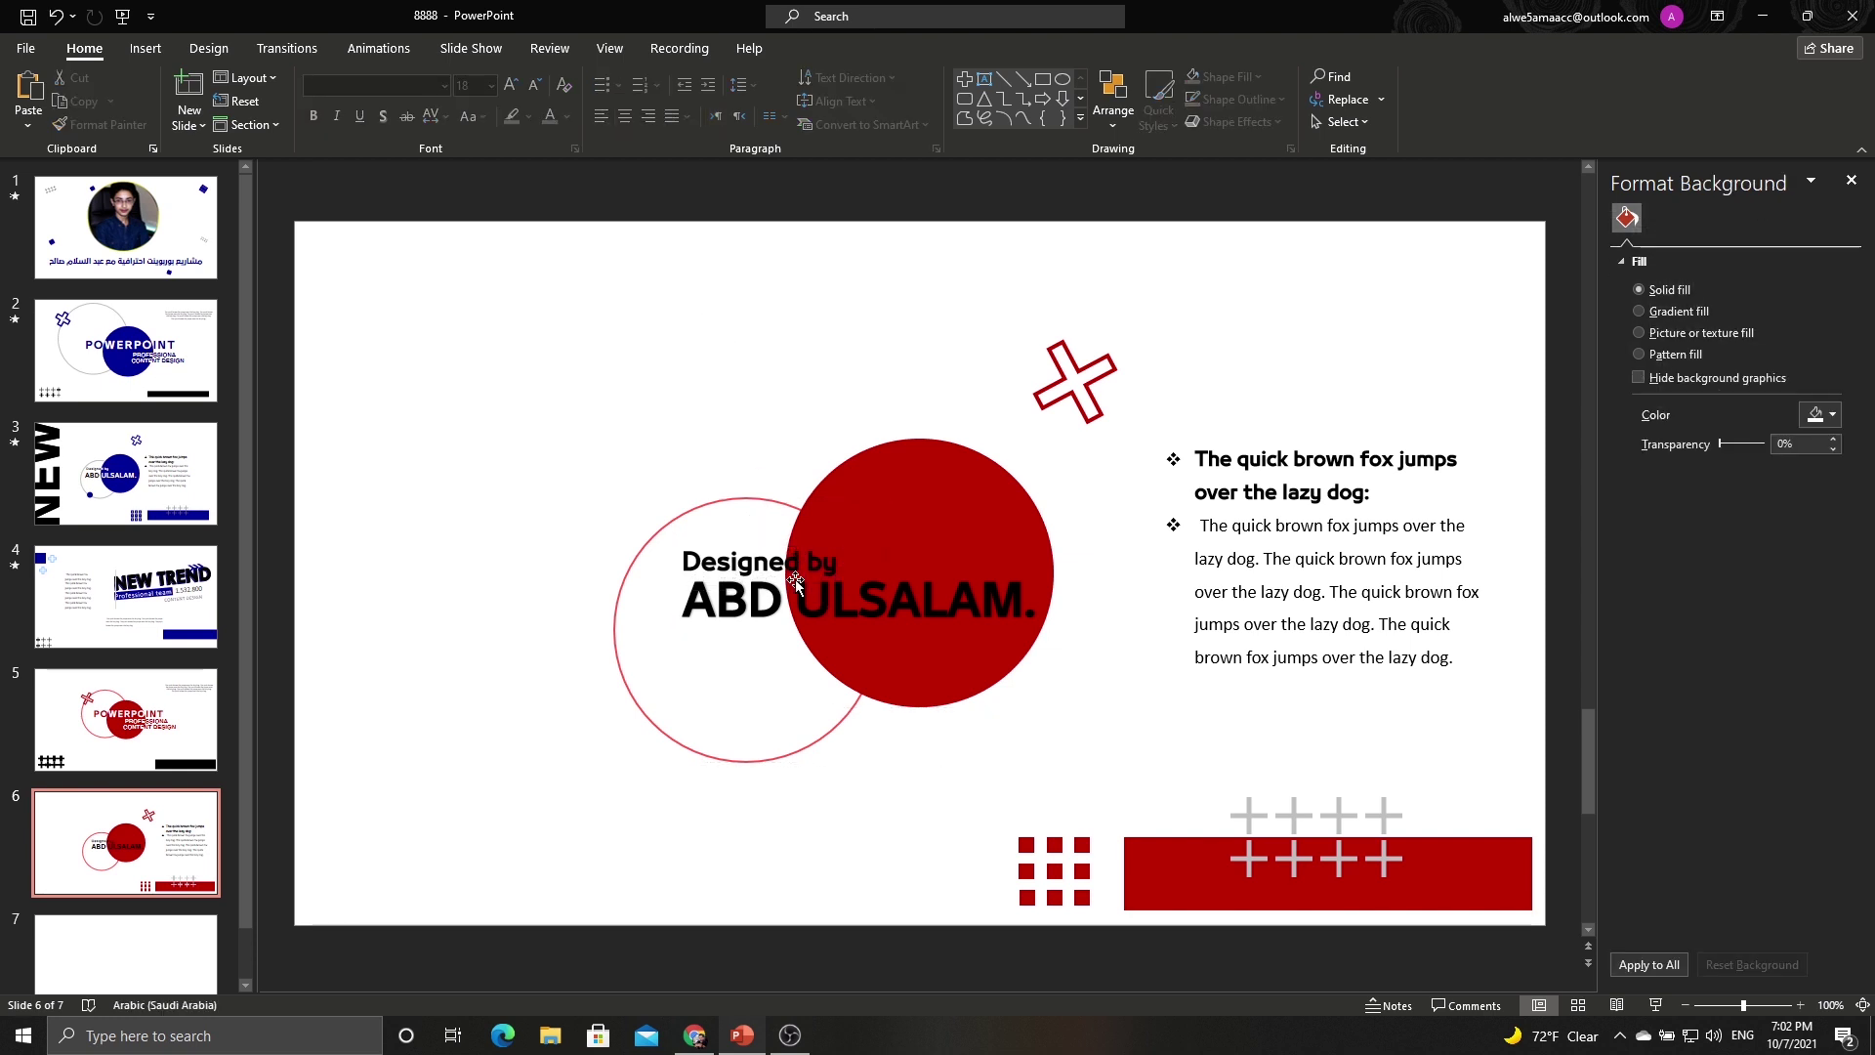
pyautogui.click(791, 567)
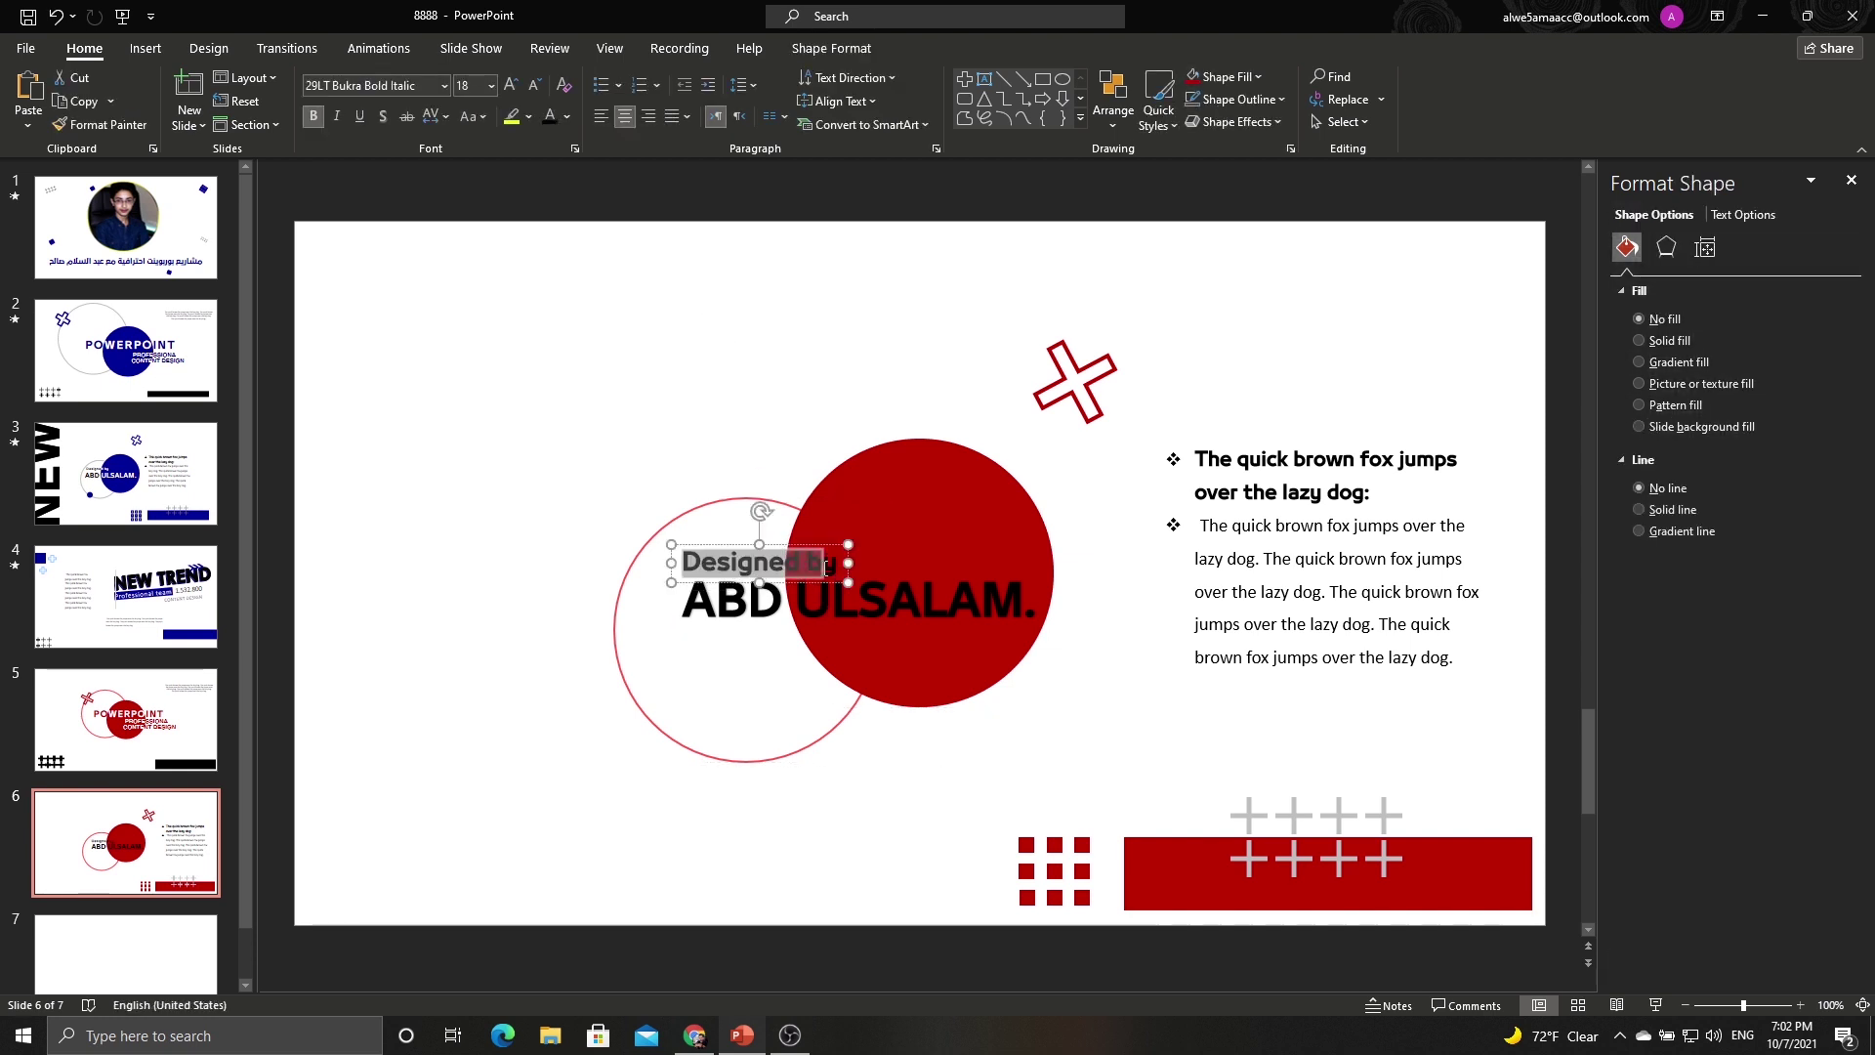
pyautogui.doubleClick(813, 561)
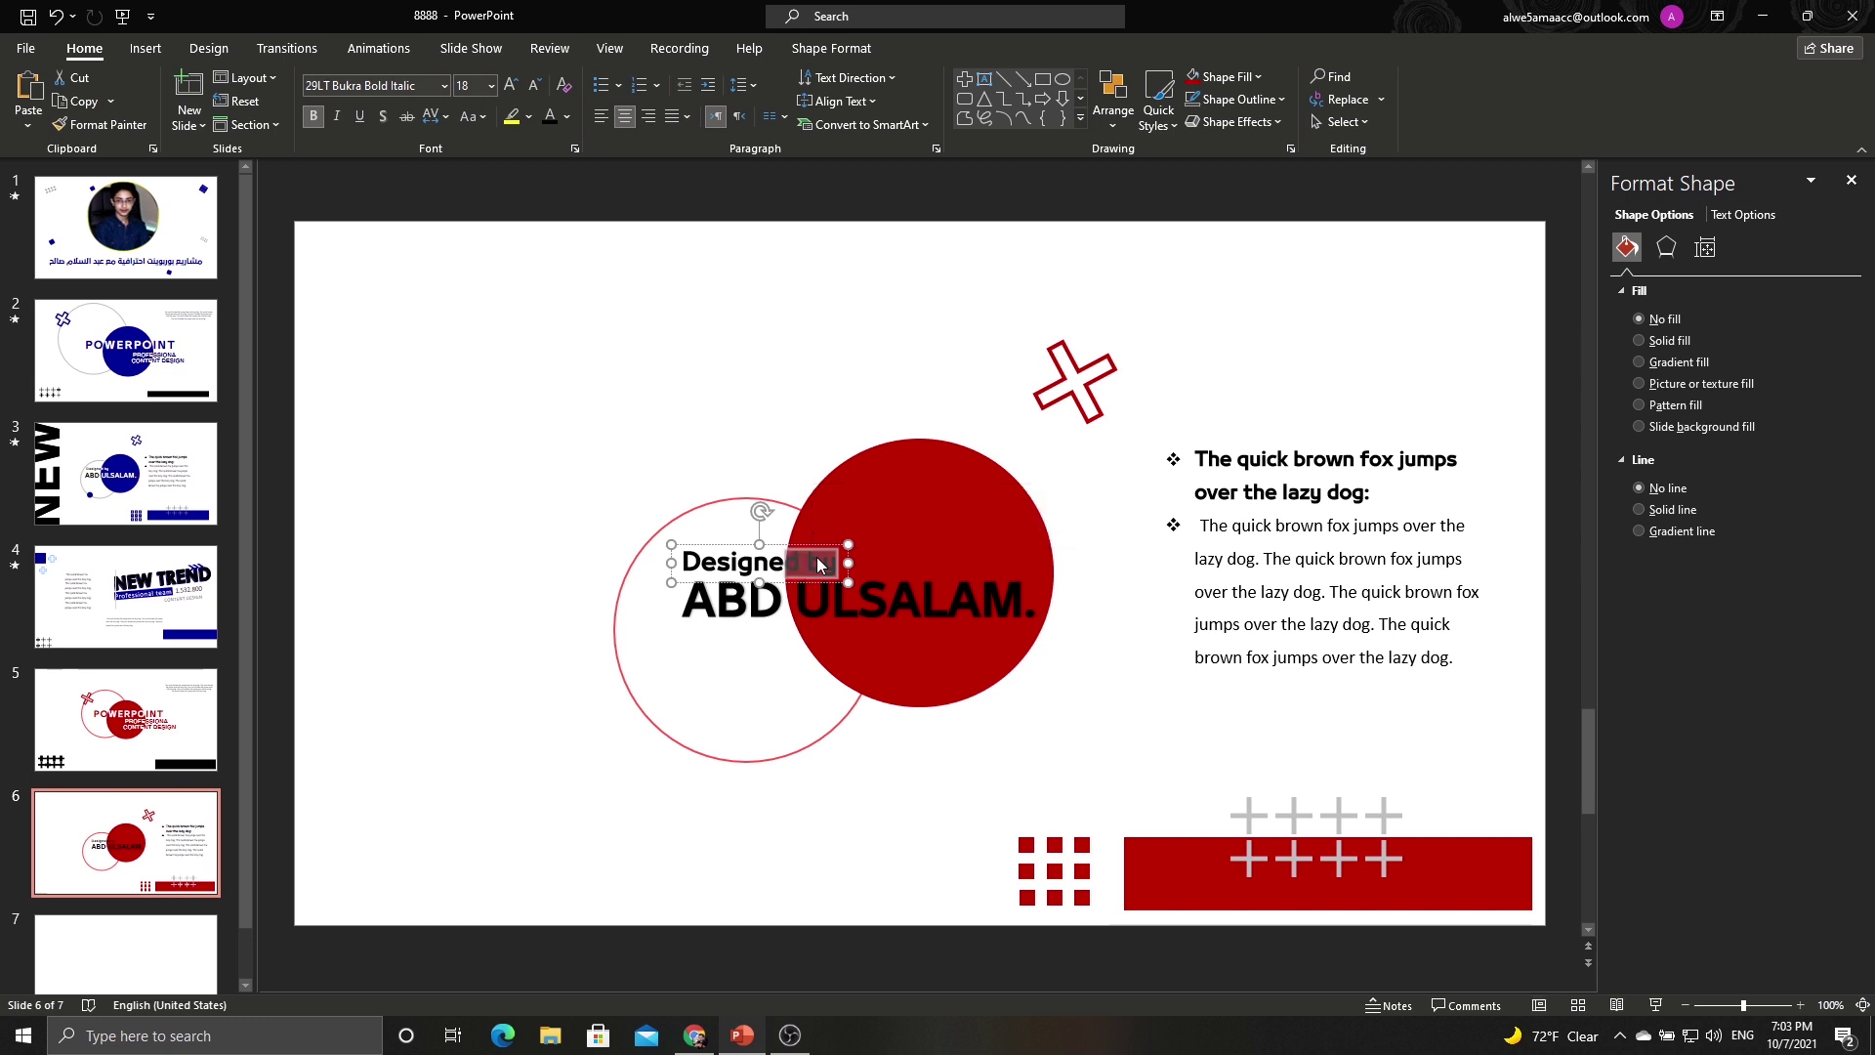
pyautogui.moveTo(816, 558); pyautogui.dragTo(786, 562)
pyautogui.click(567, 116)
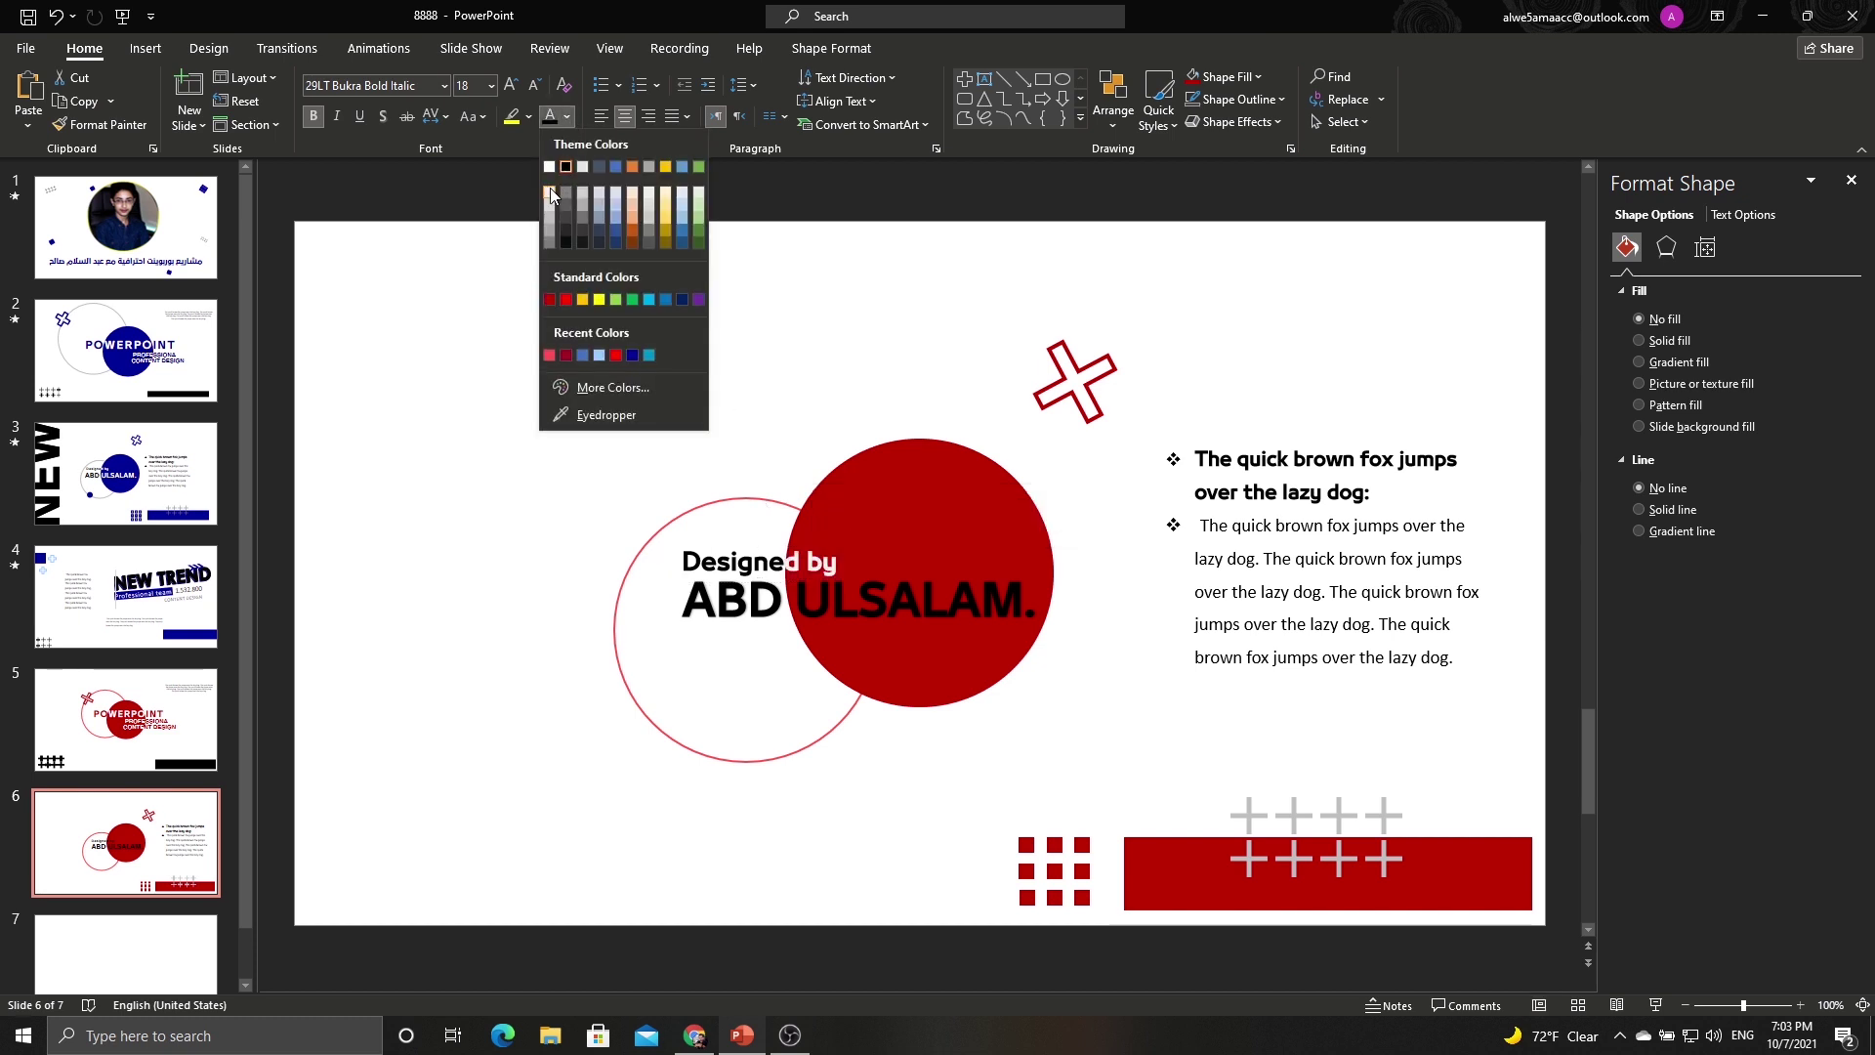
pyautogui.click(549, 188)
pyautogui.click(562, 119)
pyautogui.click(554, 172)
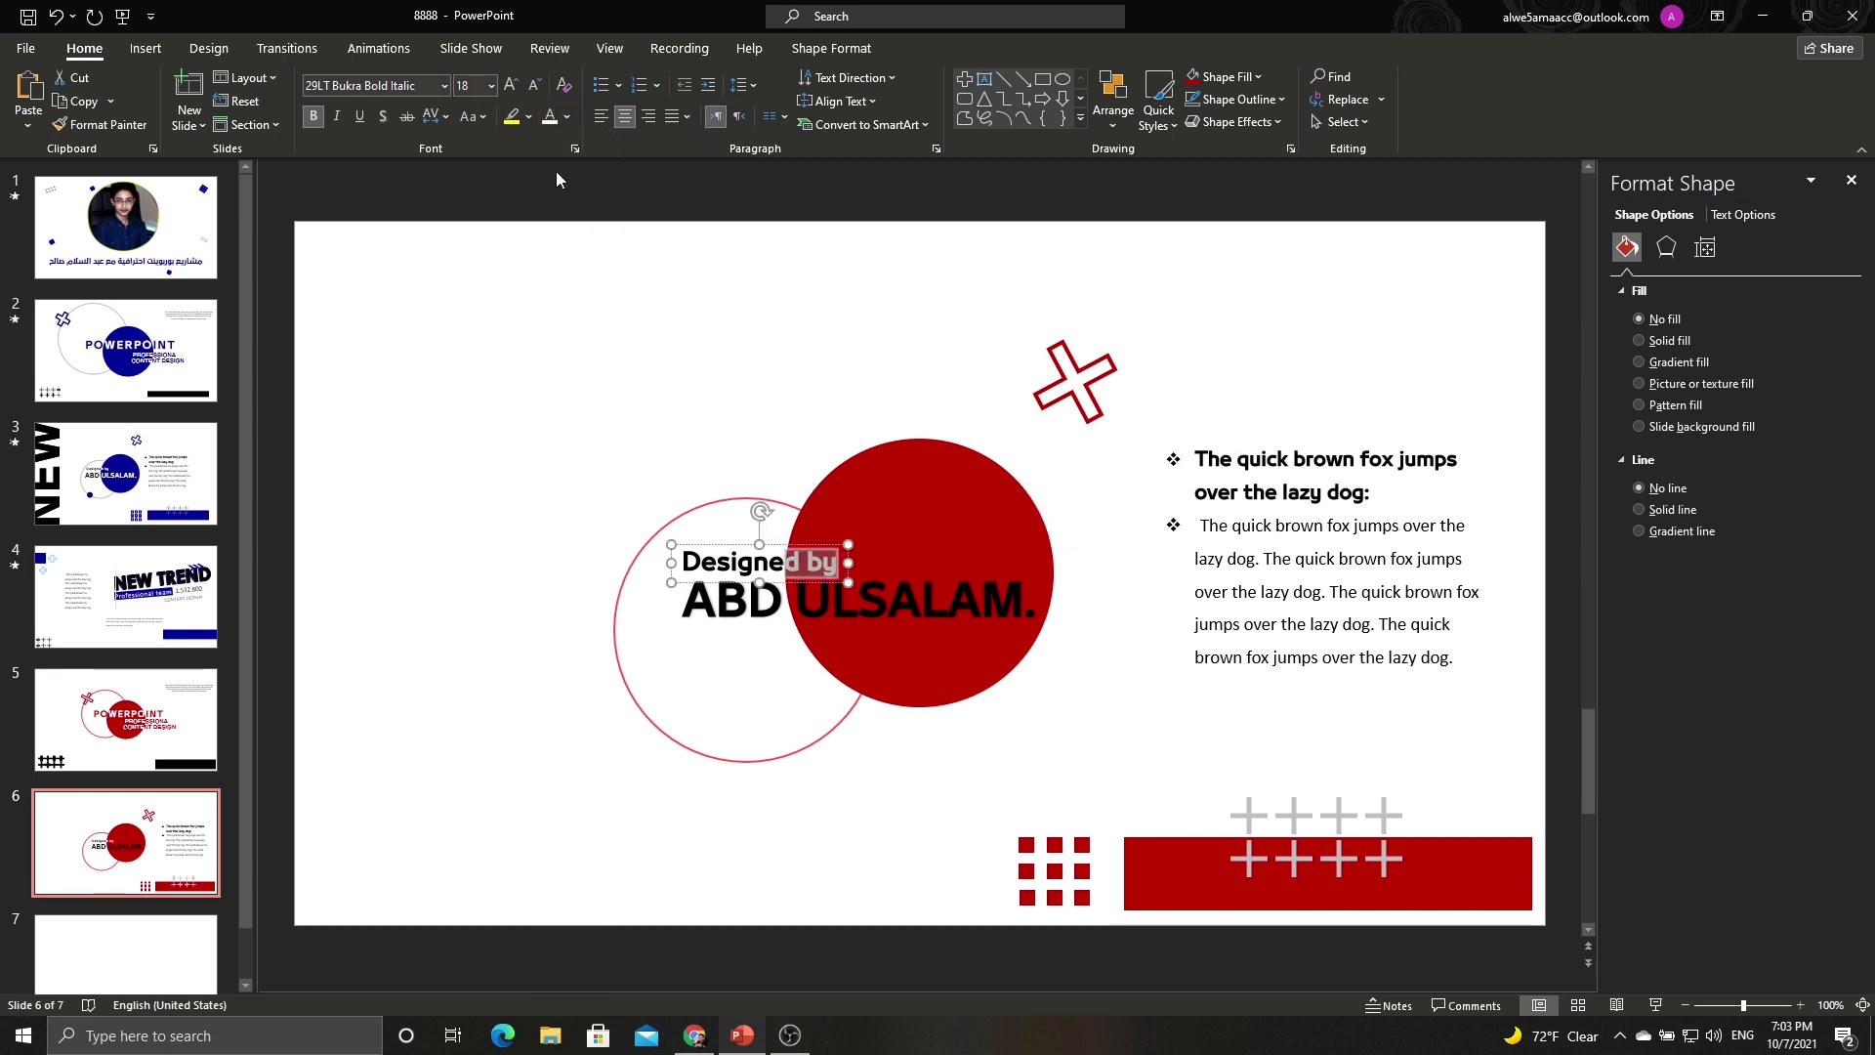
pyautogui.moveTo(1037, 601); pyautogui.dragTo(795, 601)
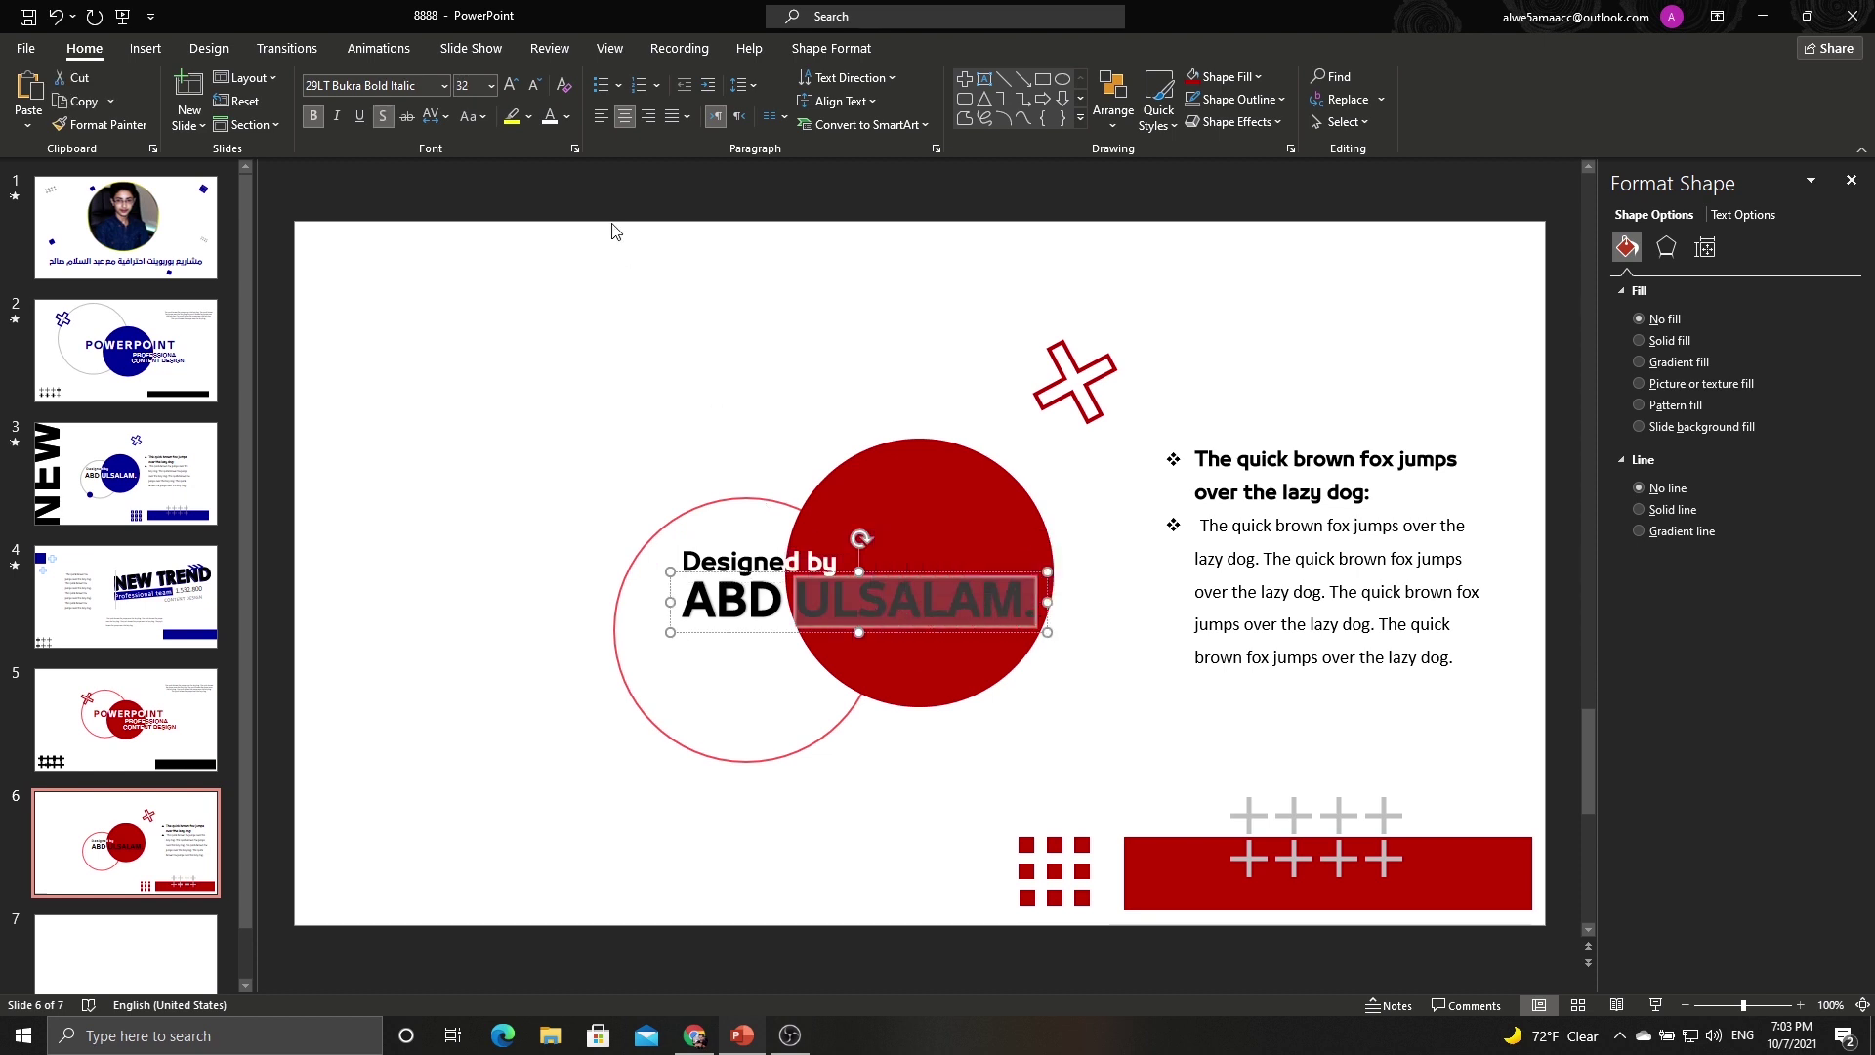
pyautogui.click(664, 439)
# Give 'Designed by' Very Loose character spacing and align it just above the name credit.
pyautogui.click(784, 561)
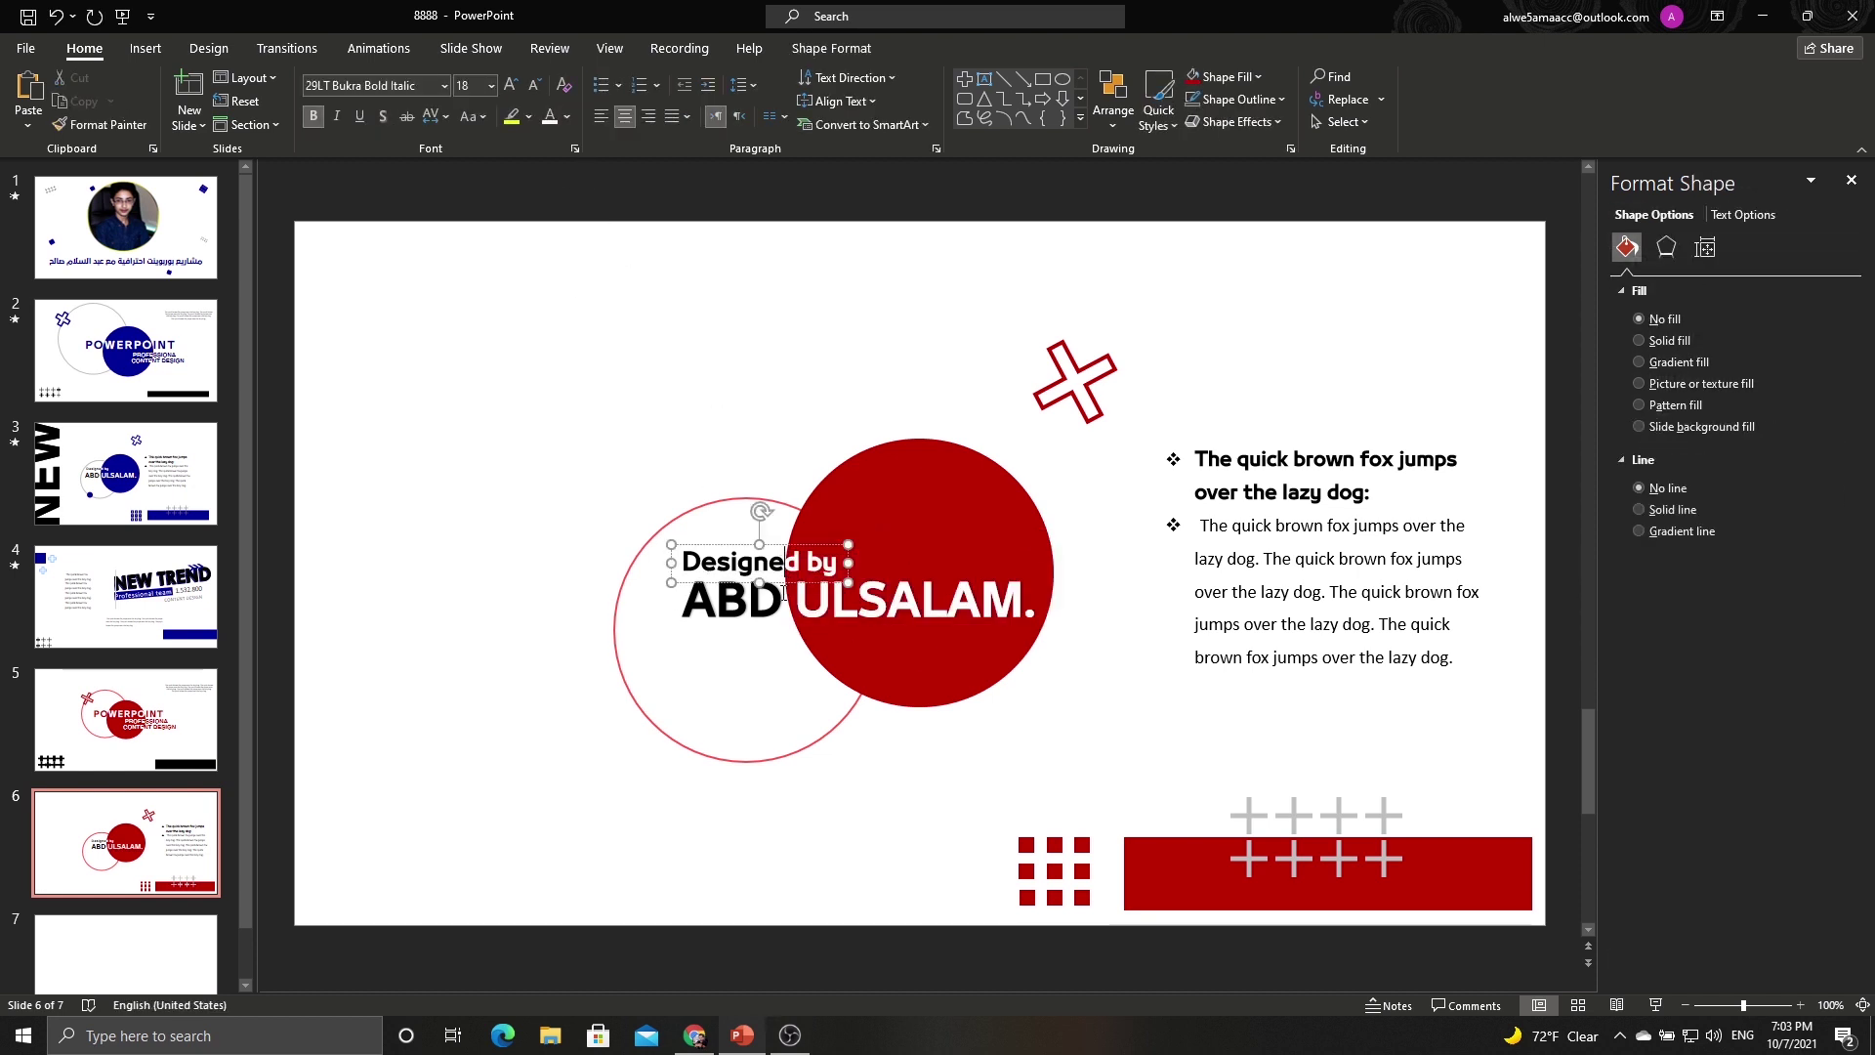
pyautogui.hotkey('shift', 'End')
pyautogui.click(446, 116)
pyautogui.click(478, 230)
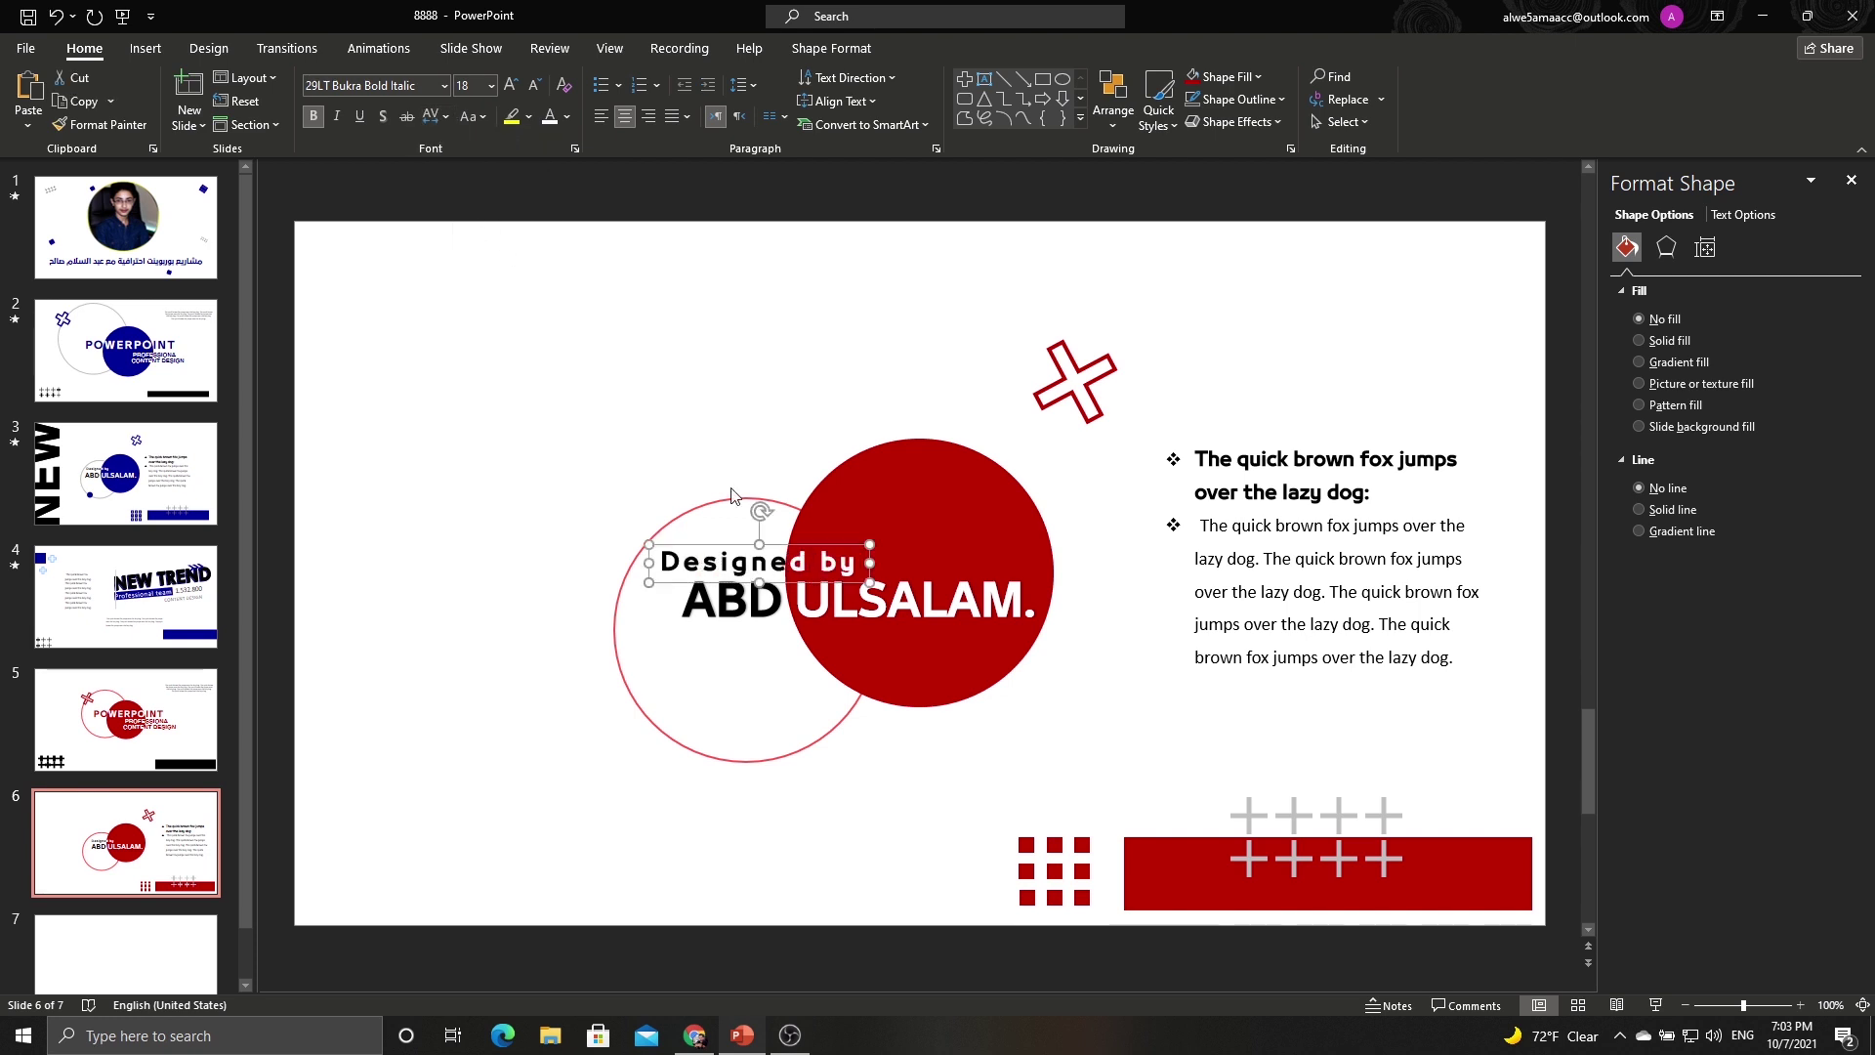
pyautogui.moveTo(776, 578); pyautogui.dragTo(803, 584)
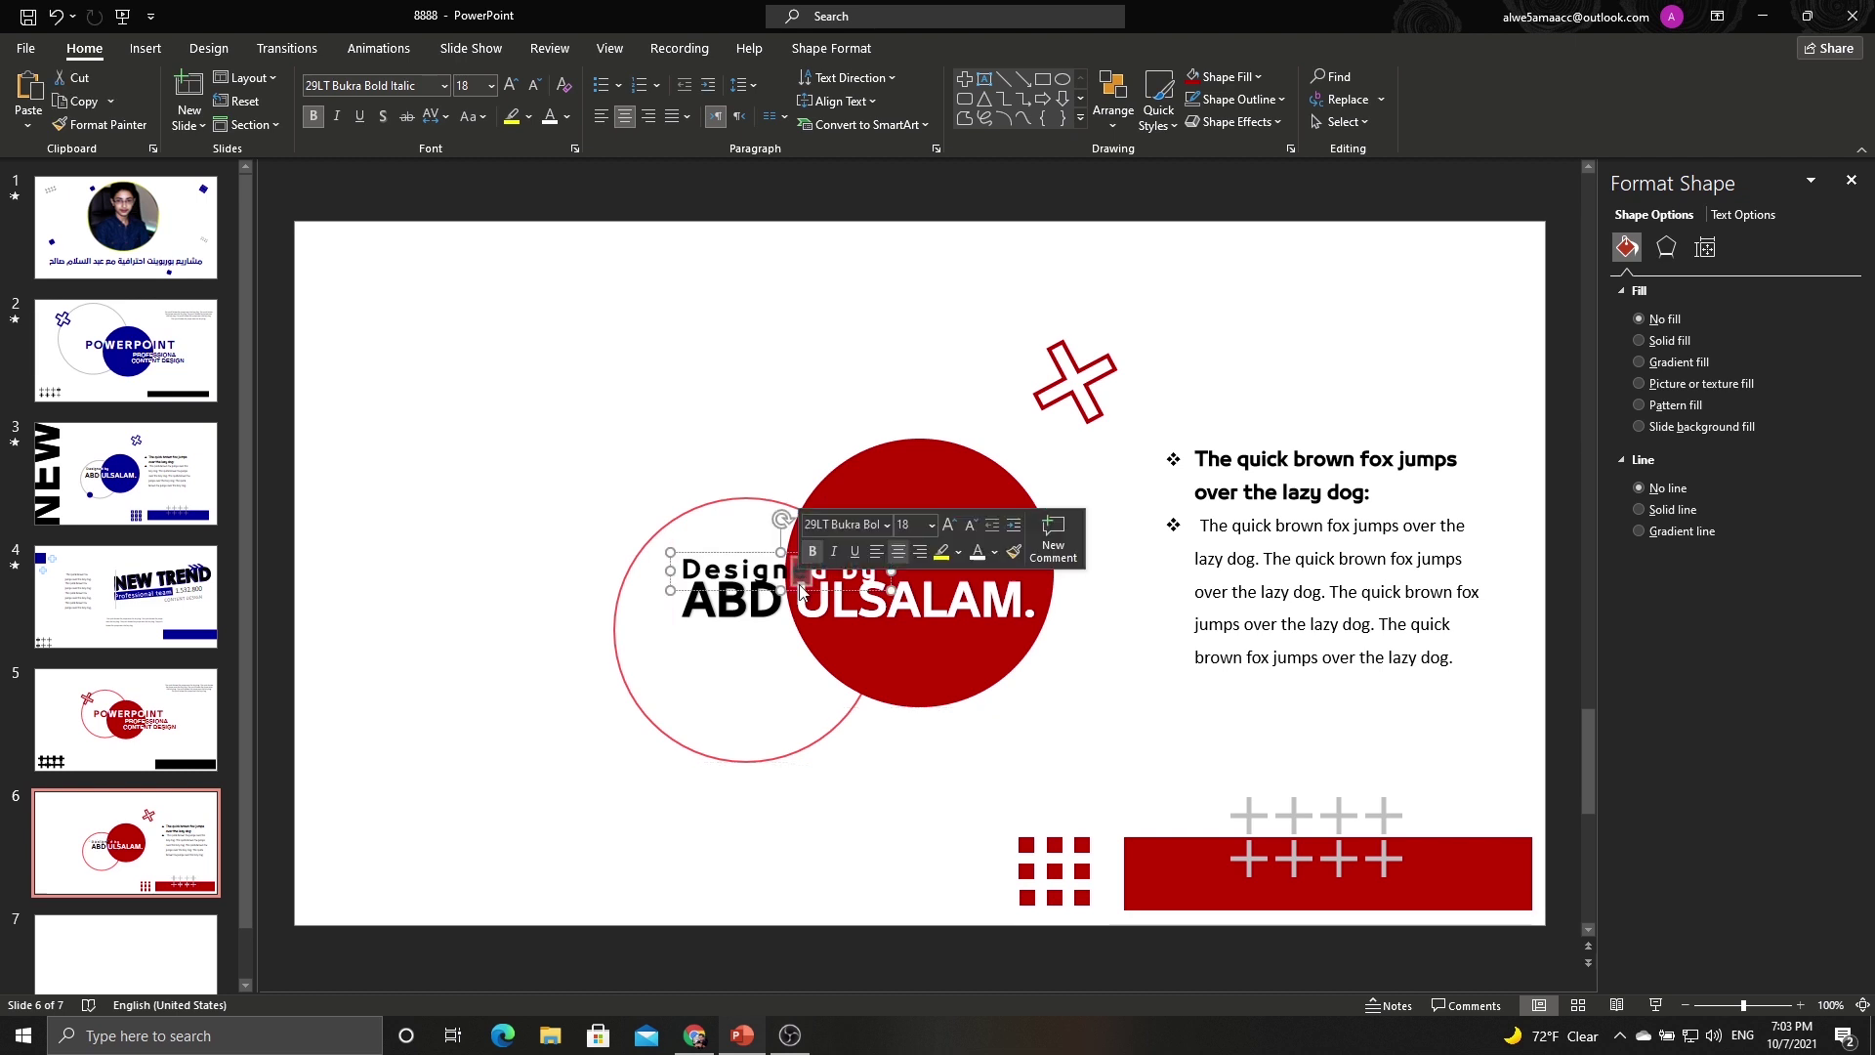
pyautogui.click(753, 398)
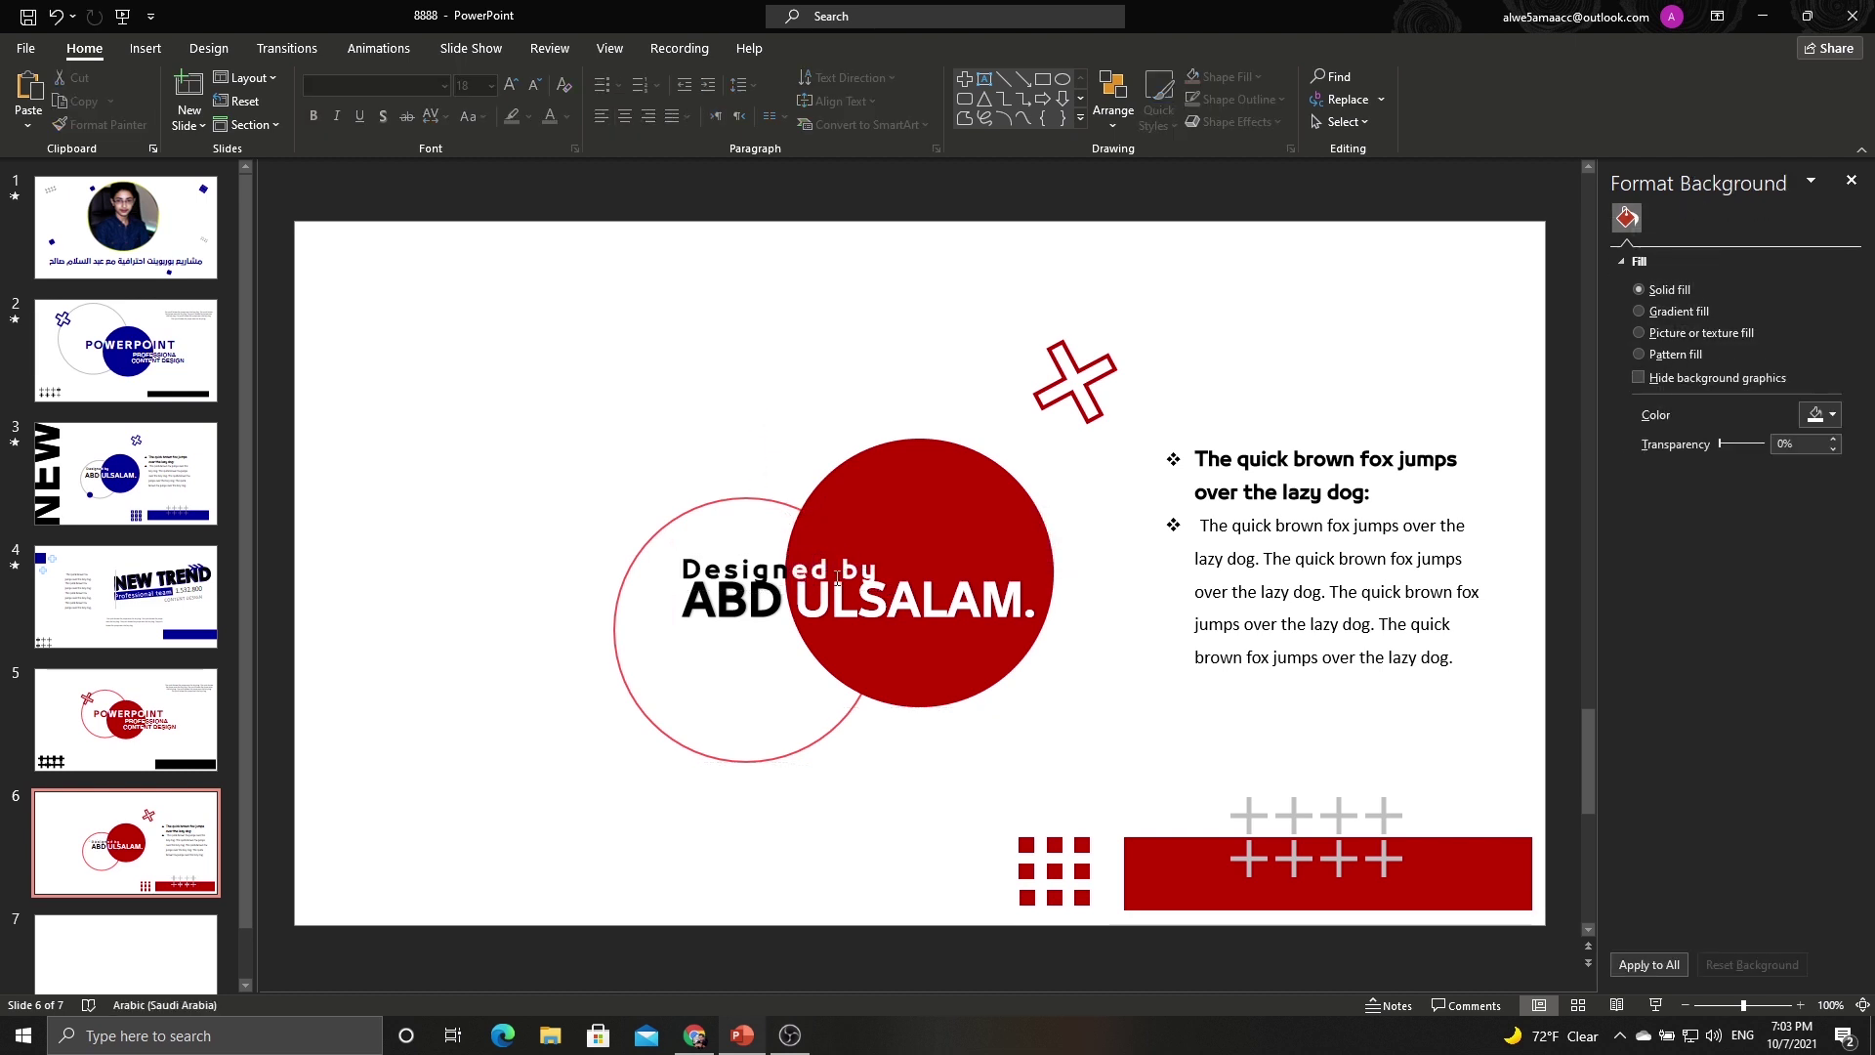
pyautogui.click(824, 550)
pyautogui.moveTo(824, 550); pyautogui.dragTo(824, 542)
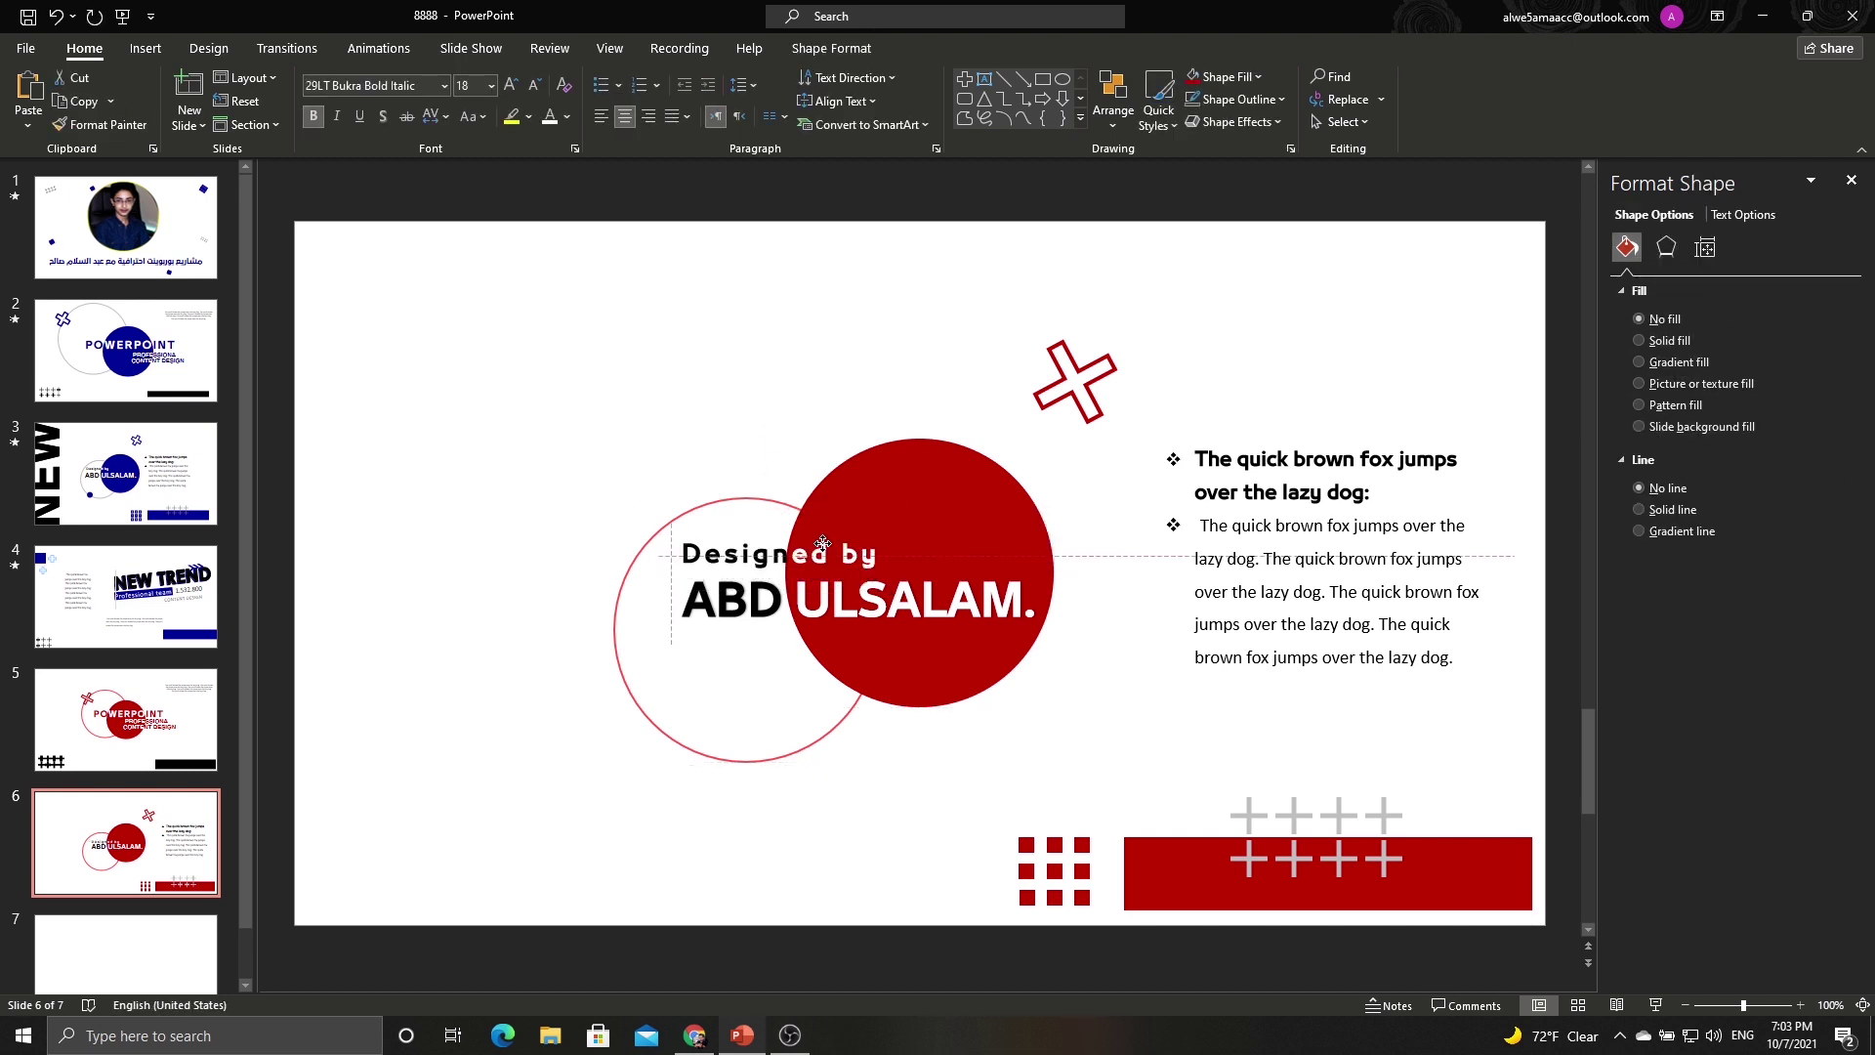
pyautogui.click(799, 475)
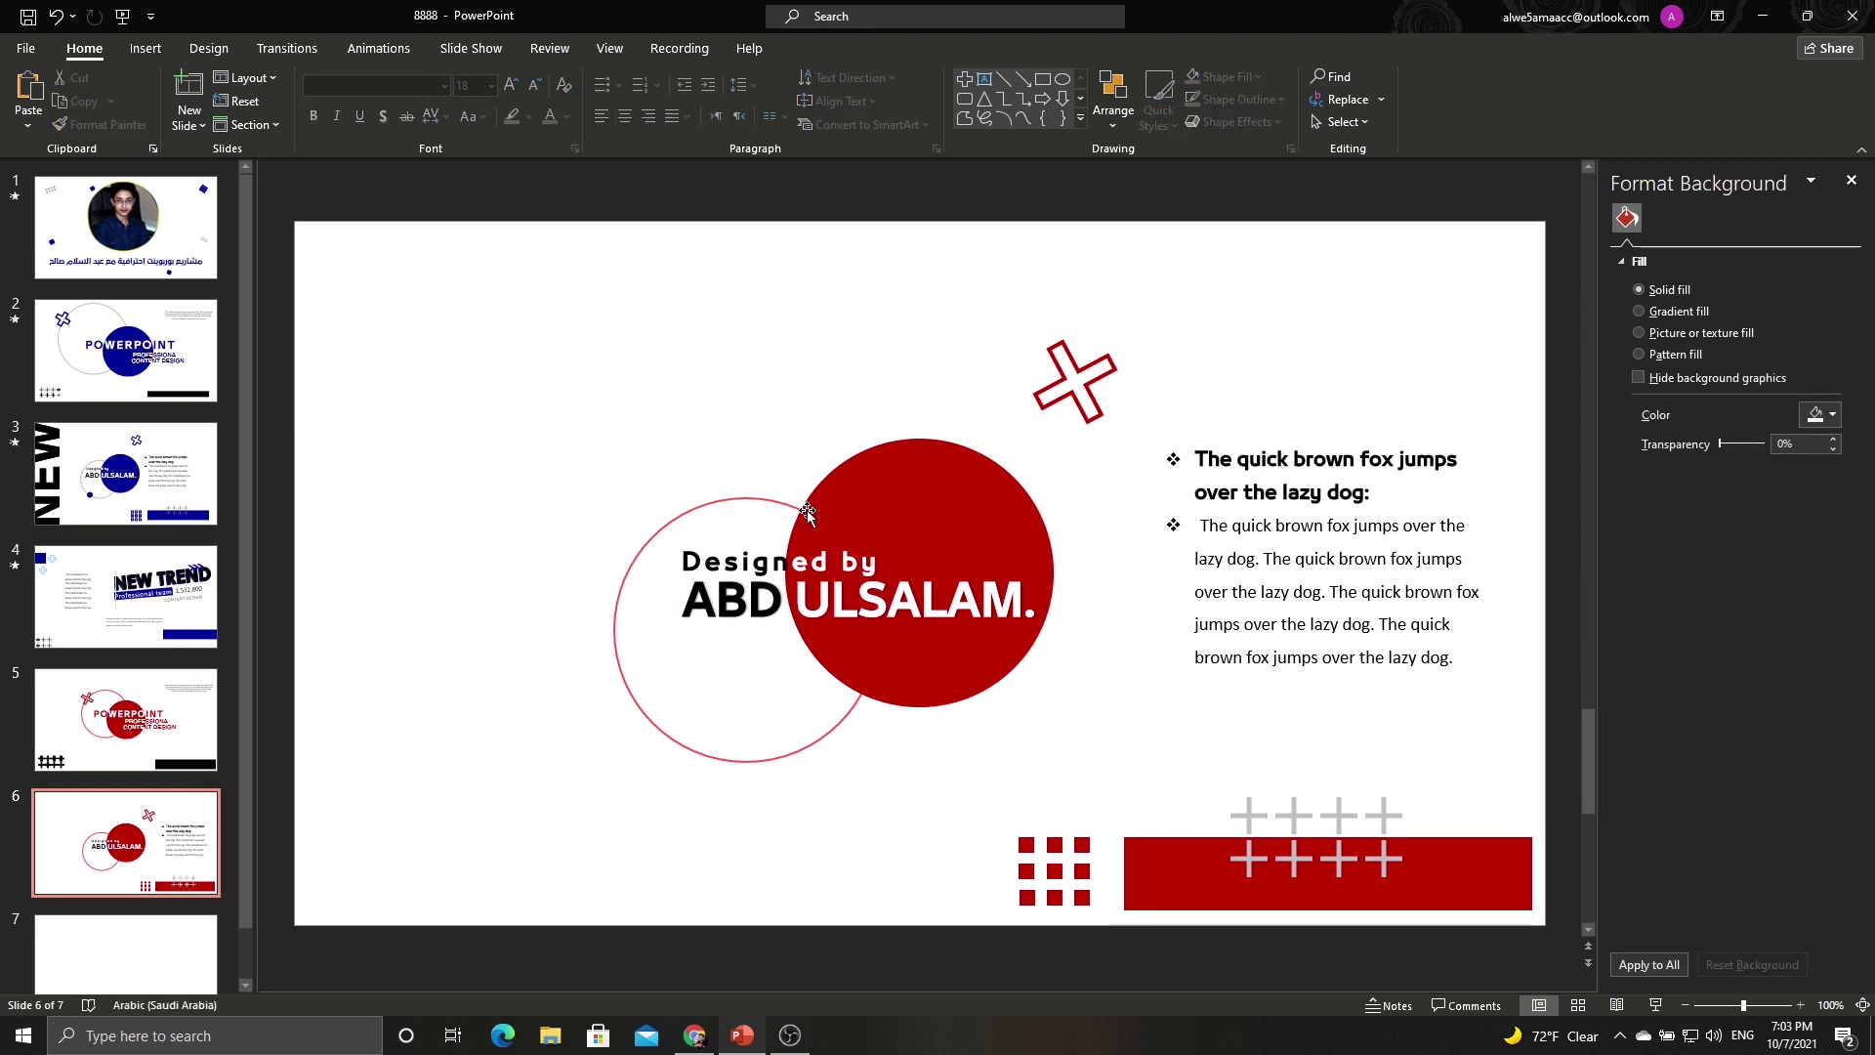
# Draw a small 0.41-inch oval on the ring's lower edge and fill it red.
pyautogui.click(162, 44)
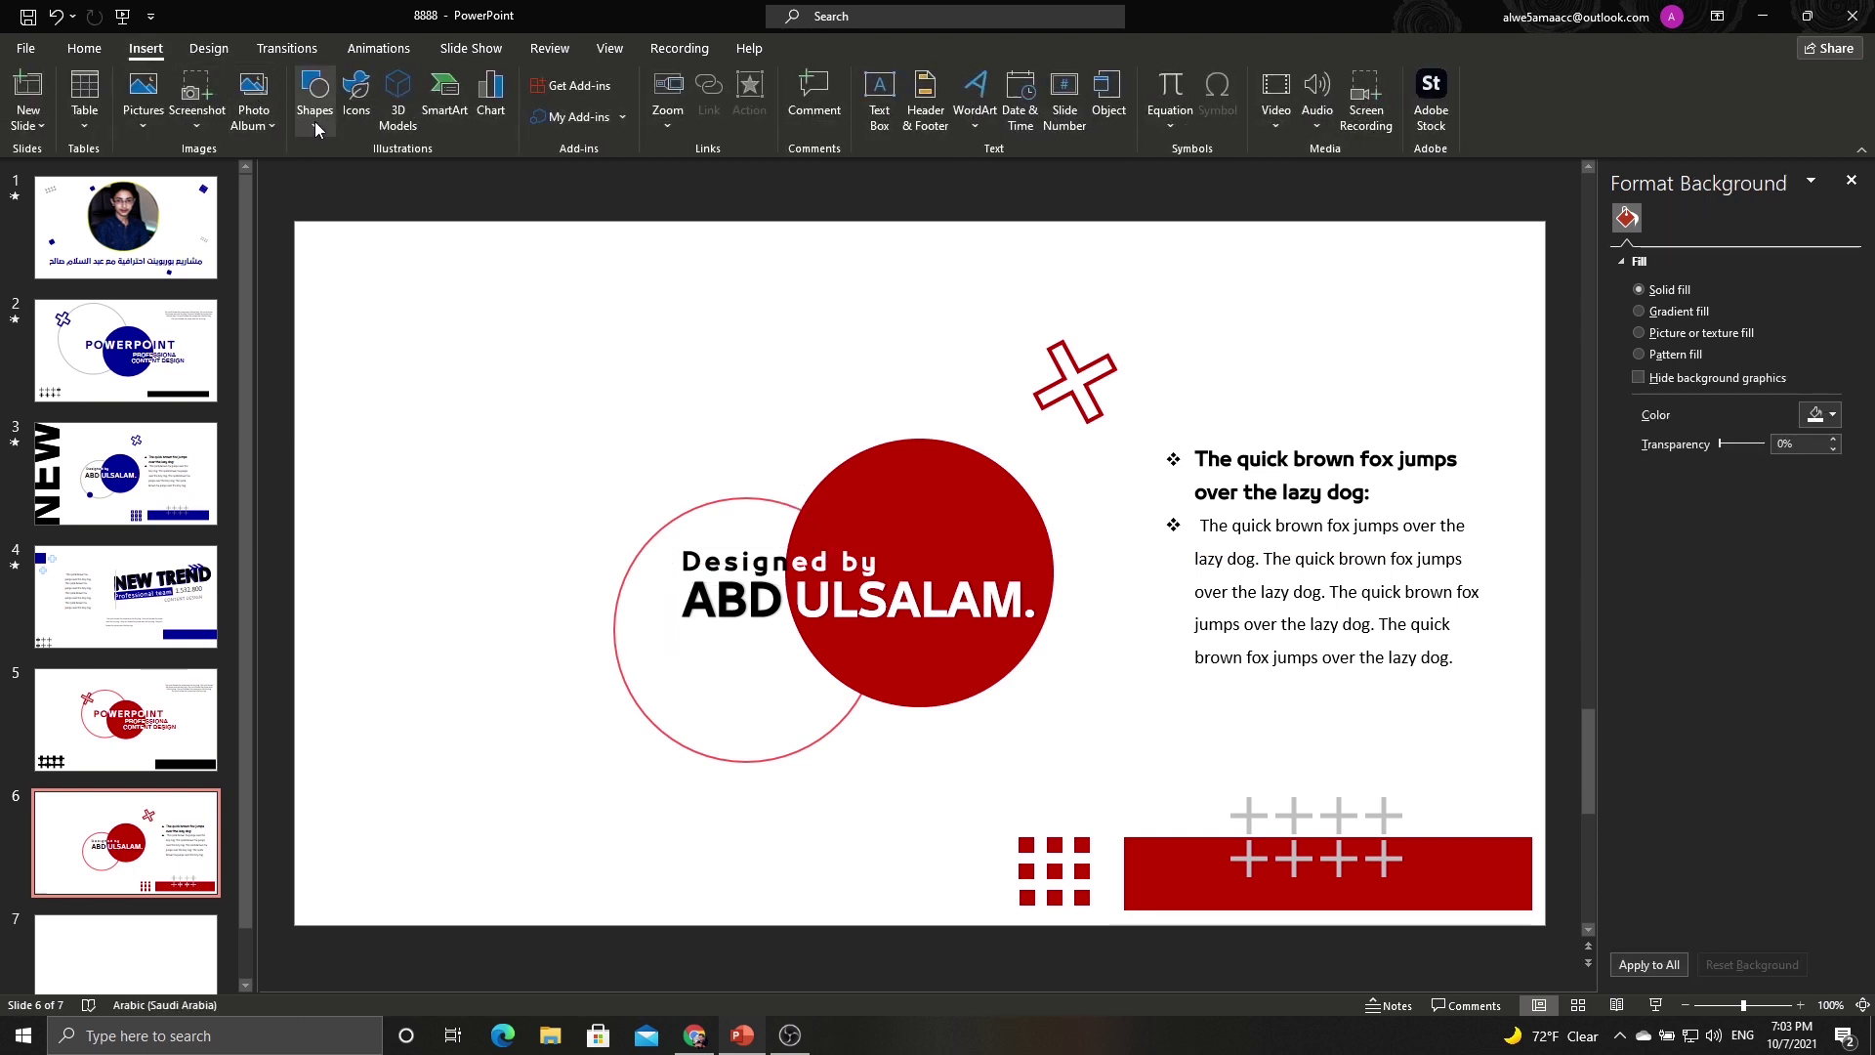
pyautogui.click(315, 121)
pyautogui.click(357, 162)
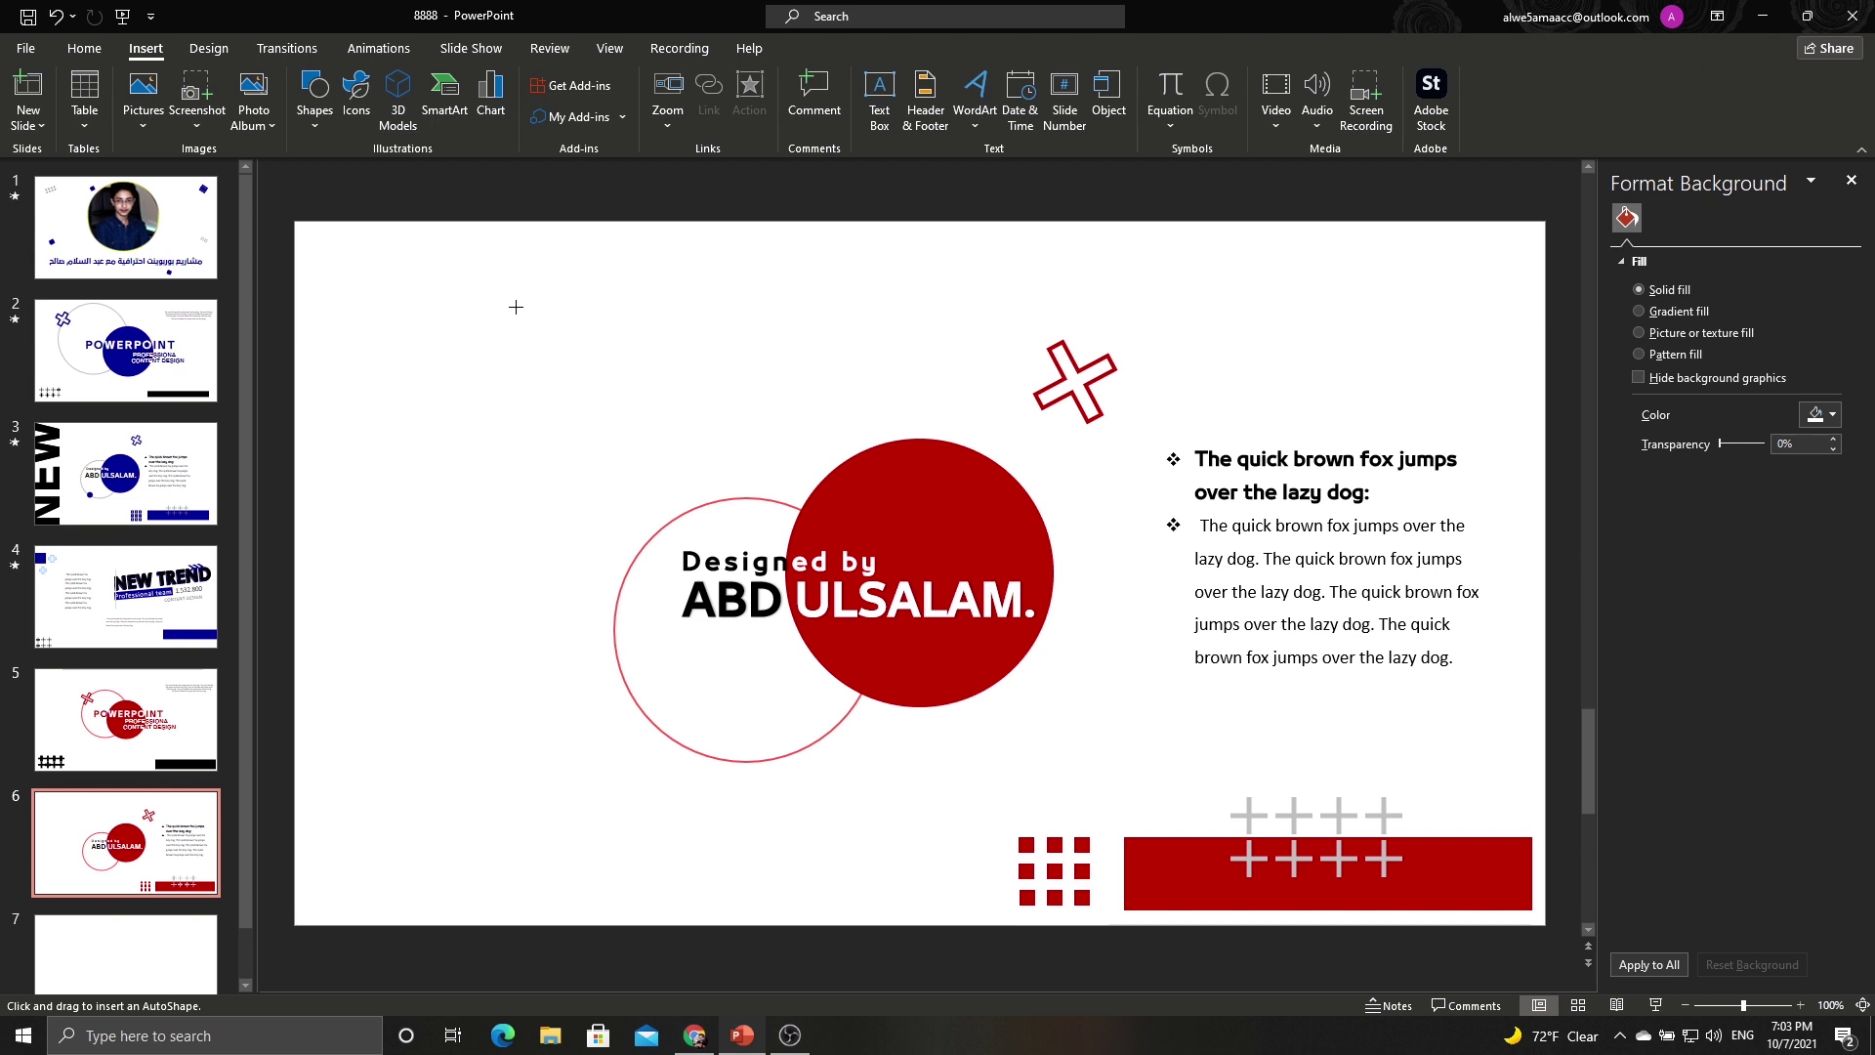
pyautogui.moveTo(516, 307); pyautogui.dragTo(696, 799)
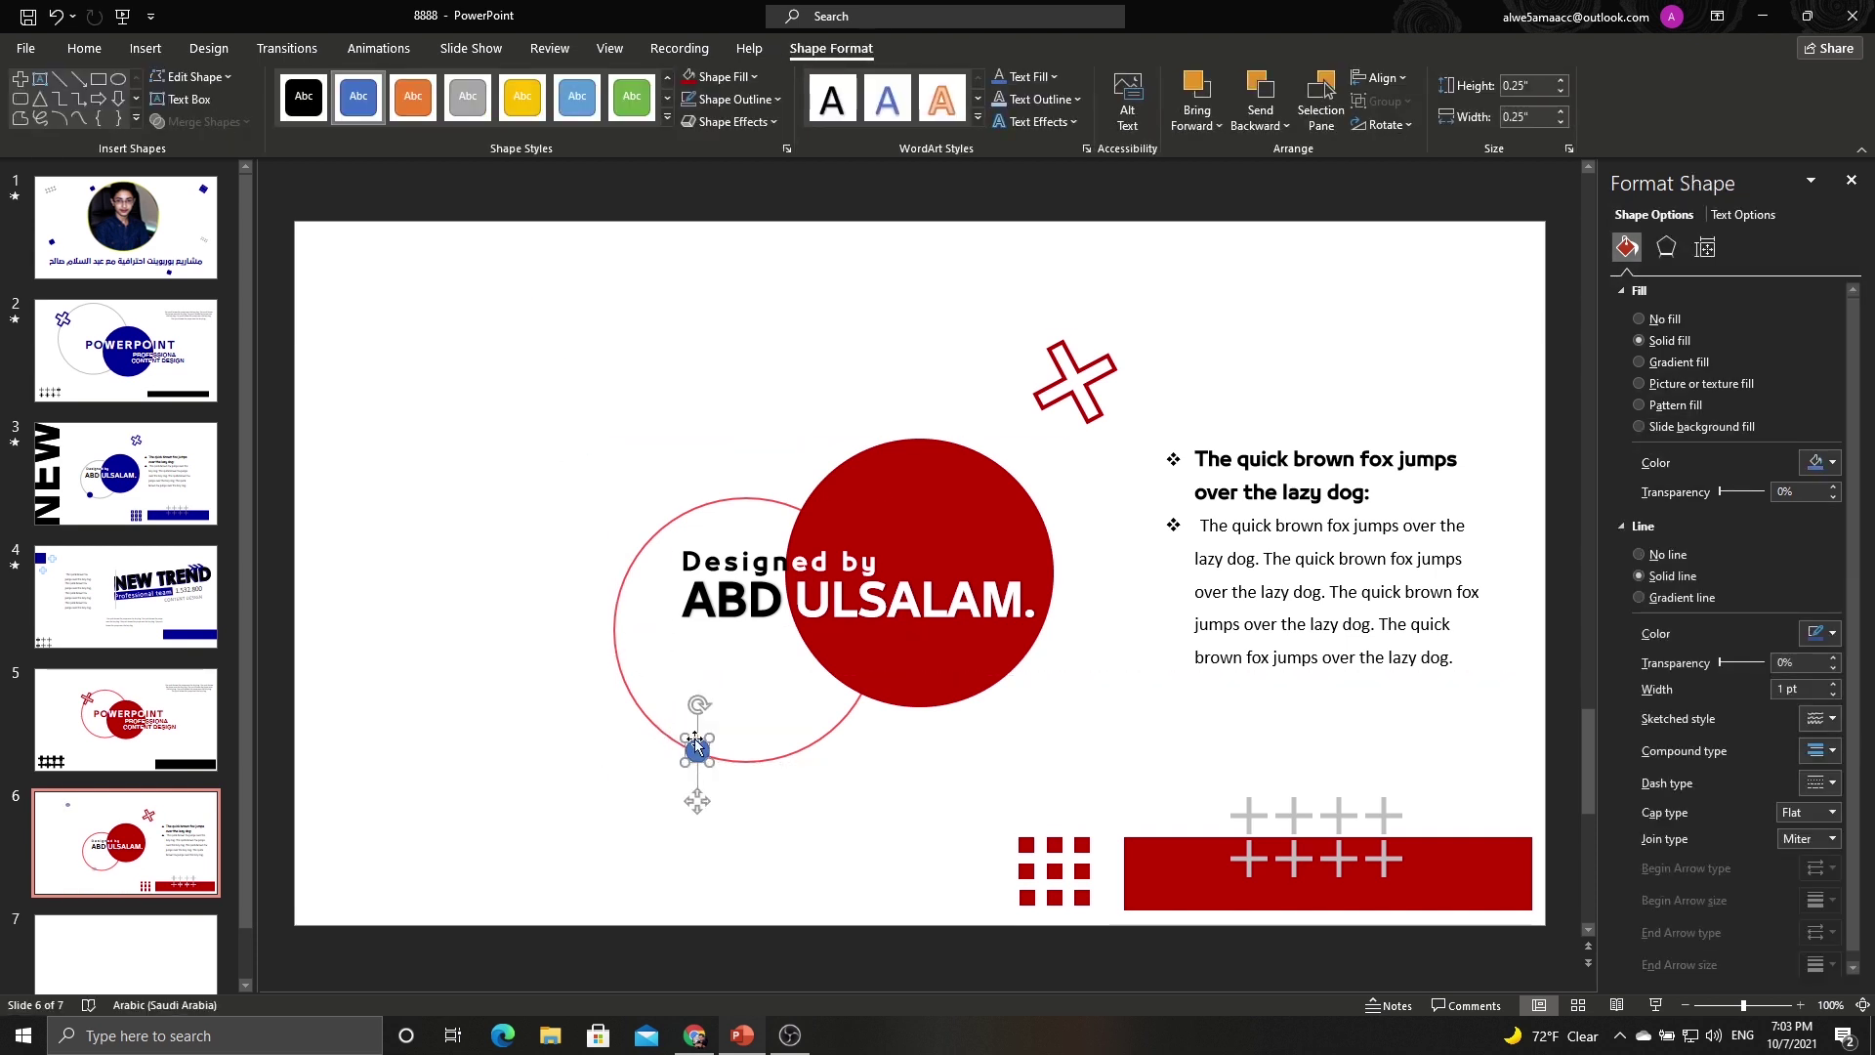
pyautogui.moveTo(683, 732); pyautogui.dragTo(690, 747)
pyautogui.click(691, 82)
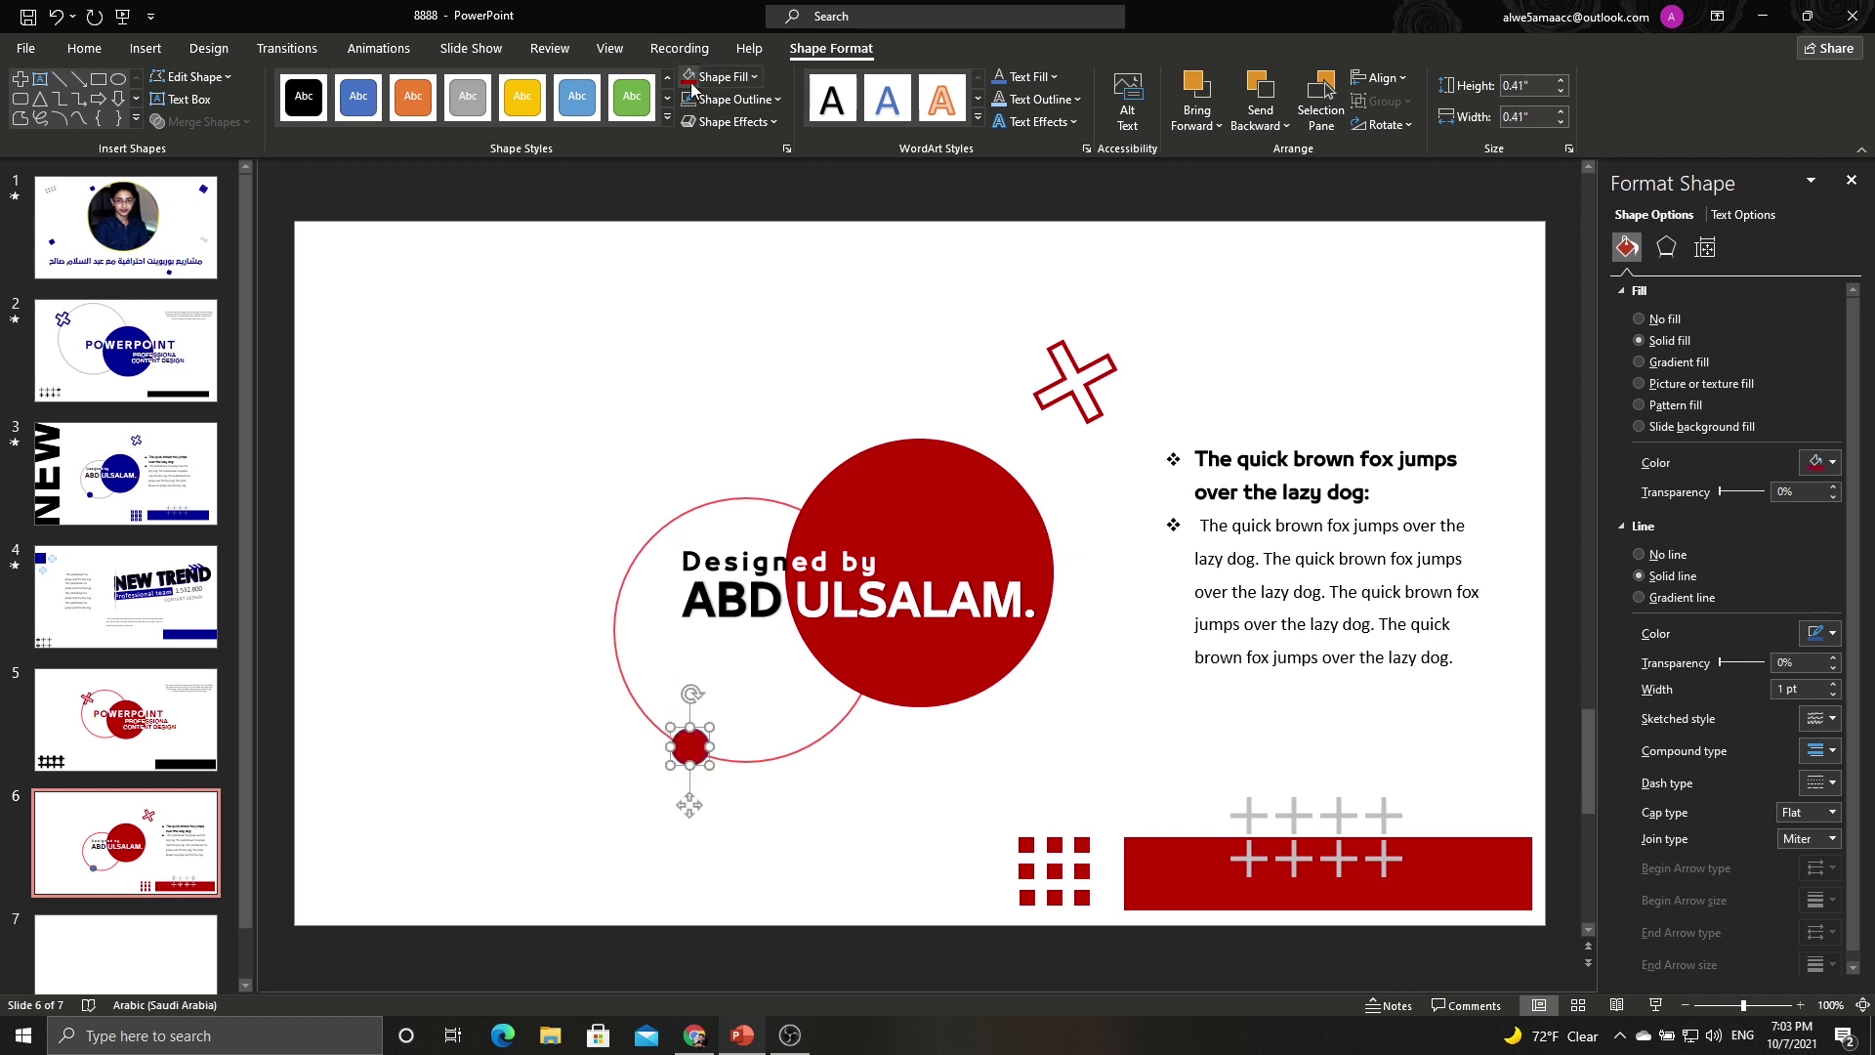
pyautogui.click(662, 265)
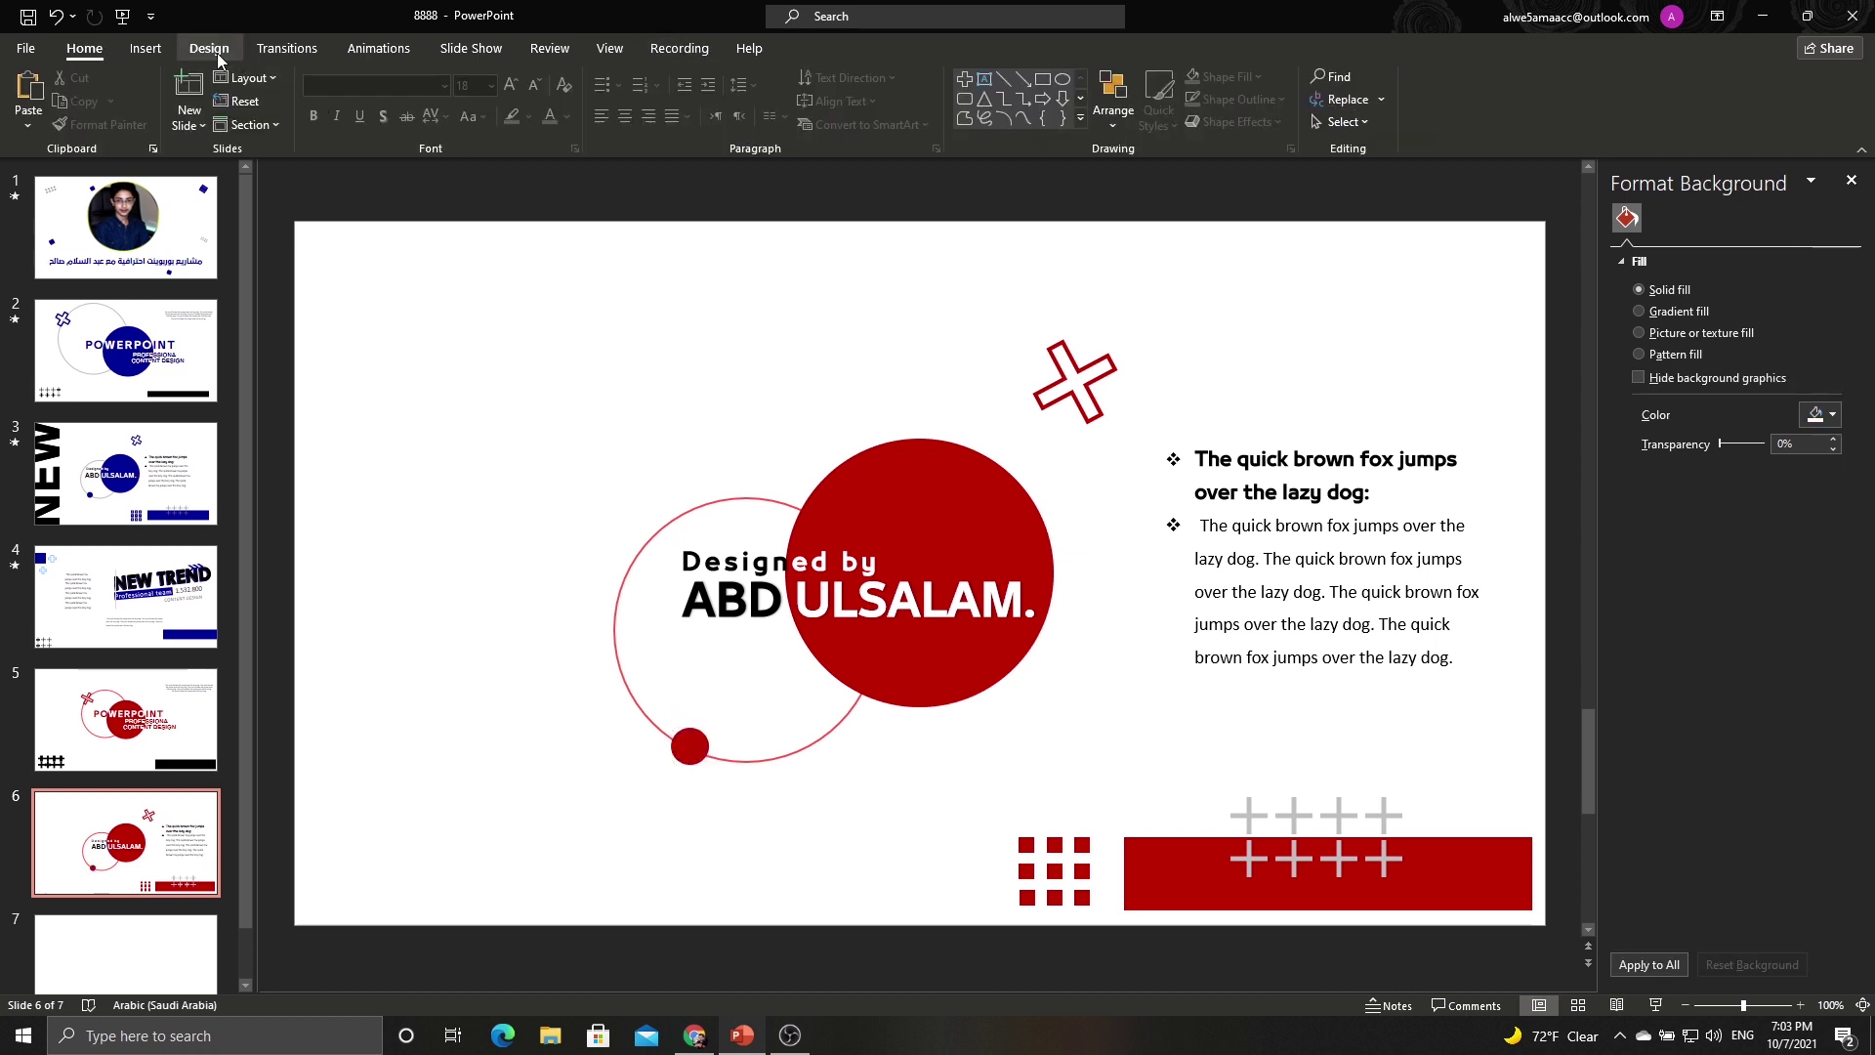
pyautogui.click(146, 48)
# Insert a WordArt text box reading 'new'.
pyautogui.click(975, 97)
pyautogui.click(974, 164)
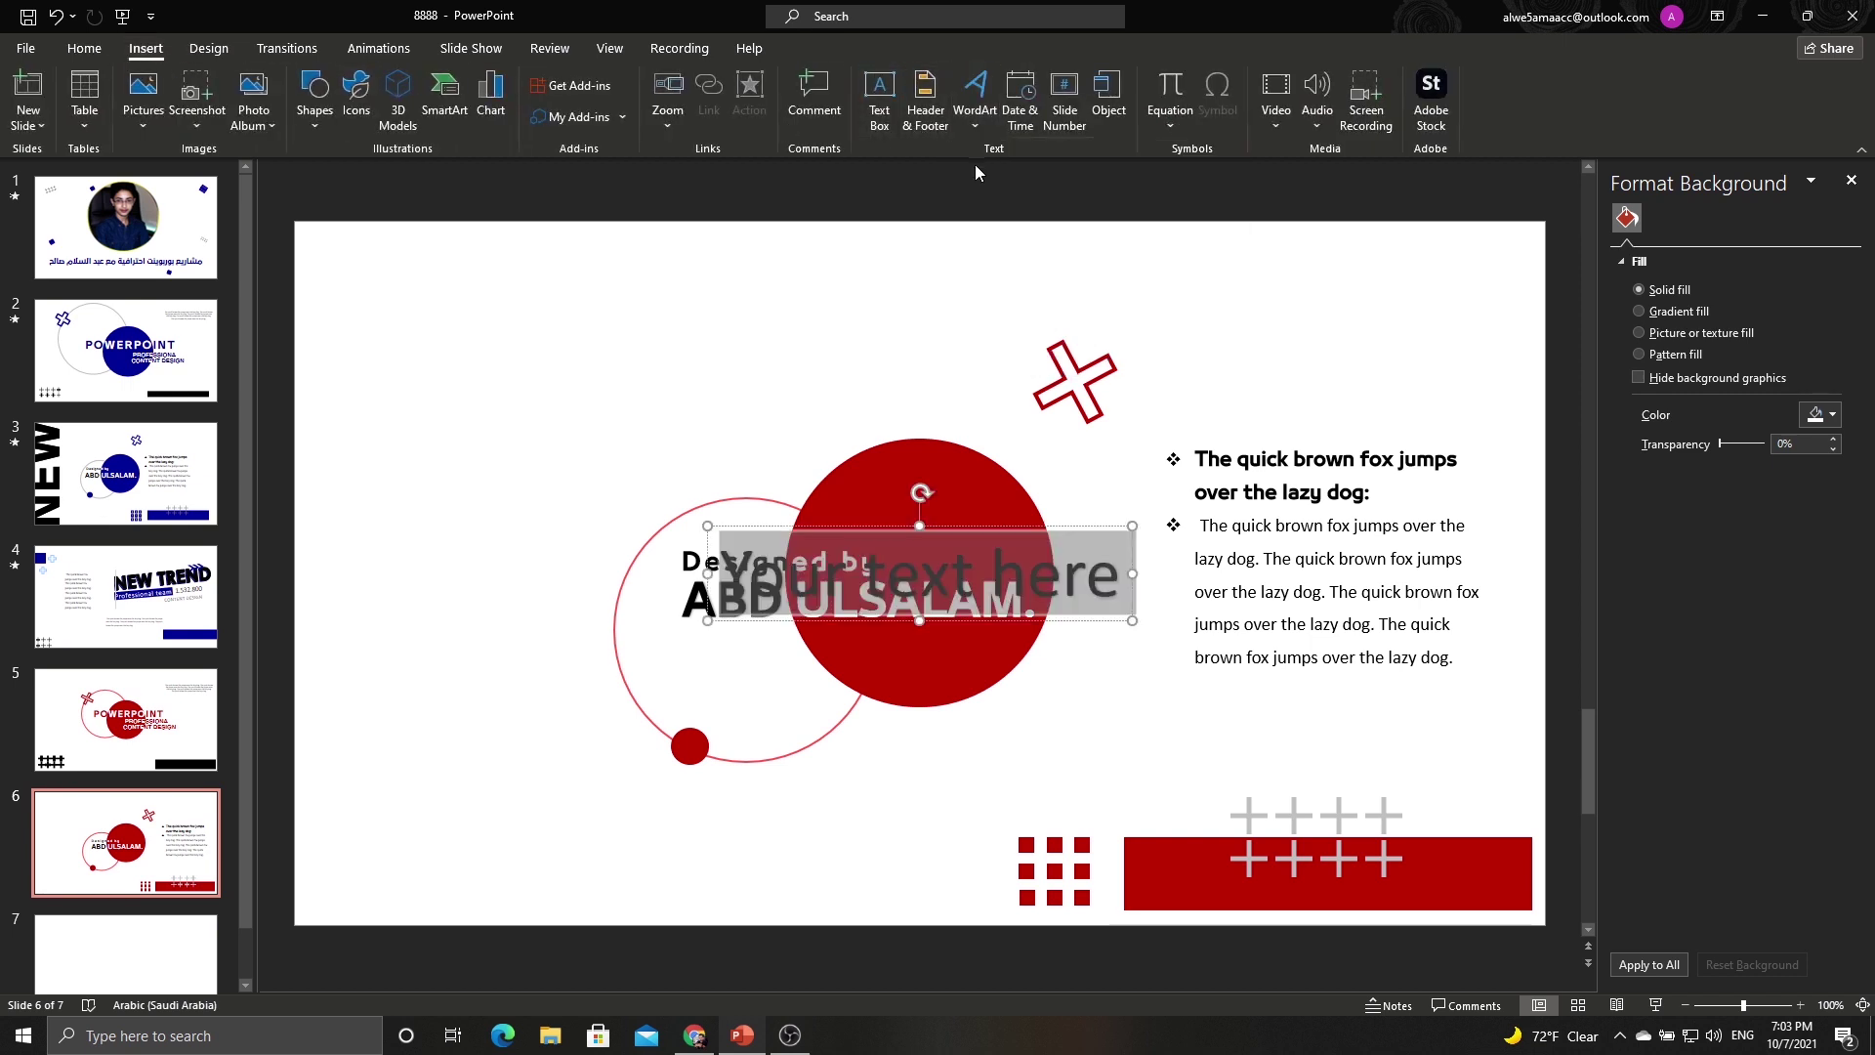
pyautogui.write('n')
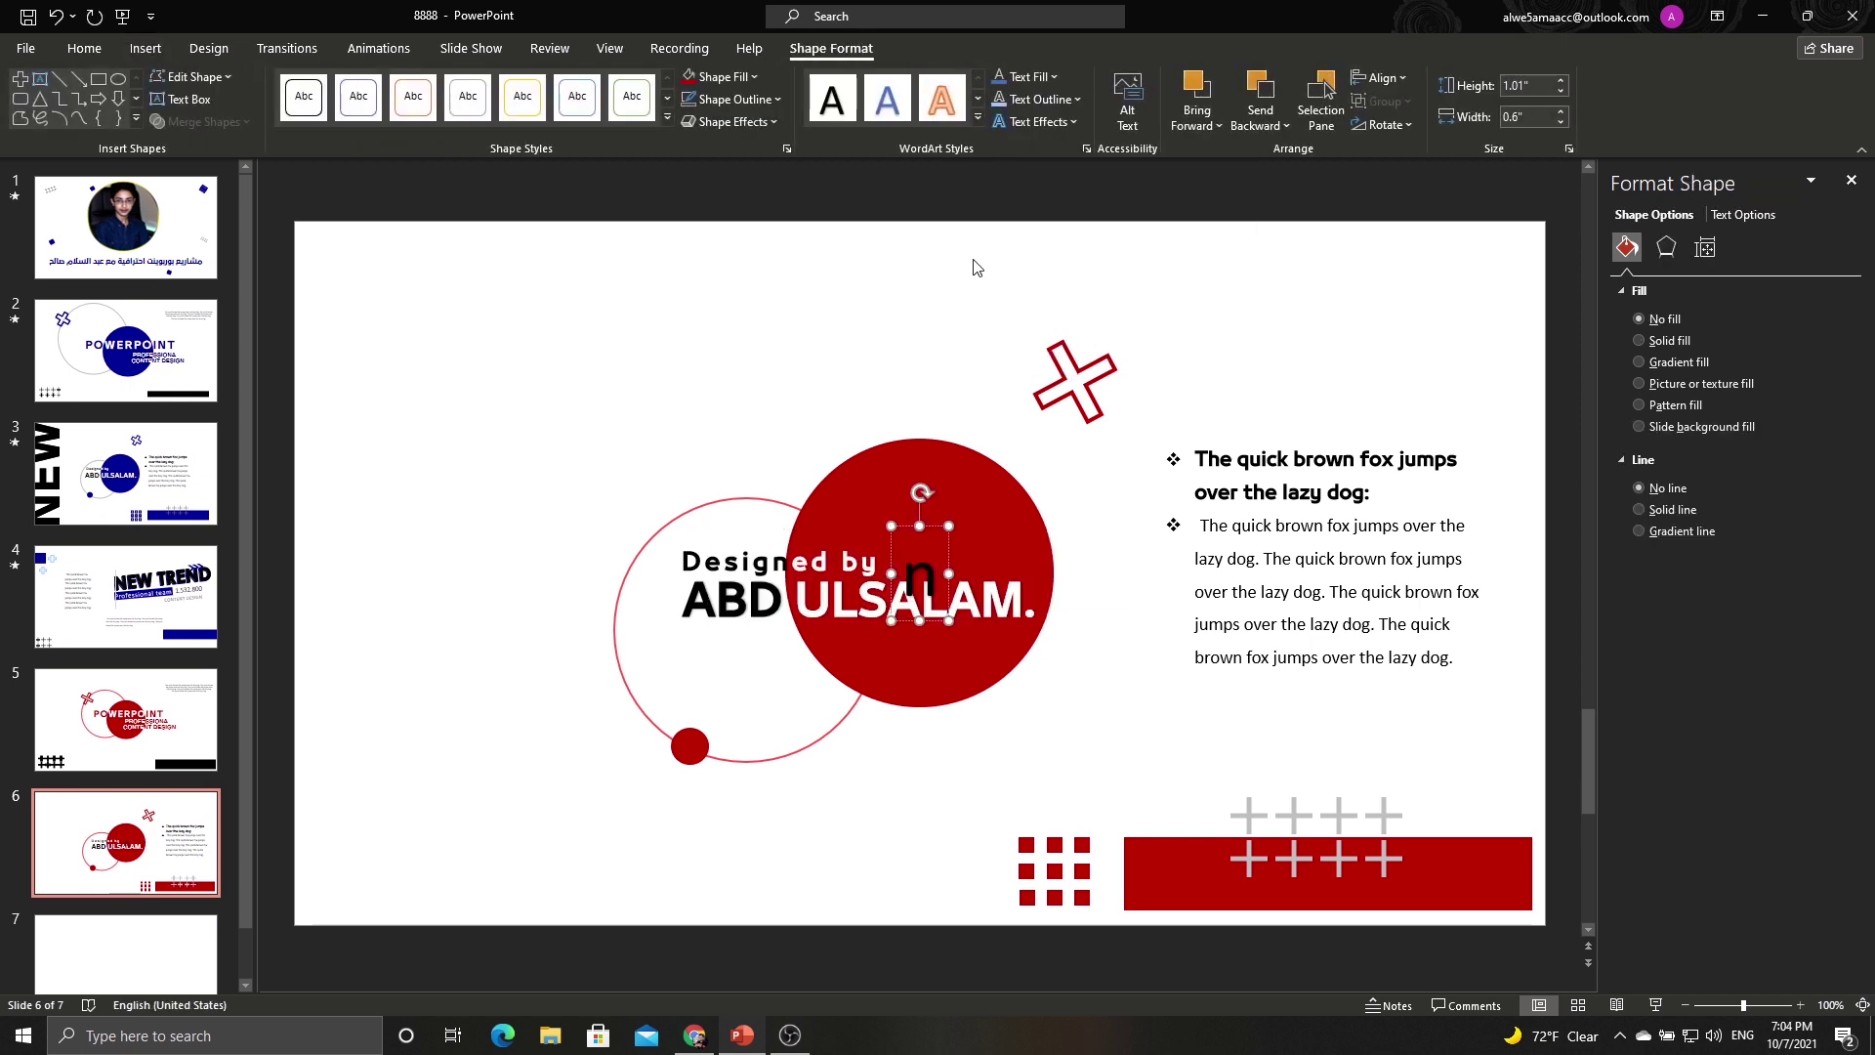
pyautogui.write('ew')
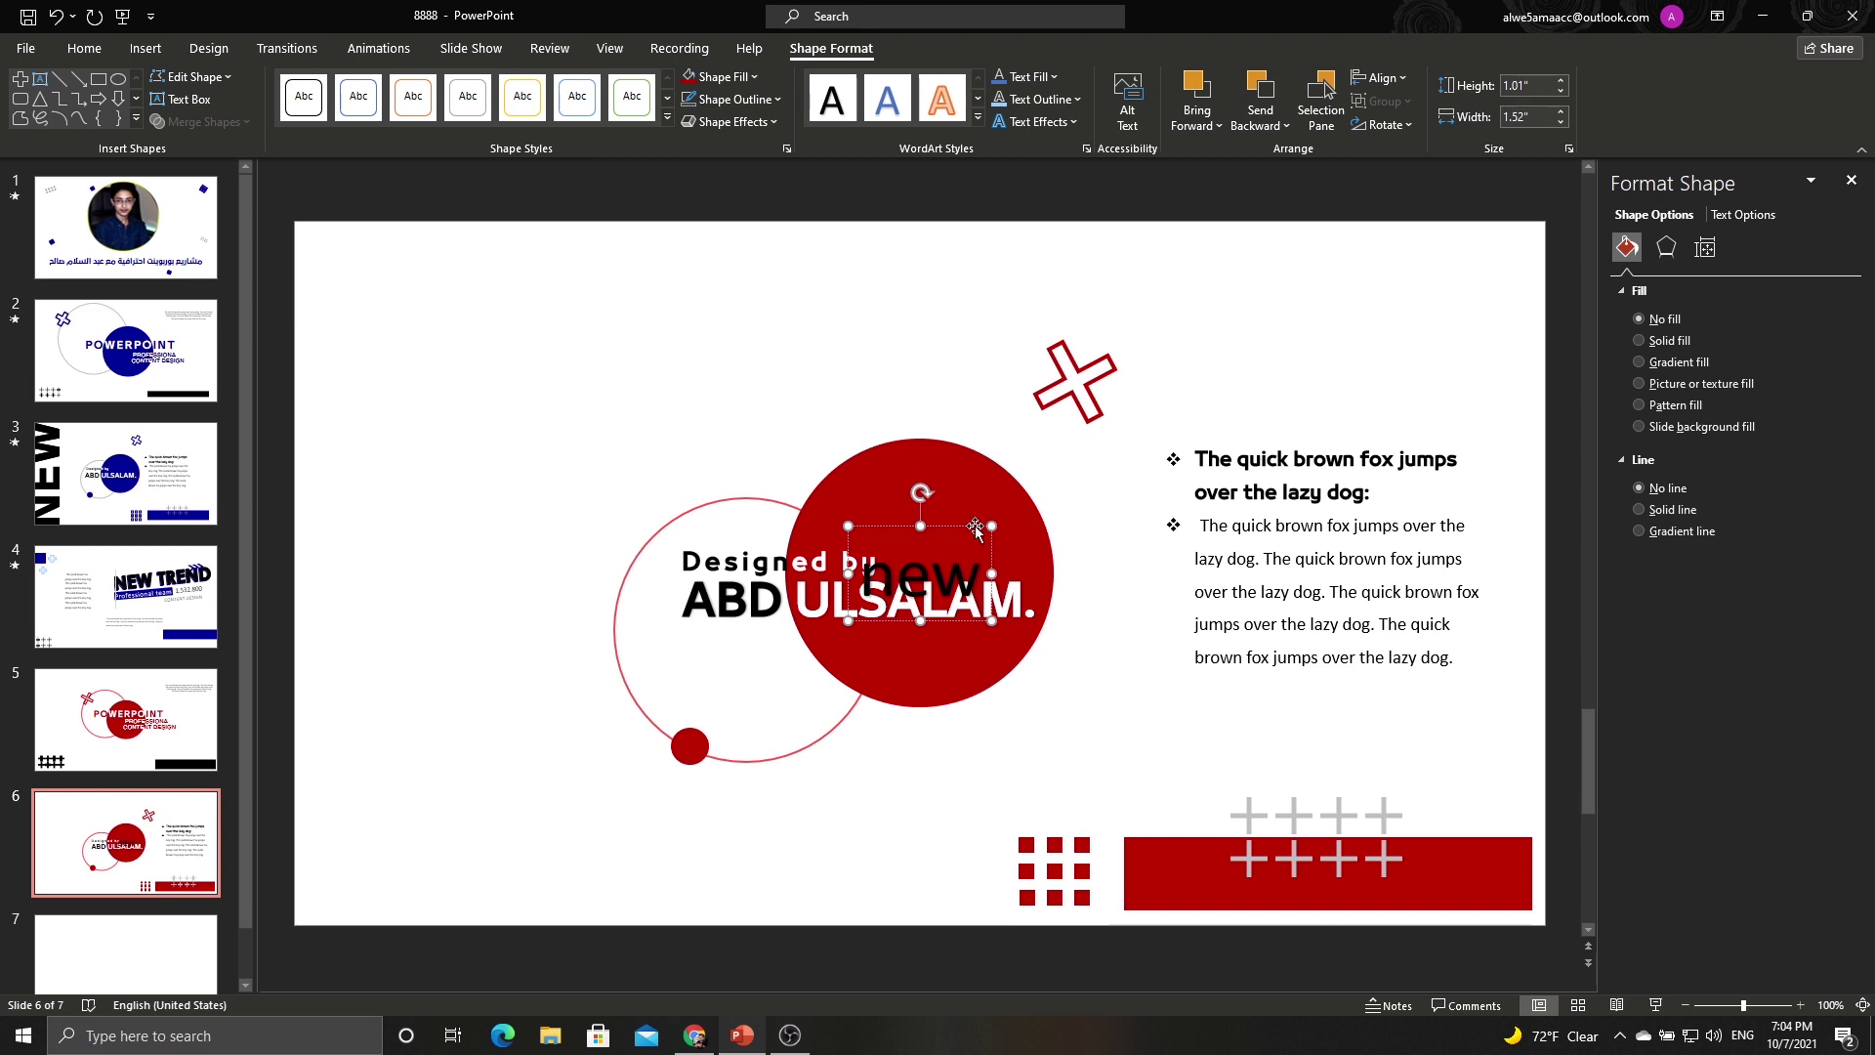
pyautogui.click(136, 54)
pyautogui.click(326, 125)
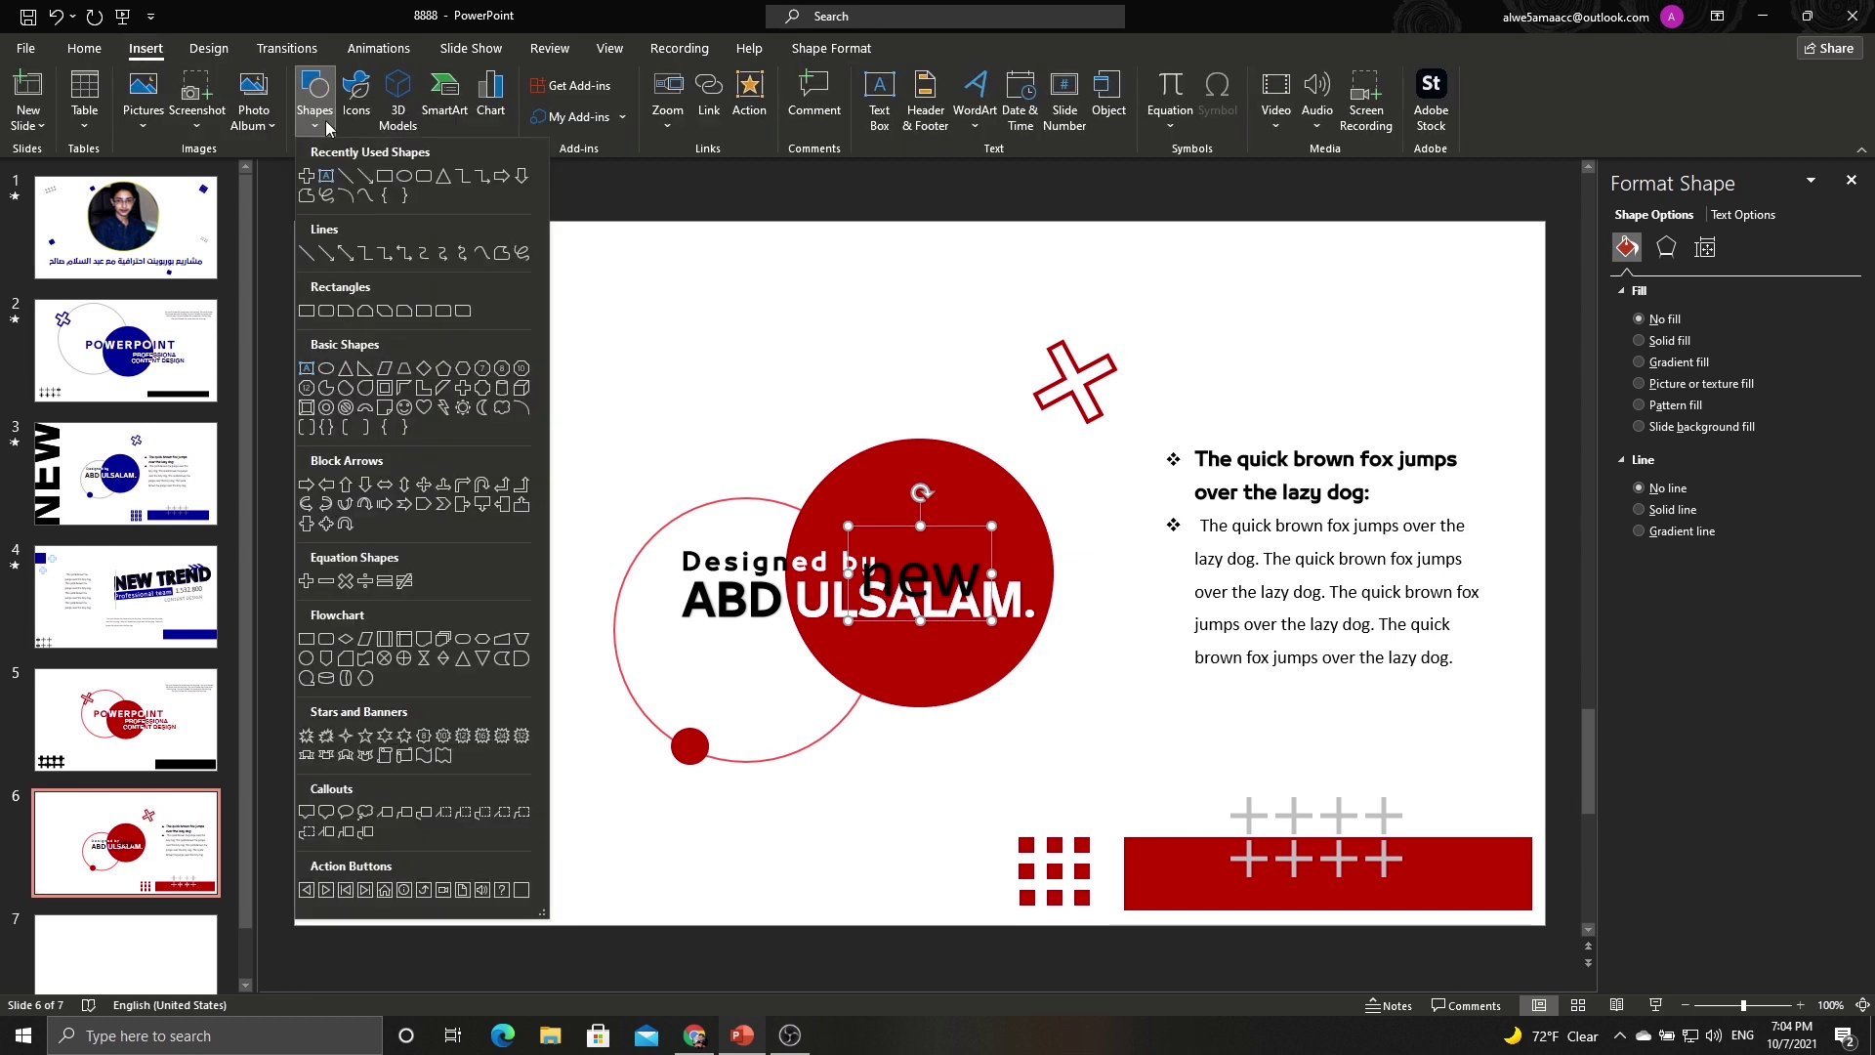
pyautogui.click(578, 167)
# Make NEW 166 pt, uppercase, bold 29LT Bukra Bold Italic, and move it above the red circle.
pyautogui.click(84, 48)
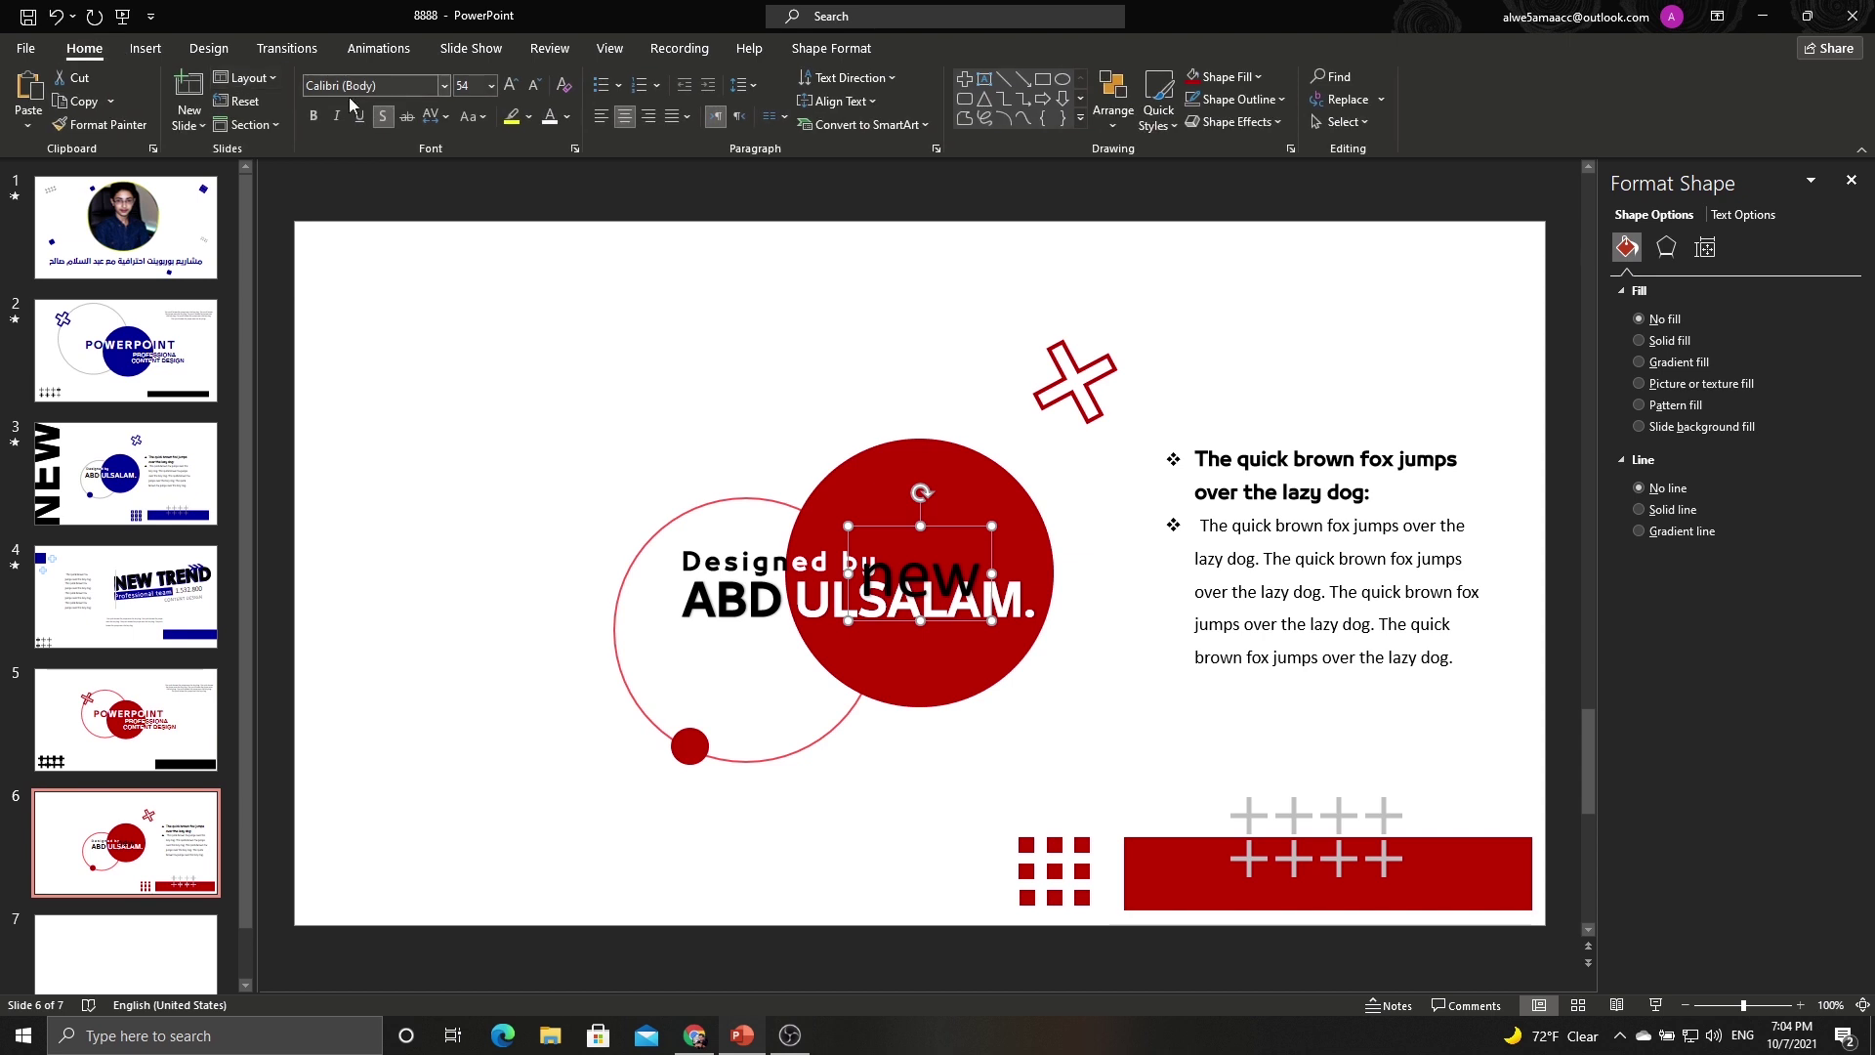
pyautogui.click(508, 88)
pyautogui.click(509, 87)
pyautogui.click(509, 88)
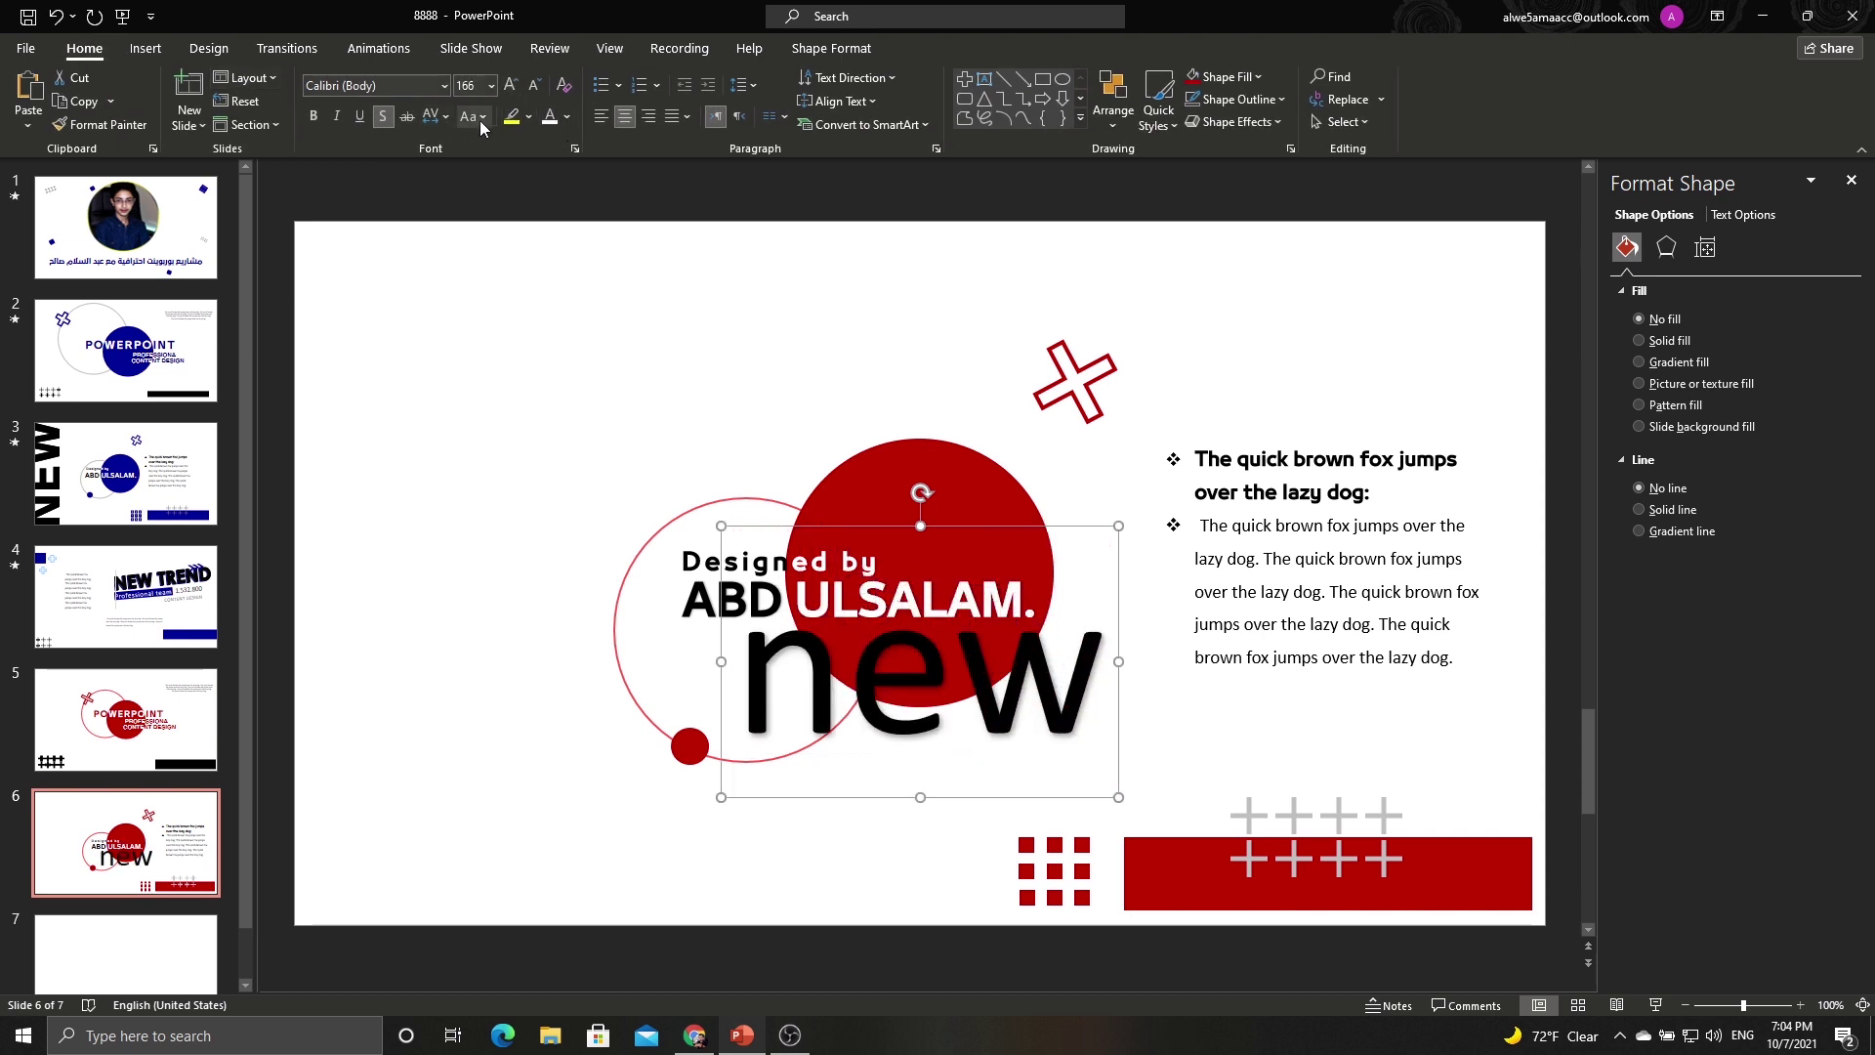
pyautogui.click(479, 119)
pyautogui.click(517, 197)
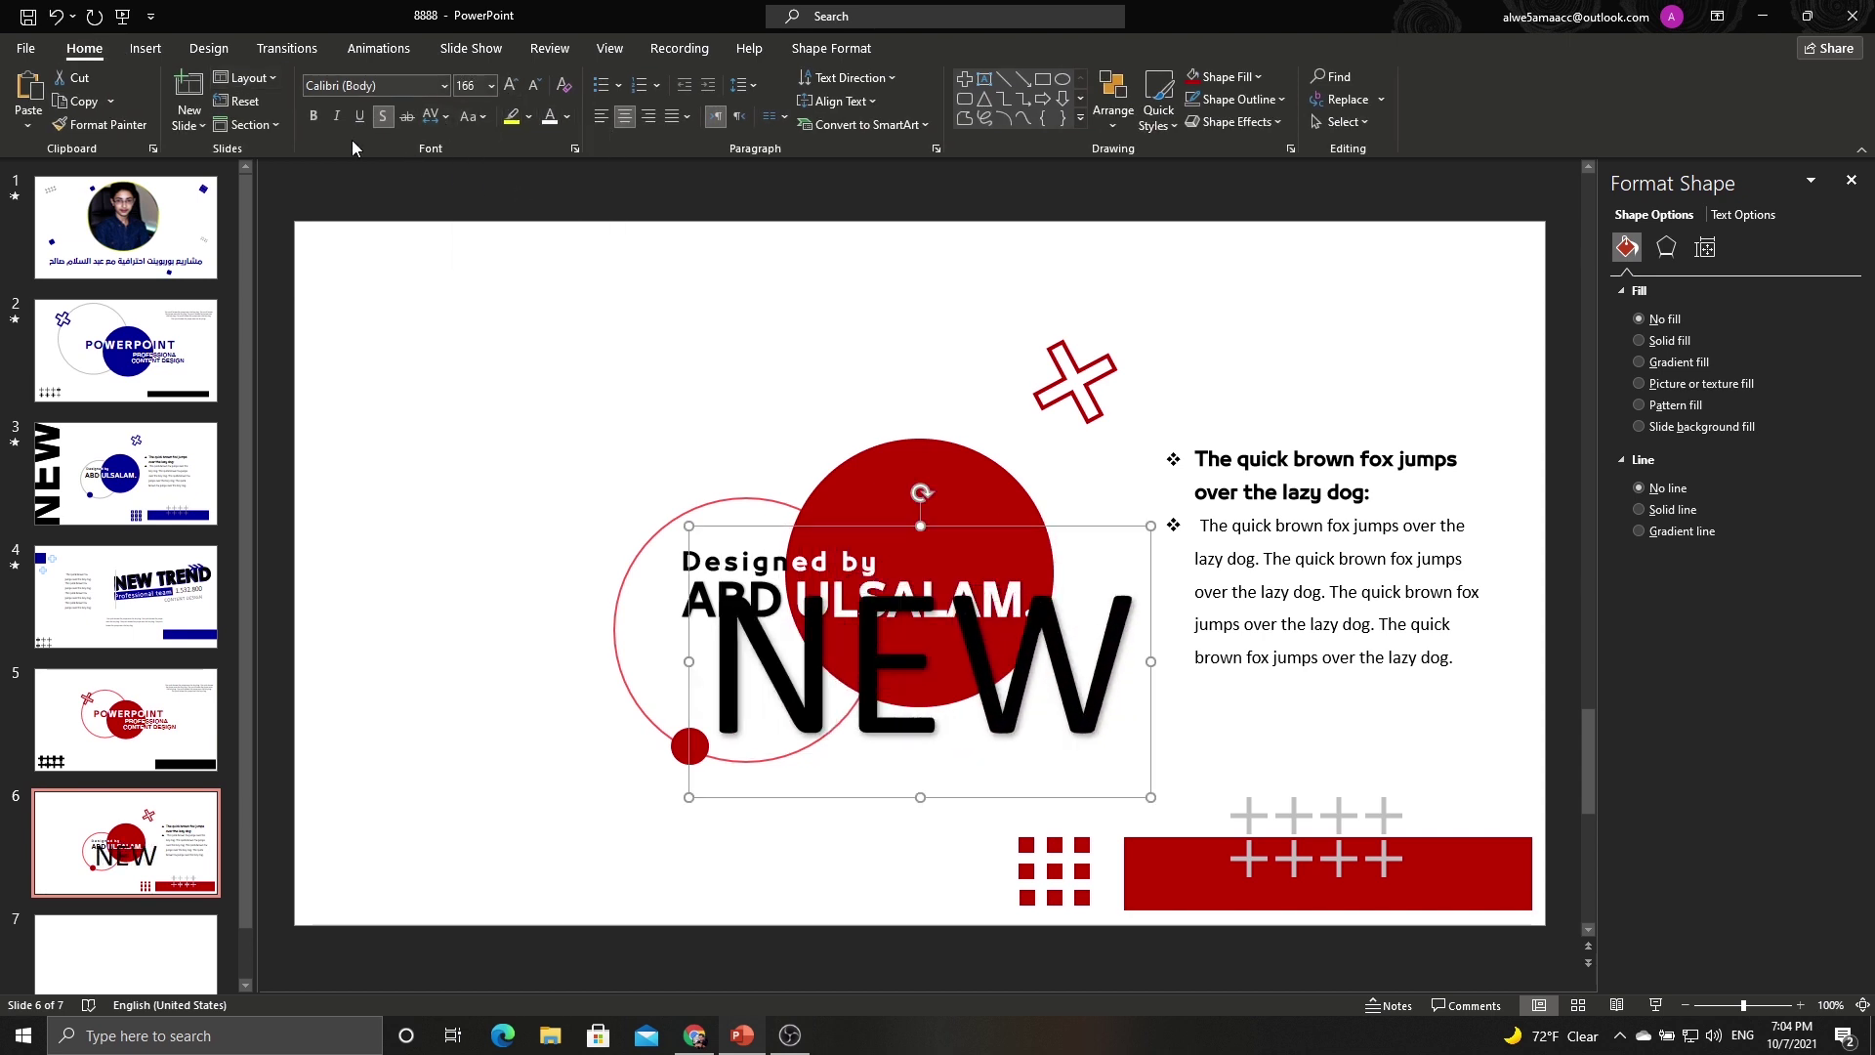
pyautogui.click(313, 116)
pyautogui.click(442, 86)
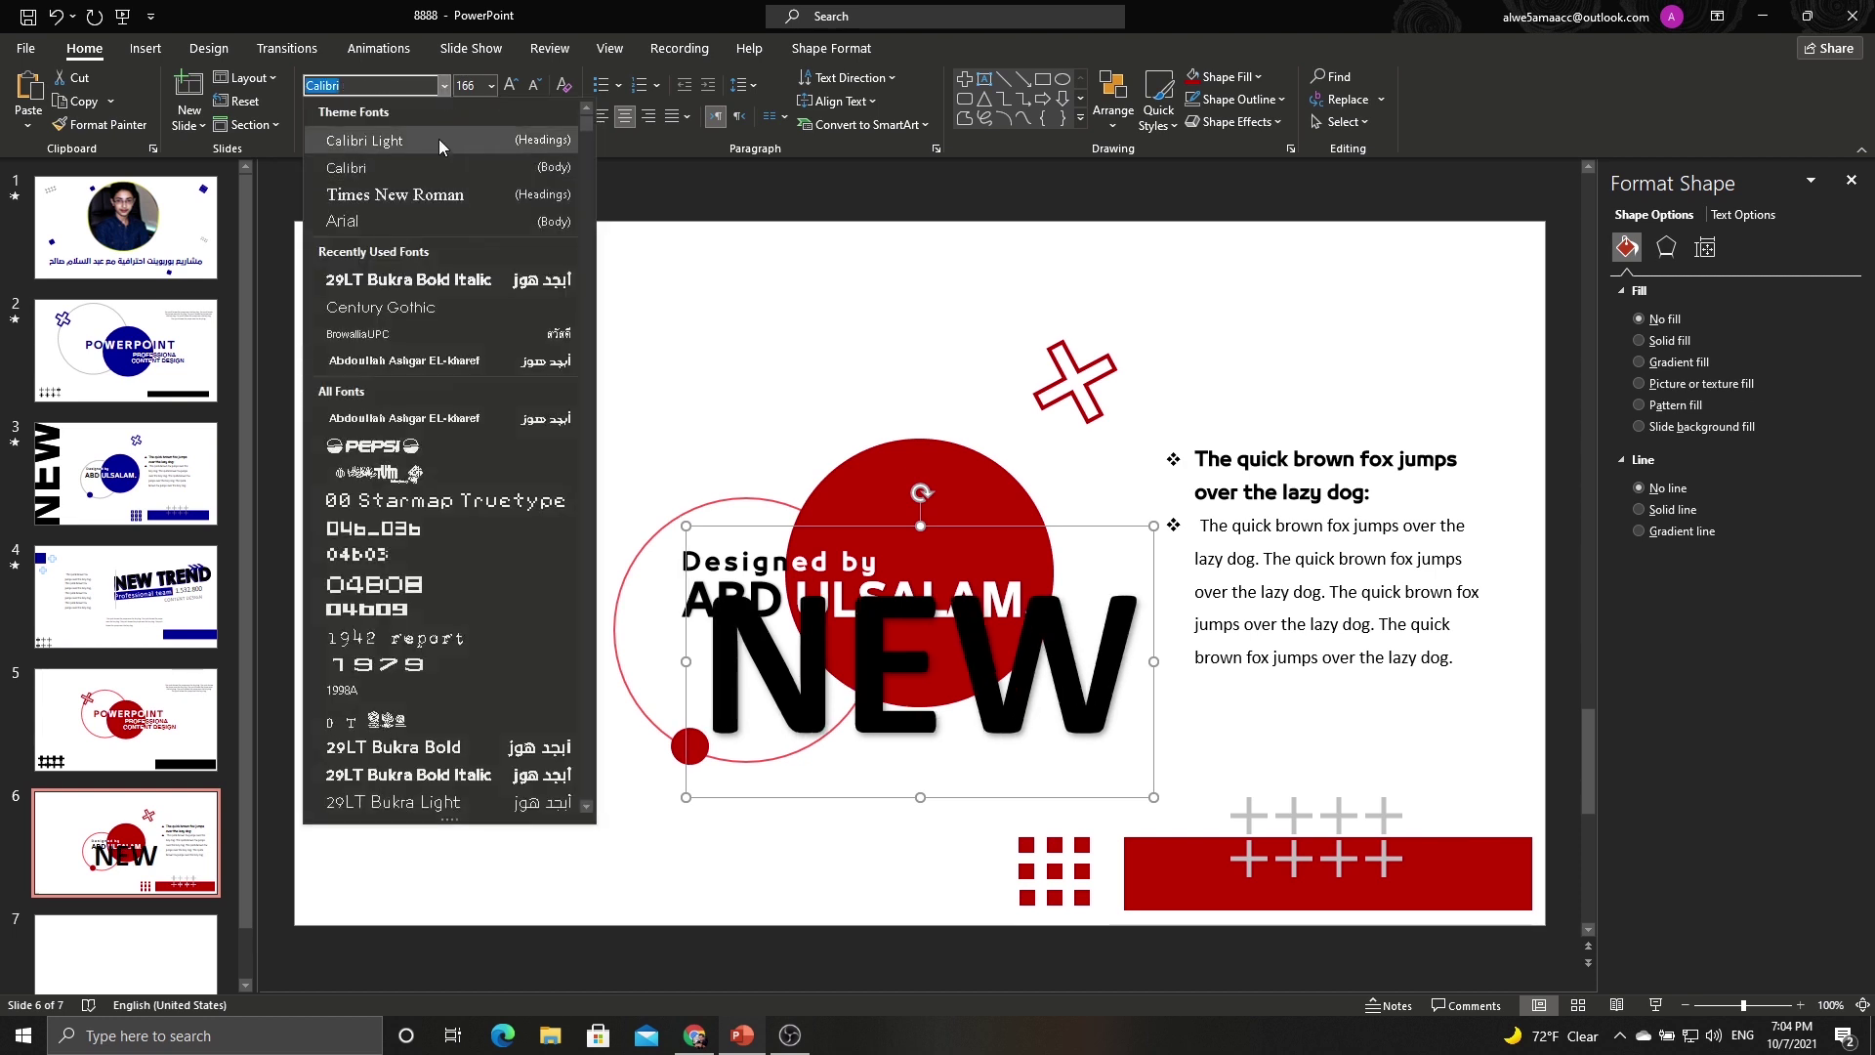
pyautogui.click(403, 280)
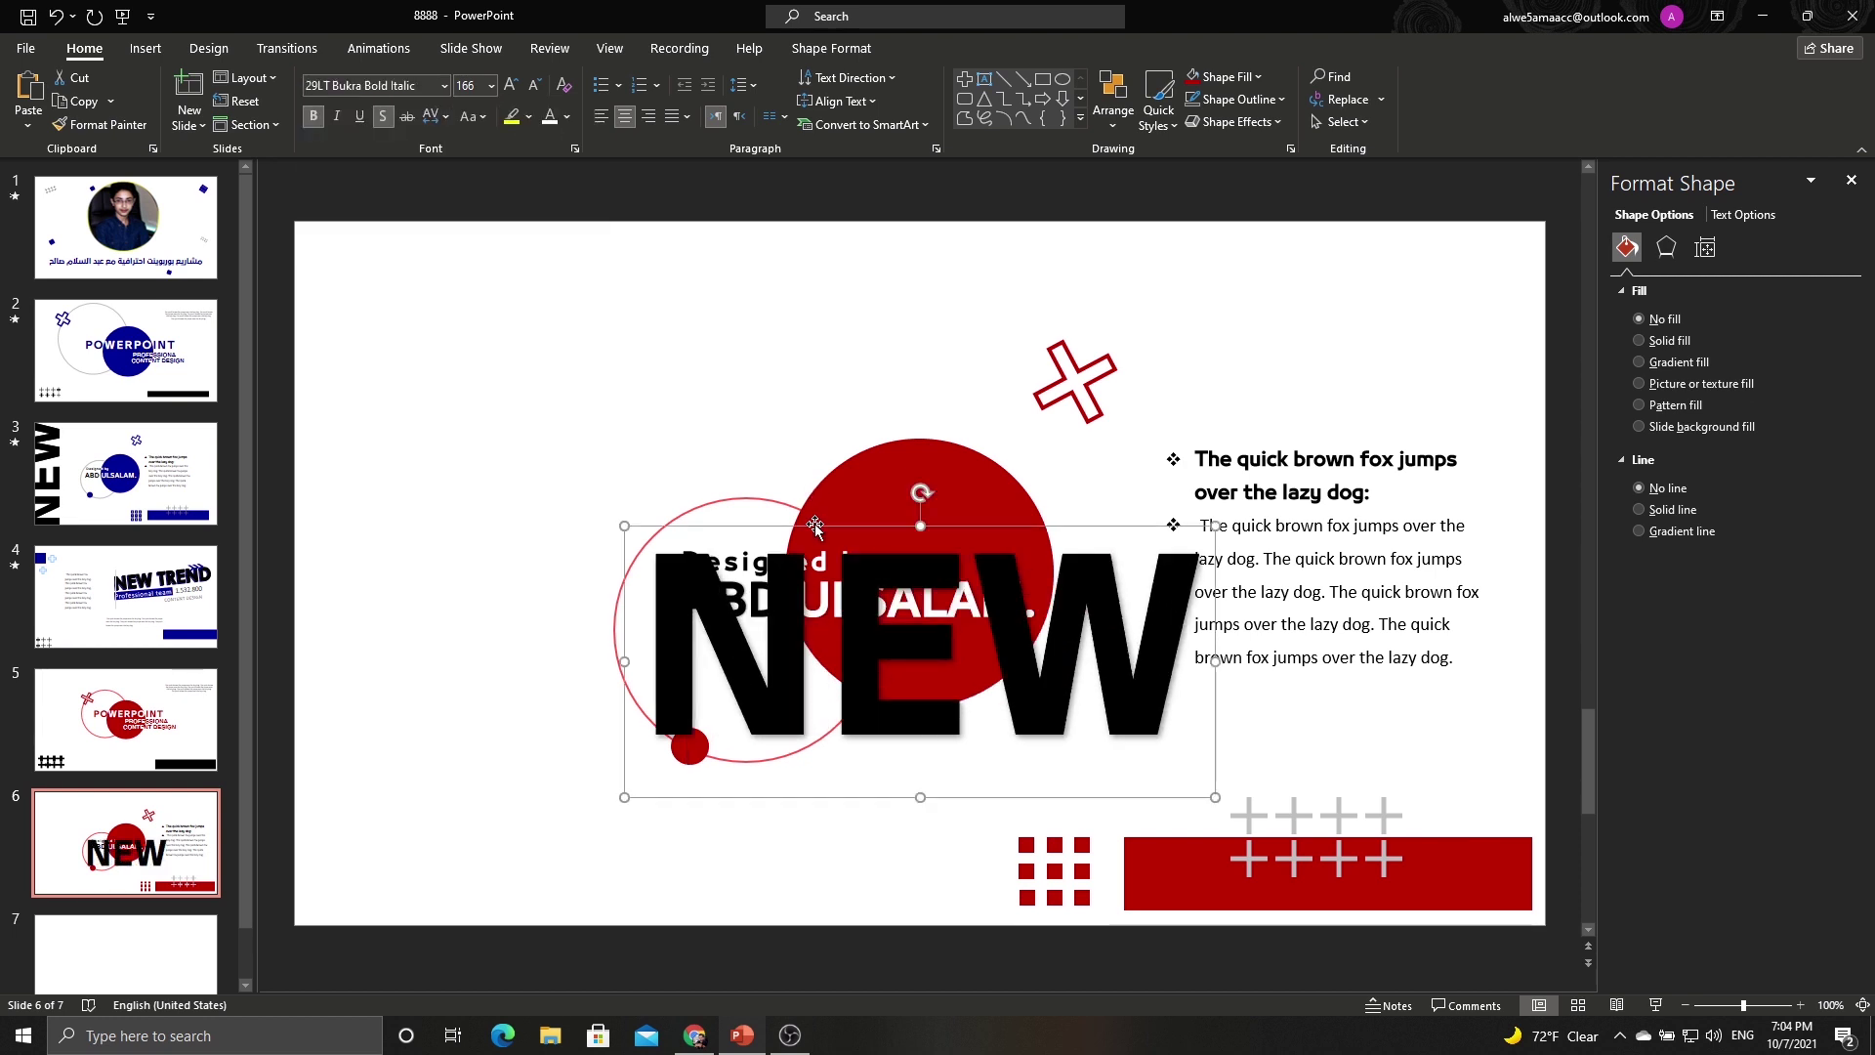
pyautogui.moveTo(816, 527); pyautogui.dragTo(605, 307)
pyautogui.click(640, 261)
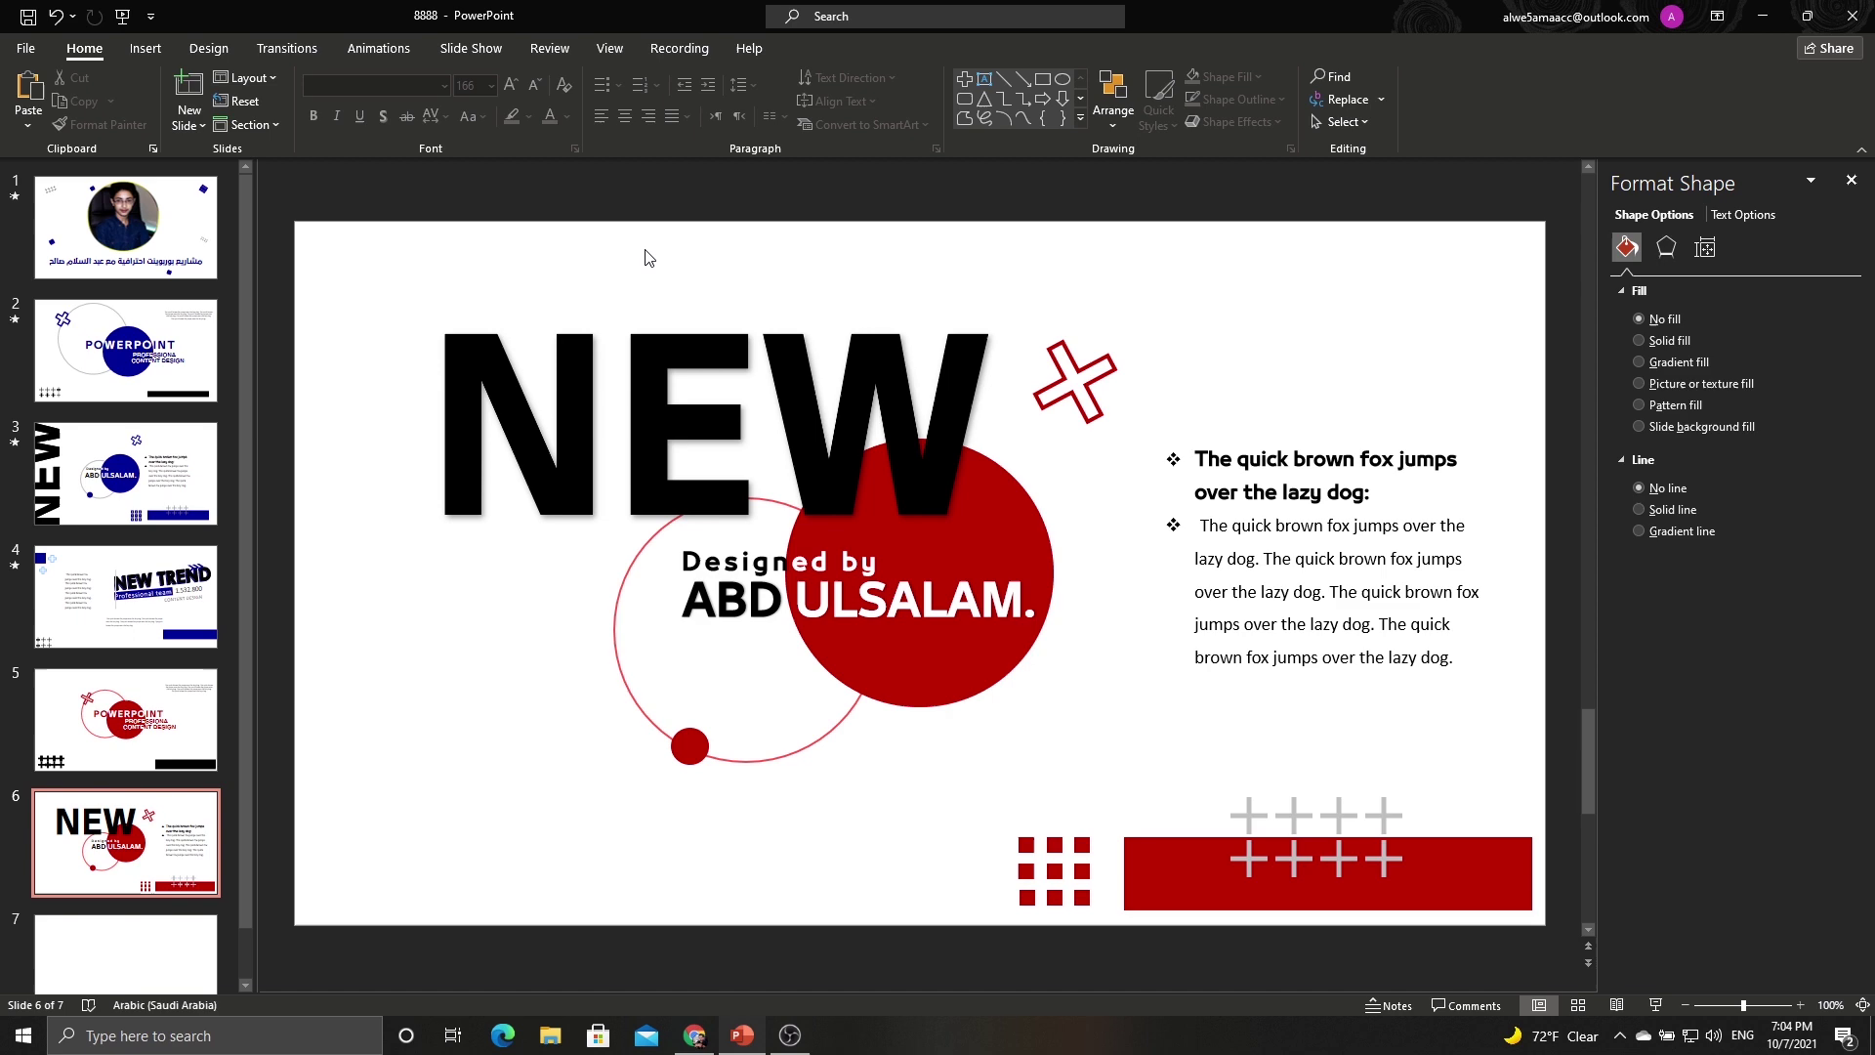
# Draw an outline-free rectangle across the top of the NEW lettering.
pyautogui.click(136, 46)
pyautogui.click(357, 88)
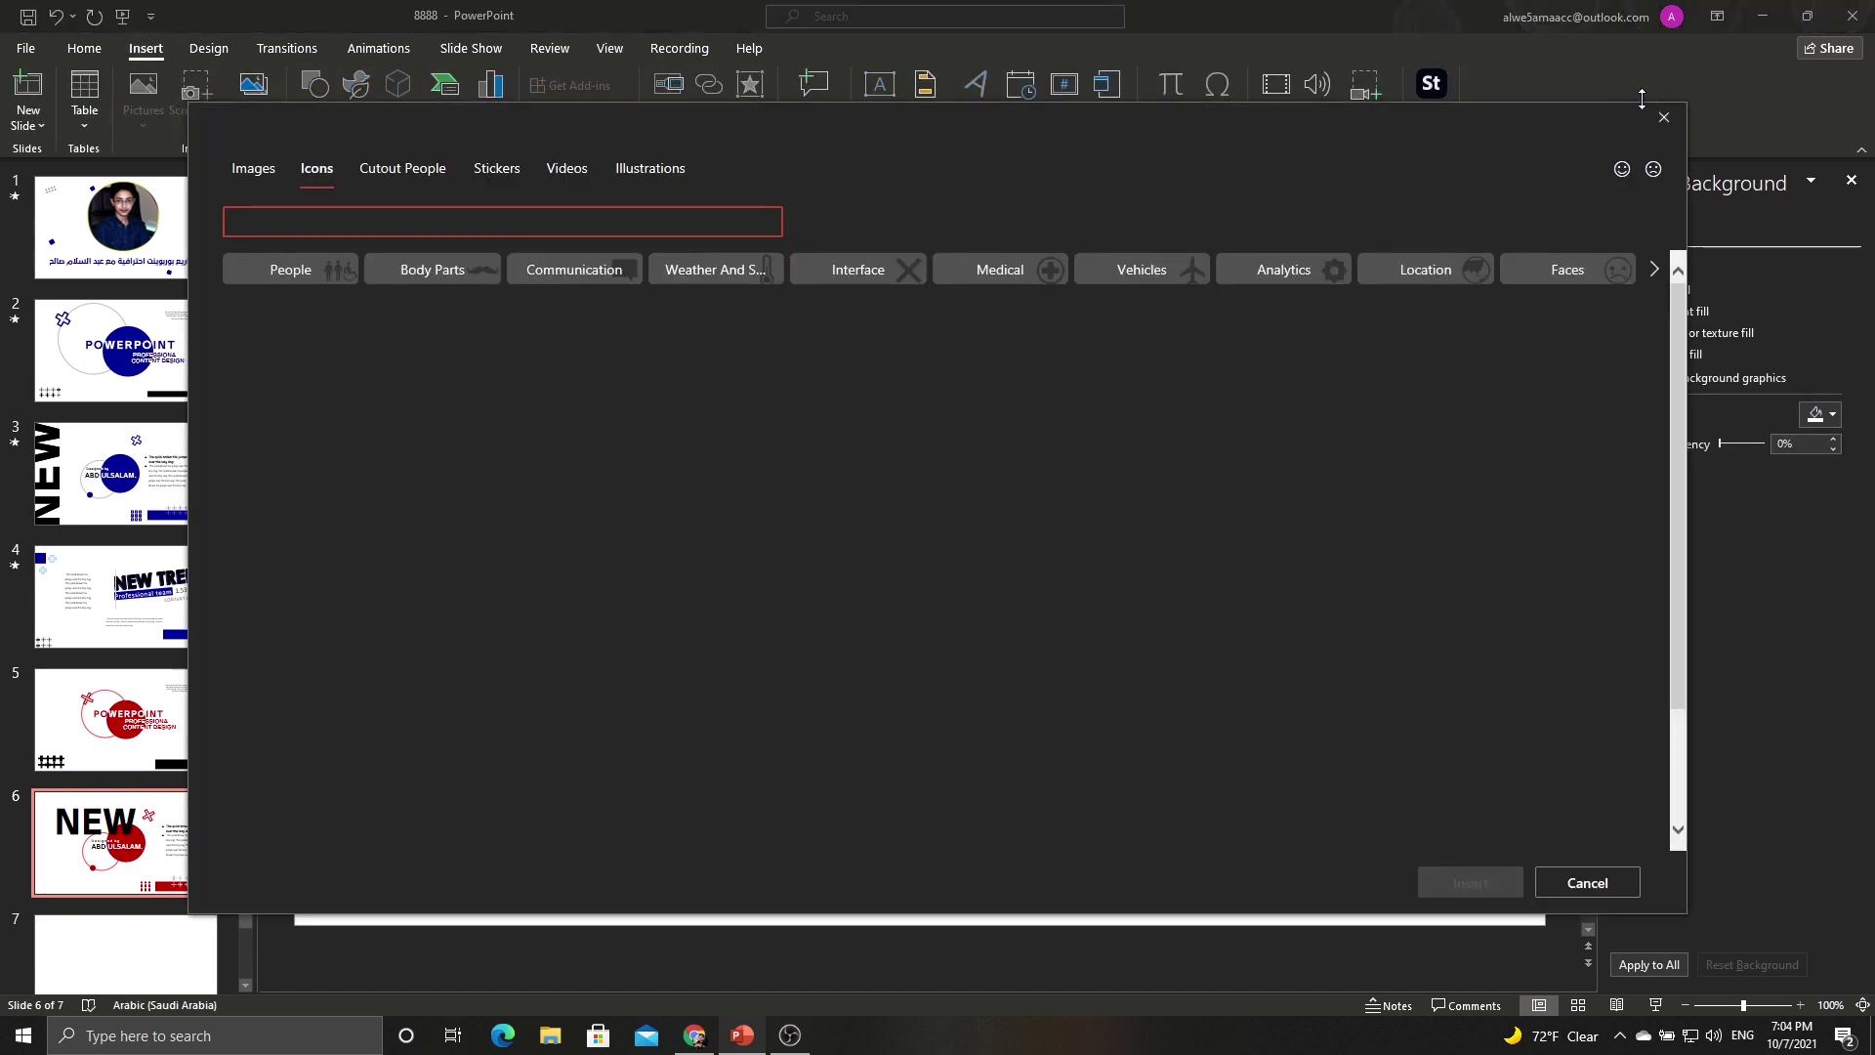
pyautogui.click(1664, 117)
pyautogui.click(314, 98)
pyautogui.click(384, 179)
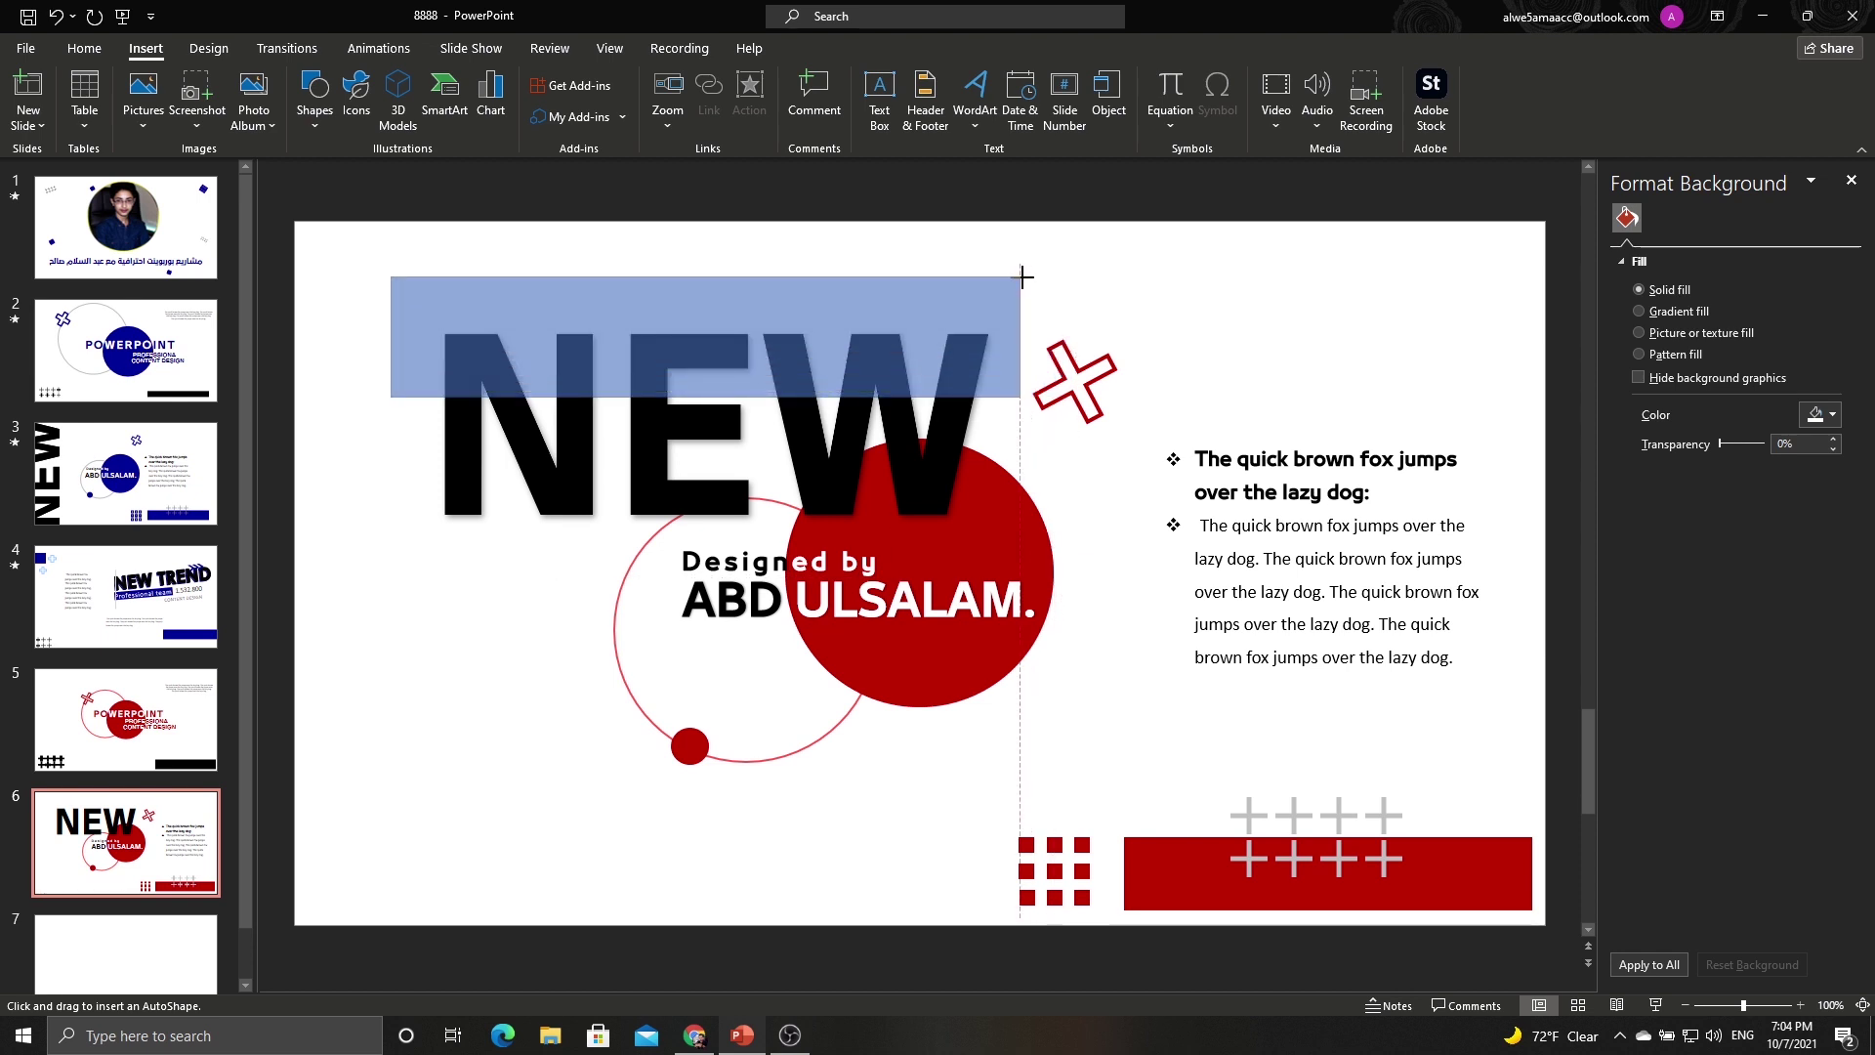
pyautogui.moveTo(390, 395); pyautogui.dragTo(1035, 273)
pyautogui.moveTo(929, 309); pyautogui.dragTo(930, 298)
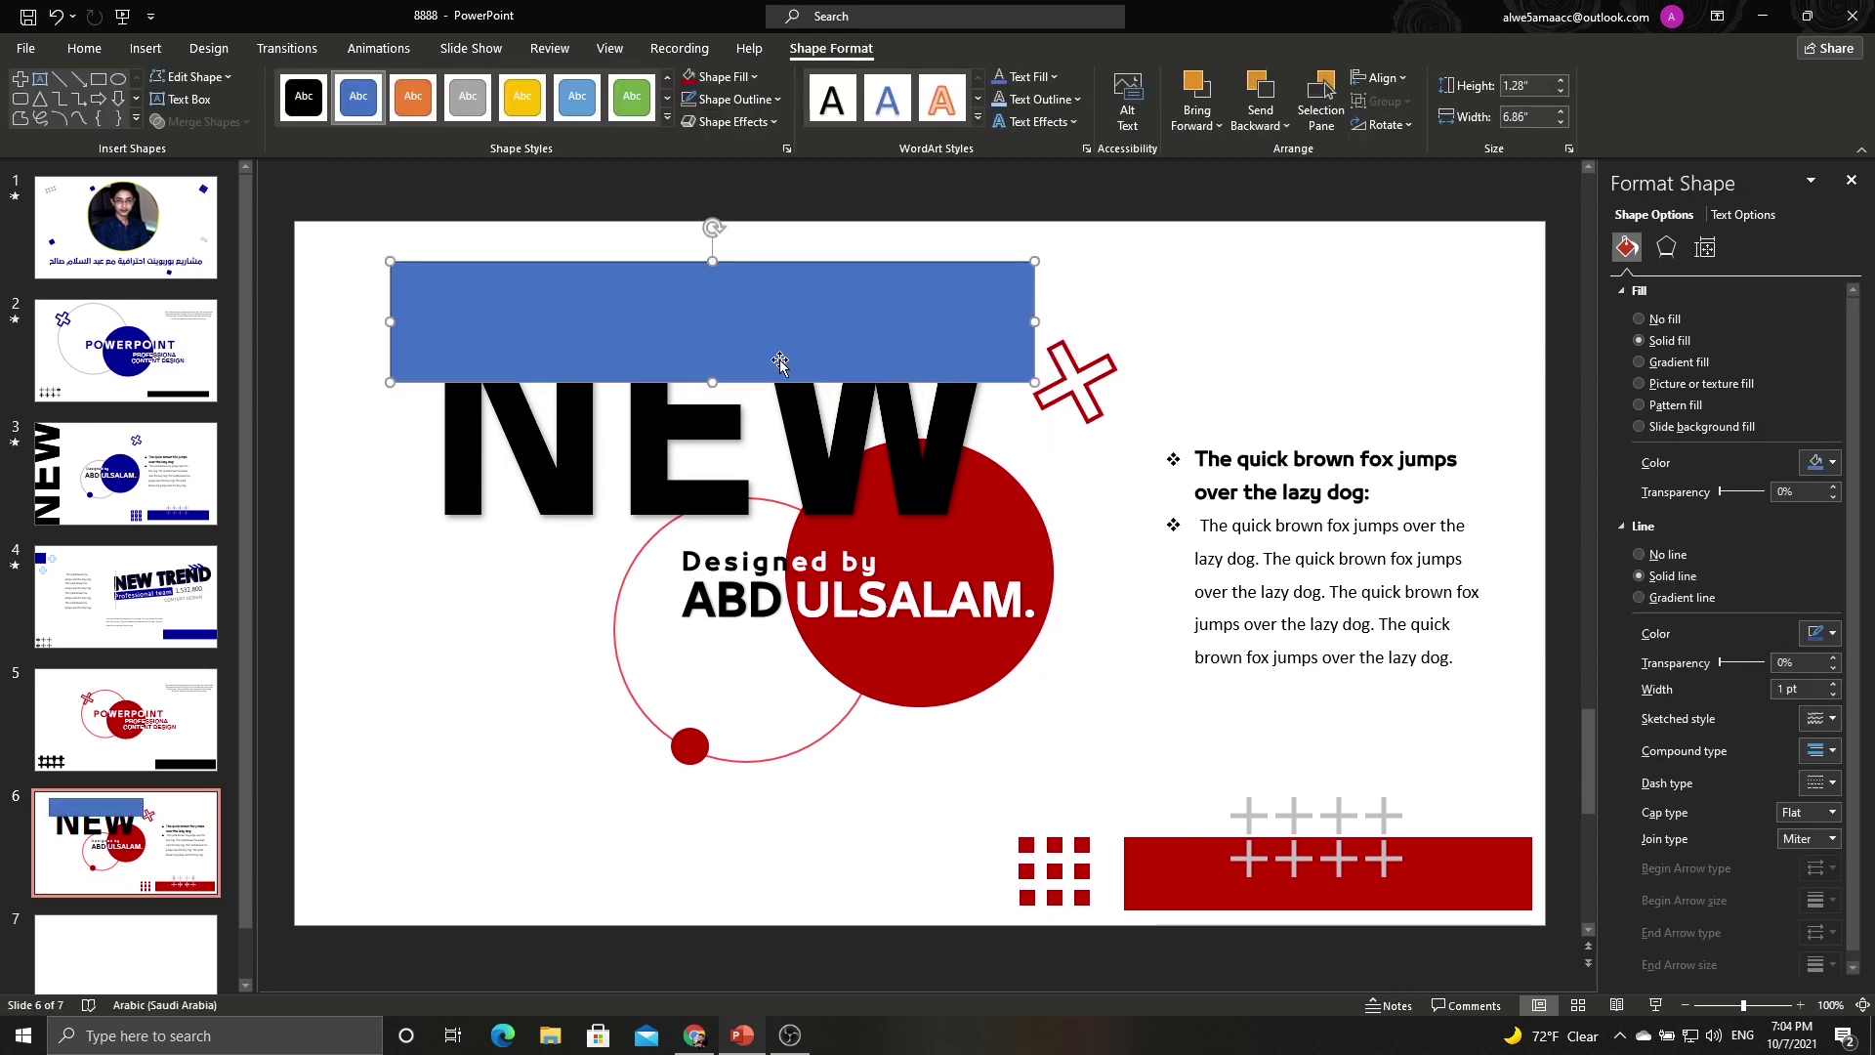
pyautogui.click(771, 101)
pyautogui.click(744, 356)
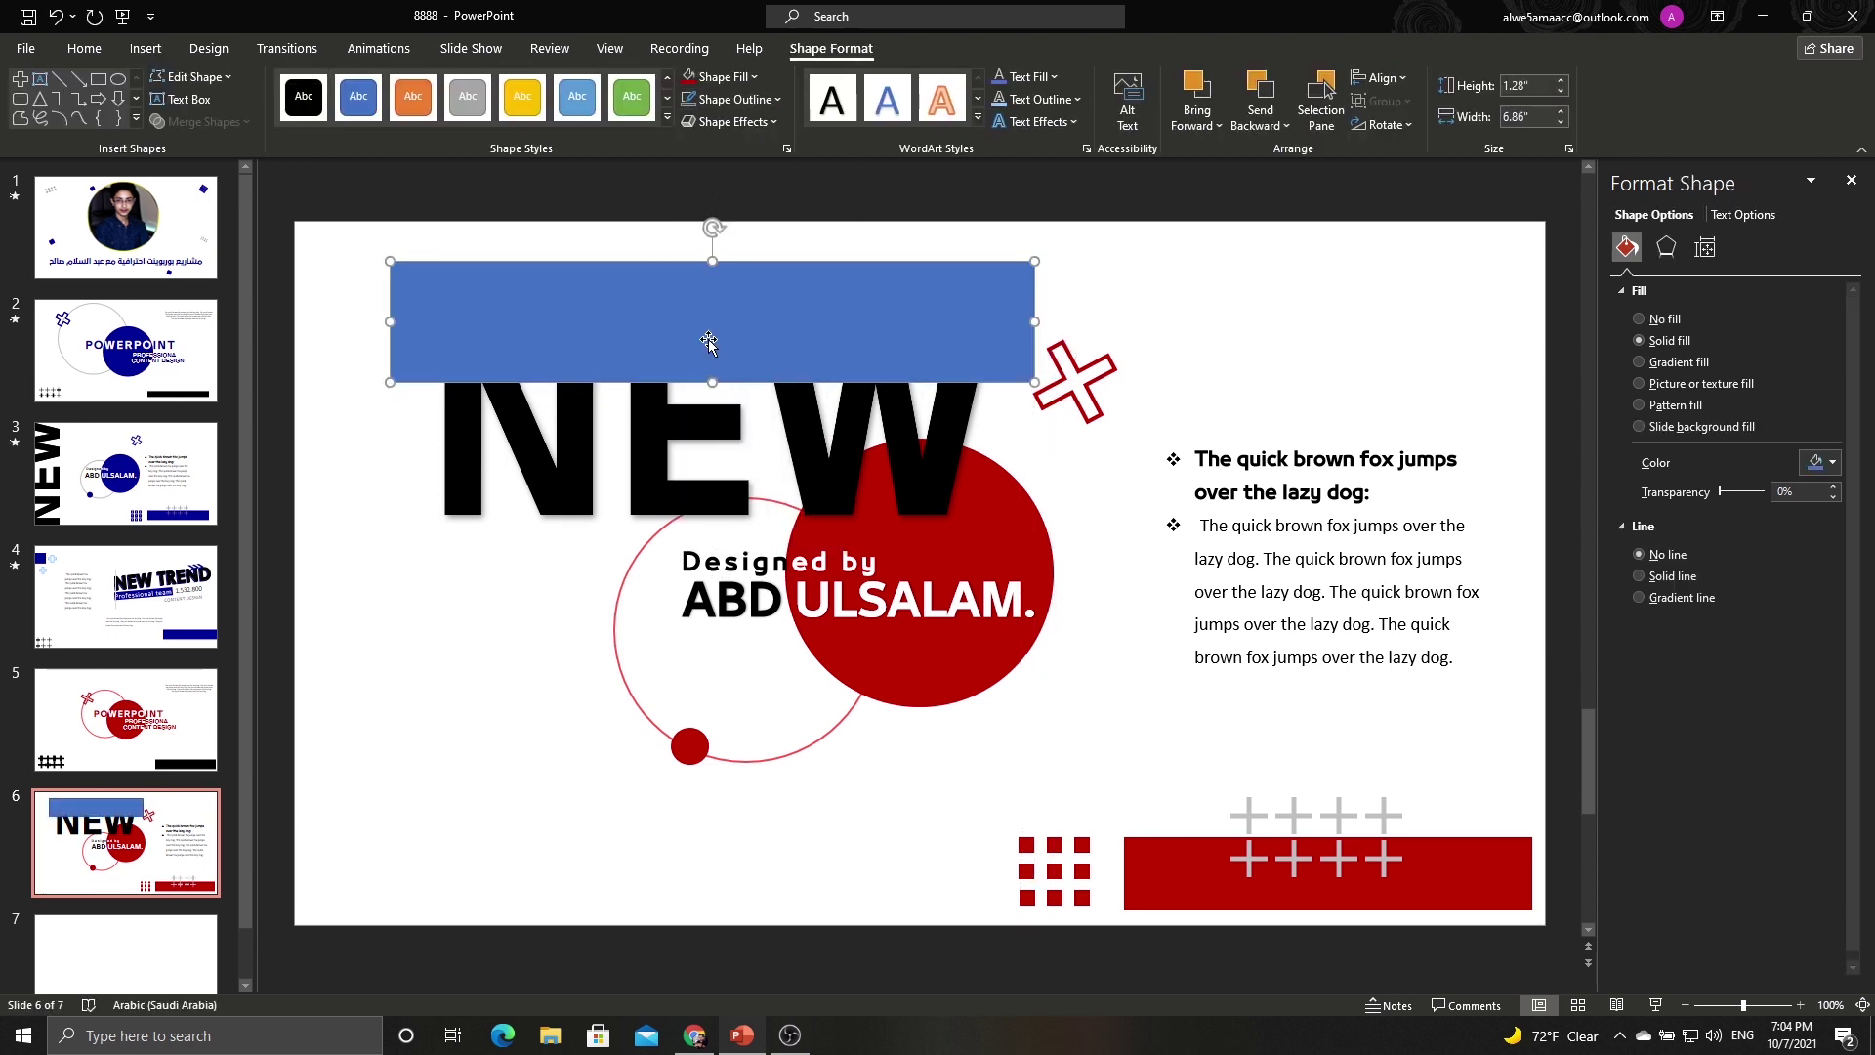
# Colour the NEW text with the rectangle's blue using the eyedropper.
pyautogui.click(697, 431)
pyautogui.click(688, 577)
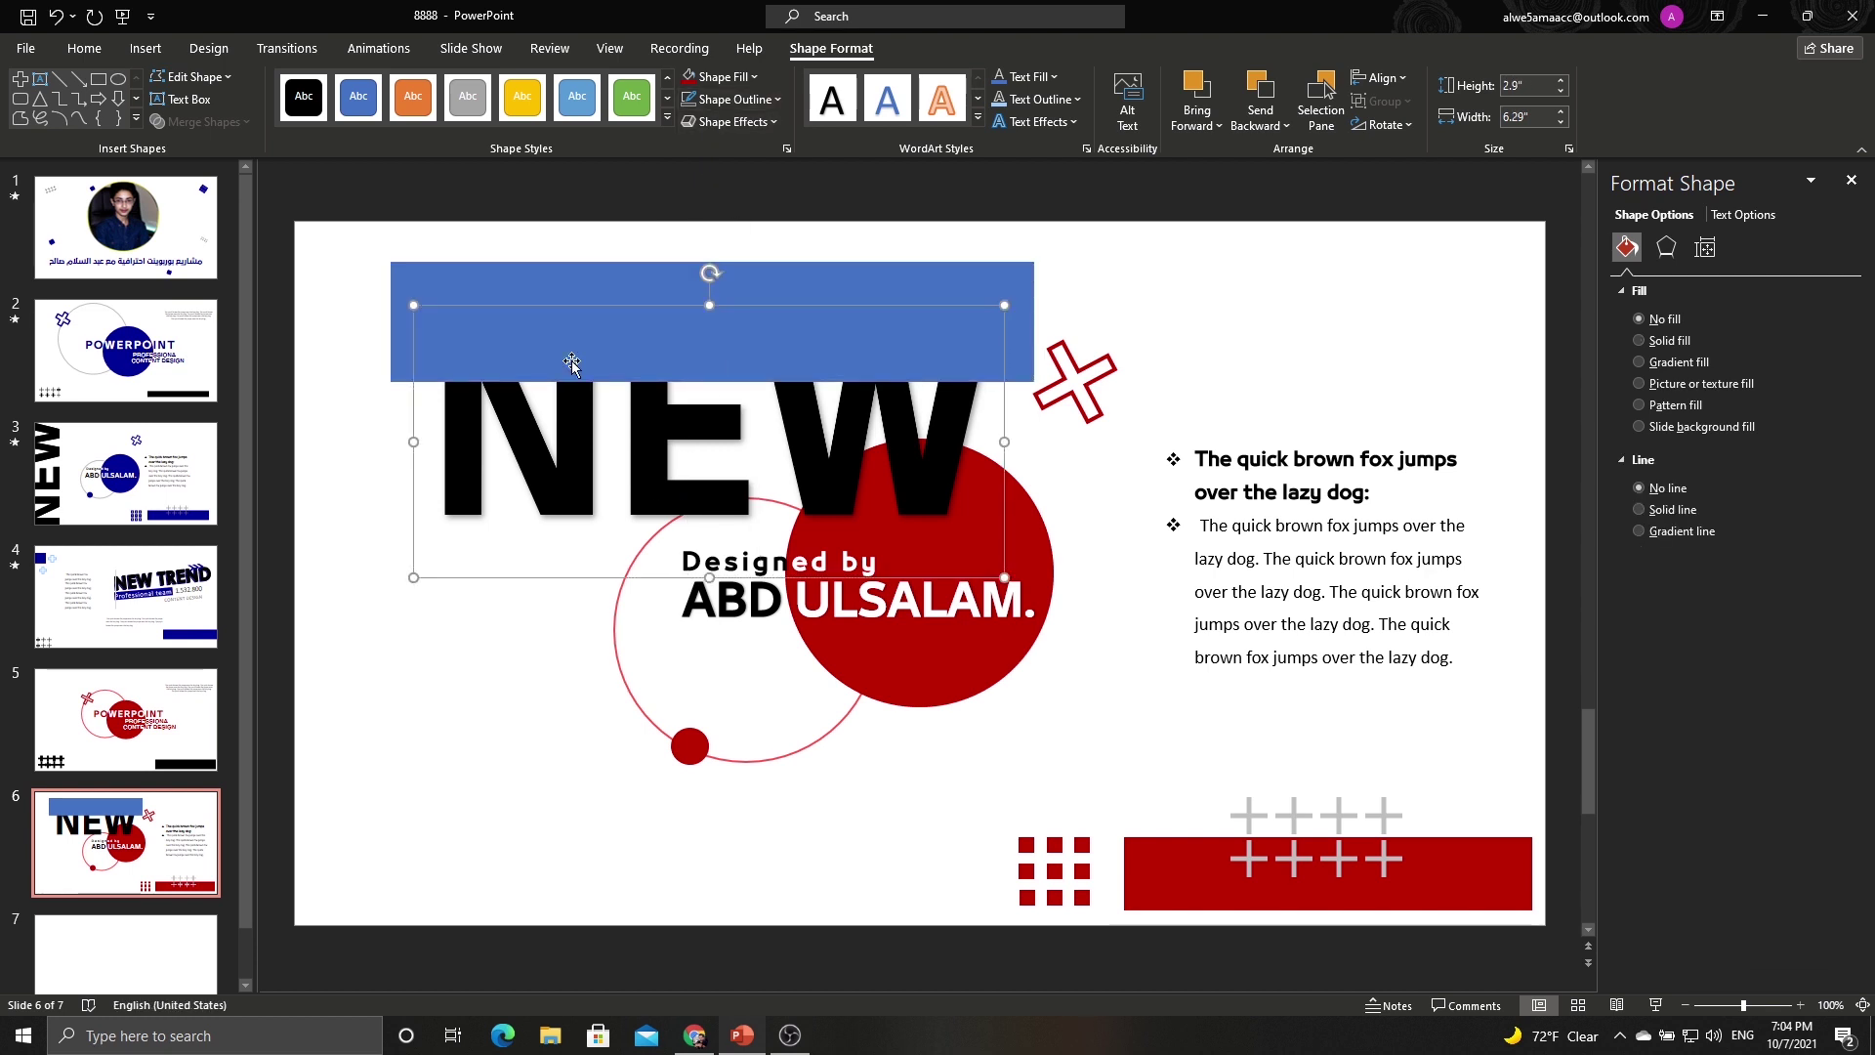
pyautogui.click(109, 49)
pyautogui.click(558, 117)
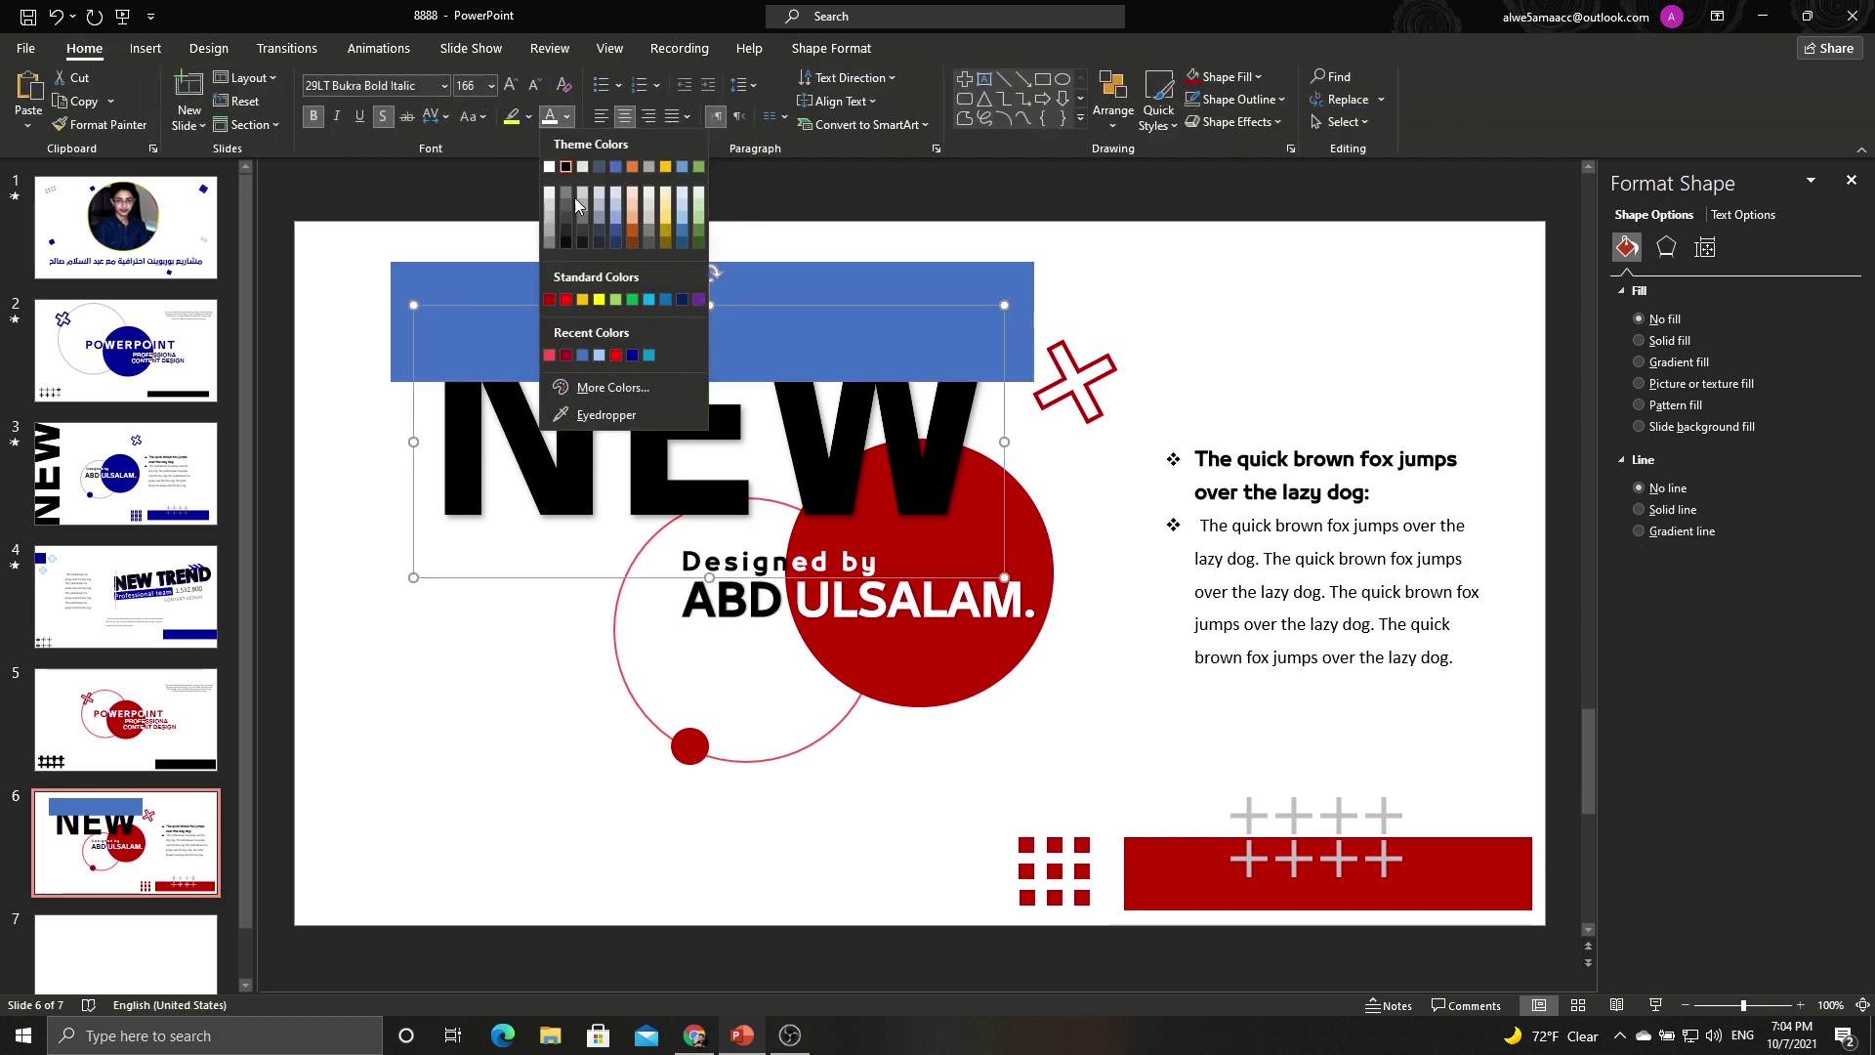
pyautogui.click(586, 417)
pyautogui.click(591, 332)
pyautogui.click(589, 252)
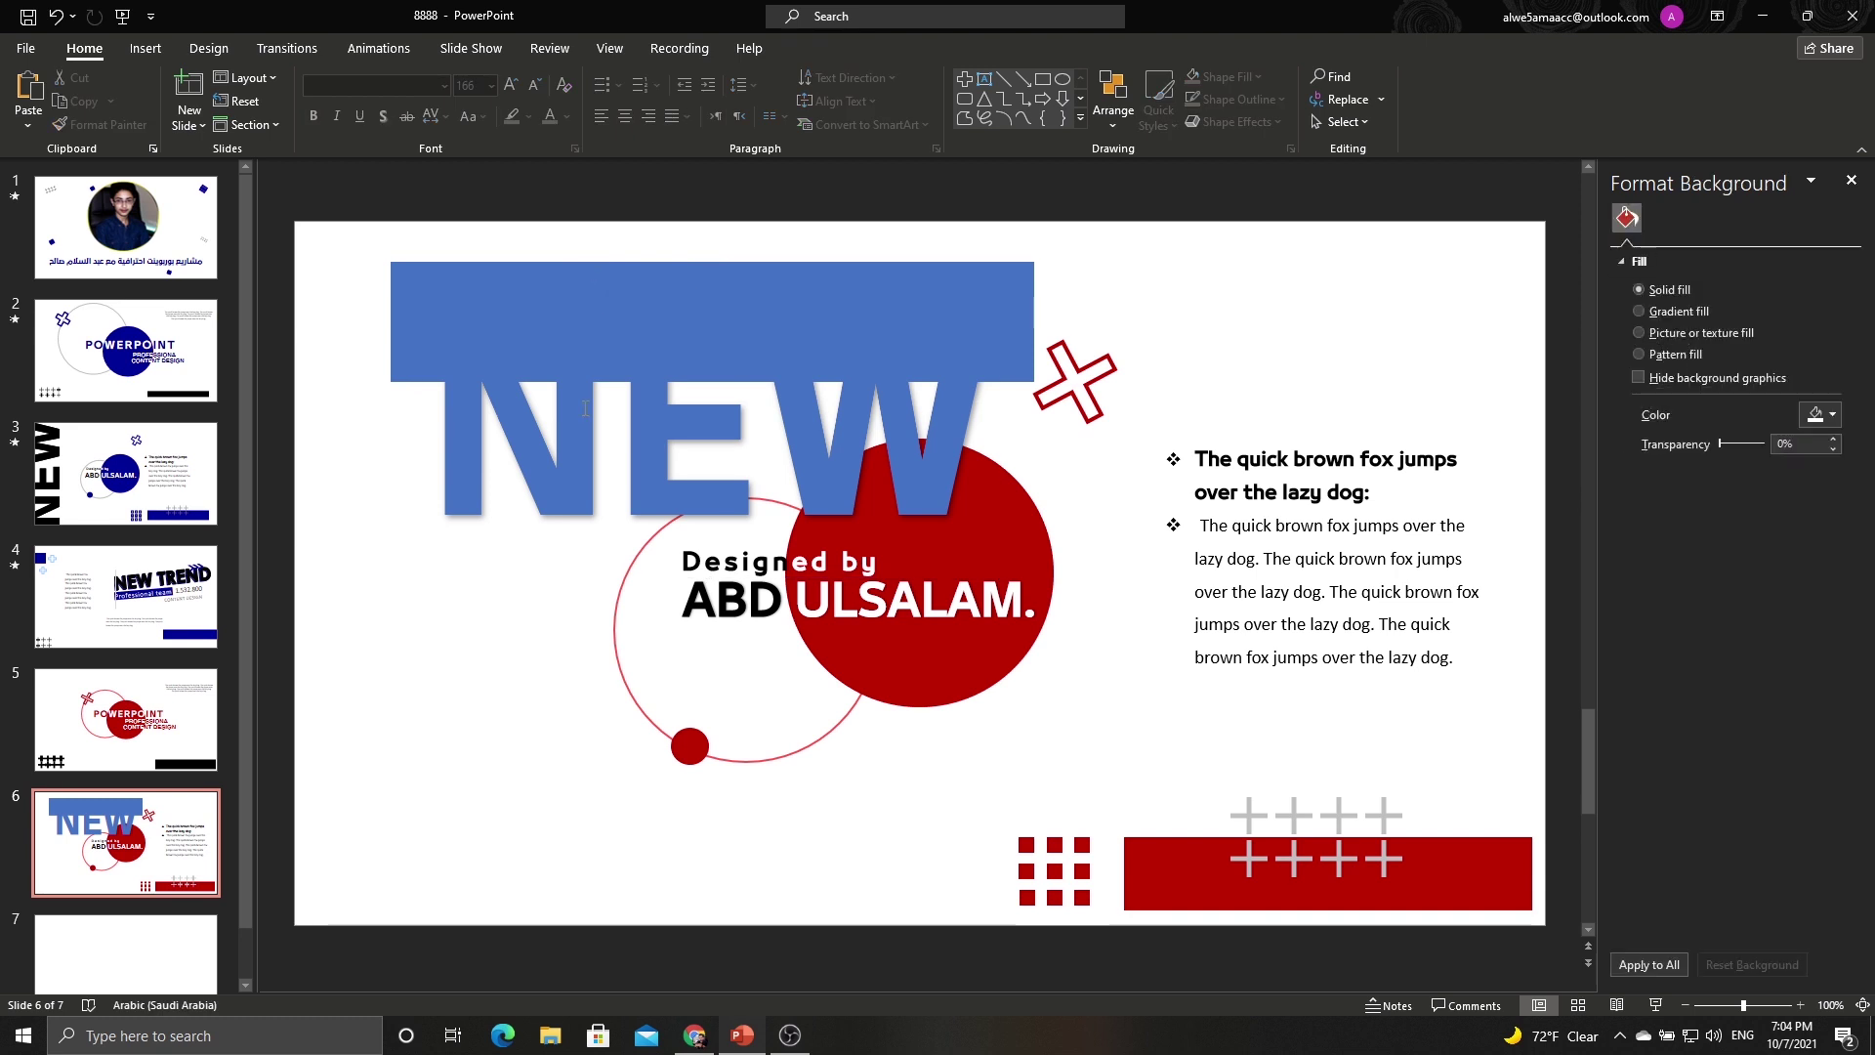
# Select NEW together with the blue rectangle for merging.
pyautogui.click(582, 444)
pyautogui.click(582, 578)
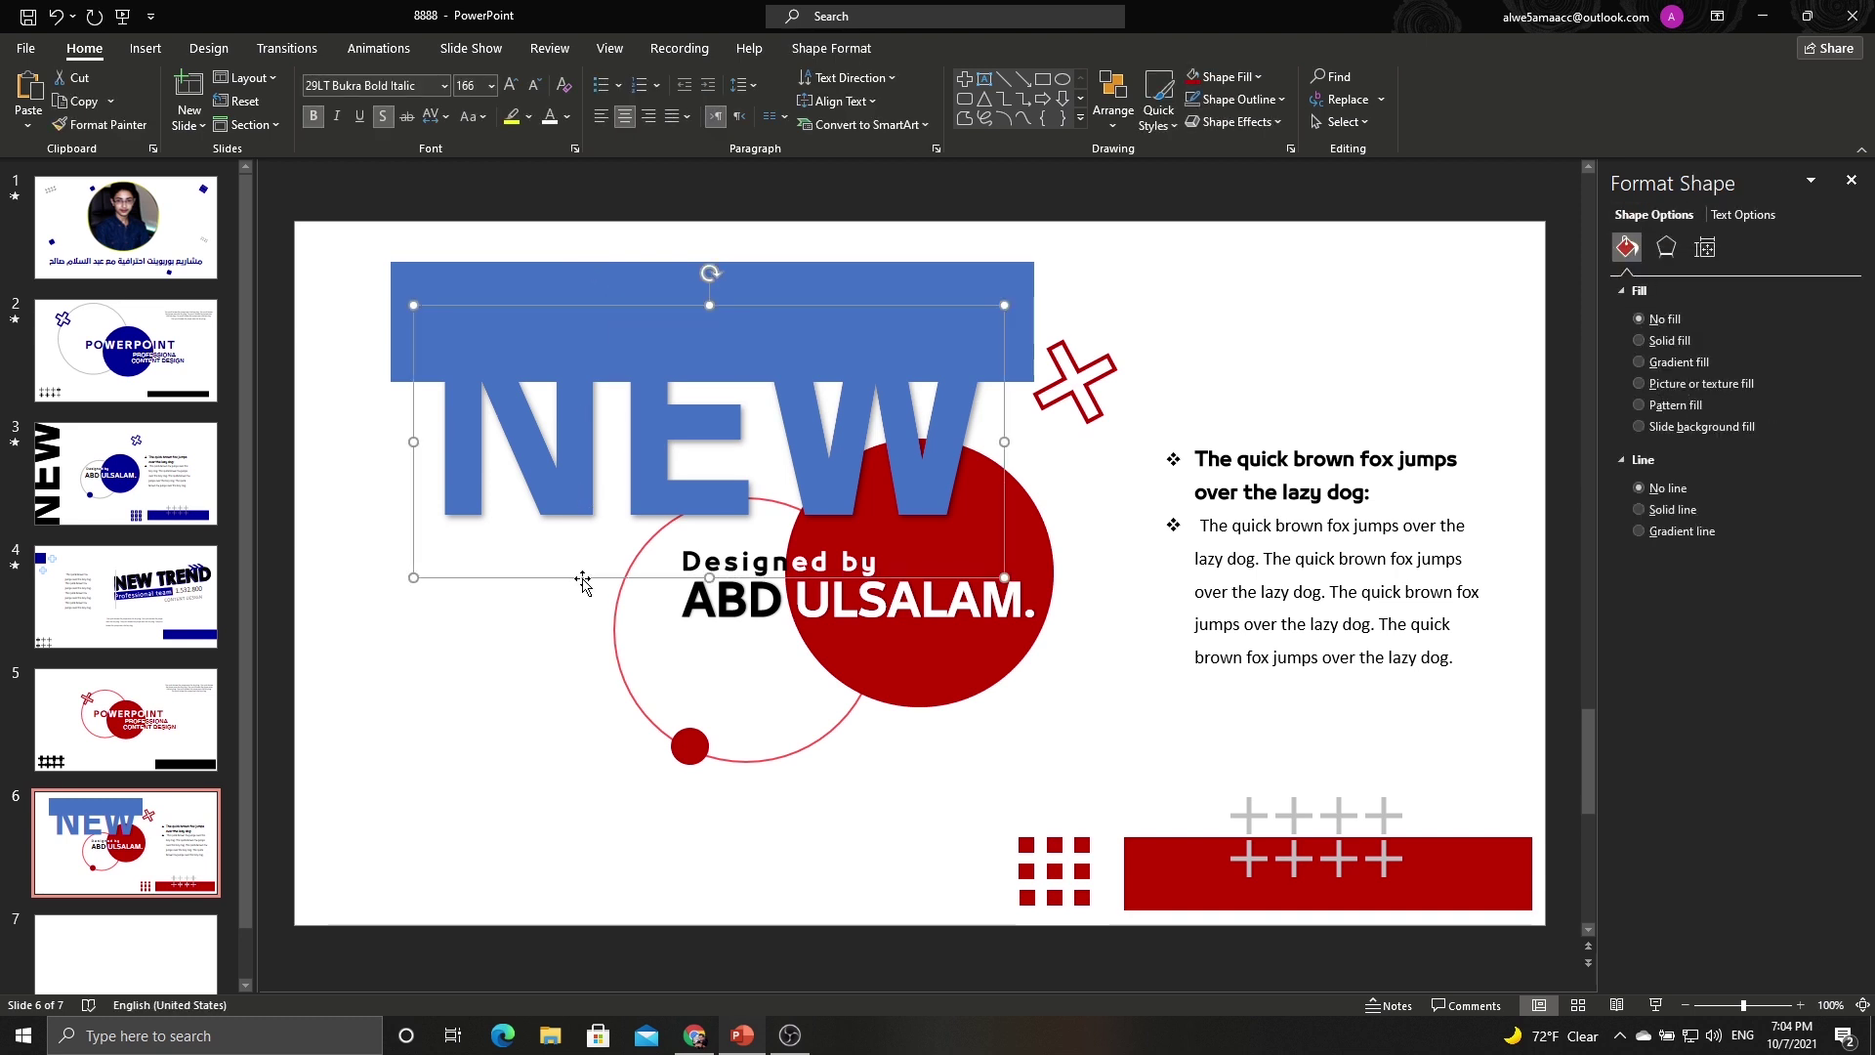
pyautogui.keyDown('shift'); pyautogui.click(595, 298); pyautogui.keyUp('shift')
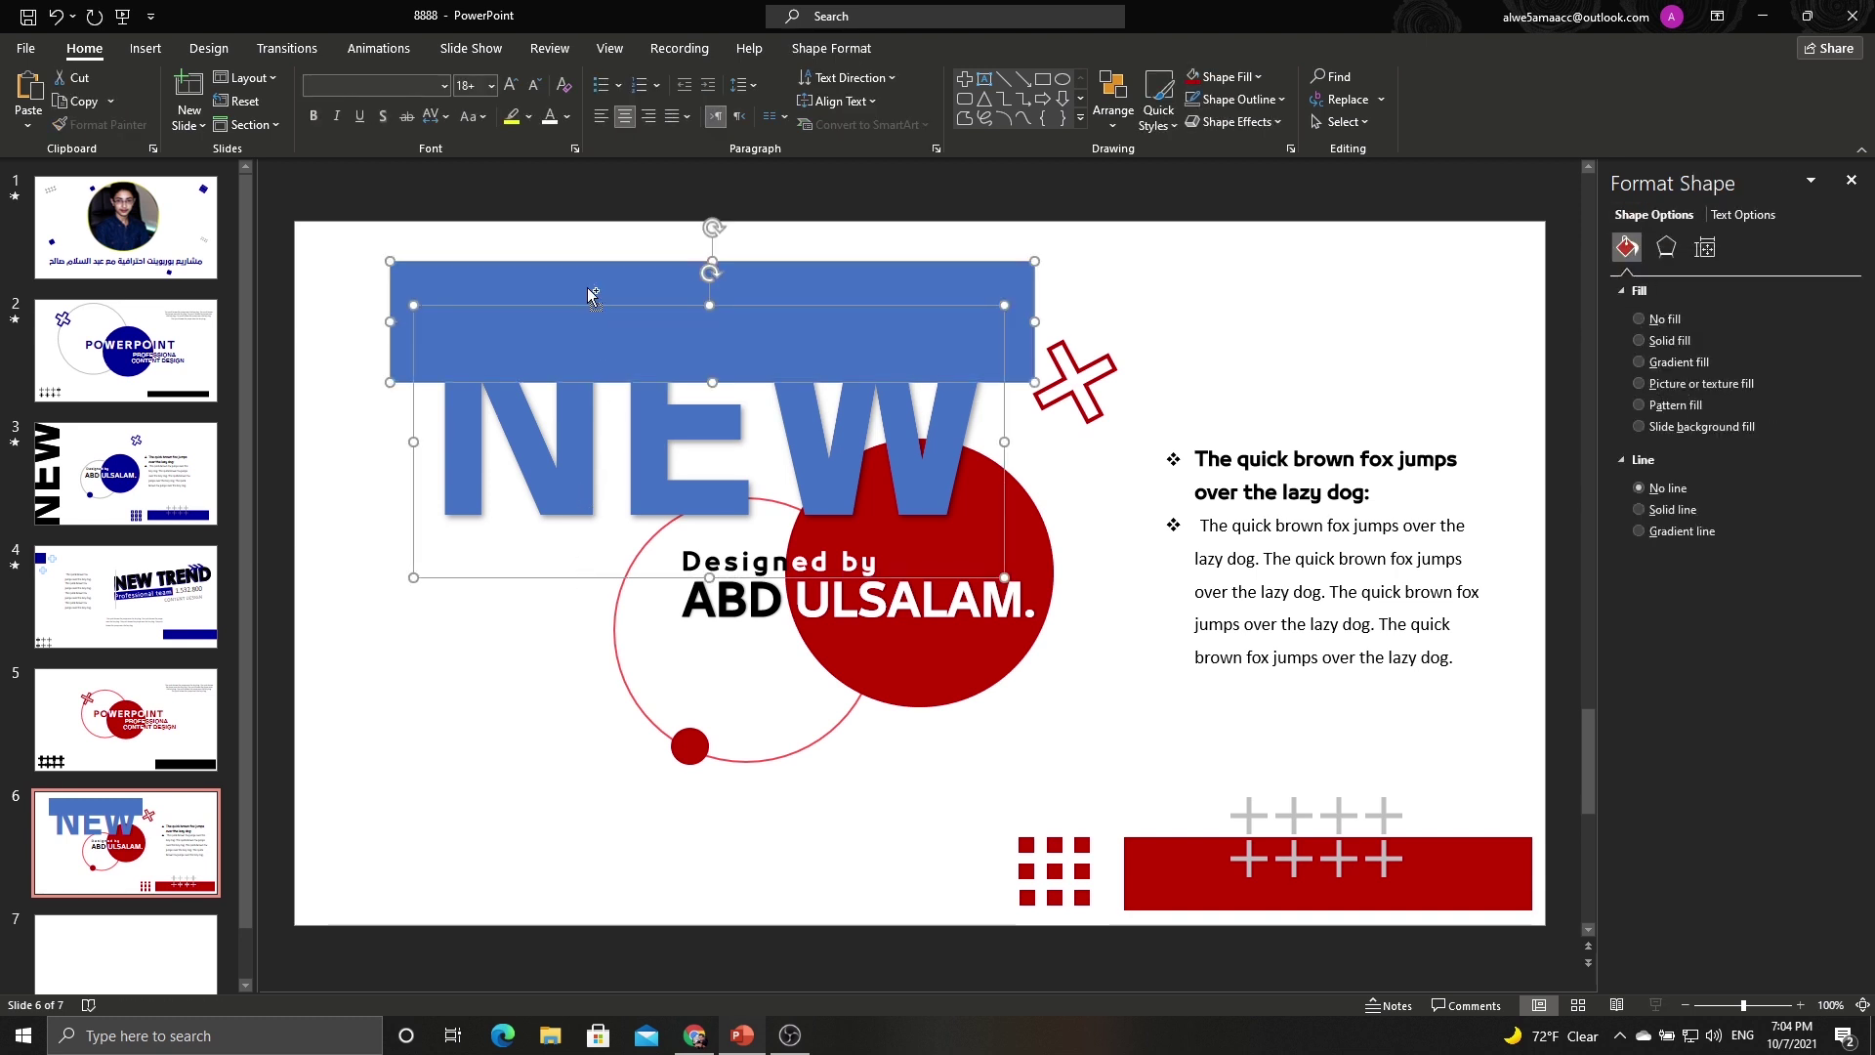
pyautogui.click(828, 49)
pyautogui.click(247, 121)
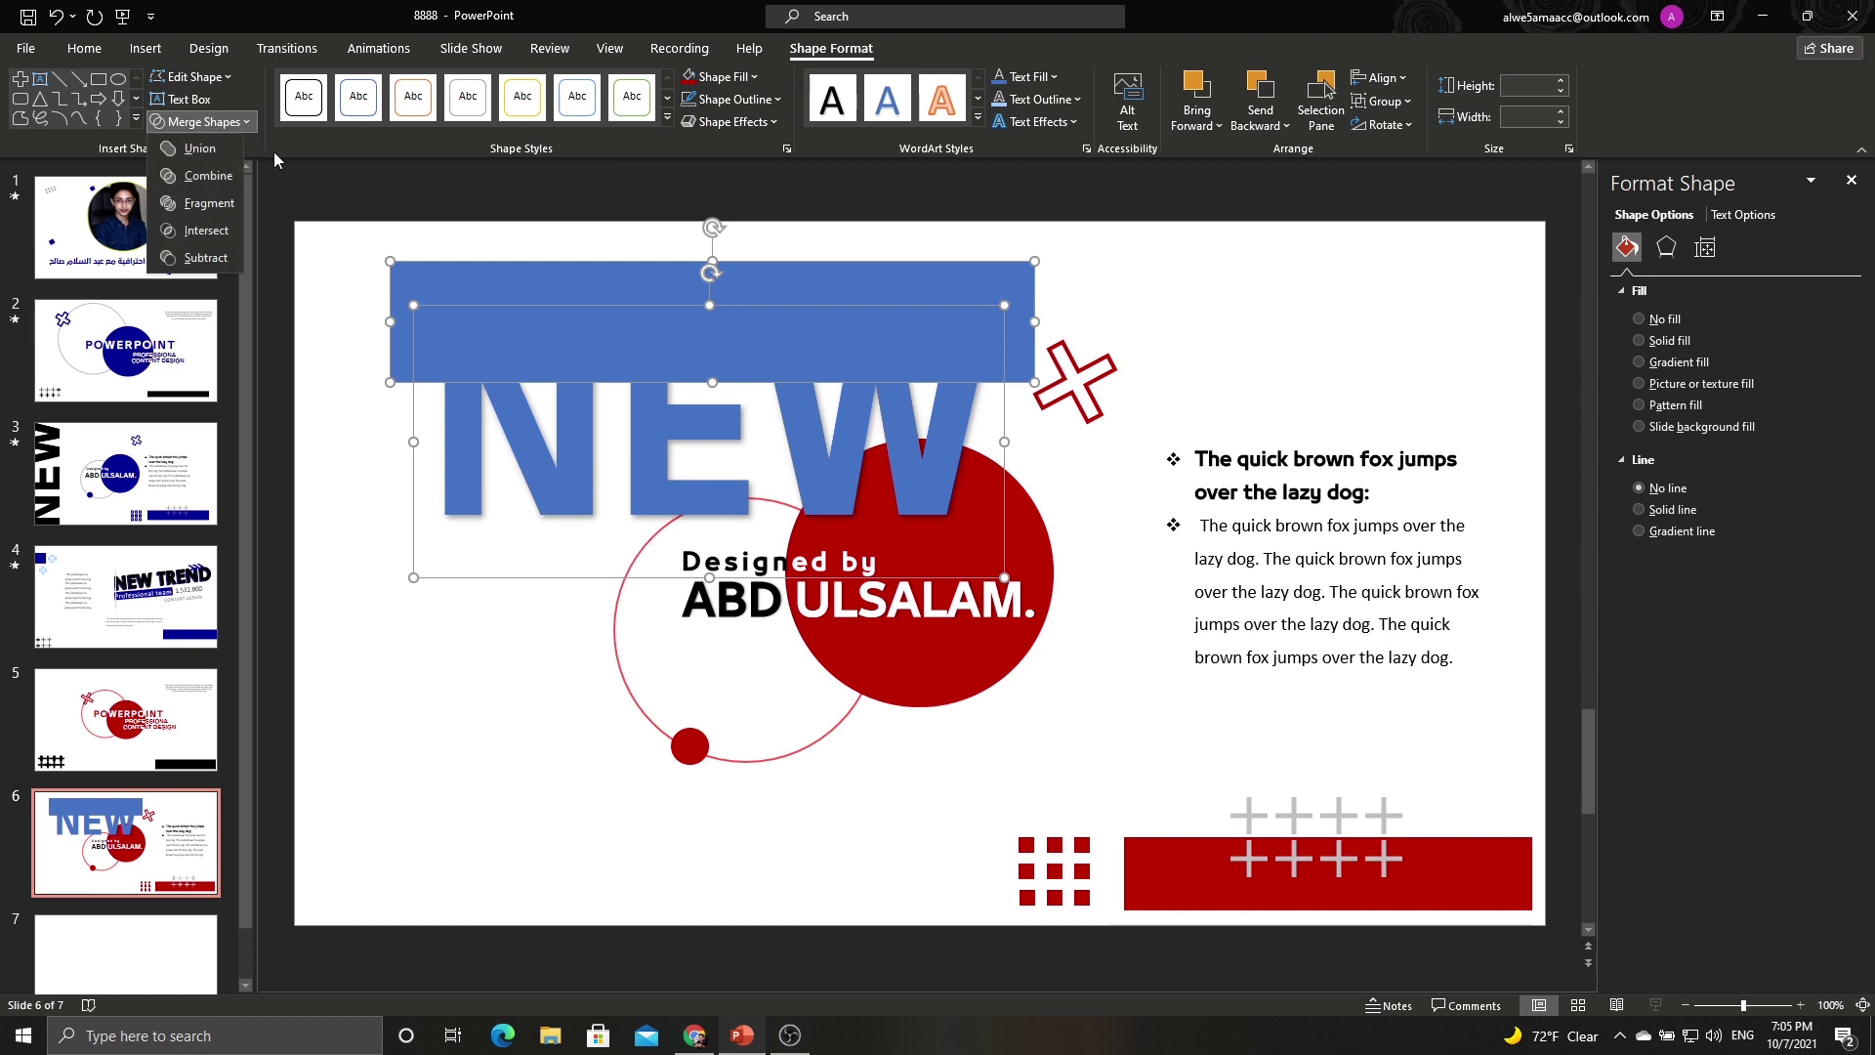
# Subtract the rectangle from NEW, style it black, rotate it upright, and stretch it down the left edge.
pyautogui.click(225, 256)
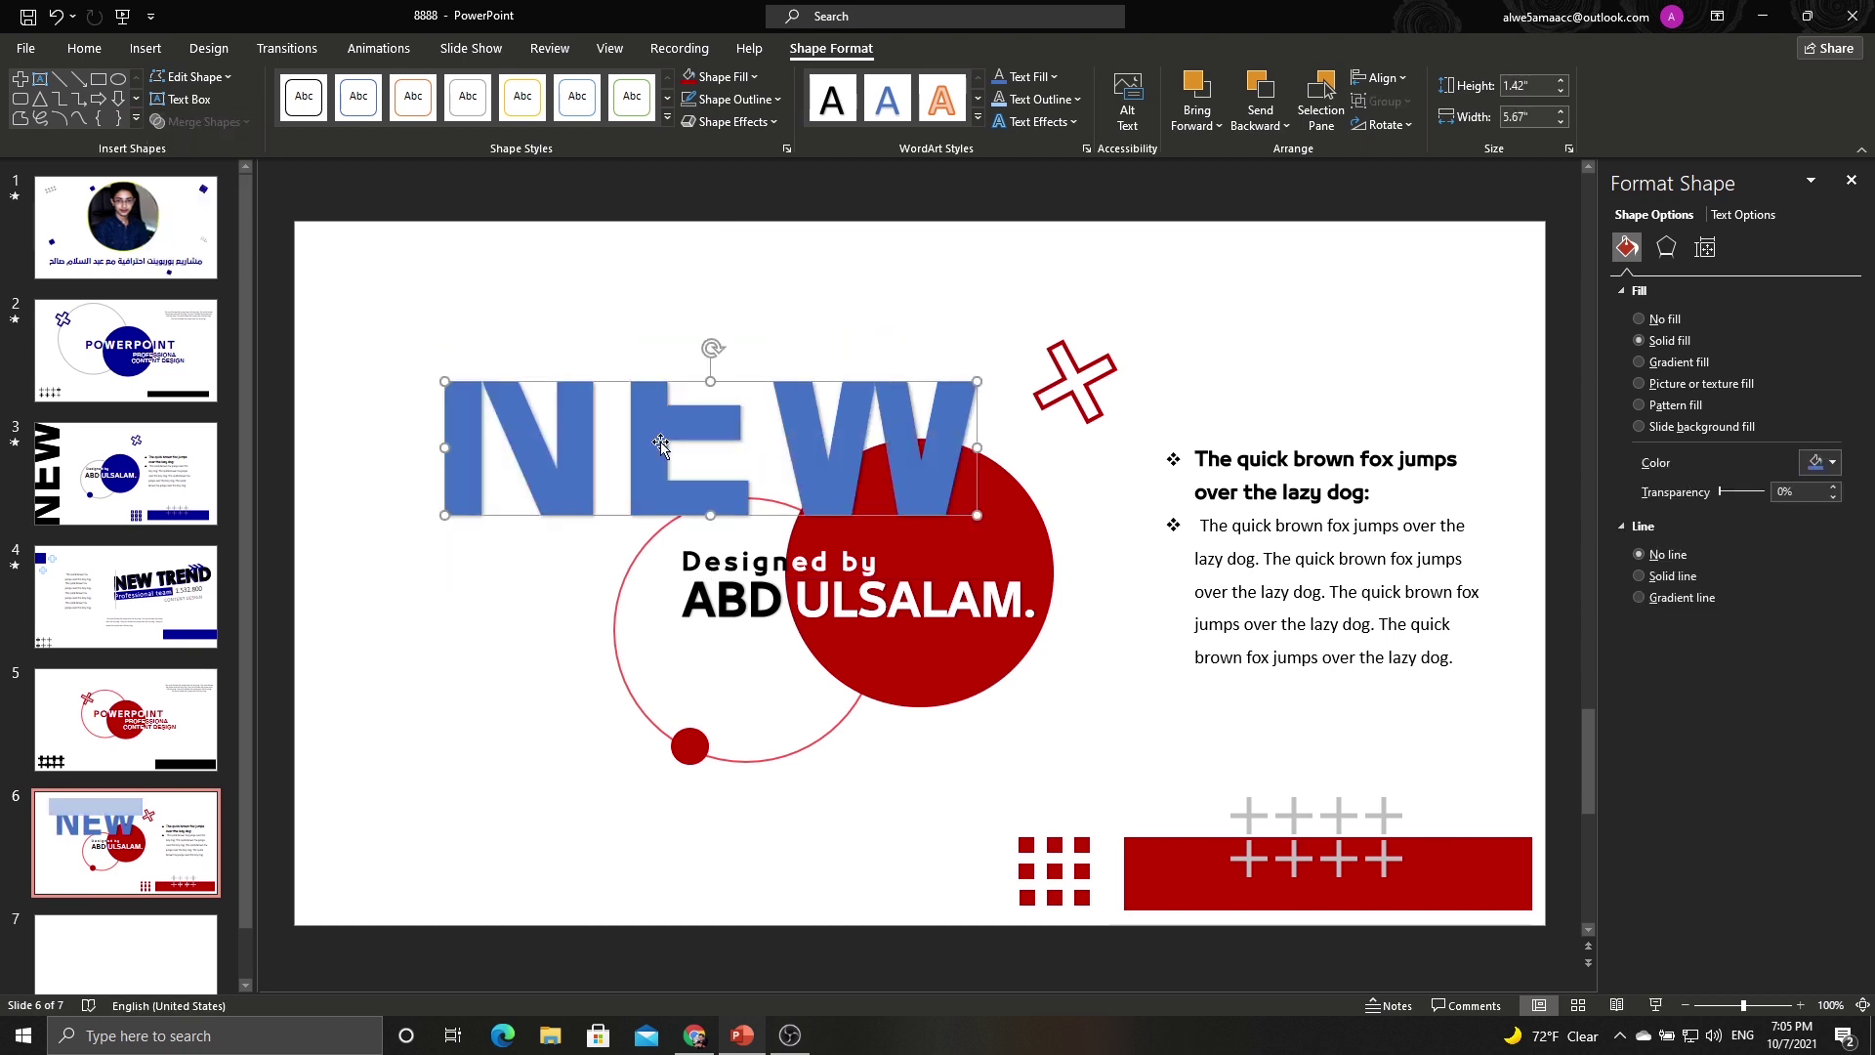
pyautogui.click(666, 118)
pyautogui.click(302, 203)
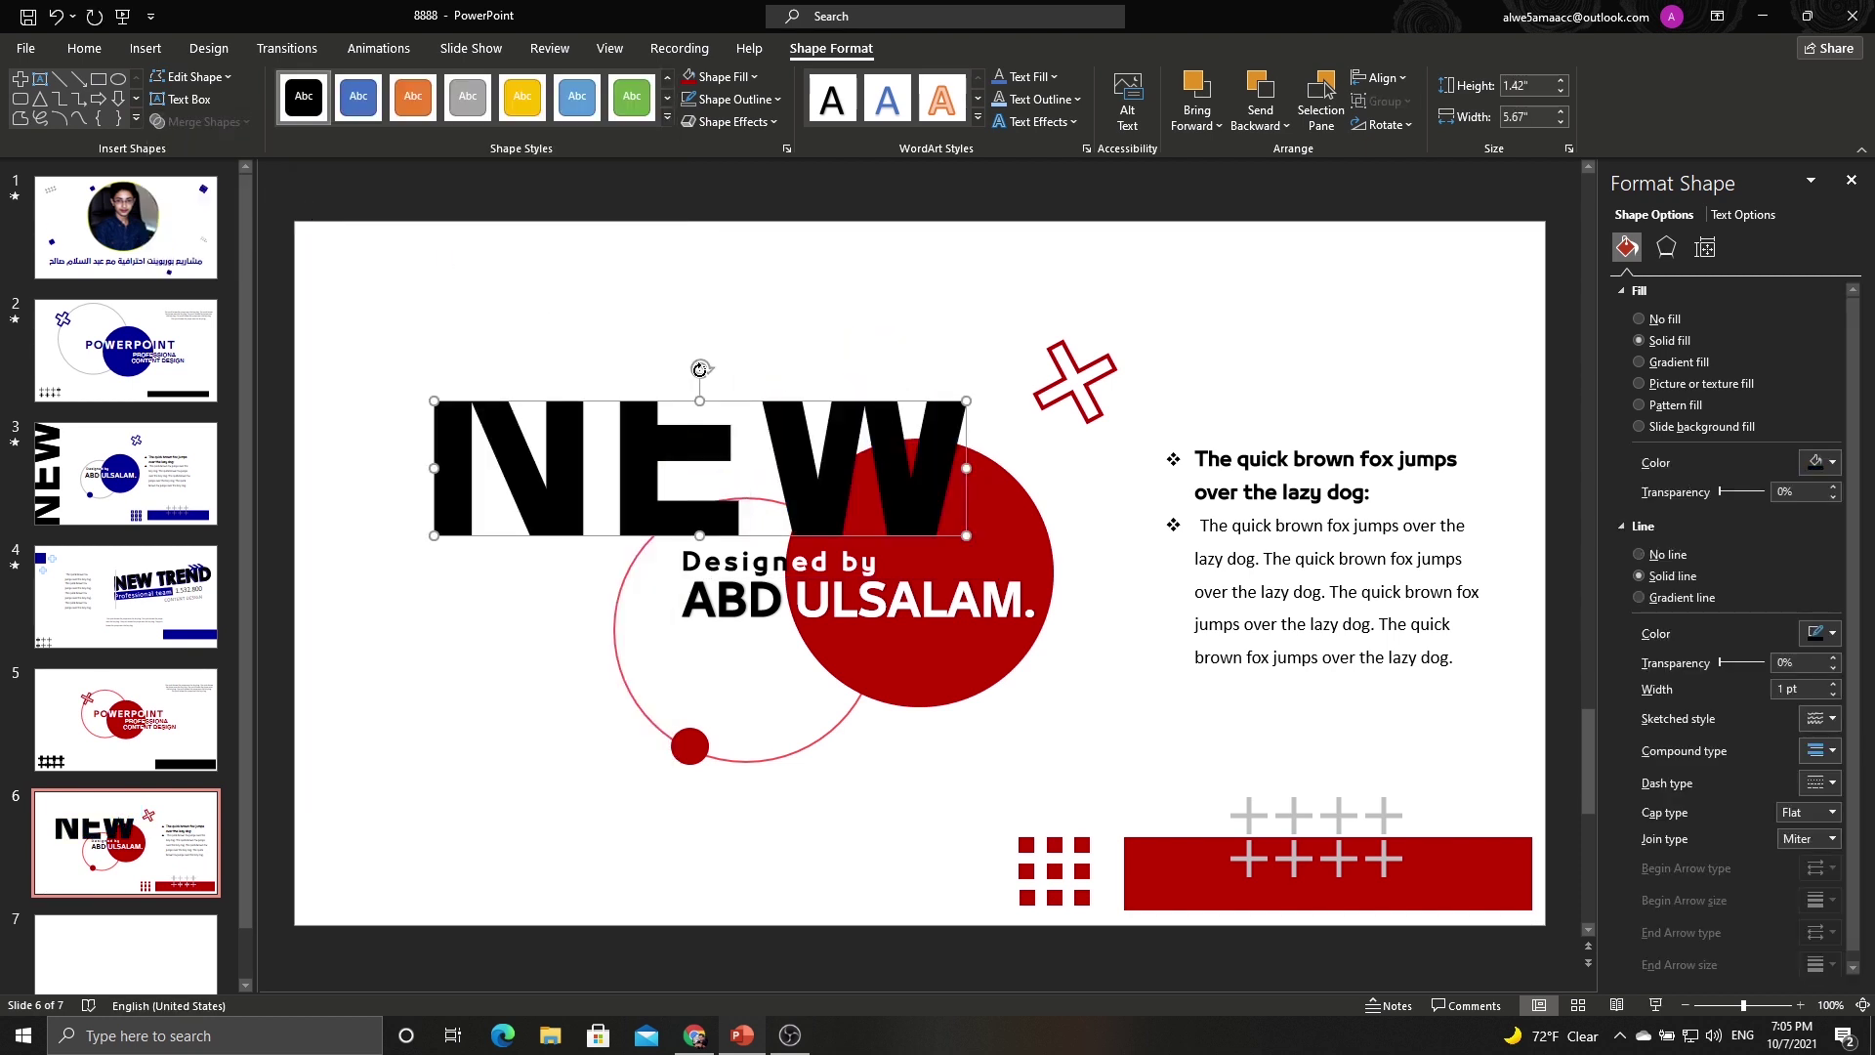
pyautogui.moveTo(701, 368)
pyautogui.mouseDown()
pyautogui.moveTo(430, 474)
pyautogui.moveTo(371, 561)
pyautogui.mouseUp()
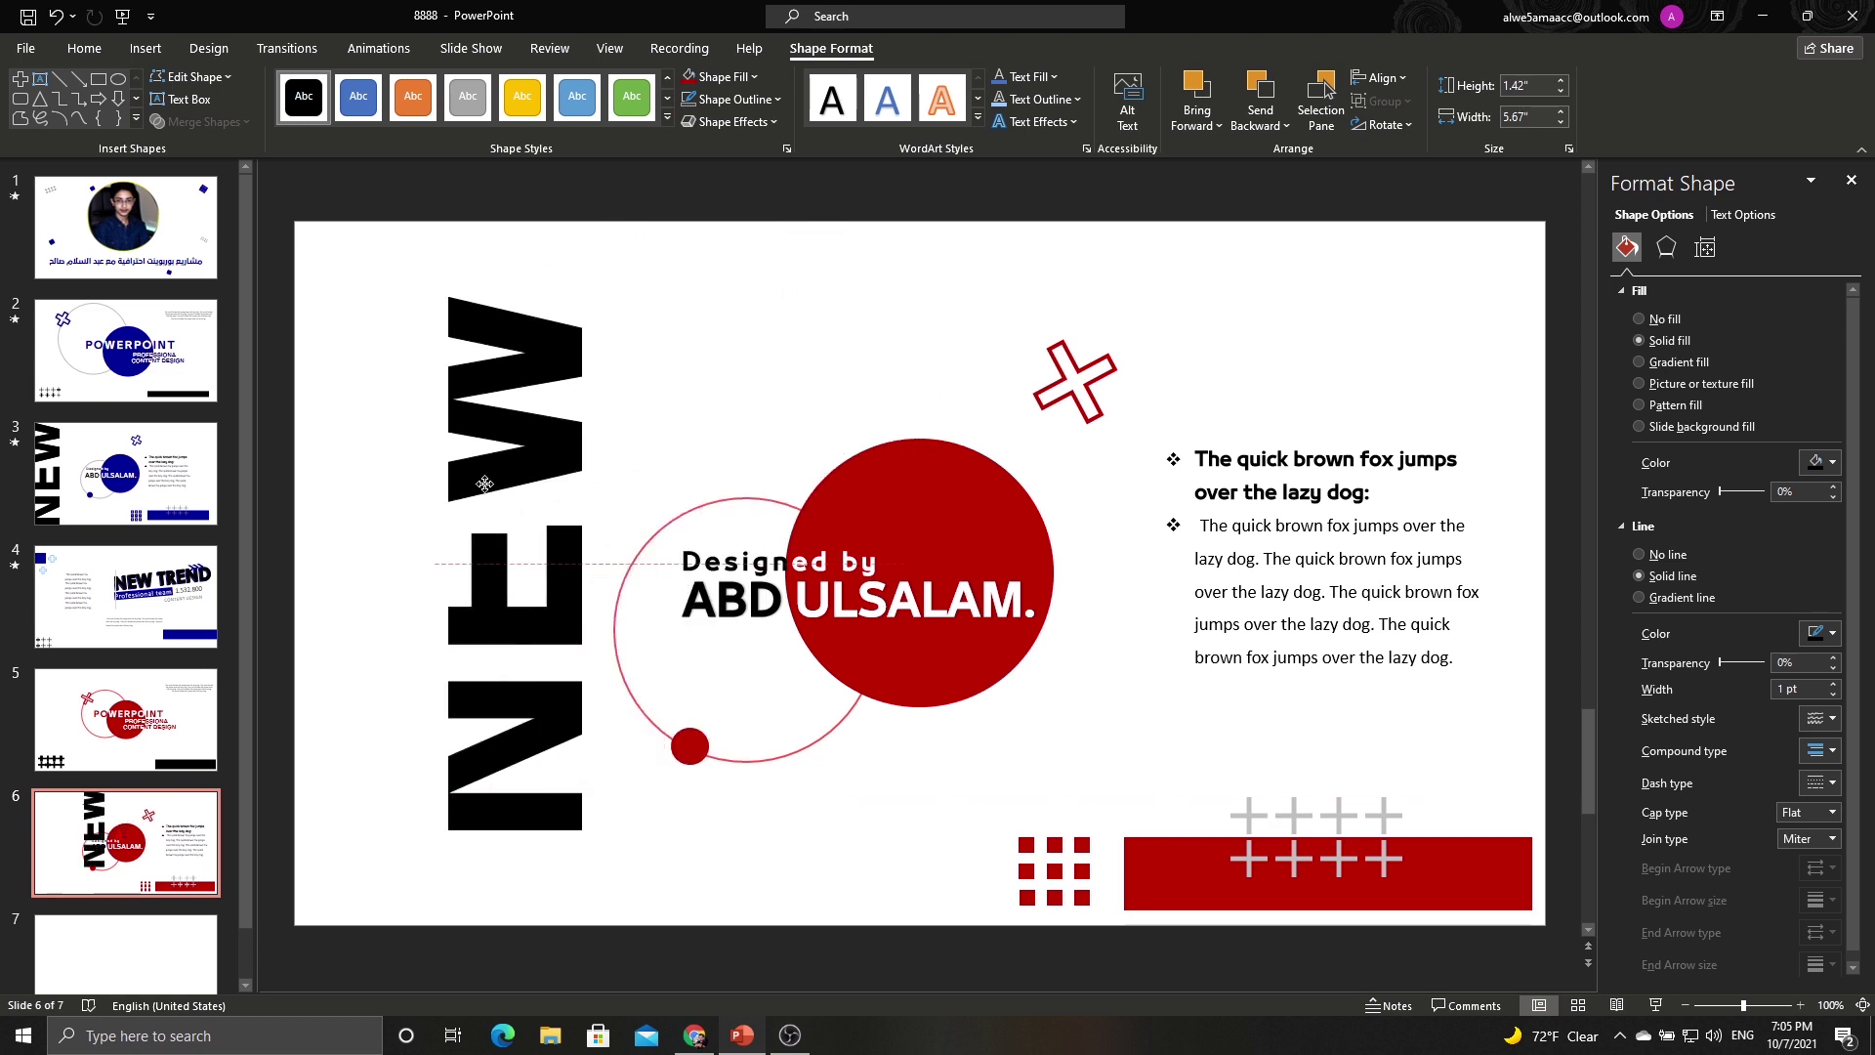
pyautogui.moveTo(391, 395); pyautogui.dragTo(387, 222)
pyautogui.moveTo(430, 572)
pyautogui.mouseDown()
pyautogui.moveTo(518, 578)
pyautogui.moveTo(500, 578)
pyautogui.mouseUp()
pyautogui.click(488, 583)
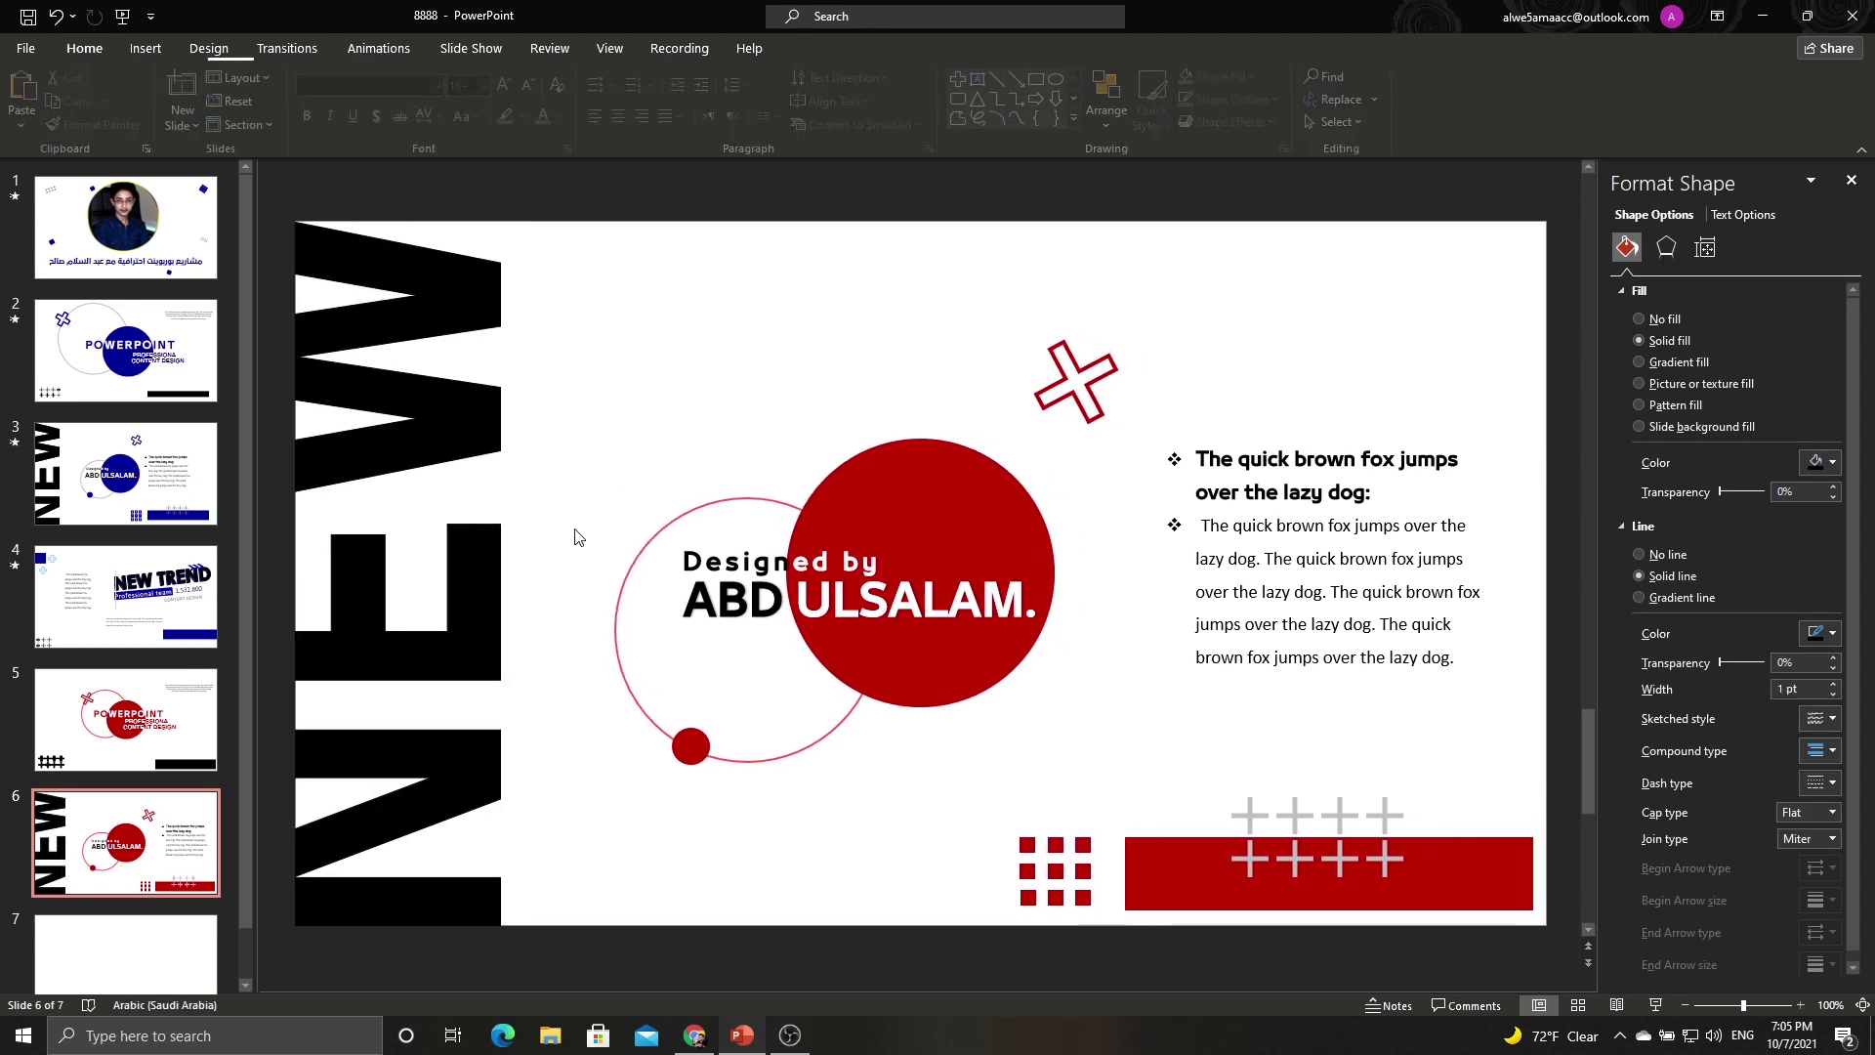
# Draw a small blue square at the top-left corner of blank slide 7.
pyautogui.click(574, 536)
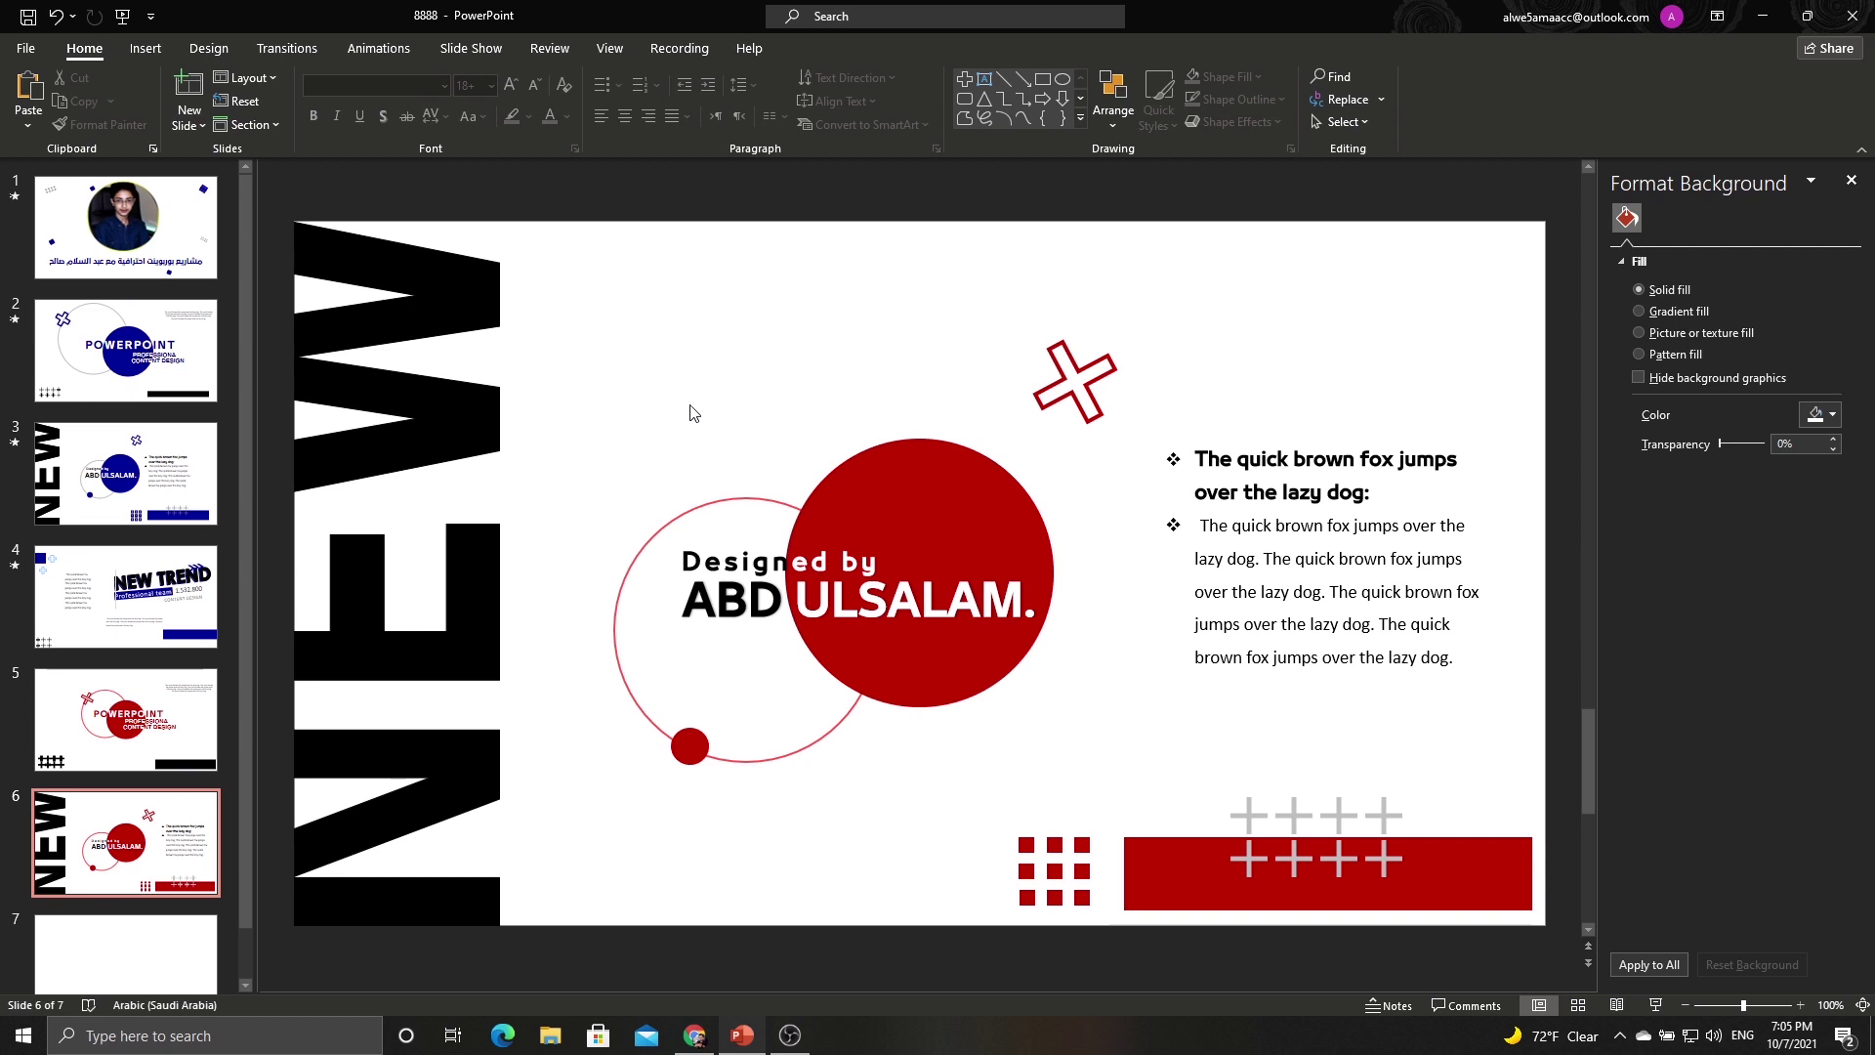
pyautogui.click(142, 512)
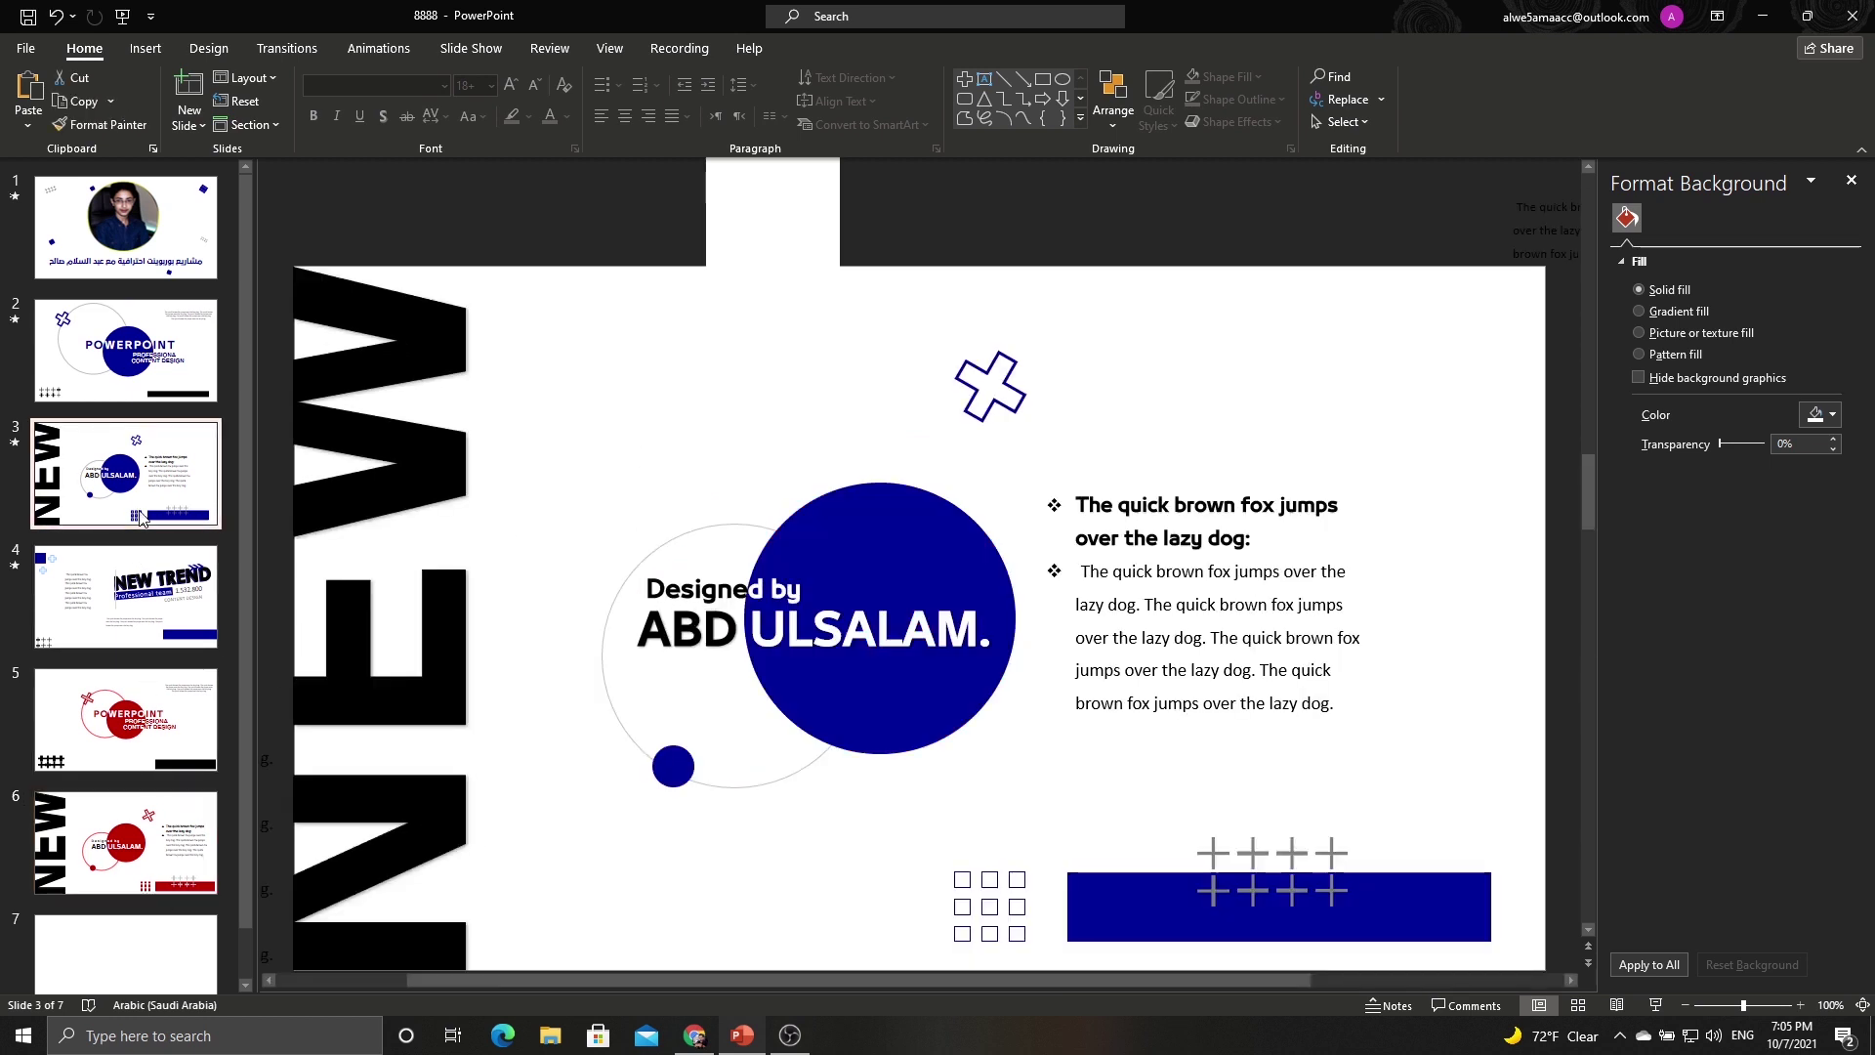
pyautogui.click(127, 839)
pyautogui.click(127, 947)
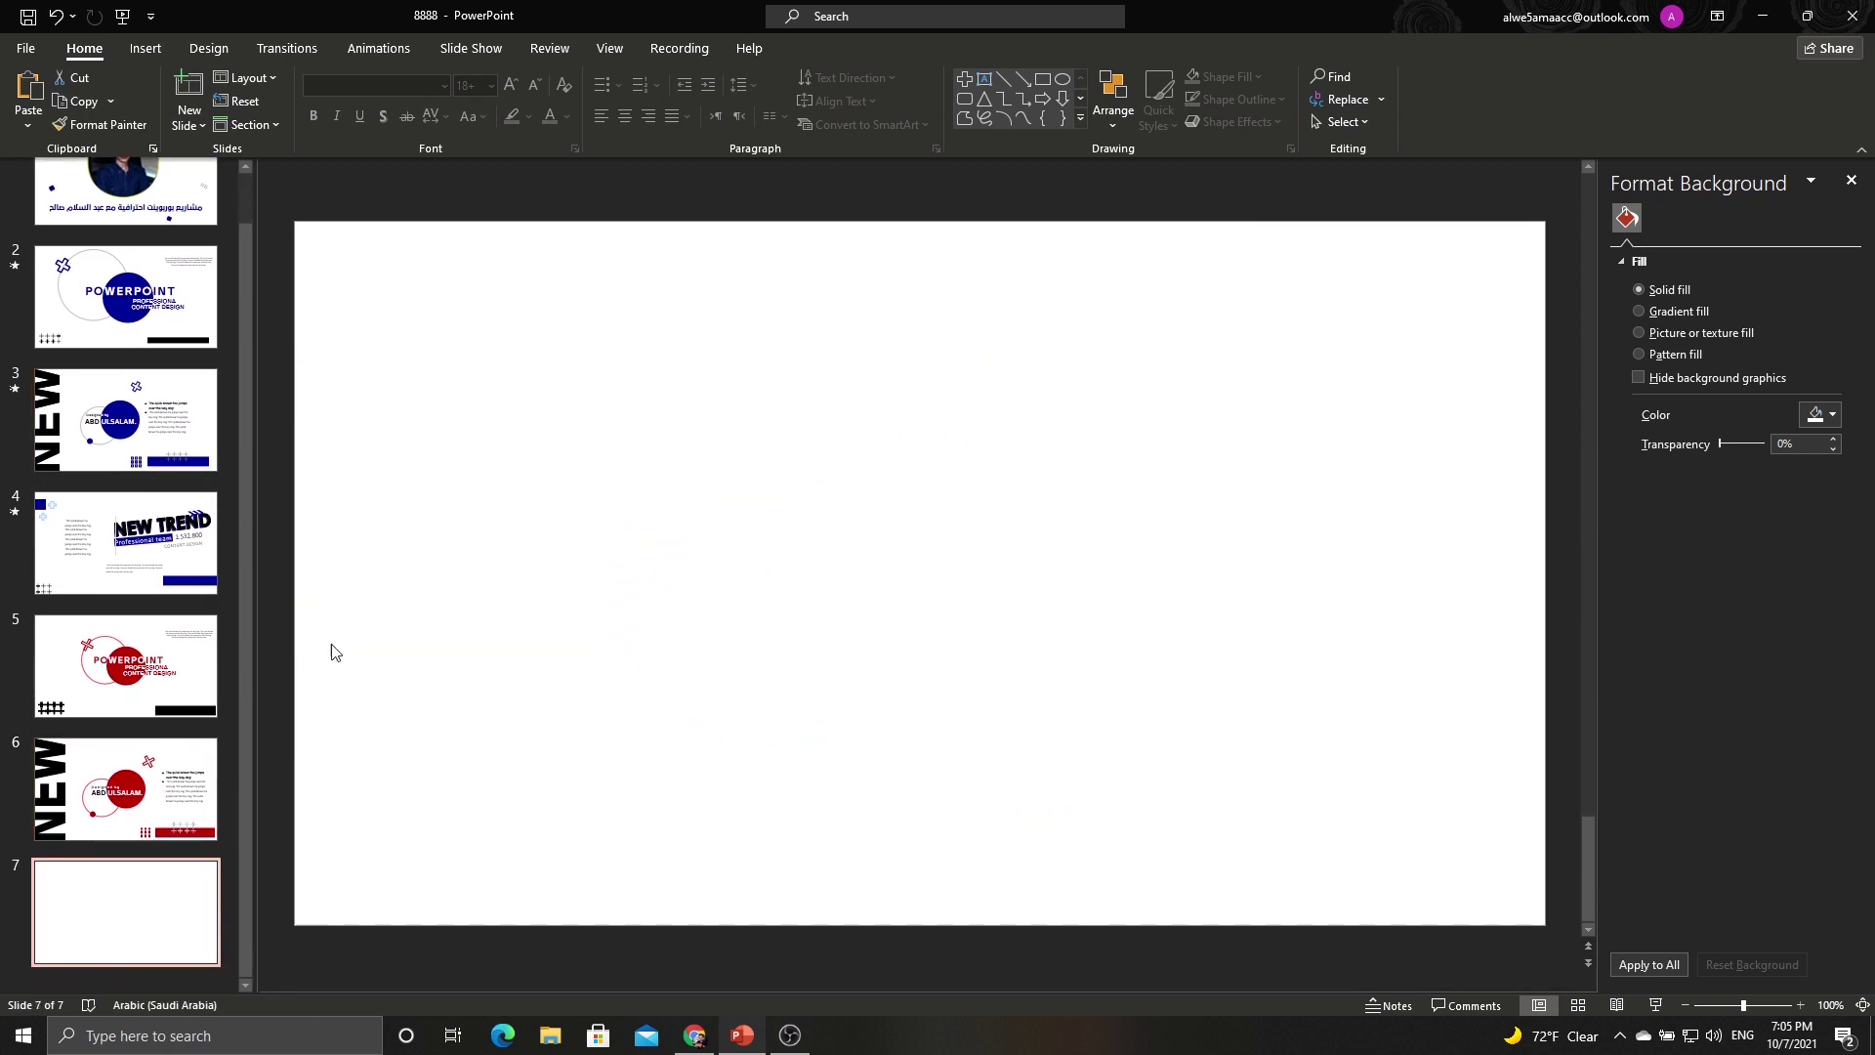
pyautogui.click(145, 49)
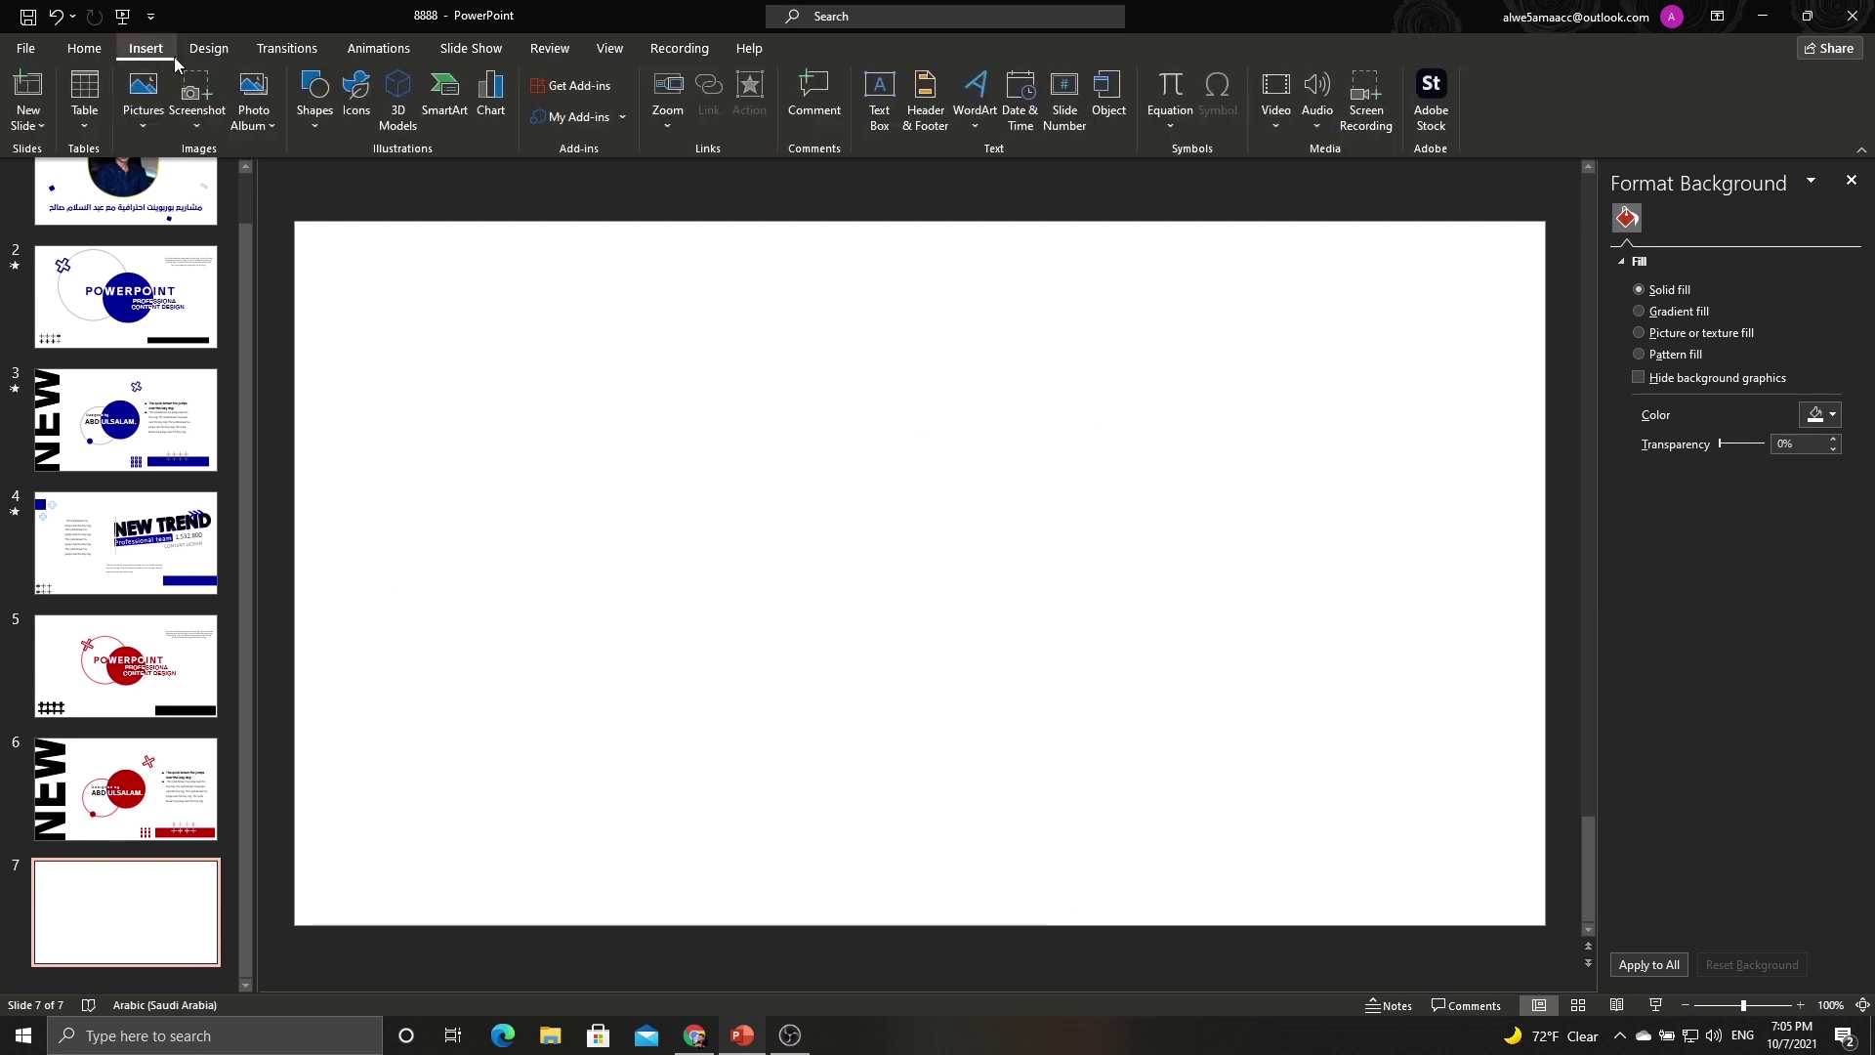
pyautogui.click(322, 127)
pyautogui.click(369, 189)
pyautogui.click(444, 282)
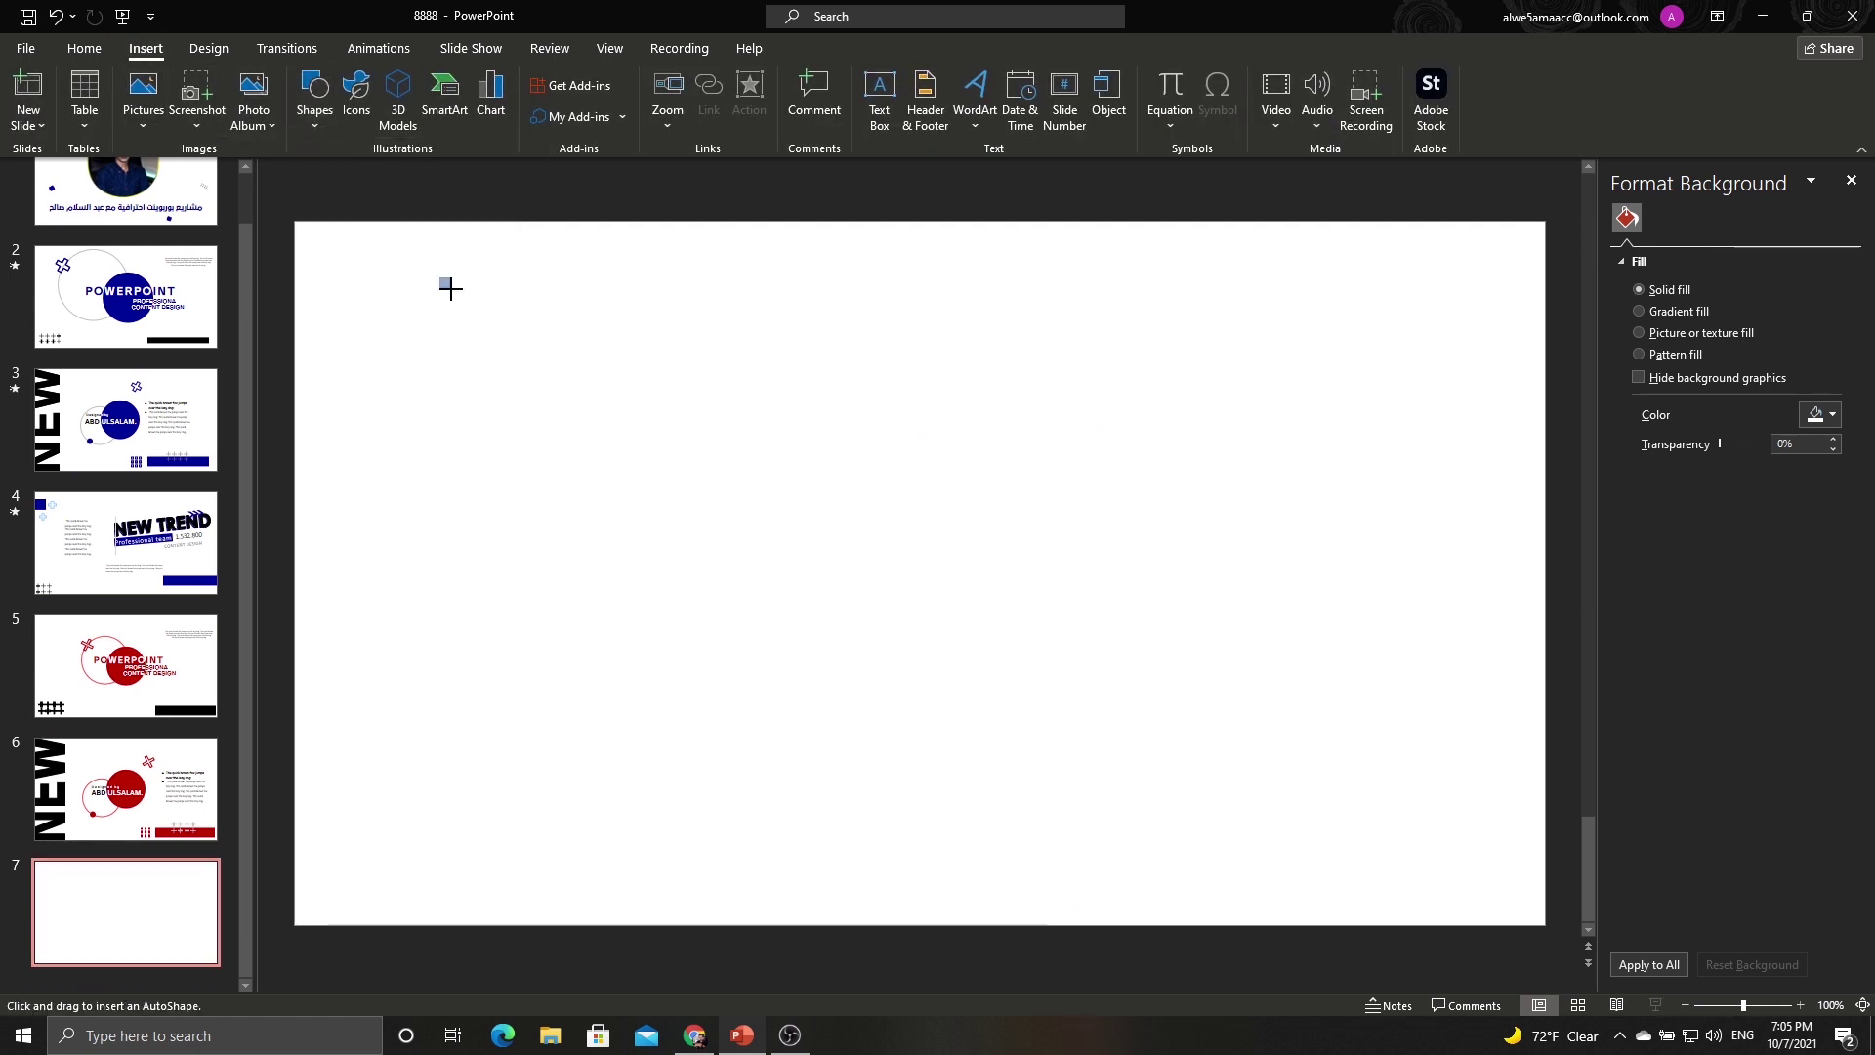
pyautogui.moveTo(457, 302)
pyautogui.mouseDown()
pyautogui.moveTo(507, 352)
pyautogui.moveTo(323, 281)
pyautogui.mouseUp()
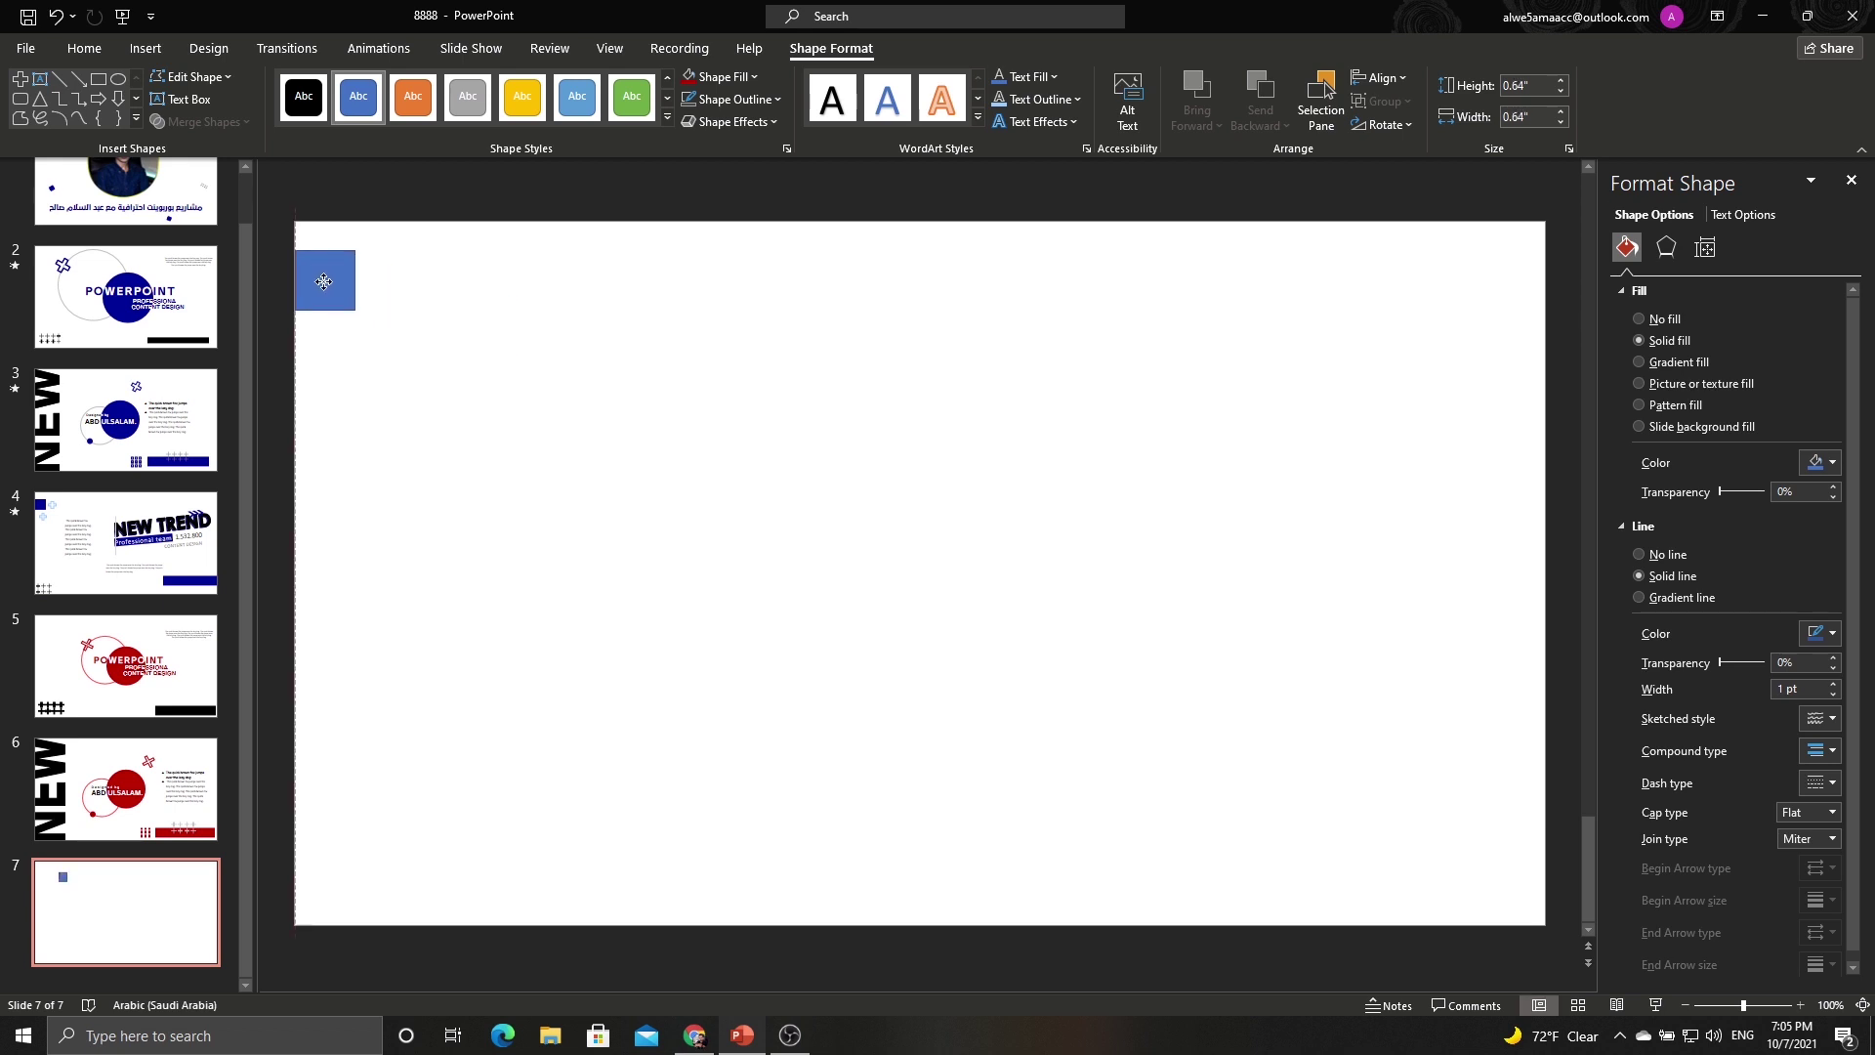
pyautogui.click(393, 300)
# Copy slide 6's dark red X onto slide 7, turned upright into a cross beside the square.
pyautogui.click(125, 789)
pyautogui.click(1037, 394)
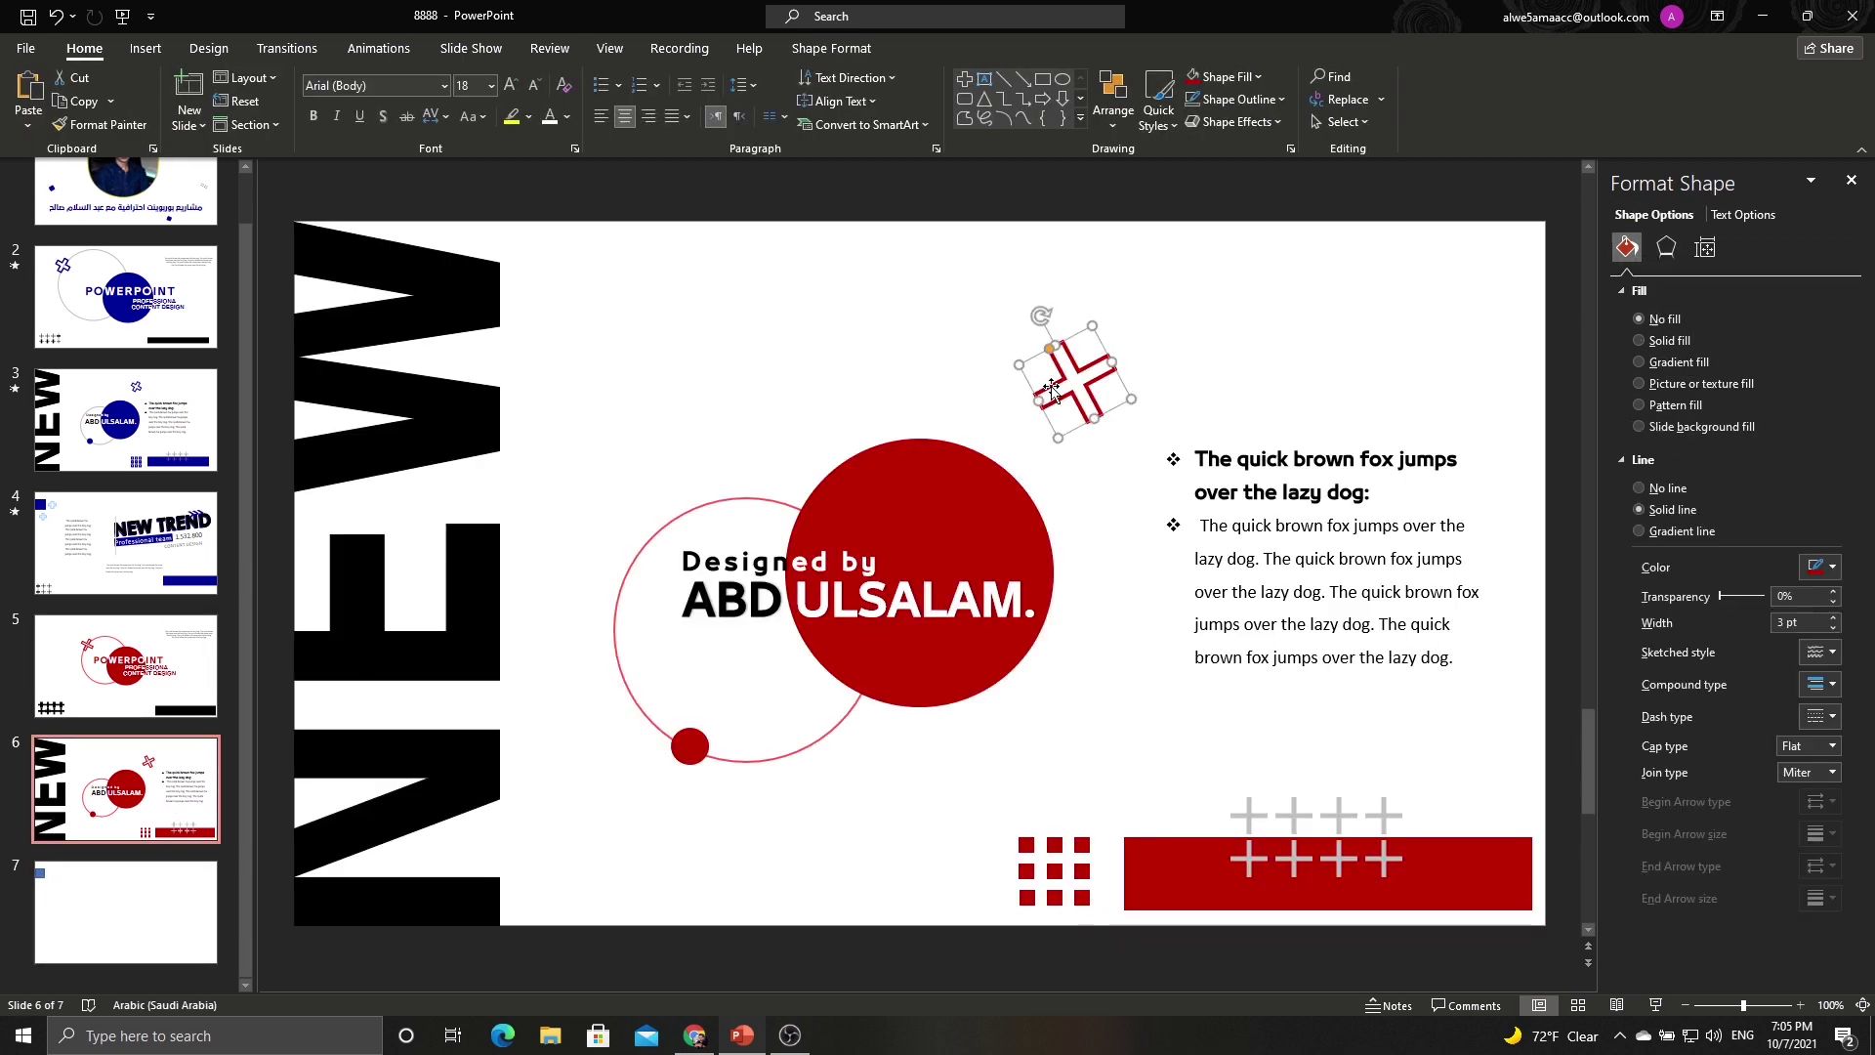
pyautogui.hotkey('ctrl', 'c')
pyautogui.press('pagedown')
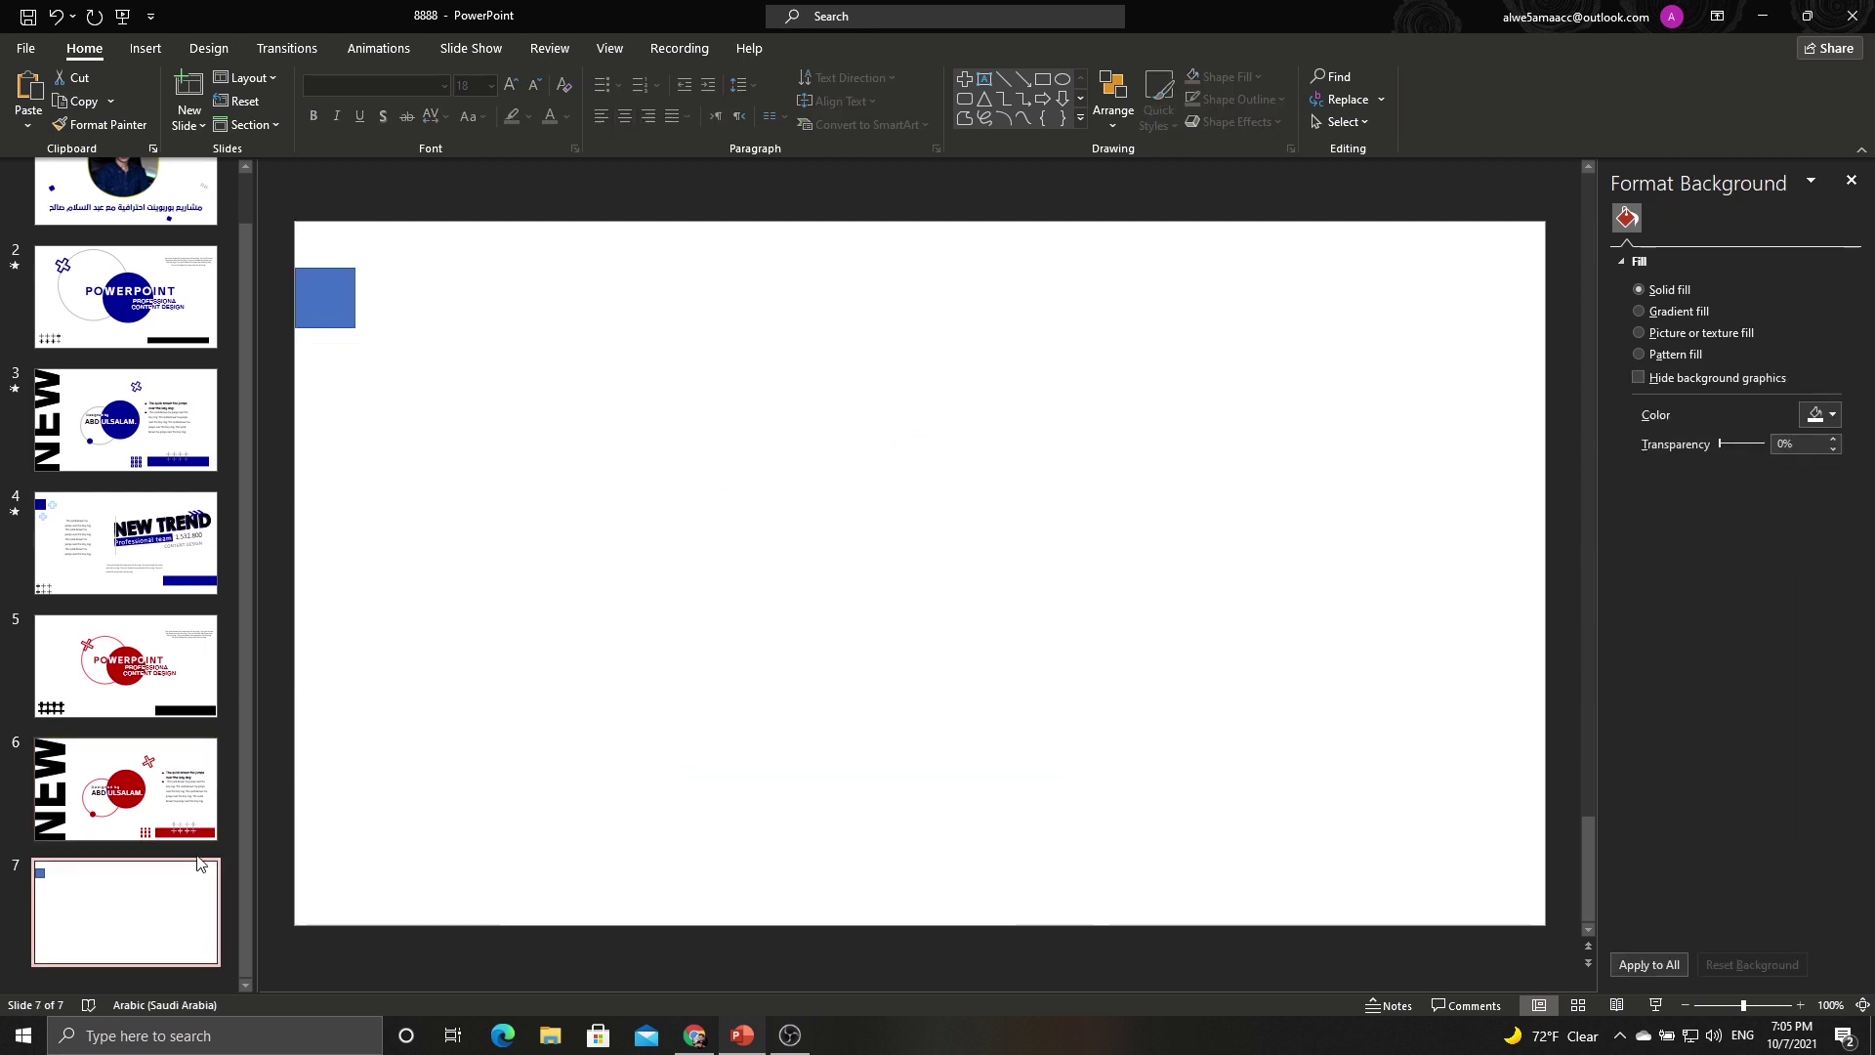
pyautogui.hotkey('ctrl', 'v')
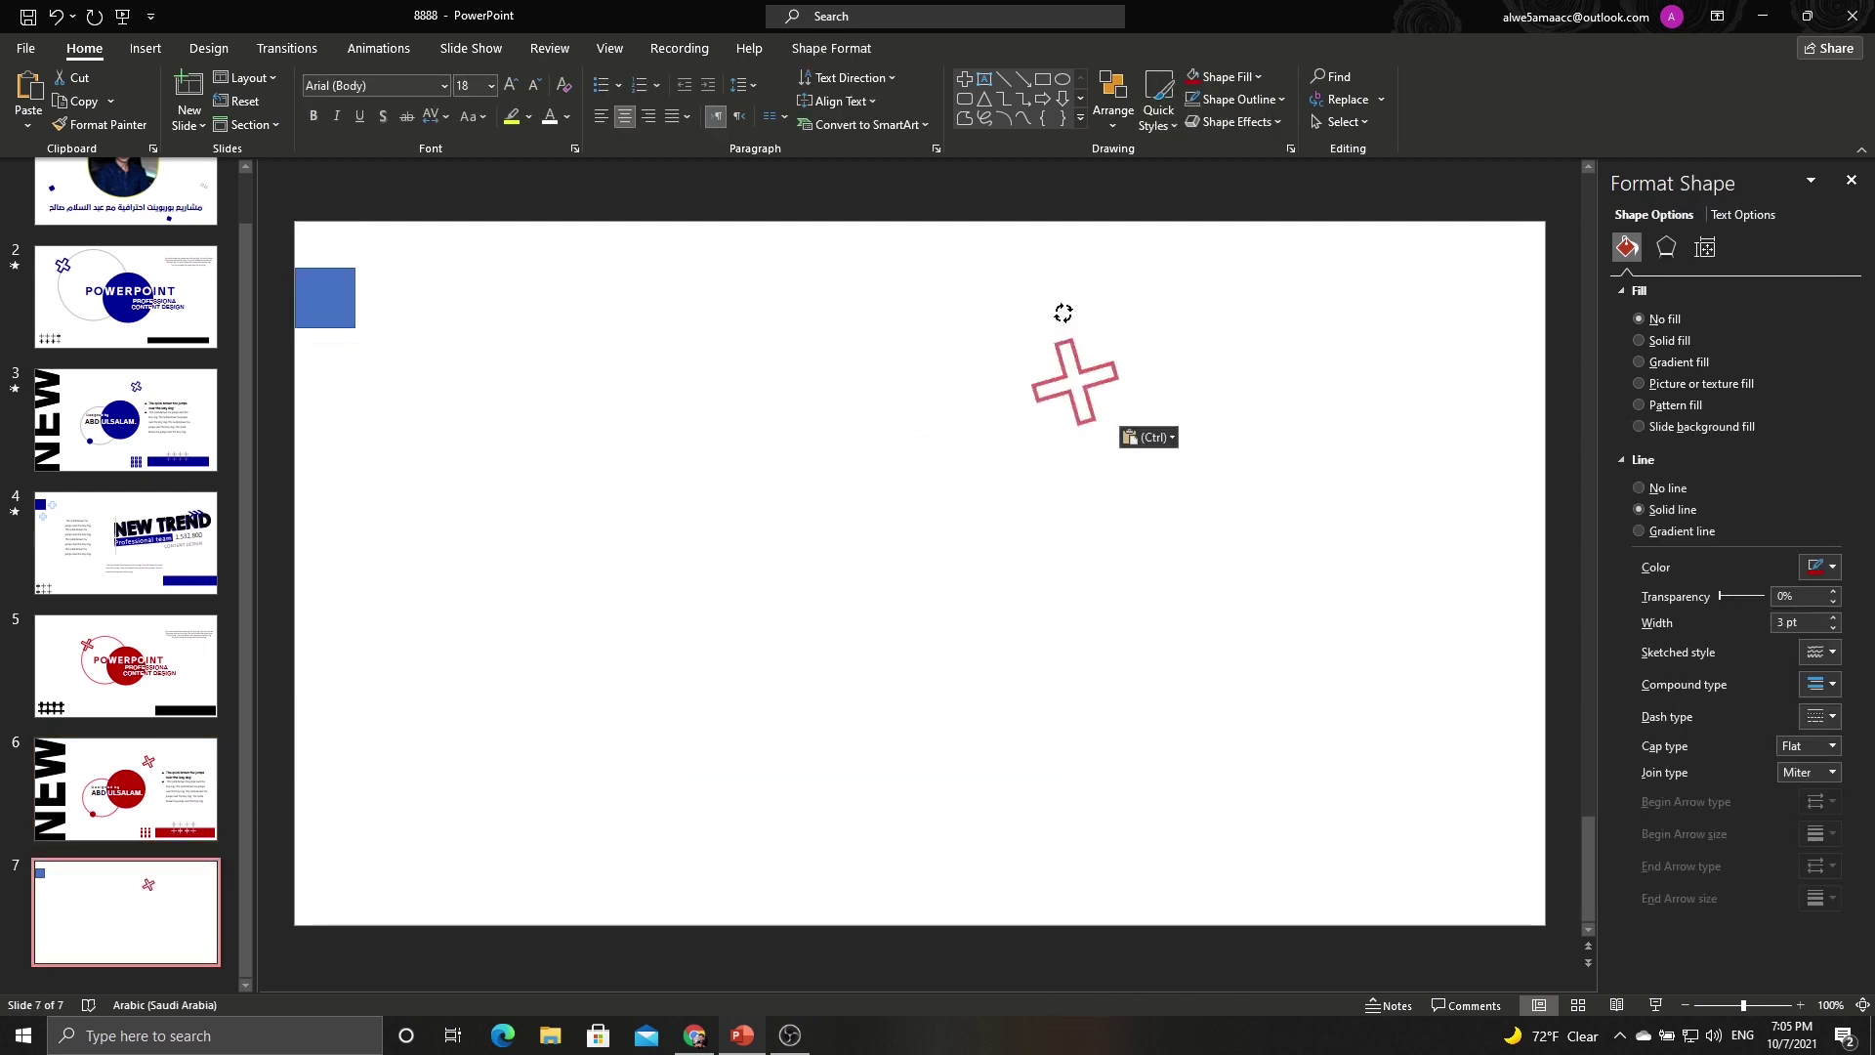
pyautogui.moveTo(1043, 310)
pyautogui.mouseDown()
pyautogui.moveTo(1079, 311)
pyautogui.moveTo(402, 265)
pyautogui.mouseUp()
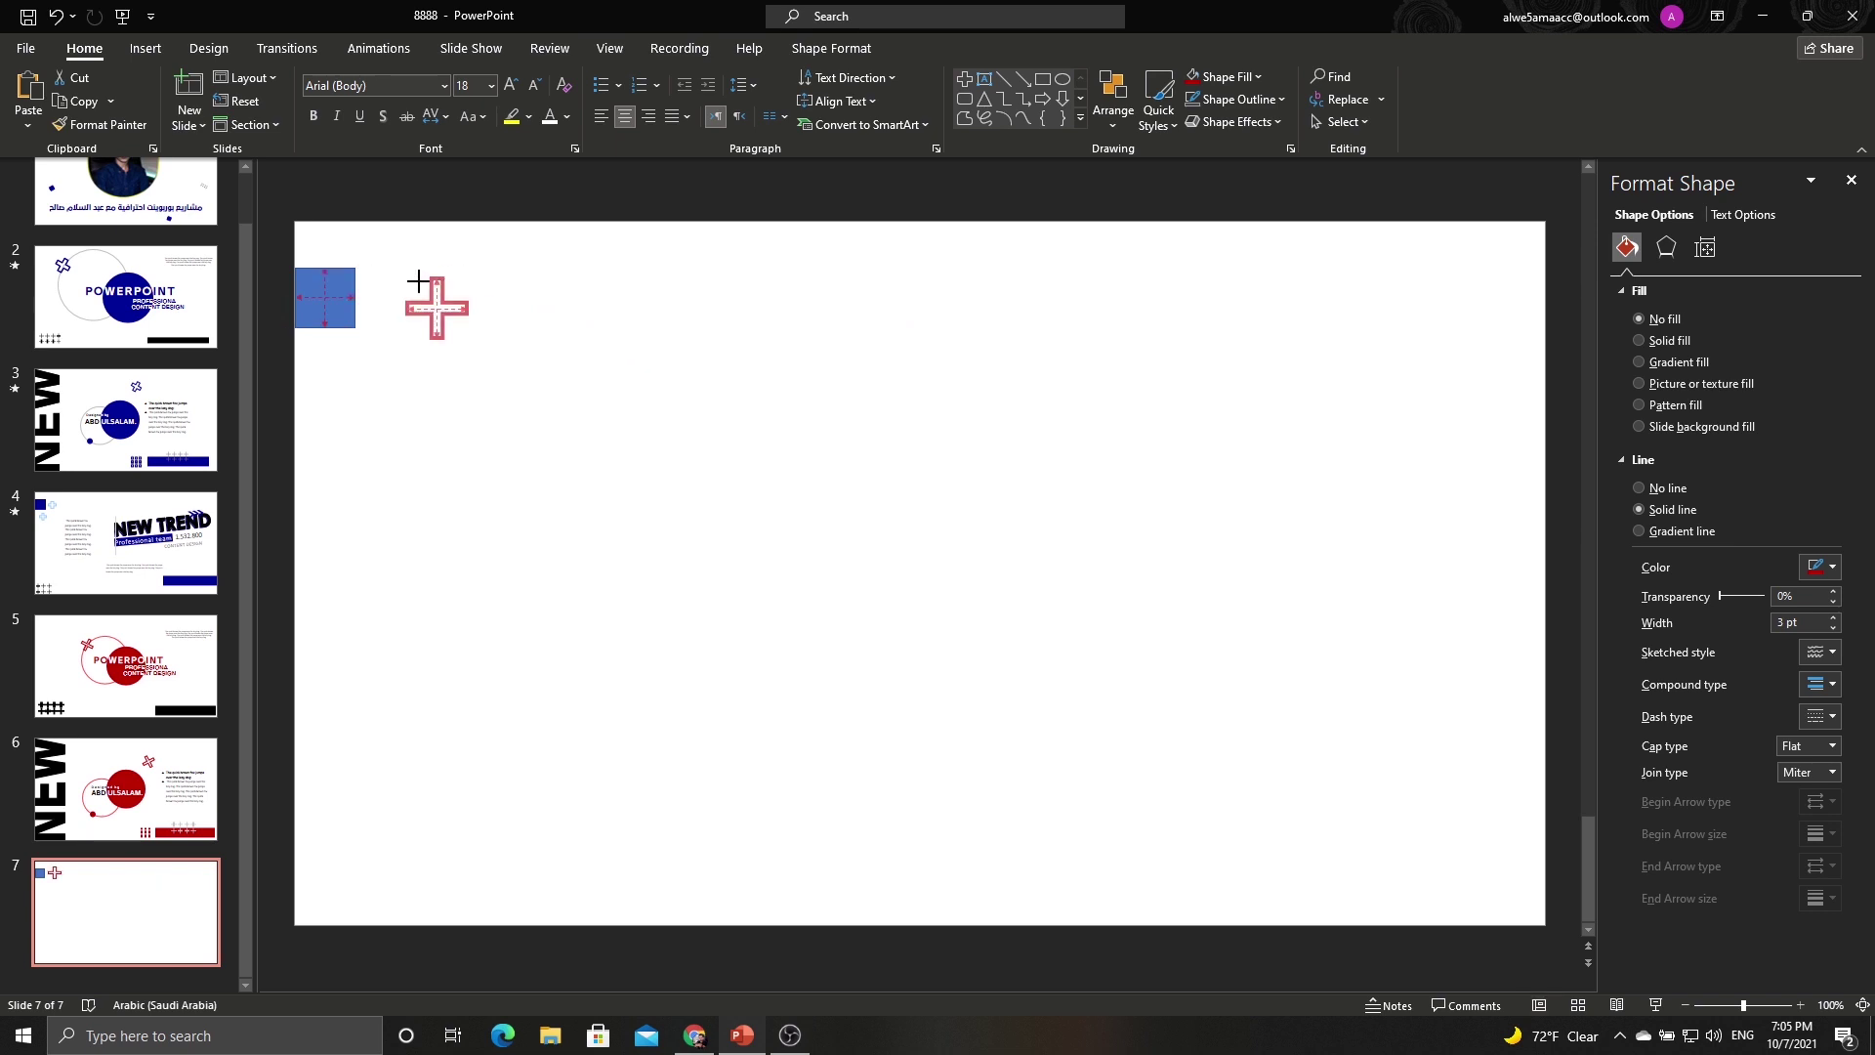
pyautogui.moveTo(402, 265); pyautogui.dragTo(414, 295)
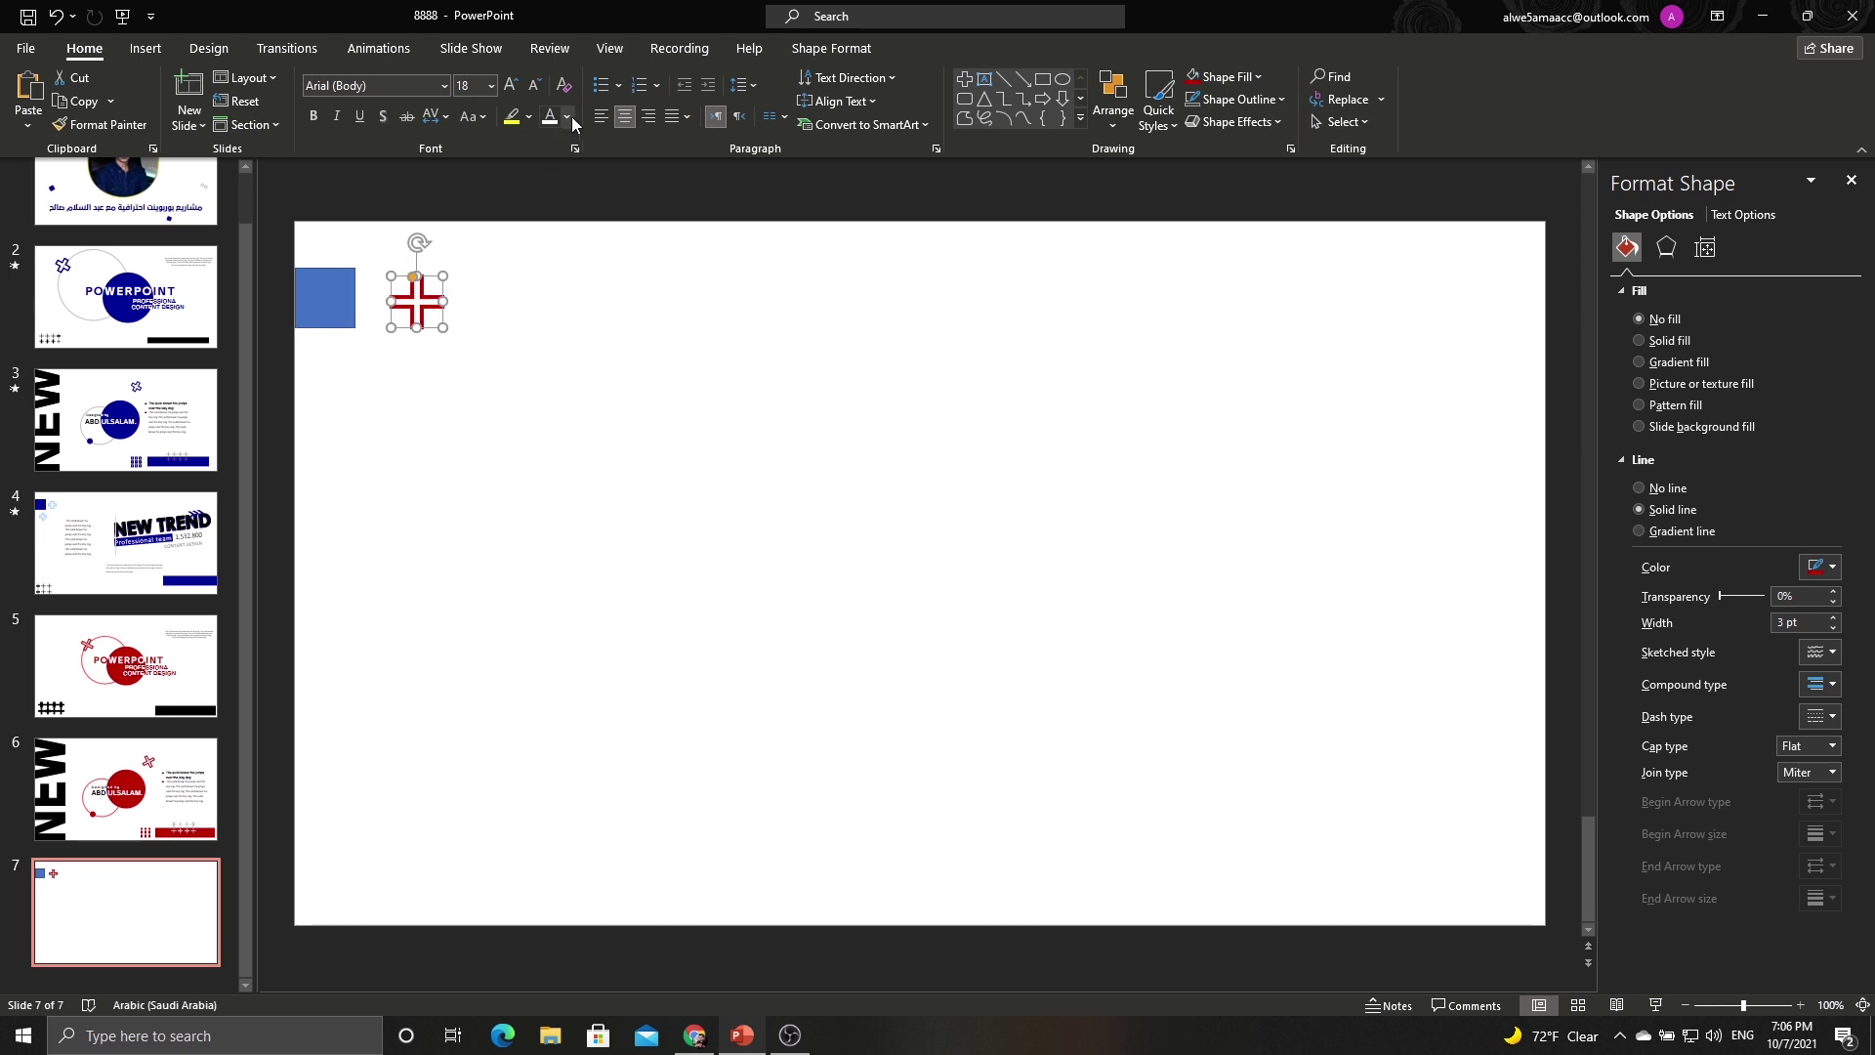
pyautogui.click(796, 49)
# Give the cross a light pink #FFD1D1 outline and place a copy below-left of it.
pyautogui.click(748, 78)
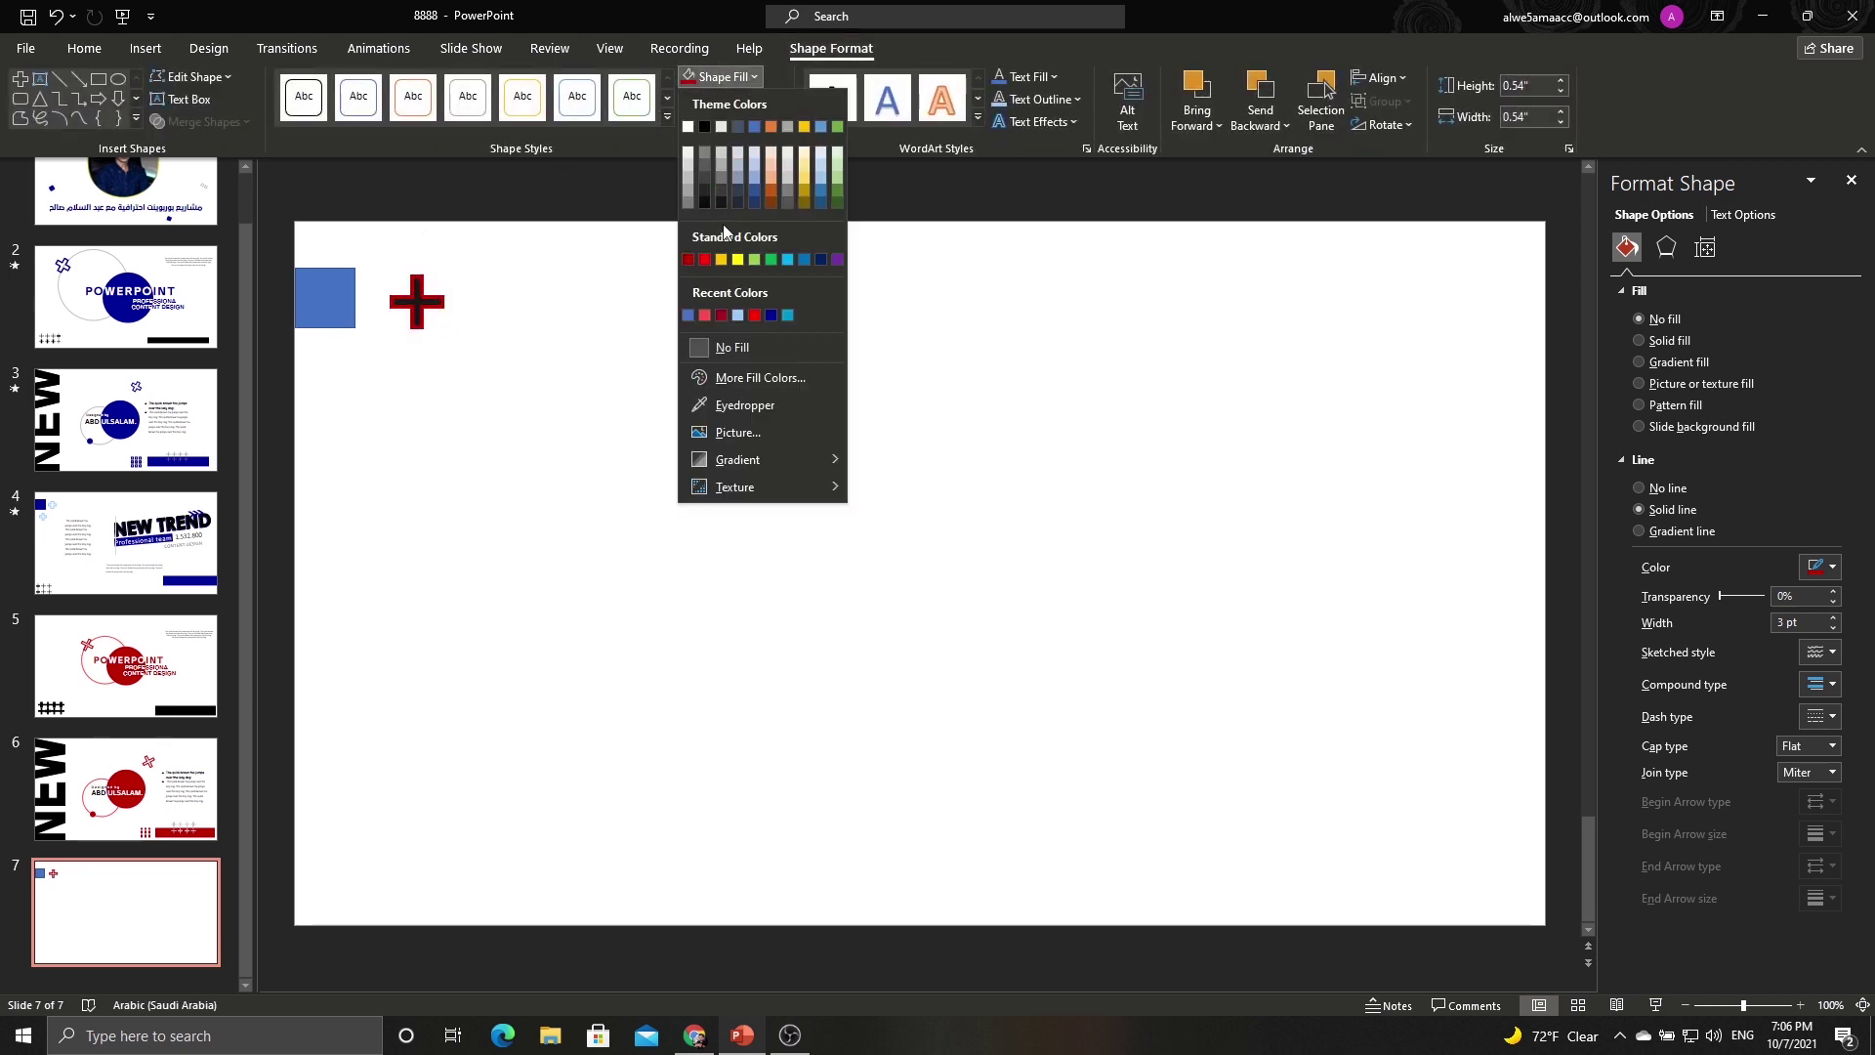
pyautogui.click(747, 77)
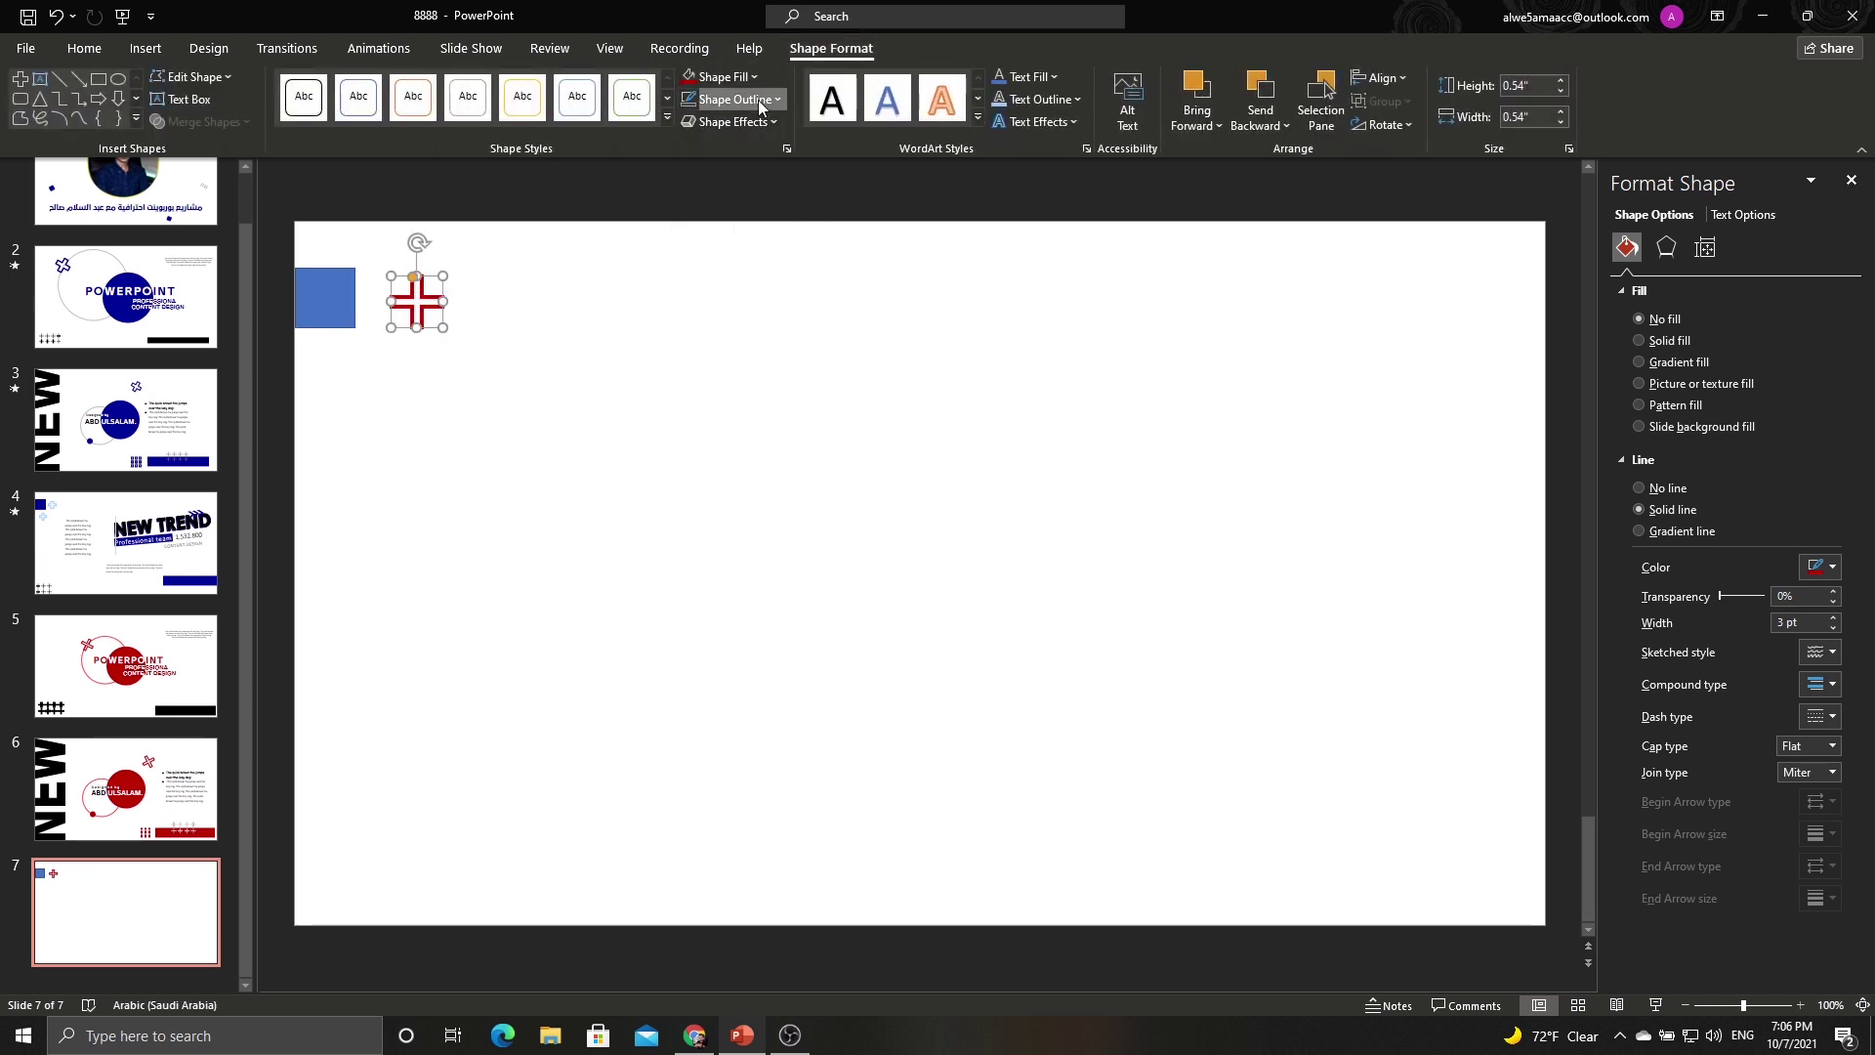
pyautogui.click(758, 100)
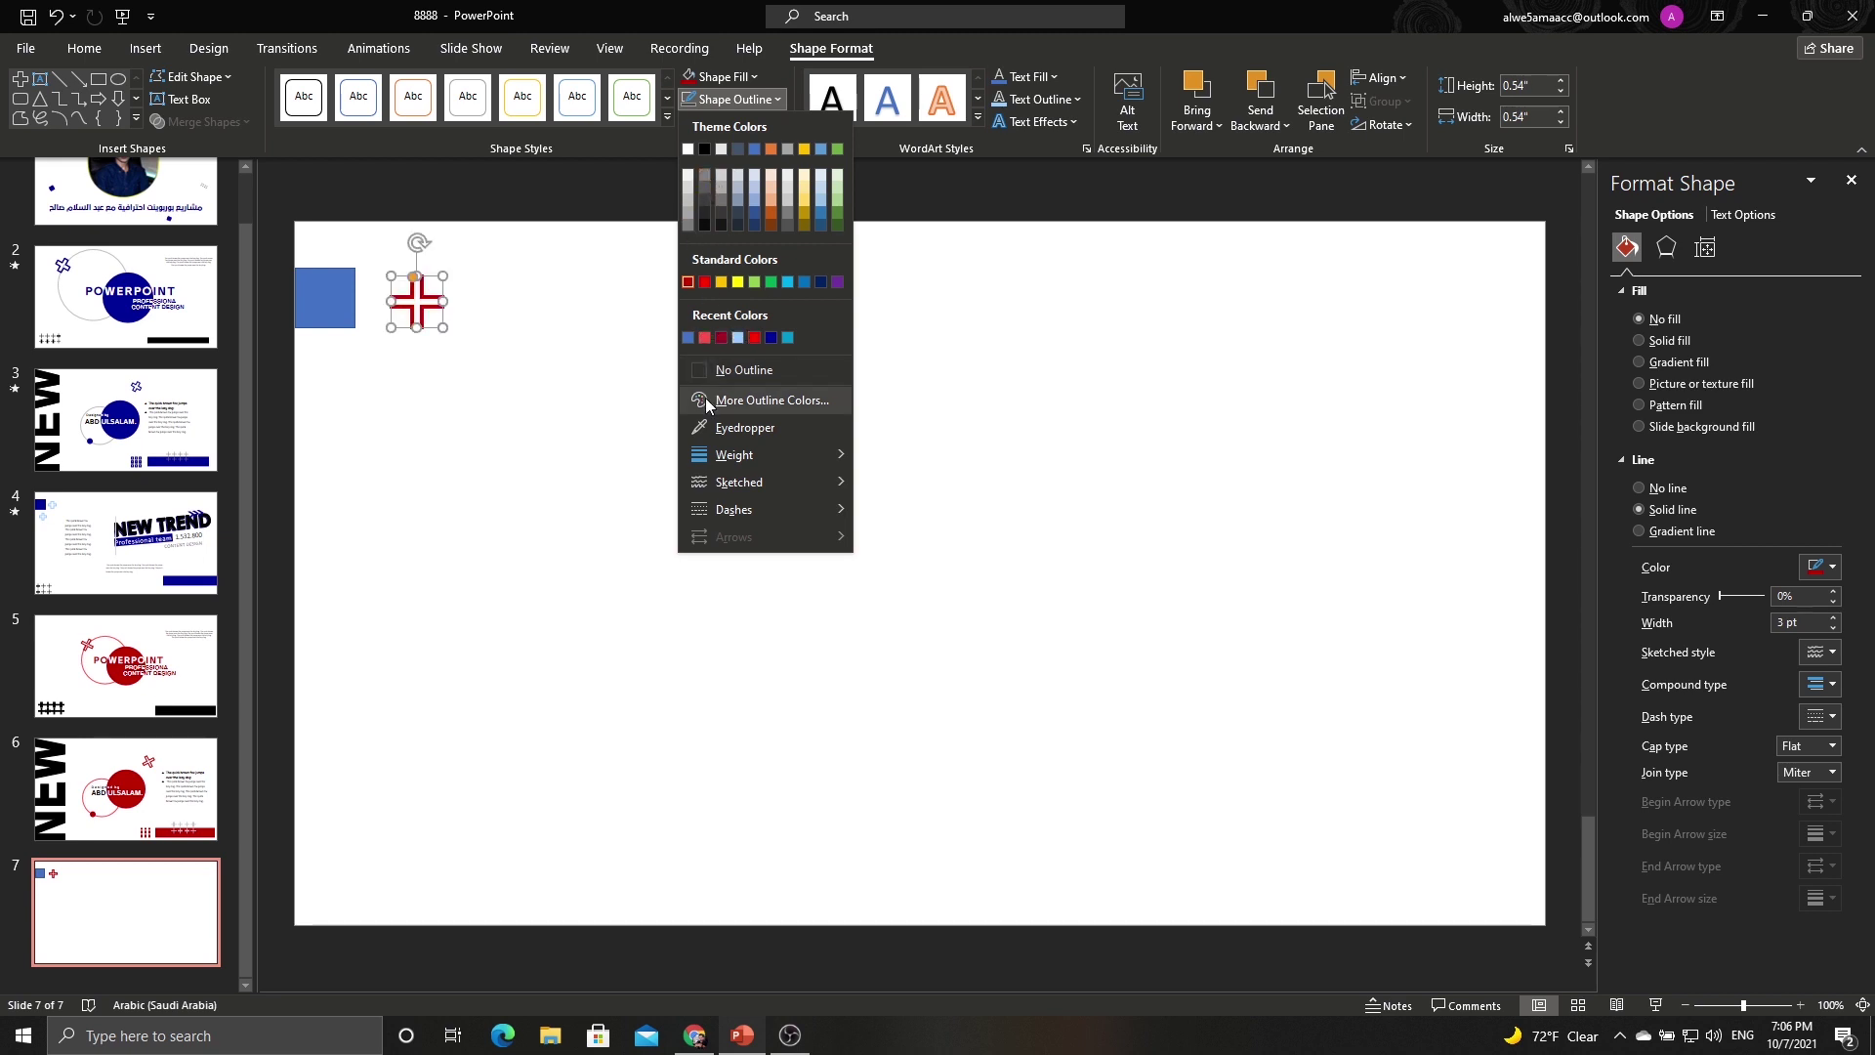
pyautogui.click(772, 399)
pyautogui.click(369, 326)
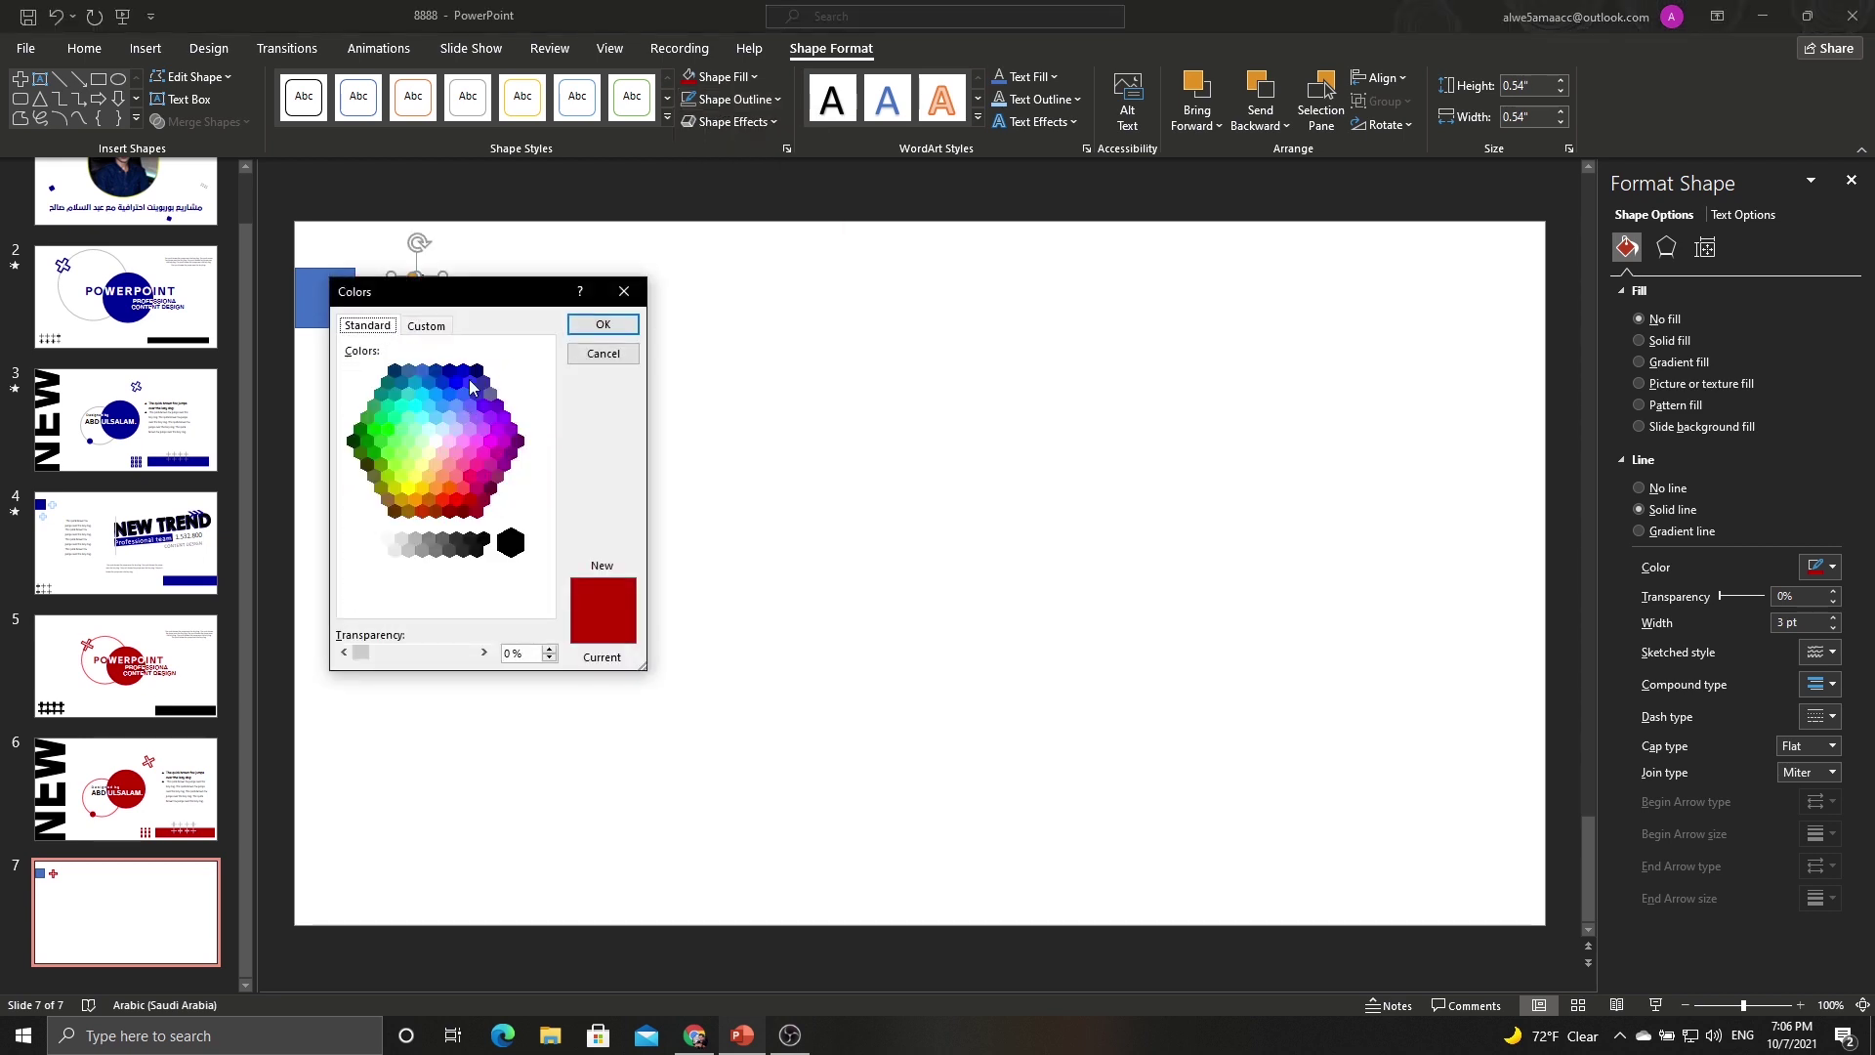
pyautogui.click(426, 325)
pyautogui.moveTo(542, 444); pyautogui.dragTo(549, 383)
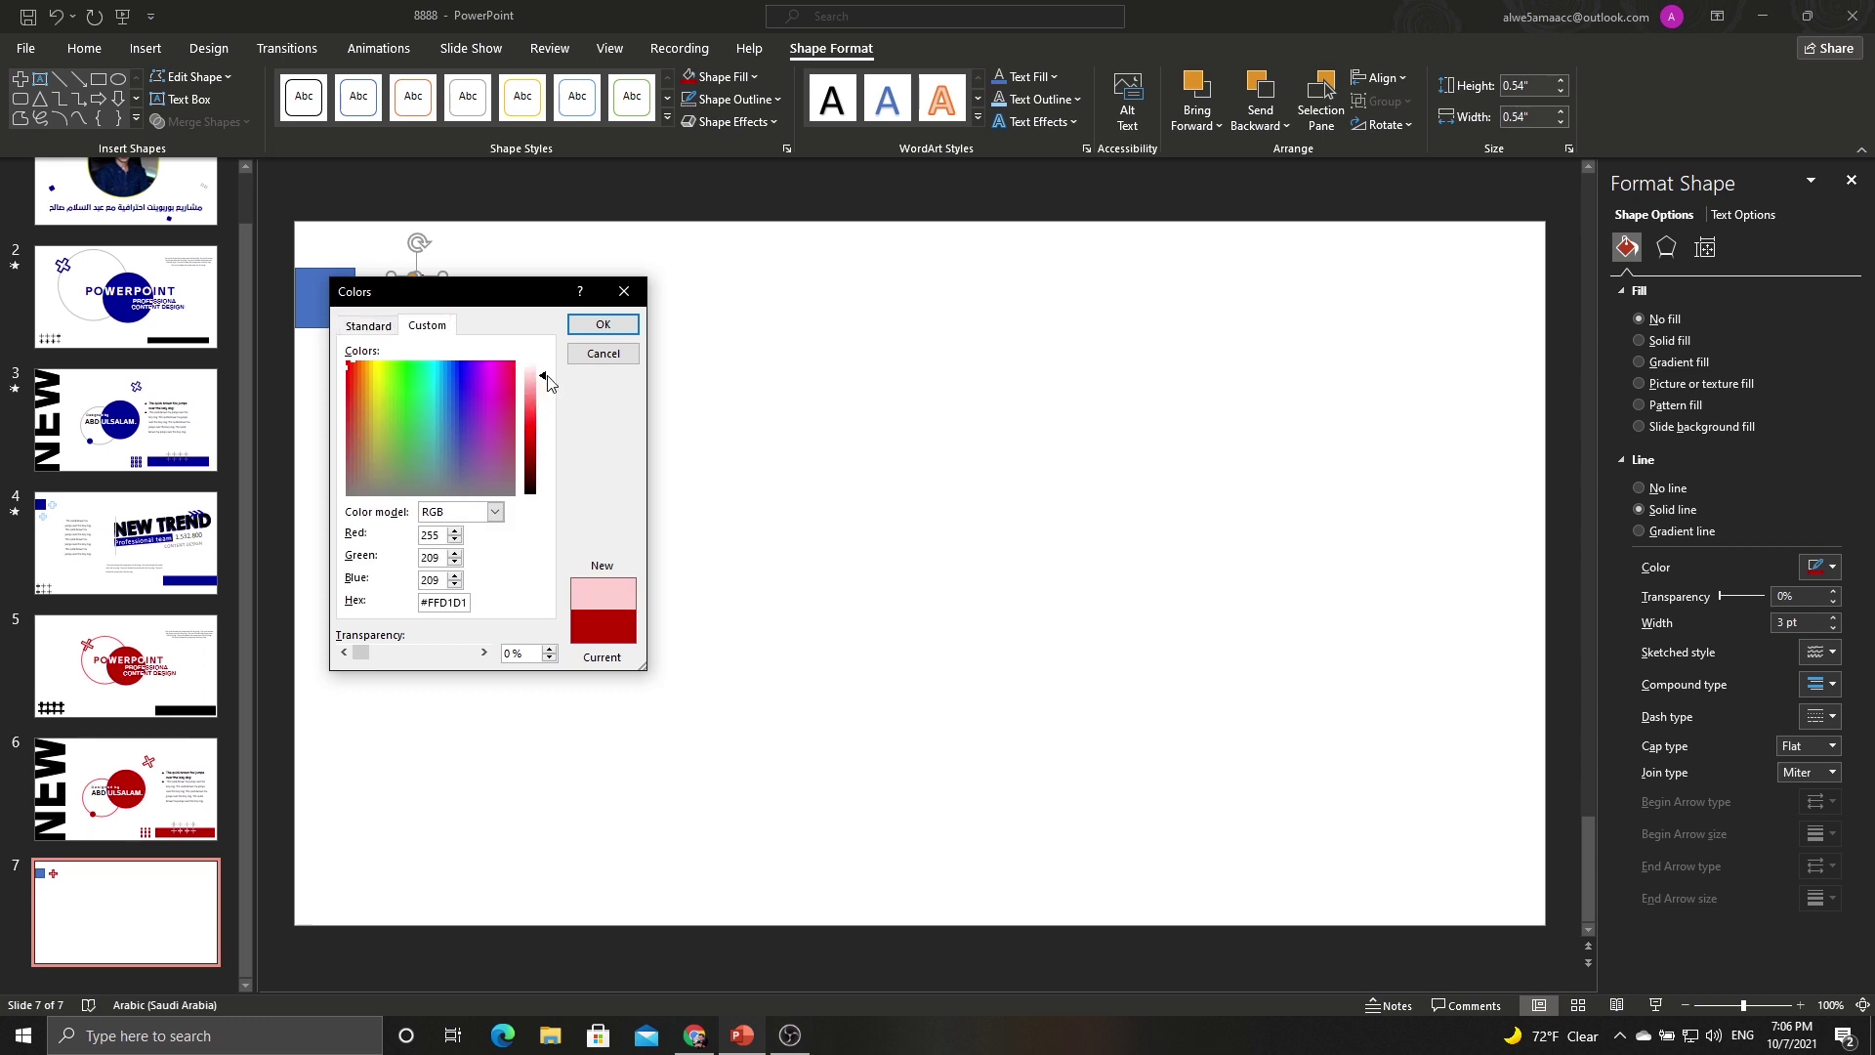
pyautogui.click(603, 325)
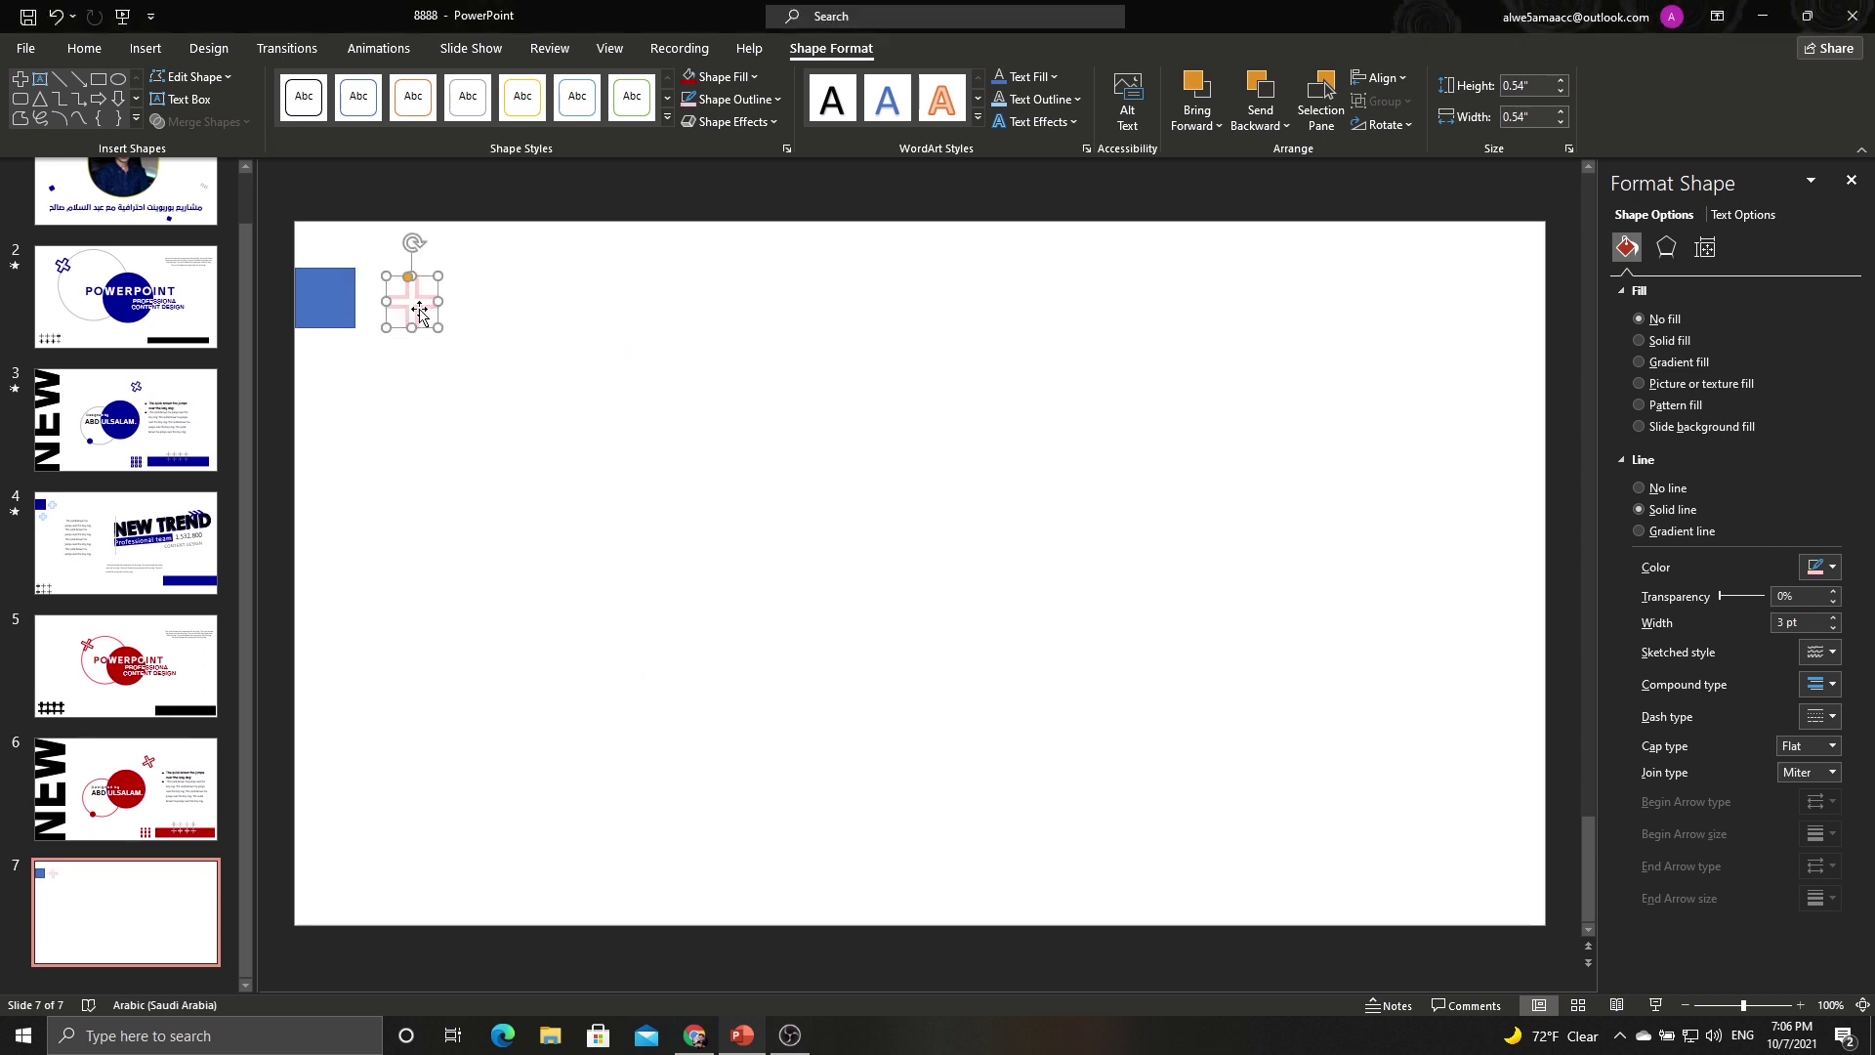
pyautogui.moveTo(423, 315); pyautogui.dragTo(346, 375)
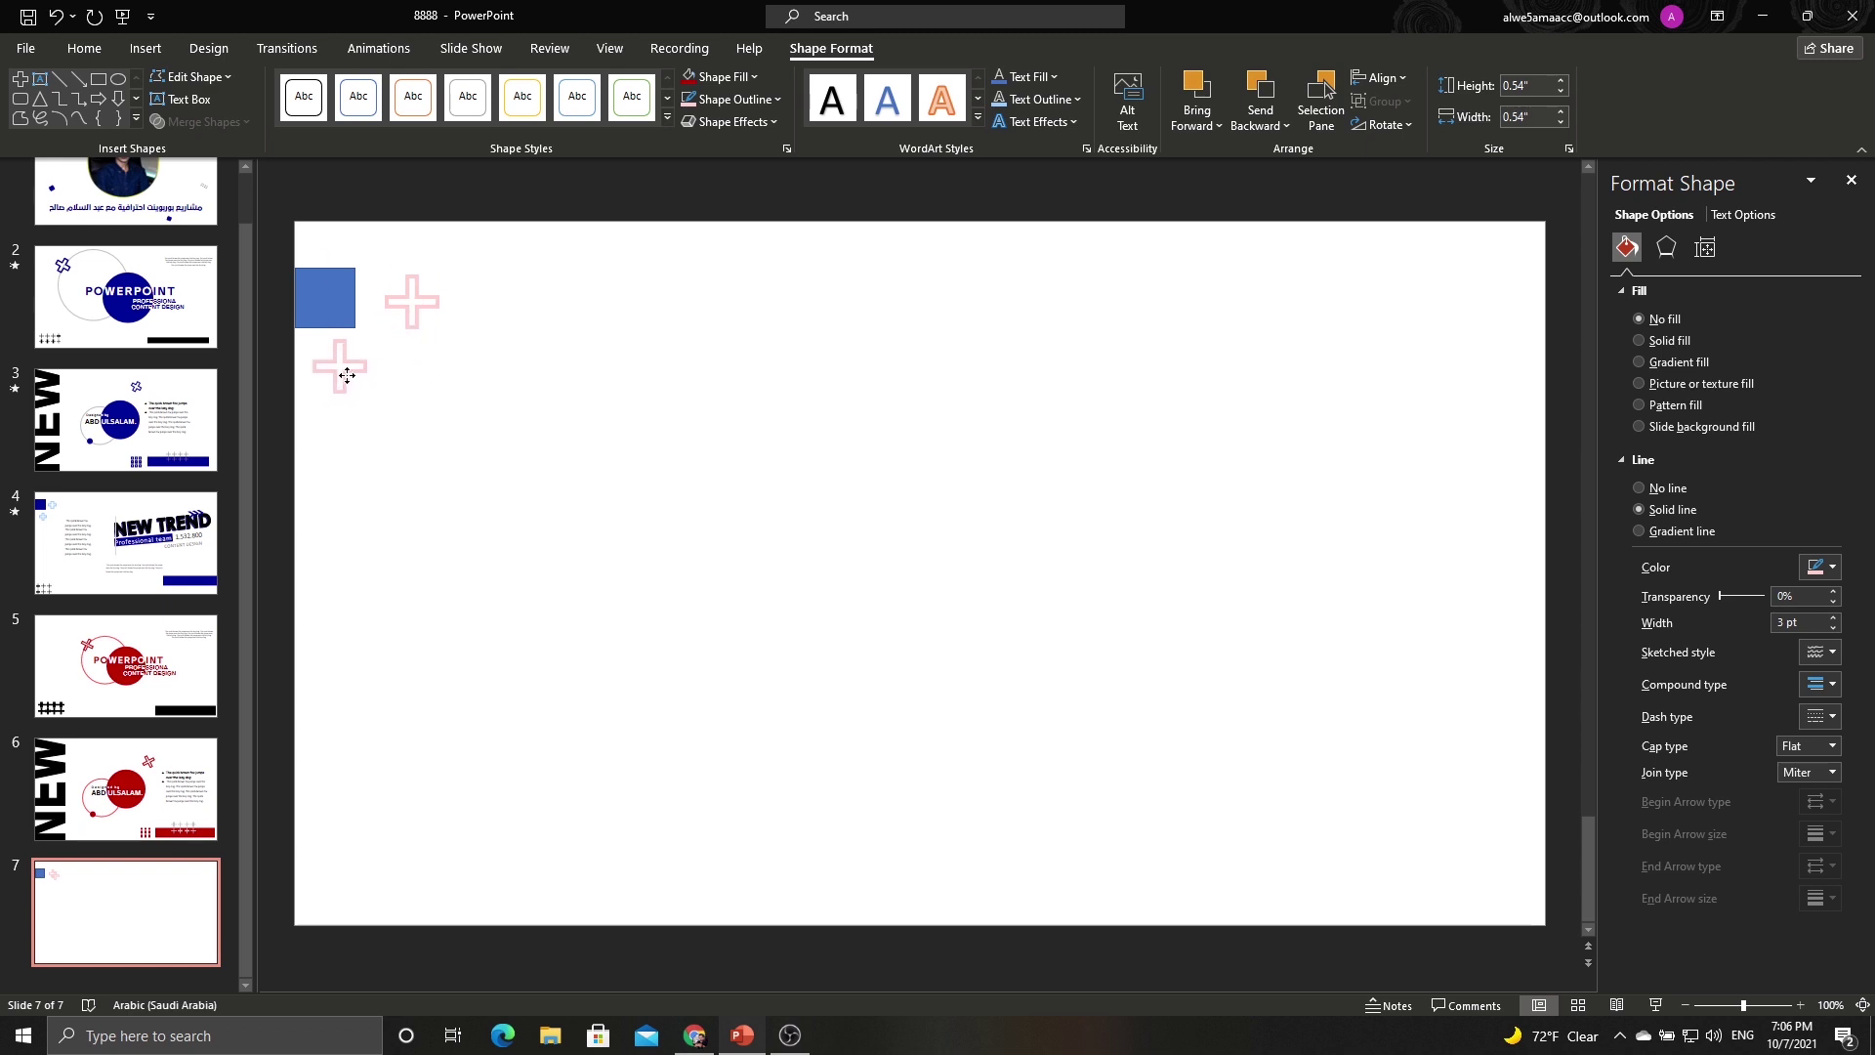
pyautogui.click(481, 398)
# Restore the square's dark red fill, remove its outline, and nudge the pink cross slightly left.
pyautogui.click(324, 297)
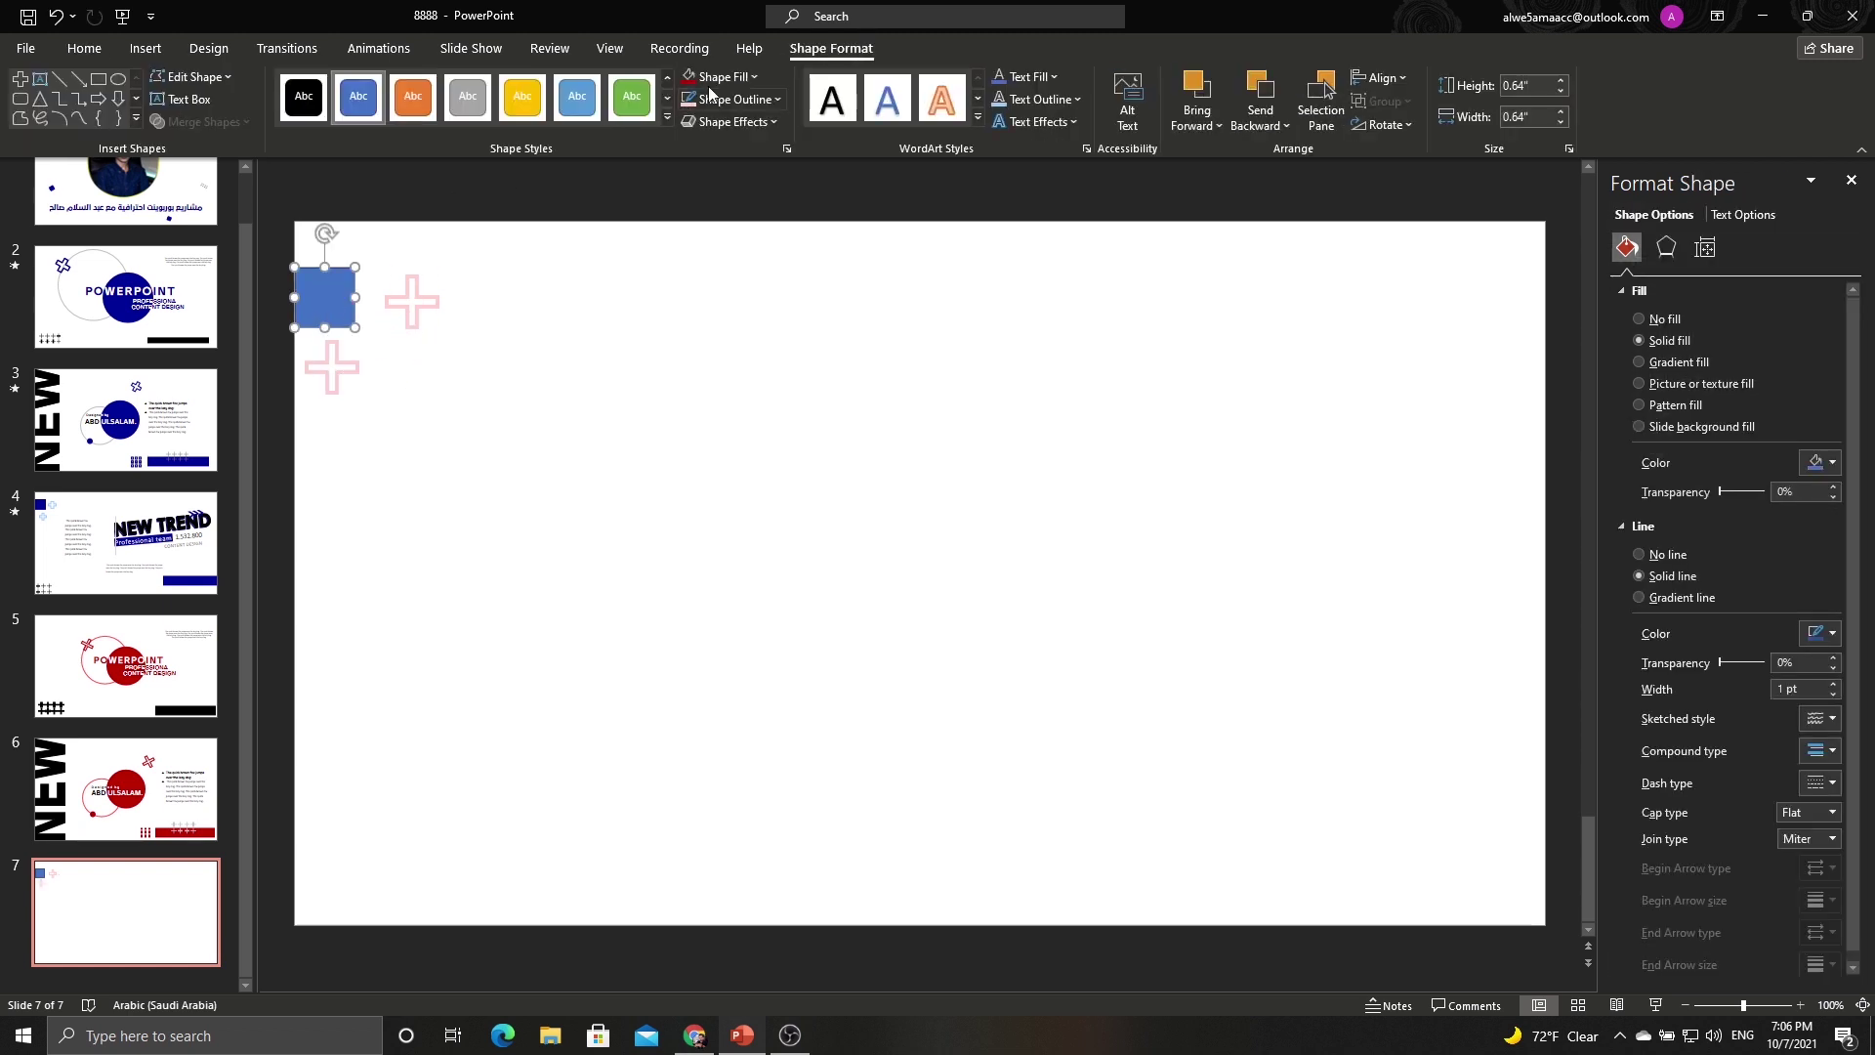
pyautogui.hotkey('ctrl', 'z')
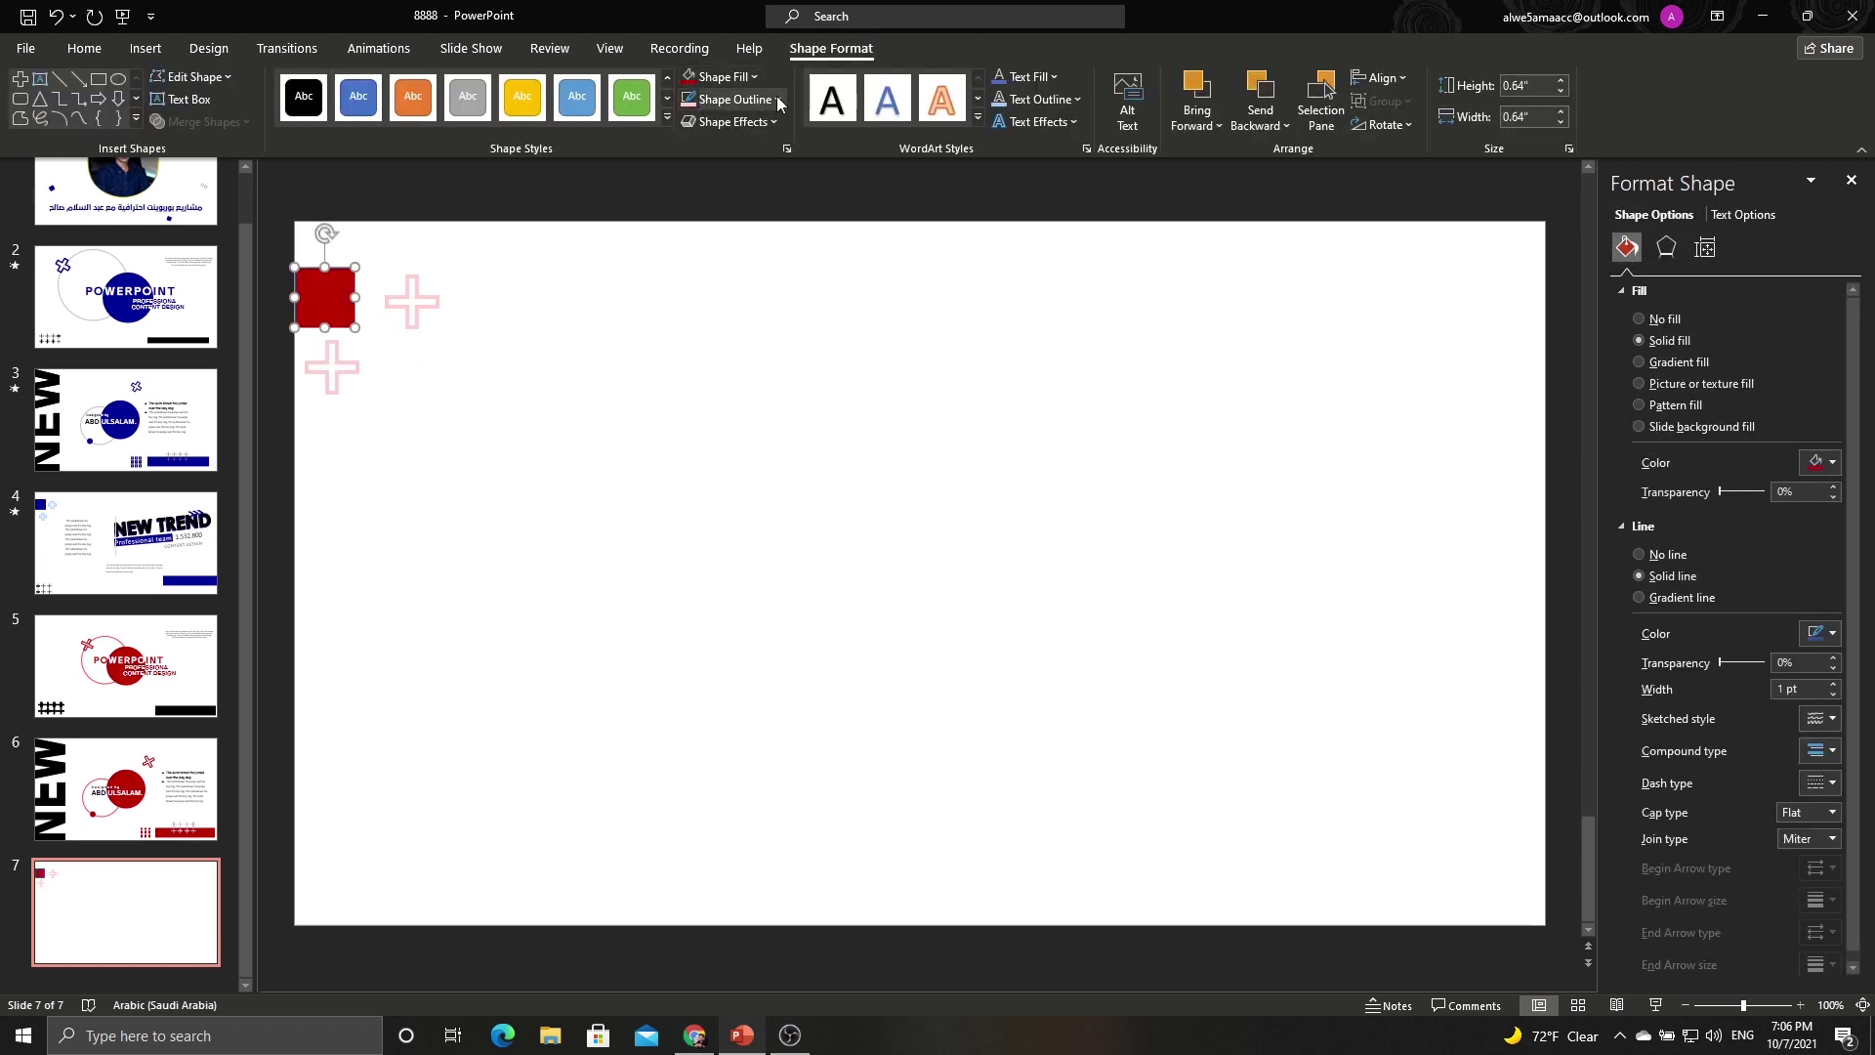
pyautogui.click(690, 101)
pyautogui.click(702, 369)
pyautogui.click(517, 342)
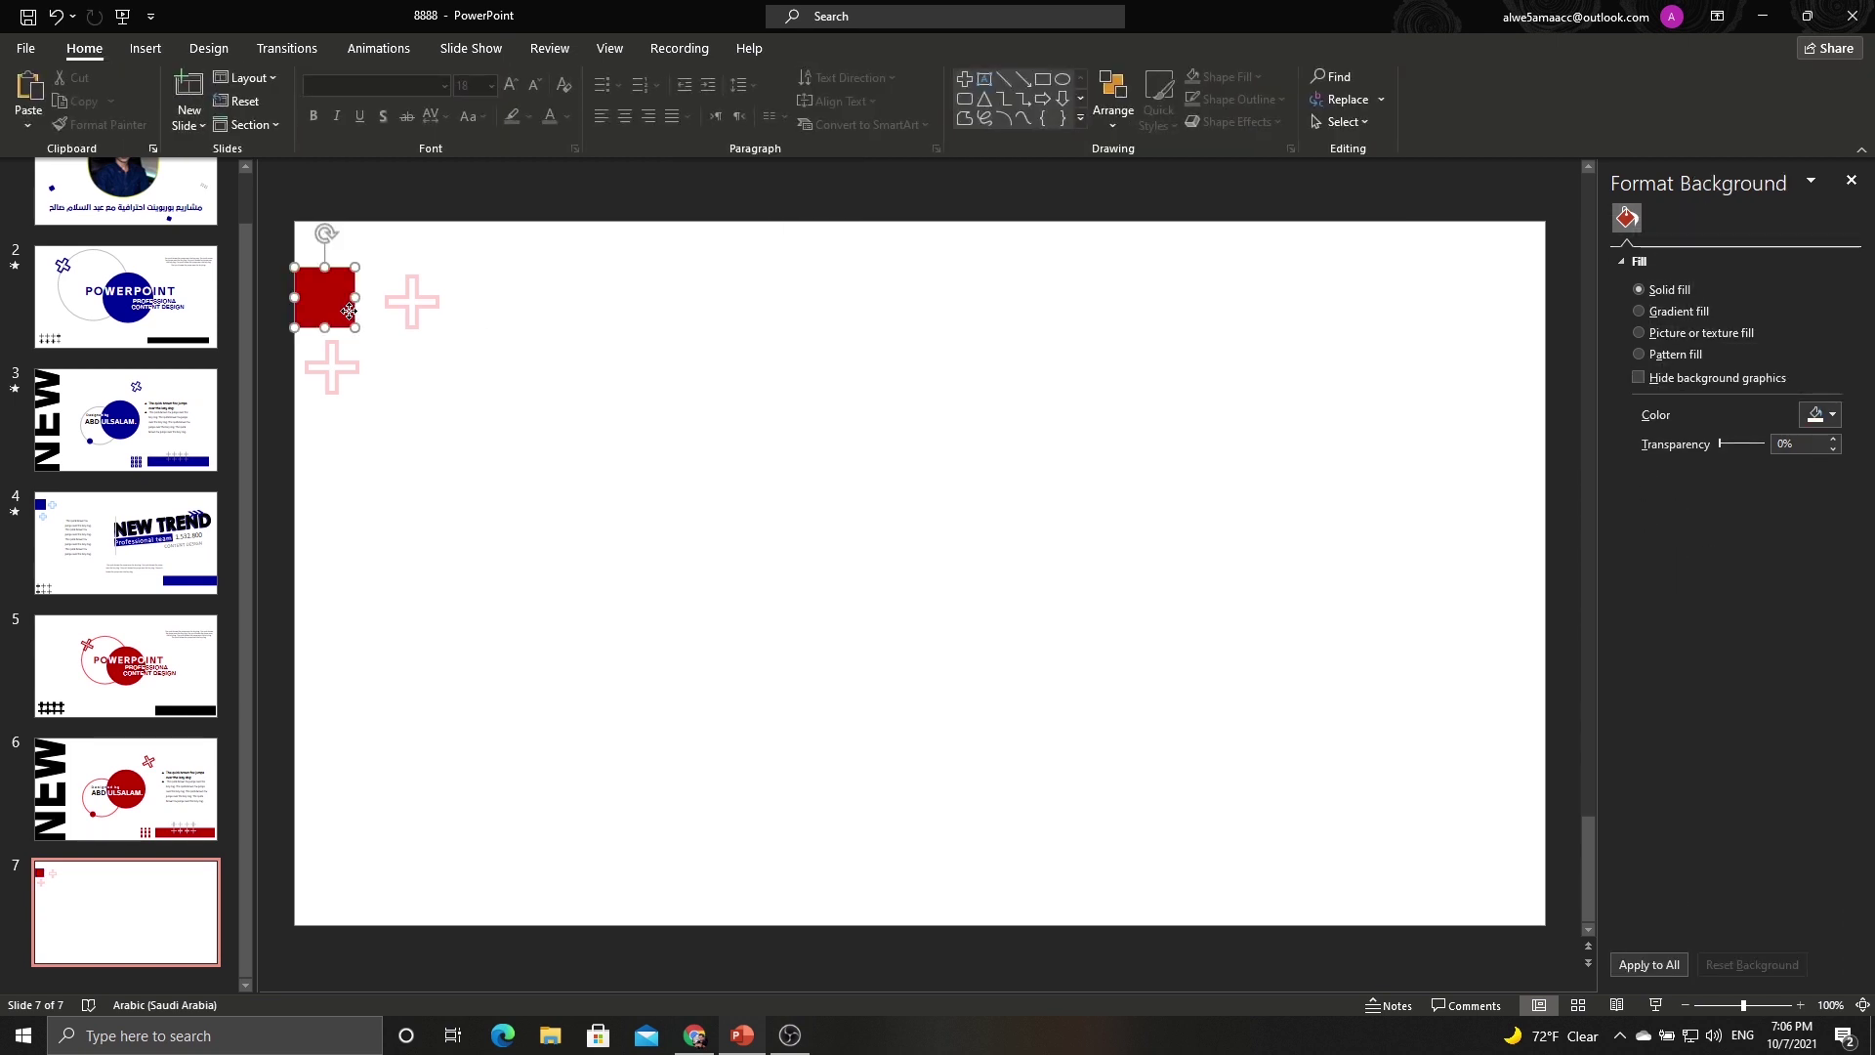
pyautogui.click(348, 313)
pyautogui.click(578, 348)
pyautogui.moveTo(423, 293); pyautogui.dragTo(418, 293)
pyautogui.click(524, 367)
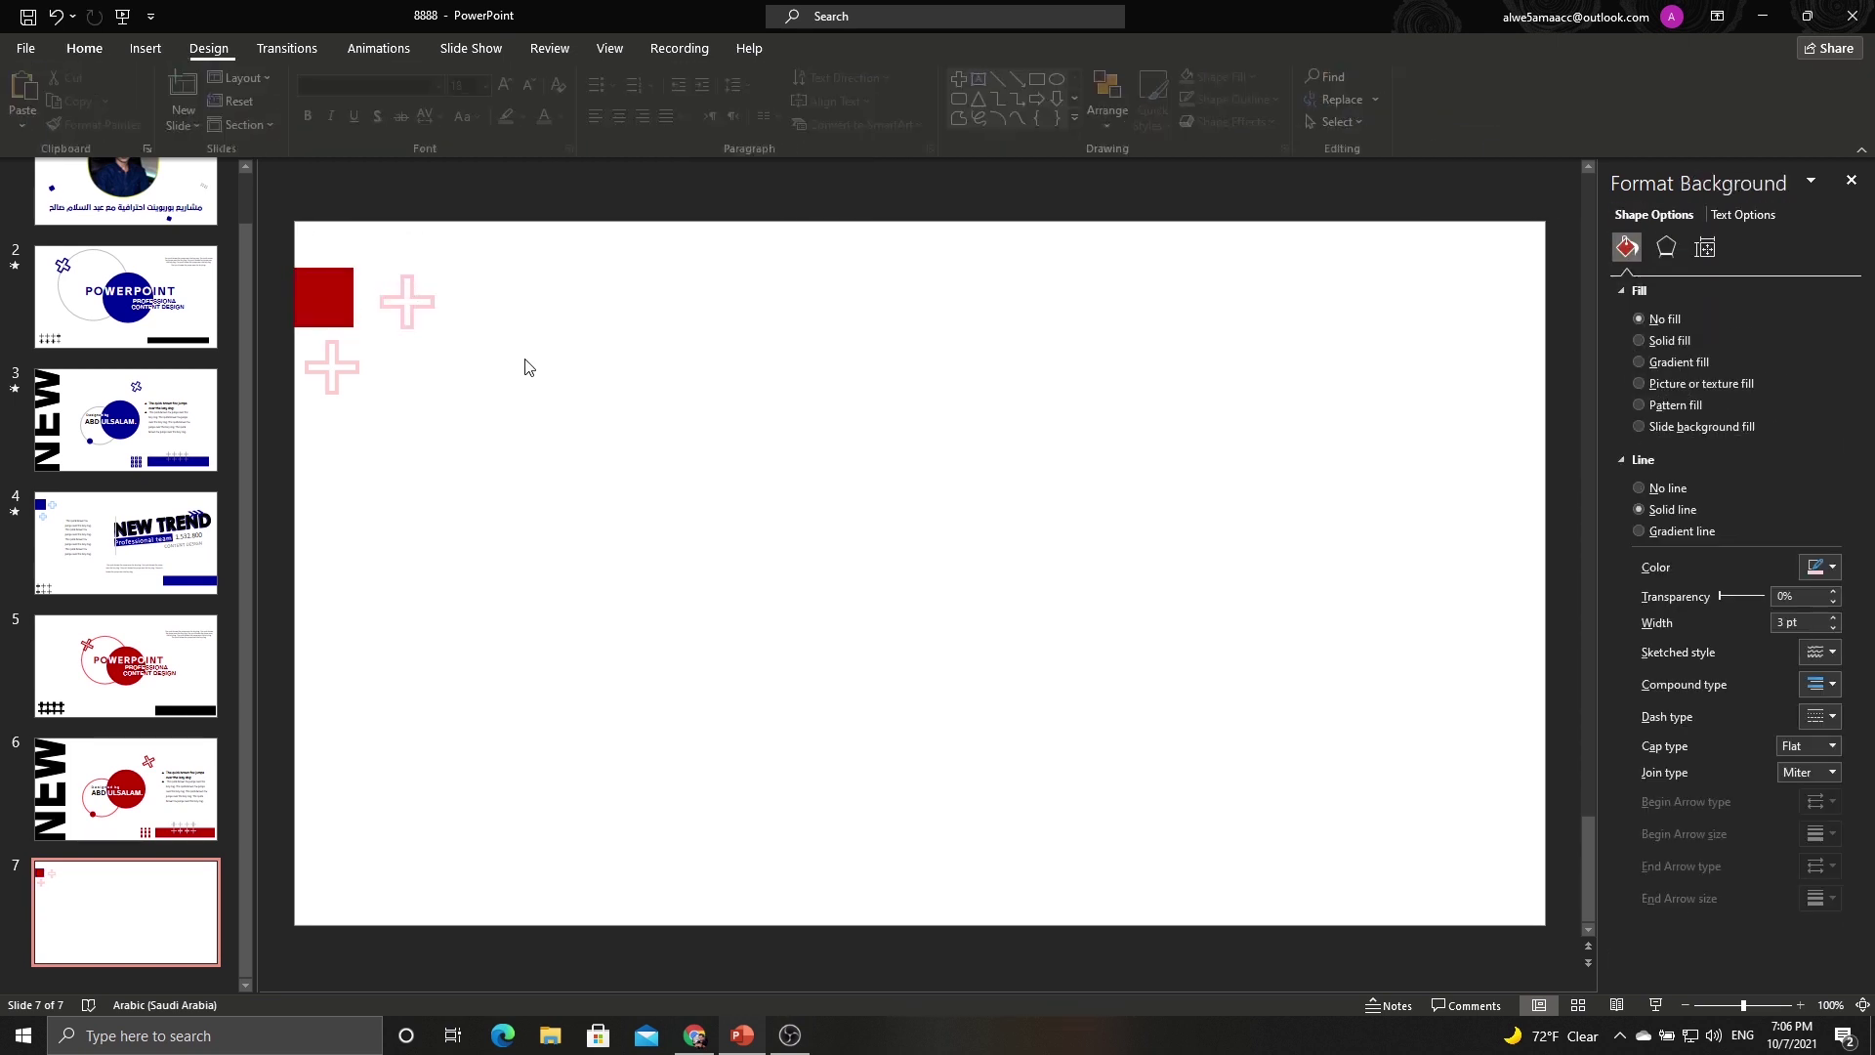
# Copy slide 4's quick-brown-fox text block onto slide 7, shifted slightly left.
pyautogui.click(125, 542)
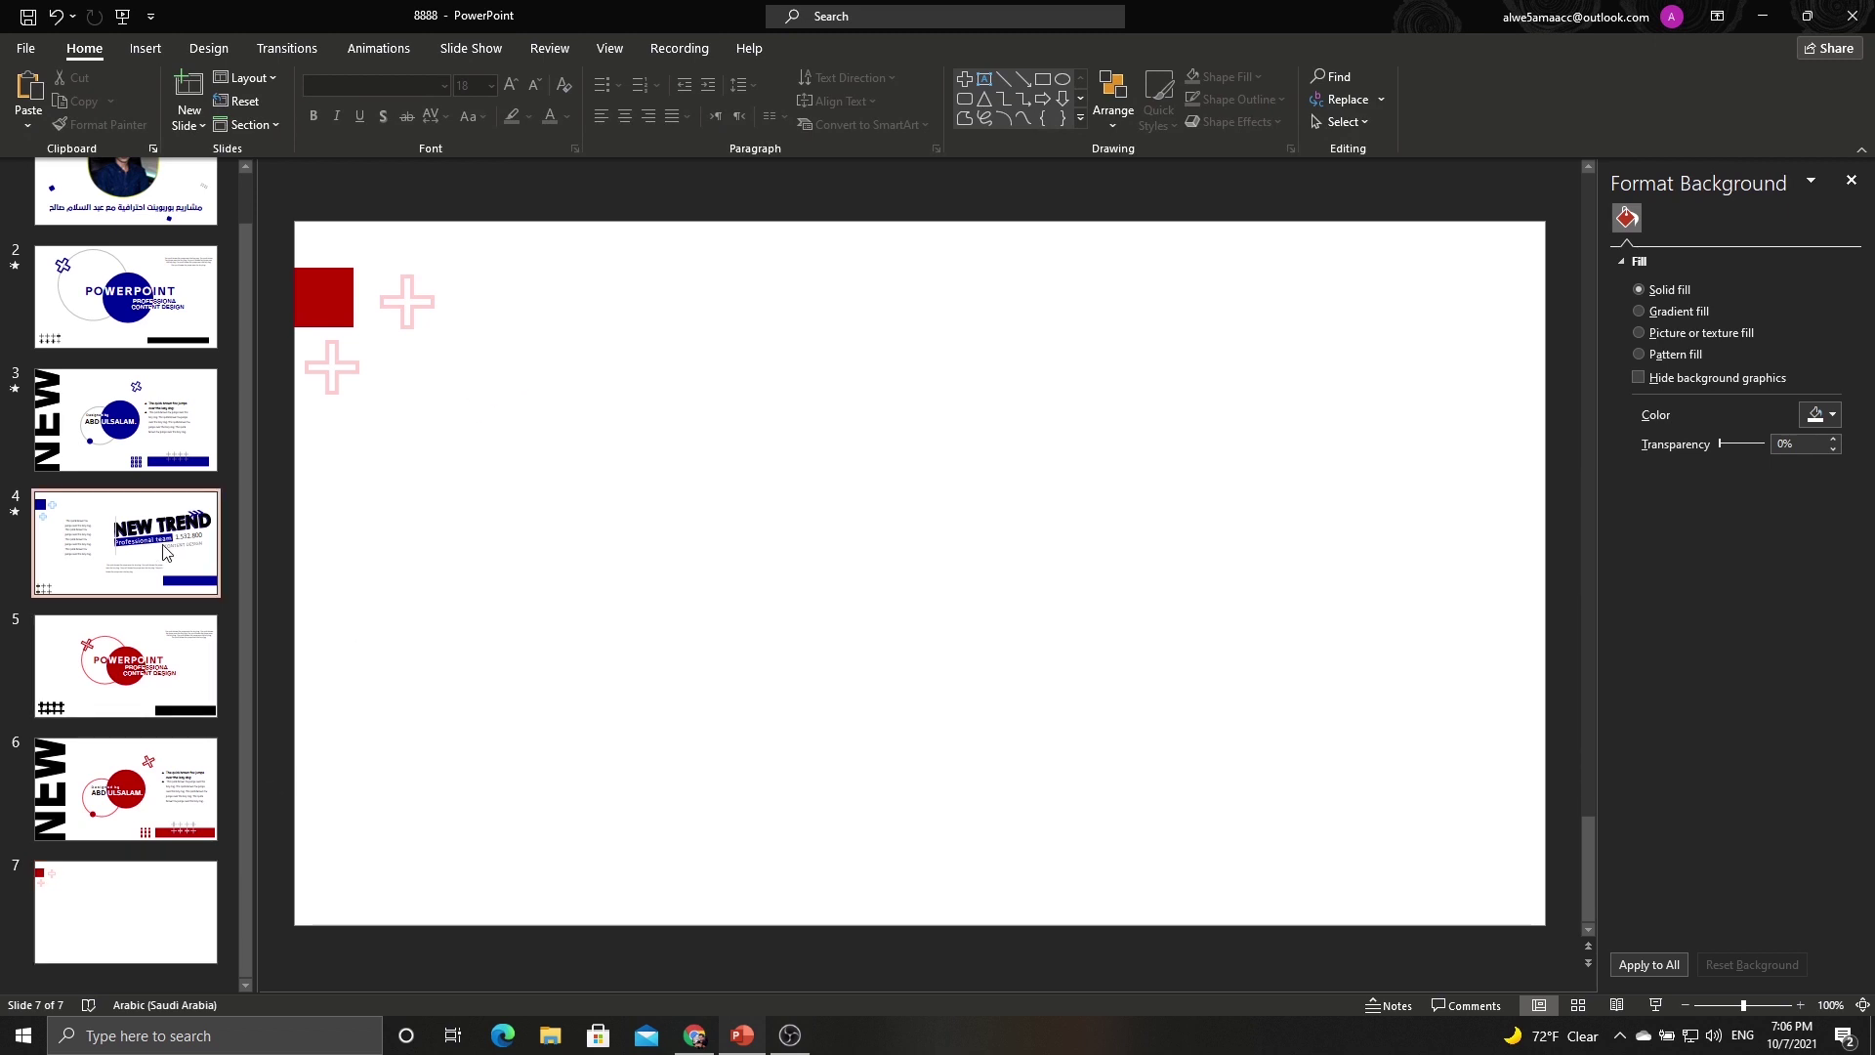
pyautogui.click(551, 516)
pyautogui.click(557, 395)
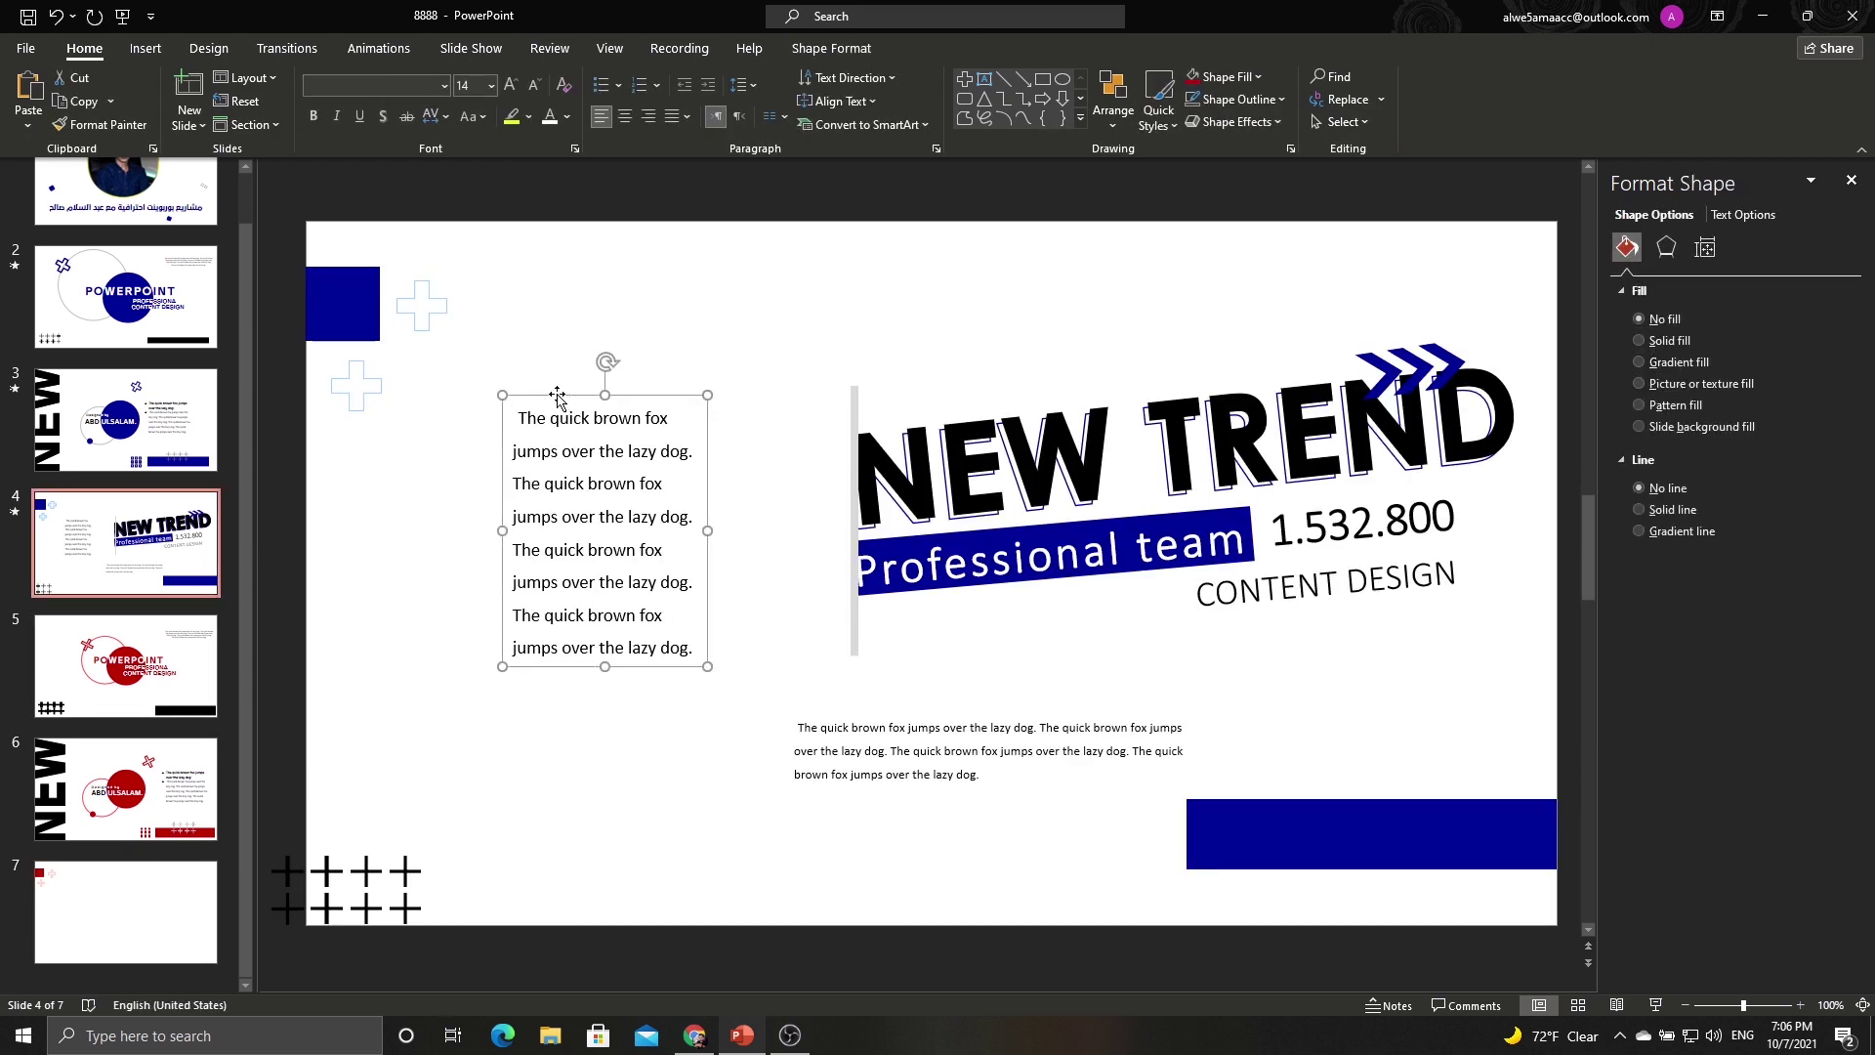
pyautogui.click(173, 873)
pyautogui.hotkey('ctrl', 'v')
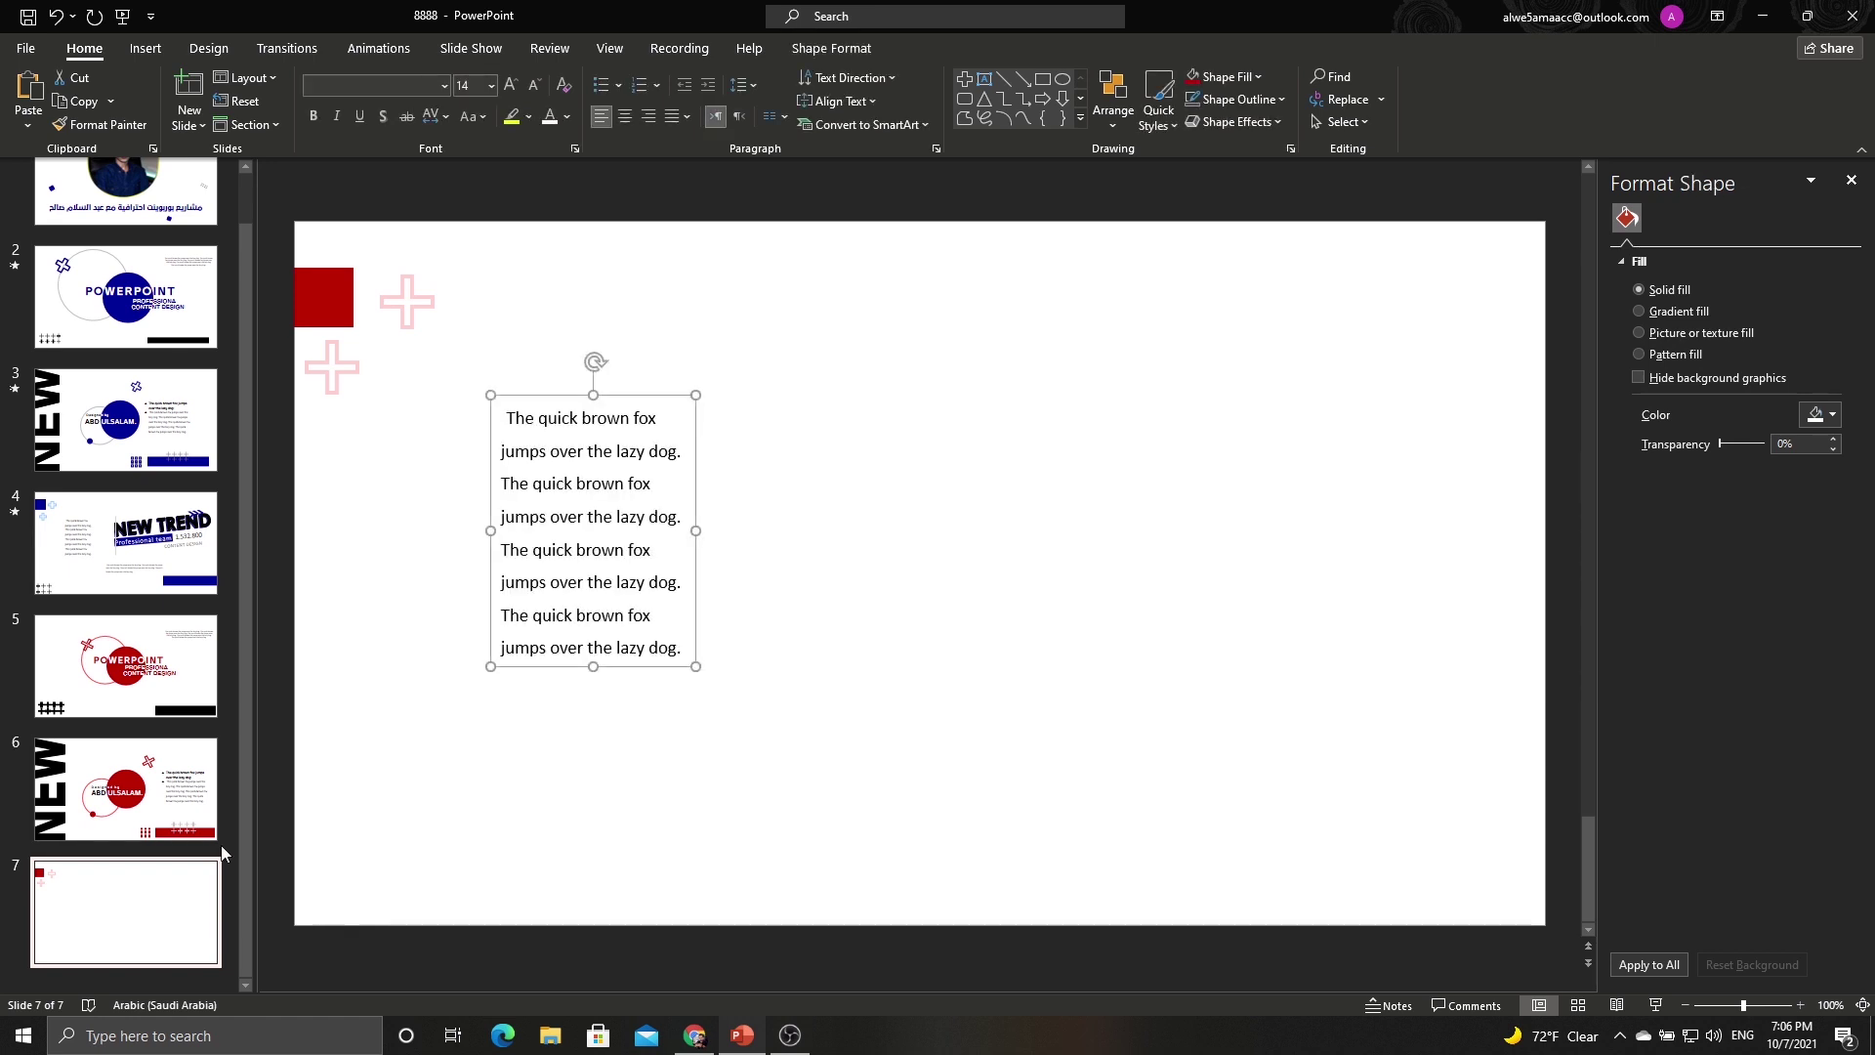
pyautogui.moveTo(534, 393); pyautogui.dragTo(500, 394)
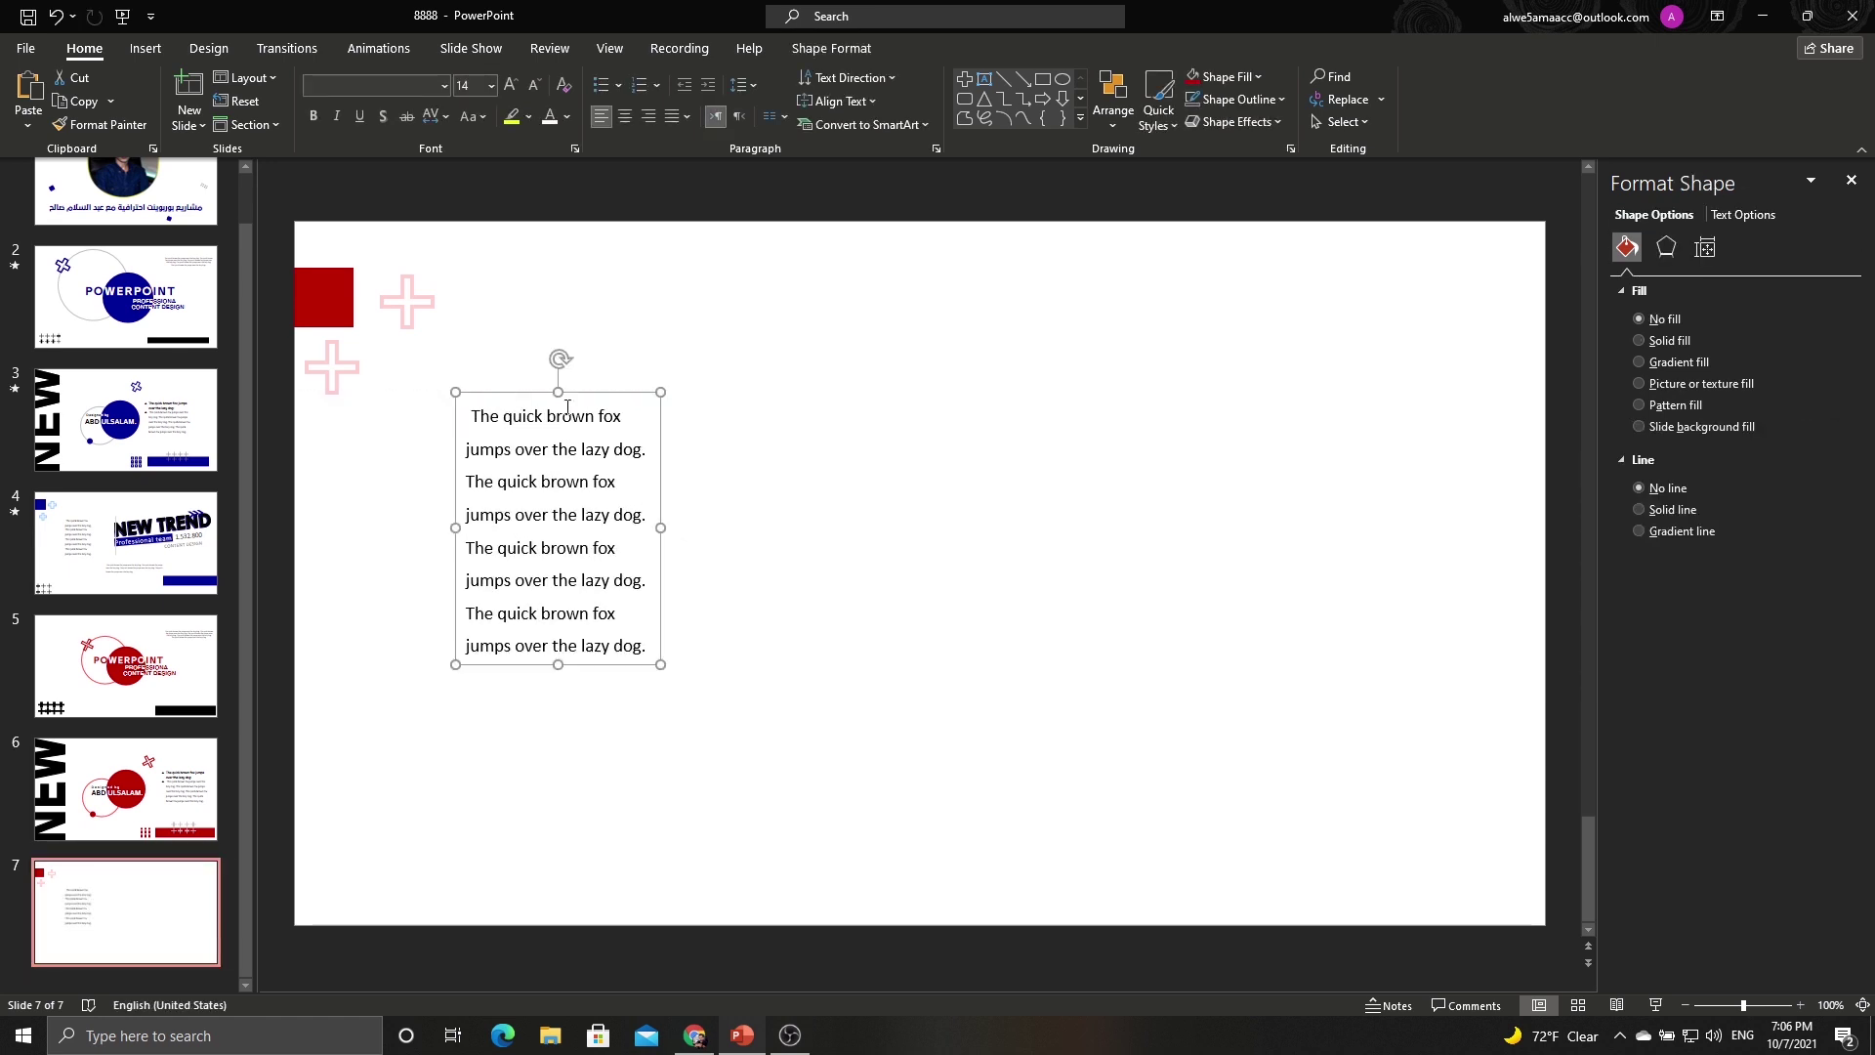
pyautogui.click(738, 438)
# Draw a vertical line right of the text block, coloured grey at 4½ pt weight.
pyautogui.click(145, 48)
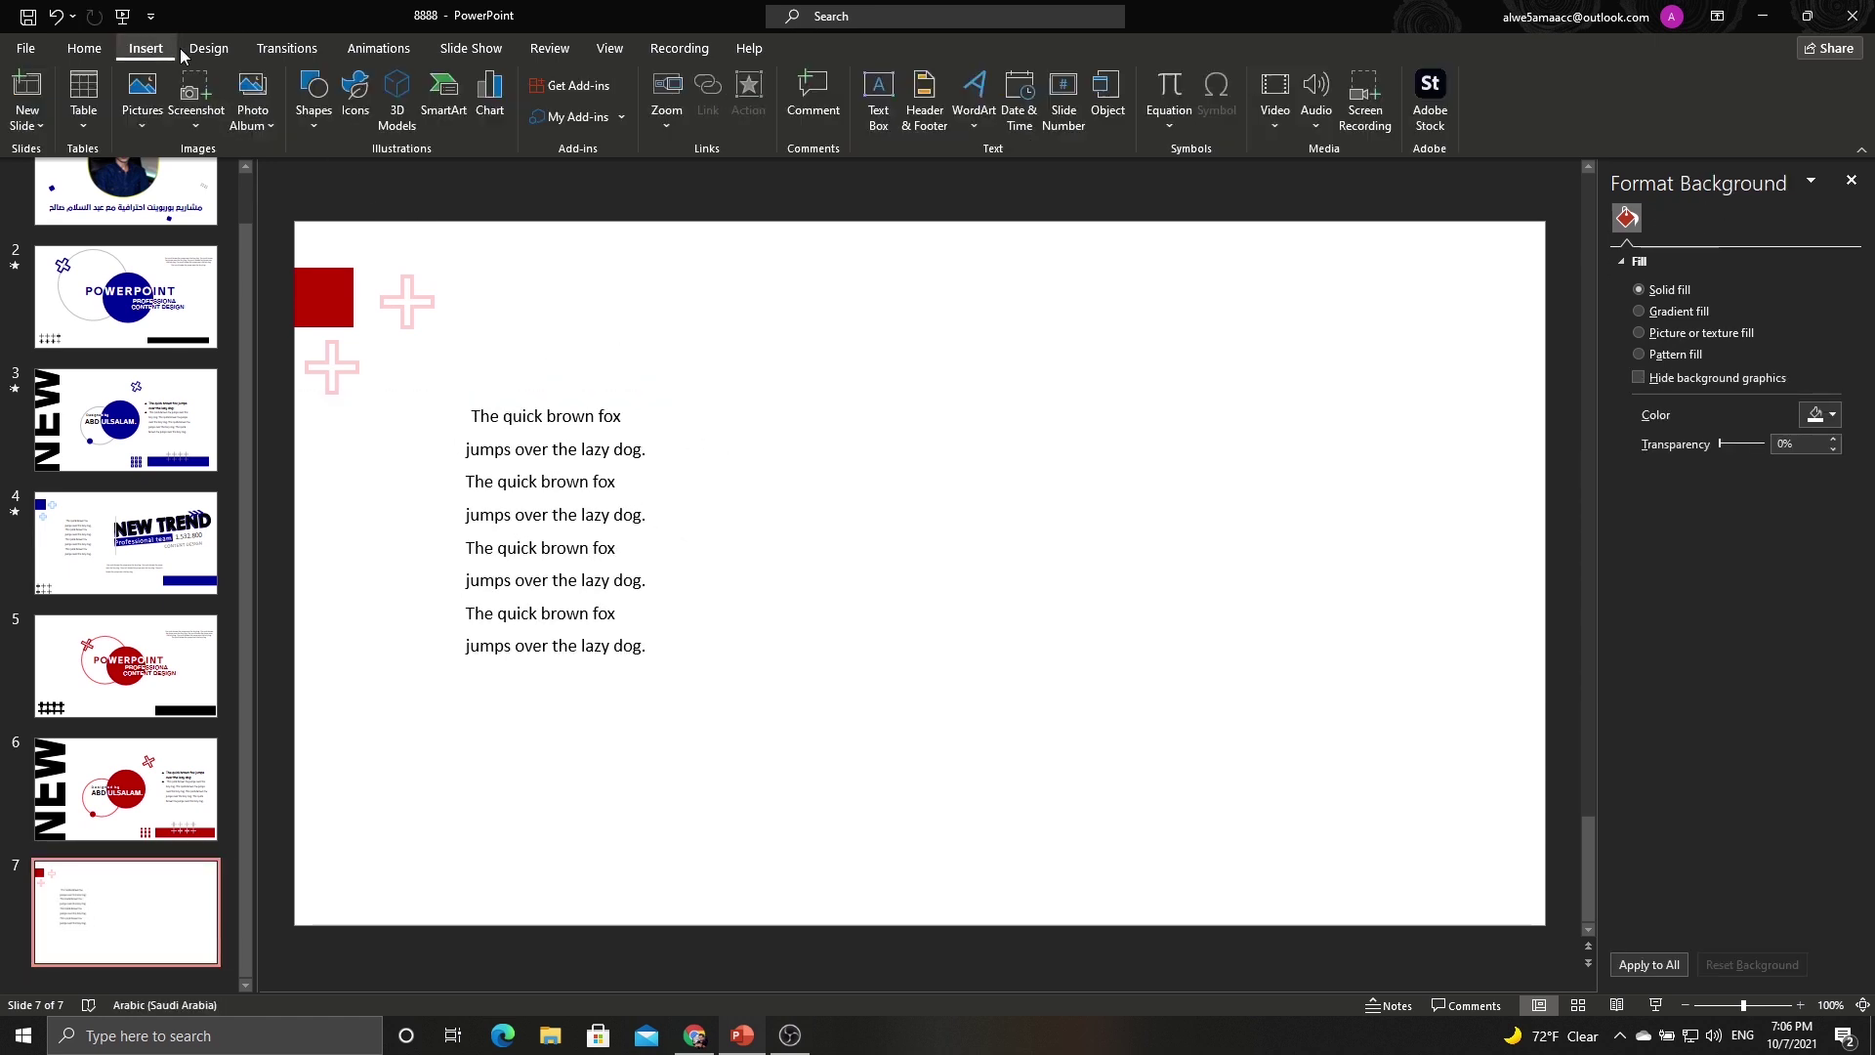
pyautogui.click(314, 98)
pyautogui.click(351, 172)
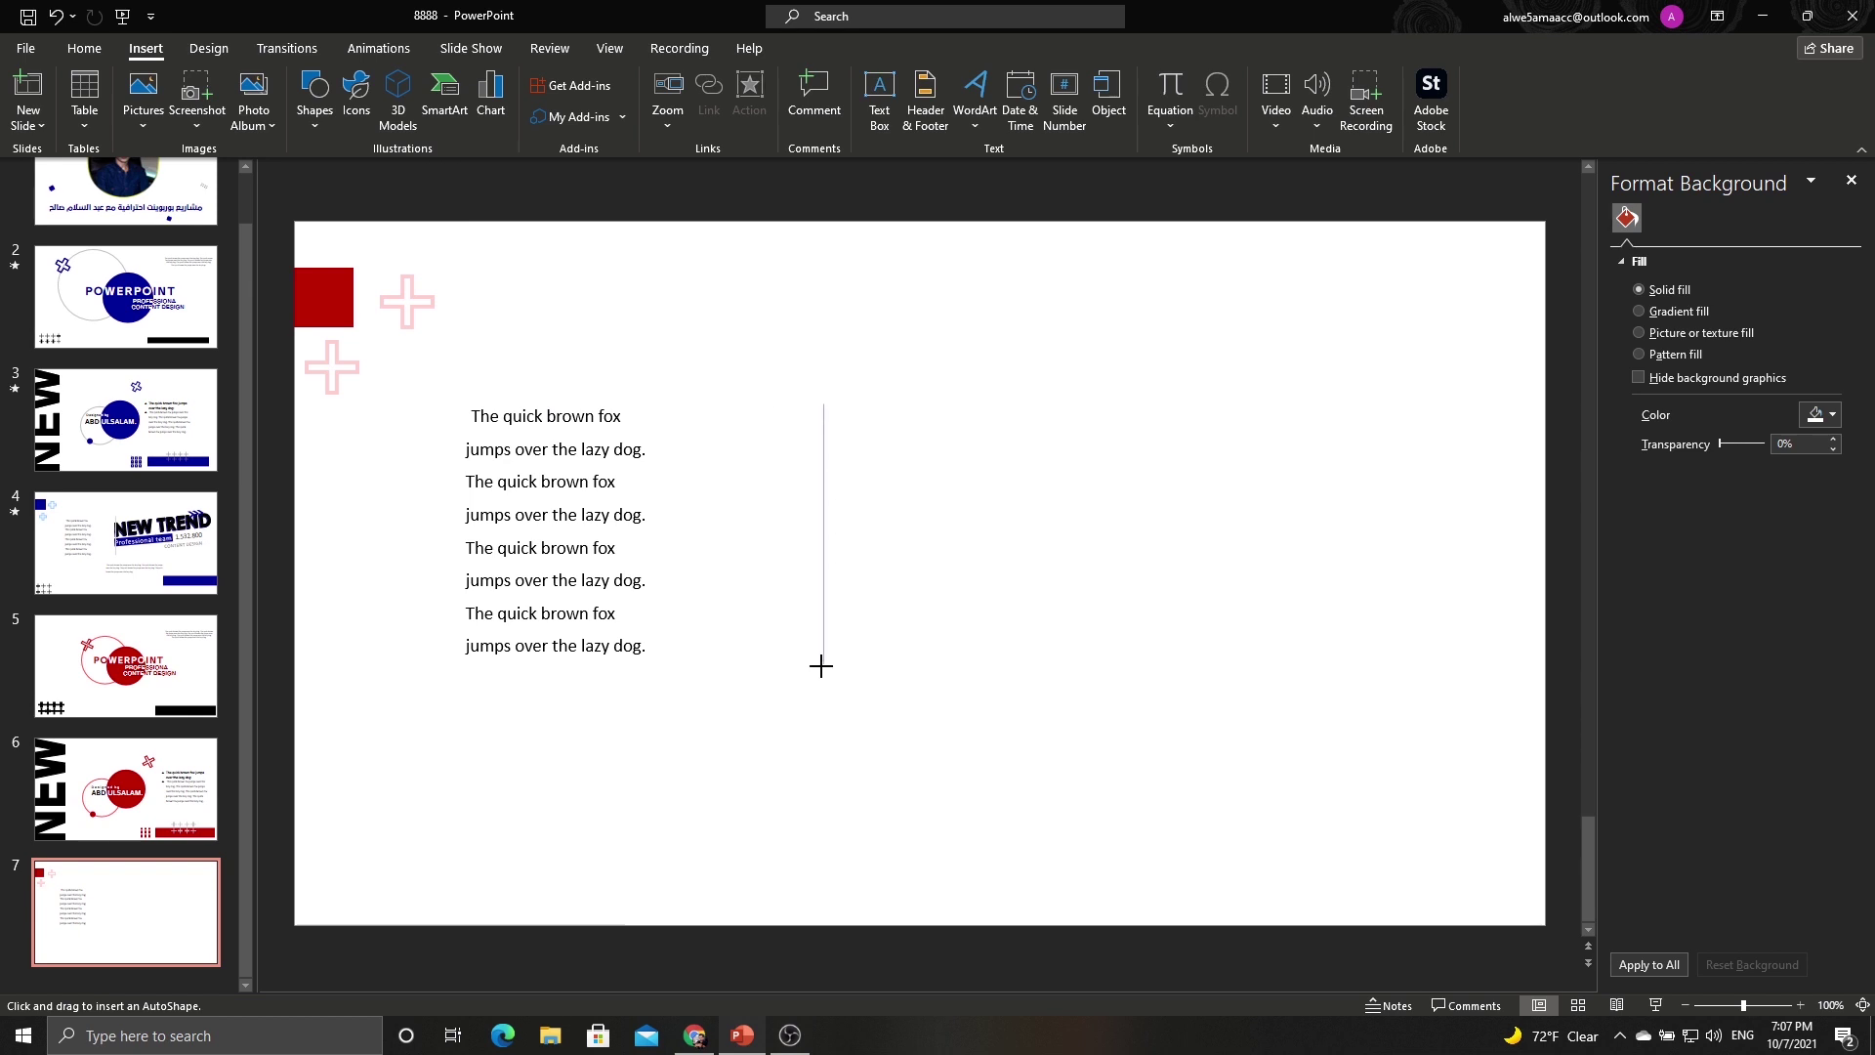
pyautogui.moveTo(823, 403); pyautogui.dragTo(823, 682)
pyautogui.click(750, 99)
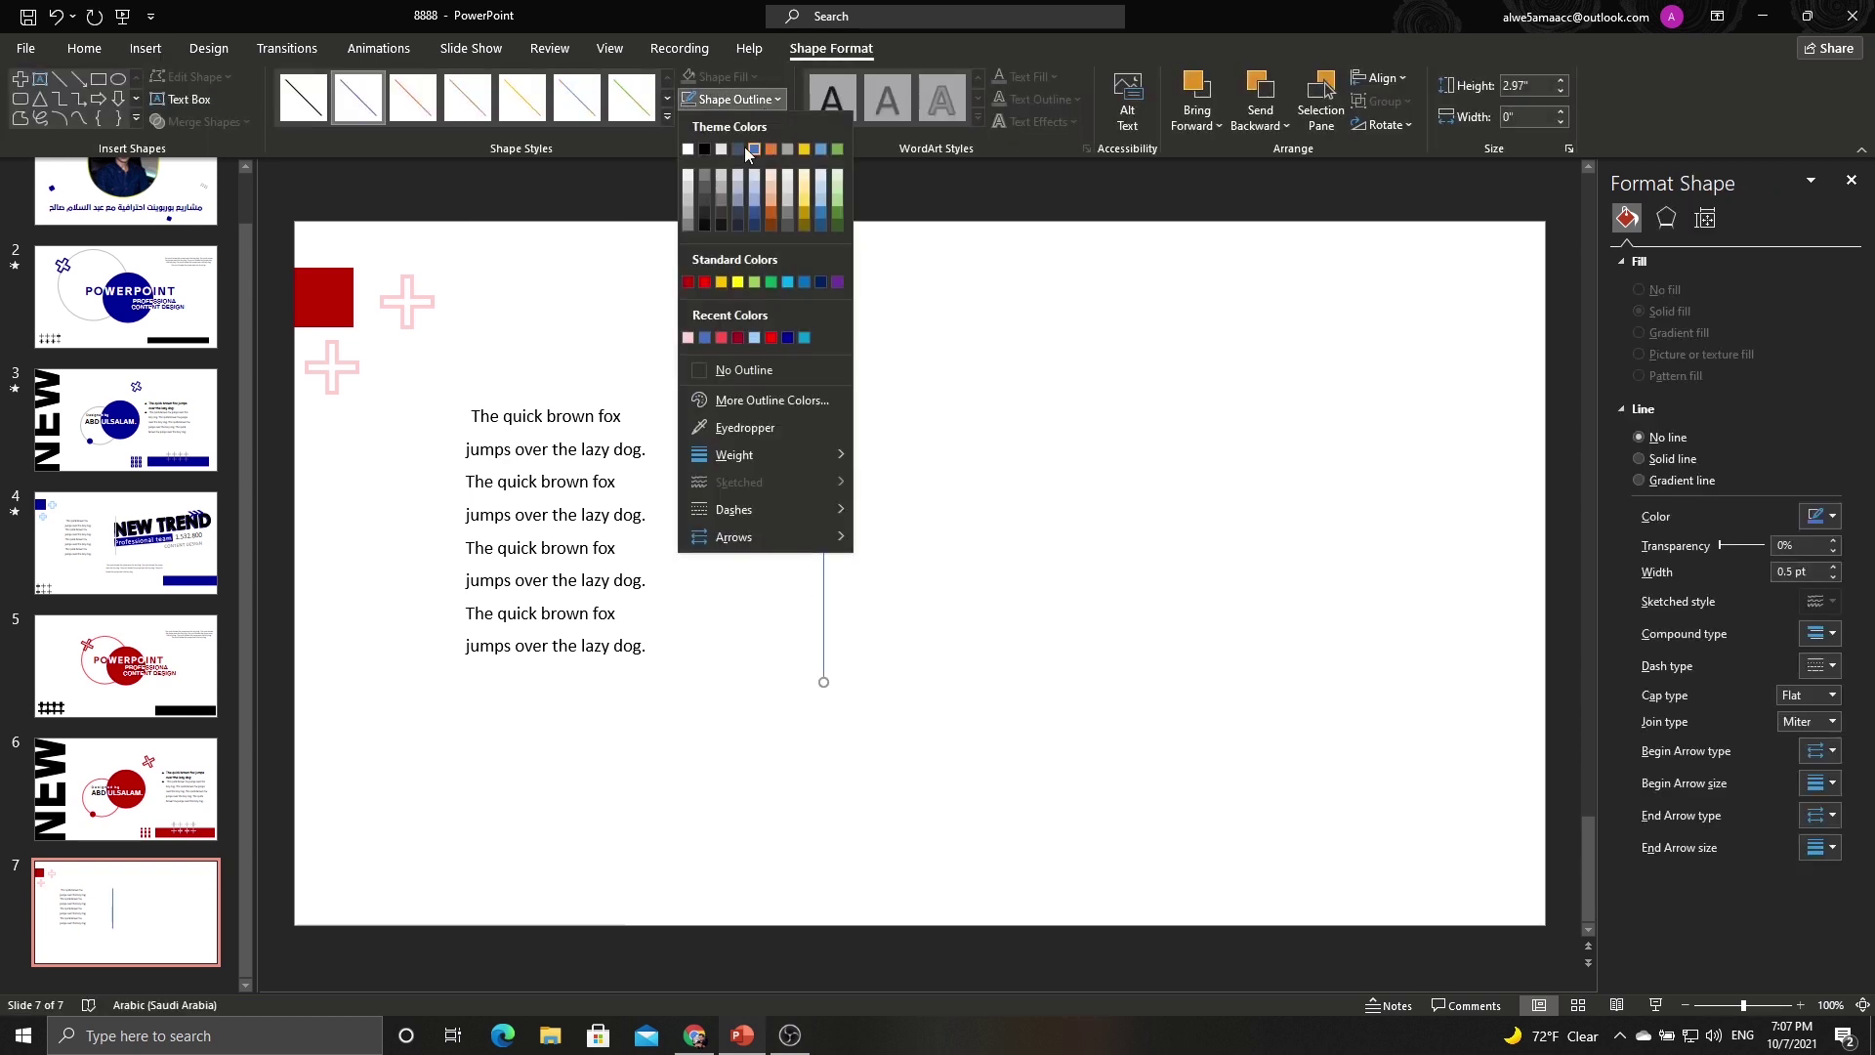
pyautogui.click(688, 226)
pyautogui.click(760, 99)
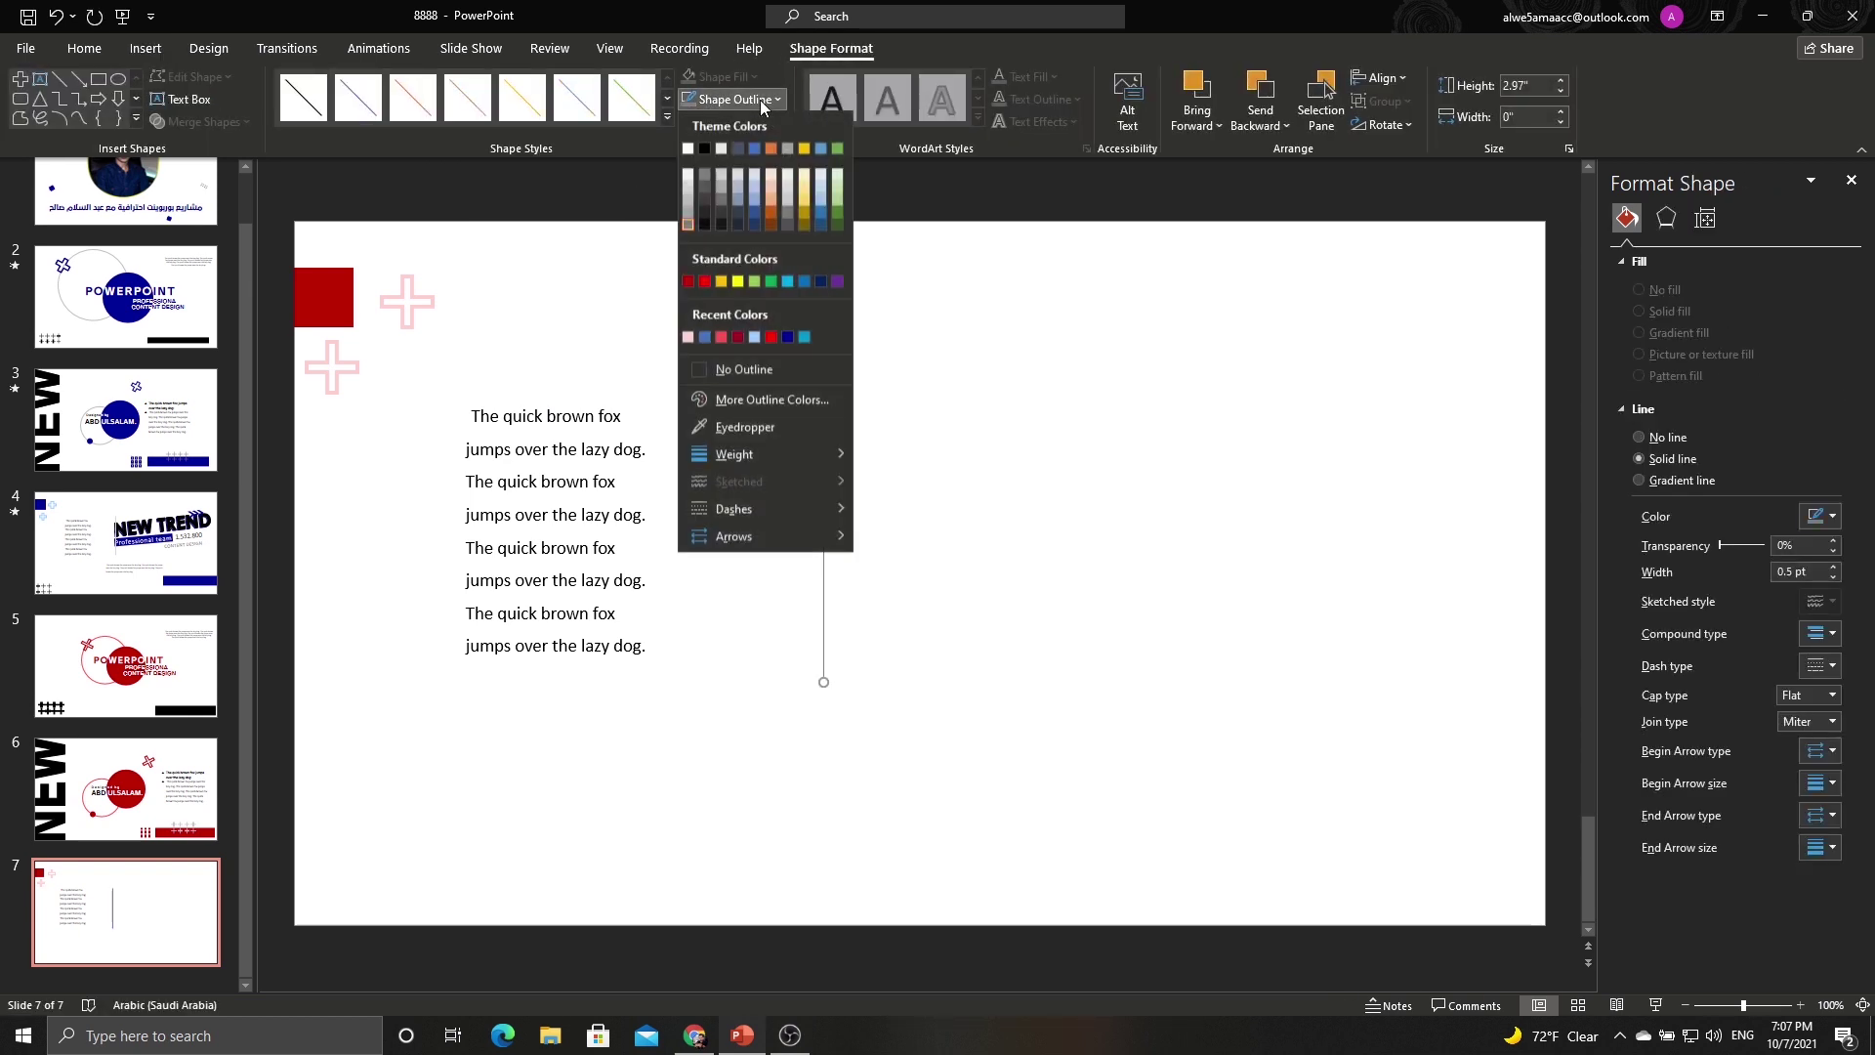
pyautogui.moveTo(734, 454)
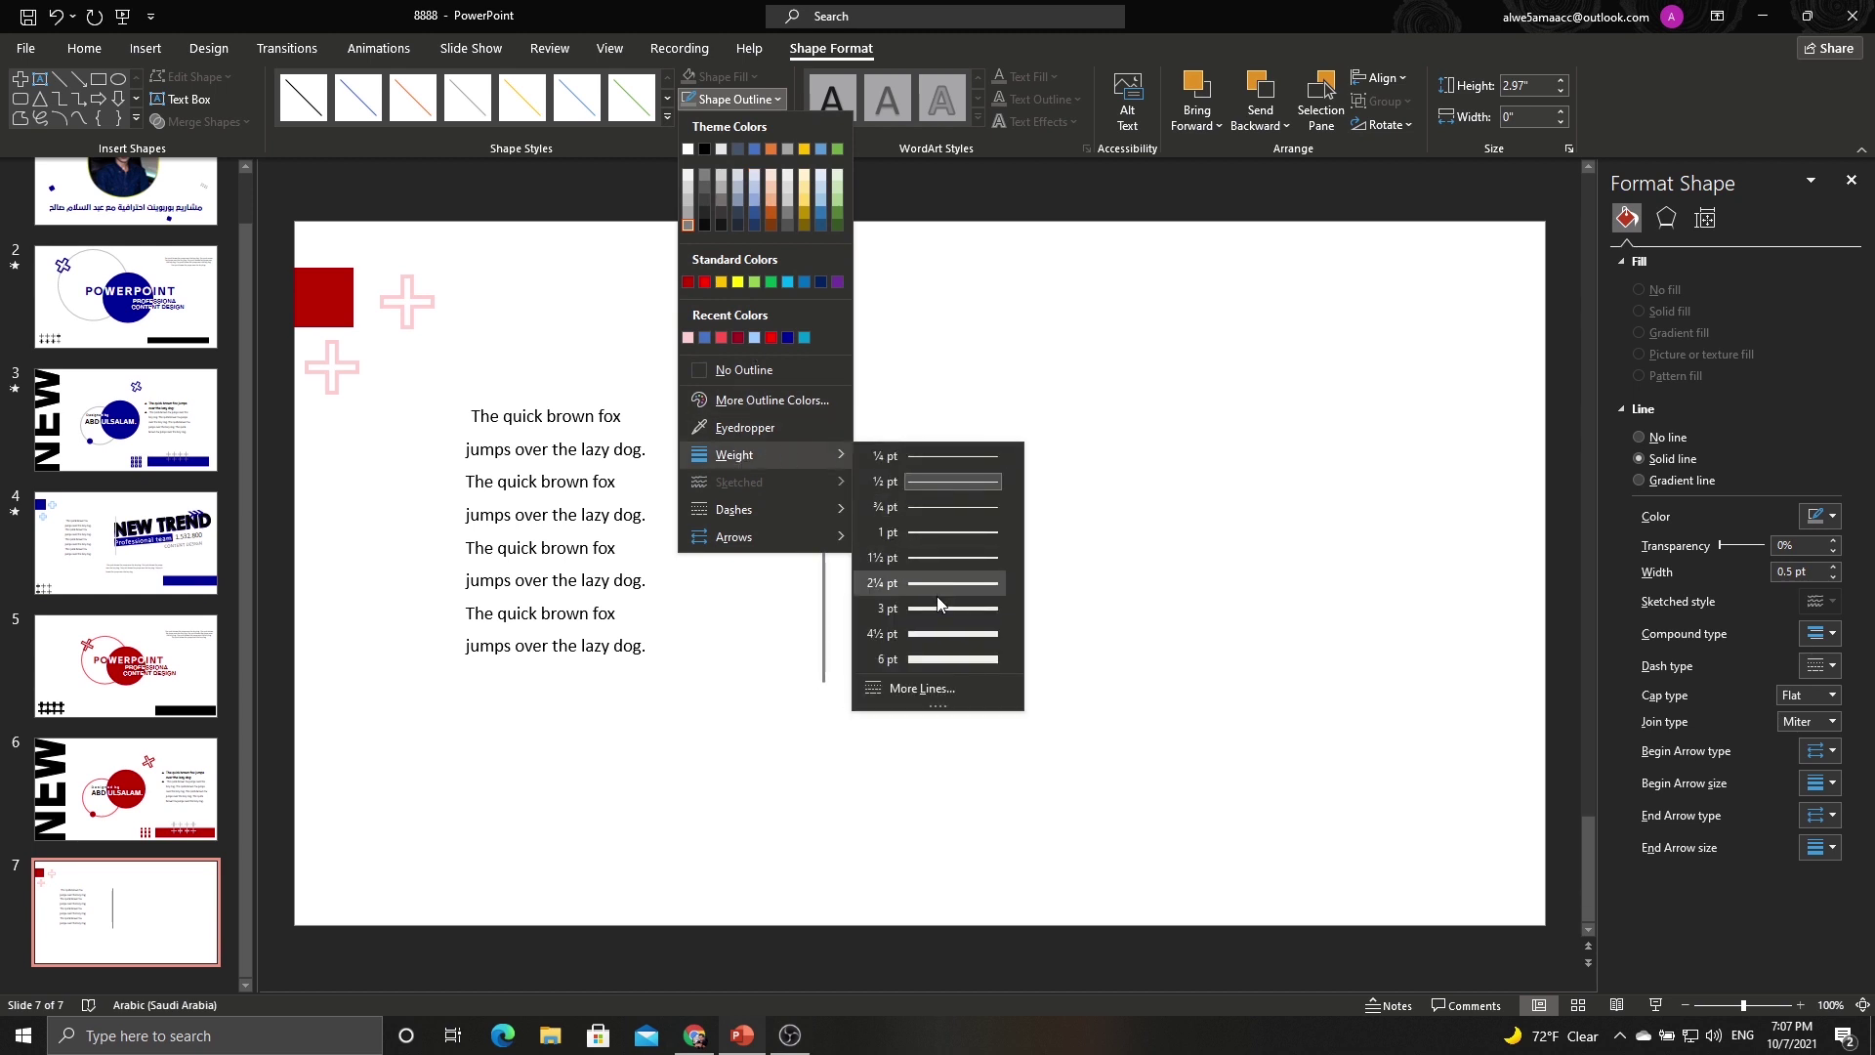
pyautogui.click(935, 631)
pyautogui.click(703, 99)
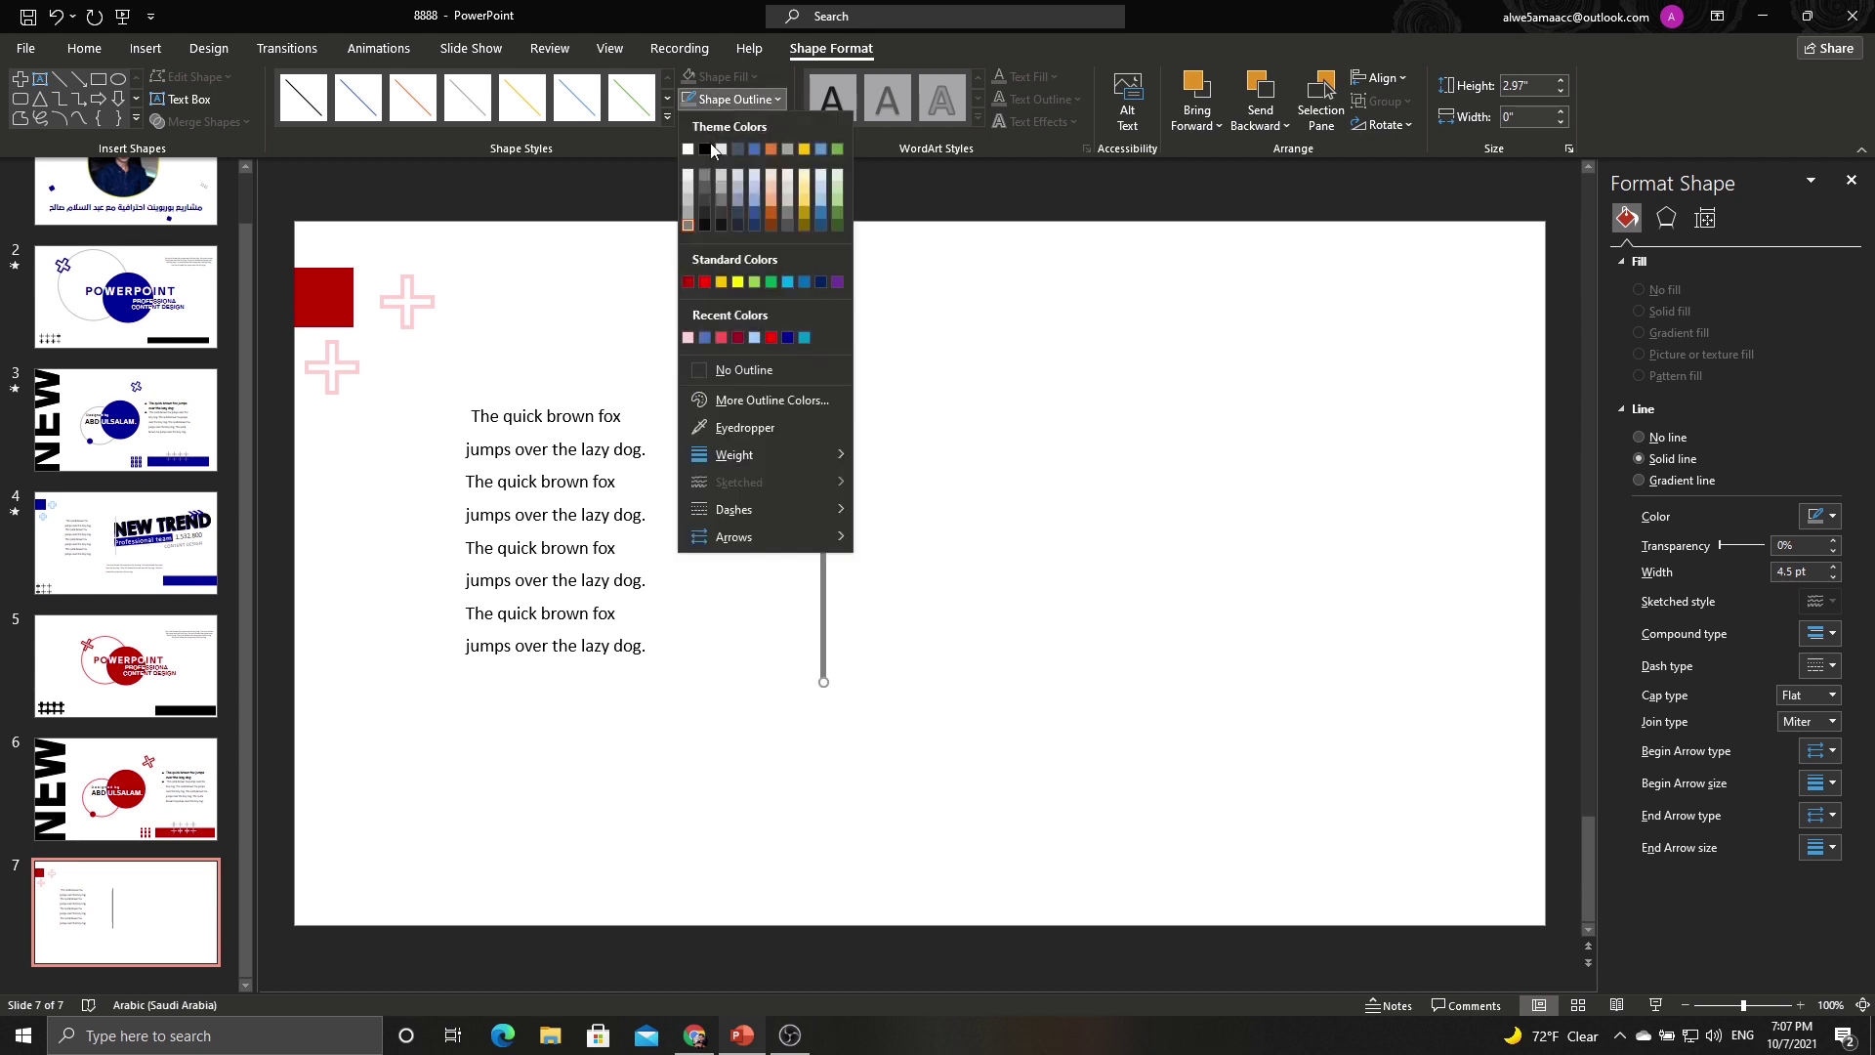
pyautogui.click(690, 198)
pyautogui.click(900, 311)
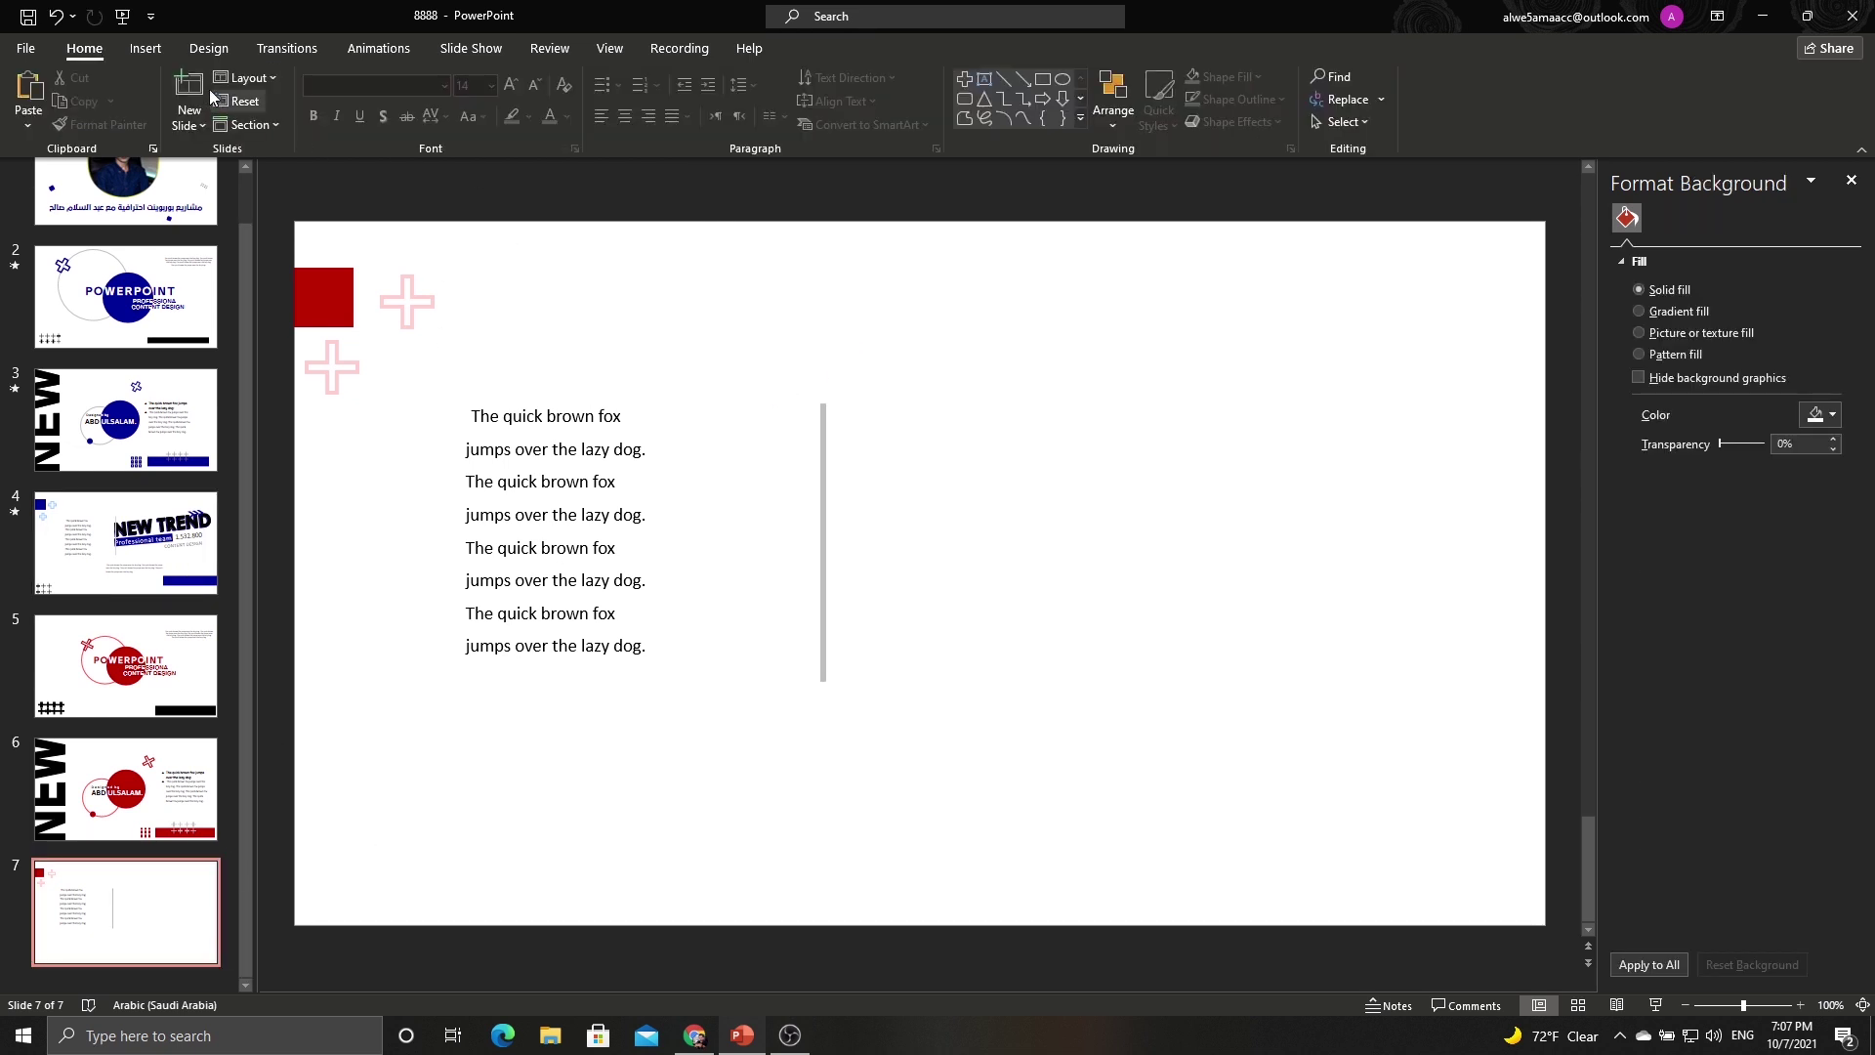
pyautogui.click(146, 48)
# Add a WordArt box reading 'NEW TREND' in uppercase, placed up and right of the divider.
pyautogui.click(983, 120)
pyautogui.click(970, 174)
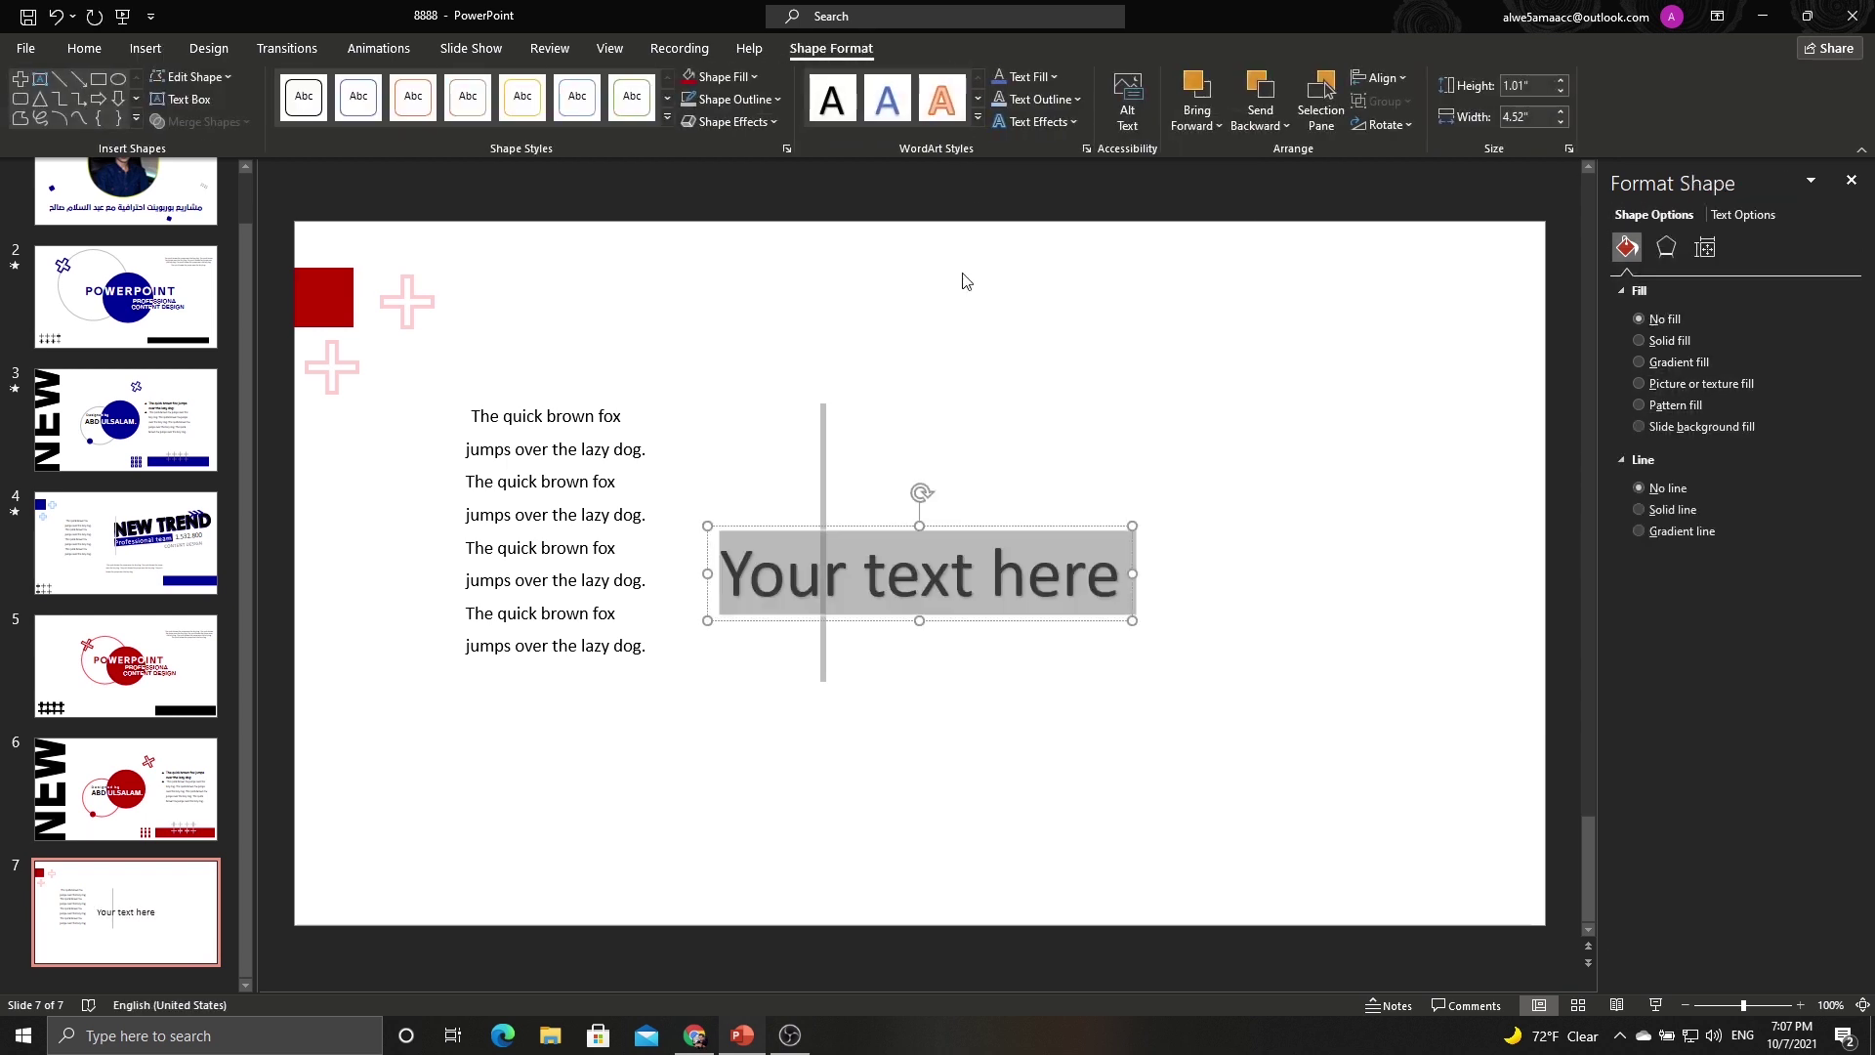
pyautogui.write('new ')
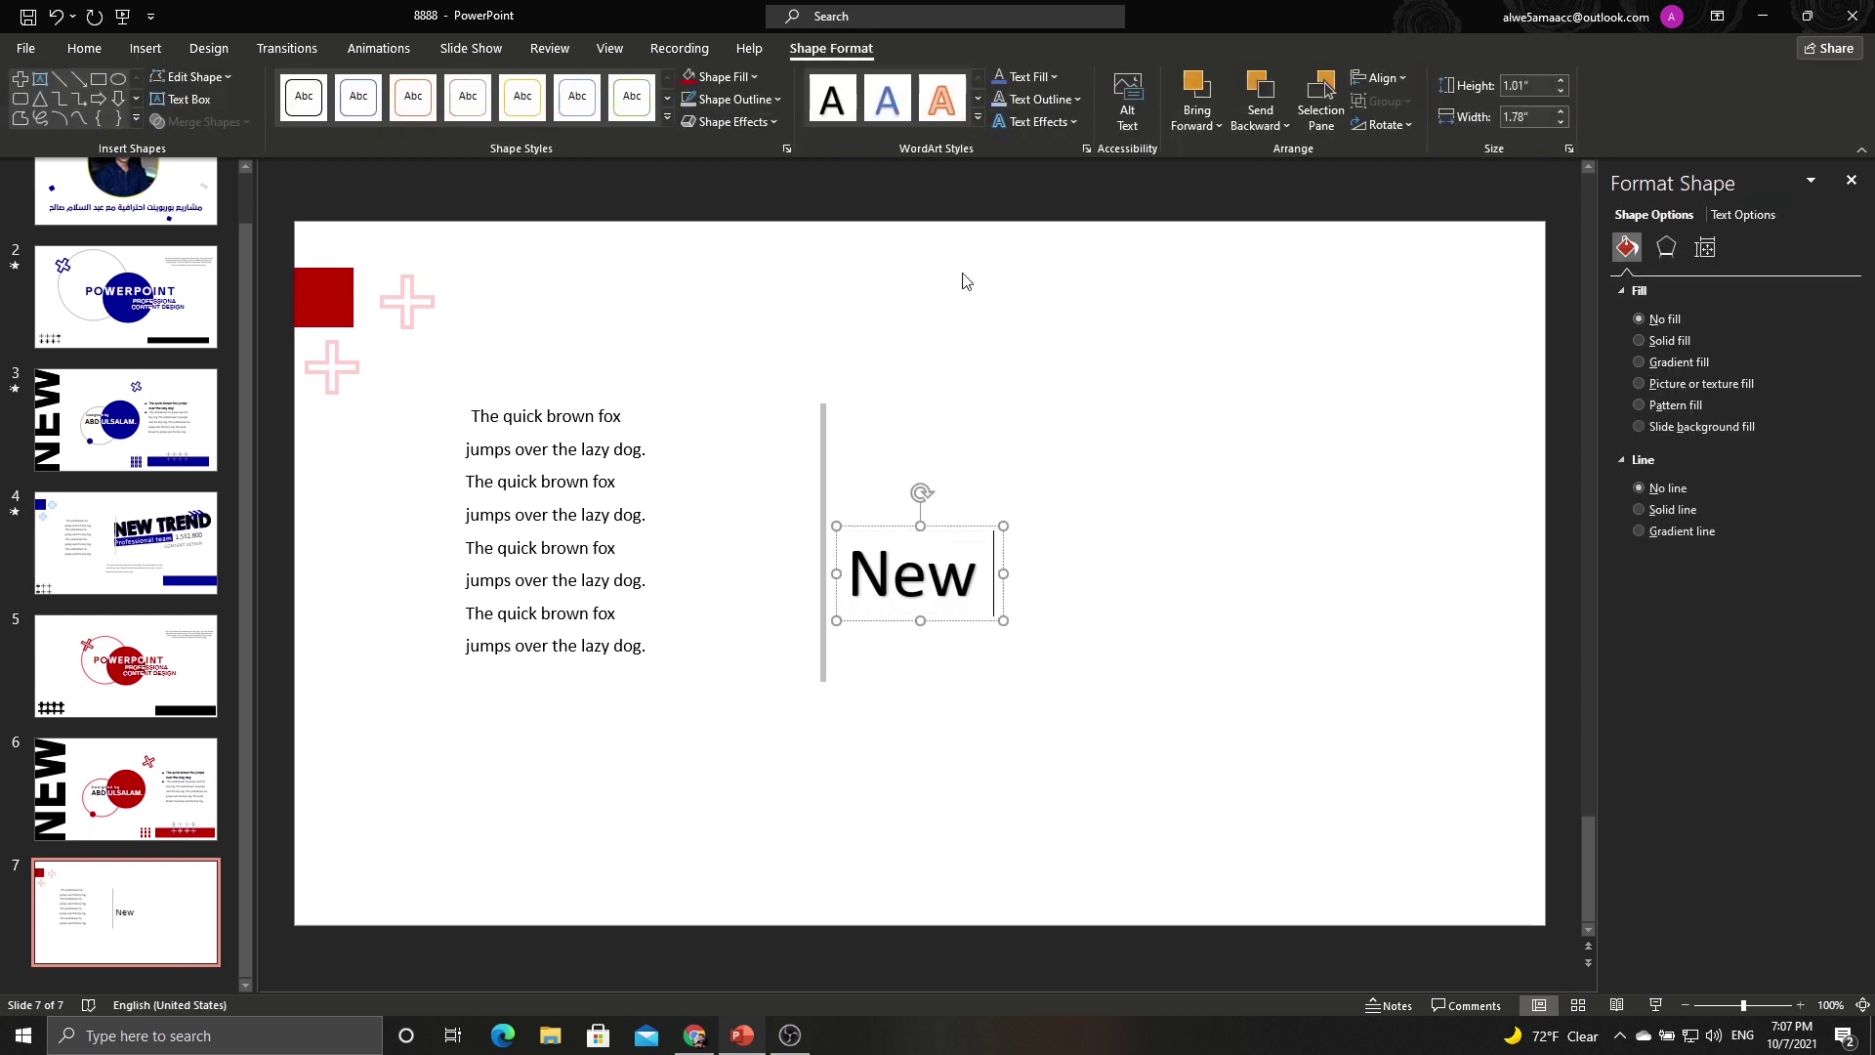
pyautogui.write('t')
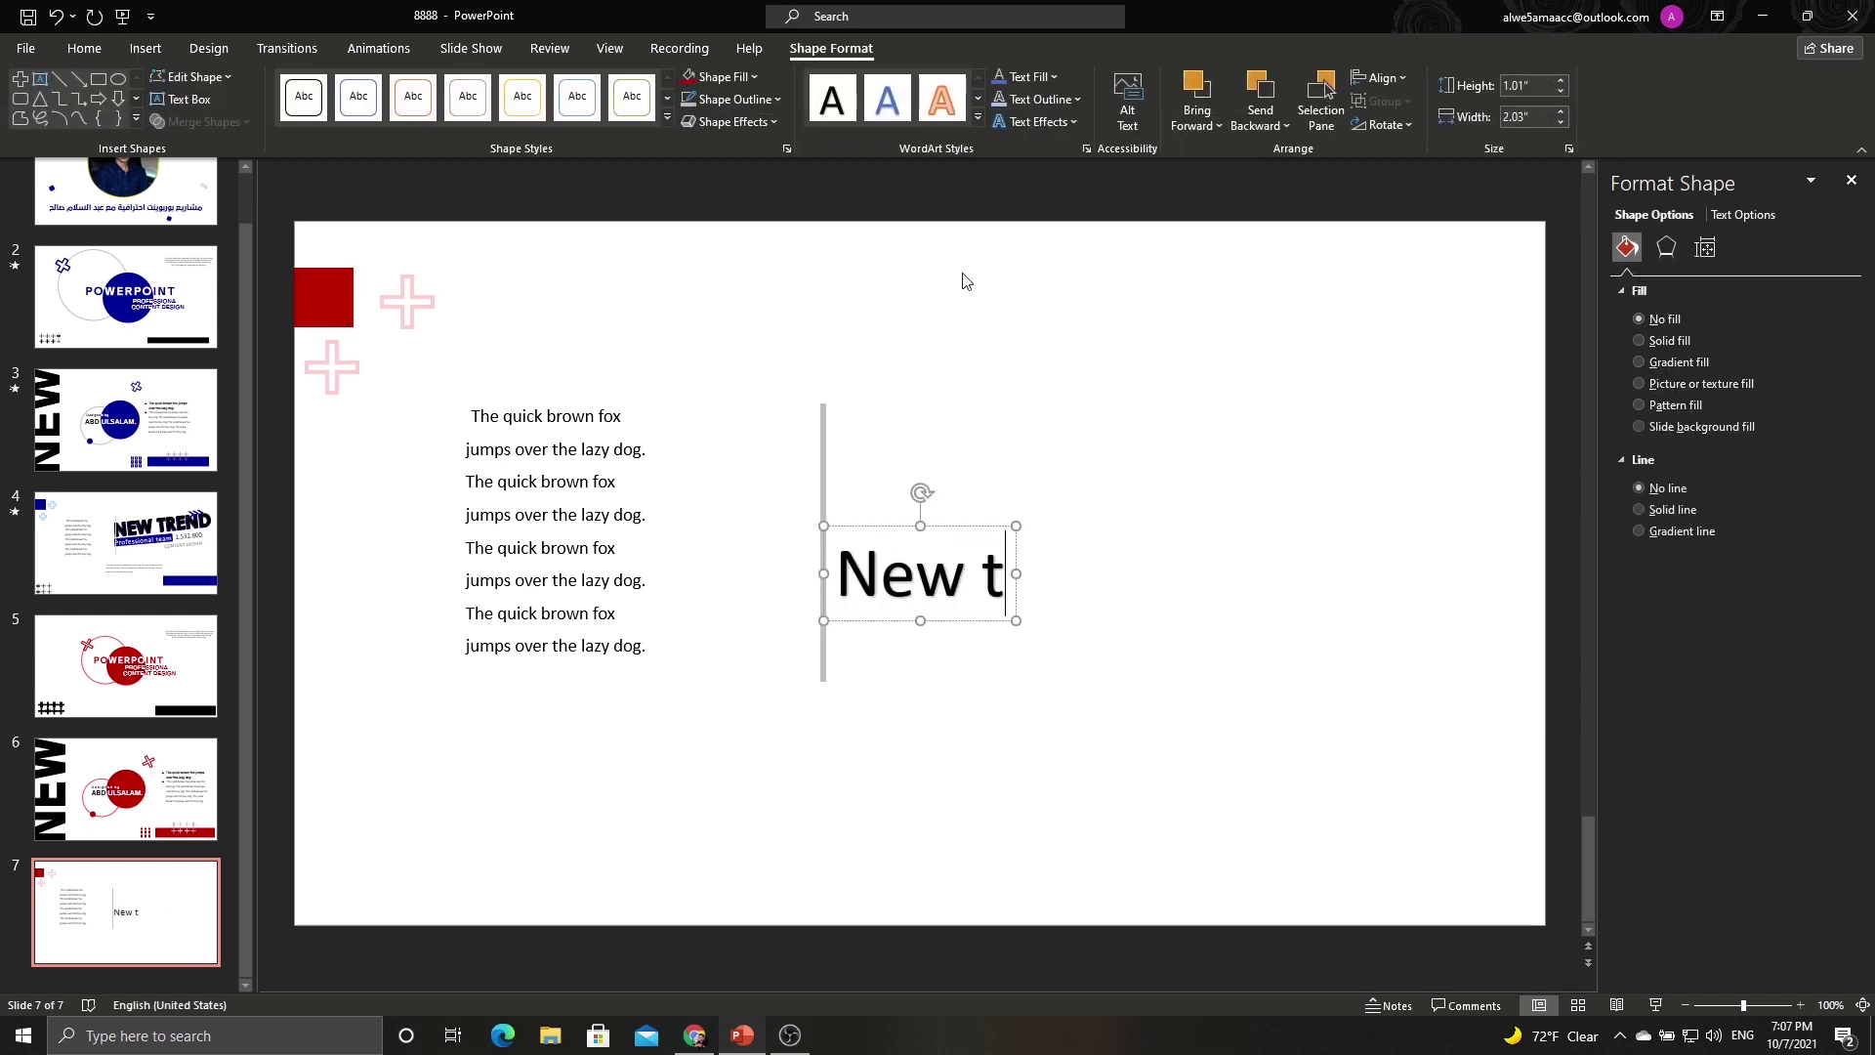
pyautogui.write('rend')
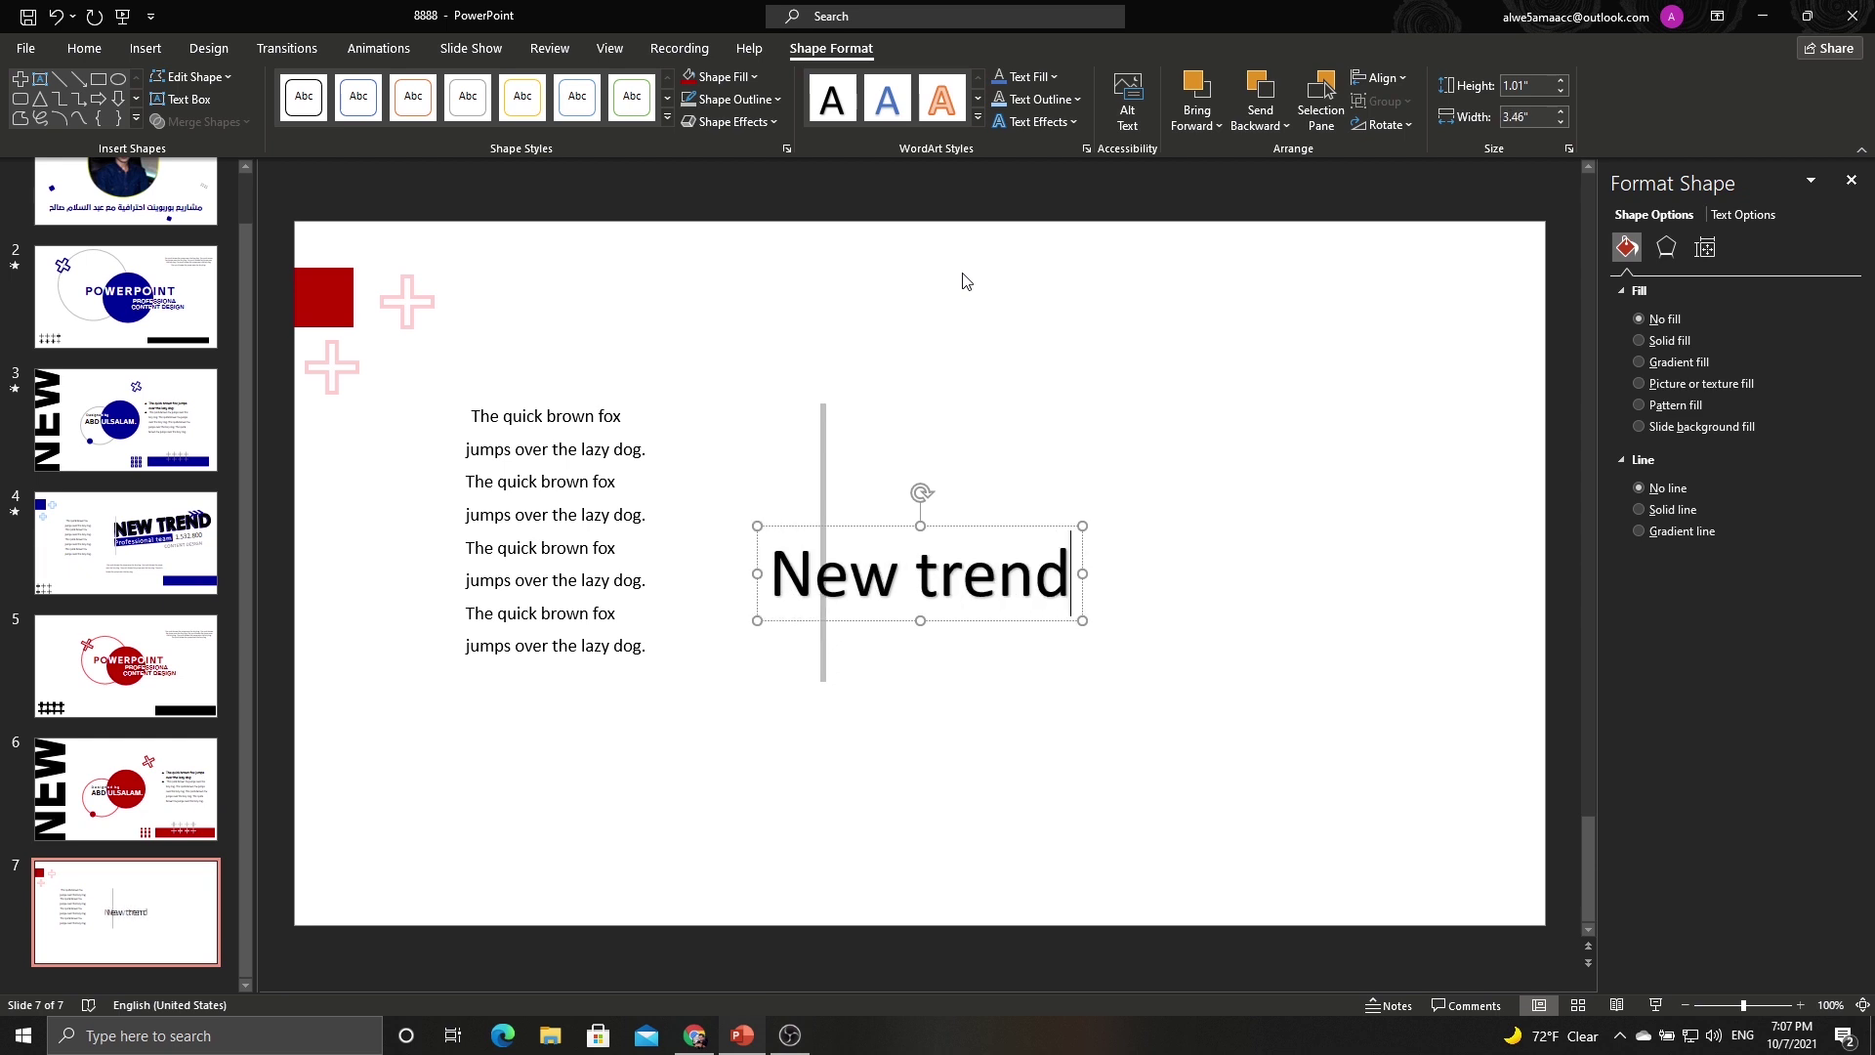
pyautogui.moveTo(957, 527); pyautogui.dragTo(1186, 454)
pyautogui.click(145, 48)
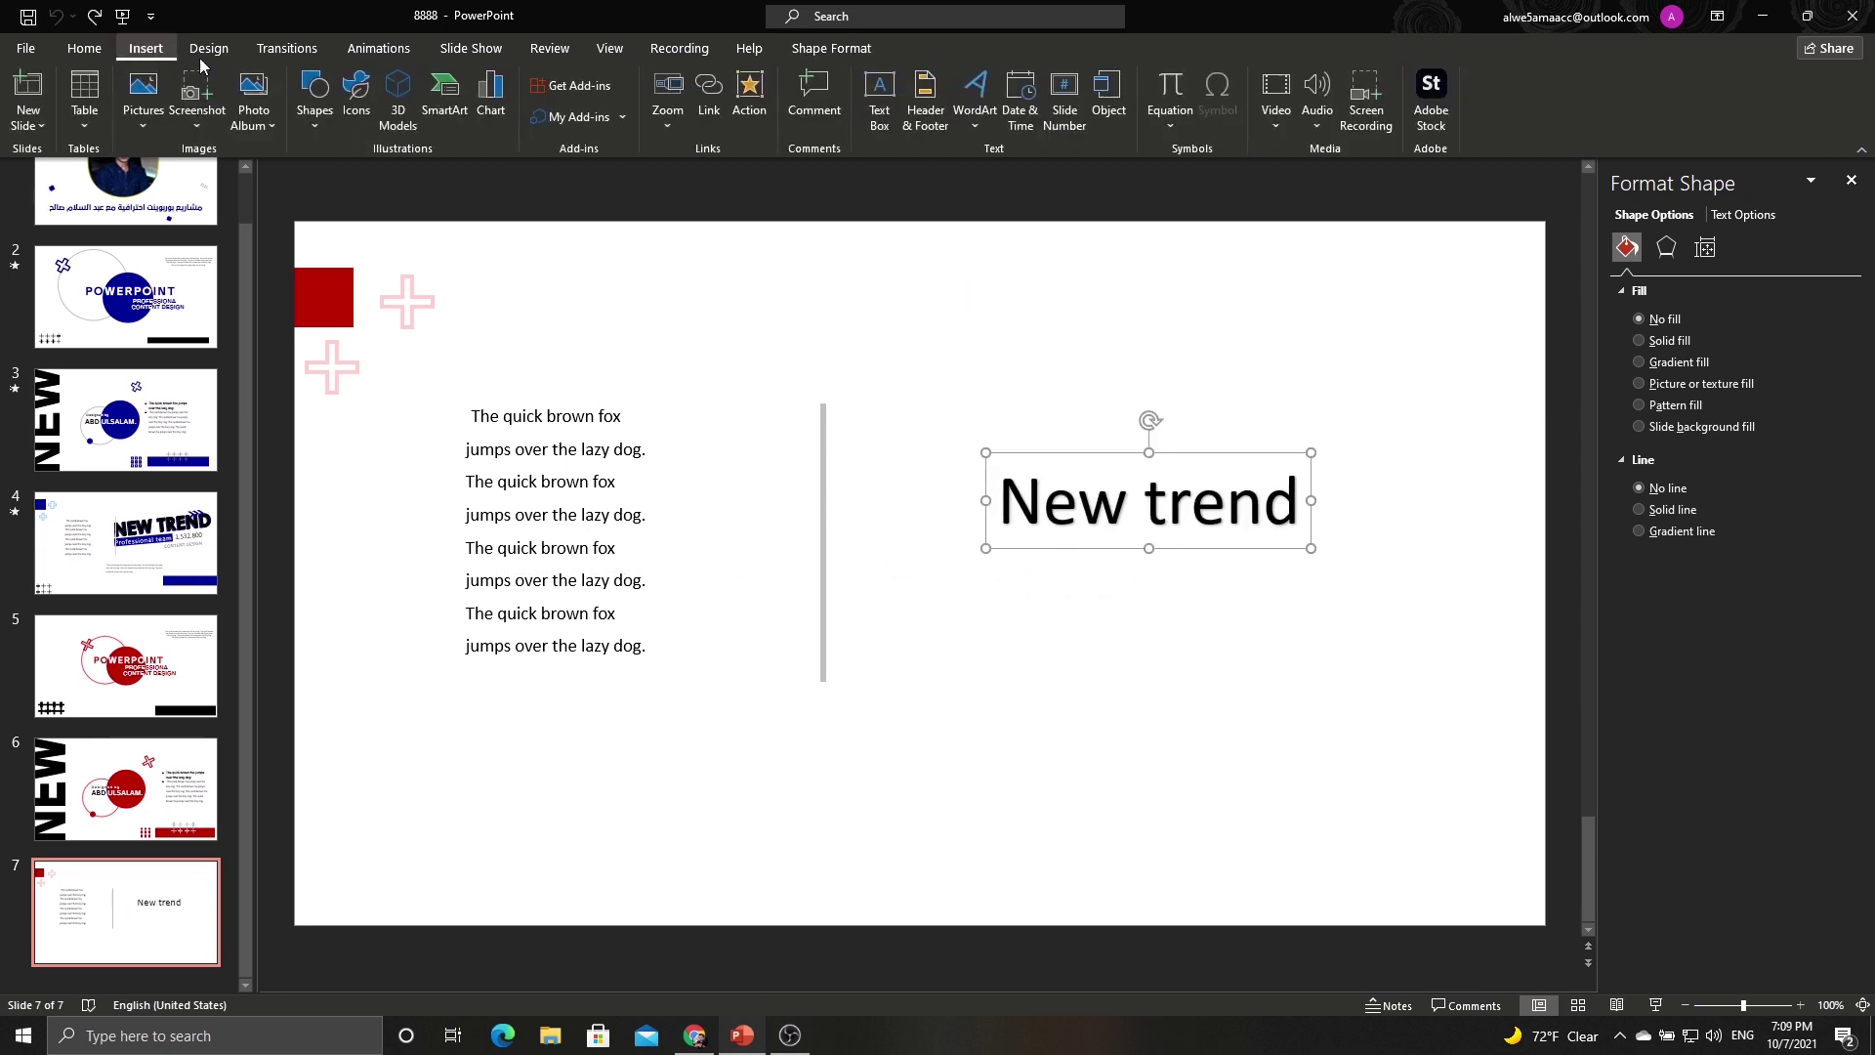
pyautogui.click(84, 48)
pyautogui.click(464, 119)
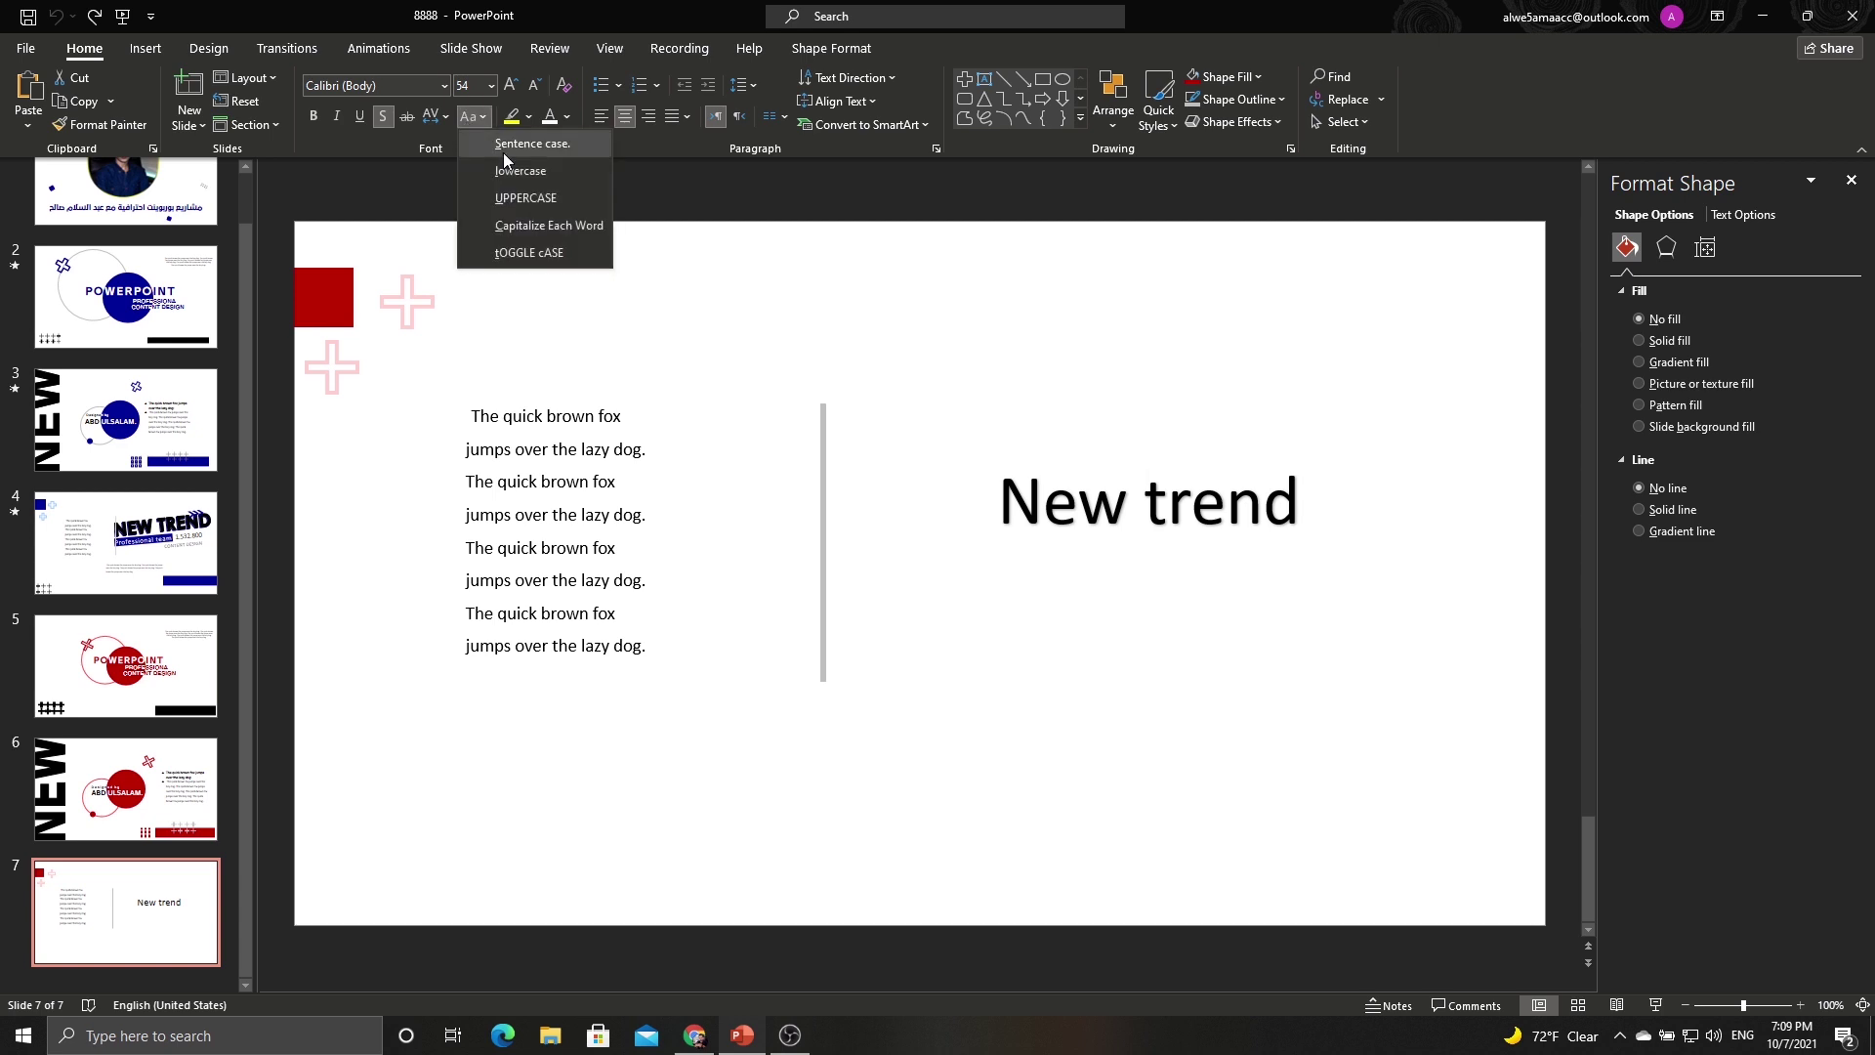
pyautogui.click(517, 199)
pyautogui.moveTo(1340, 544); pyautogui.dragTo(1370, 550)
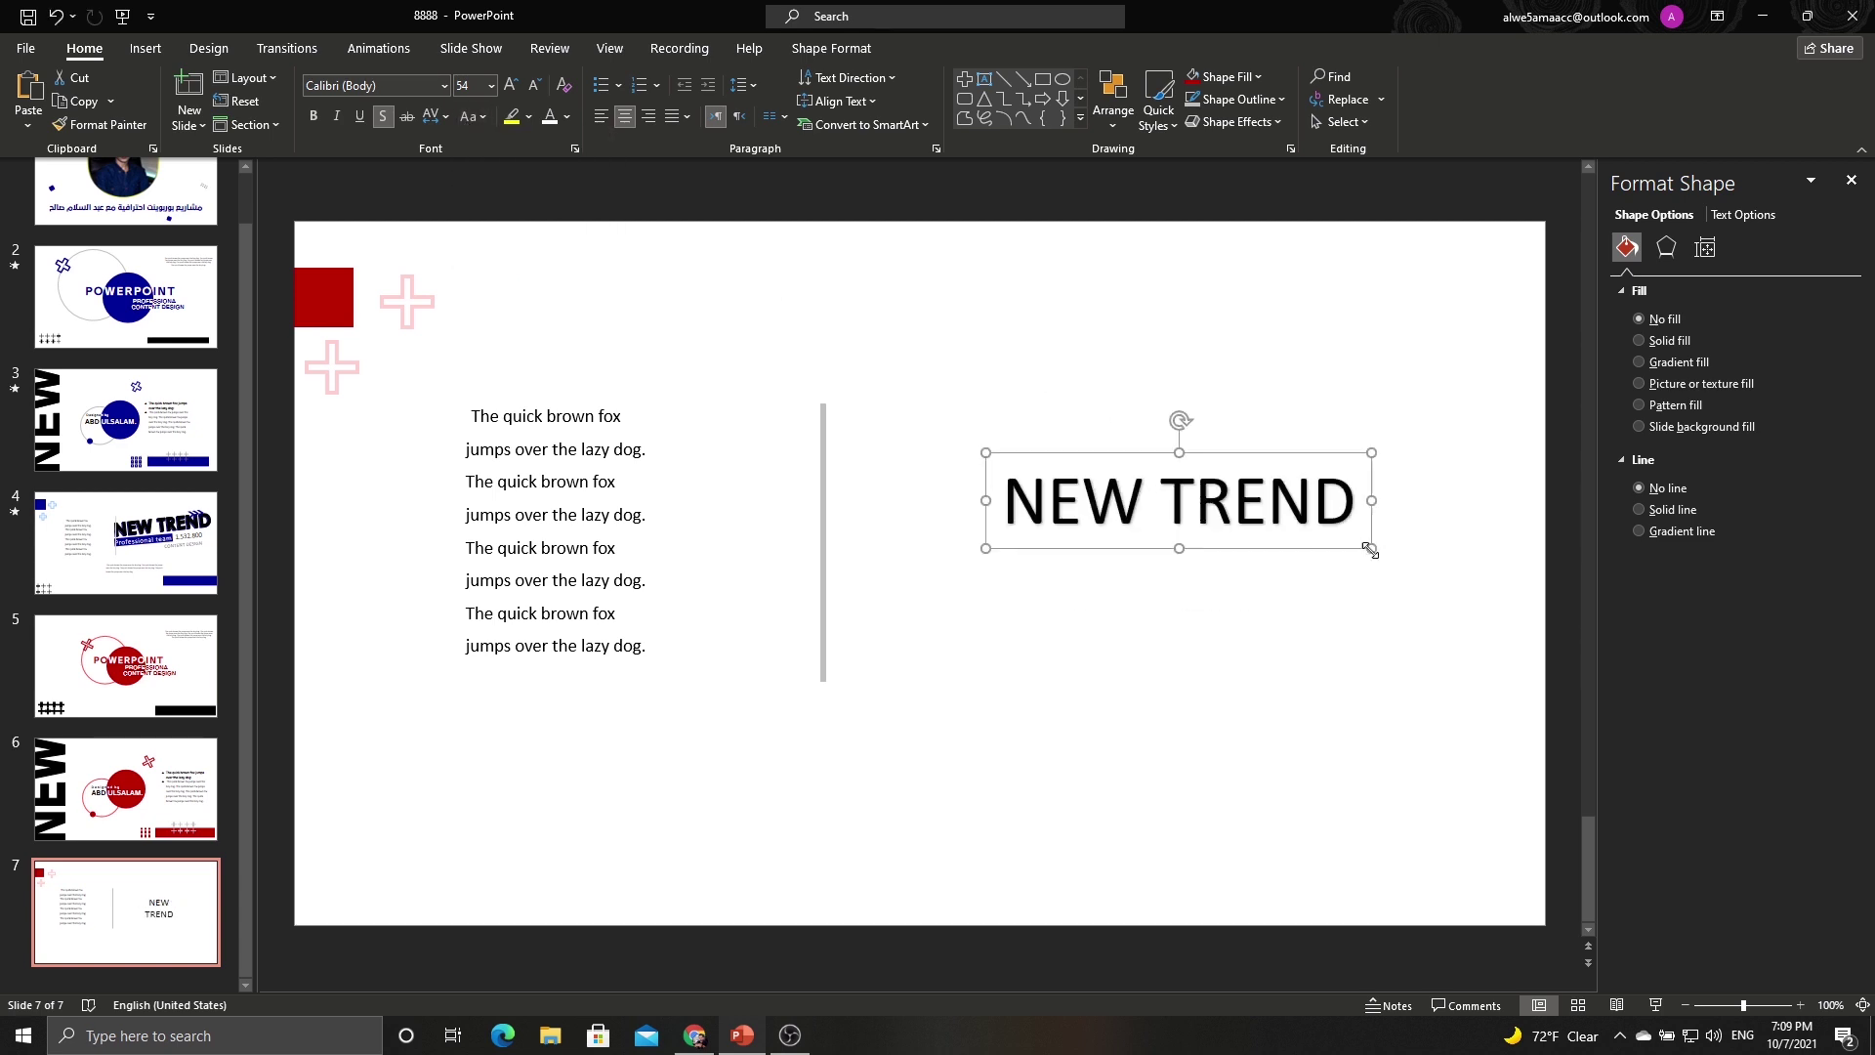
pyautogui.moveTo(1231, 552); pyautogui.dragTo(1206, 578)
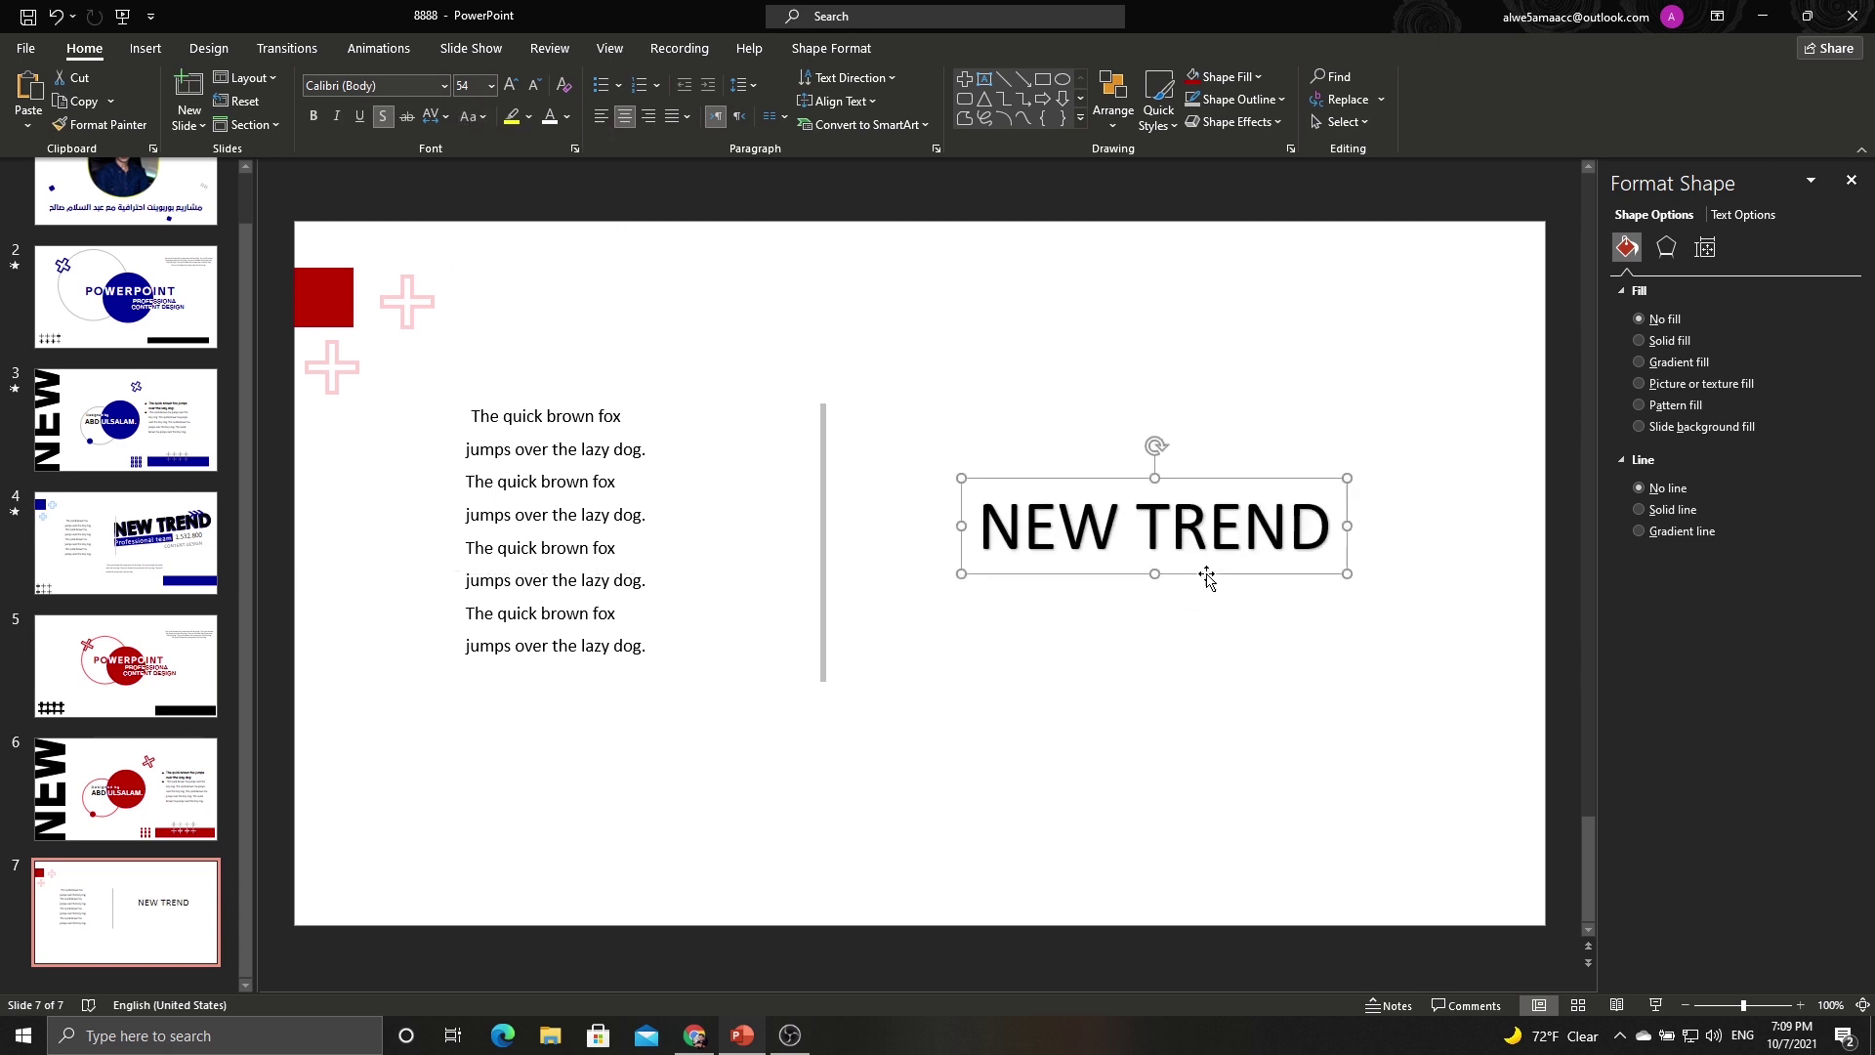
# Make NEW TREND bold 29LT Bukra Bold Italic on one line, with the shadow removed.
pyautogui.click(313, 118)
pyautogui.click(444, 87)
pyautogui.click(387, 283)
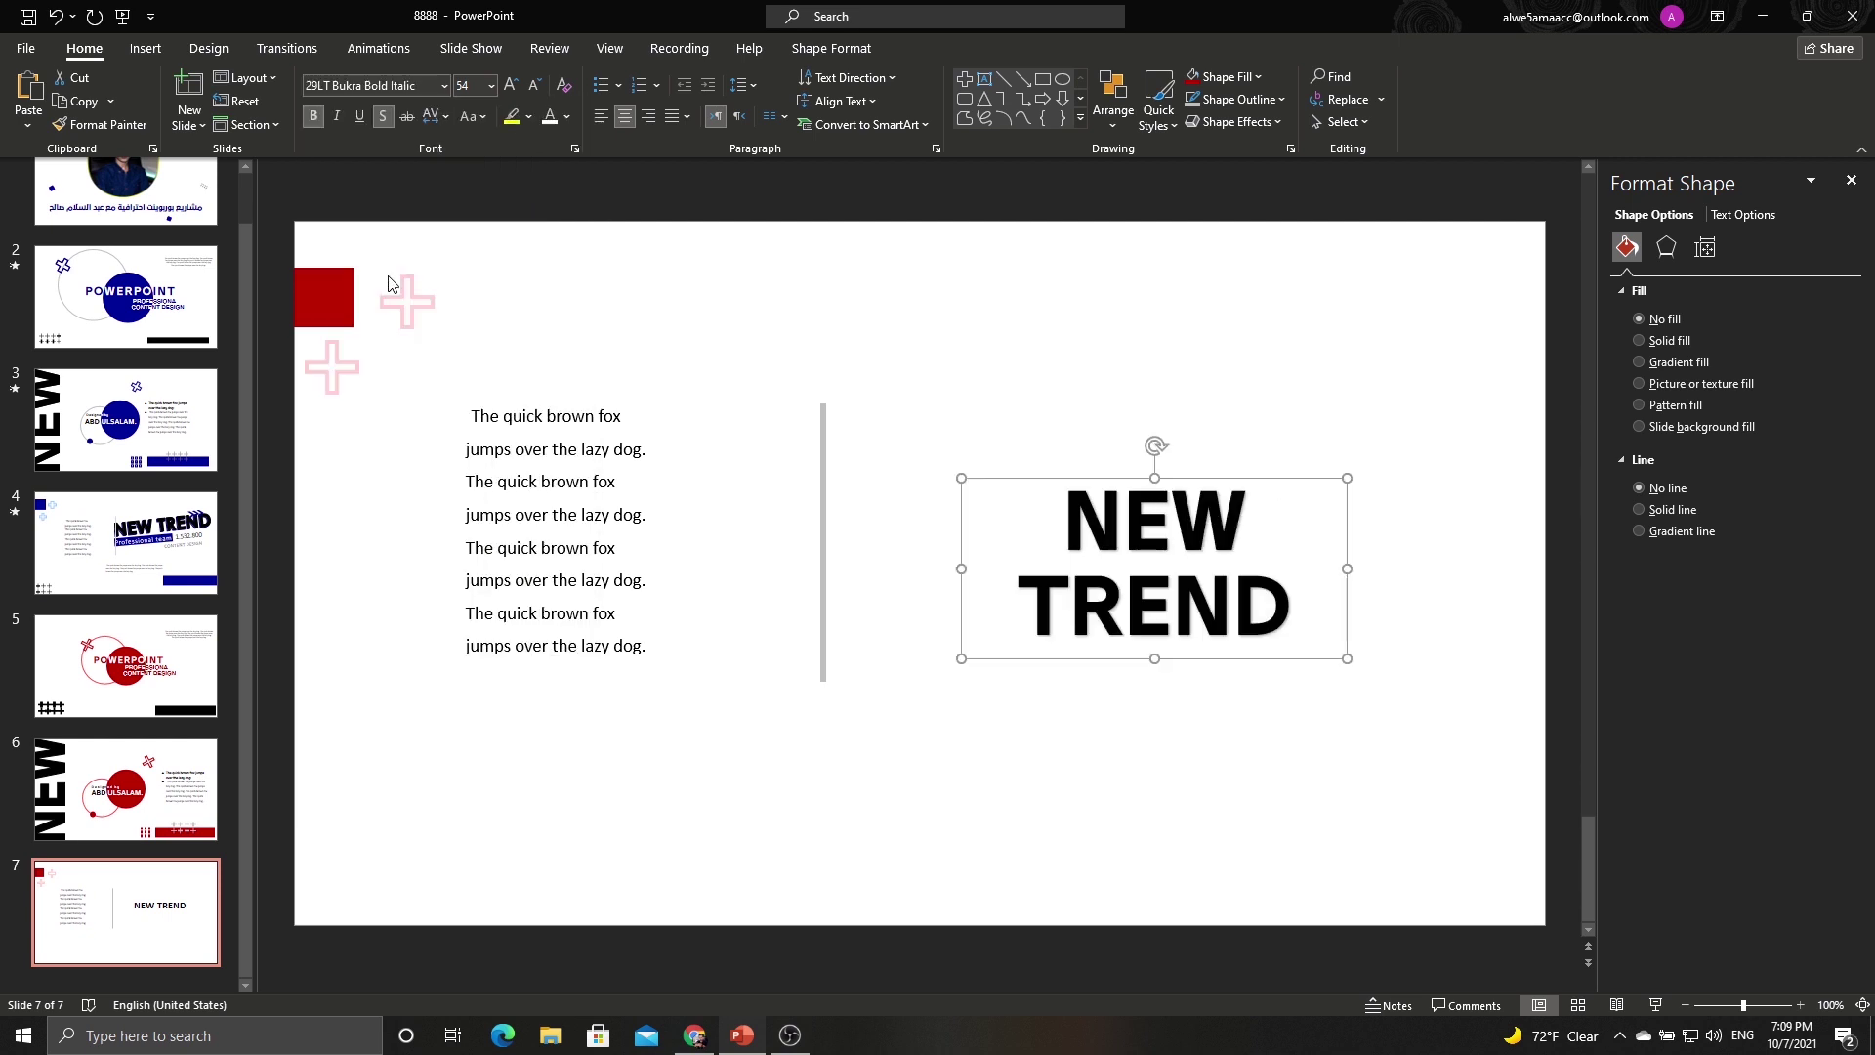
pyautogui.moveTo(1346, 570); pyautogui.dragTo(1474, 557)
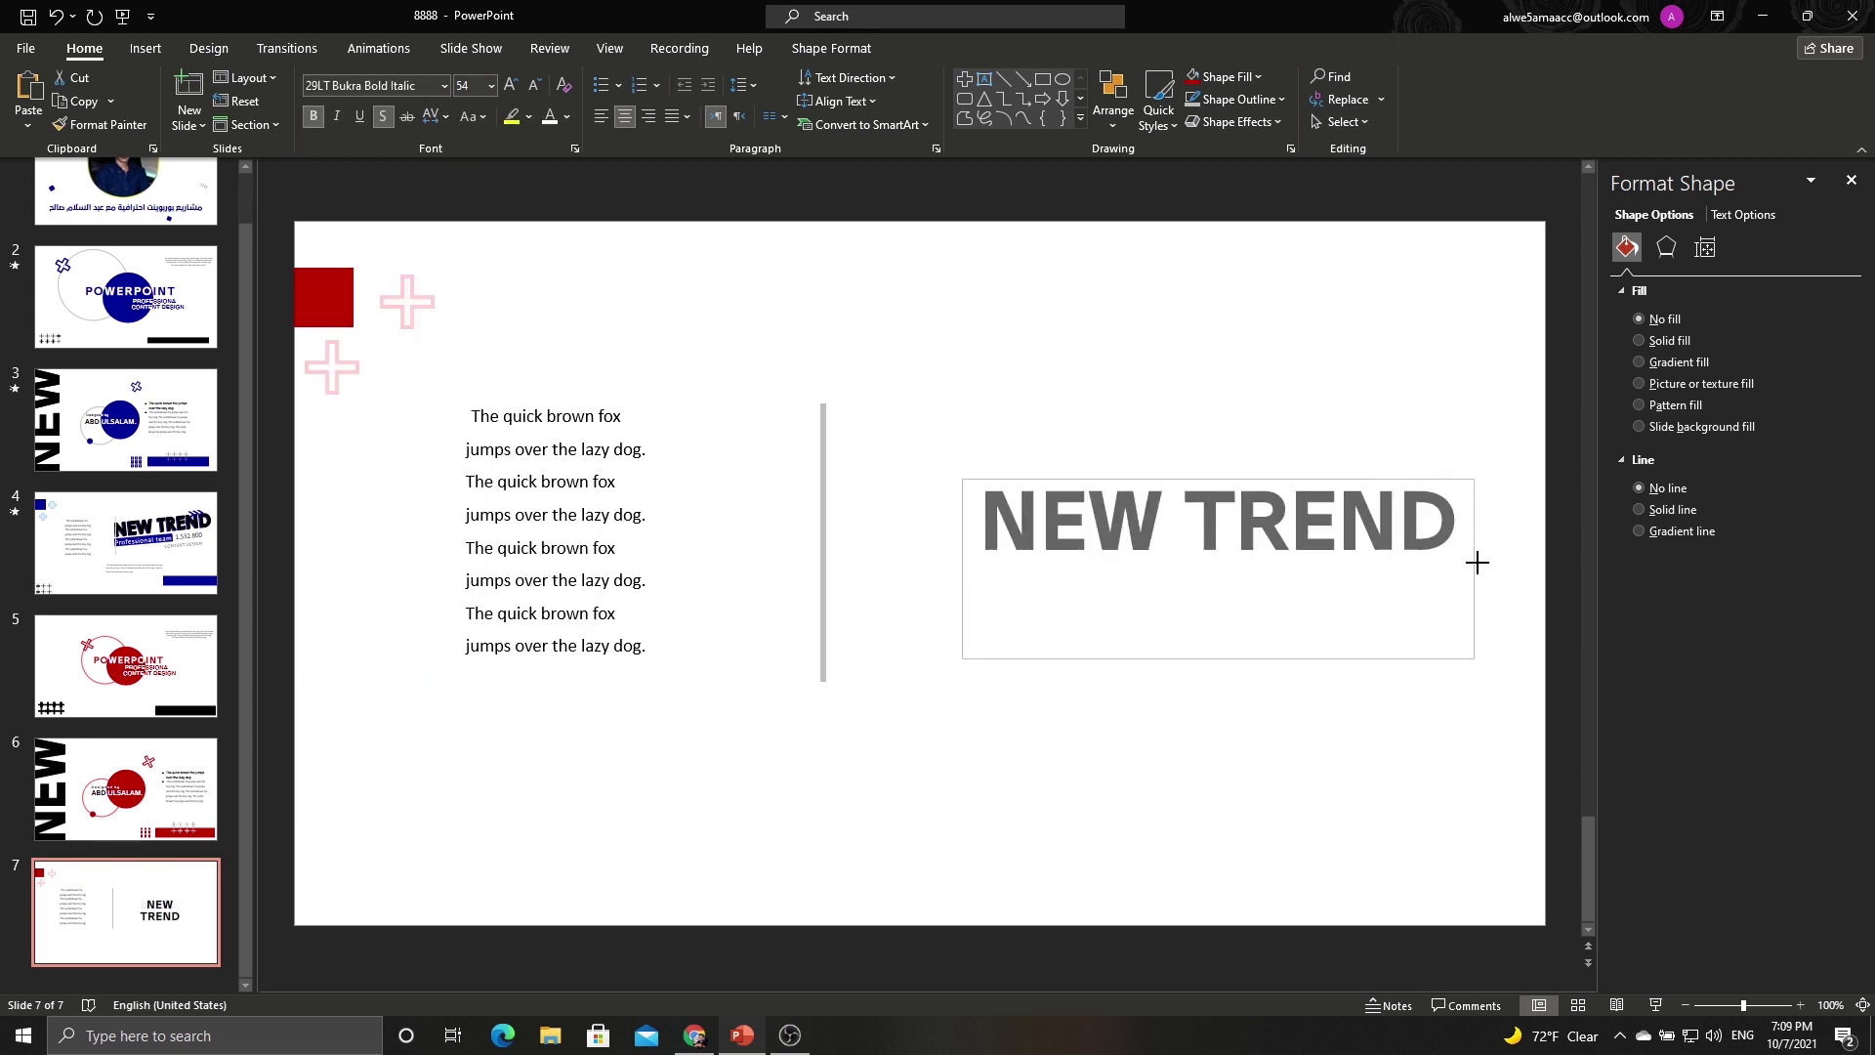
pyautogui.hotkey('ctrl', 'z')
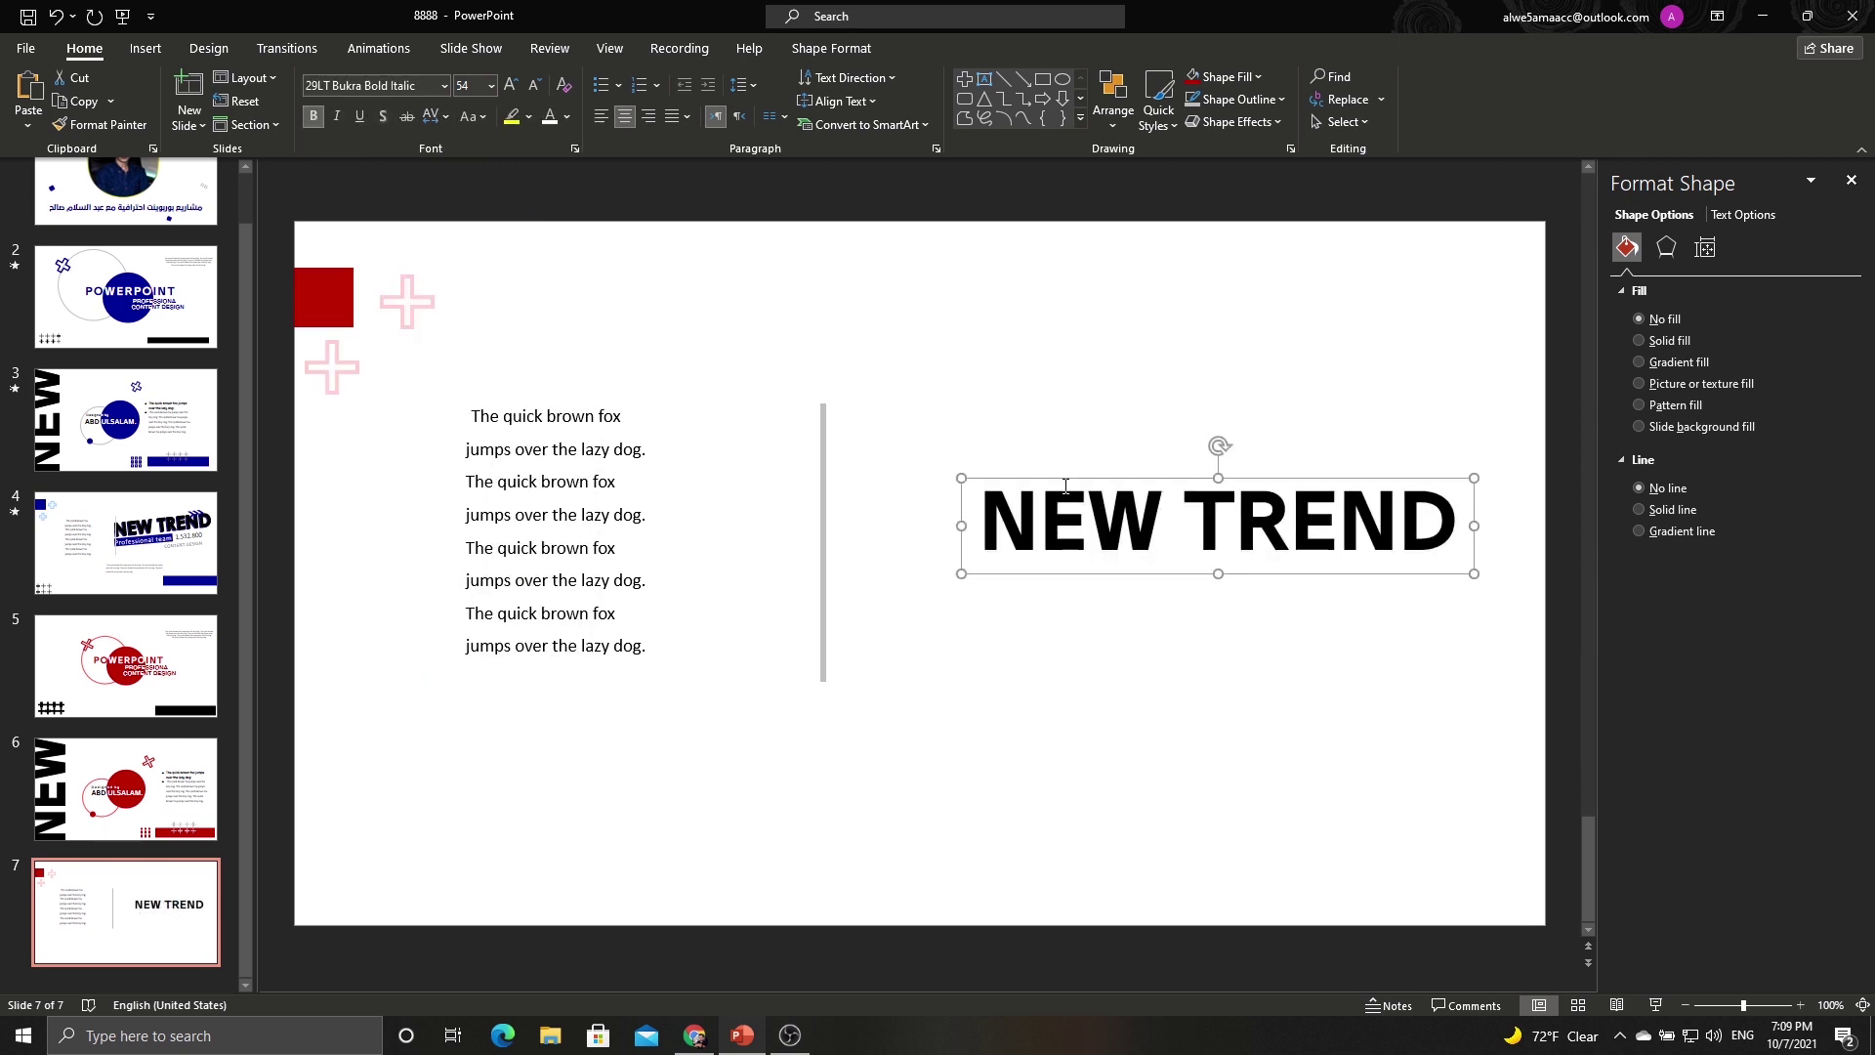
pyautogui.moveTo(1065, 485); pyautogui.dragTo(1031, 486)
pyautogui.click(1026, 410)
# Draw a rectangle covering the NEW TREND text and send it behind the text.
pyautogui.click(151, 51)
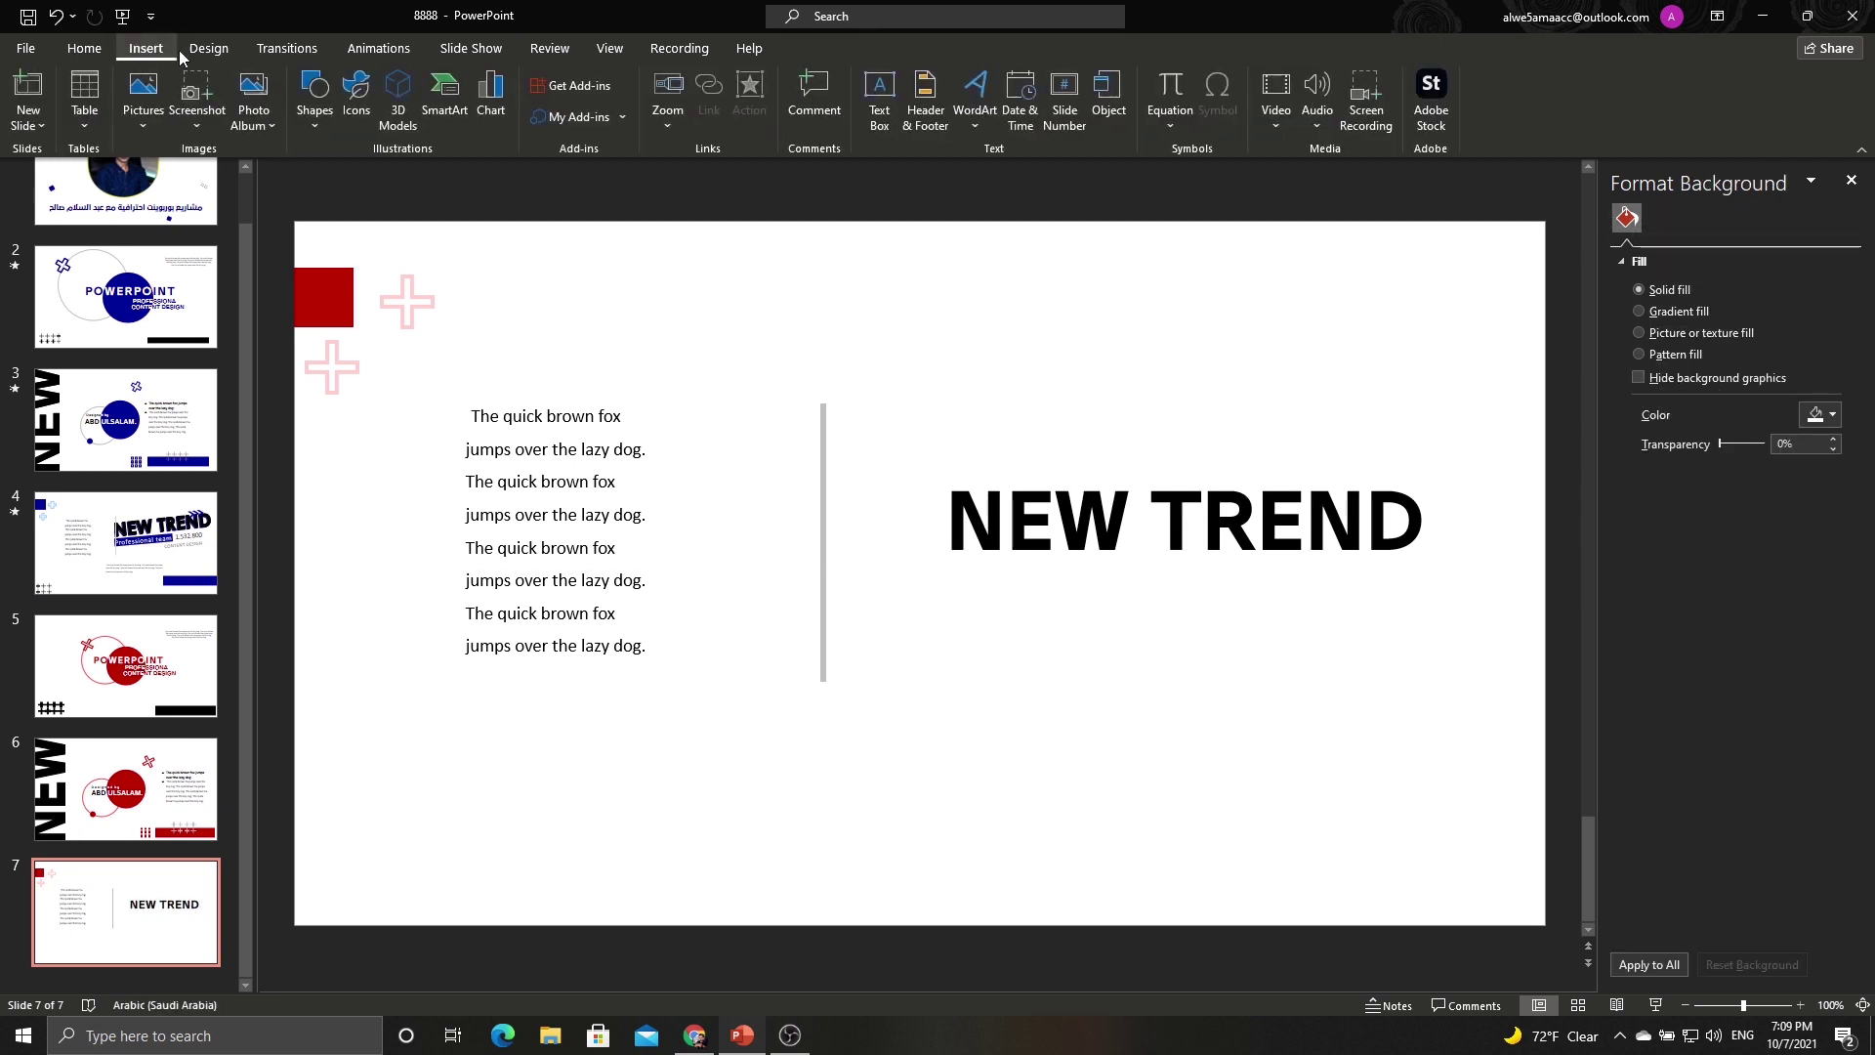
pyautogui.click(314, 97)
pyautogui.click(386, 175)
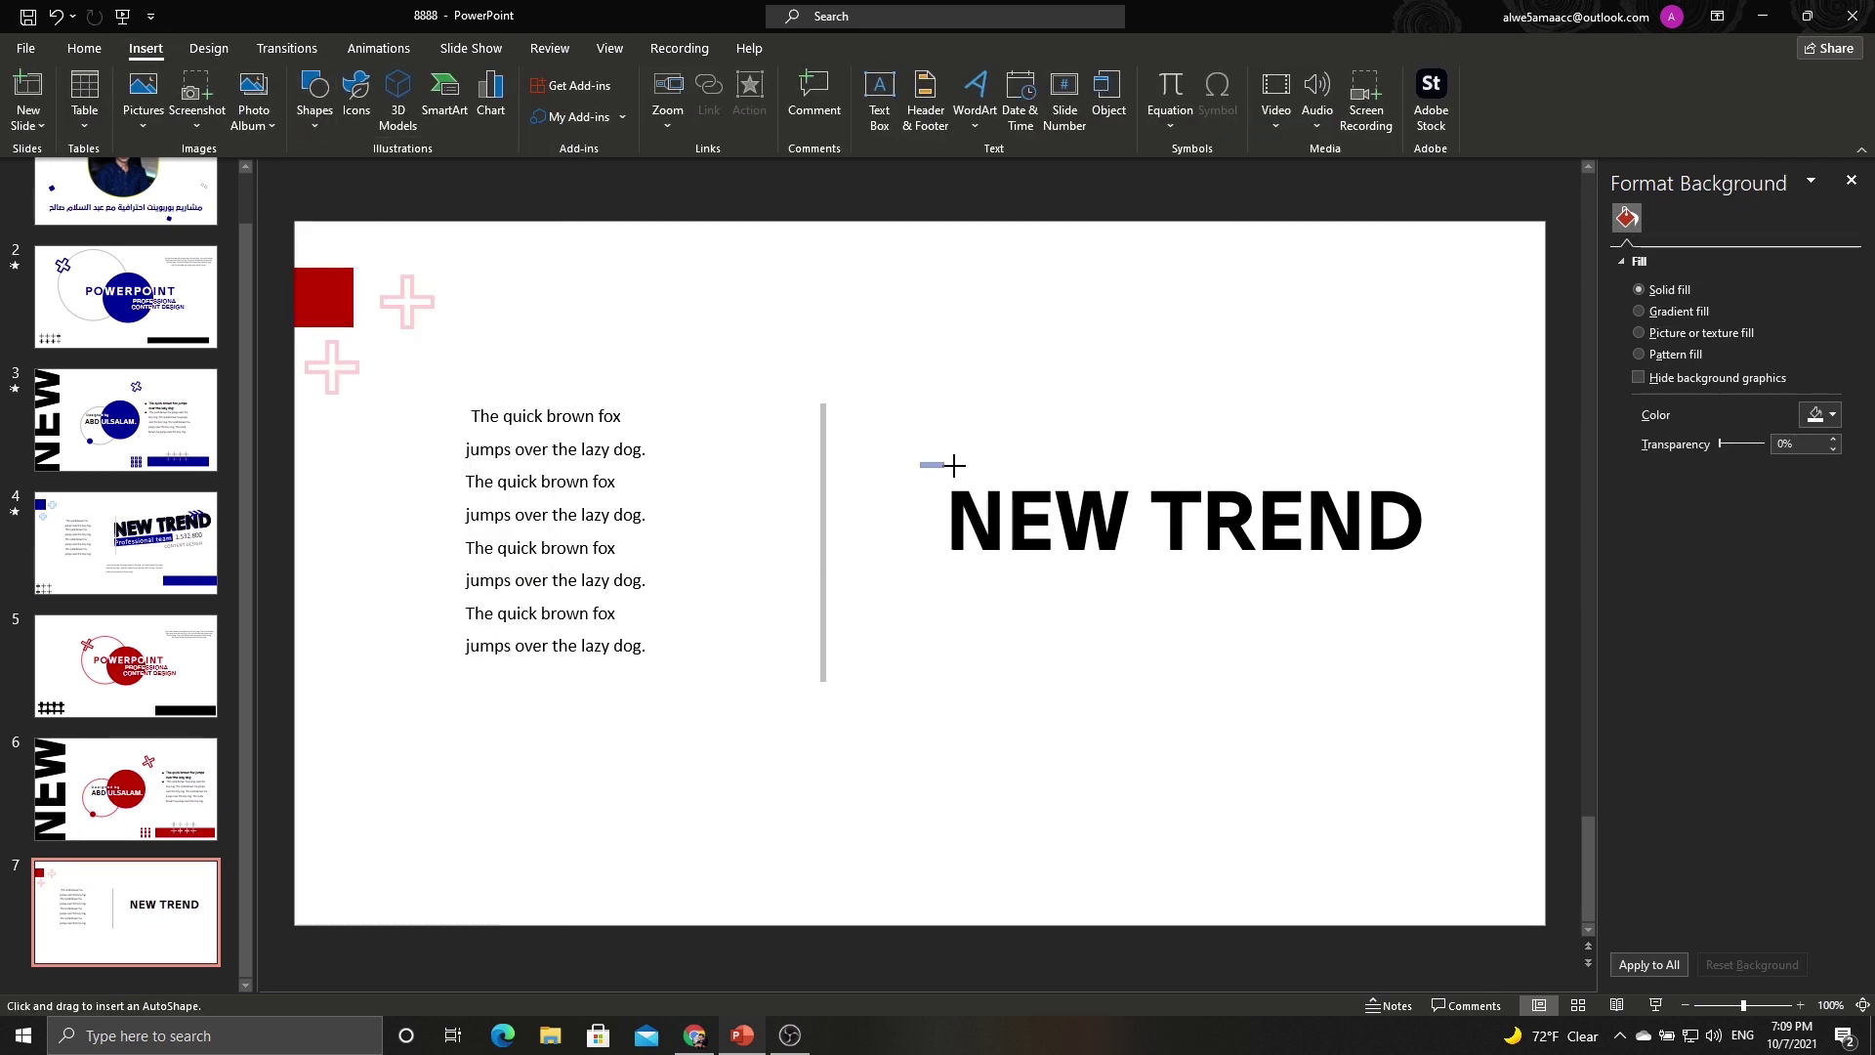
pyautogui.moveTo(954, 466); pyautogui.dragTo(1441, 574)
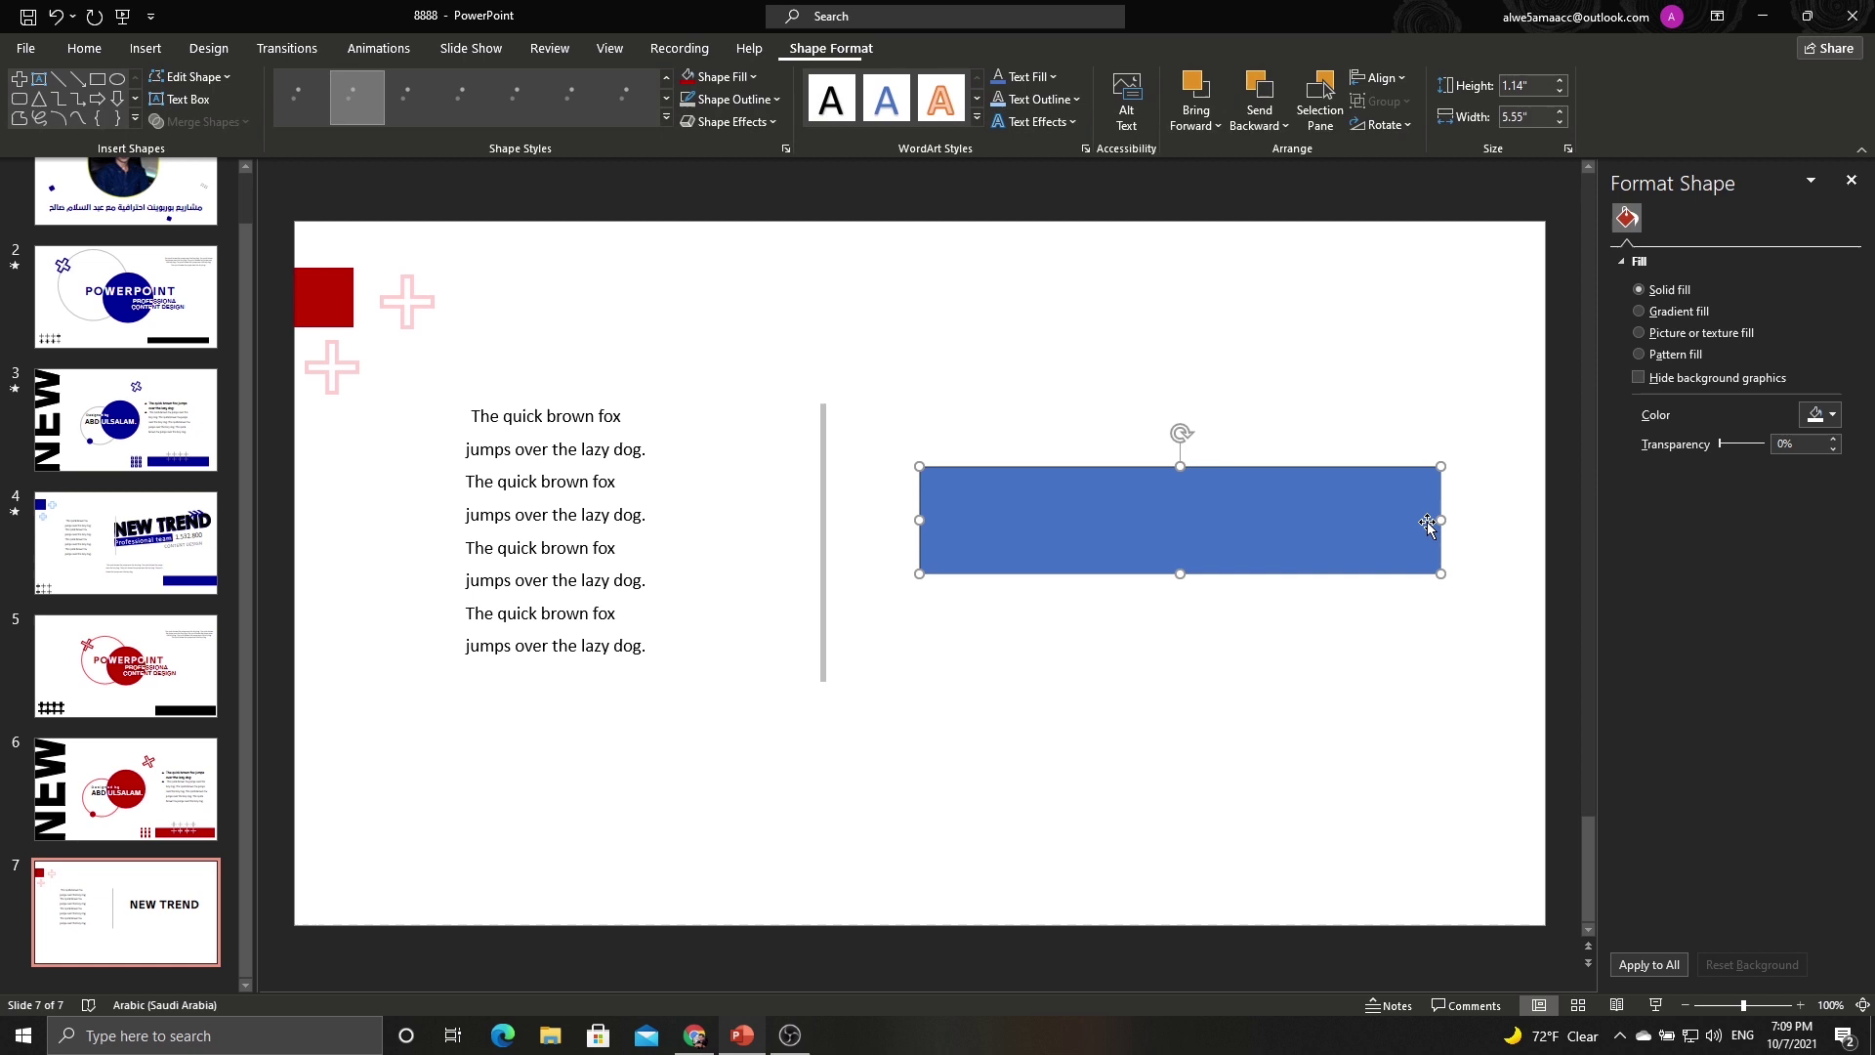
pyautogui.rightClick(1348, 542)
pyautogui.click(1390, 237)
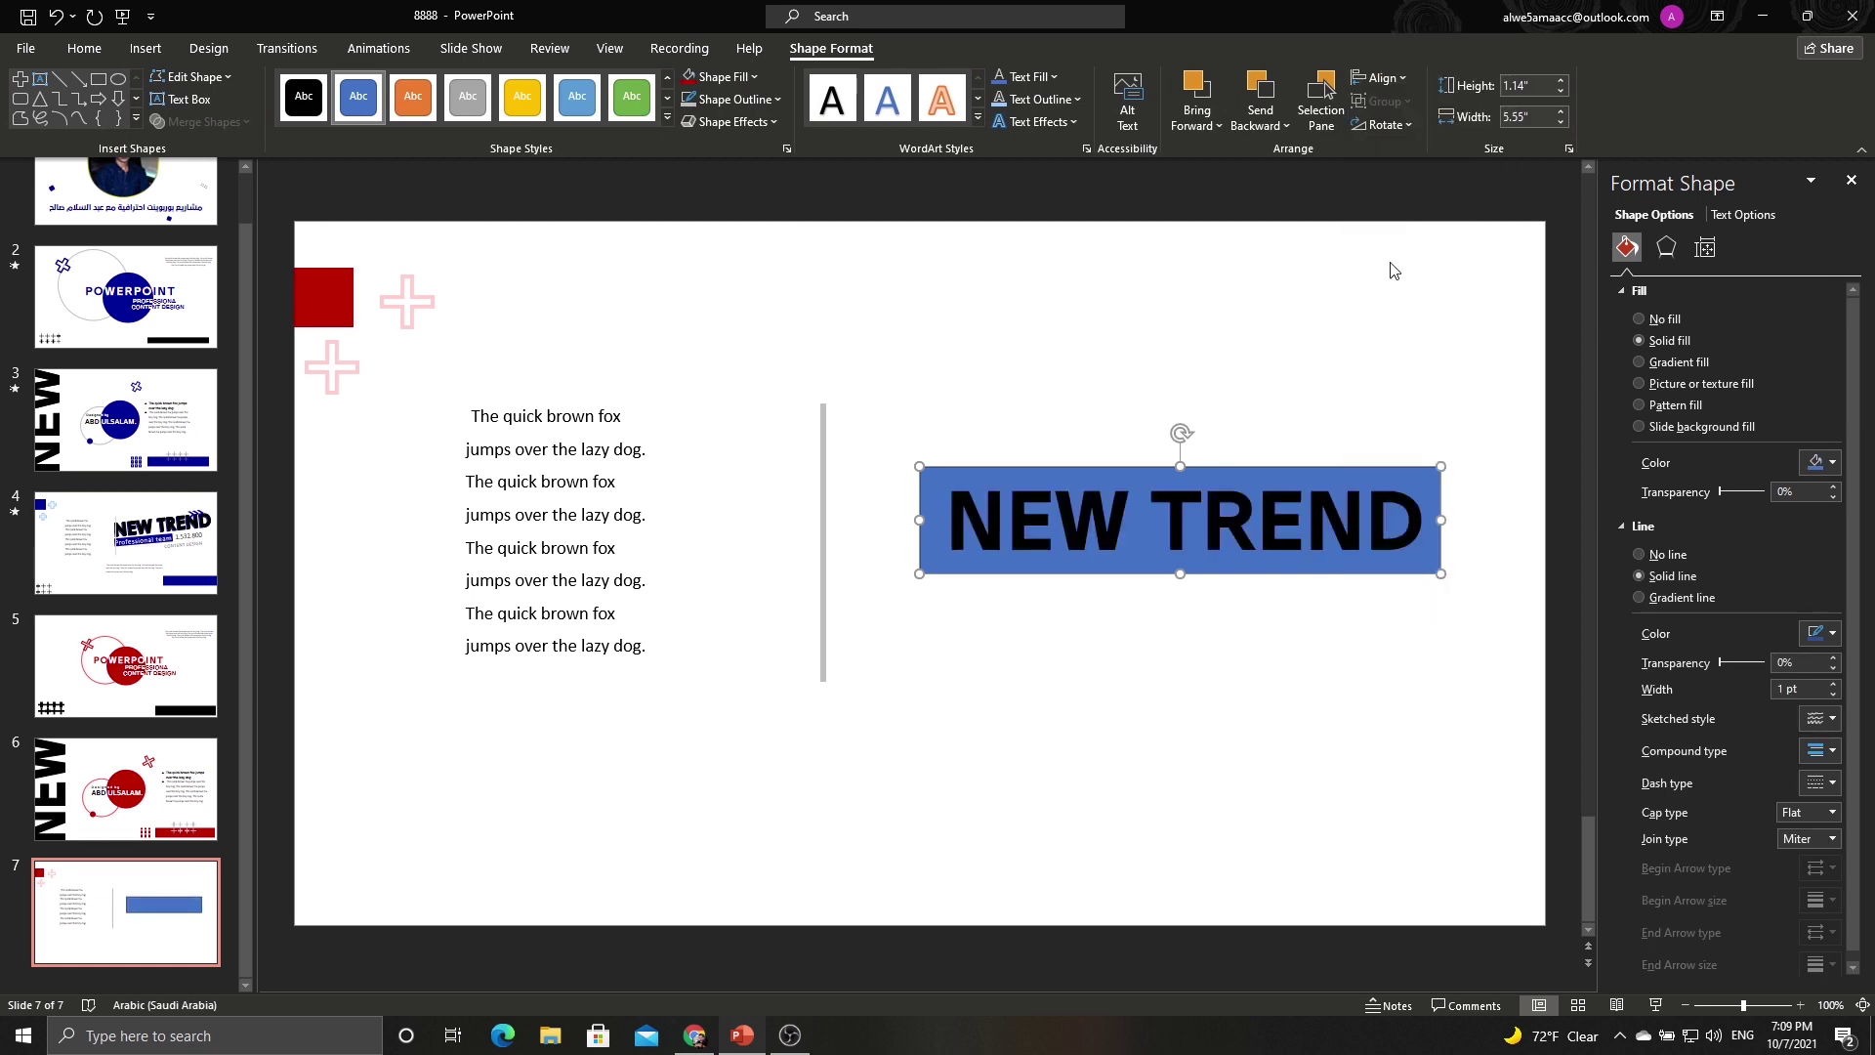
# Intersect the text and rectangle into one shape, move it up-left, and fill it black.
pyautogui.keyDown('shift'); pyautogui.click(1091, 505); pyautogui.keyUp('shift')
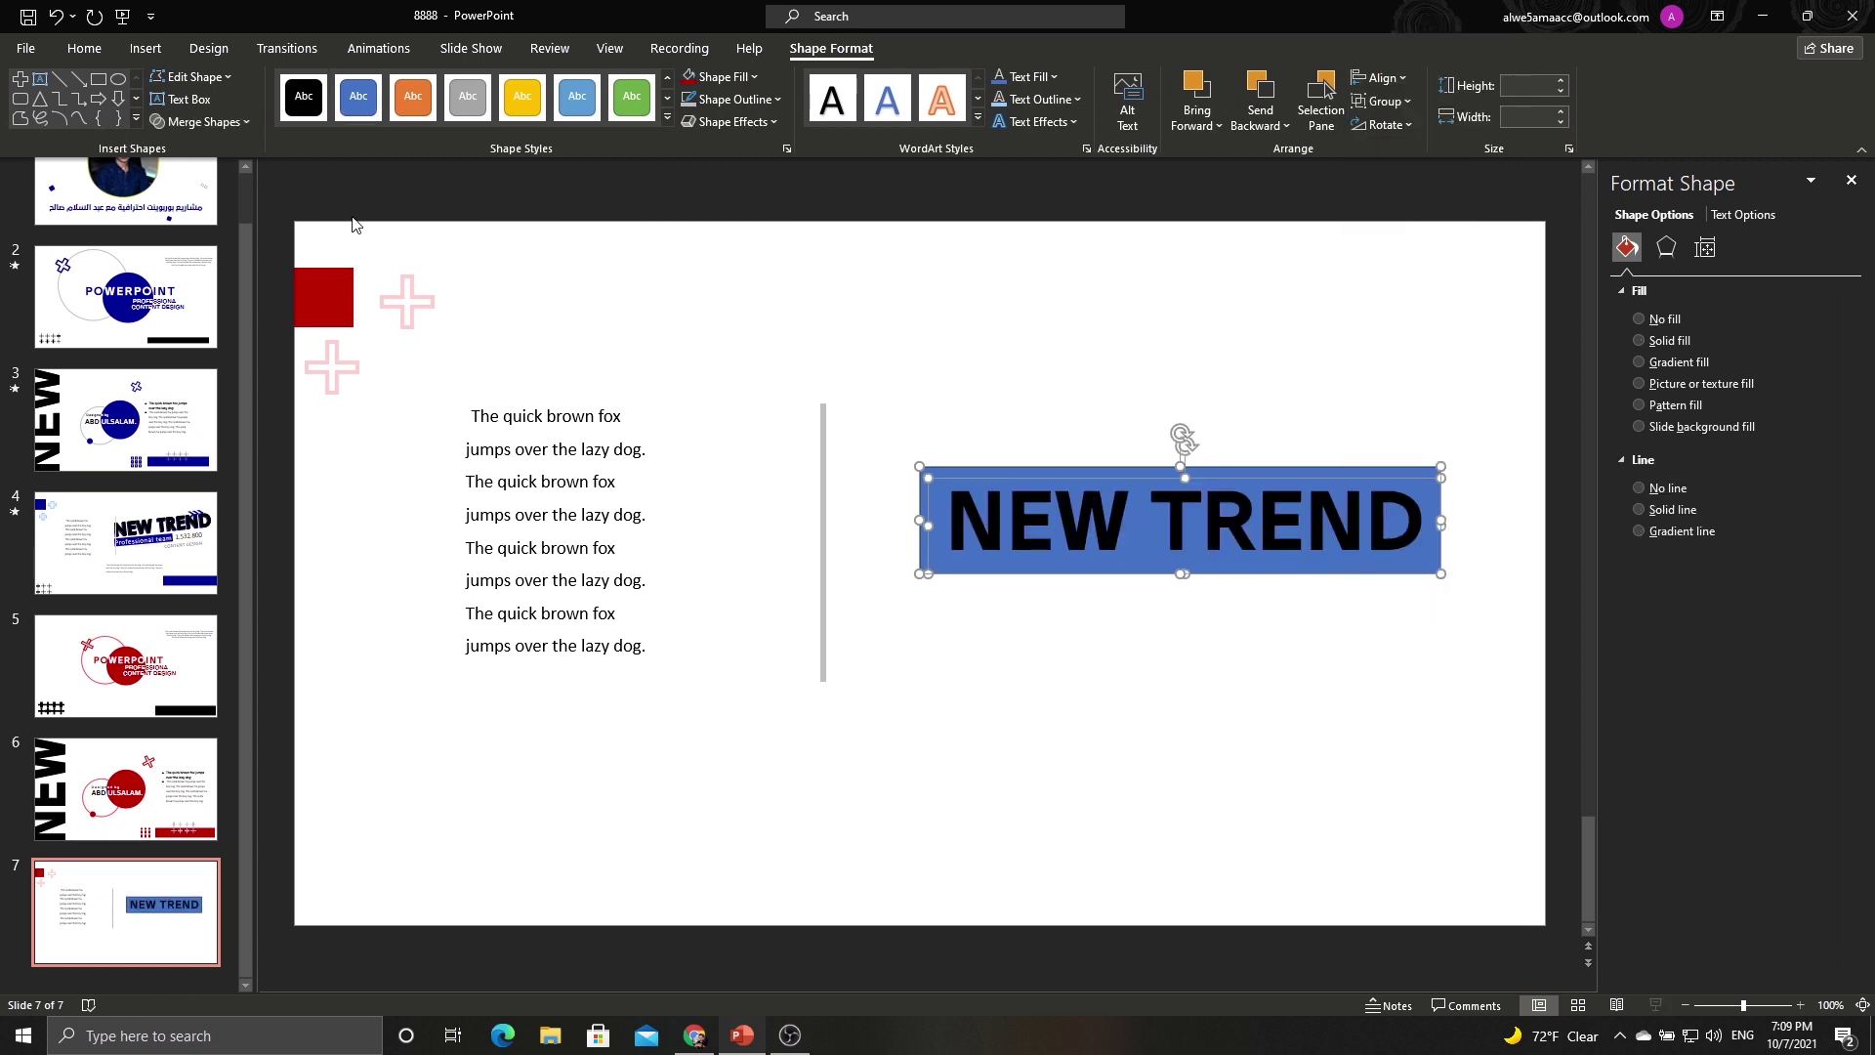
pyautogui.click(203, 121)
pyautogui.click(215, 230)
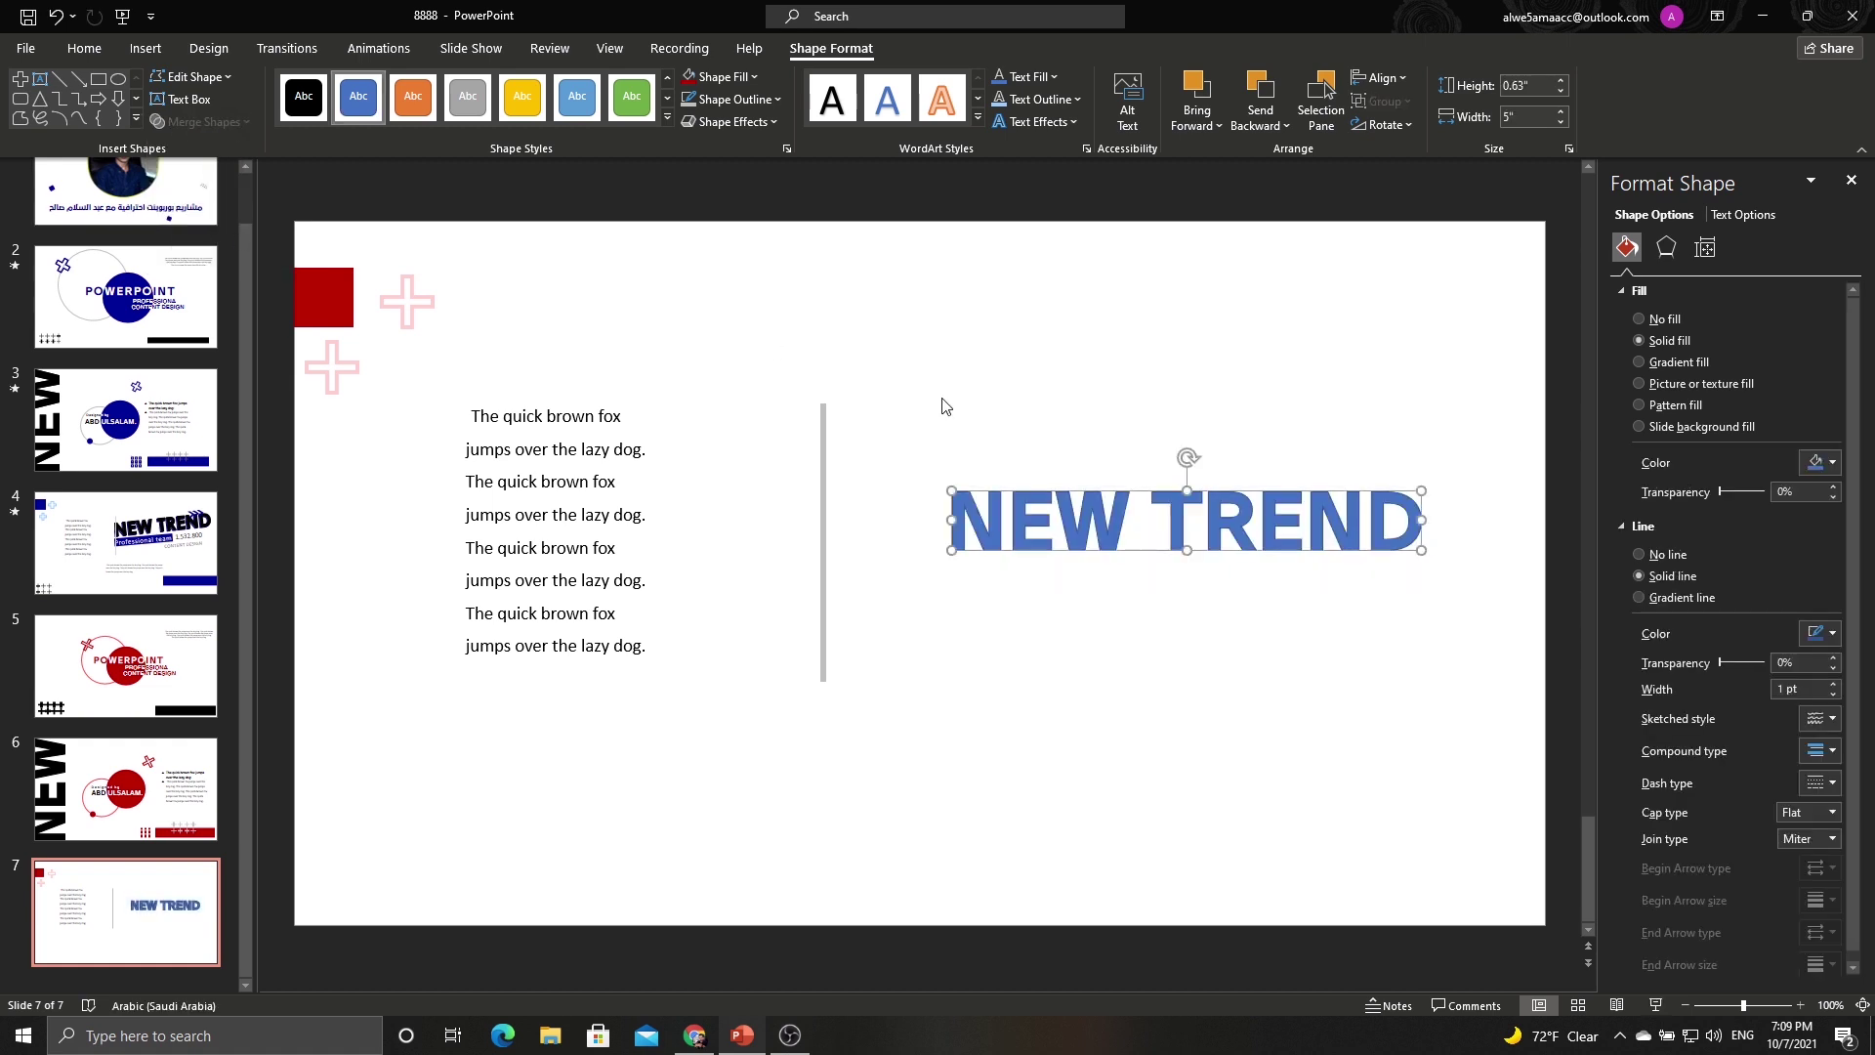
pyautogui.moveTo(1023, 494); pyautogui.dragTo(991, 466)
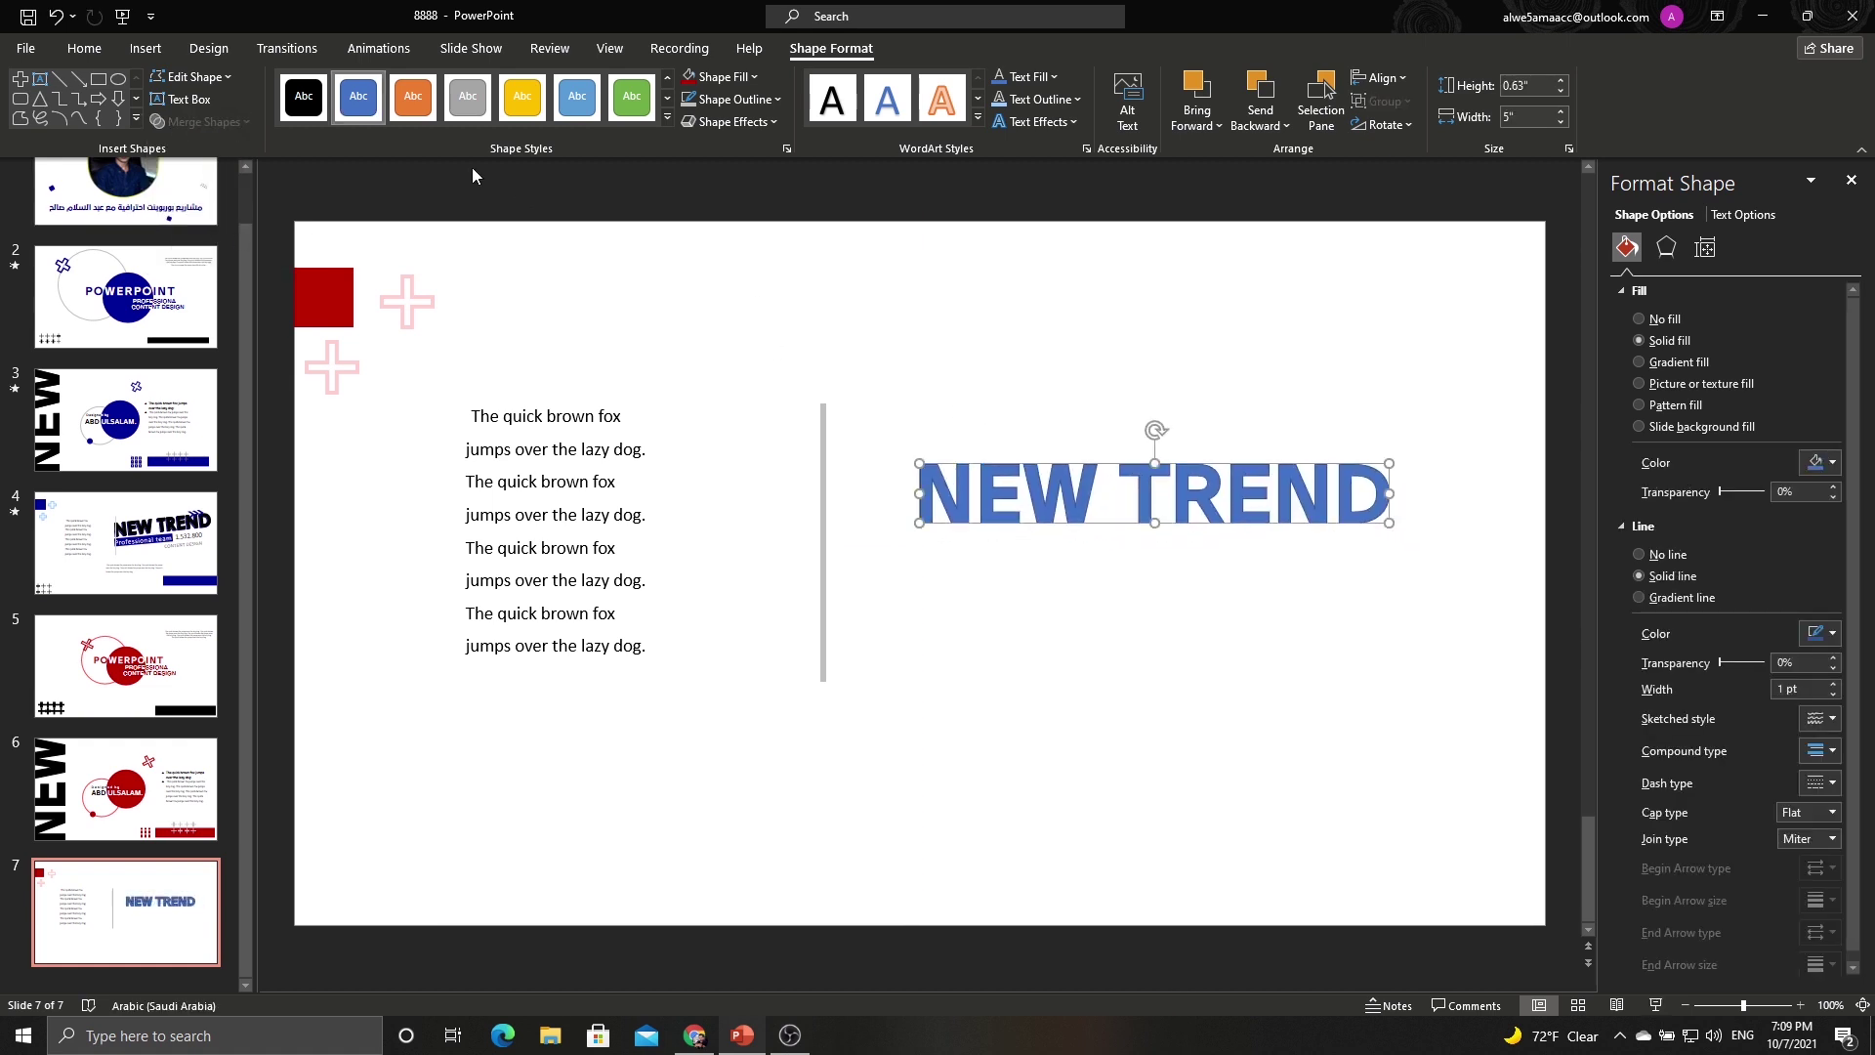
pyautogui.click(298, 103)
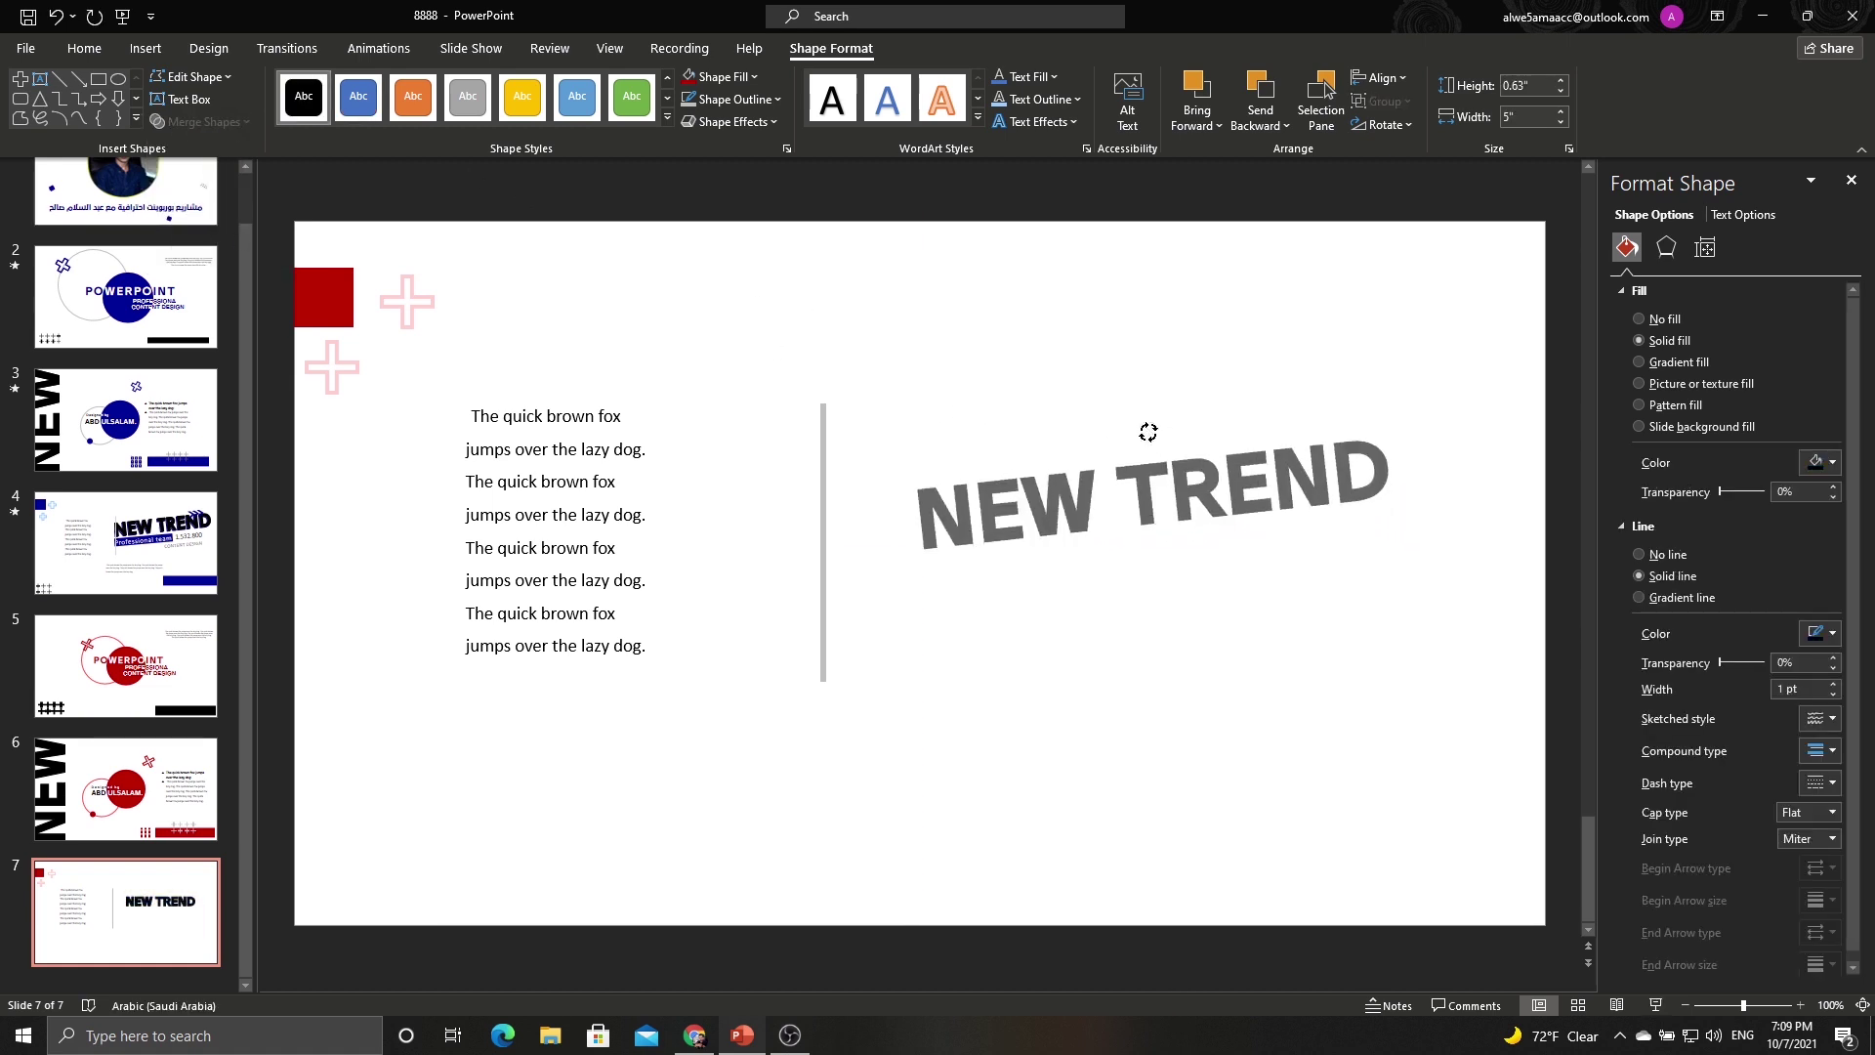
# Enlarge NEW TREND to 6.15 × 0.94 inches, tilt it slightly counter-clockwise, and overlay a duplicate.
pyautogui.moveTo(1152, 478); pyautogui.dragTo(1070, 434)
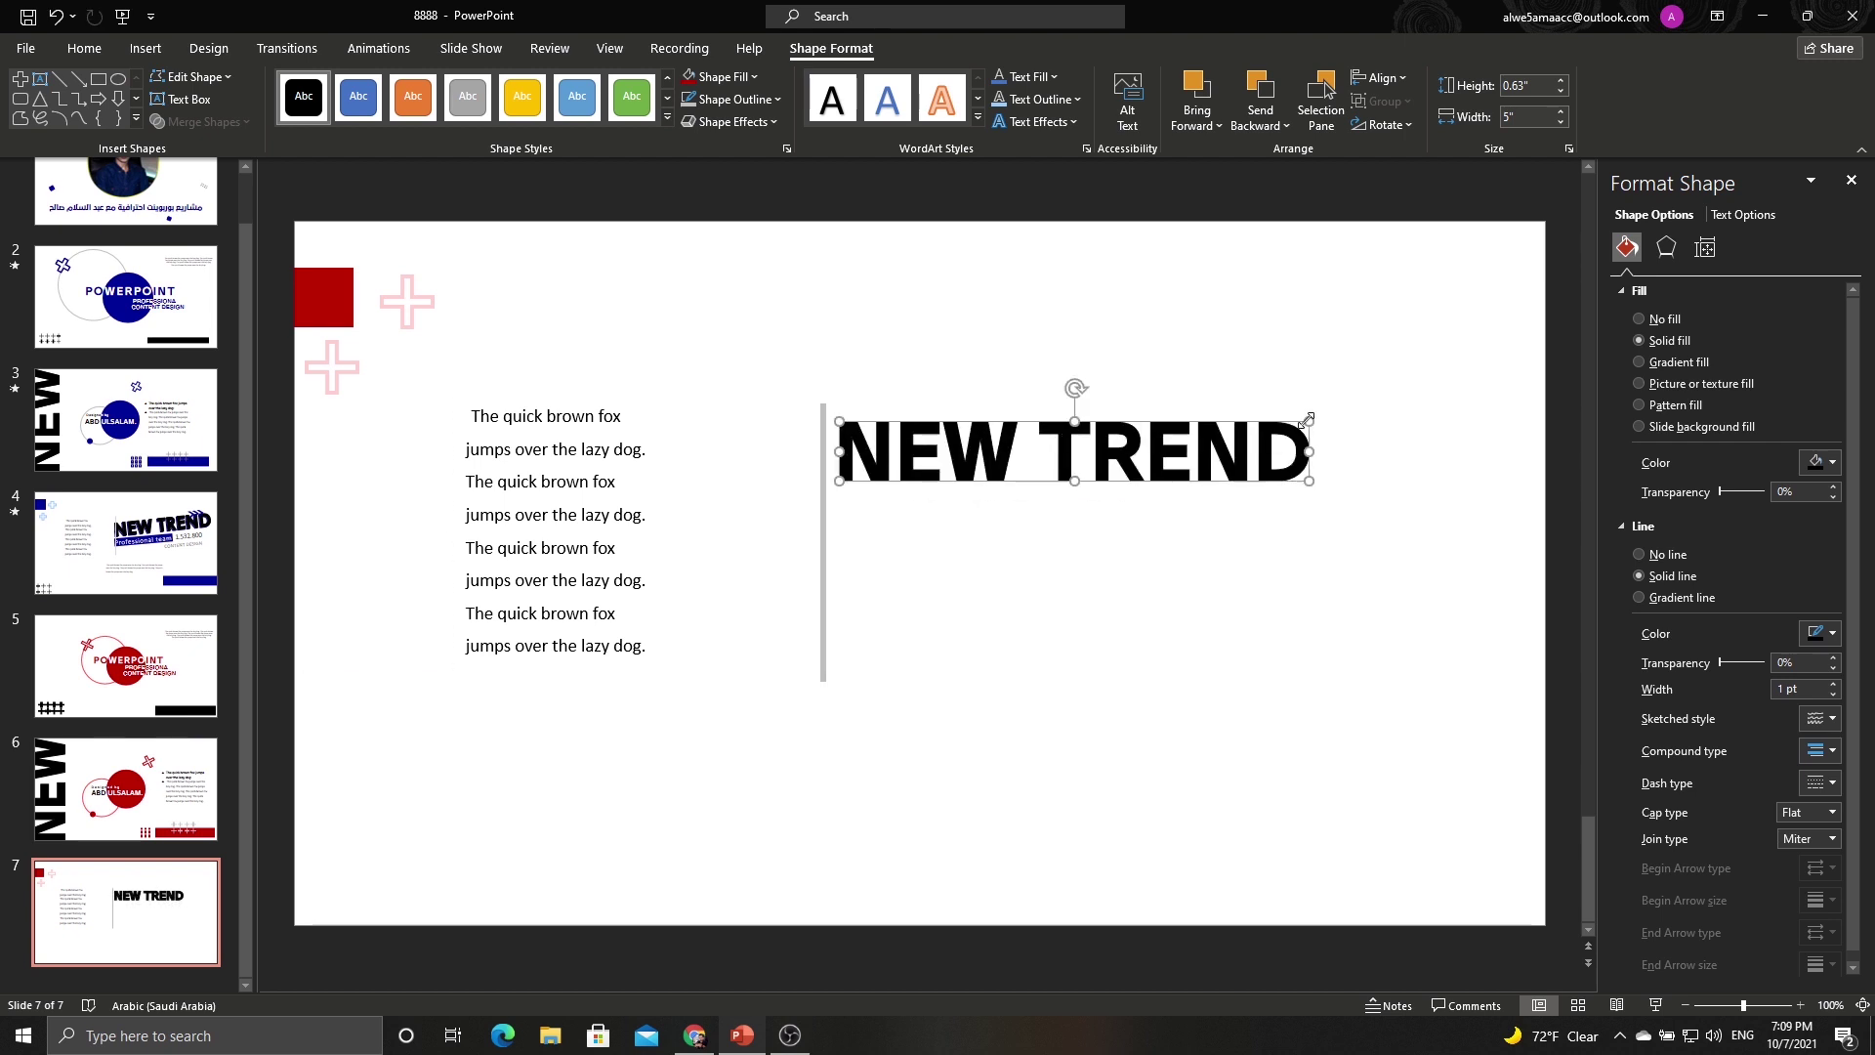
pyautogui.moveTo(1307, 422); pyautogui.dragTo(1416, 391)
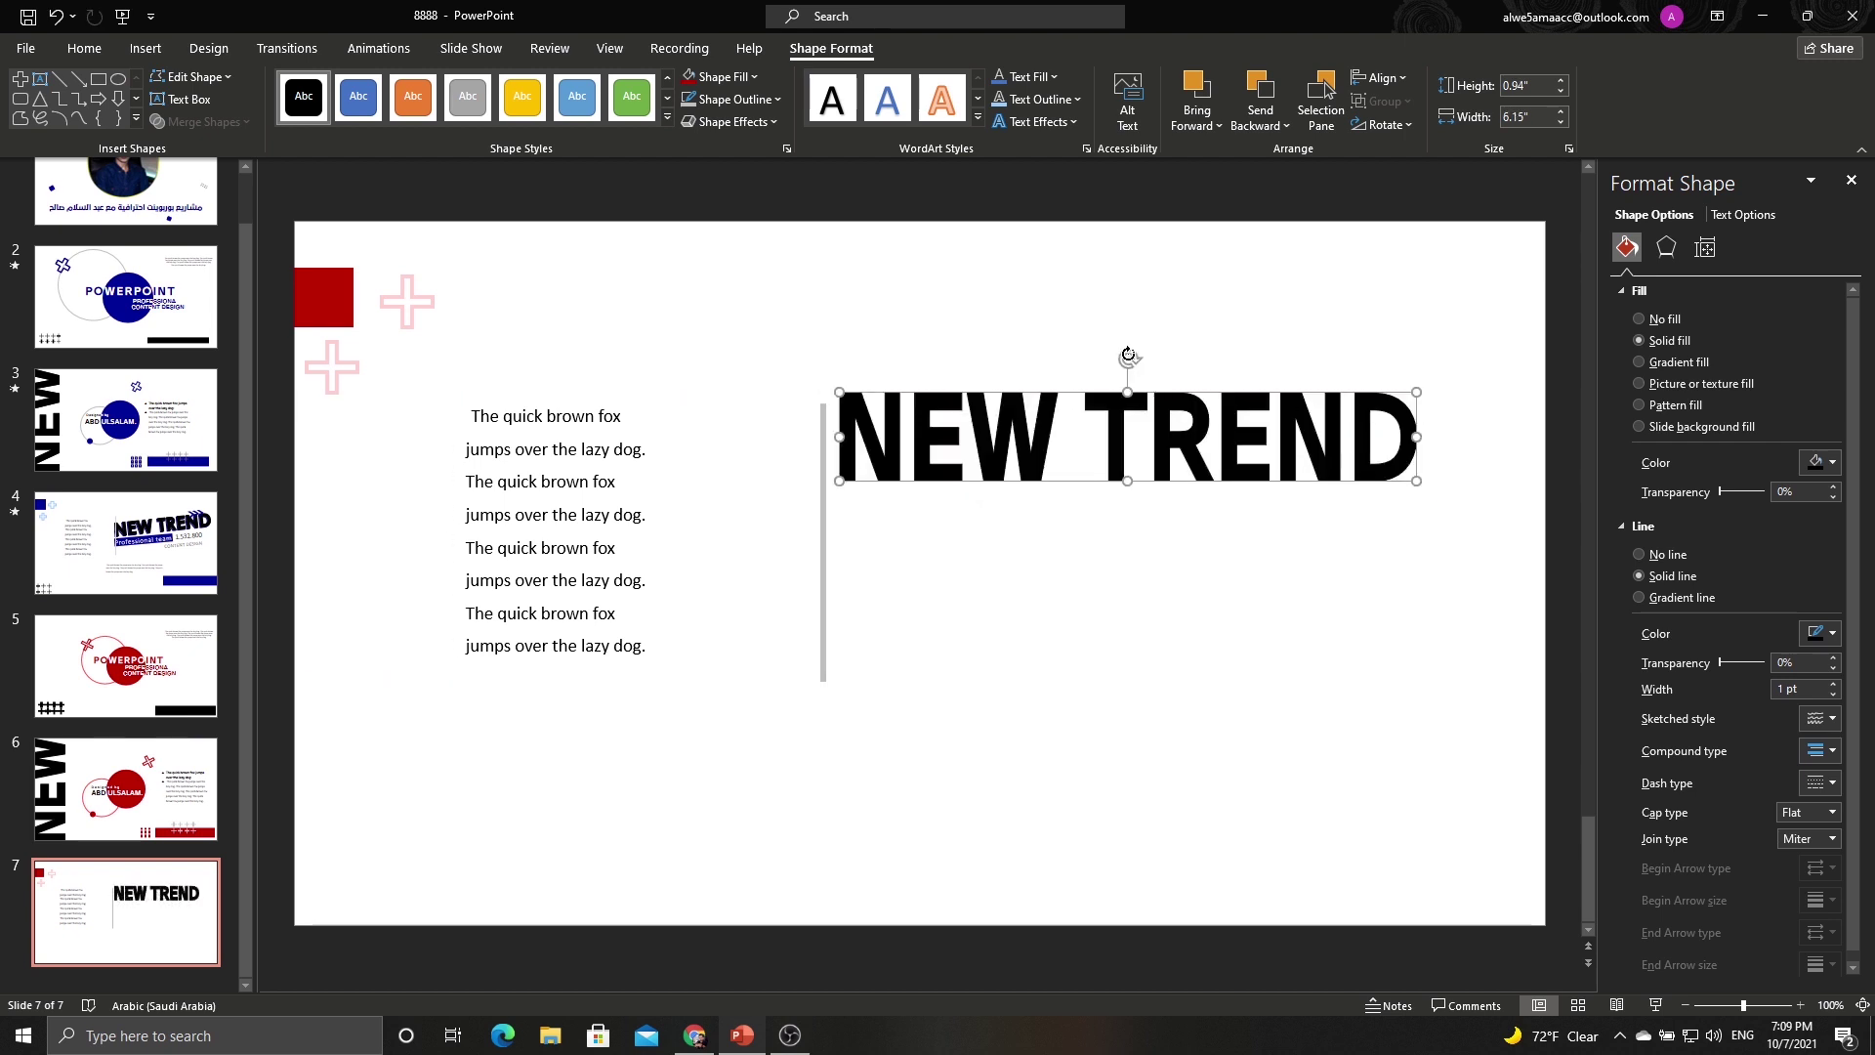
pyautogui.moveTo(1129, 355); pyautogui.dragTo(1119, 359)
pyautogui.moveTo(1118, 423); pyautogui.dragTo(1095, 433)
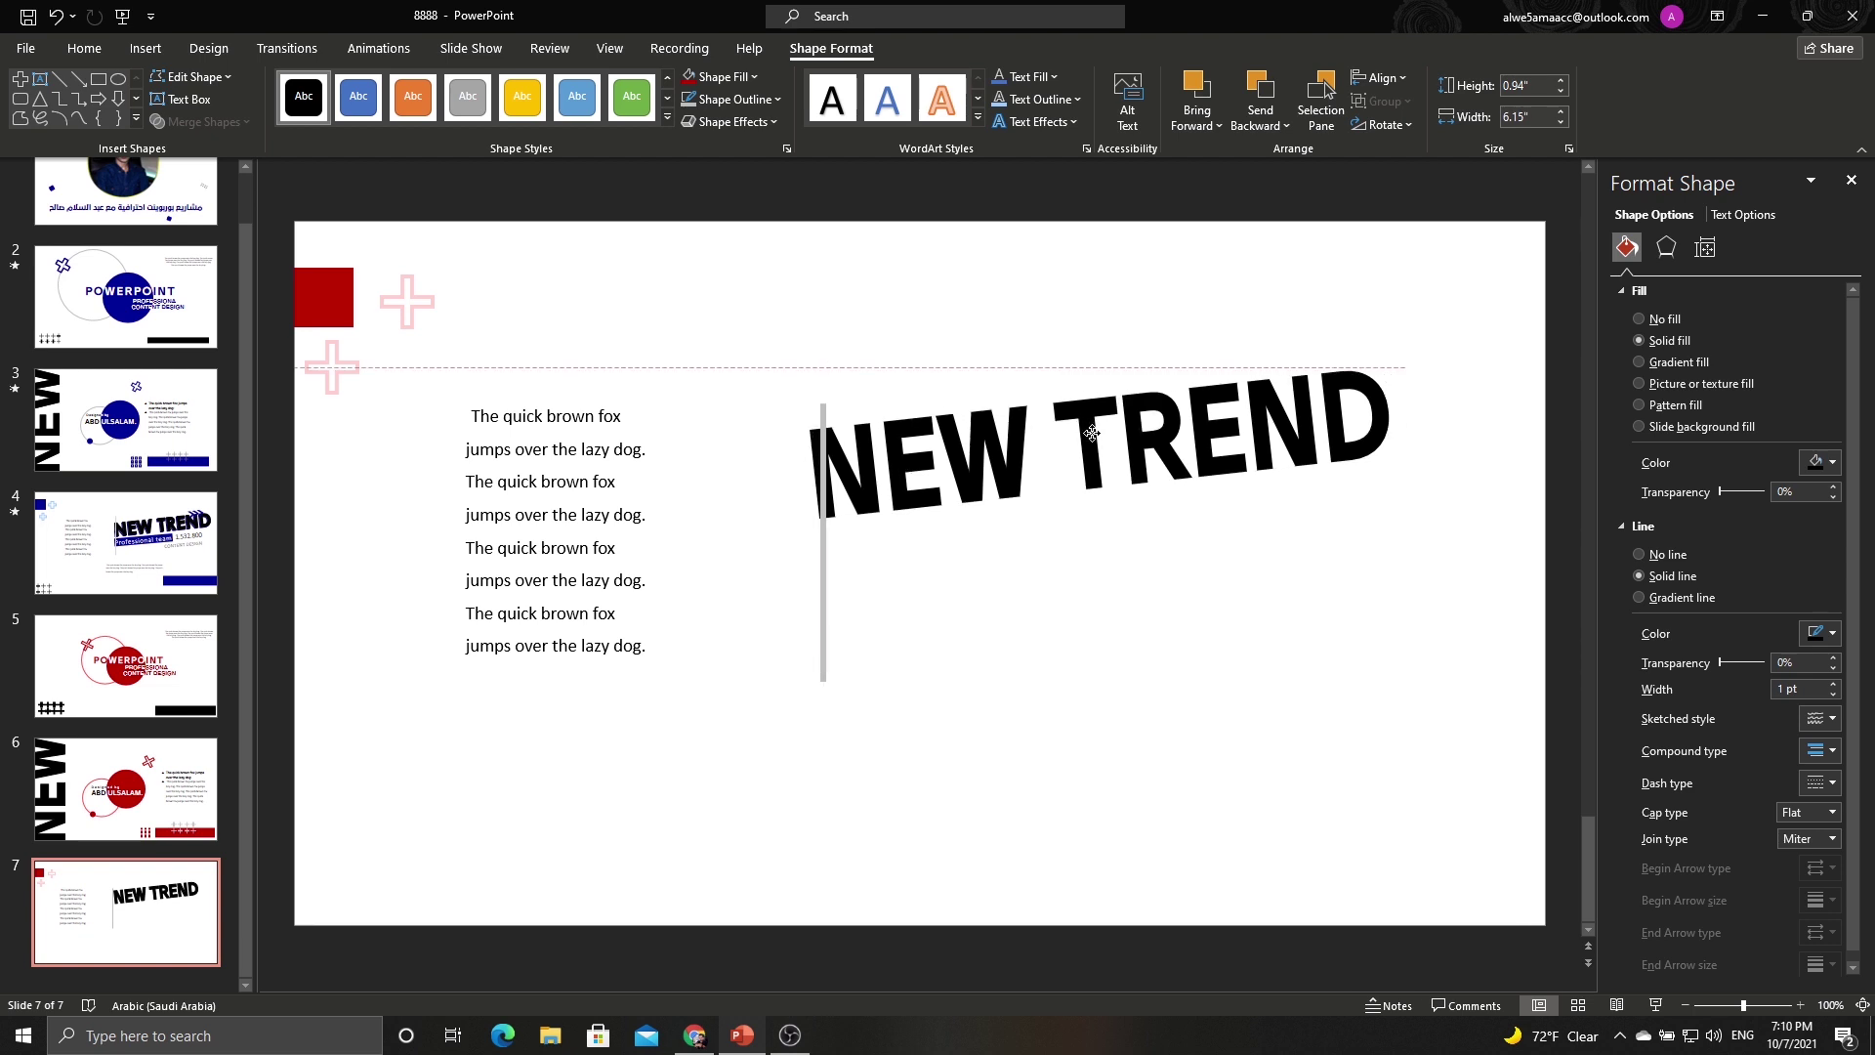
pyautogui.moveTo(1097, 367); pyautogui.dragTo(1094, 370)
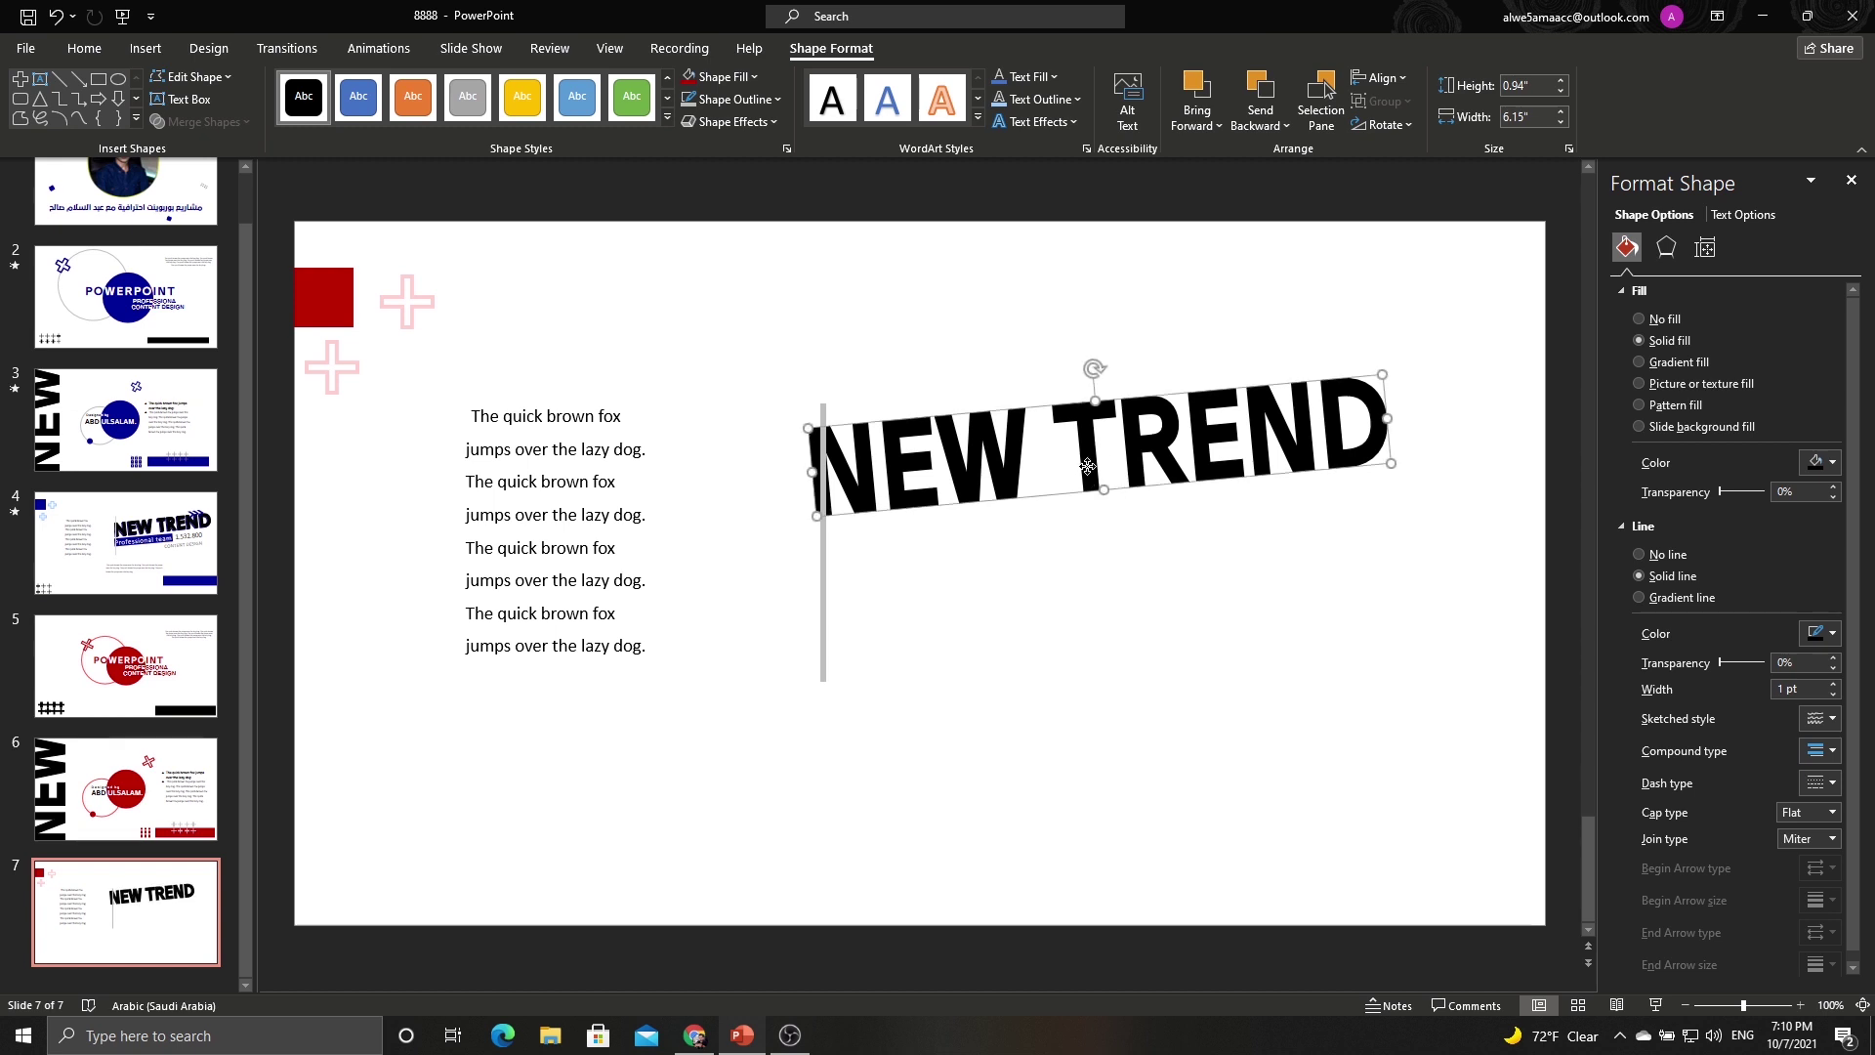
pyautogui.moveTo(1087, 466); pyautogui.dragTo(1088, 478)
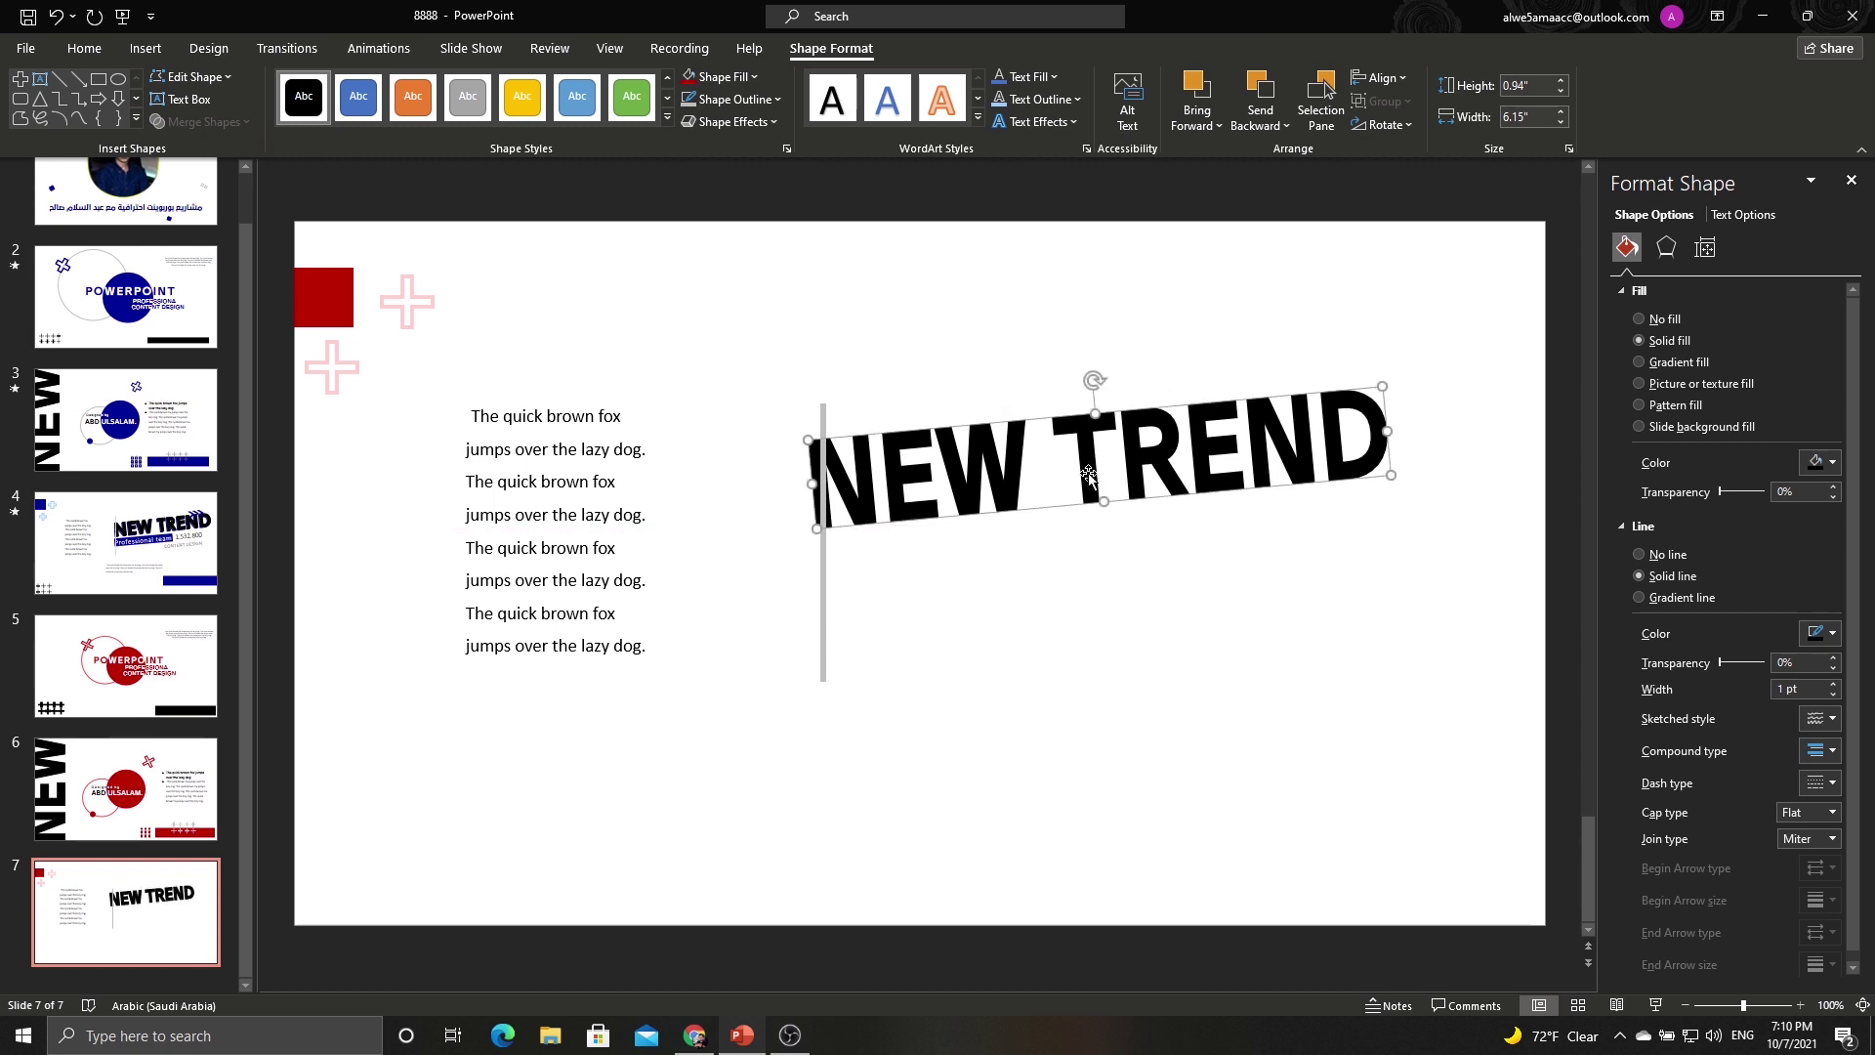
pyautogui.hotkey('ctrl', 'v')
pyautogui.moveTo(1097, 473); pyautogui.dragTo(1082, 459)
# Make the NEW TREND copy unfilled with a dark red outline and send it behind the black original.
pyautogui.click(752, 95)
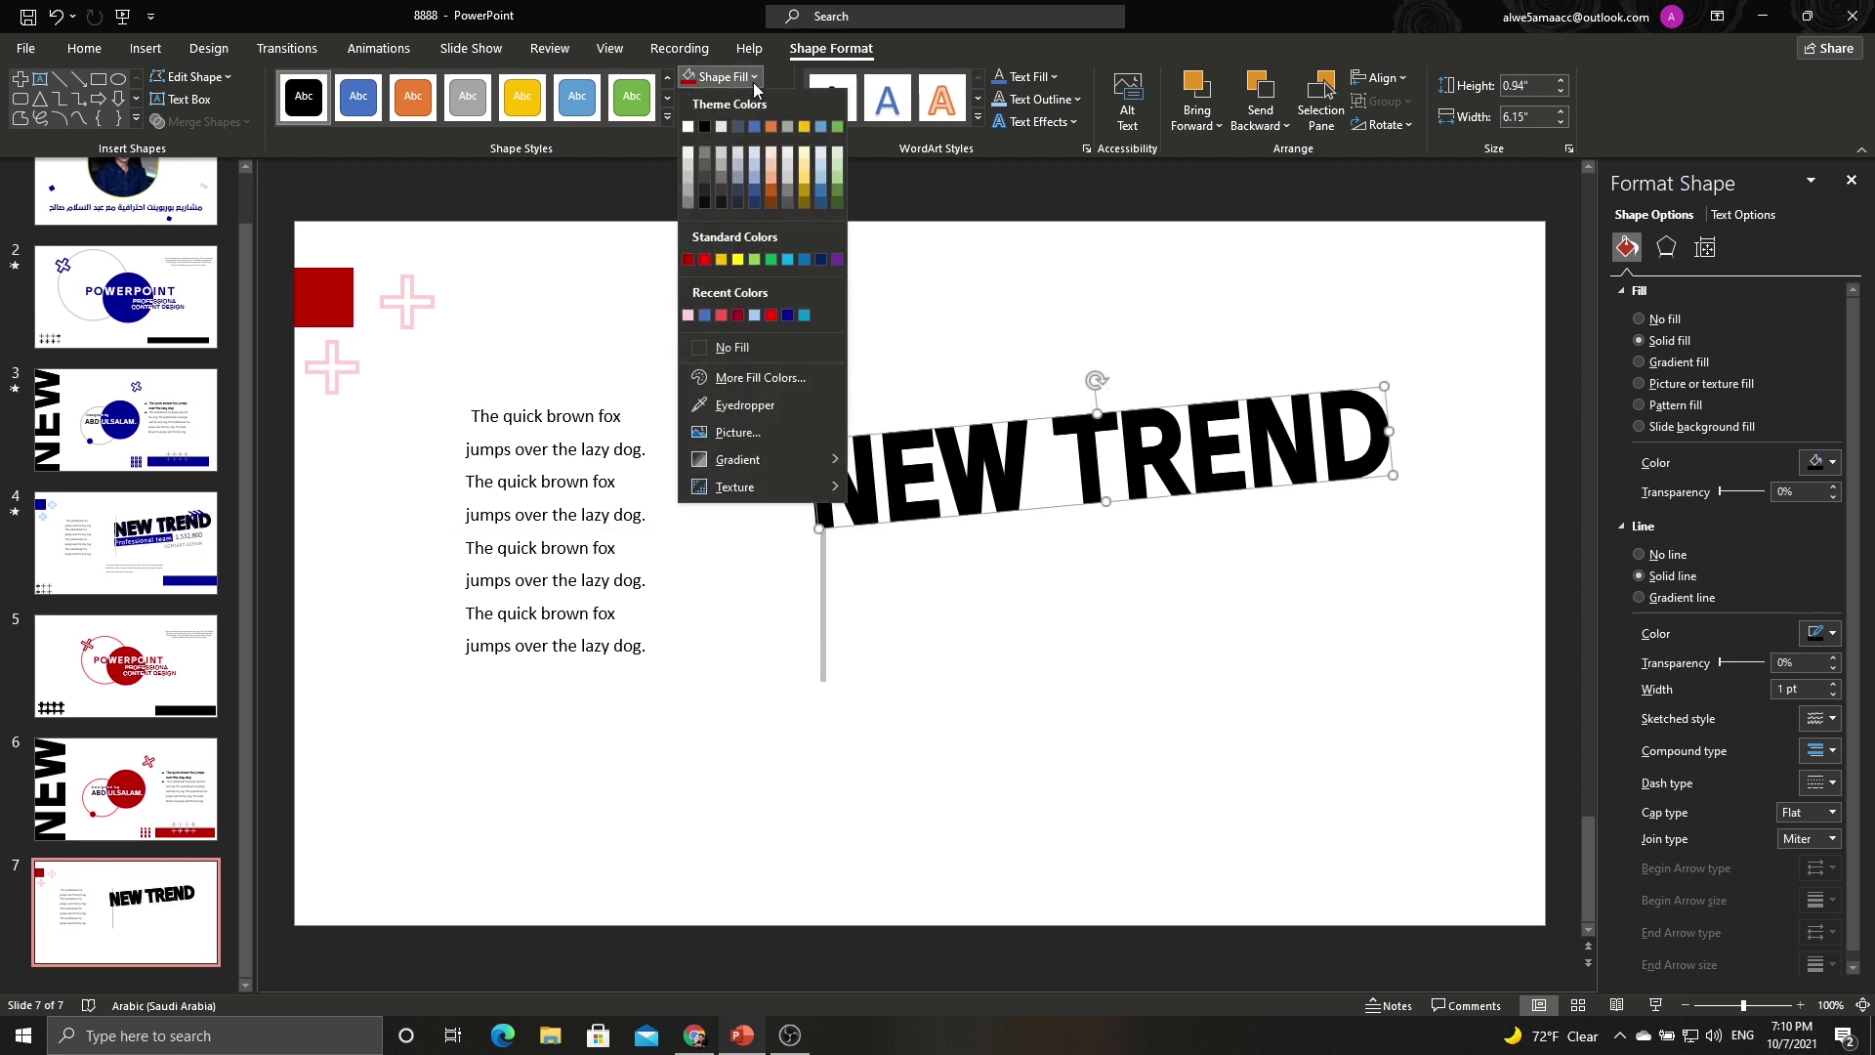
pyautogui.click(688, 349)
pyautogui.click(735, 101)
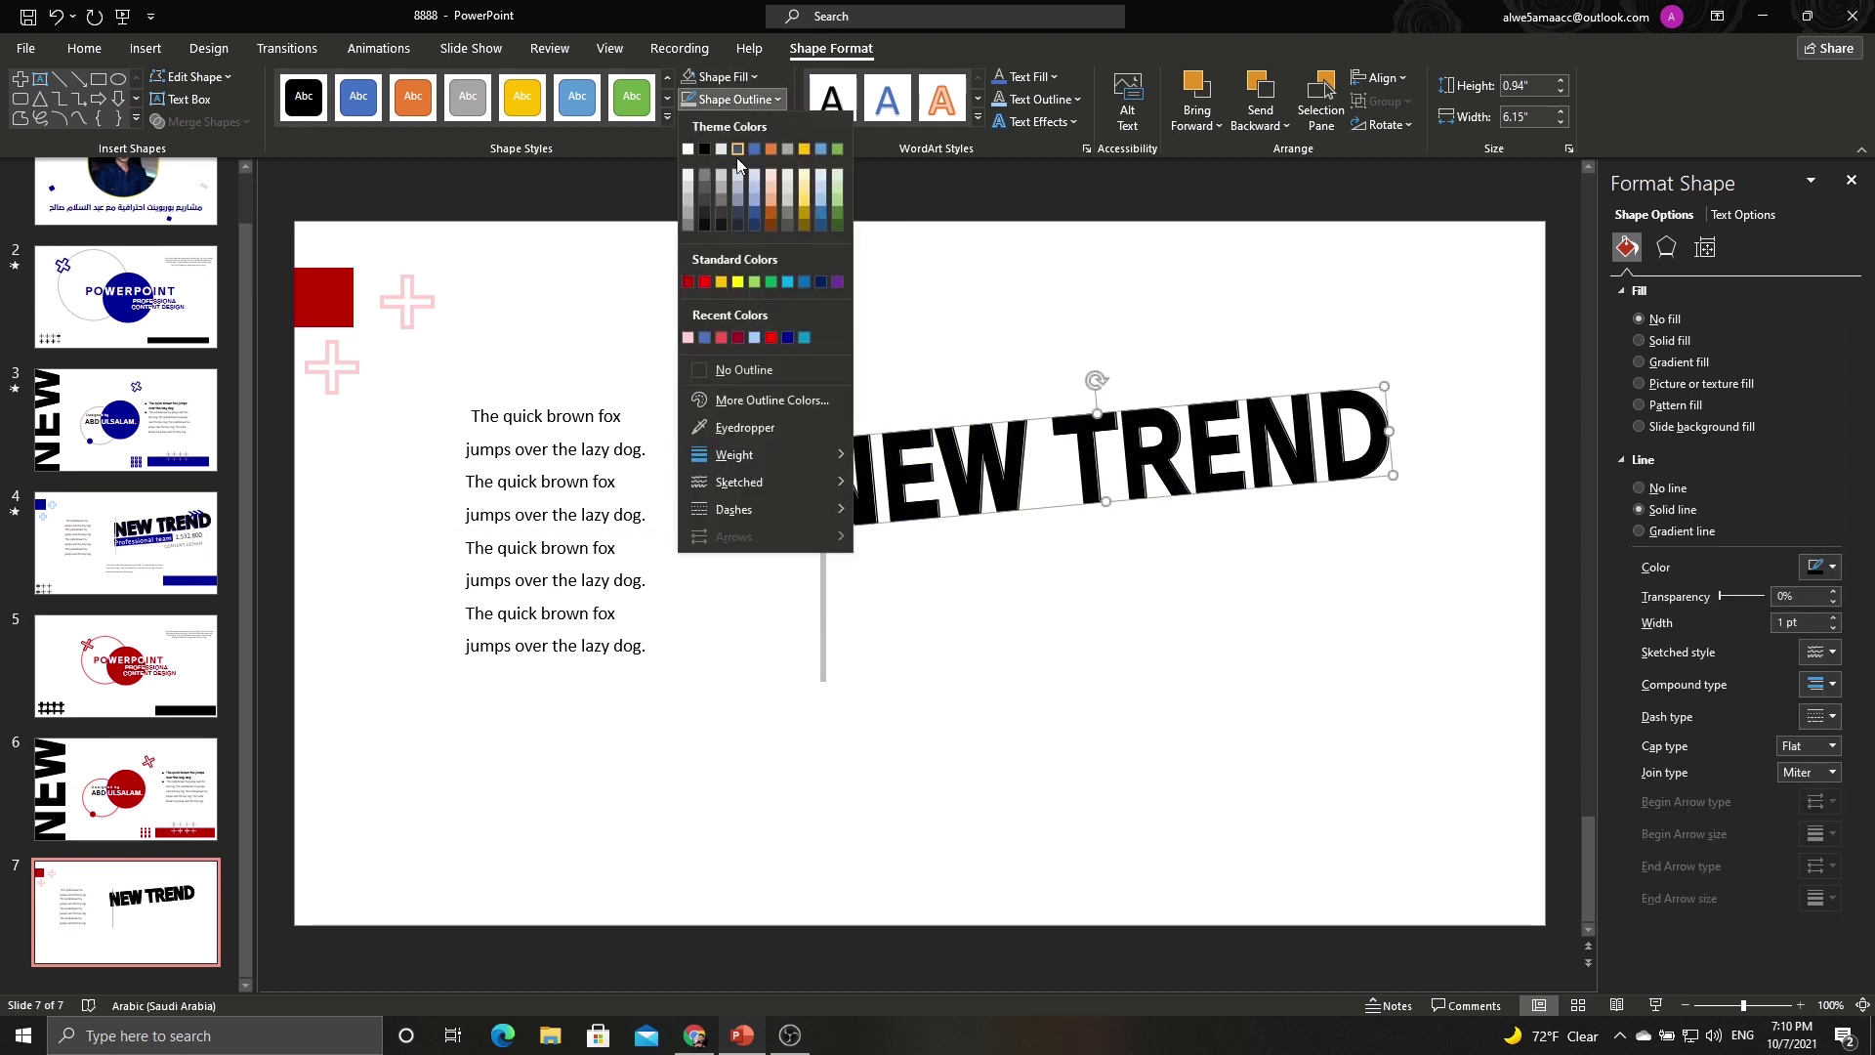
pyautogui.click(687, 289)
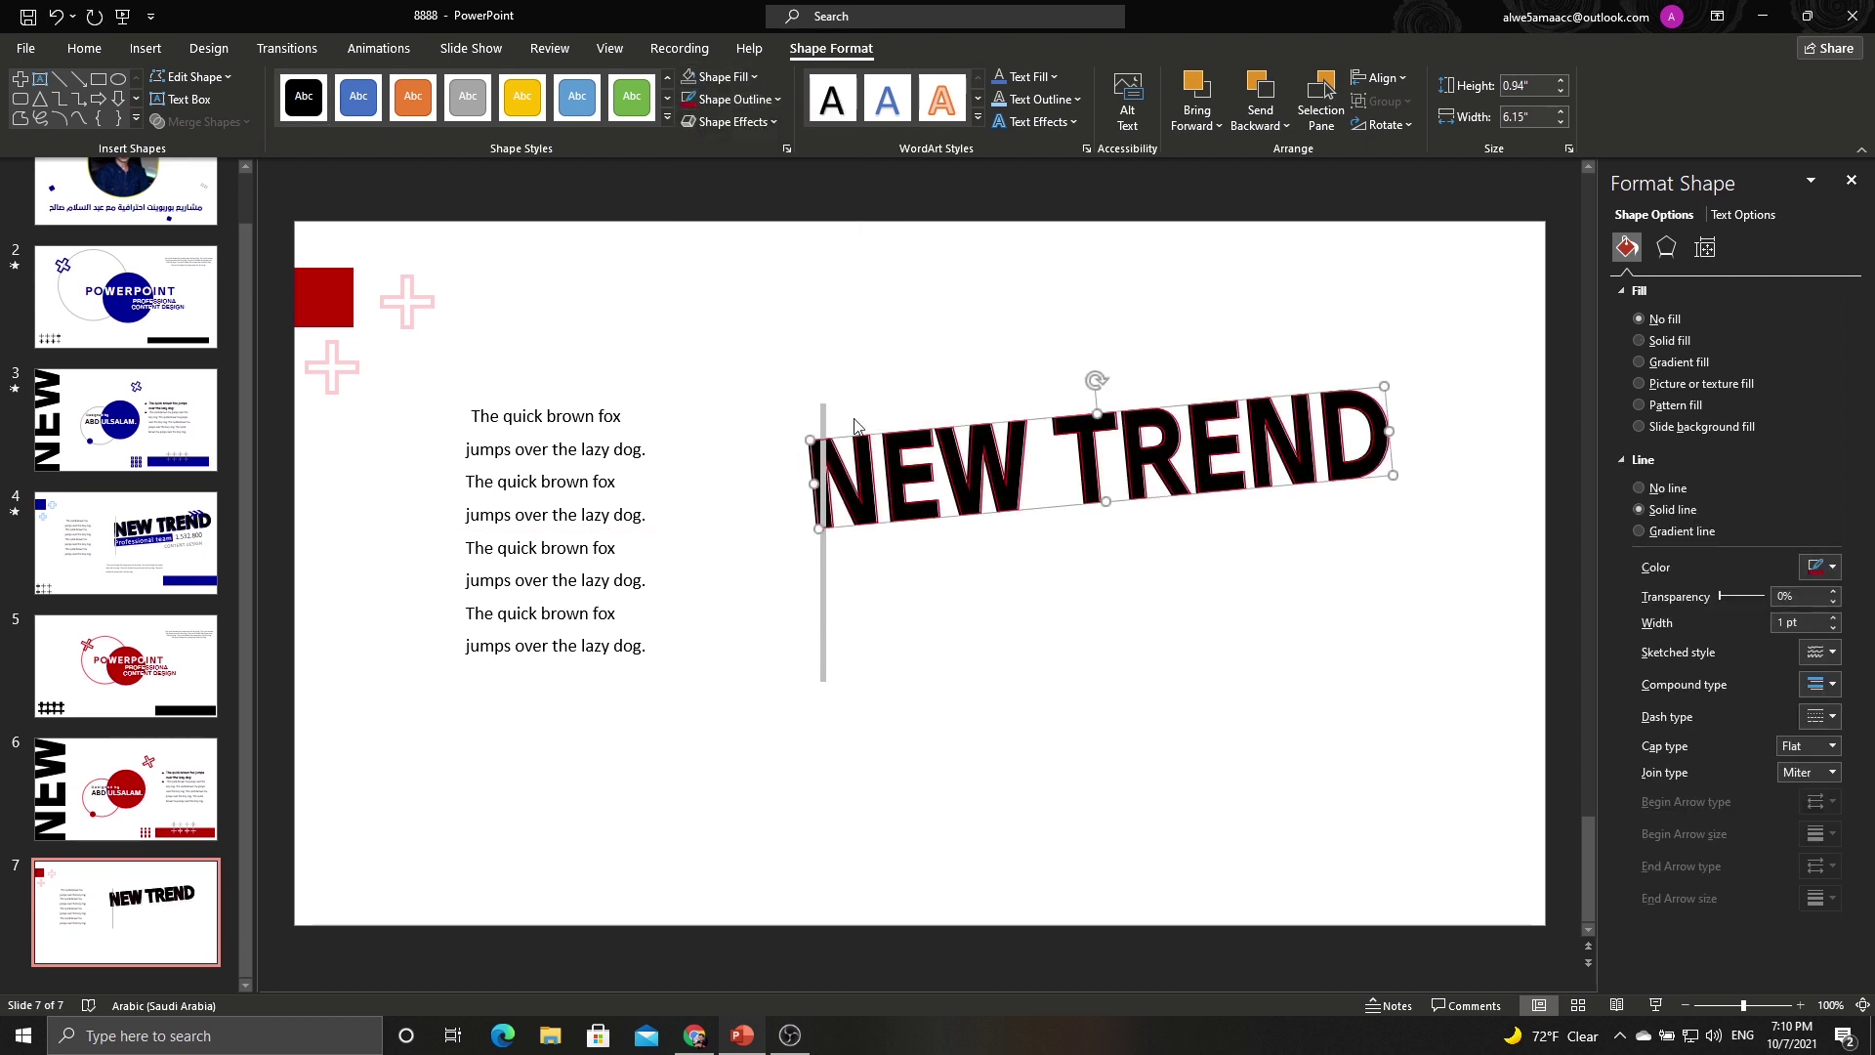
pyautogui.rightClick(904, 485)
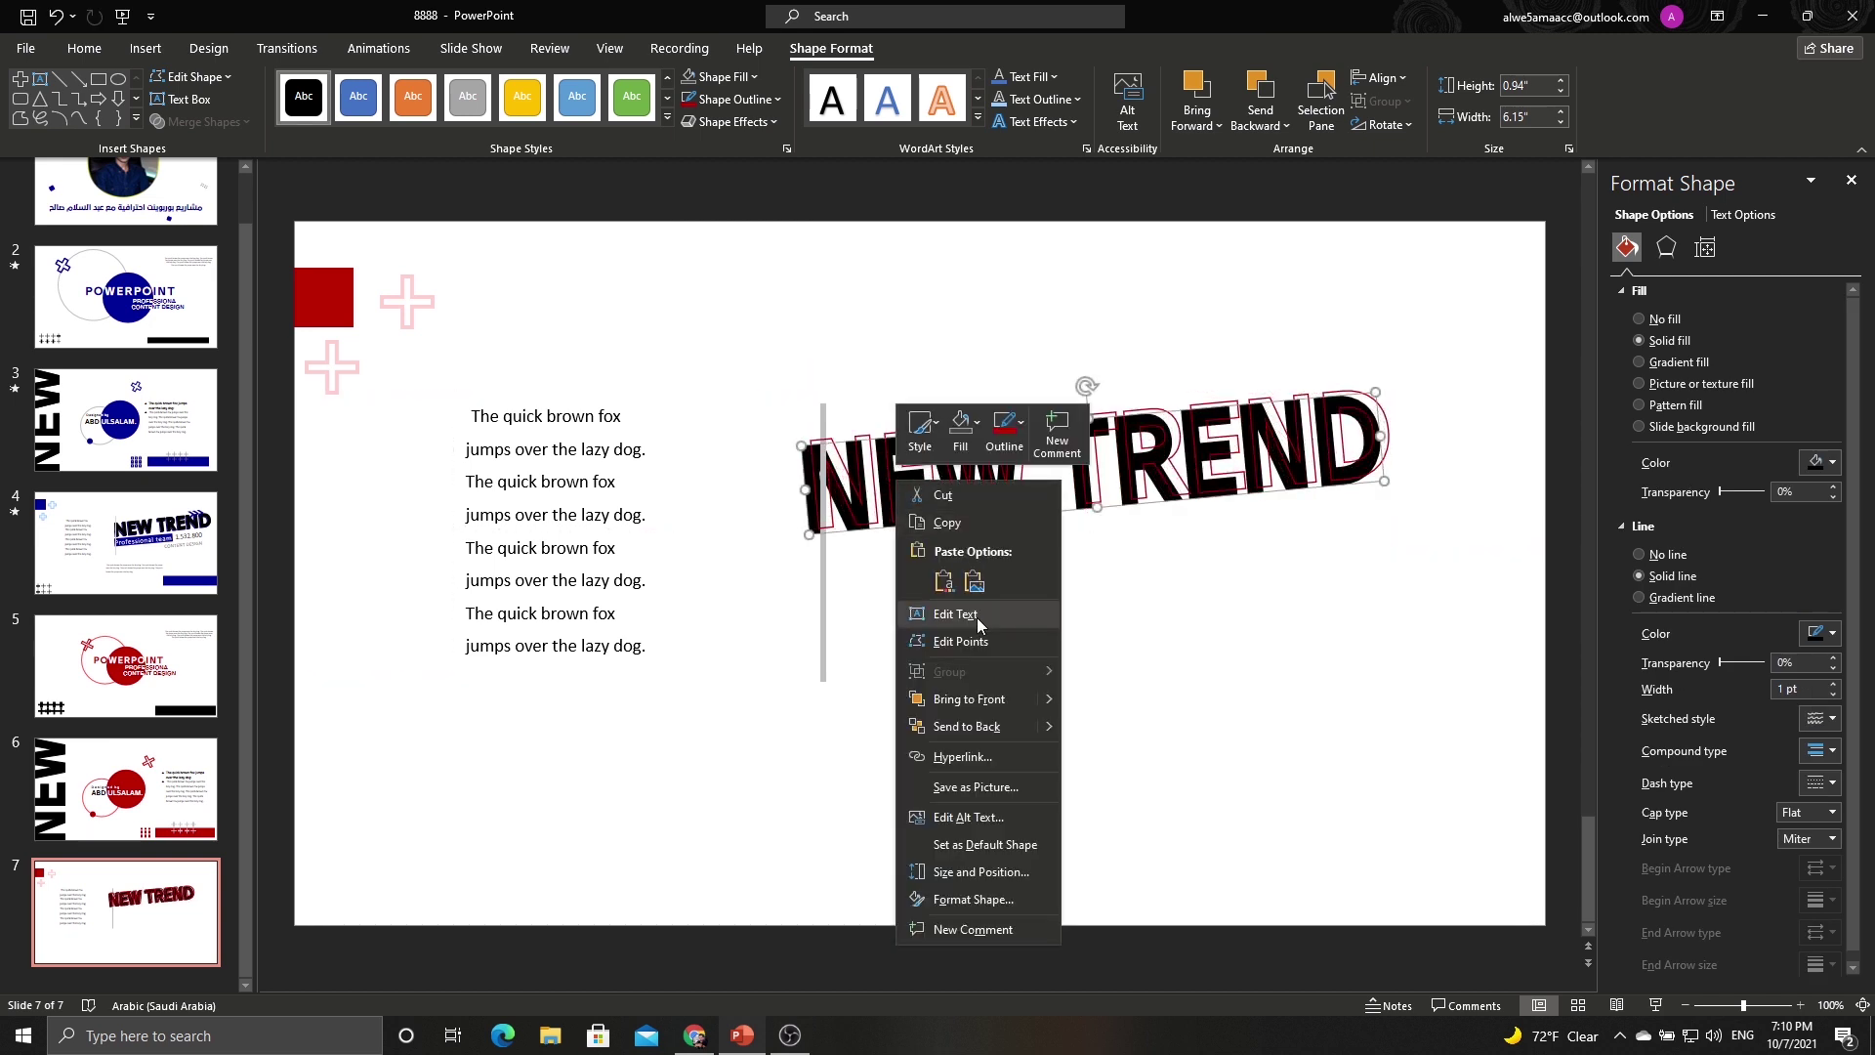
pyautogui.click(963, 715)
pyautogui.rightClick(953, 491)
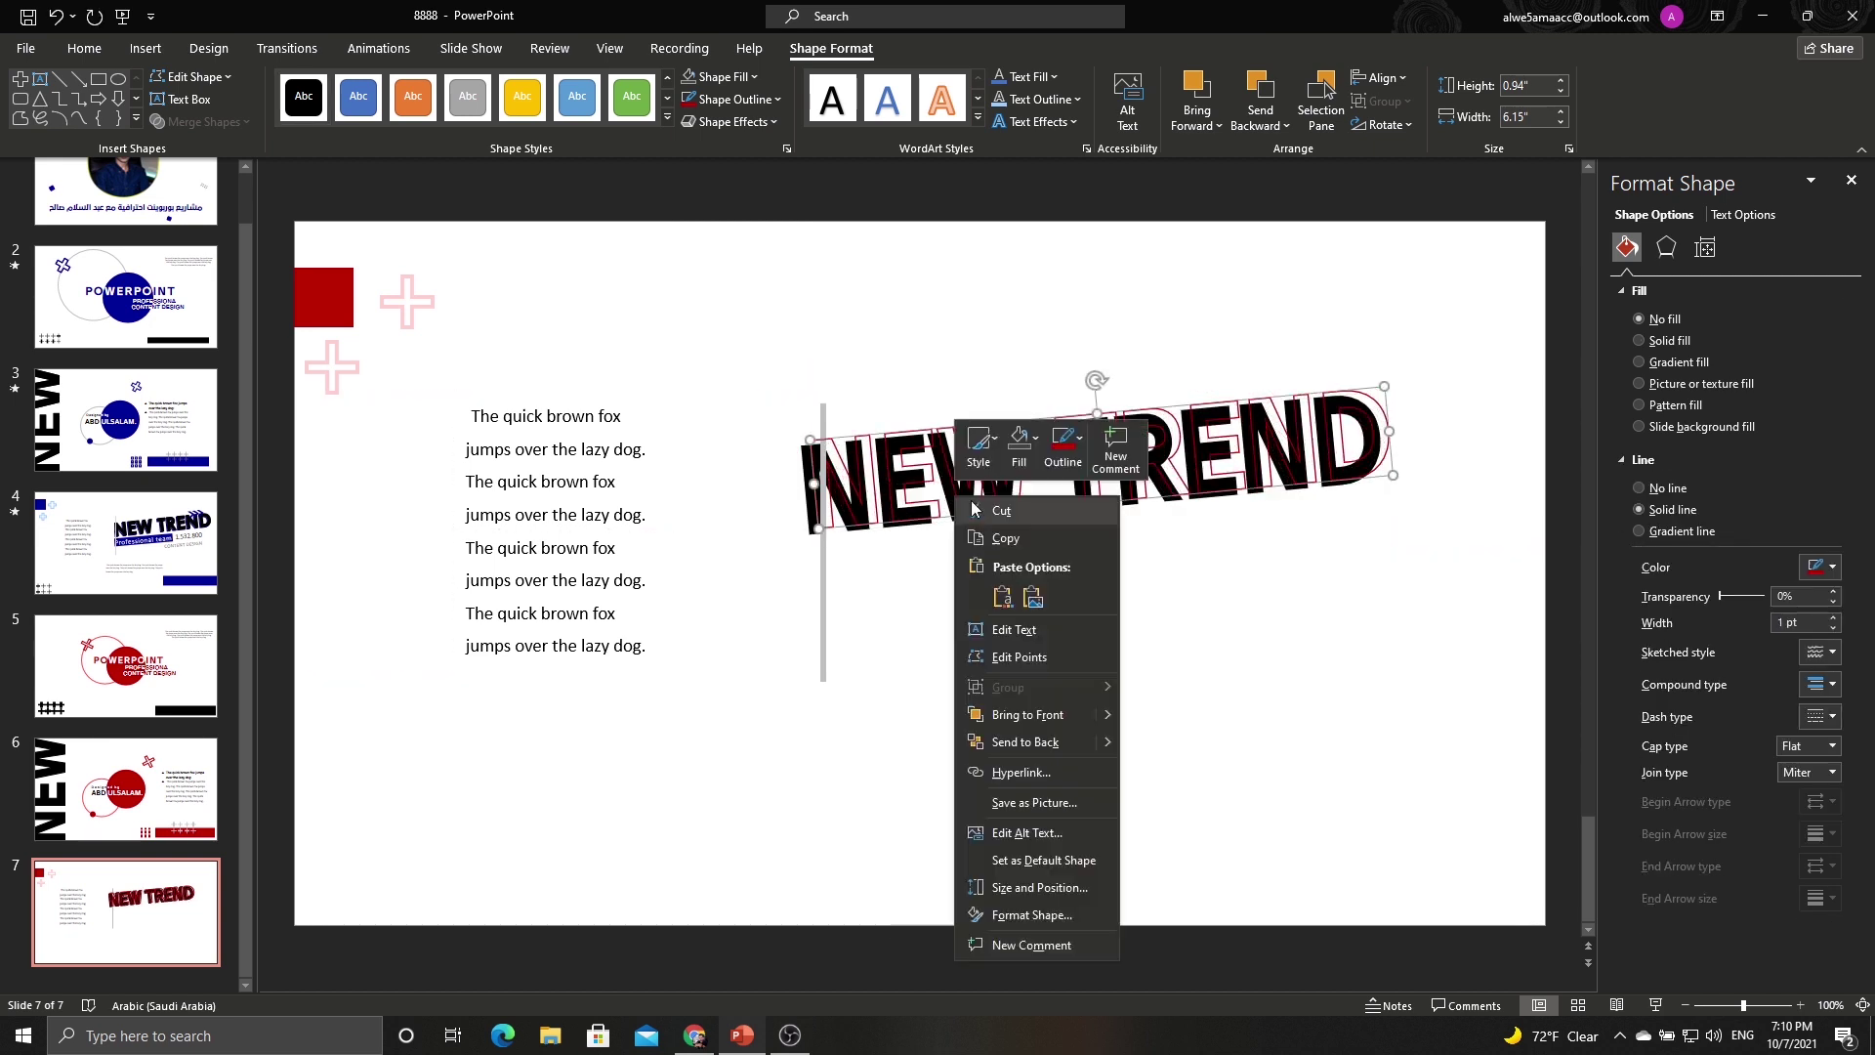
pyautogui.click(988, 718)
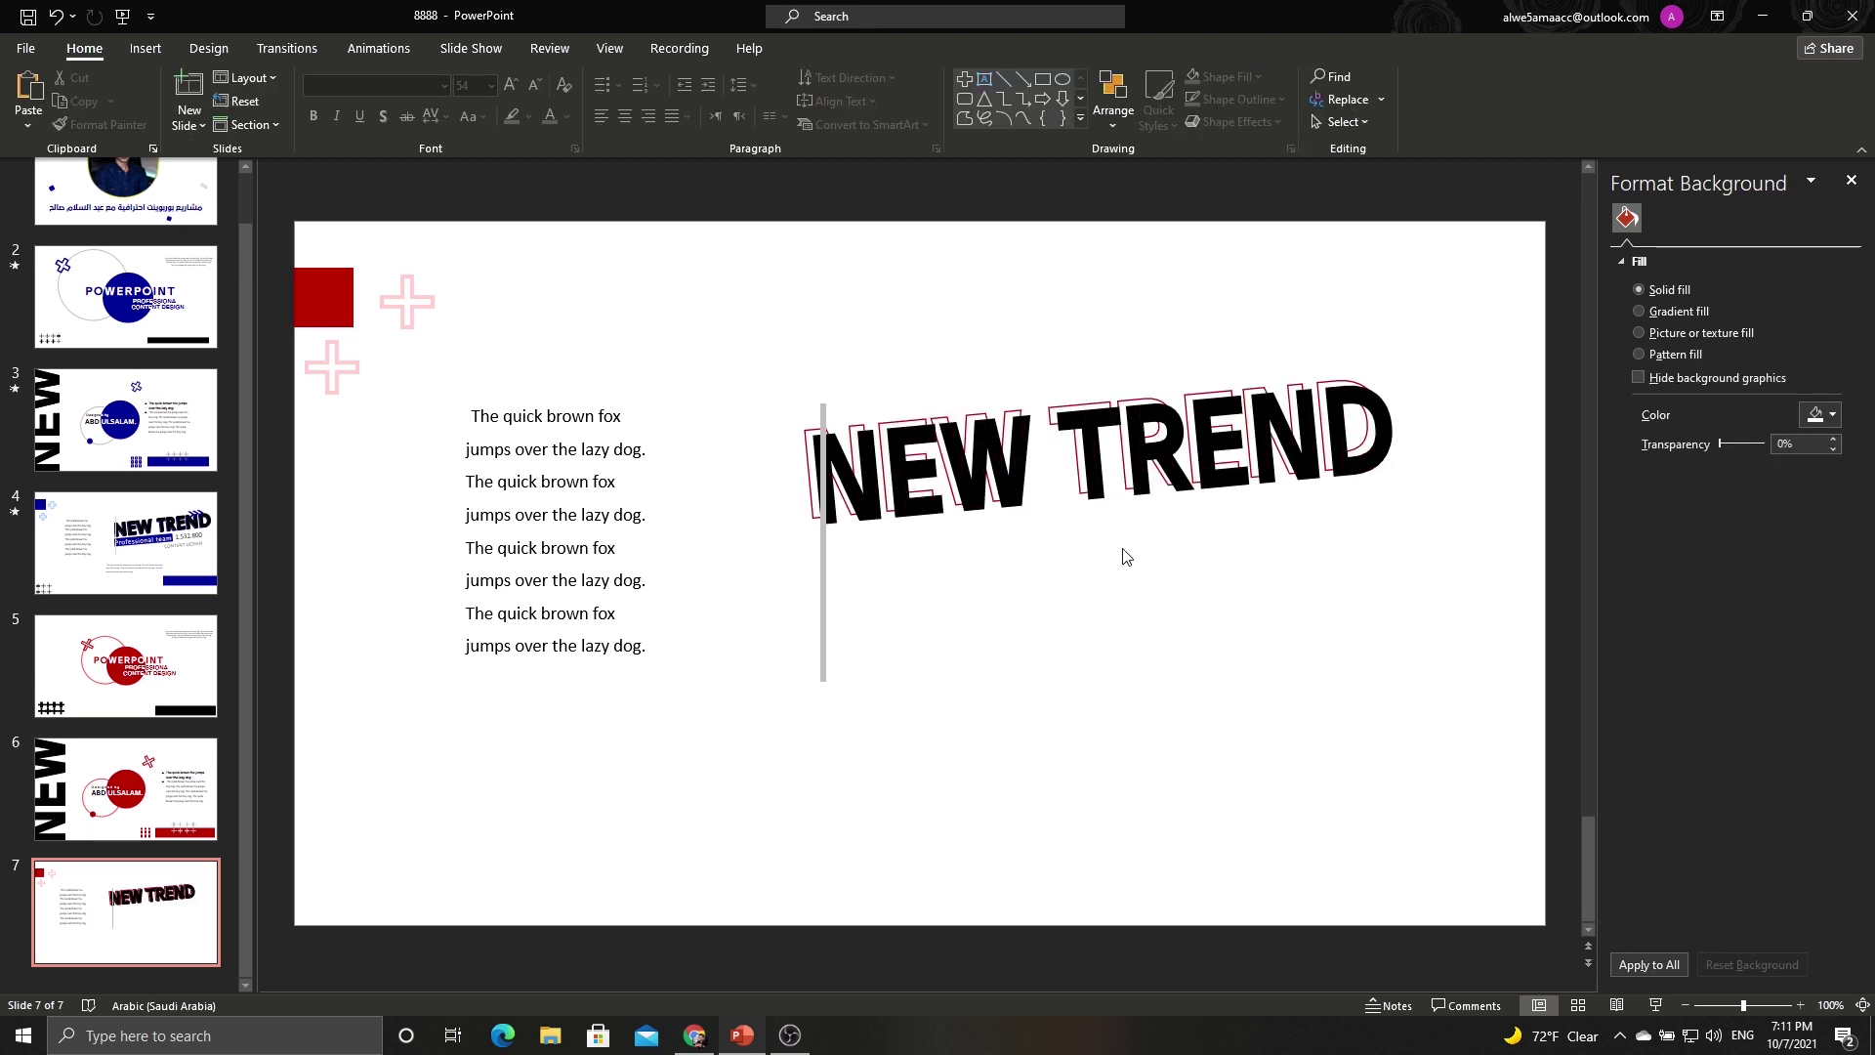
# Paste slide 4's small paragraph onto slide 7, shifted slightly left.
pyautogui.click(163, 570)
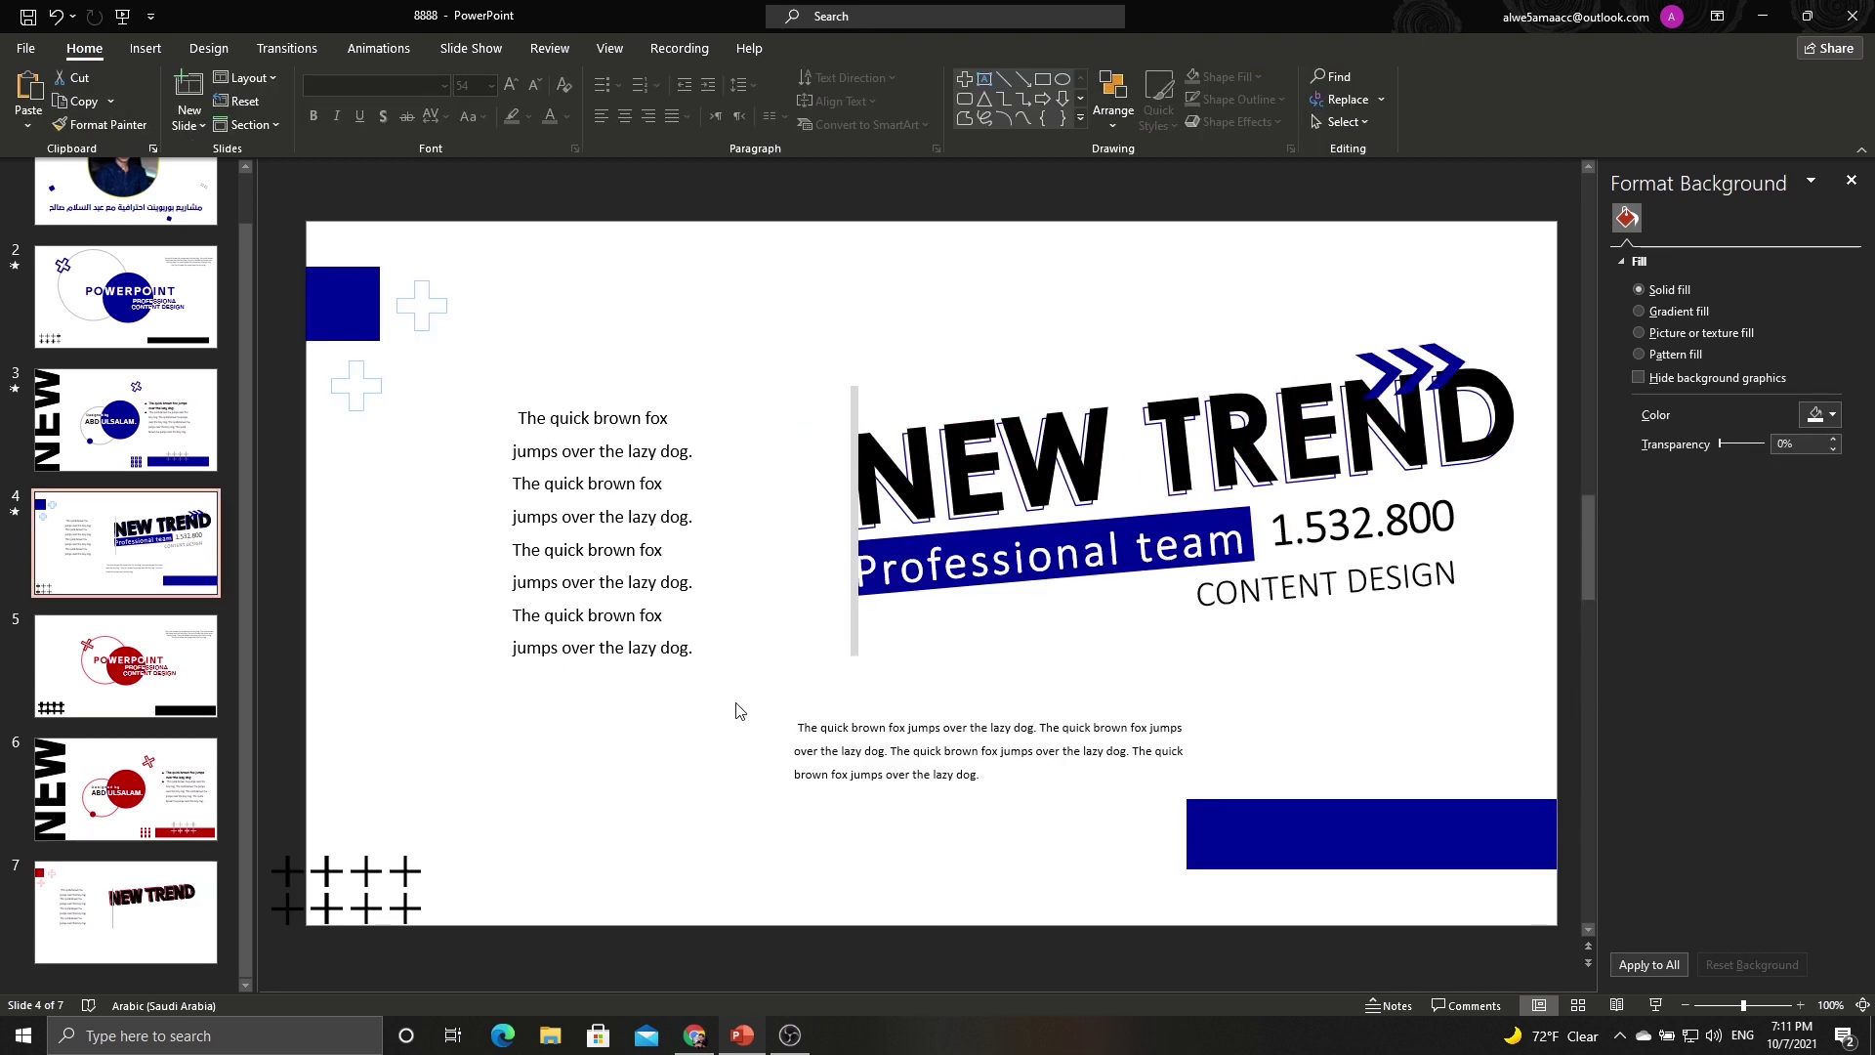
pyautogui.click(852, 710)
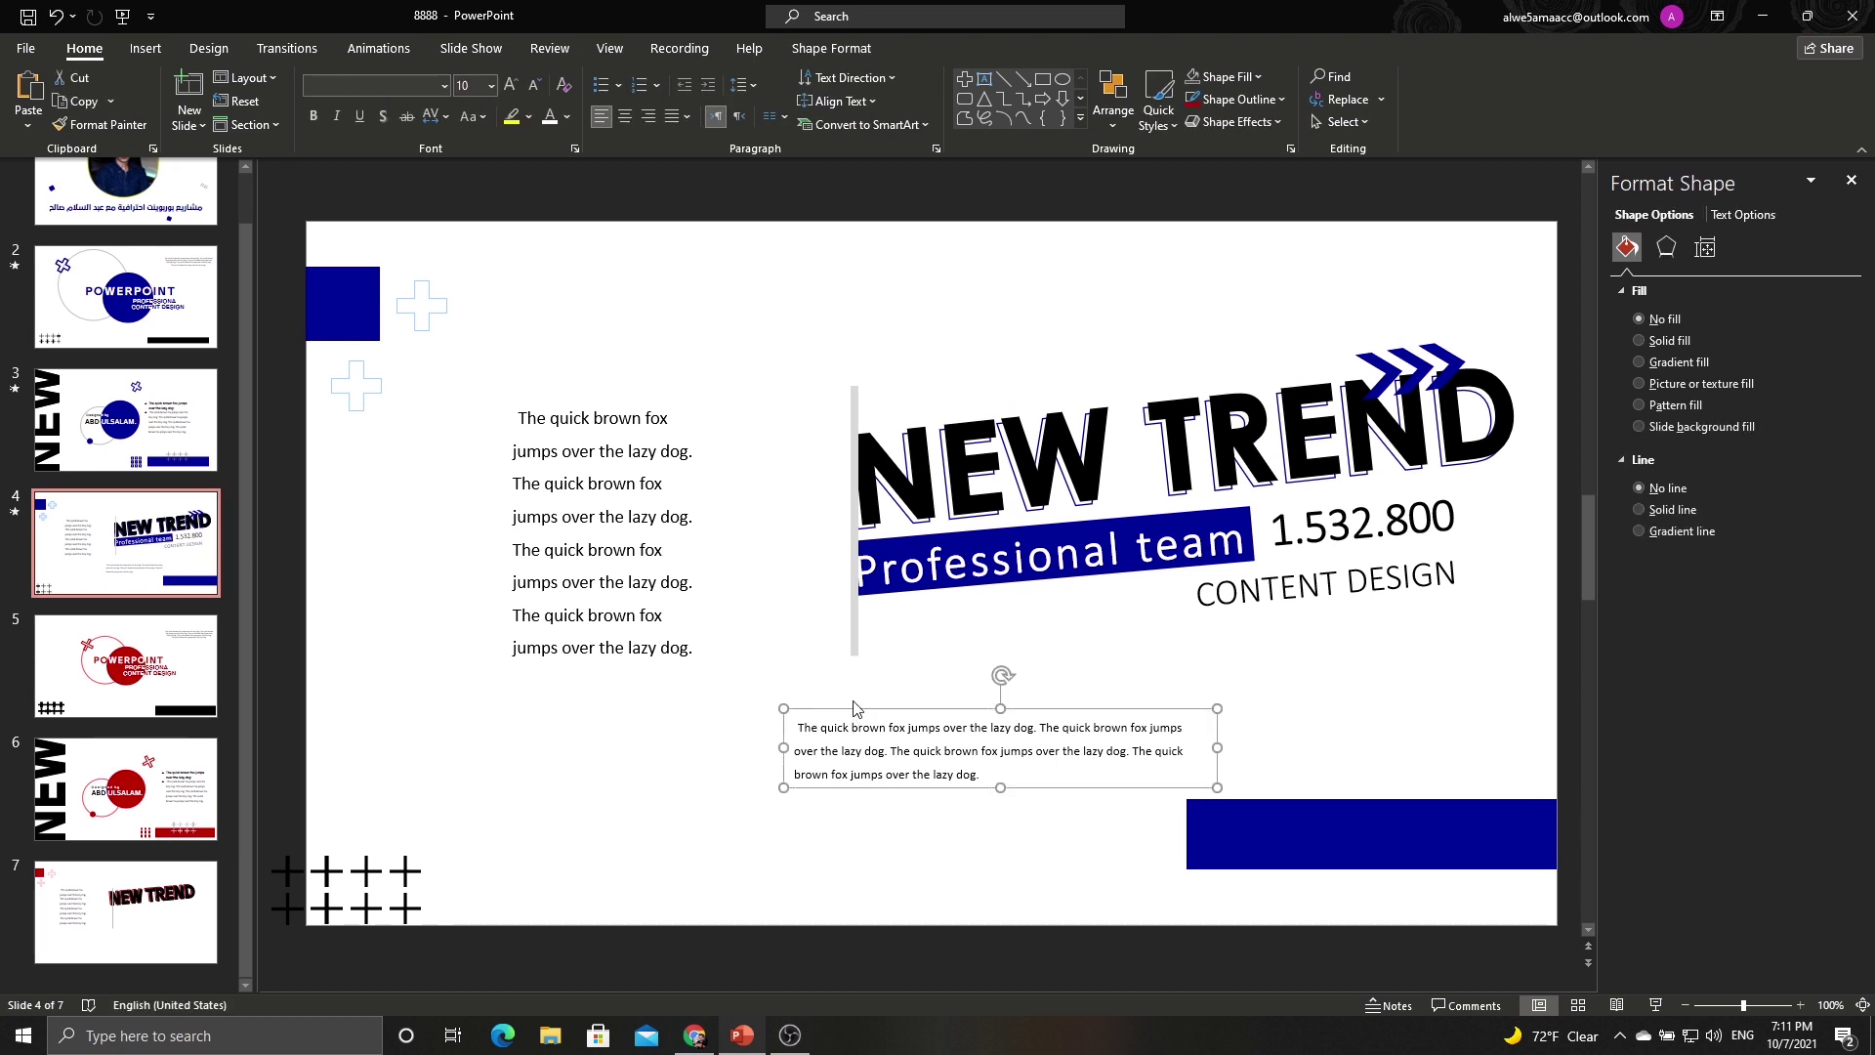
pyautogui.click(107, 872)
pyautogui.hotkey('ctrl', 'v')
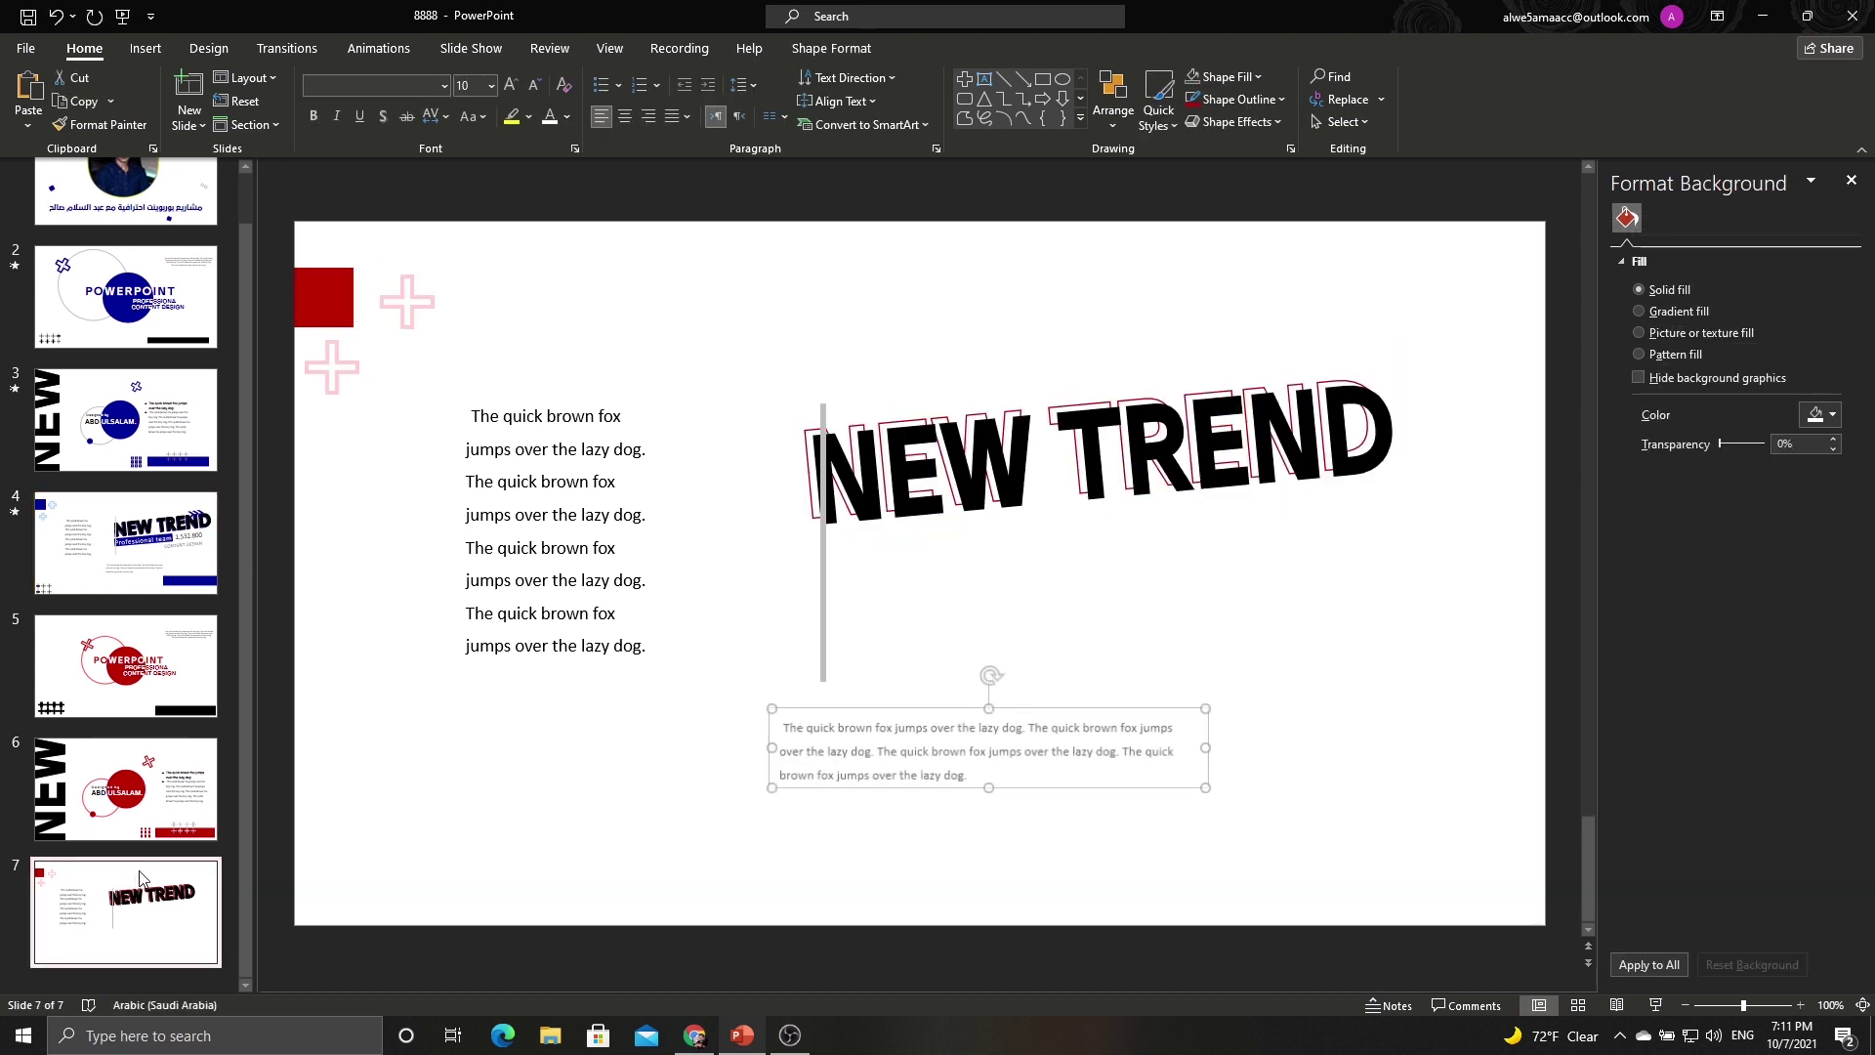
pyautogui.moveTo(841, 710); pyautogui.dragTo(818, 713)
pyautogui.click(595, 736)
# Copy slide 6's red bottom bar onto slide 7 and stretch it further left.
pyautogui.click(125, 789)
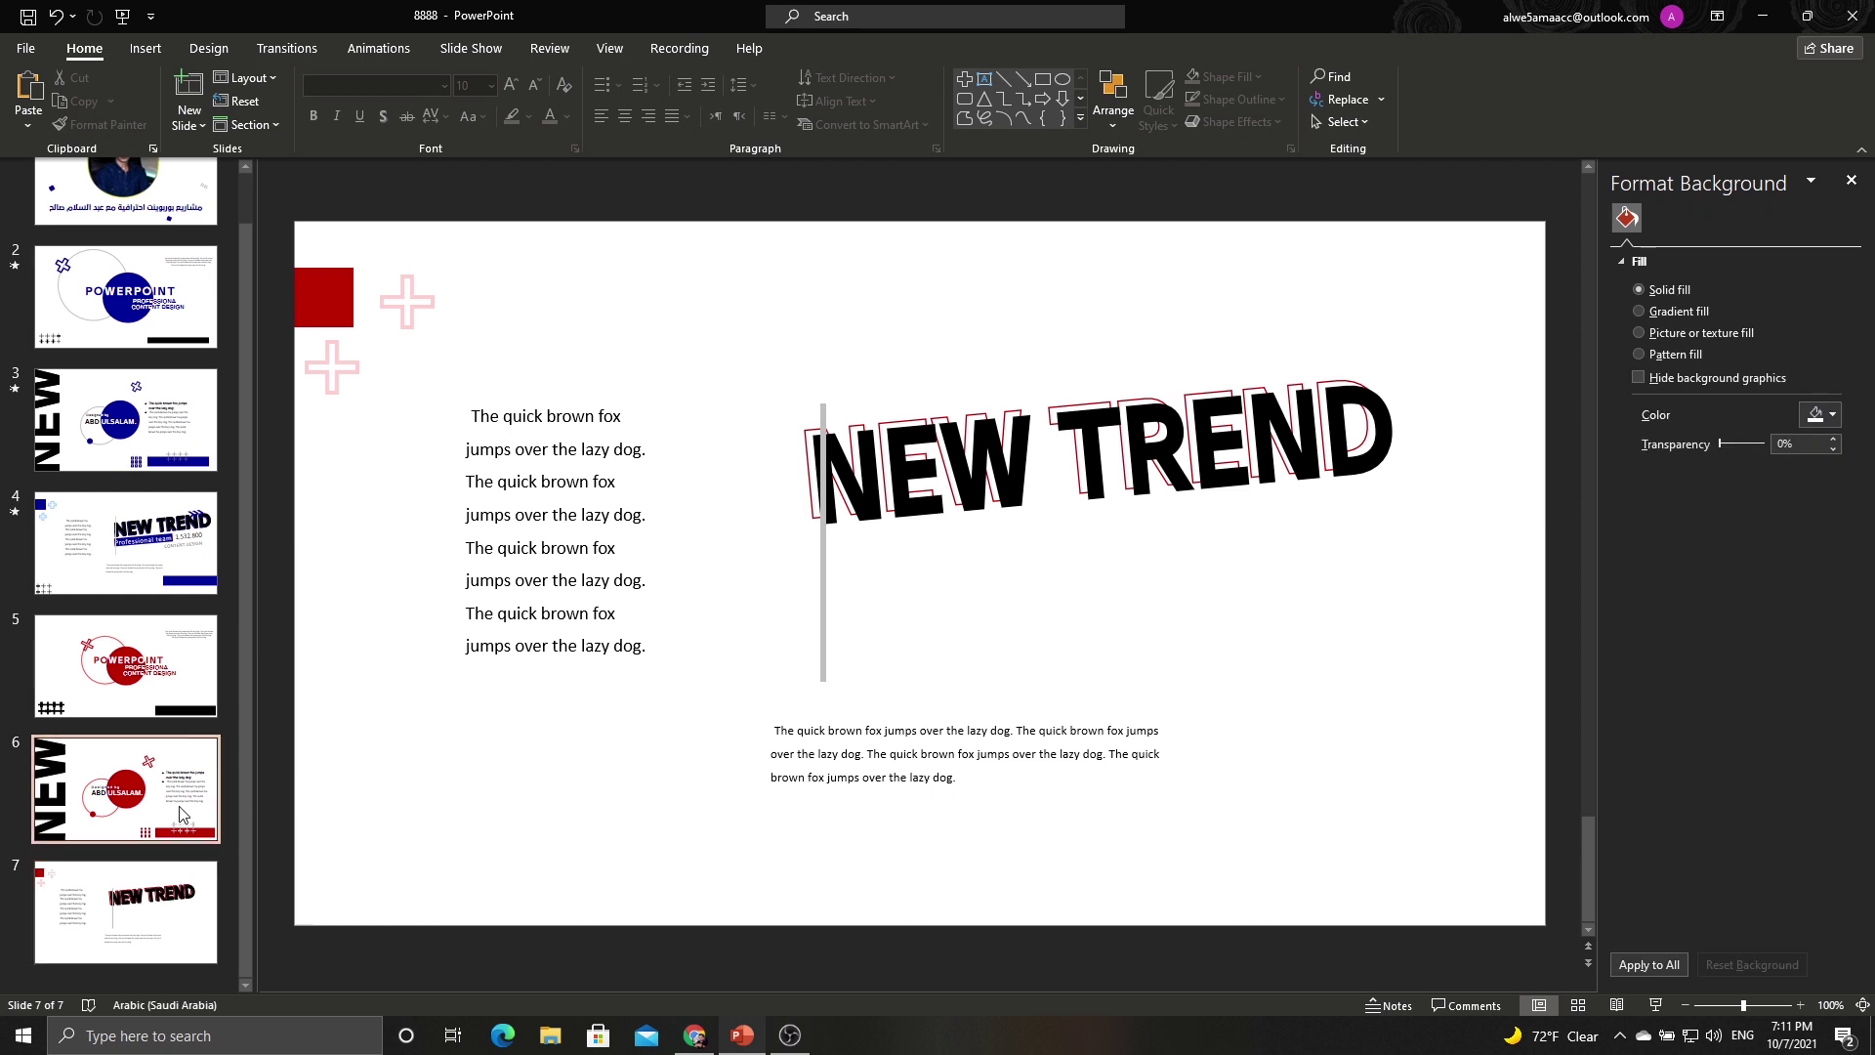
pyautogui.click(1136, 865)
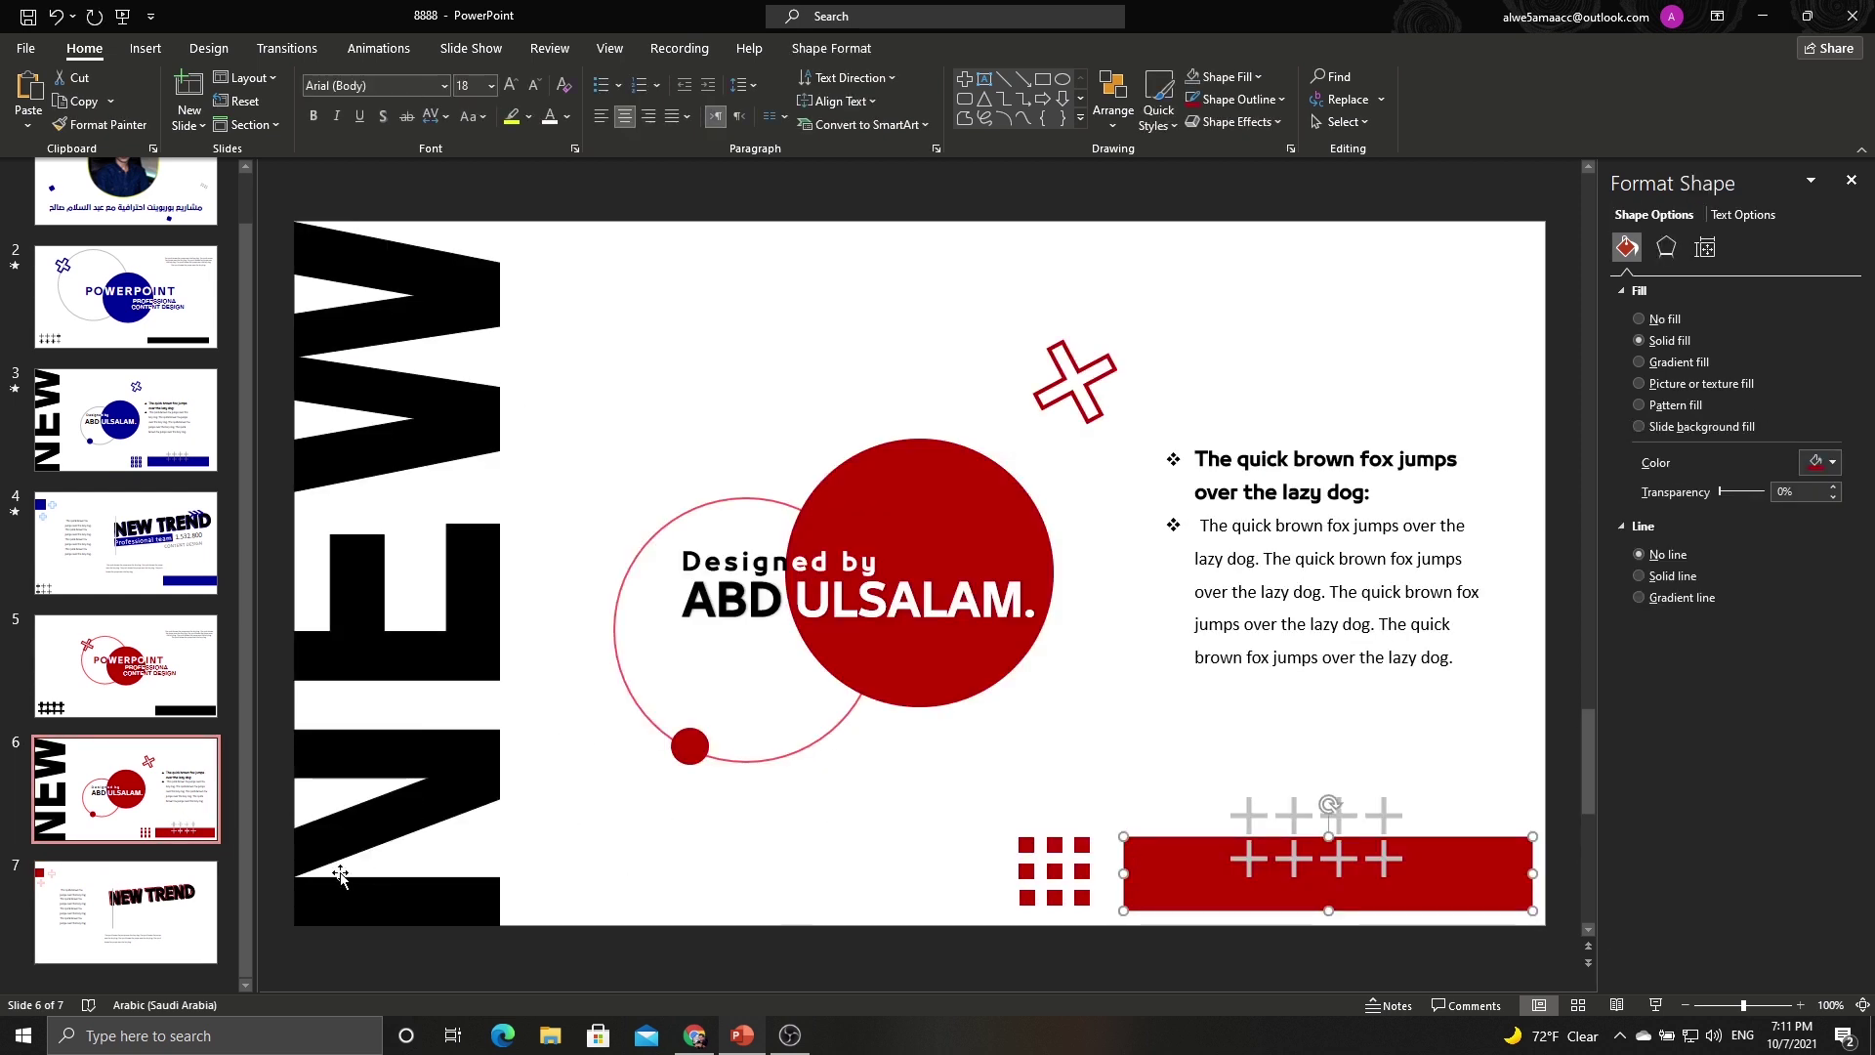
pyautogui.hotkey('ctrl', 'c')
pyautogui.click(127, 913)
pyautogui.hotkey('ctrl', 'v')
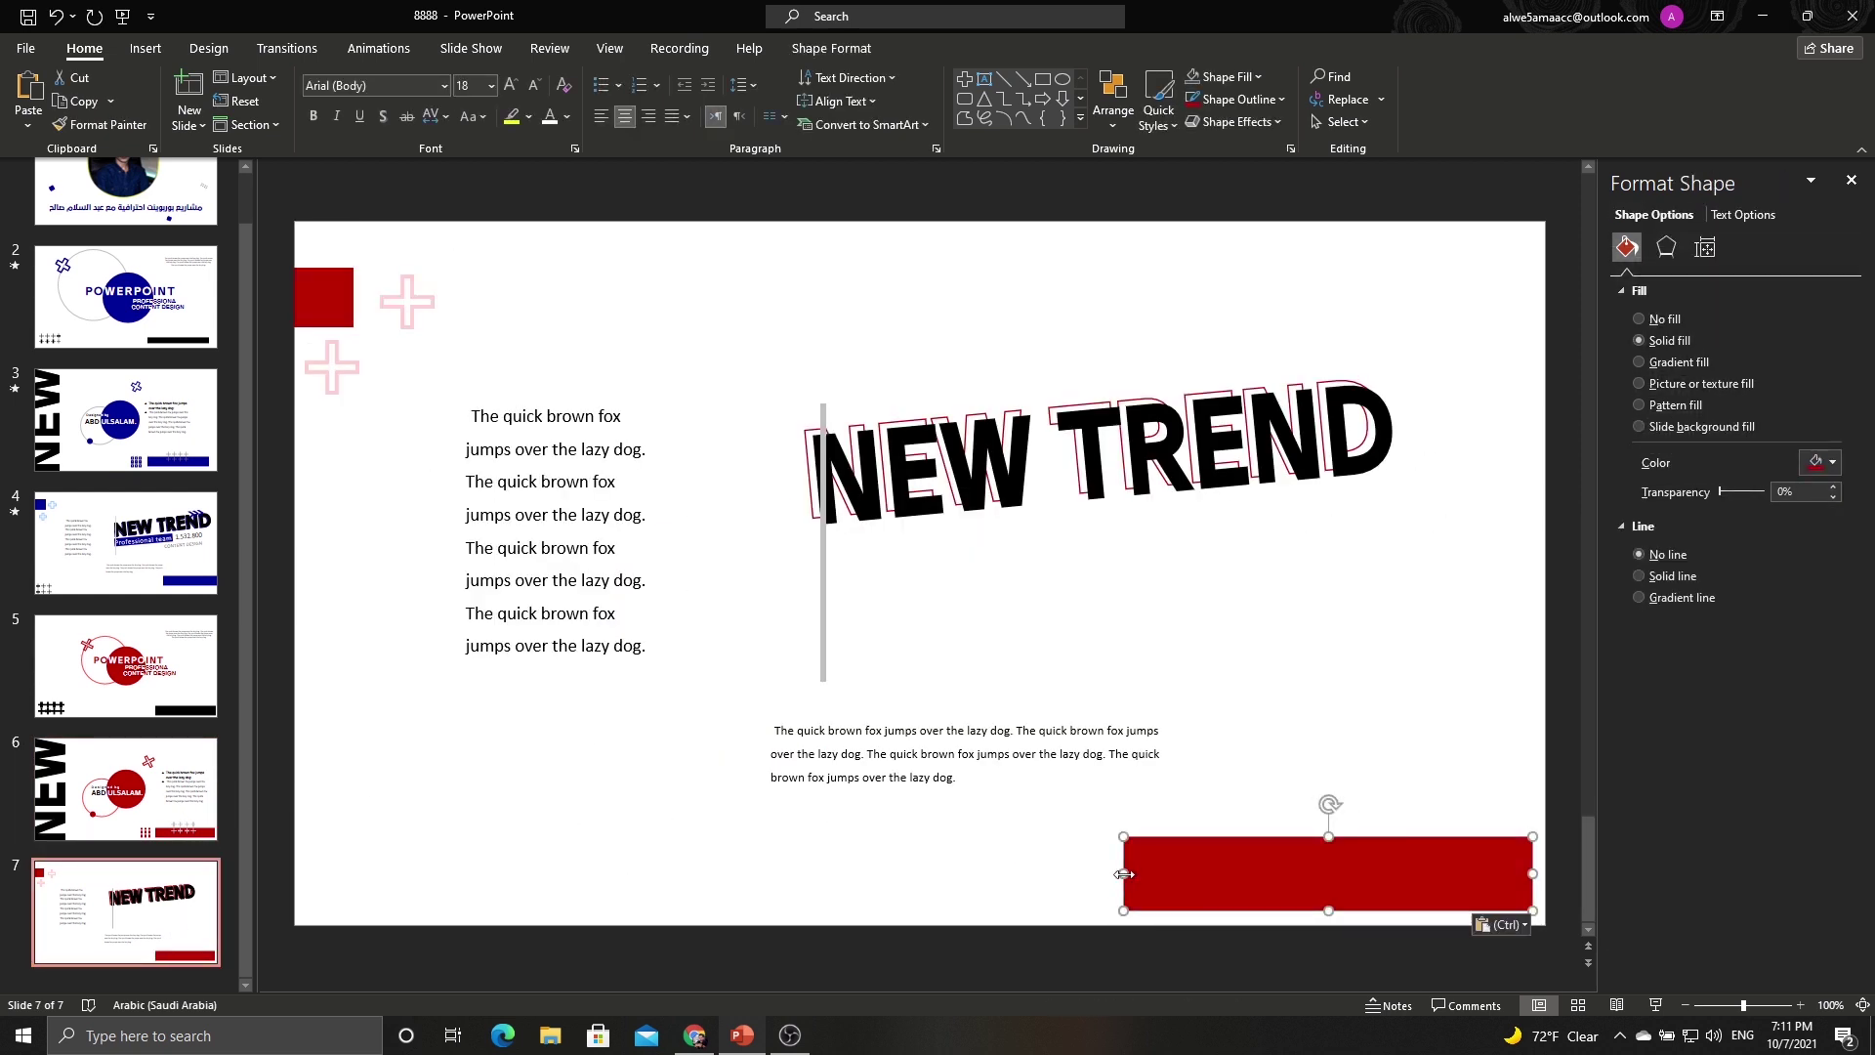
pyautogui.moveTo(1123, 874); pyautogui.dragTo(972, 883)
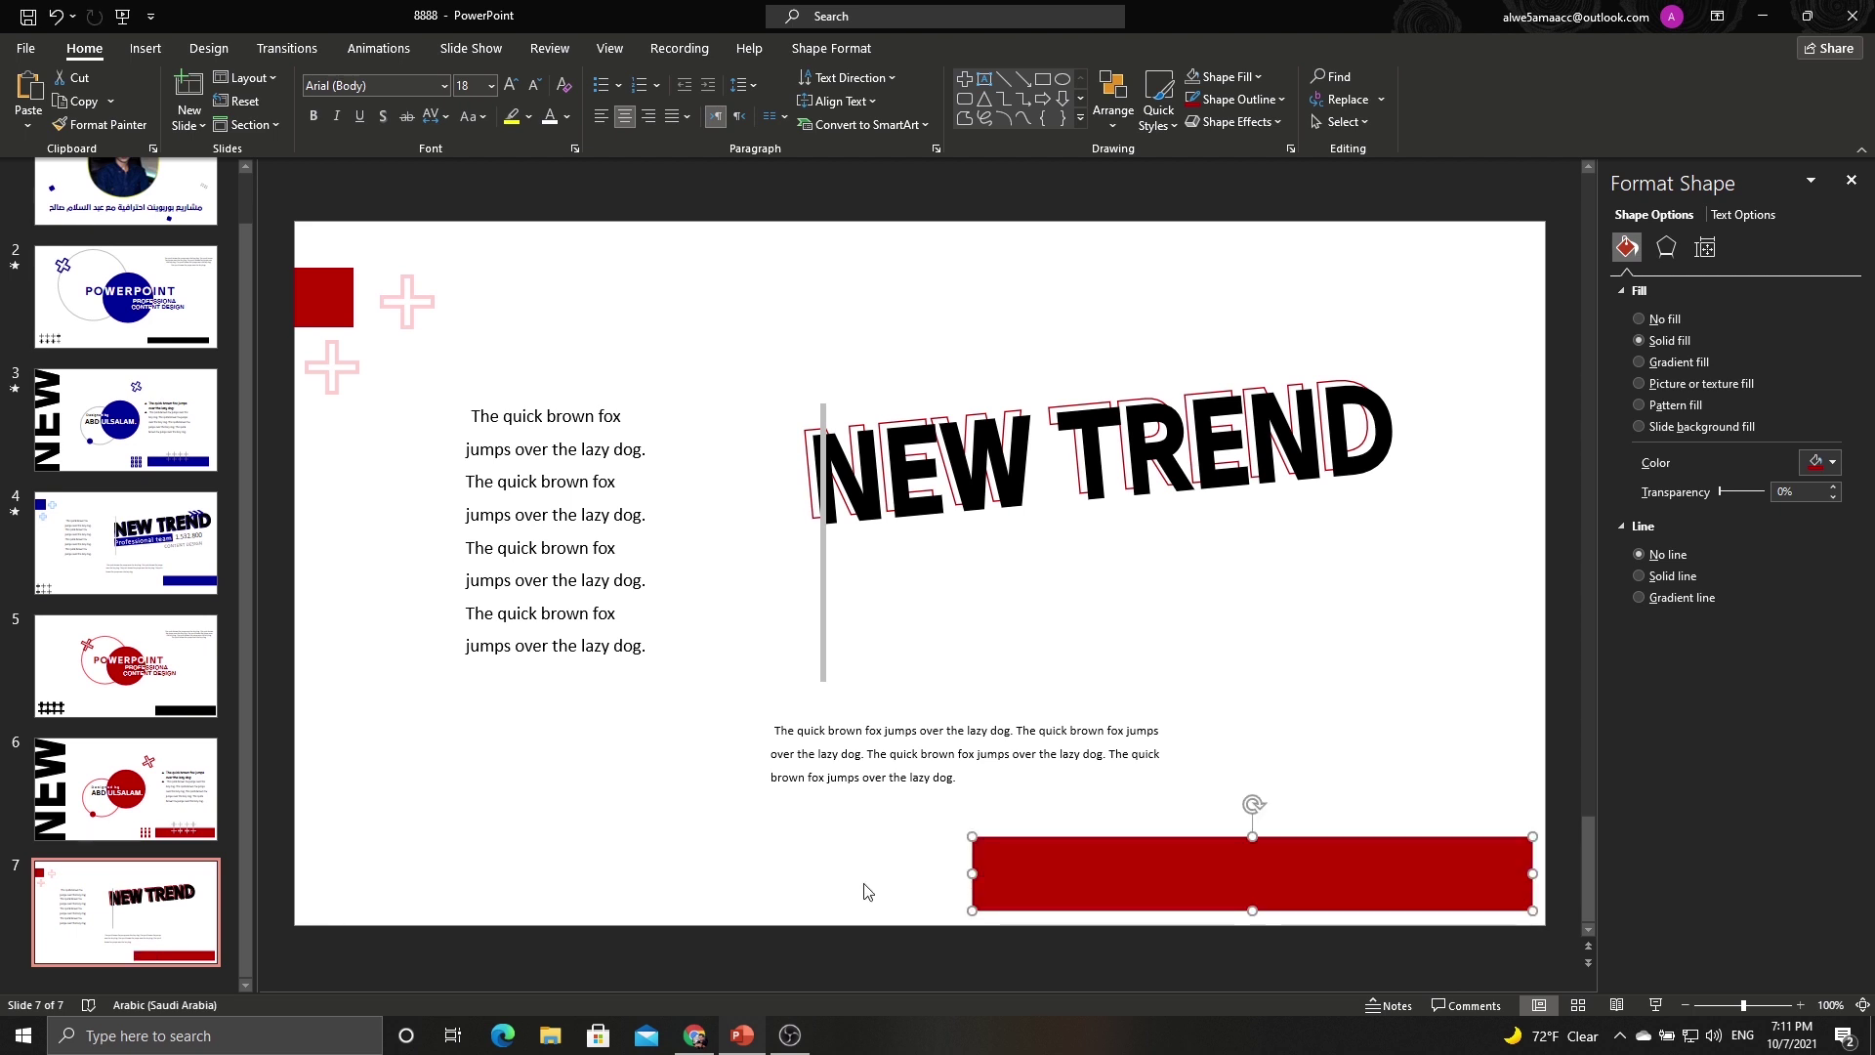
pyautogui.click(410, 794)
# Copy slide 5's black ++++ cross pattern into slide 7's bottom-left corner.
pyautogui.click(127, 664)
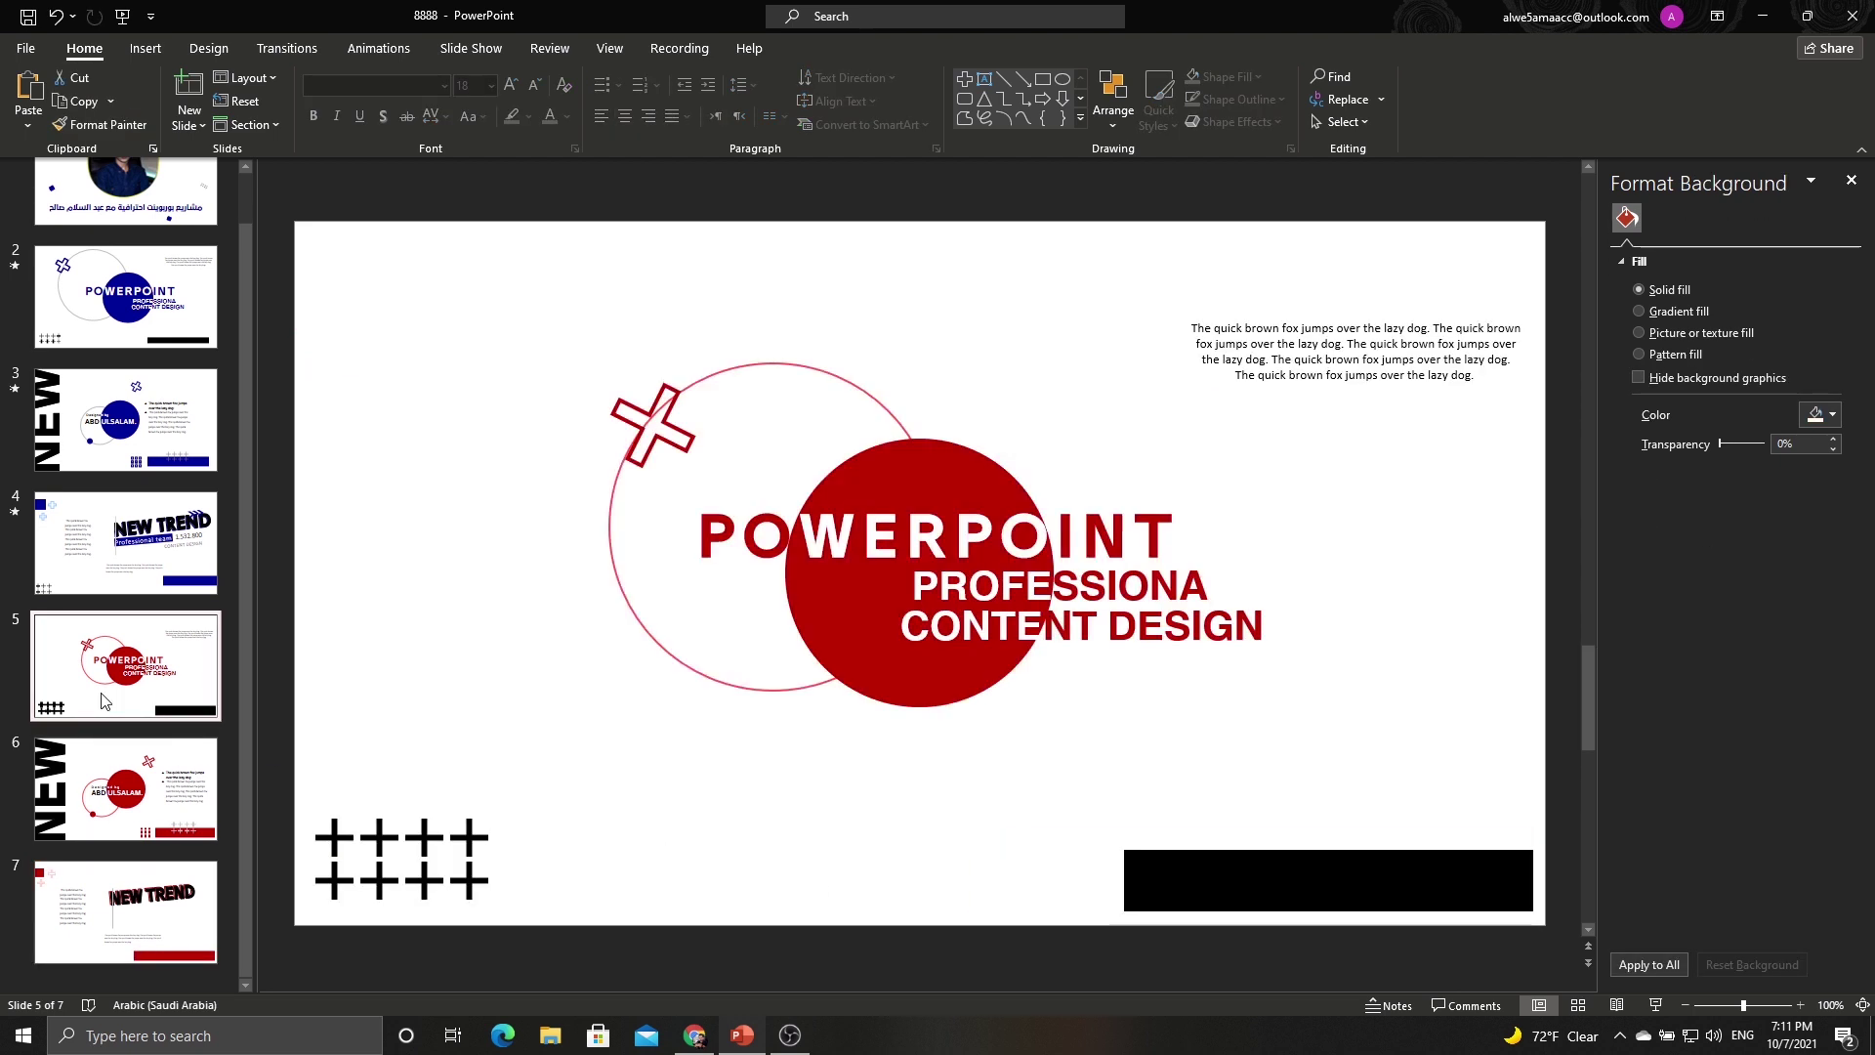
pyautogui.click(395, 823)
pyautogui.hotkey('ctrl', 'c')
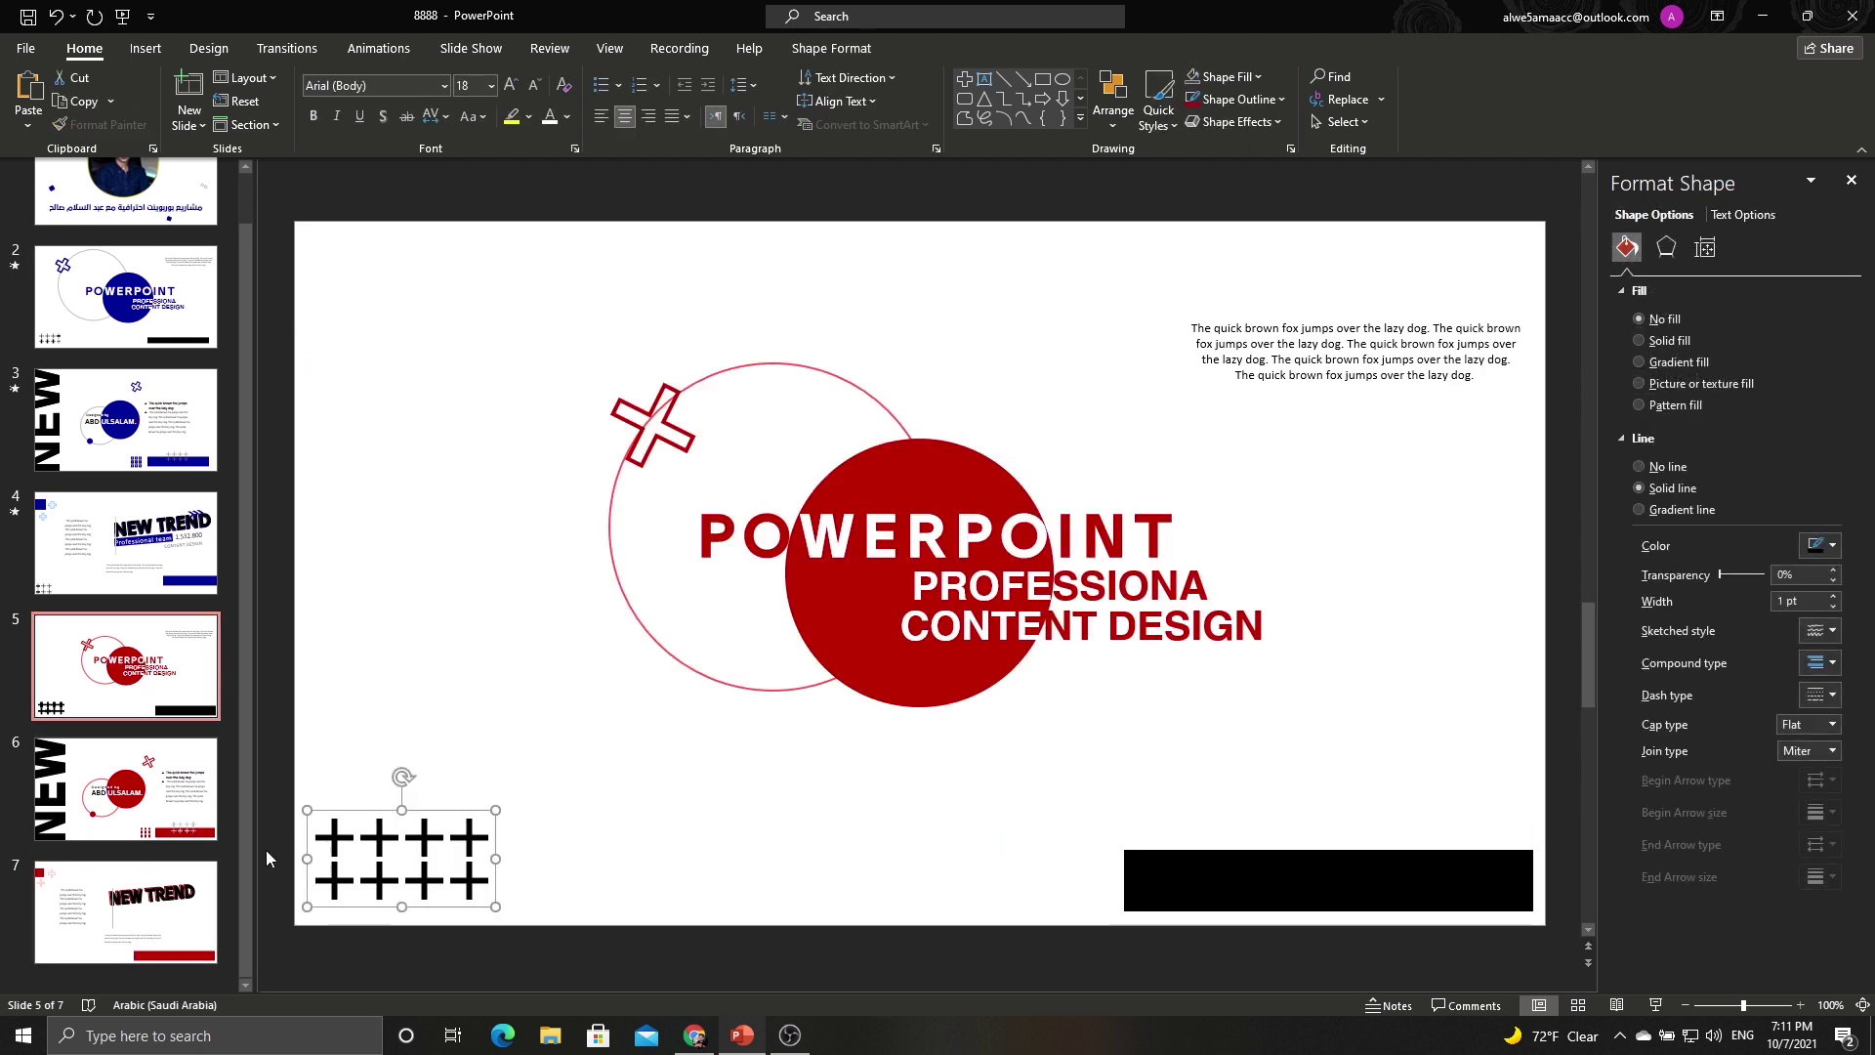
pyautogui.click(179, 907)
pyautogui.hotkey('ctrl', 'v')
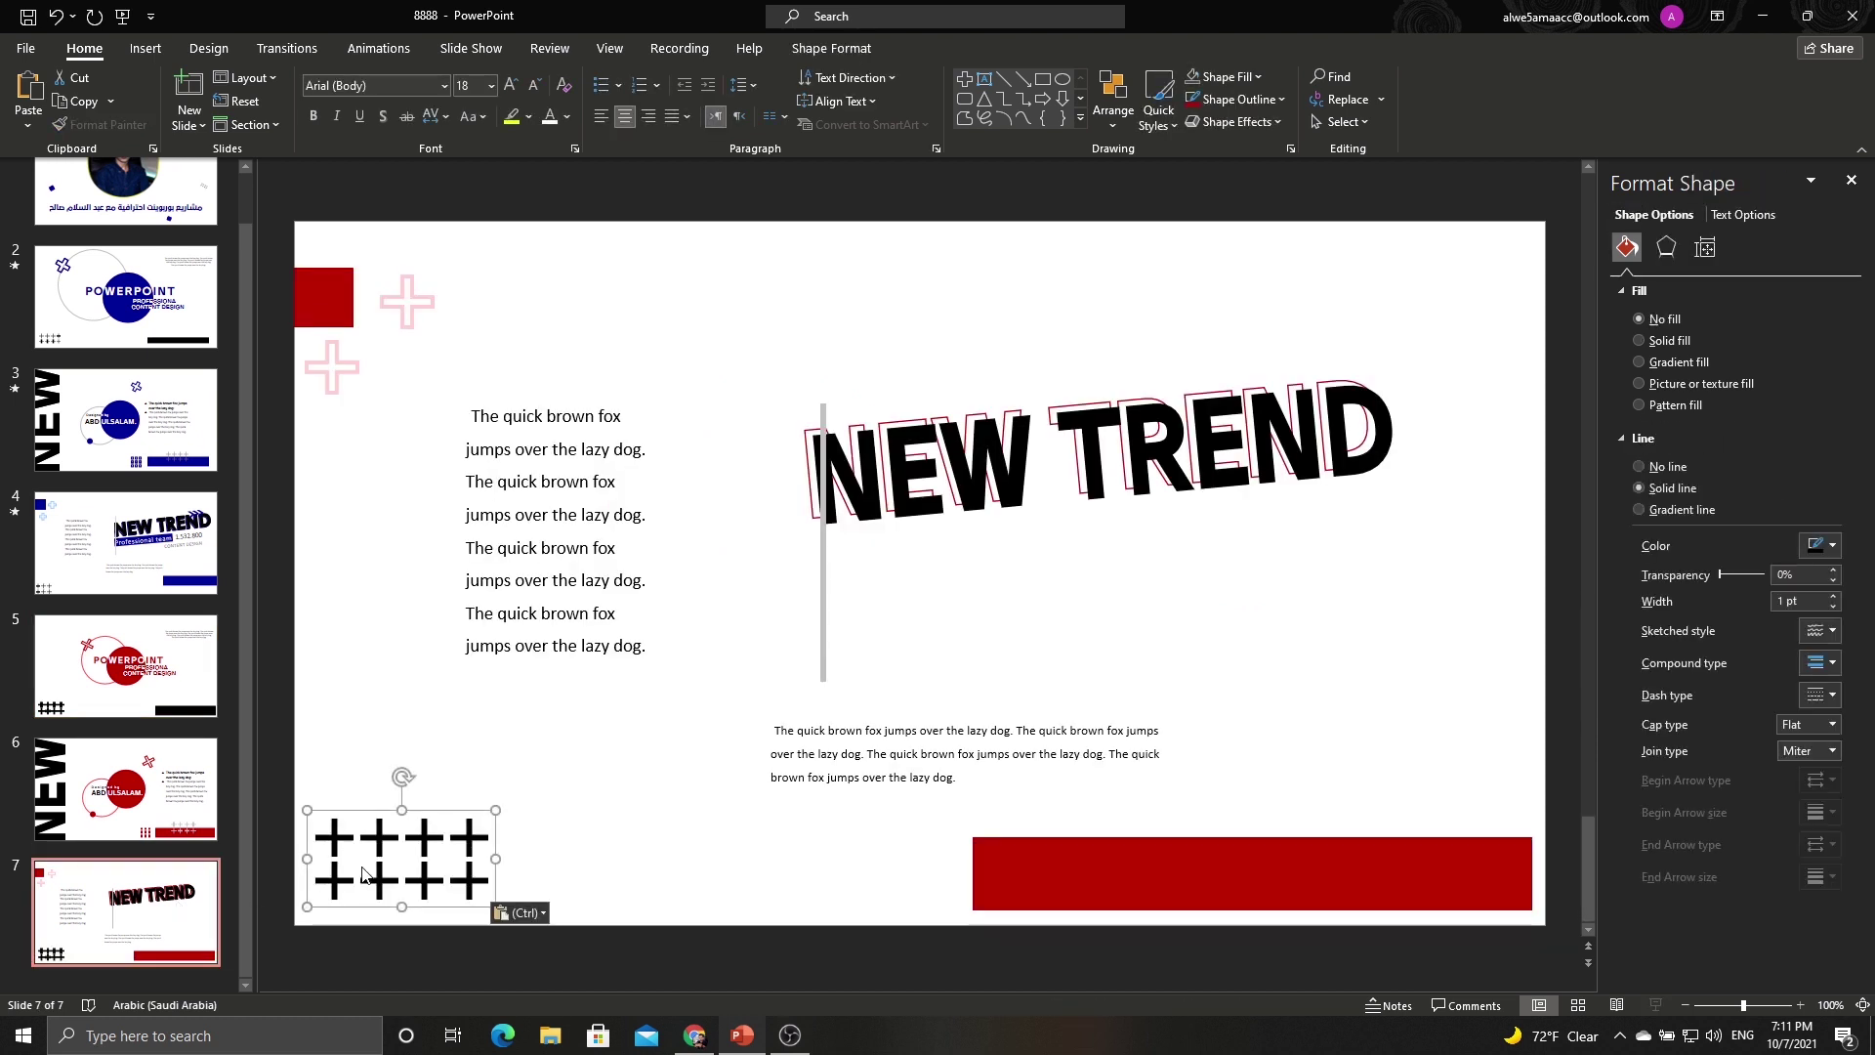
pyautogui.moveTo(375, 903); pyautogui.dragTo(307, 928)
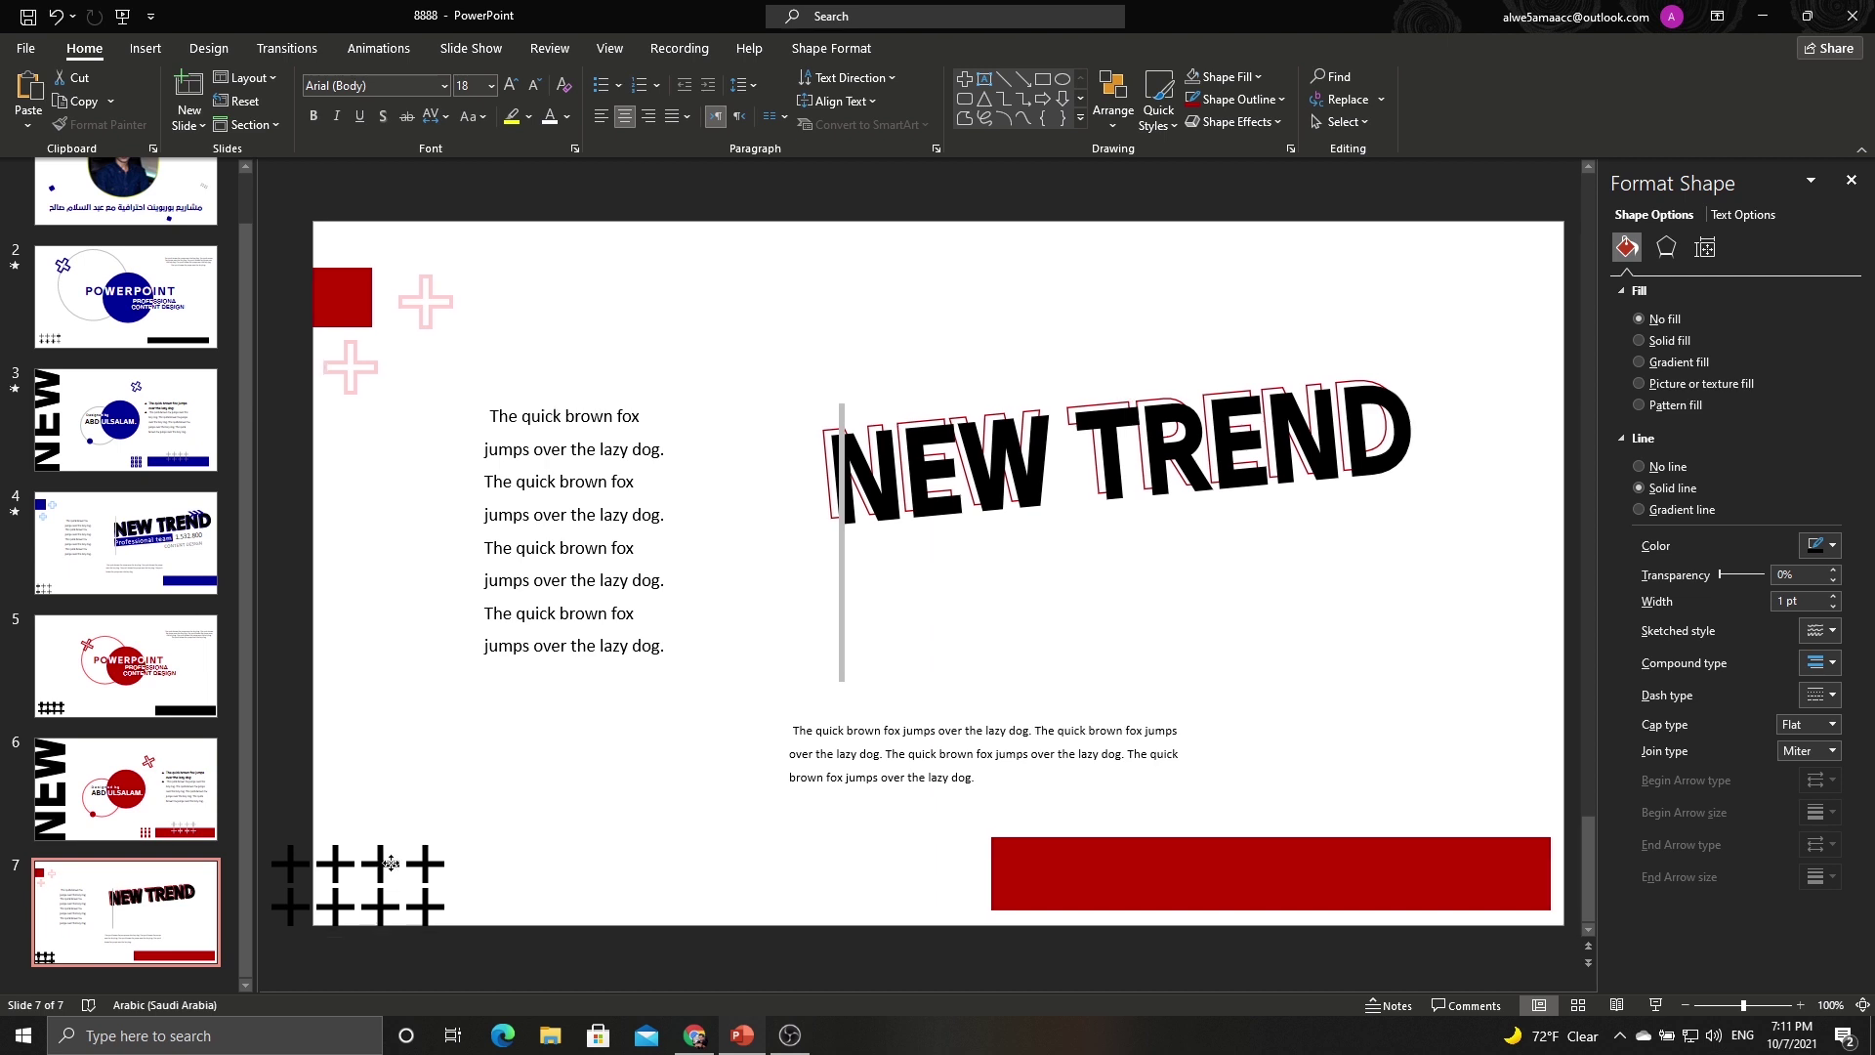
pyautogui.moveTo(390, 863); pyautogui.dragTo(383, 861)
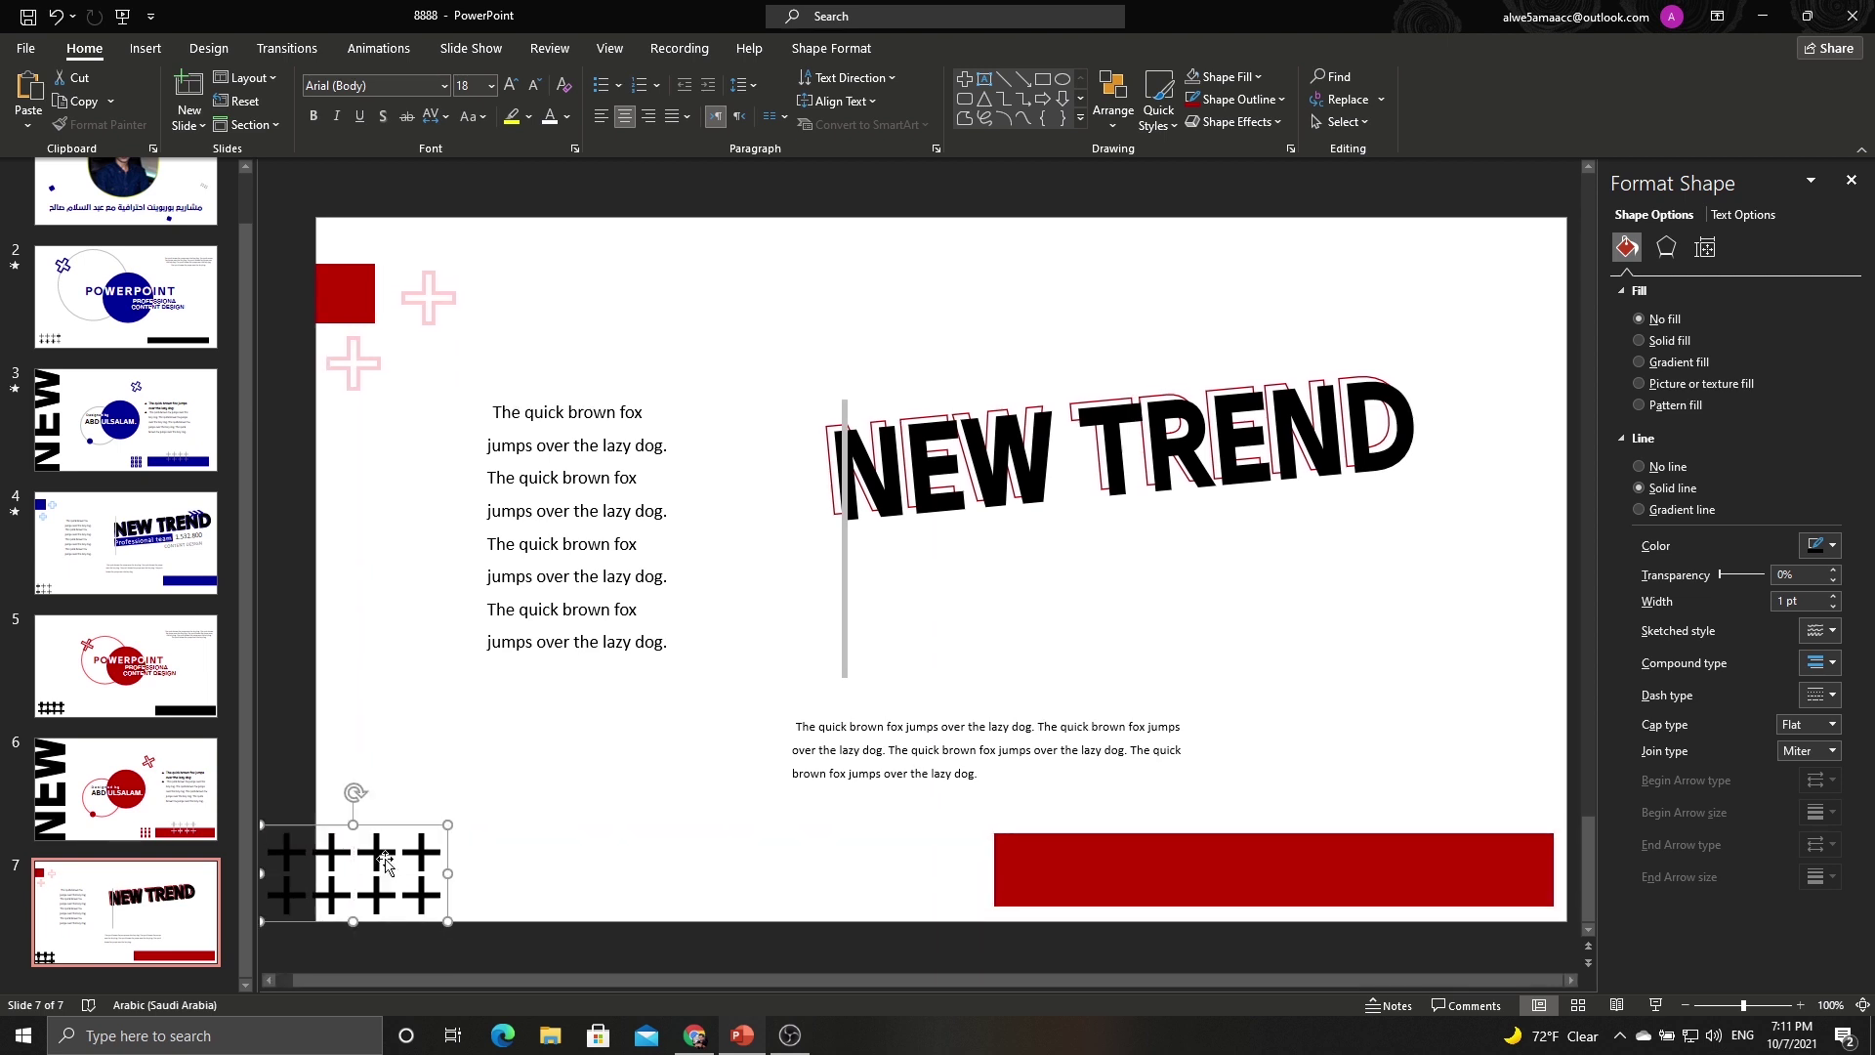
pyautogui.hotkey('ctrl', 'z')
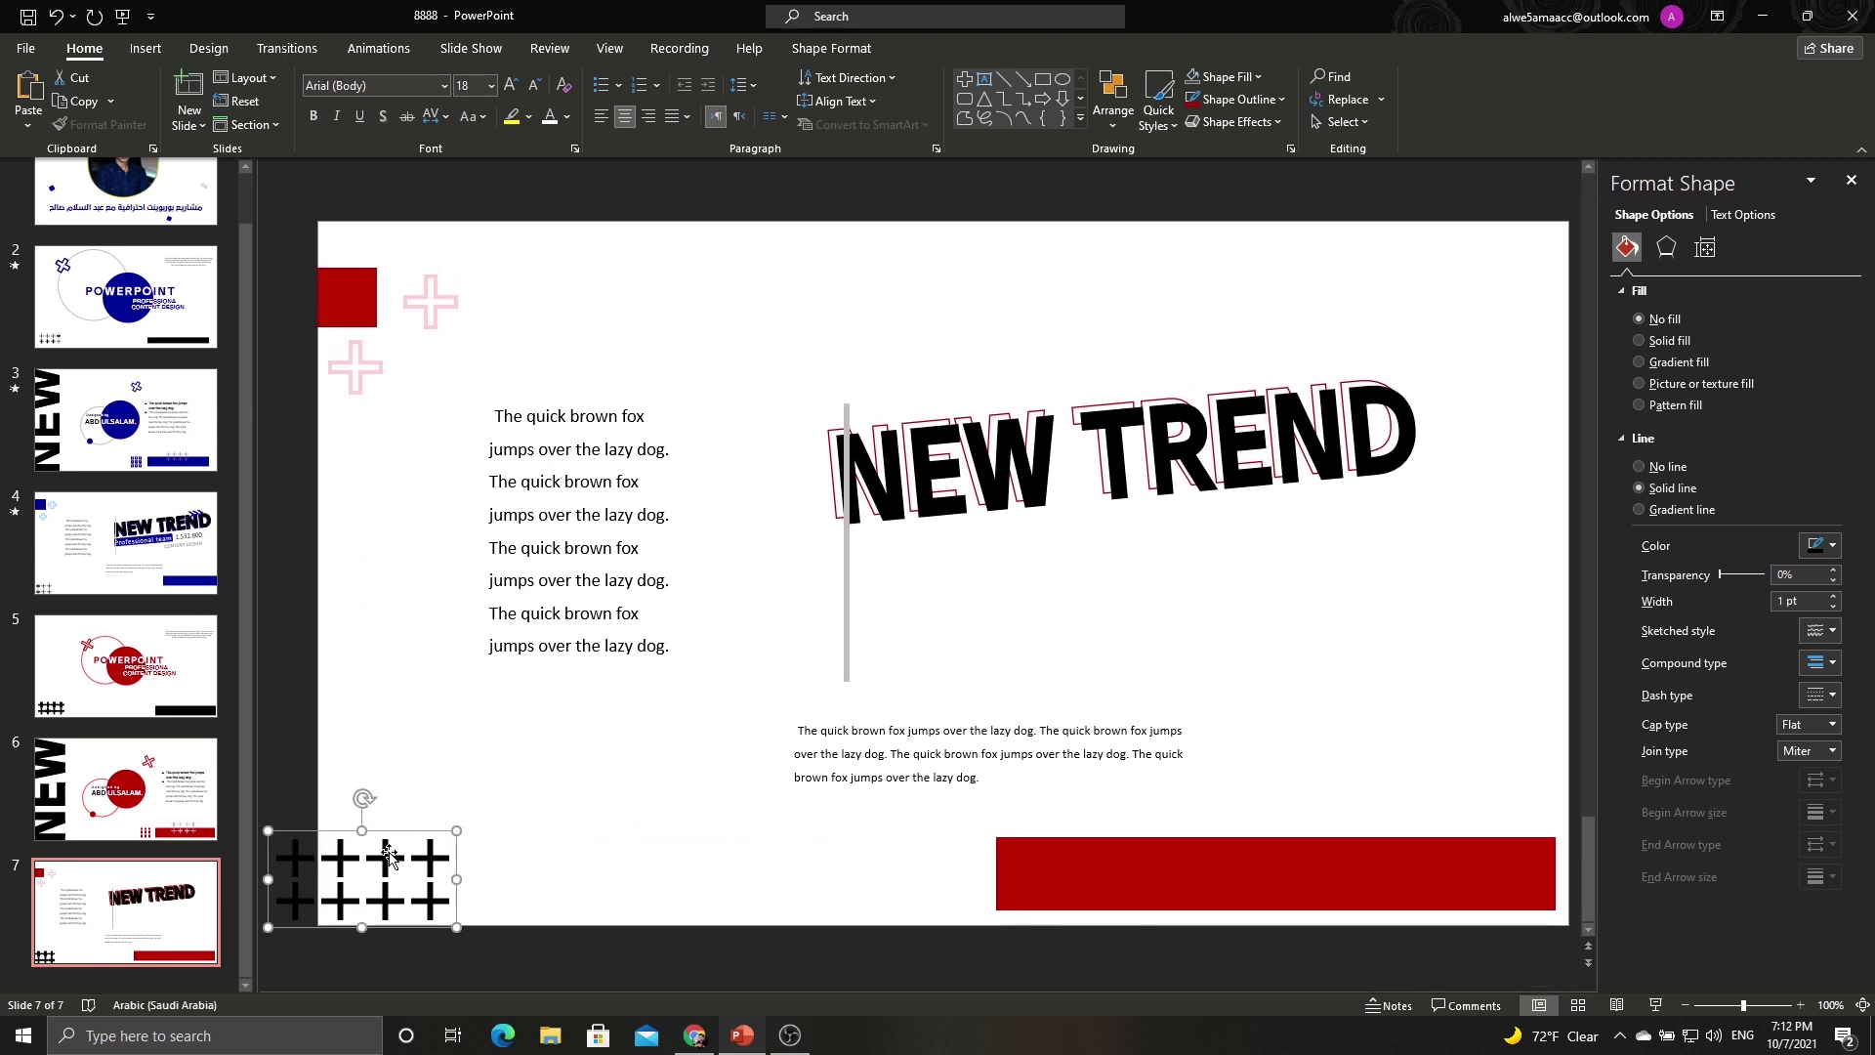
pyautogui.click(547, 894)
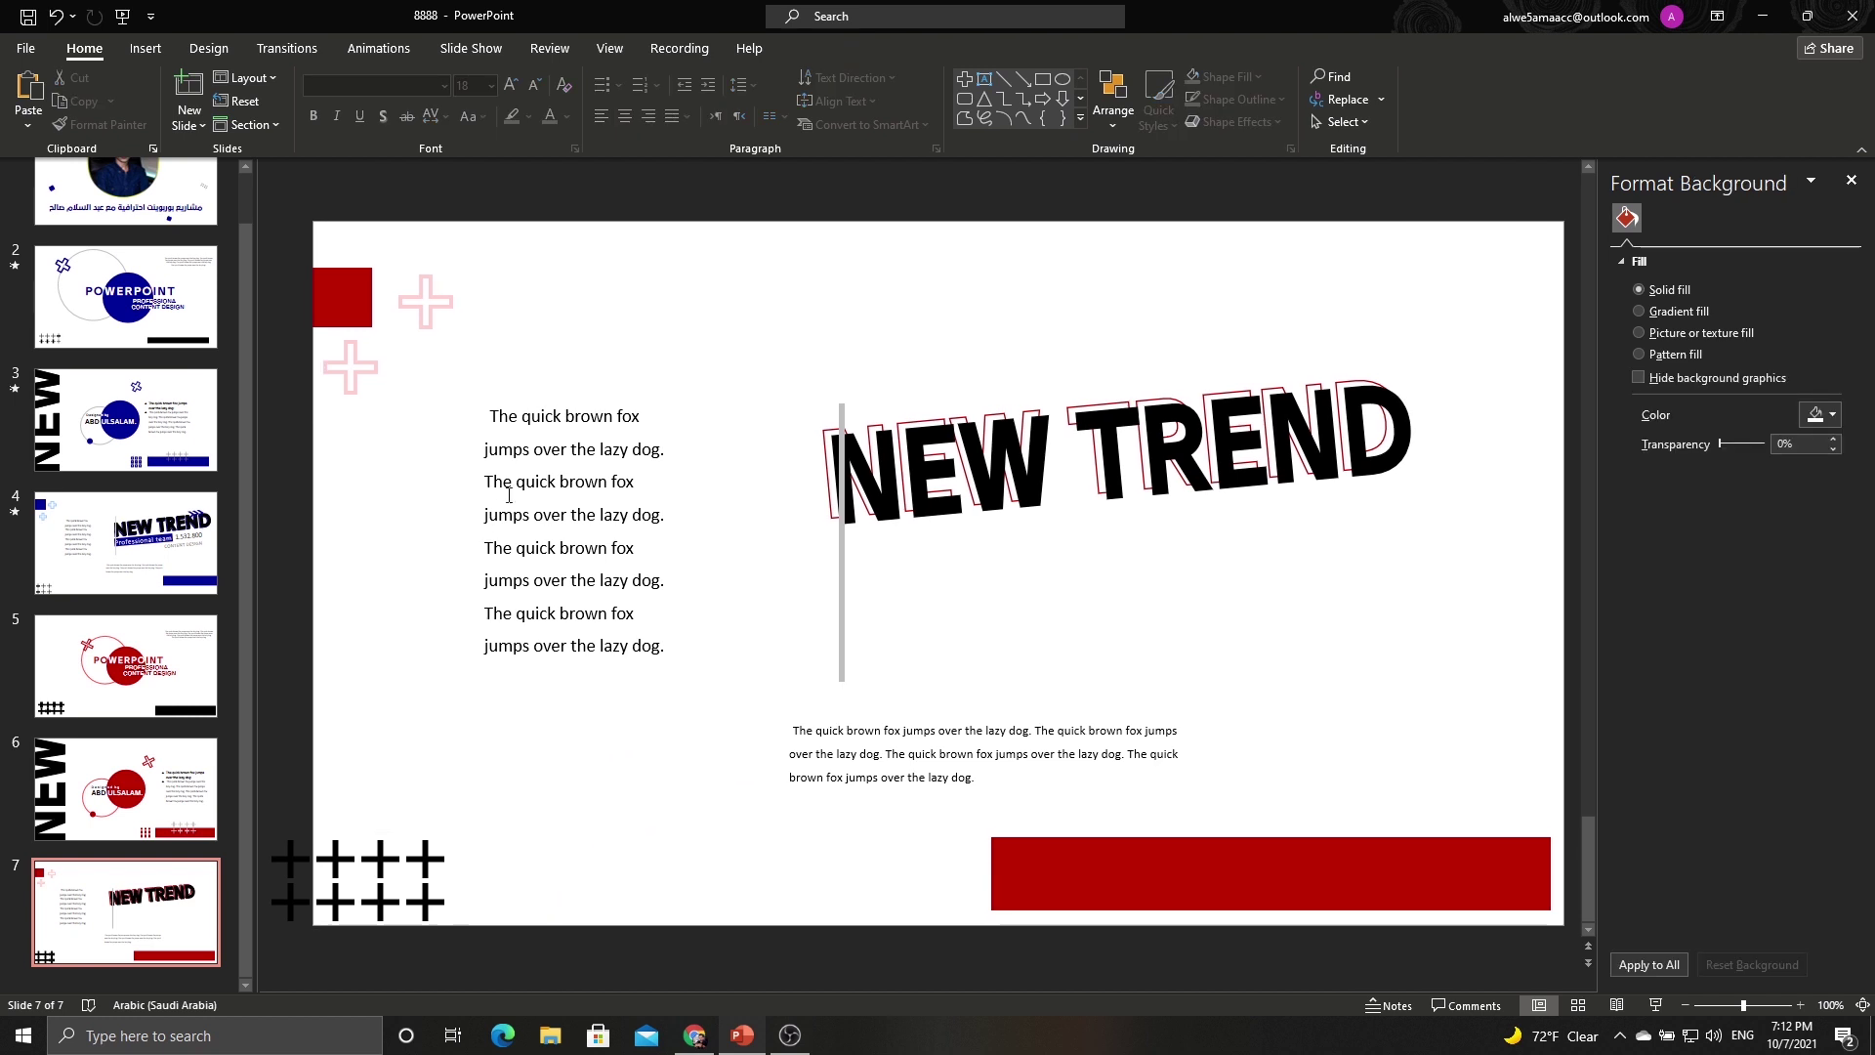
# Insert the chevron arrows icon and place it tilted over the D of NEW TREND.
pyautogui.click(145, 48)
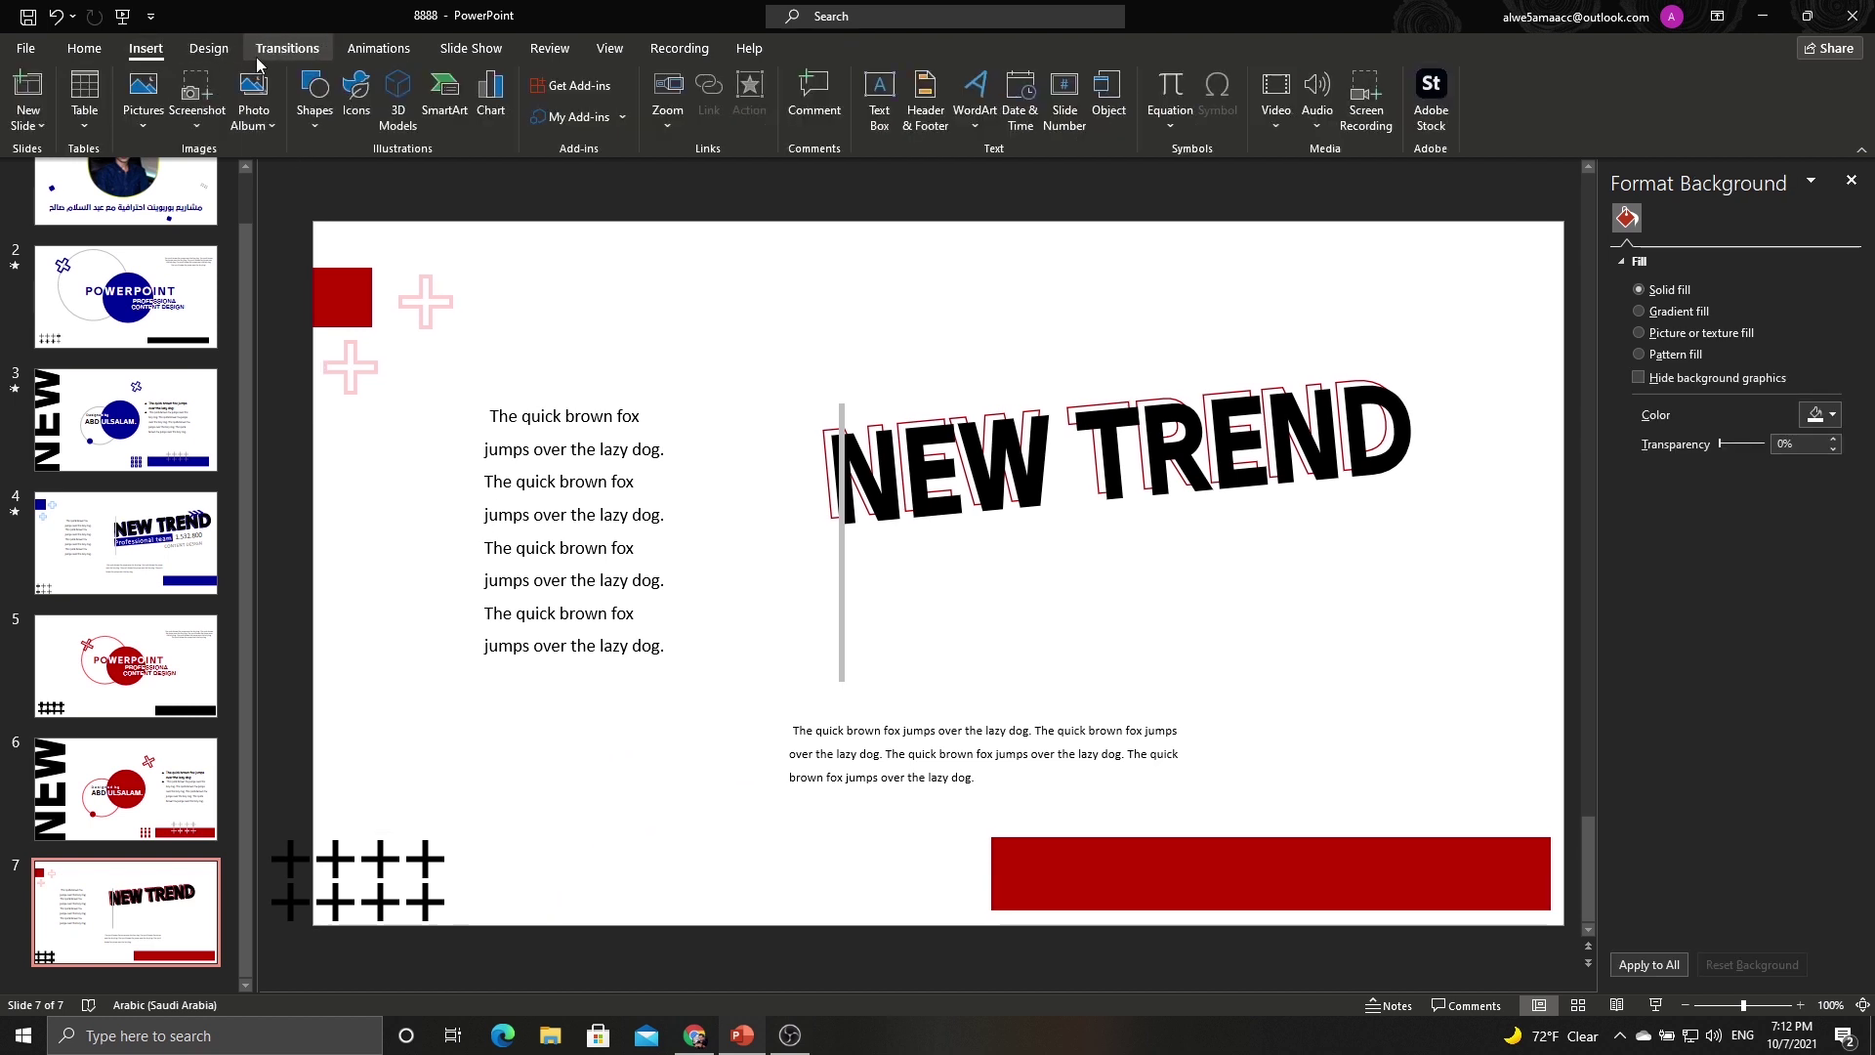
pyautogui.click(314, 98)
pyautogui.click(356, 93)
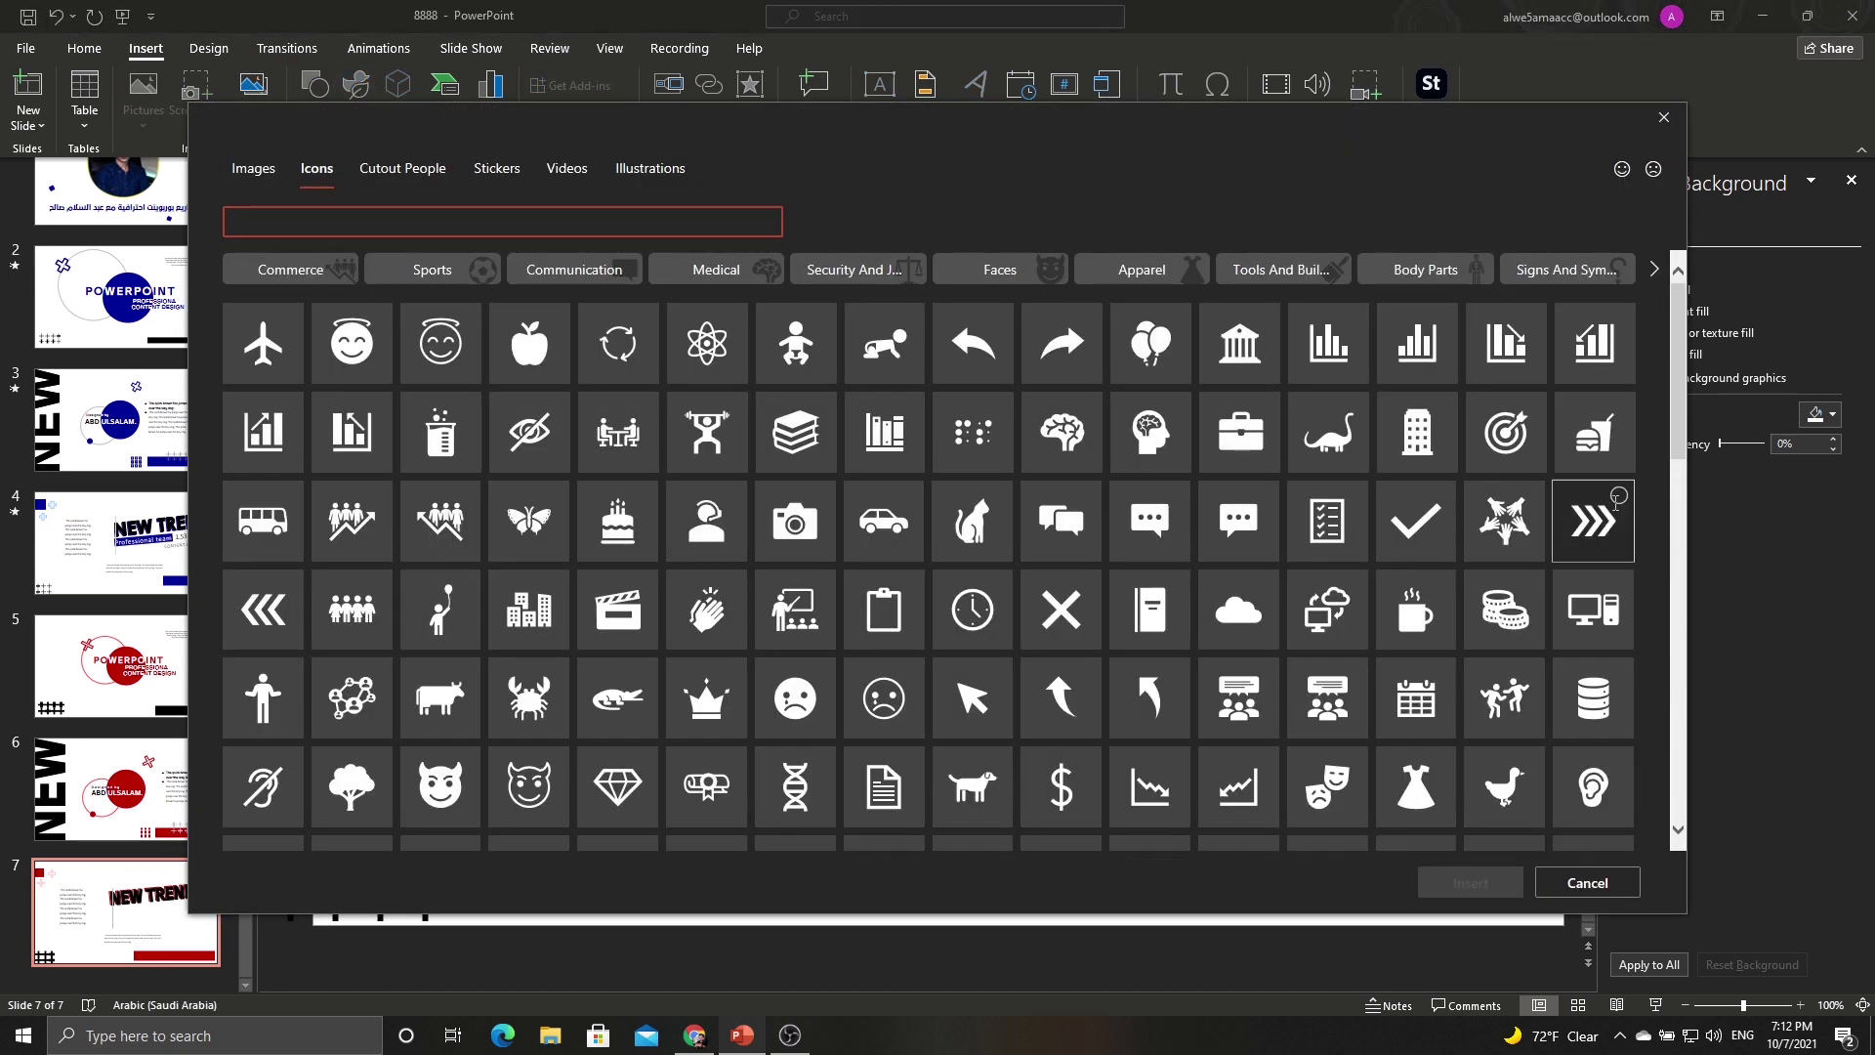
pyautogui.click(1592, 520)
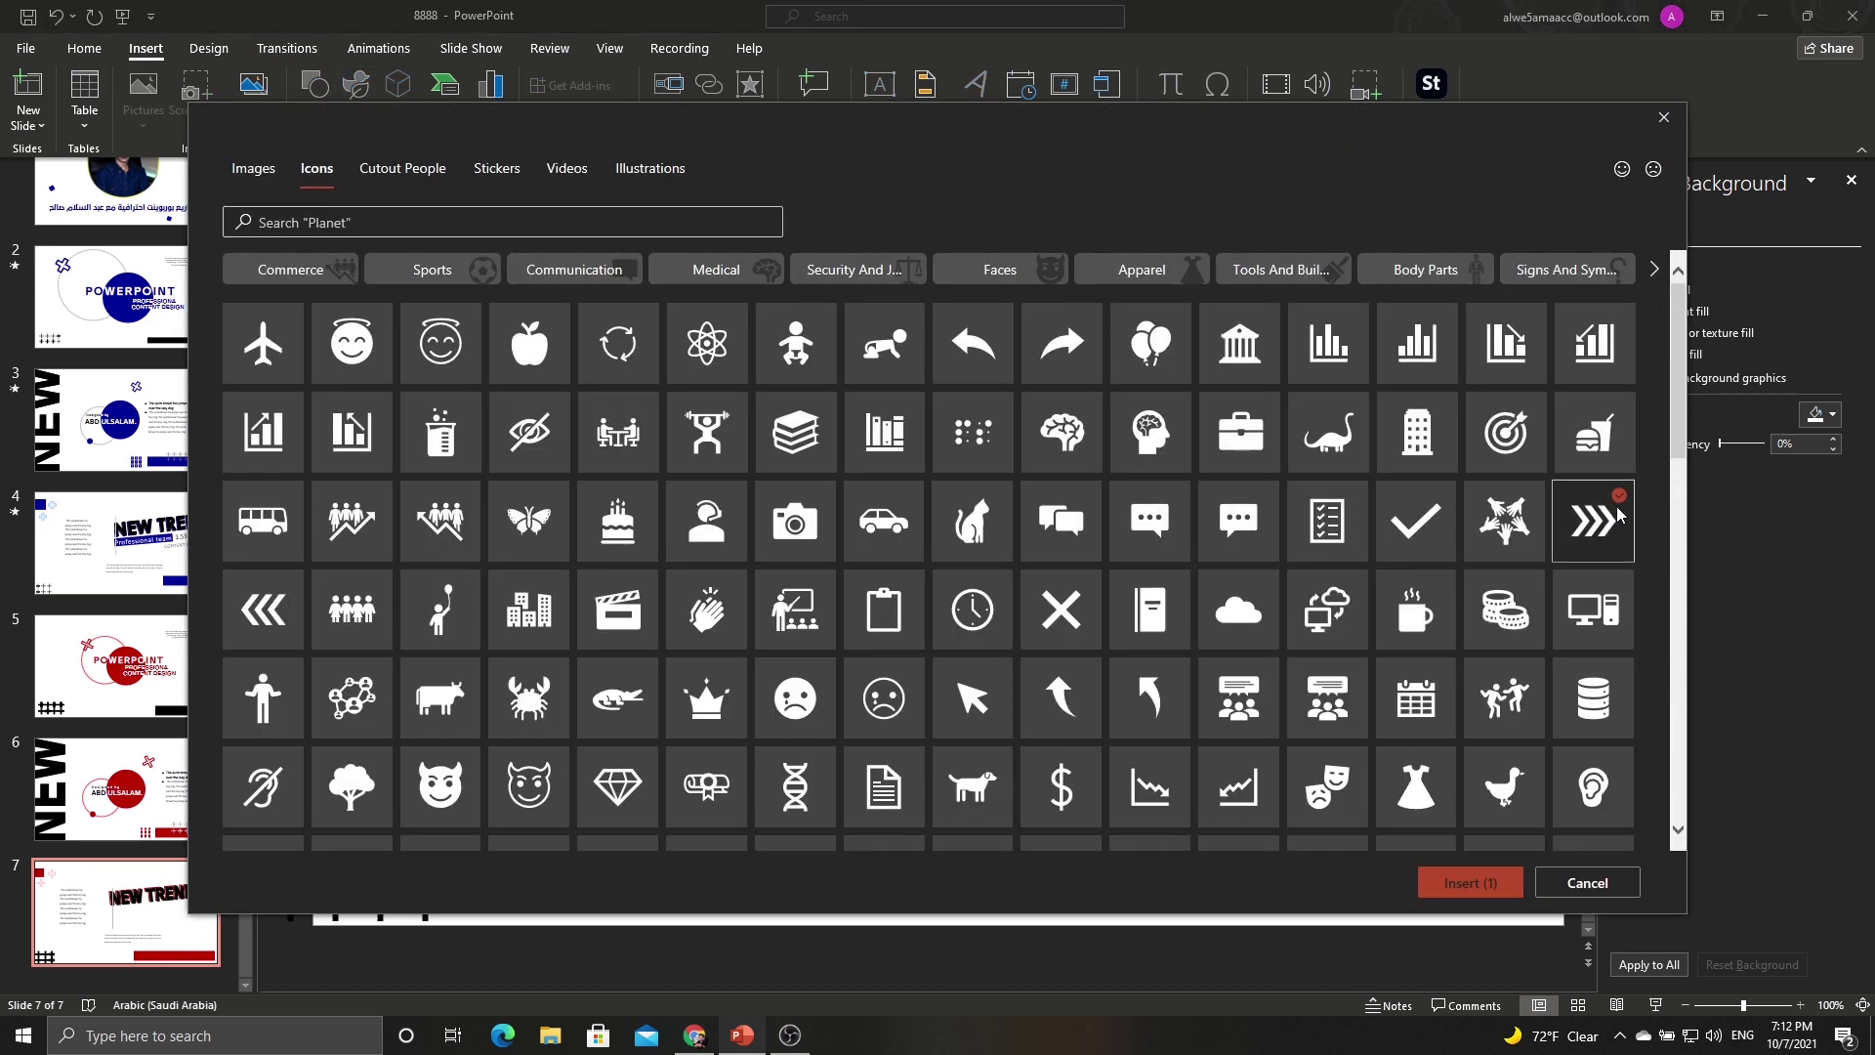
pyautogui.click(1496, 884)
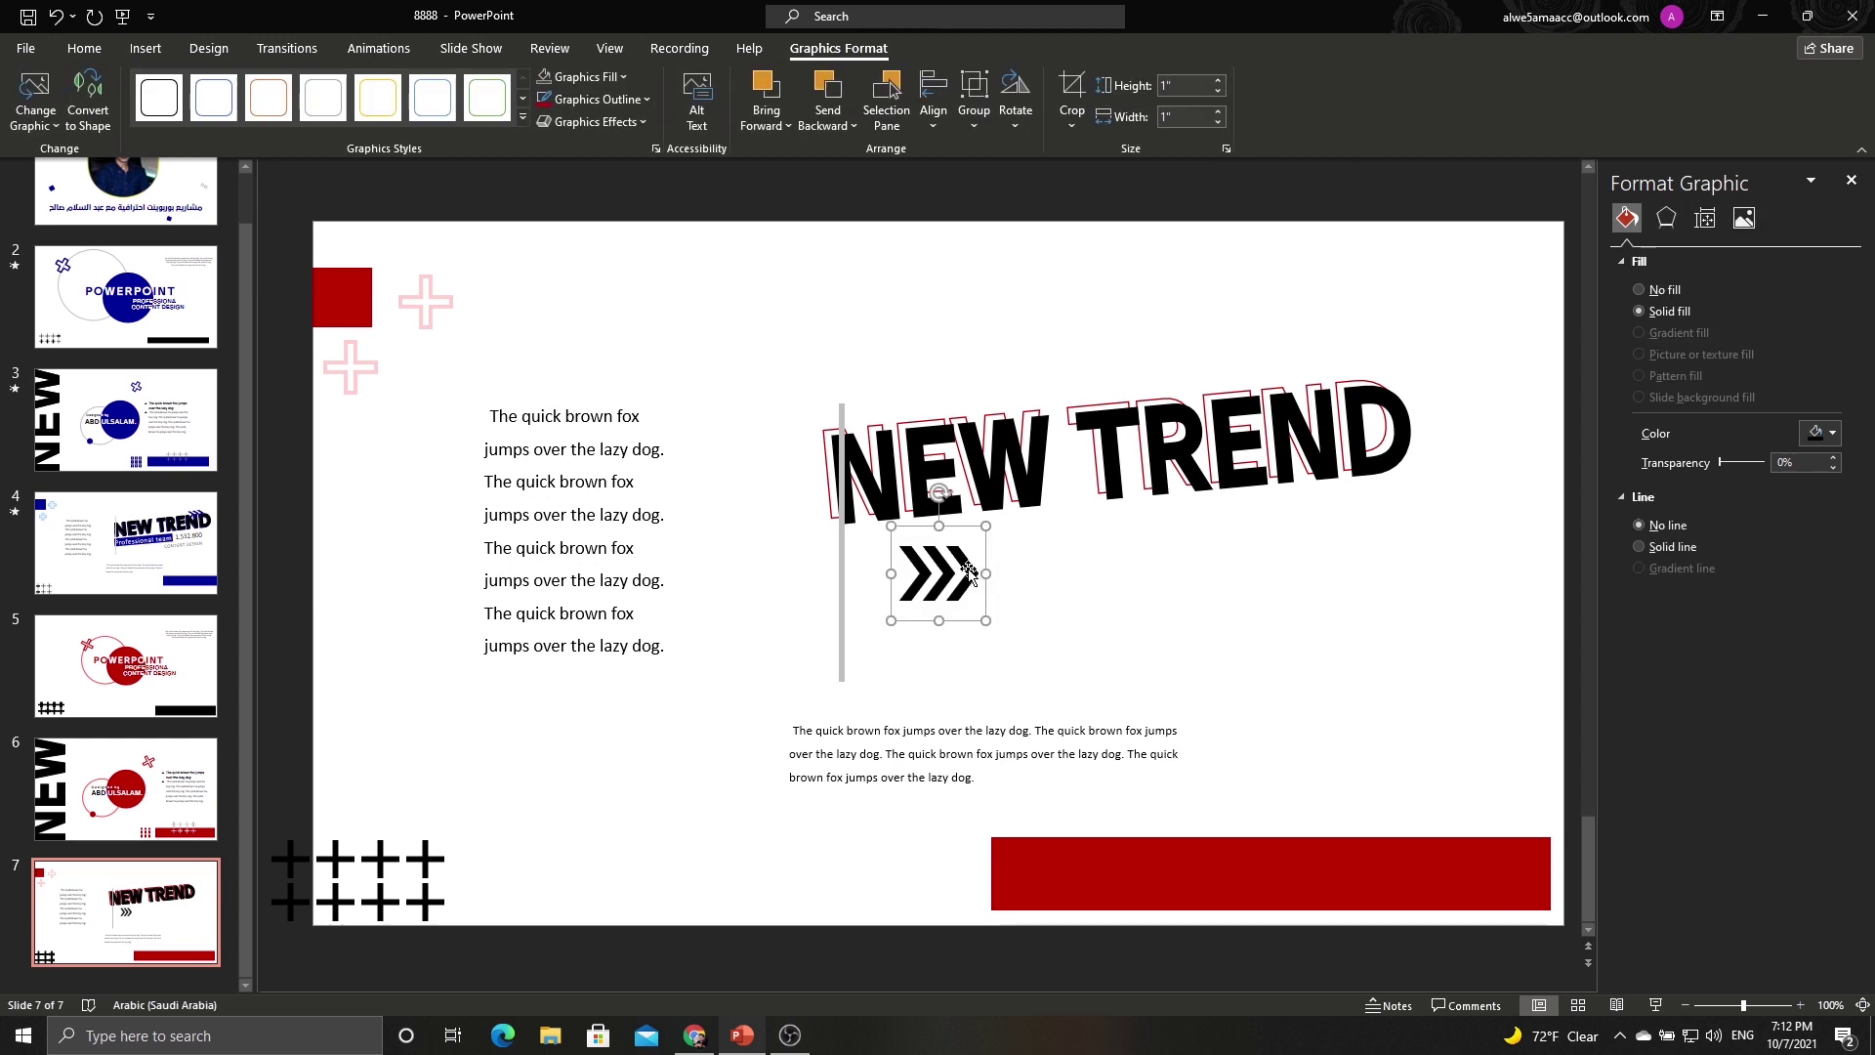
pyautogui.moveTo(942, 584); pyautogui.dragTo(1350, 390)
pyautogui.moveTo(1323, 299); pyautogui.dragTo(1309, 302)
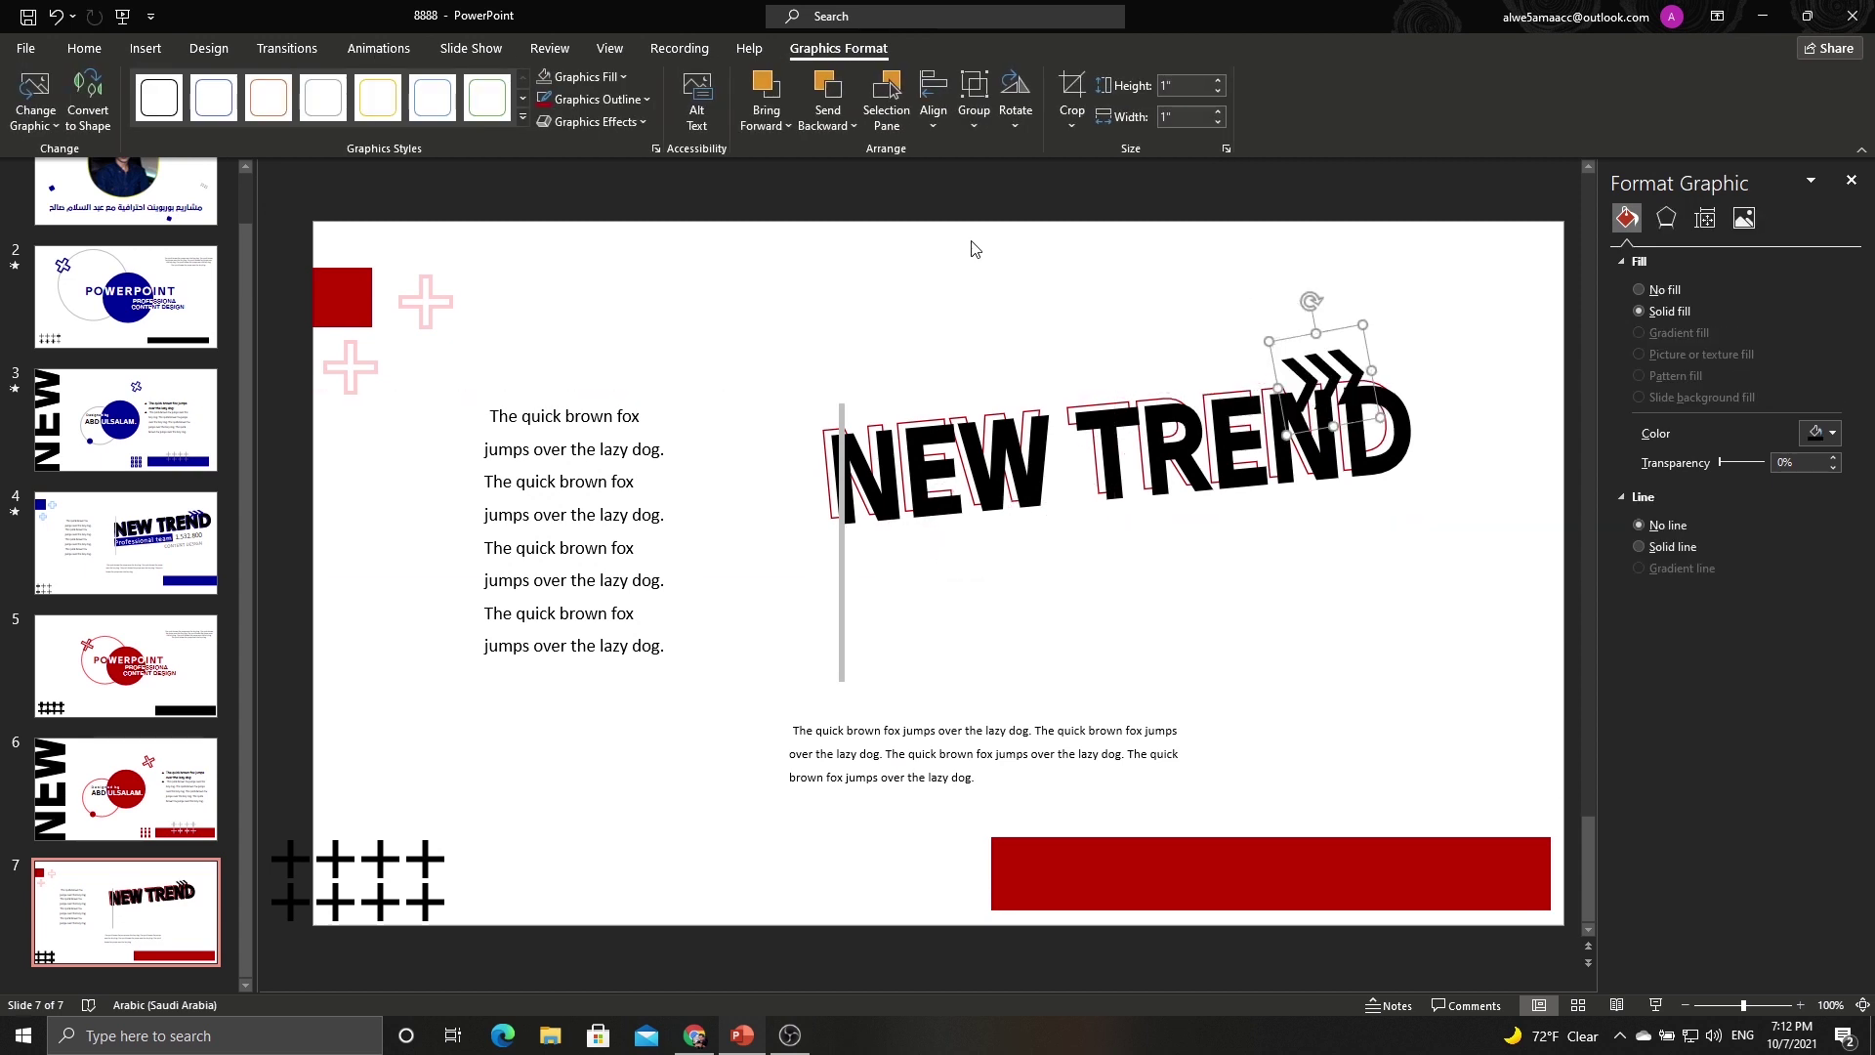
# Make the chevron dark red with no outline, 1.23" wide, and fine-tune its angle and position.
pyautogui.click(623, 78)
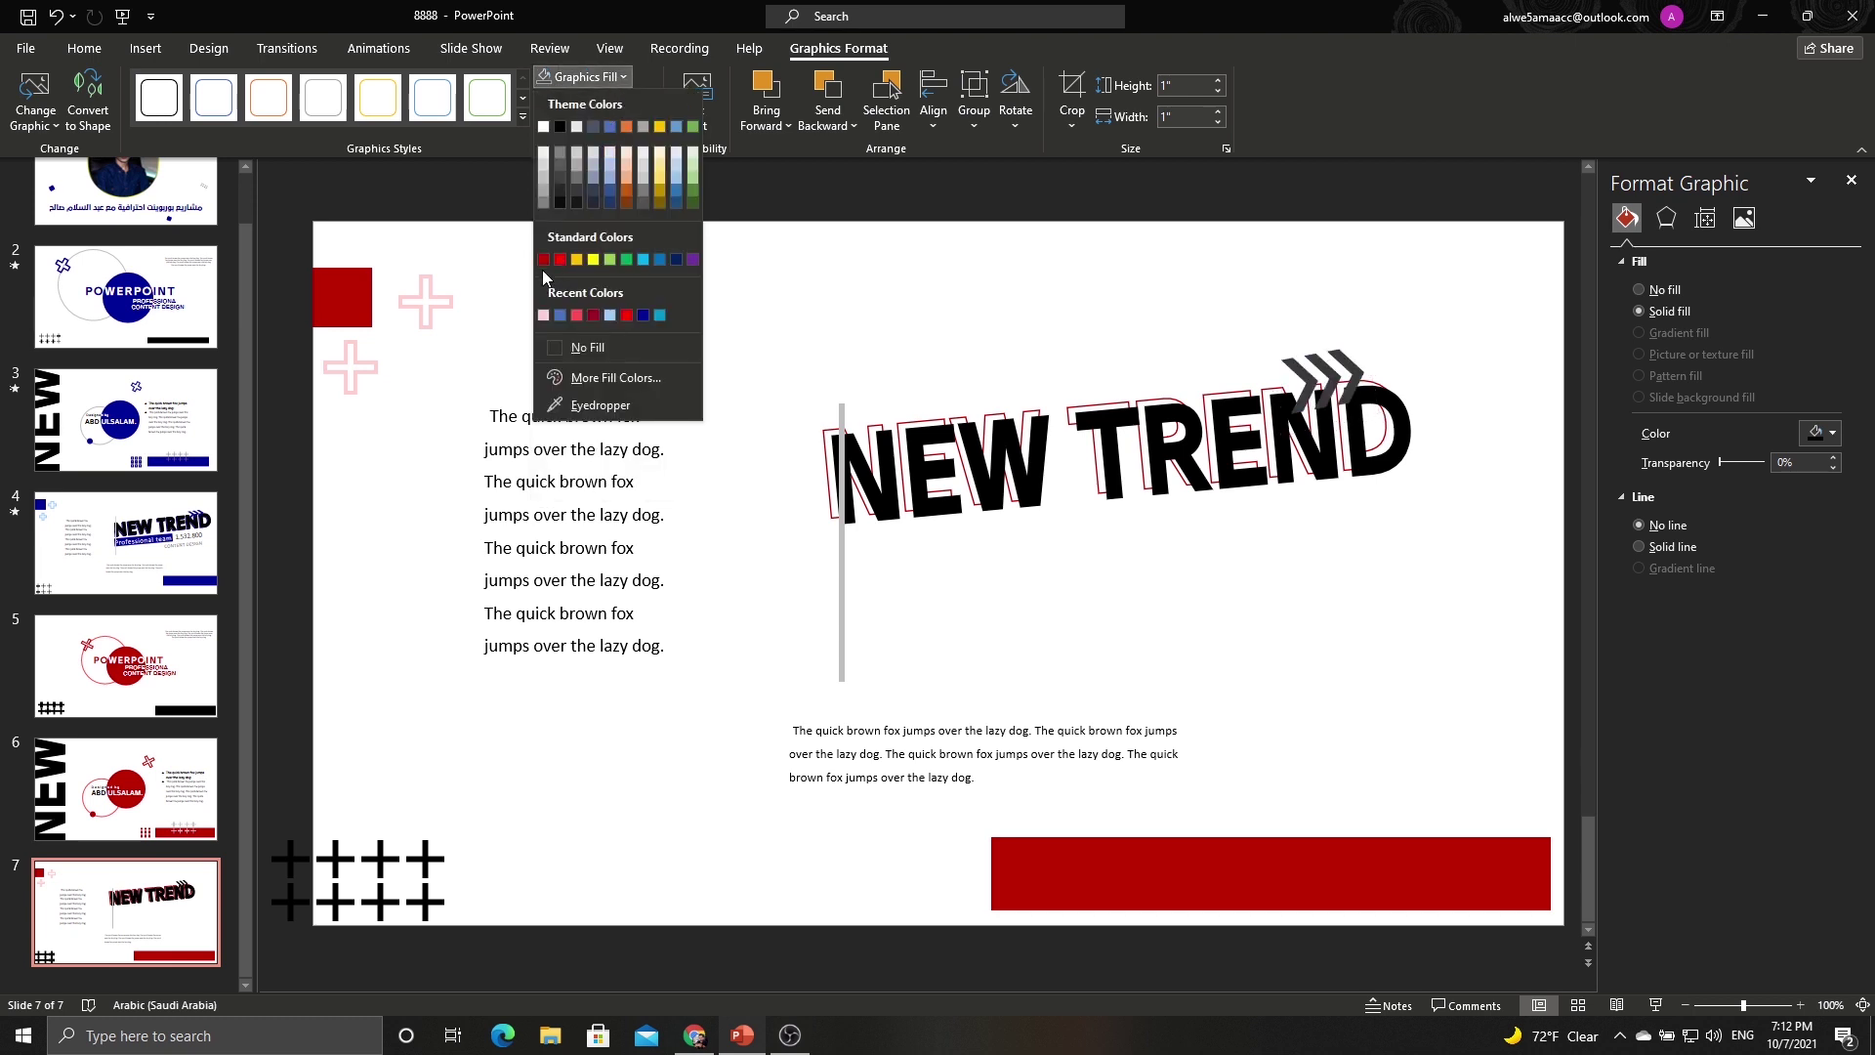
pyautogui.click(544, 260)
pyautogui.click(601, 99)
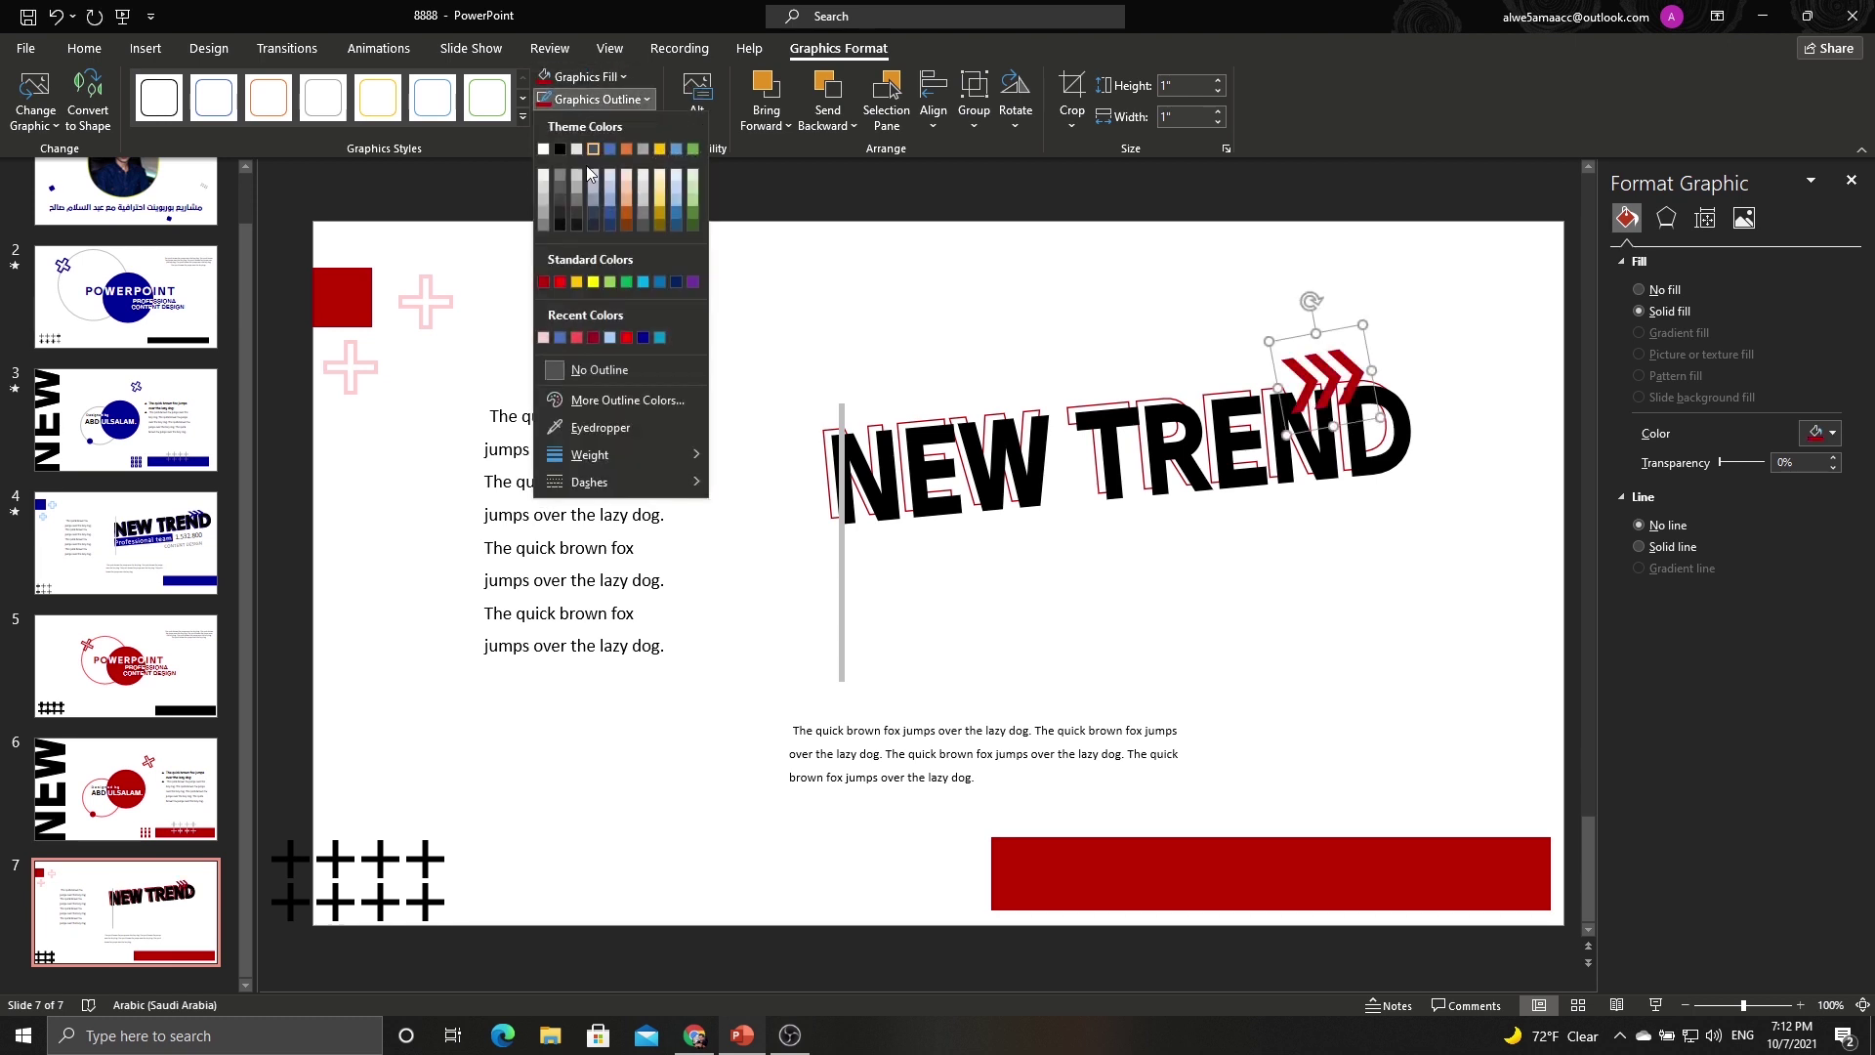
pyautogui.click(562, 371)
pyautogui.moveTo(1283, 386); pyautogui.dragTo(1257, 393)
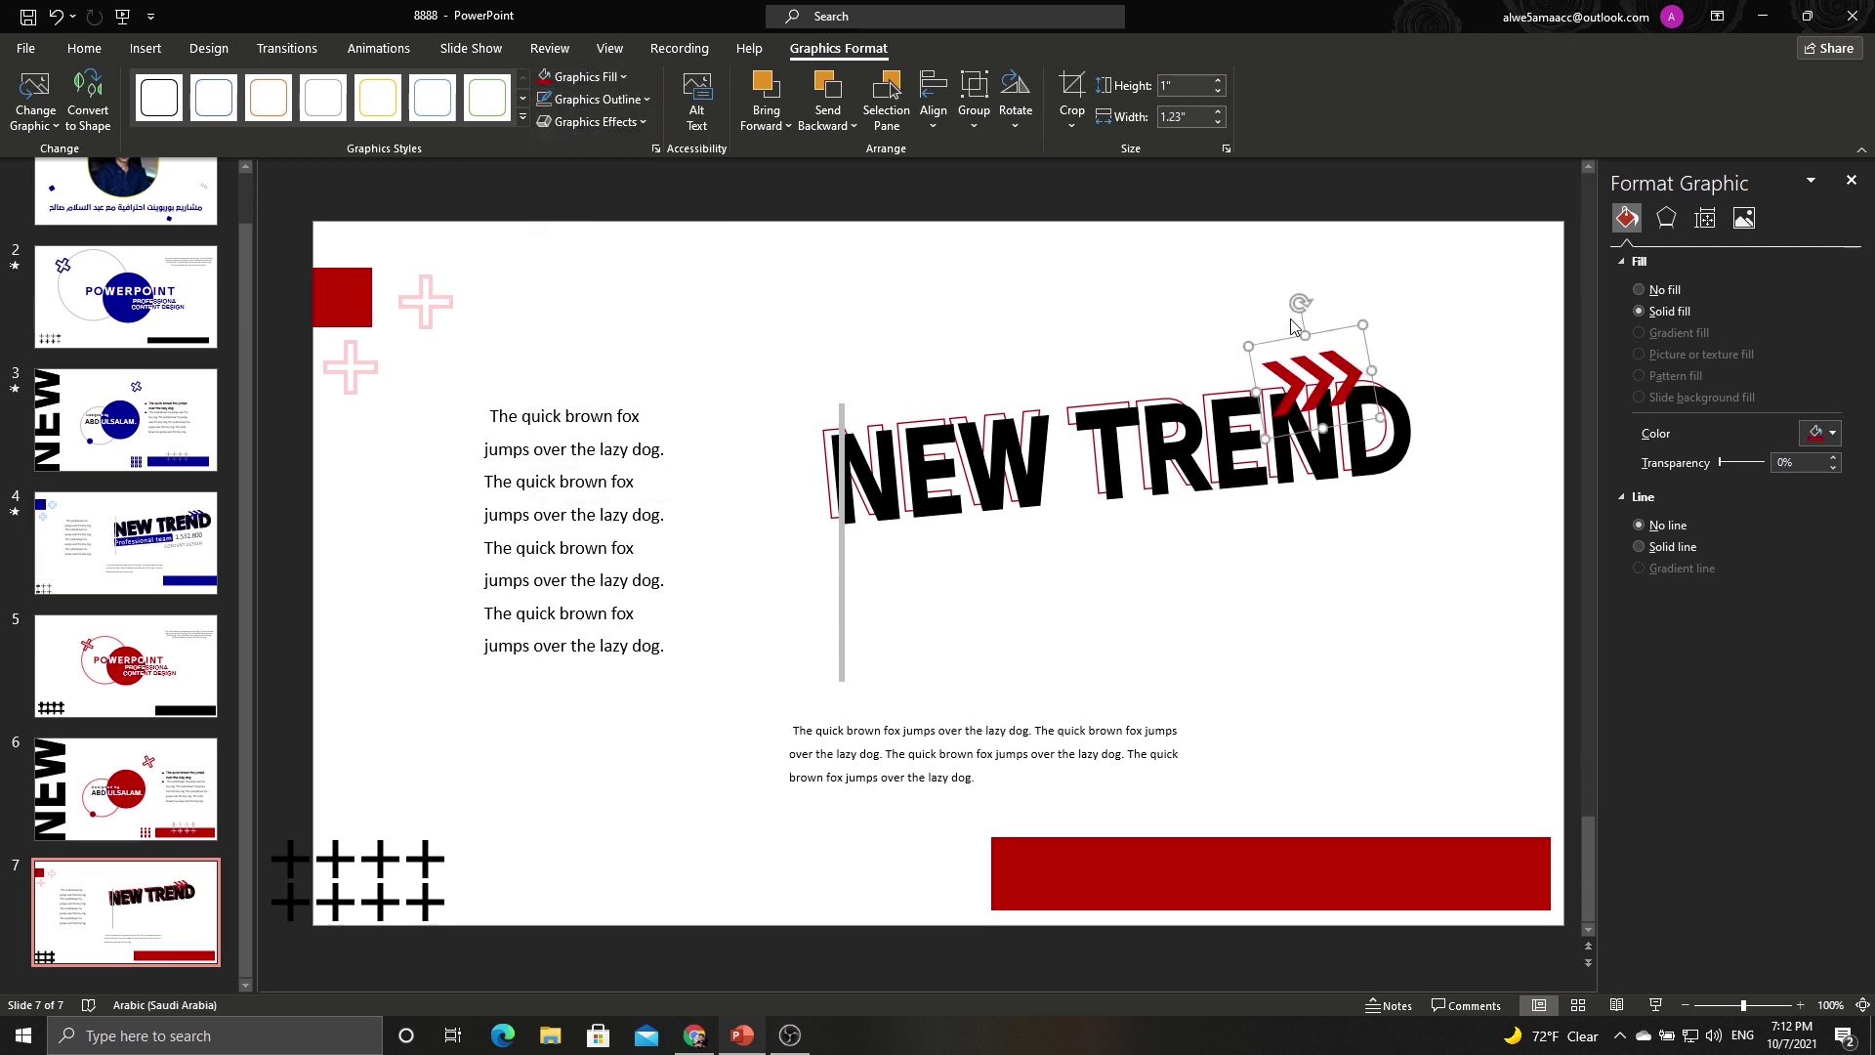
pyautogui.moveTo(1300, 303); pyautogui.dragTo(1306, 302)
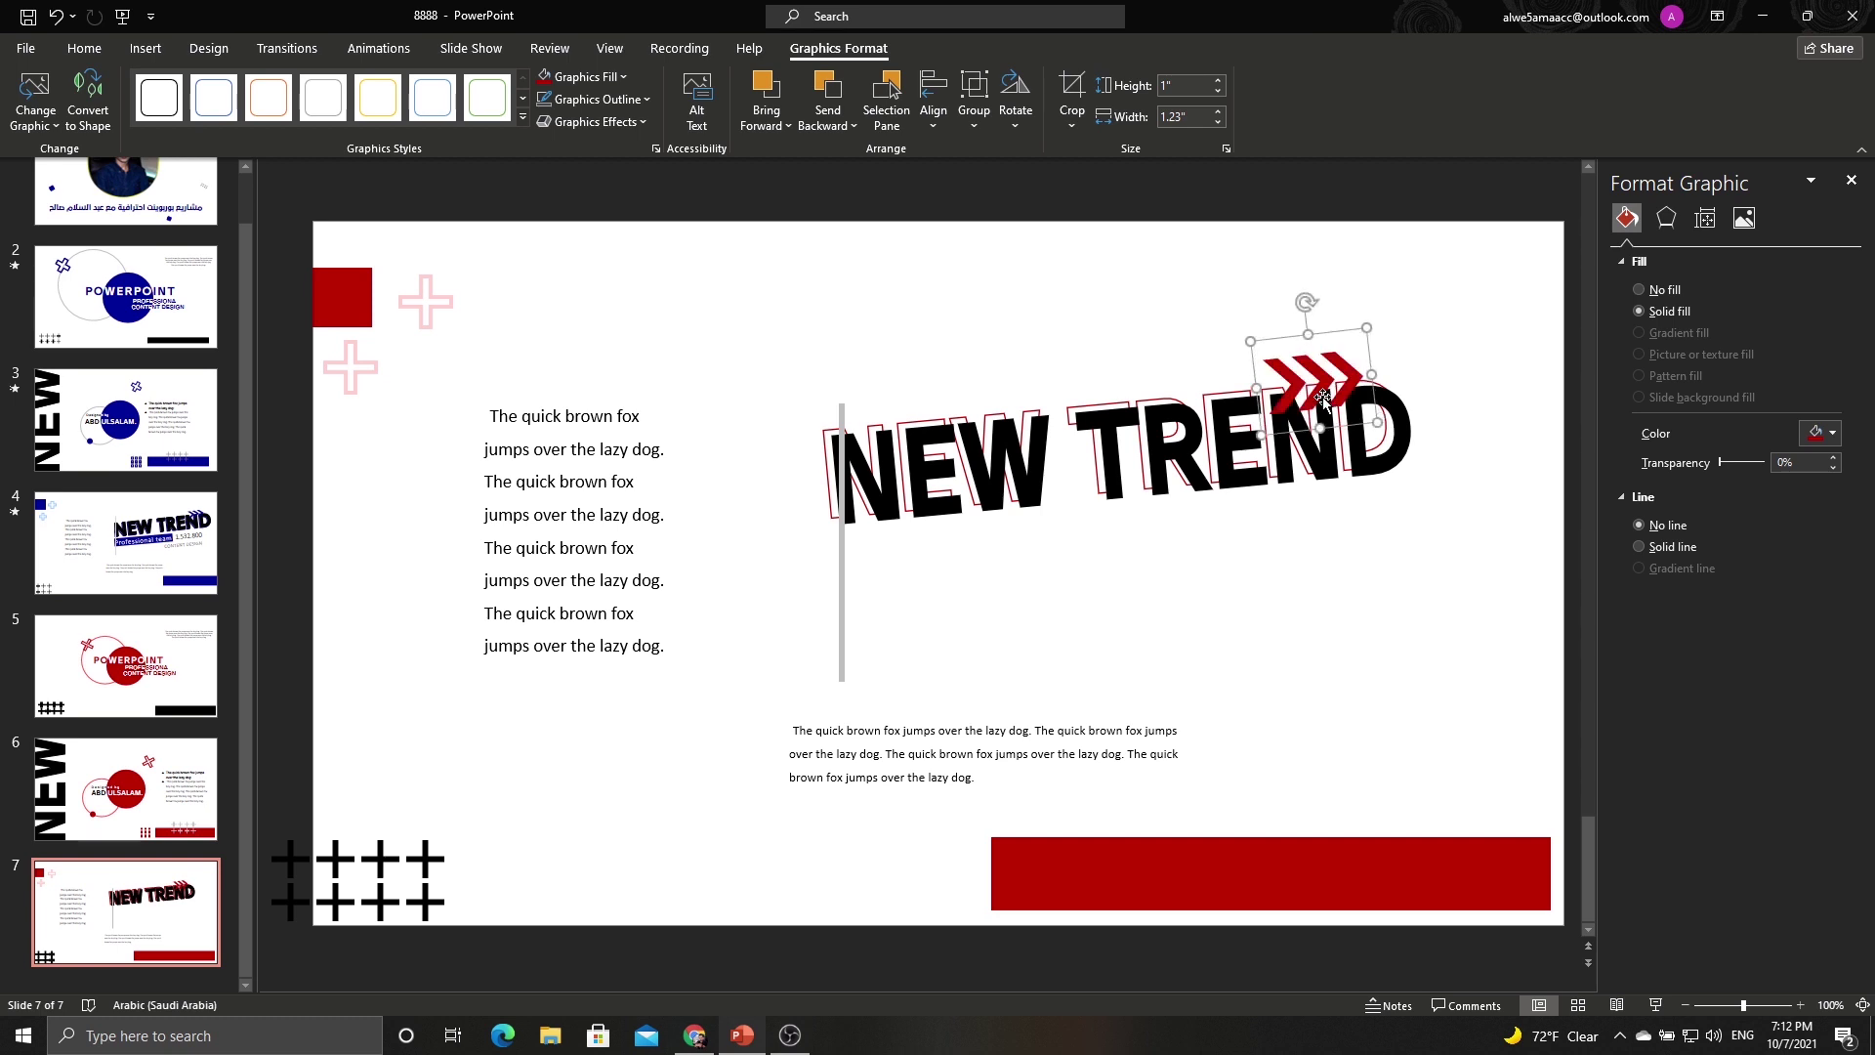
pyautogui.moveTo(1322, 396); pyautogui.dragTo(1302, 349)
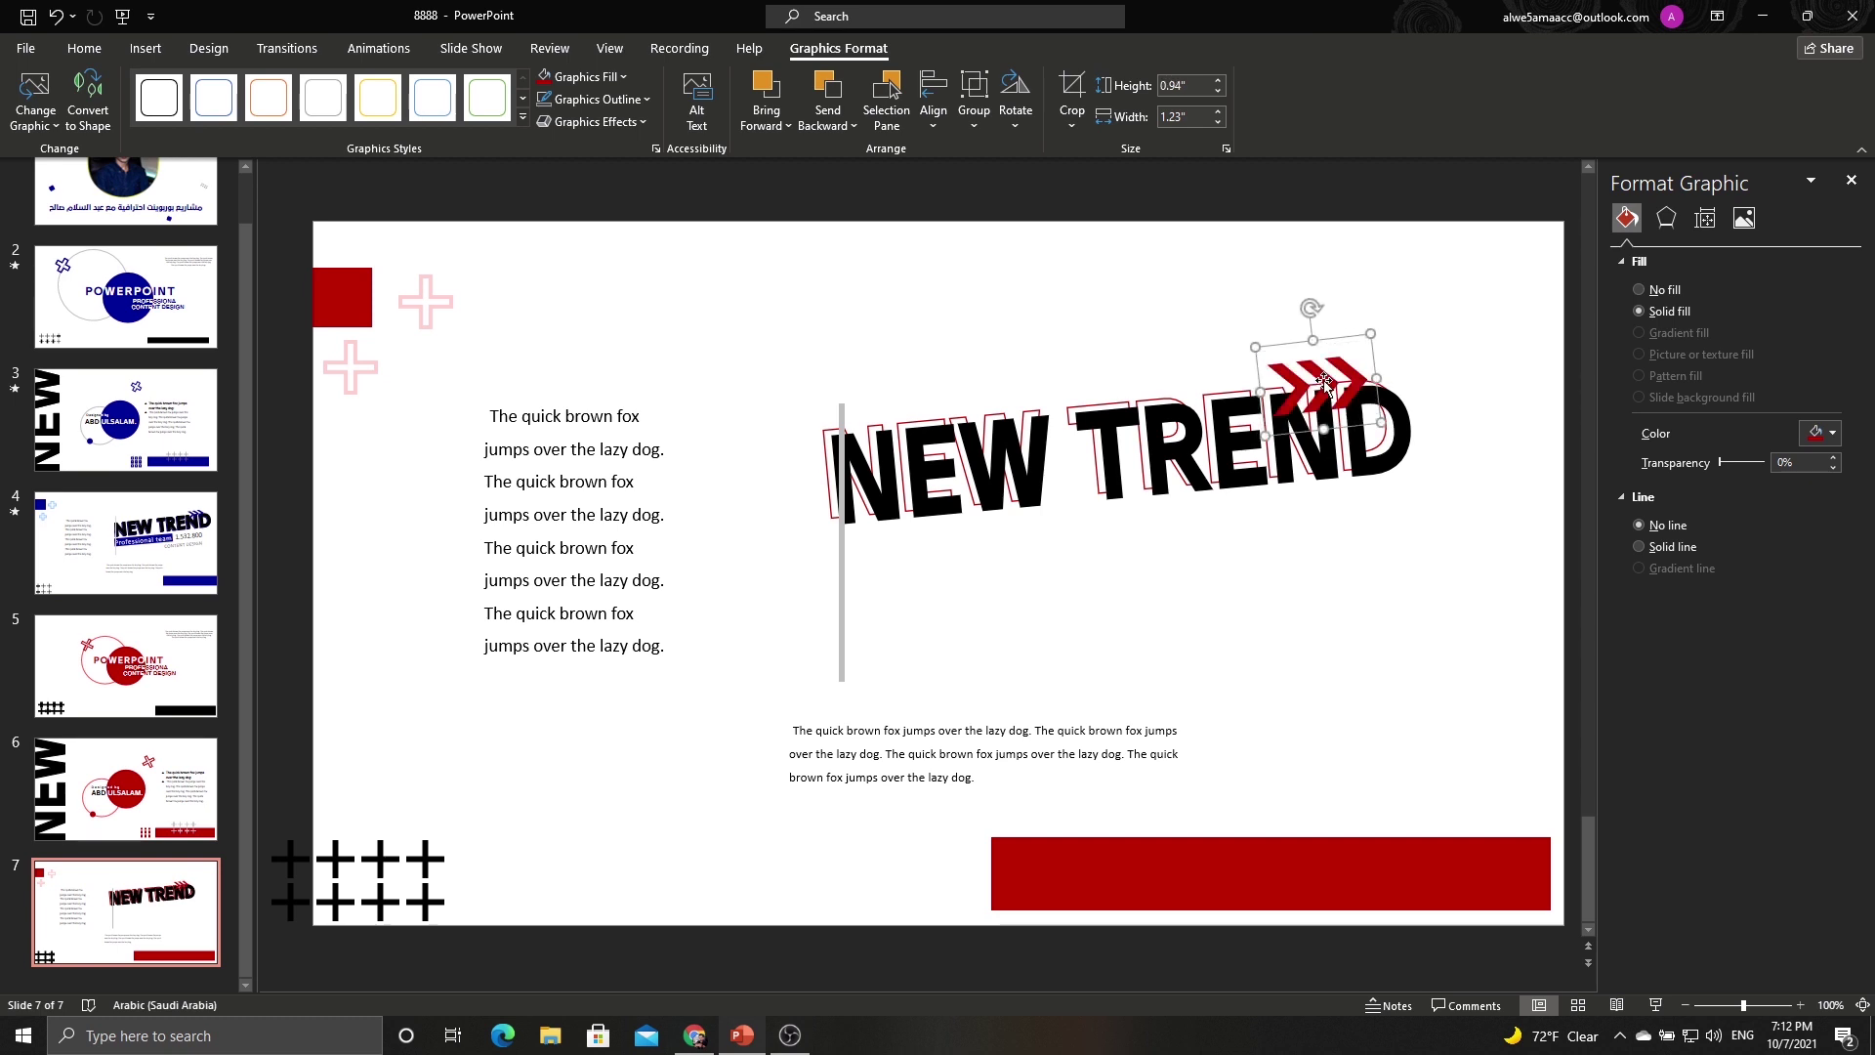
# Check the Professional team box on slide 4 for reference, then return to slide 7.
pyautogui.click(1360, 549)
pyautogui.click(209, 566)
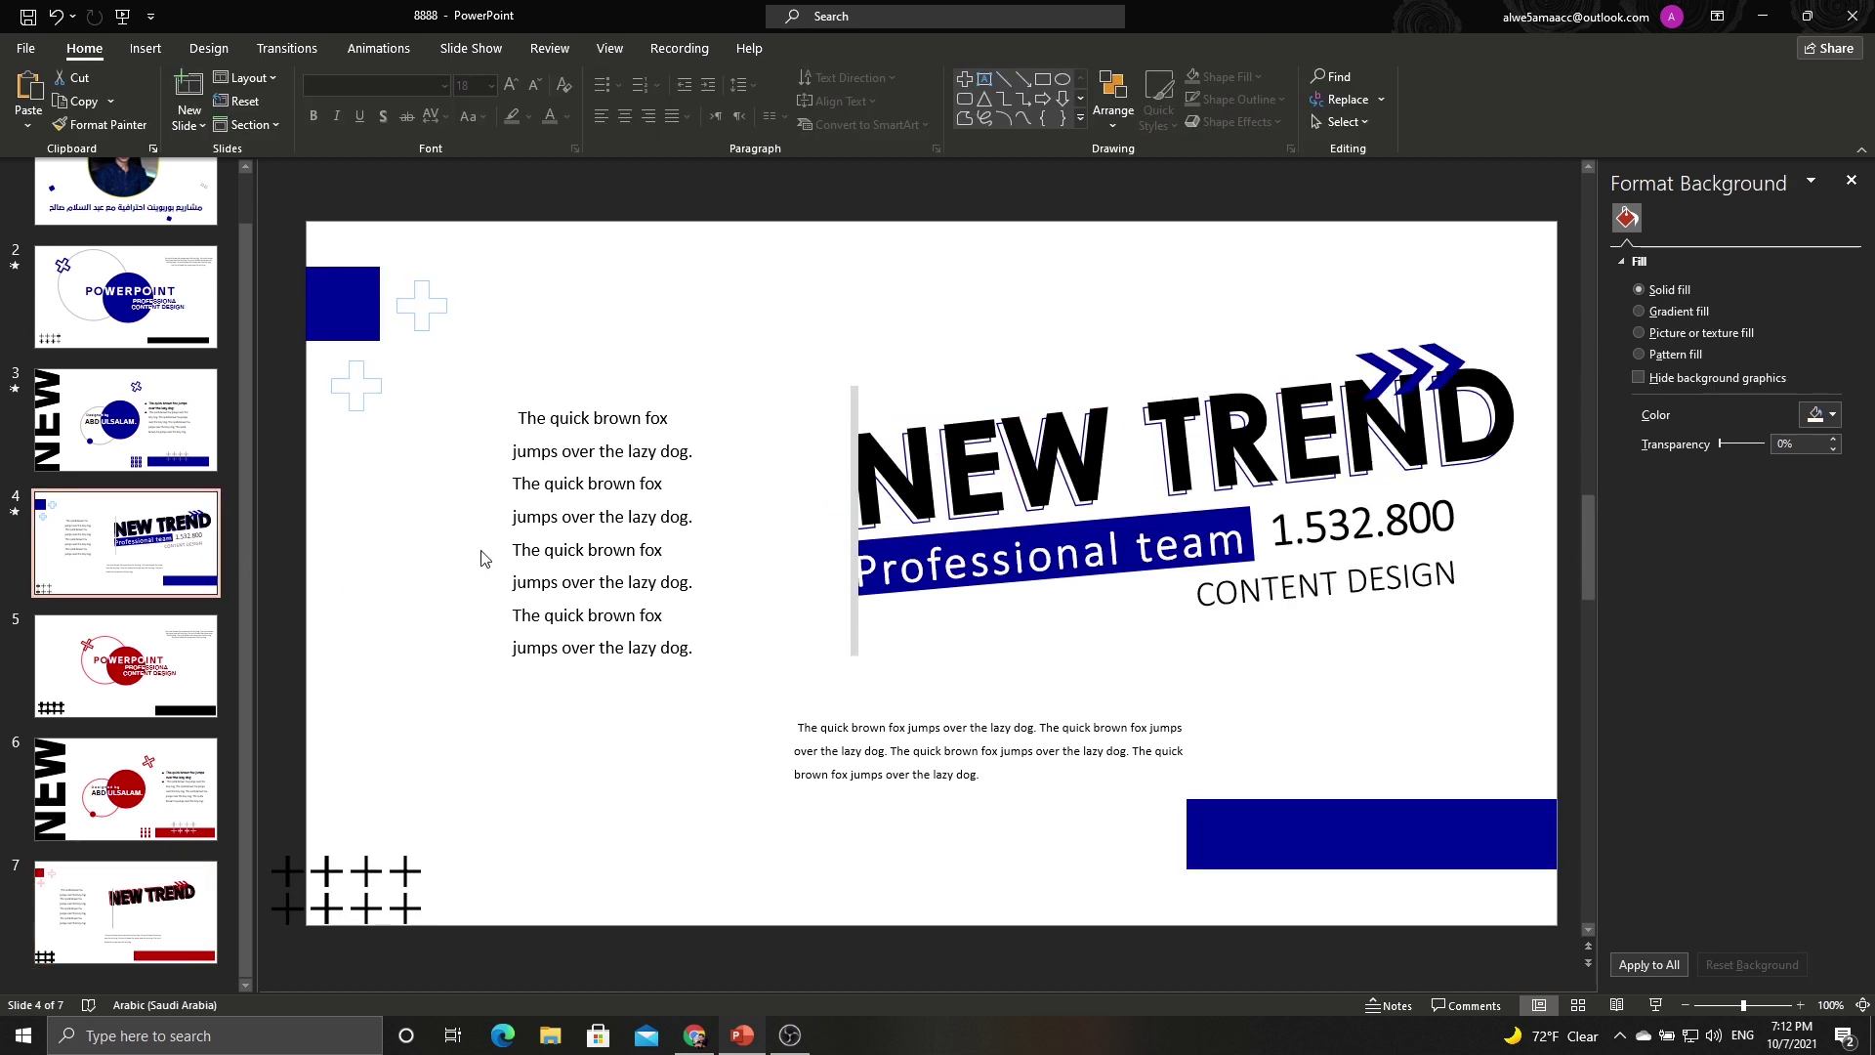
pyautogui.click(870, 575)
pyautogui.click(898, 680)
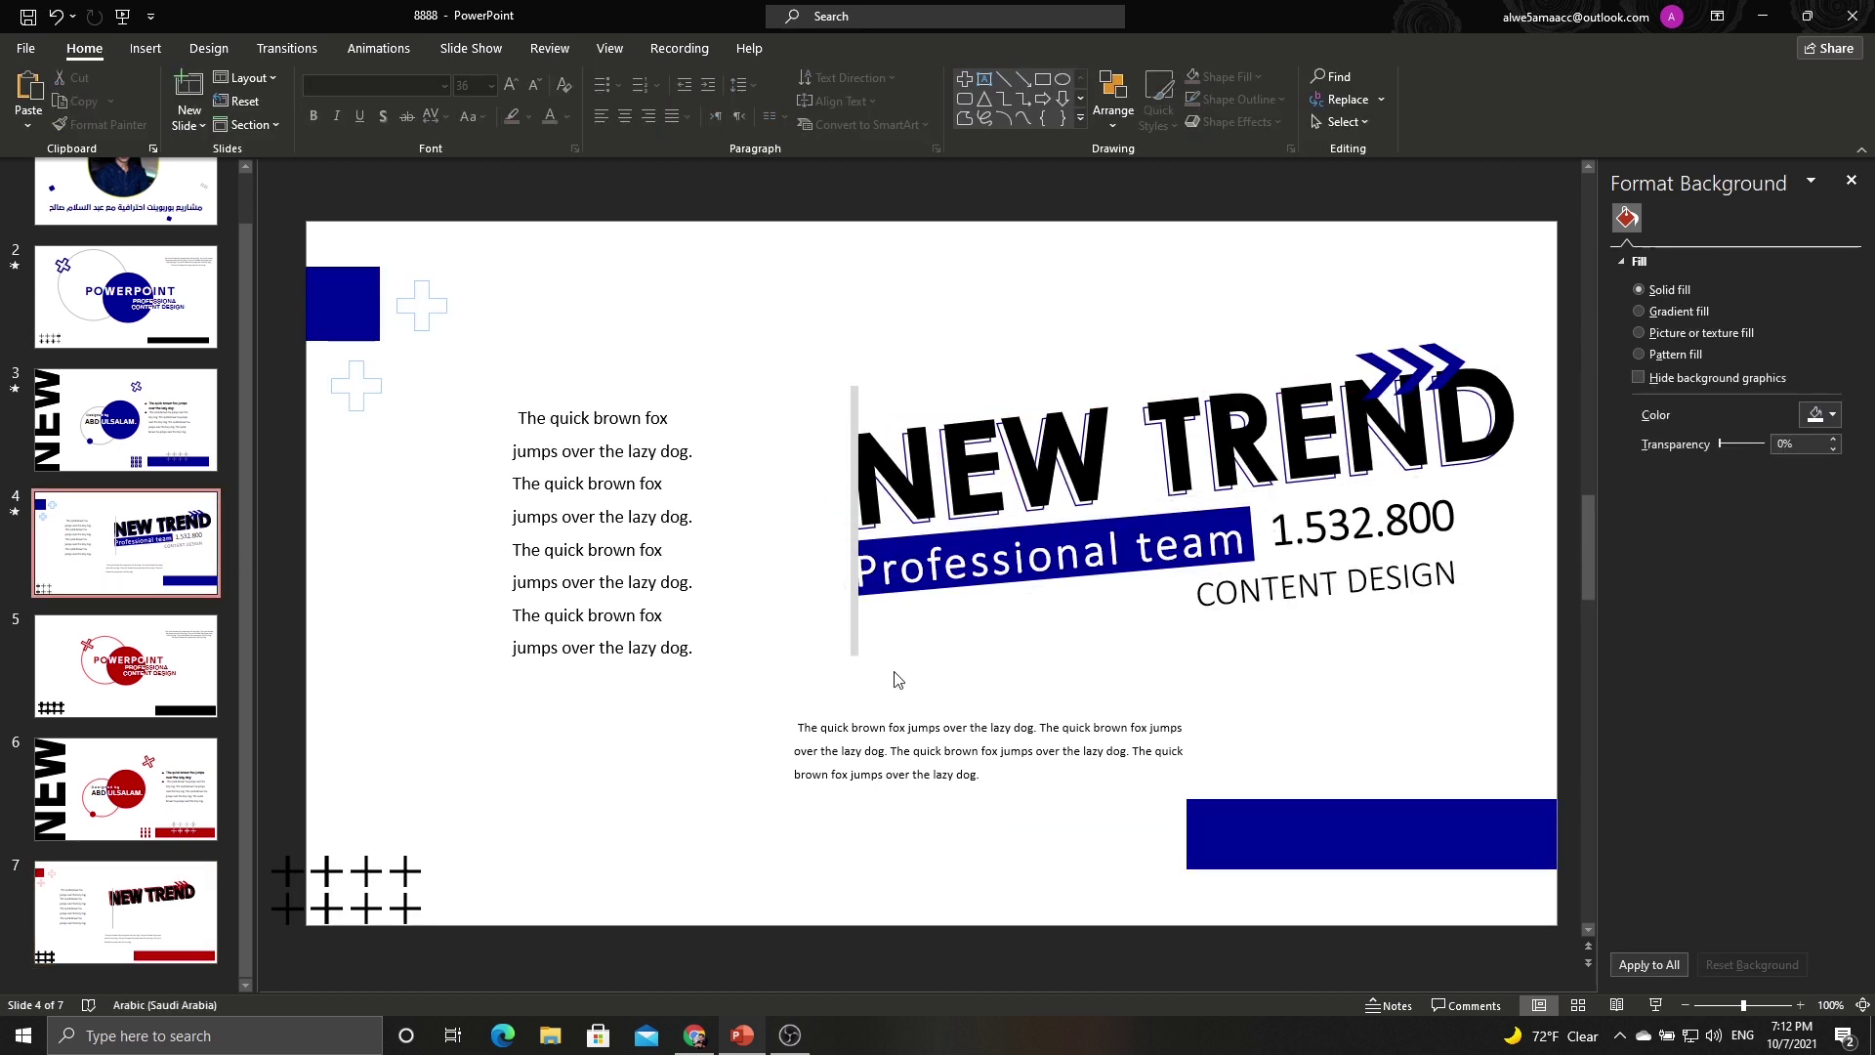
pyautogui.click(216, 879)
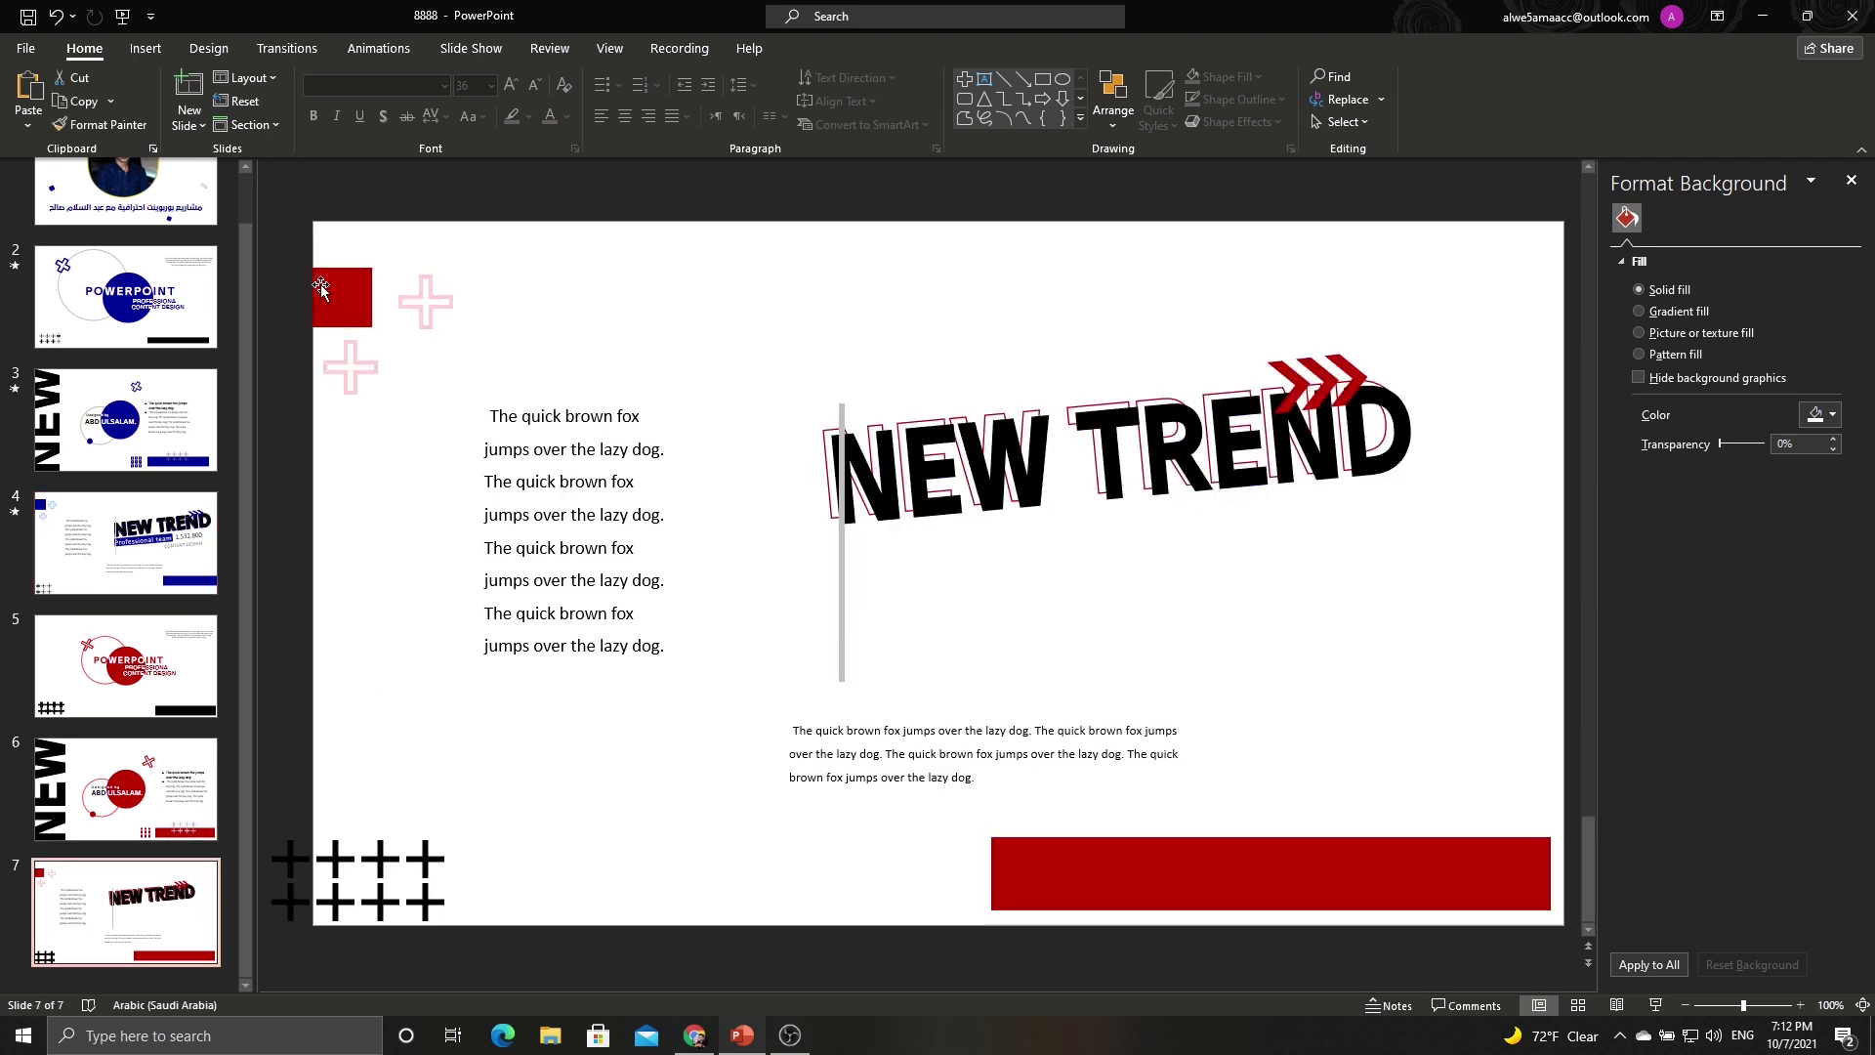
# Add a WordArt box reading 'Professional Team' with Team capitalised.
pyautogui.click(166, 44)
pyautogui.click(976, 98)
pyautogui.click(967, 157)
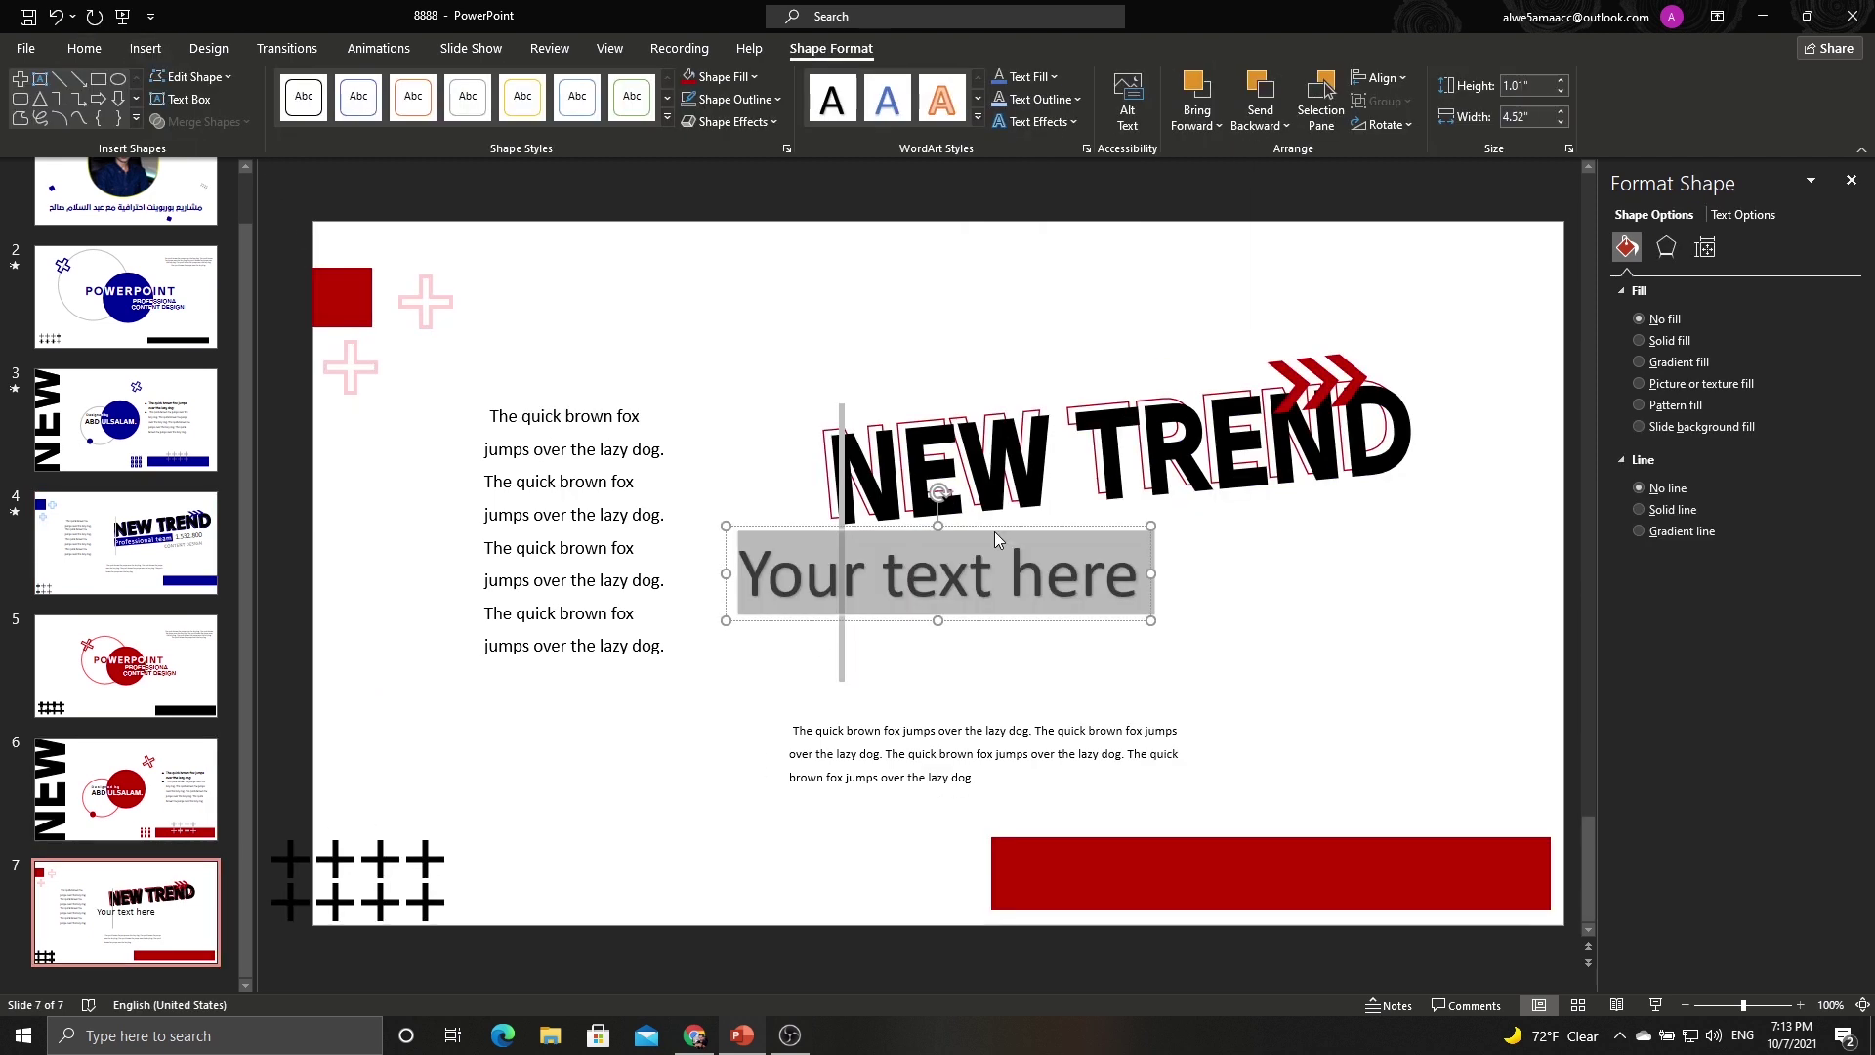
pyautogui.write('profe')
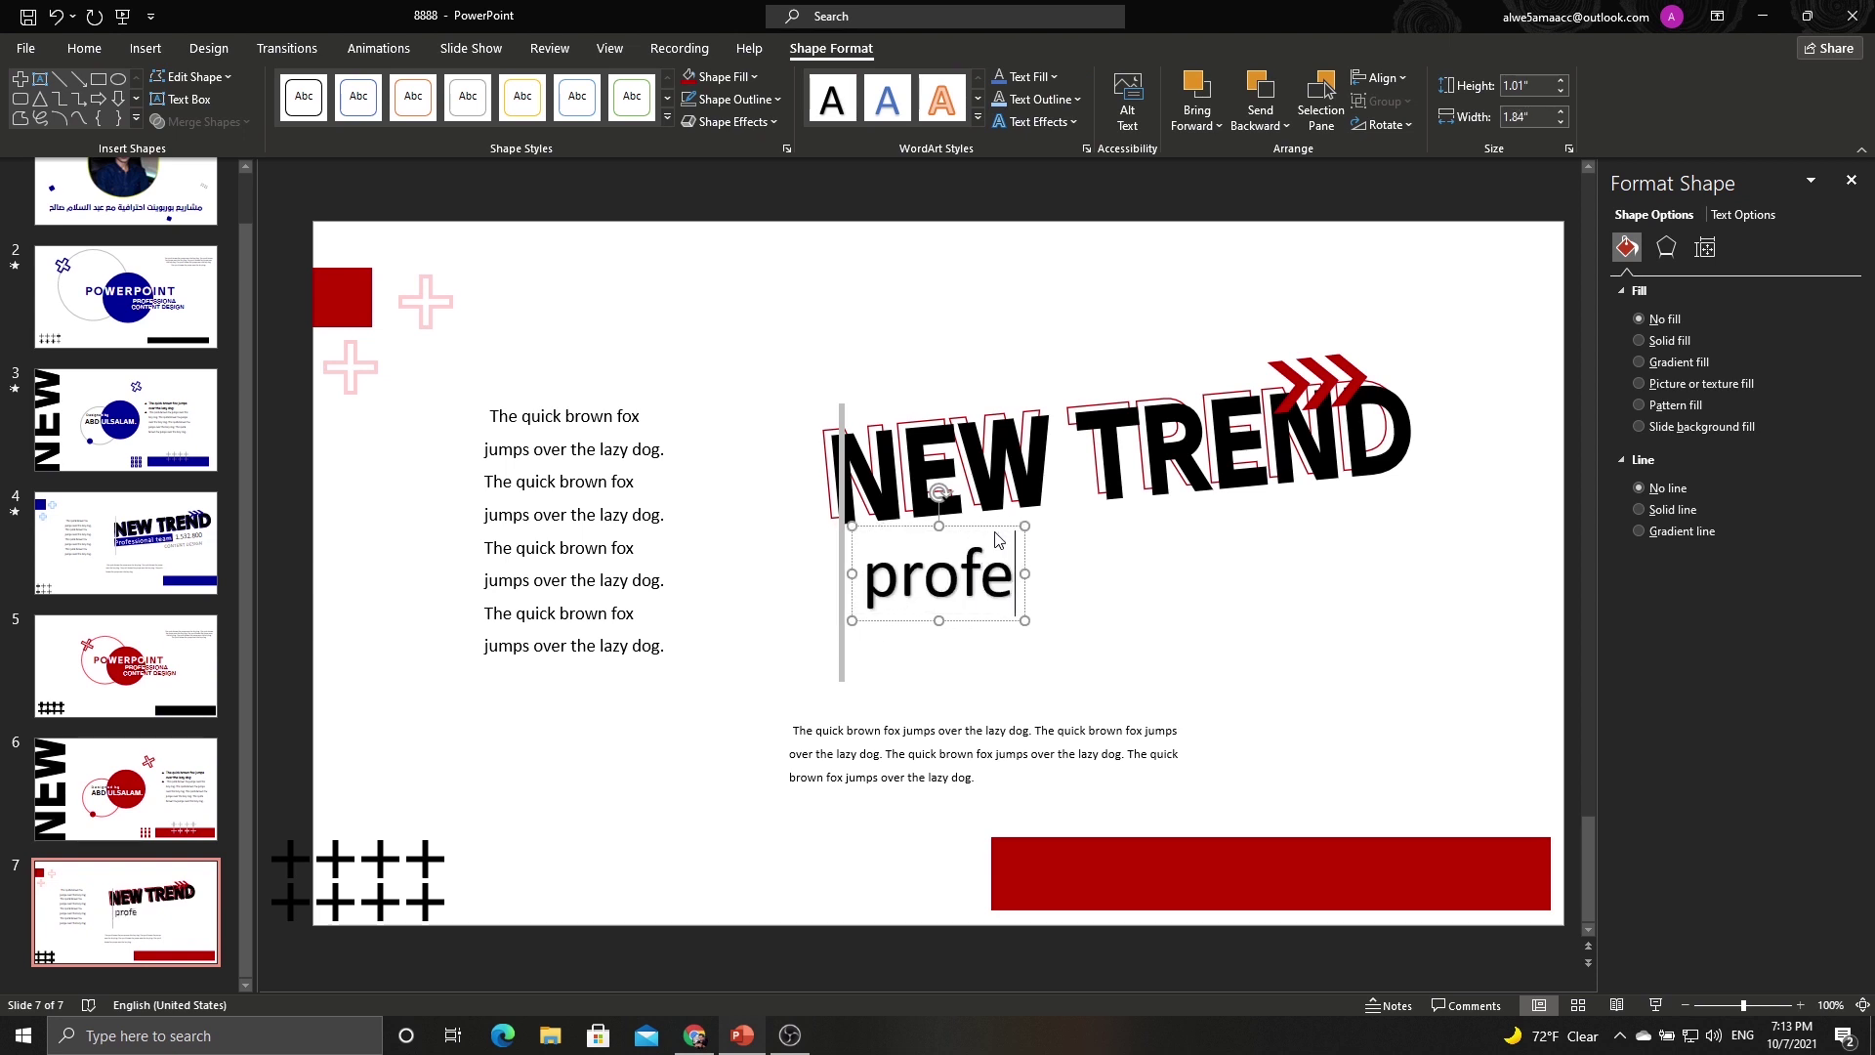
pyautogui.write('ssional te')
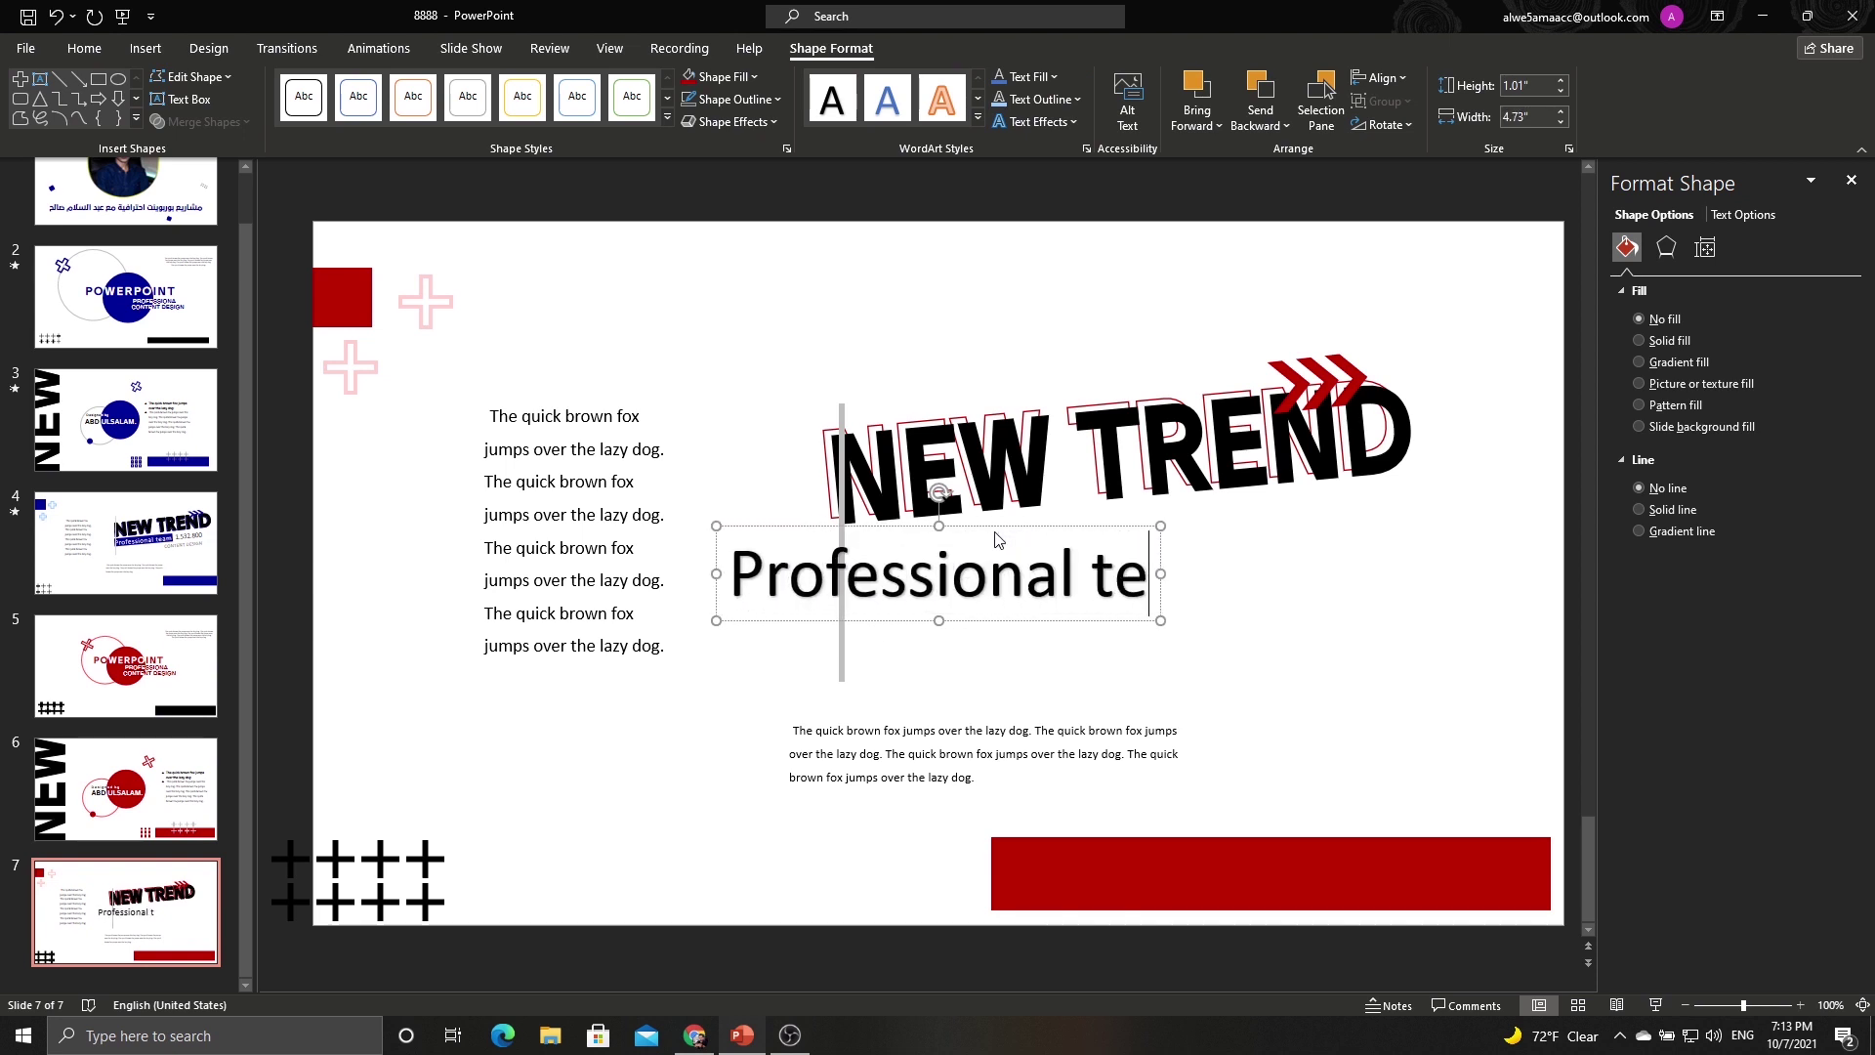
pyautogui.write('am')
pyautogui.doubleClick(1087, 576)
pyautogui.click(84, 48)
# Try combining a rectangle drawn over Professional Team with the text, then undo the combination.
pyautogui.click(458, 99)
pyautogui.click(517, 234)
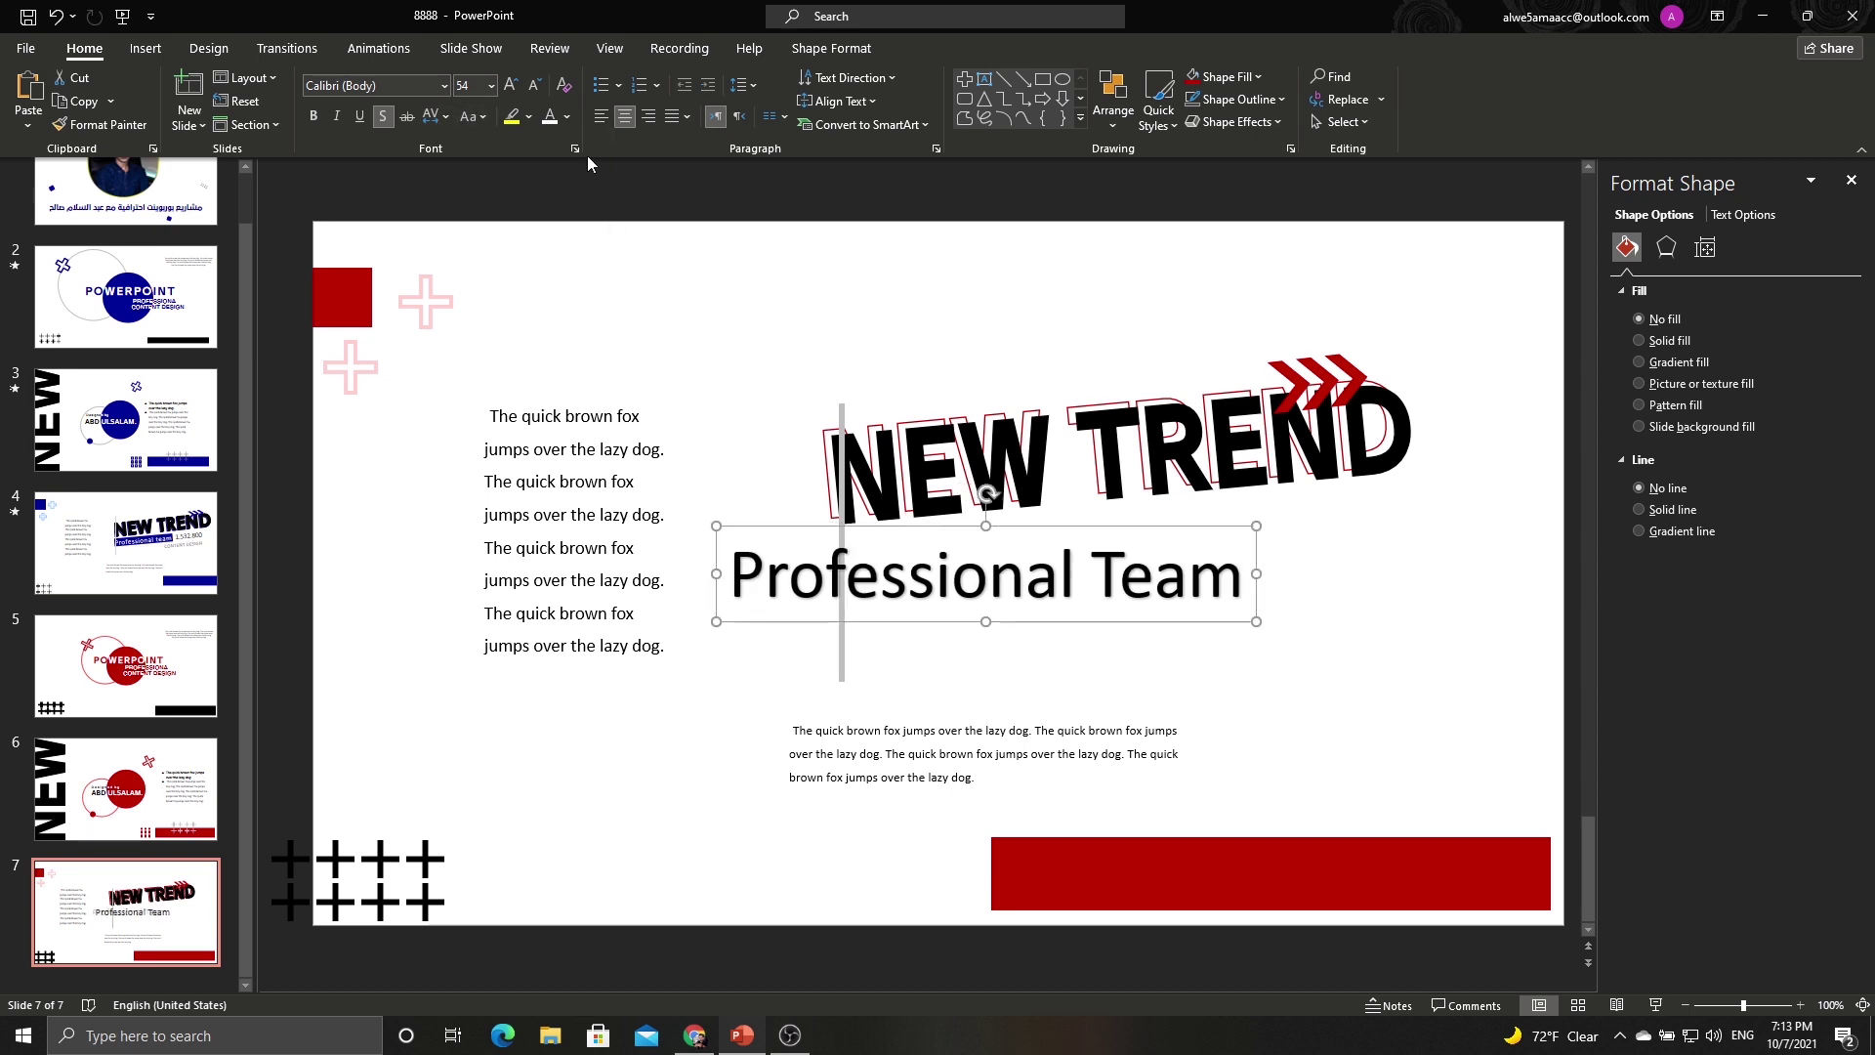
pyautogui.click(145, 48)
pyautogui.click(314, 97)
pyautogui.moveTo(904, 554)
pyautogui.mouseDown()
pyautogui.moveTo(1330, 626)
pyautogui.moveTo(1290, 612)
pyautogui.mouseUp()
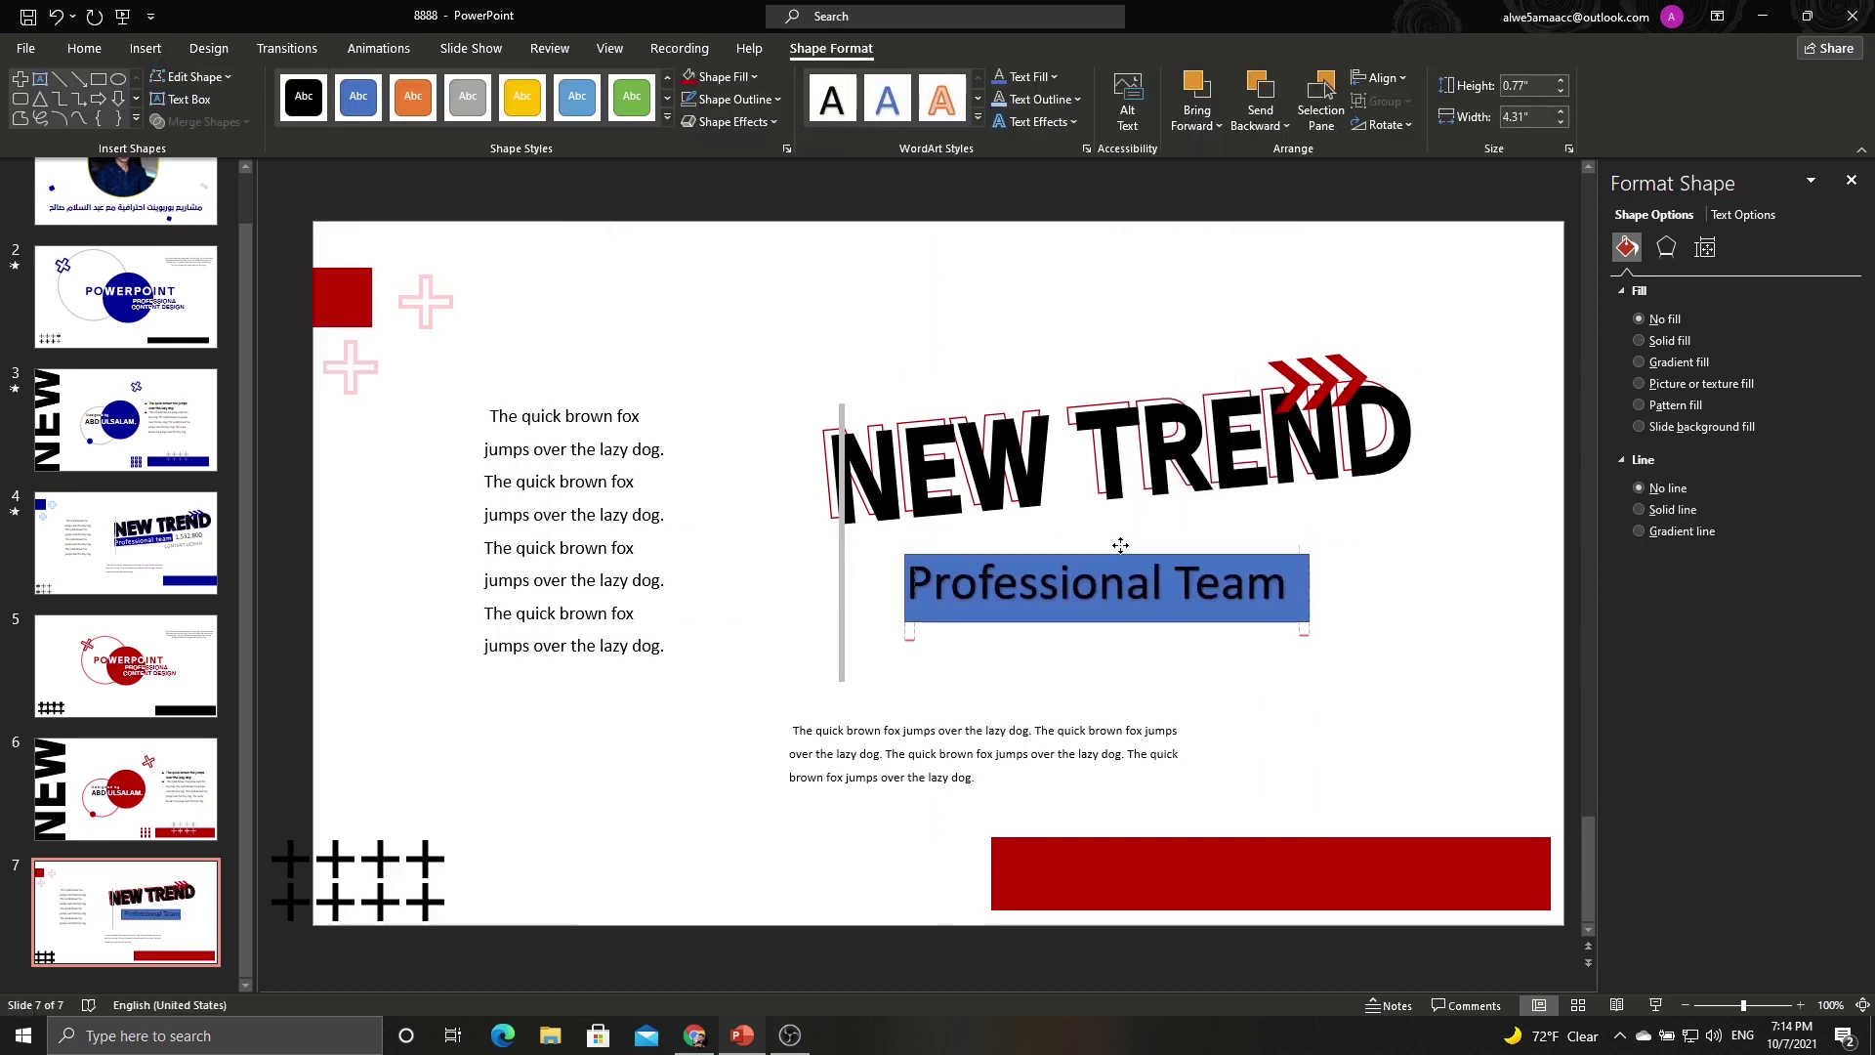
pyautogui.keyDown('shift'); pyautogui.click(1289, 615); pyautogui.keyUp('shift')
pyautogui.click(200, 121)
pyautogui.click(241, 149)
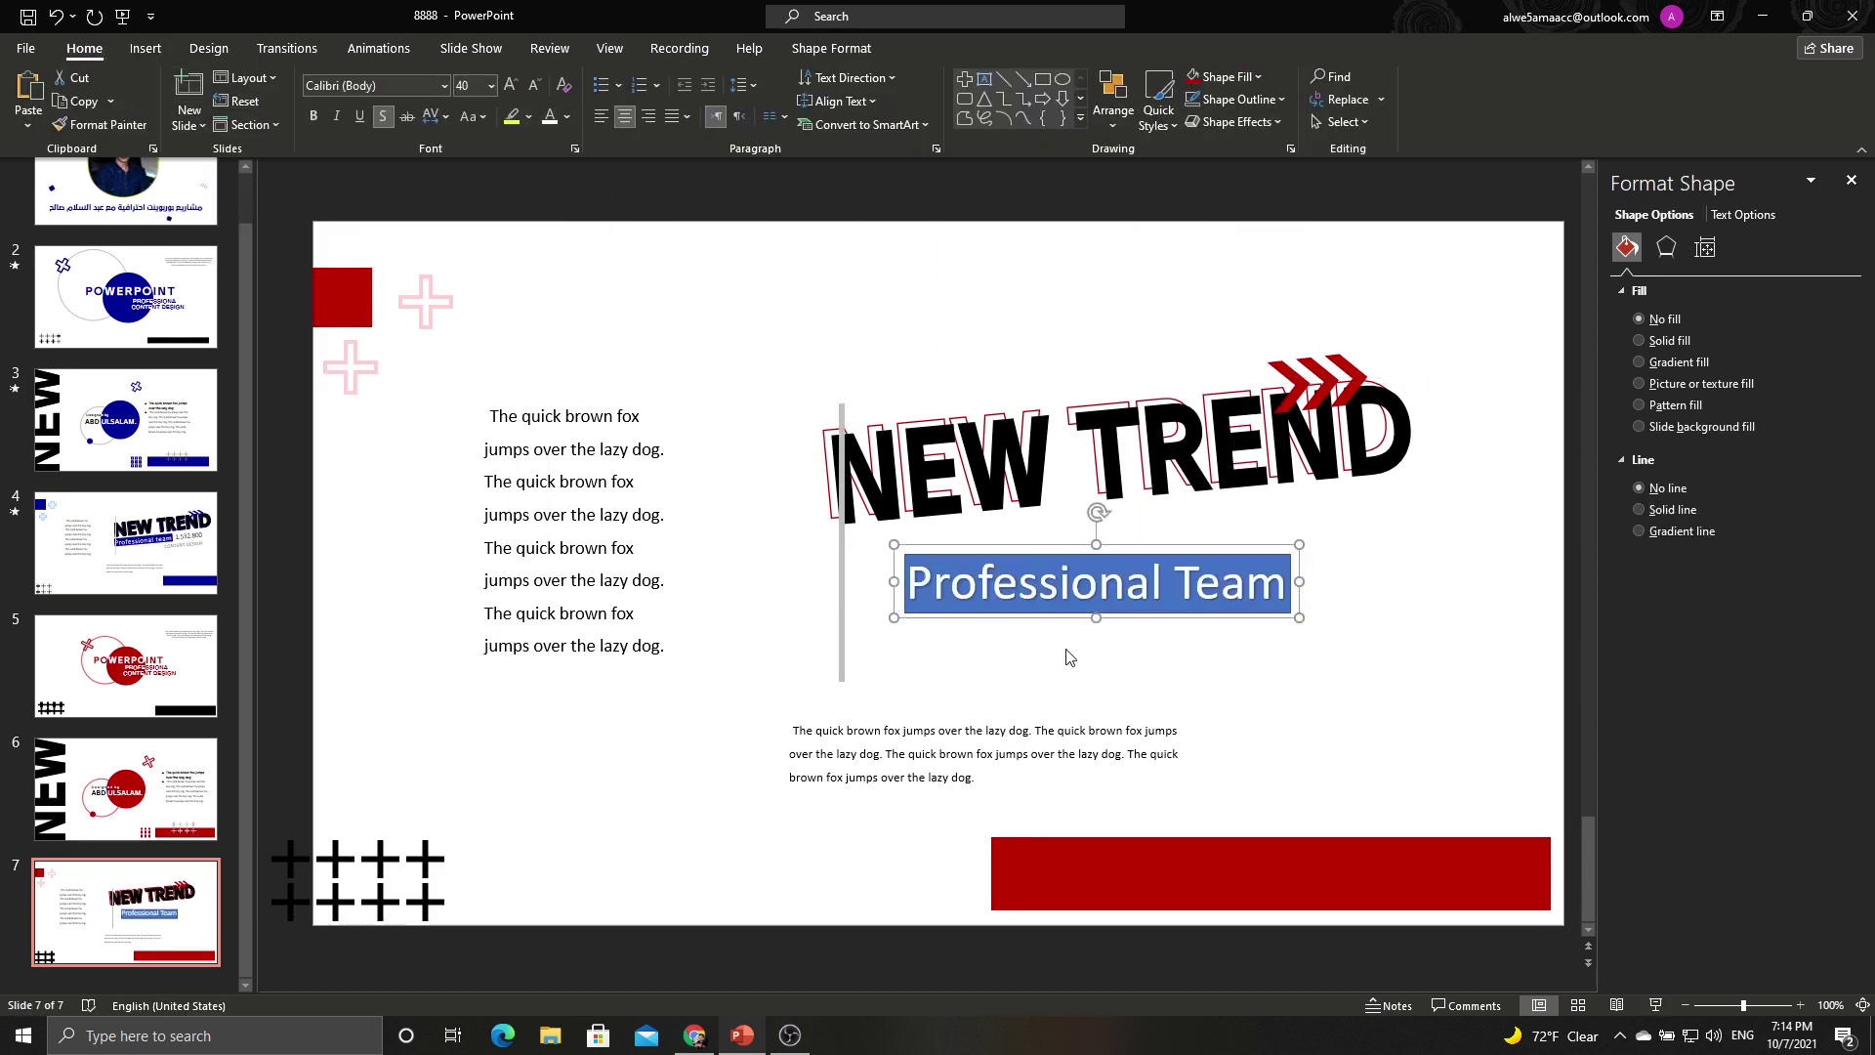
pyautogui.hotkey('ctrl', 'z')
# Give the Professional Team box a red fill and tilt it slightly under NEW TREND.
pyautogui.click(831, 48)
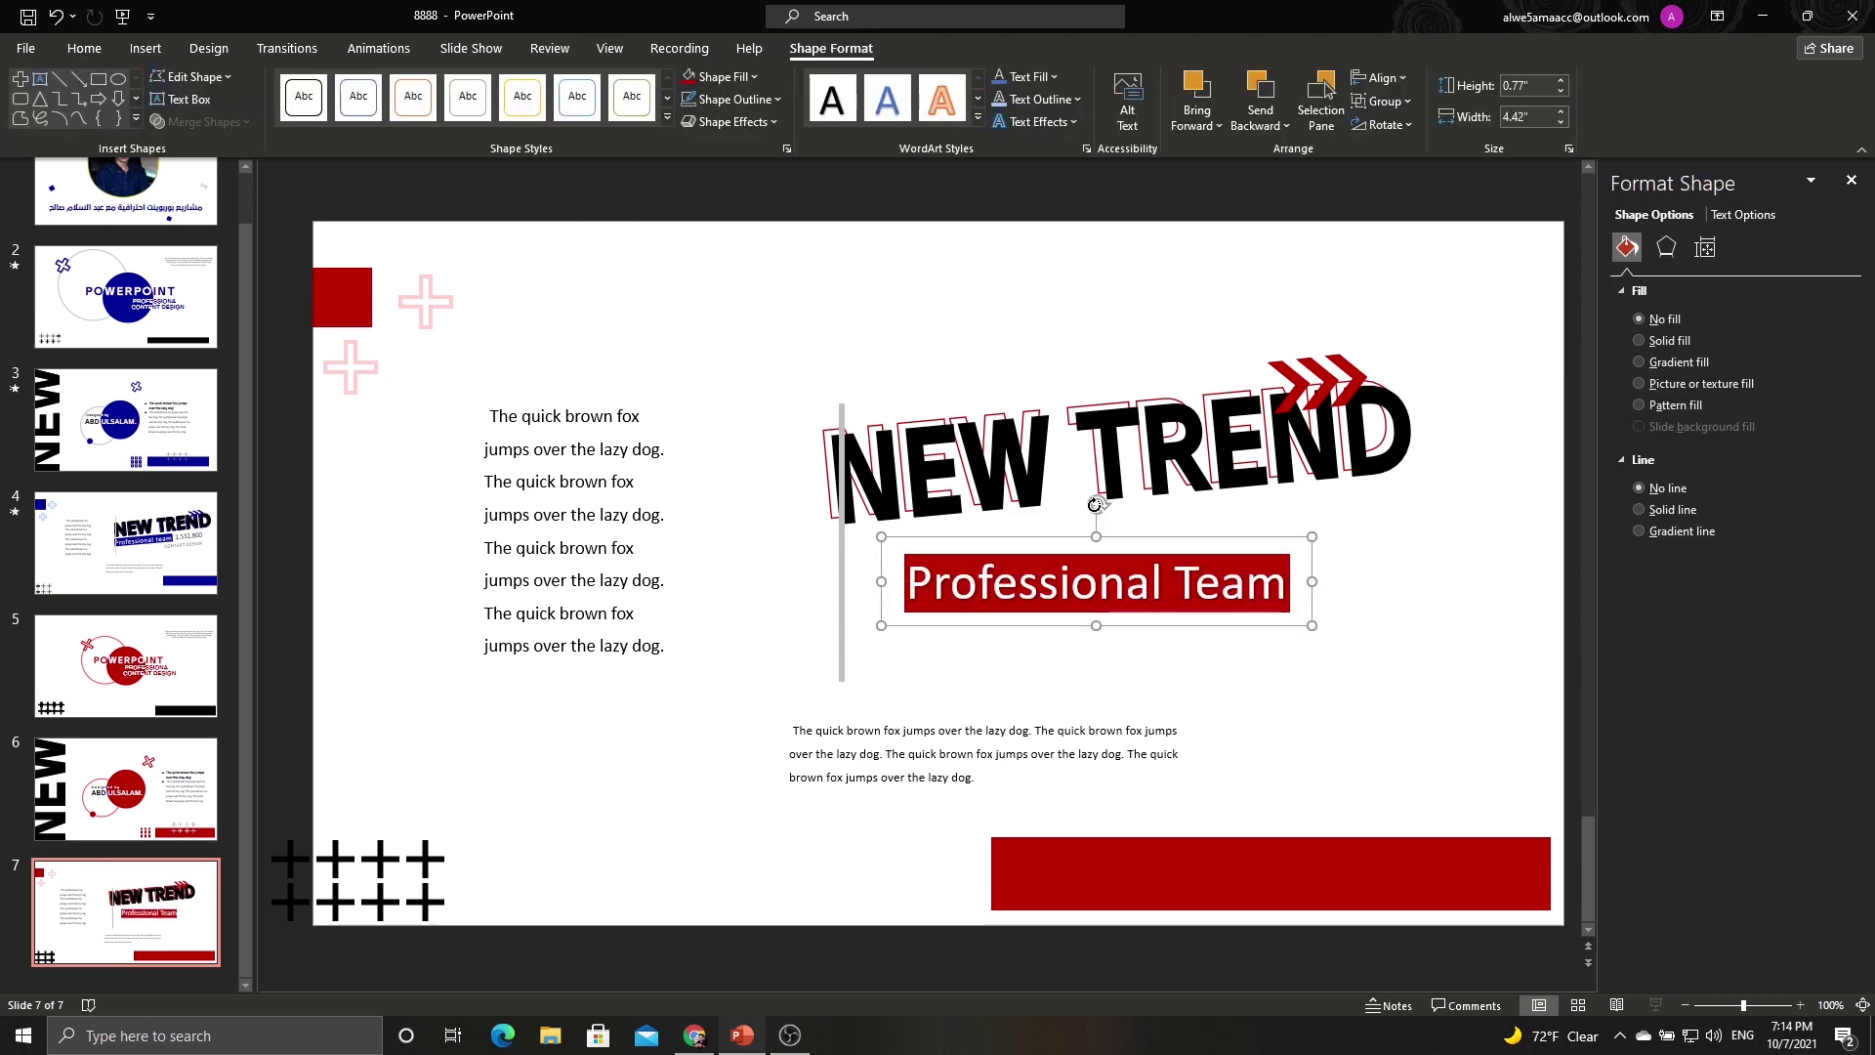
pyautogui.moveTo(1098, 519); pyautogui.dragTo(1092, 516)
pyautogui.click(839, 657)
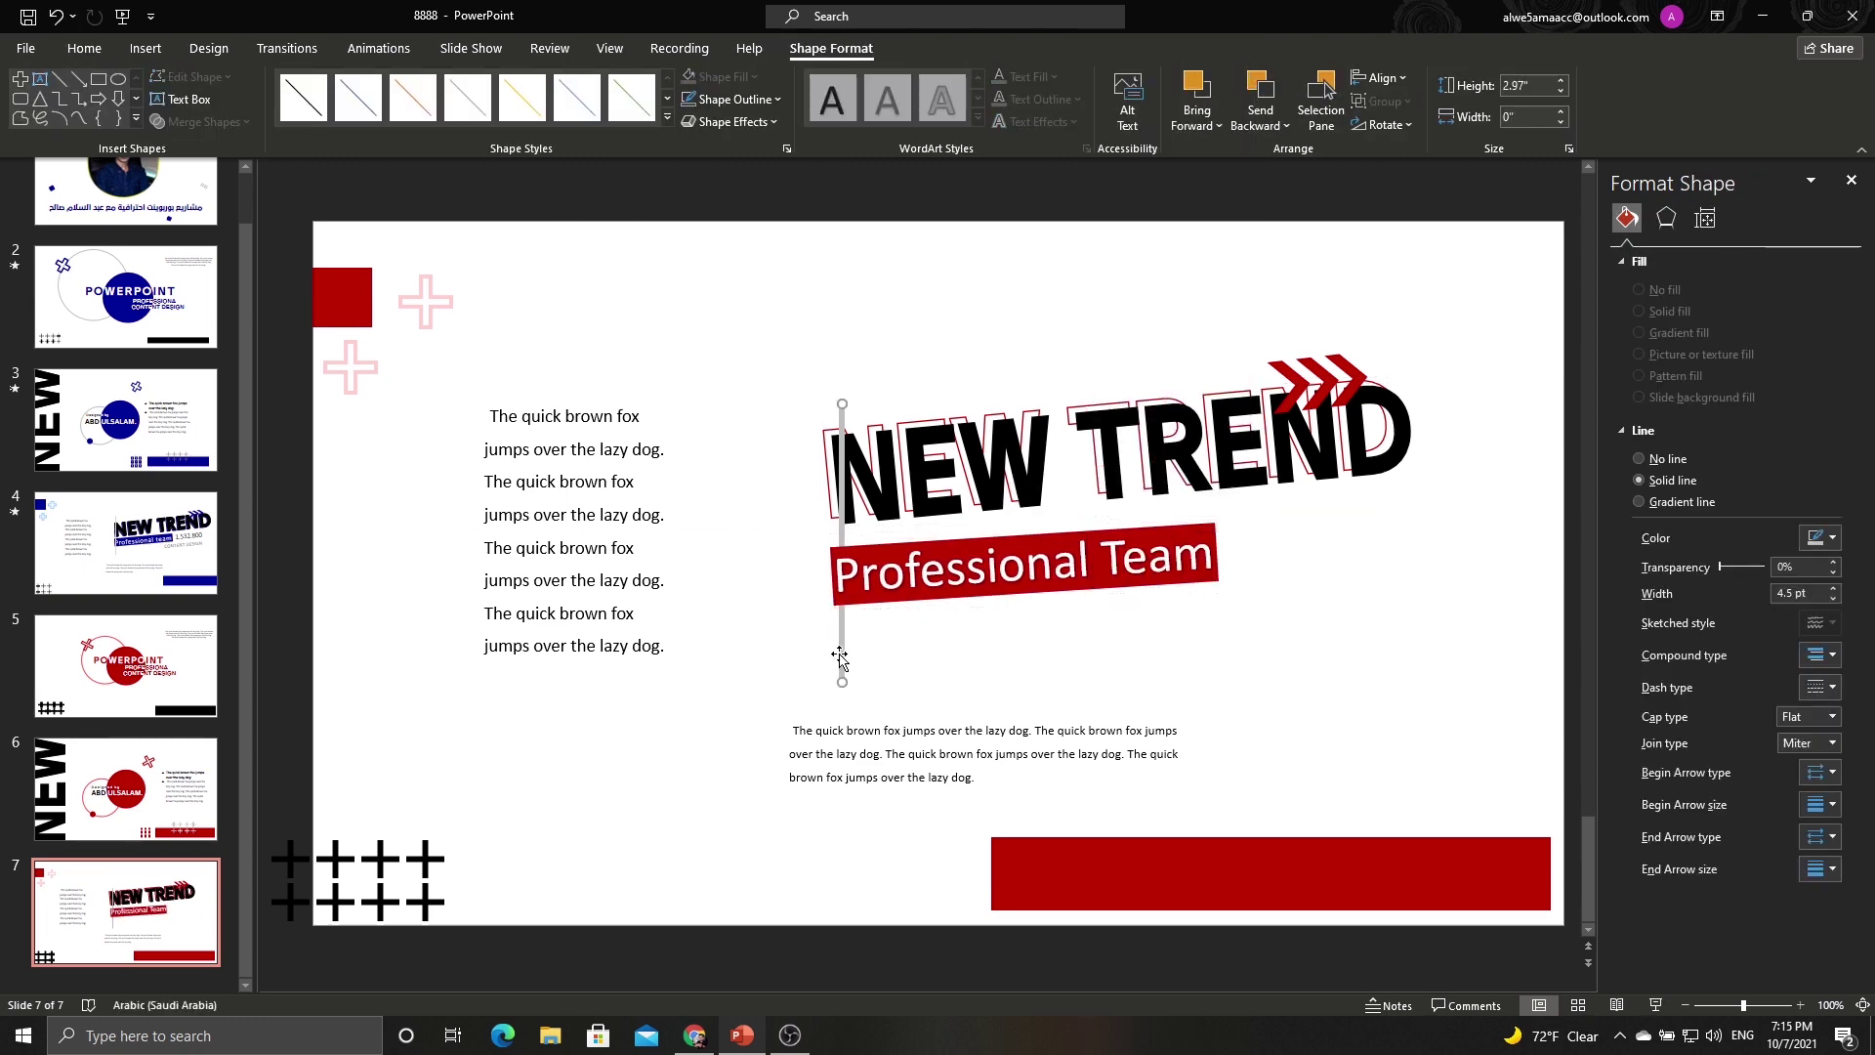
pyautogui.click(970, 671)
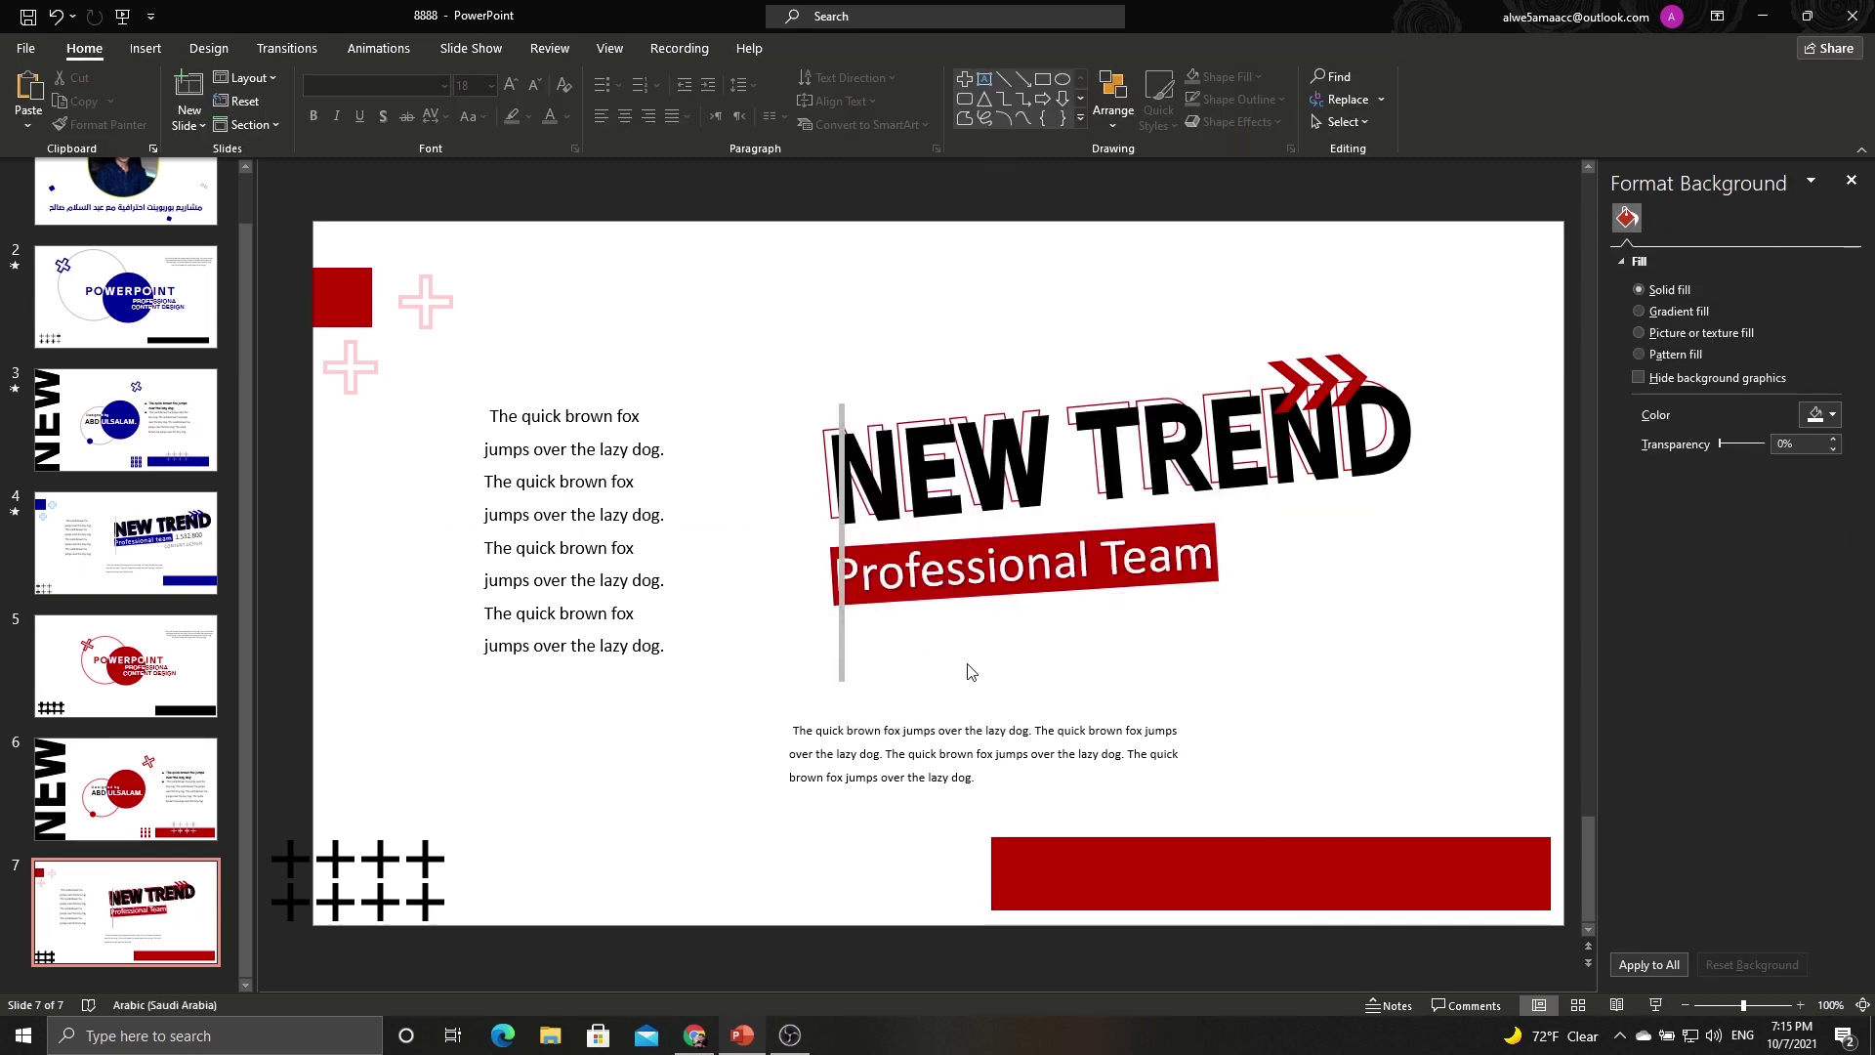
pyautogui.click(145, 48)
# Add a WordArt figure '1.532.800' to the right of the Professional Team banner.
pyautogui.click(1123, 98)
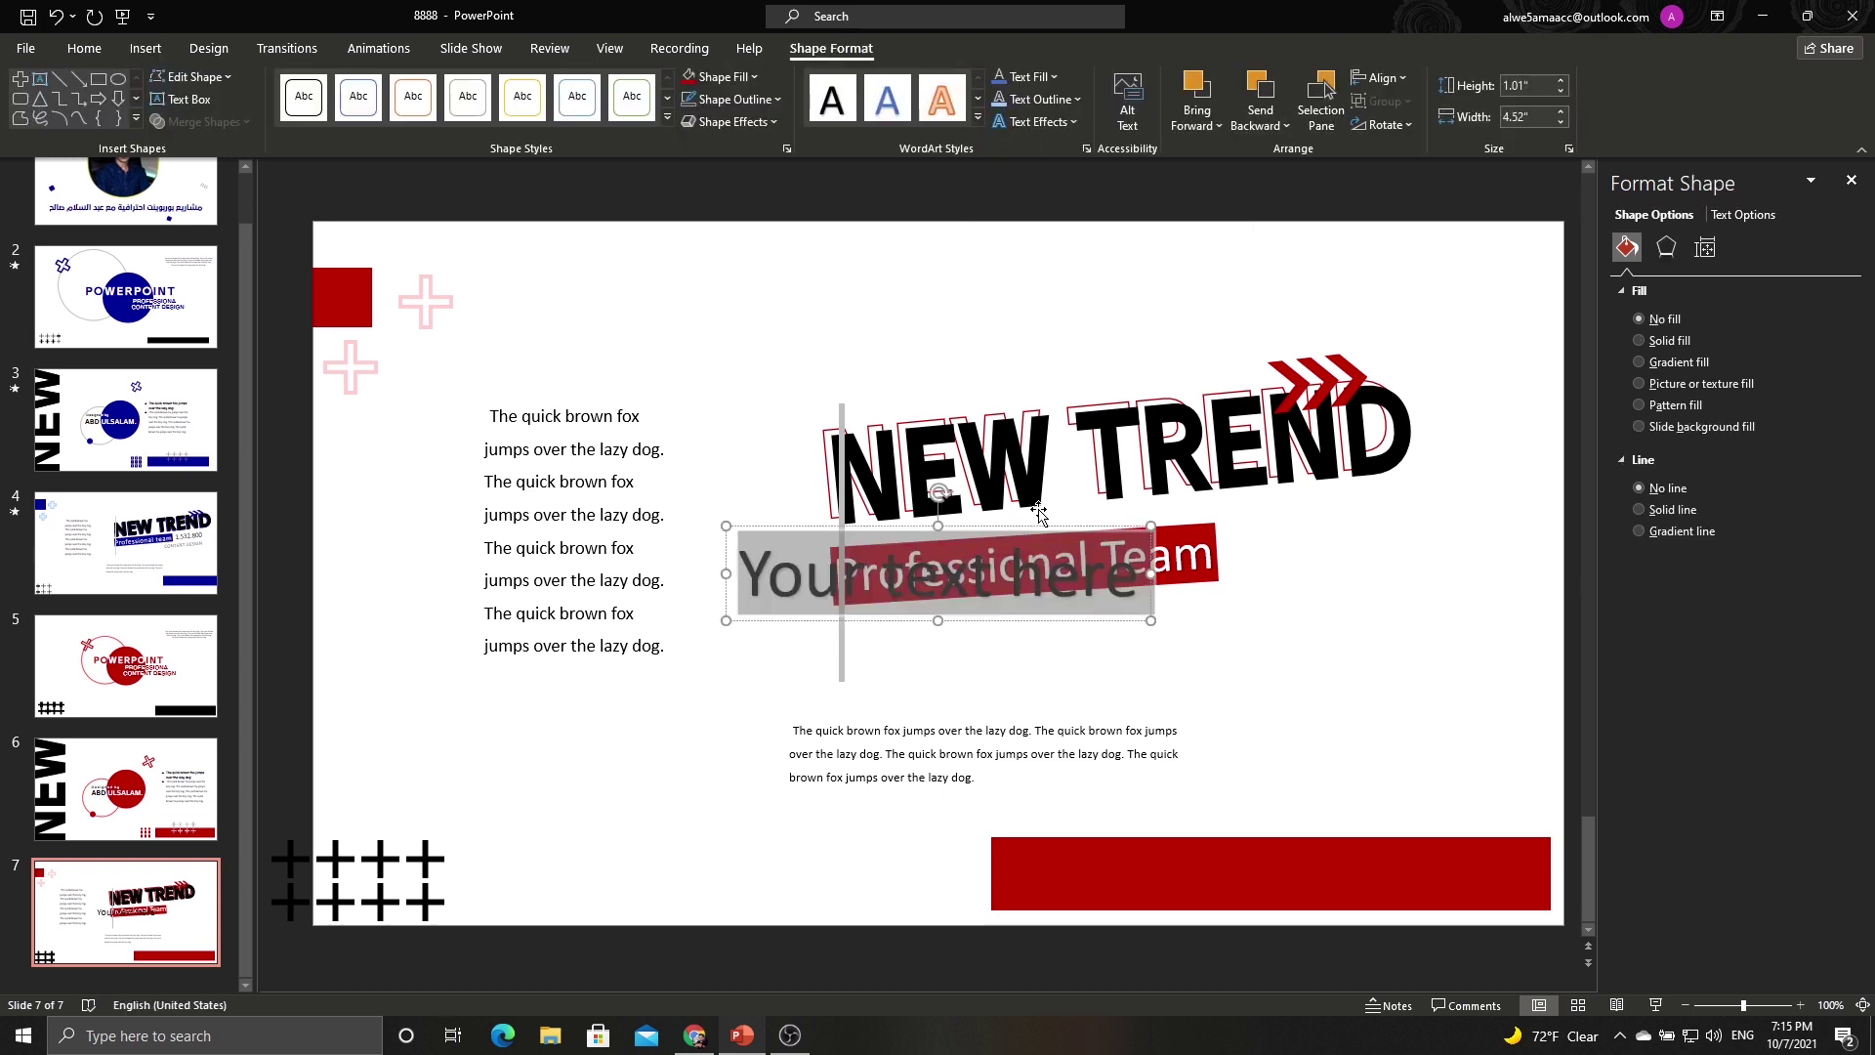
pyautogui.write('1.532.800')
pyautogui.moveTo(991, 630)
pyautogui.mouseDown()
pyautogui.moveTo(1405, 714)
pyautogui.moveTo(1420, 596)
pyautogui.mouseUp()
pyautogui.click(1278, 591)
# Duplicate the figure just below itself and change the copy's text to 'Professional Design'.
pyautogui.click(1278, 591)
pyautogui.moveTo(1278, 590); pyautogui.dragTo(1278, 659)
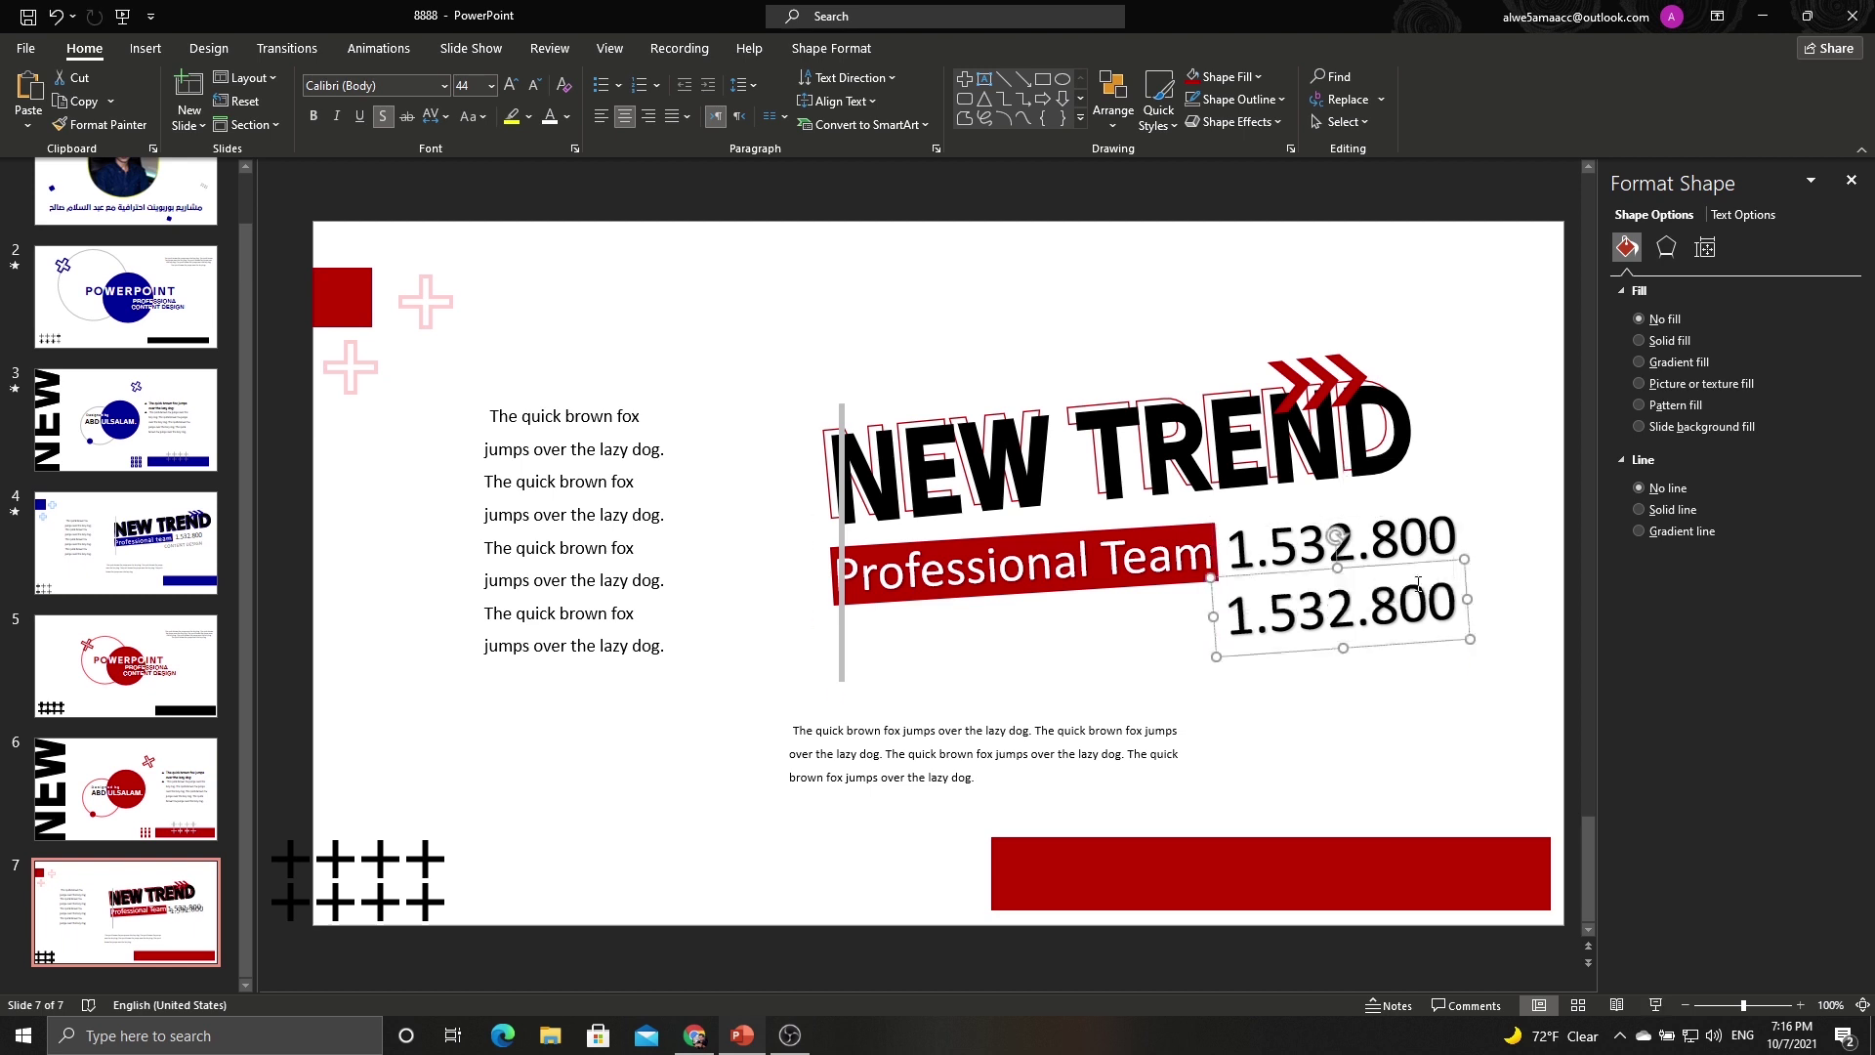
pyautogui.doubleClick(1337, 607)
pyautogui.write('prov')
pyautogui.press('BackSpace')
pyautogui.write('f')
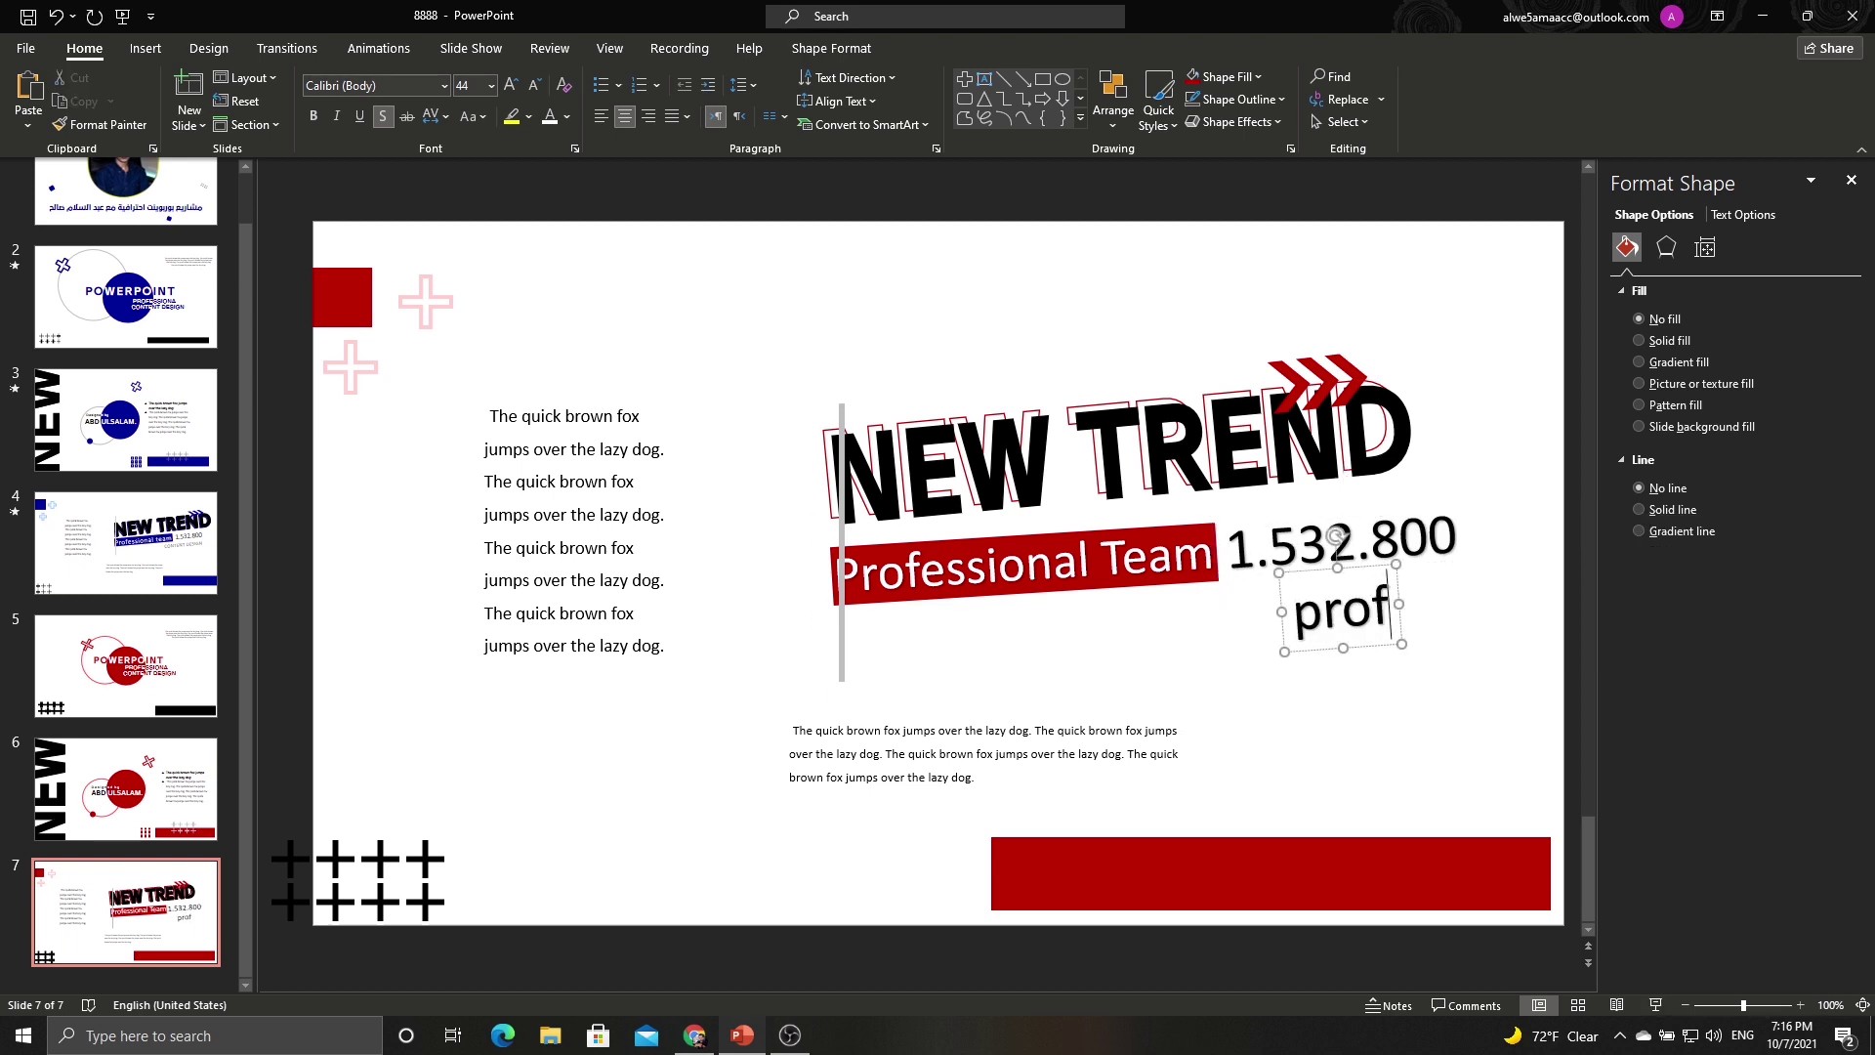
pyautogui.write('essional des')
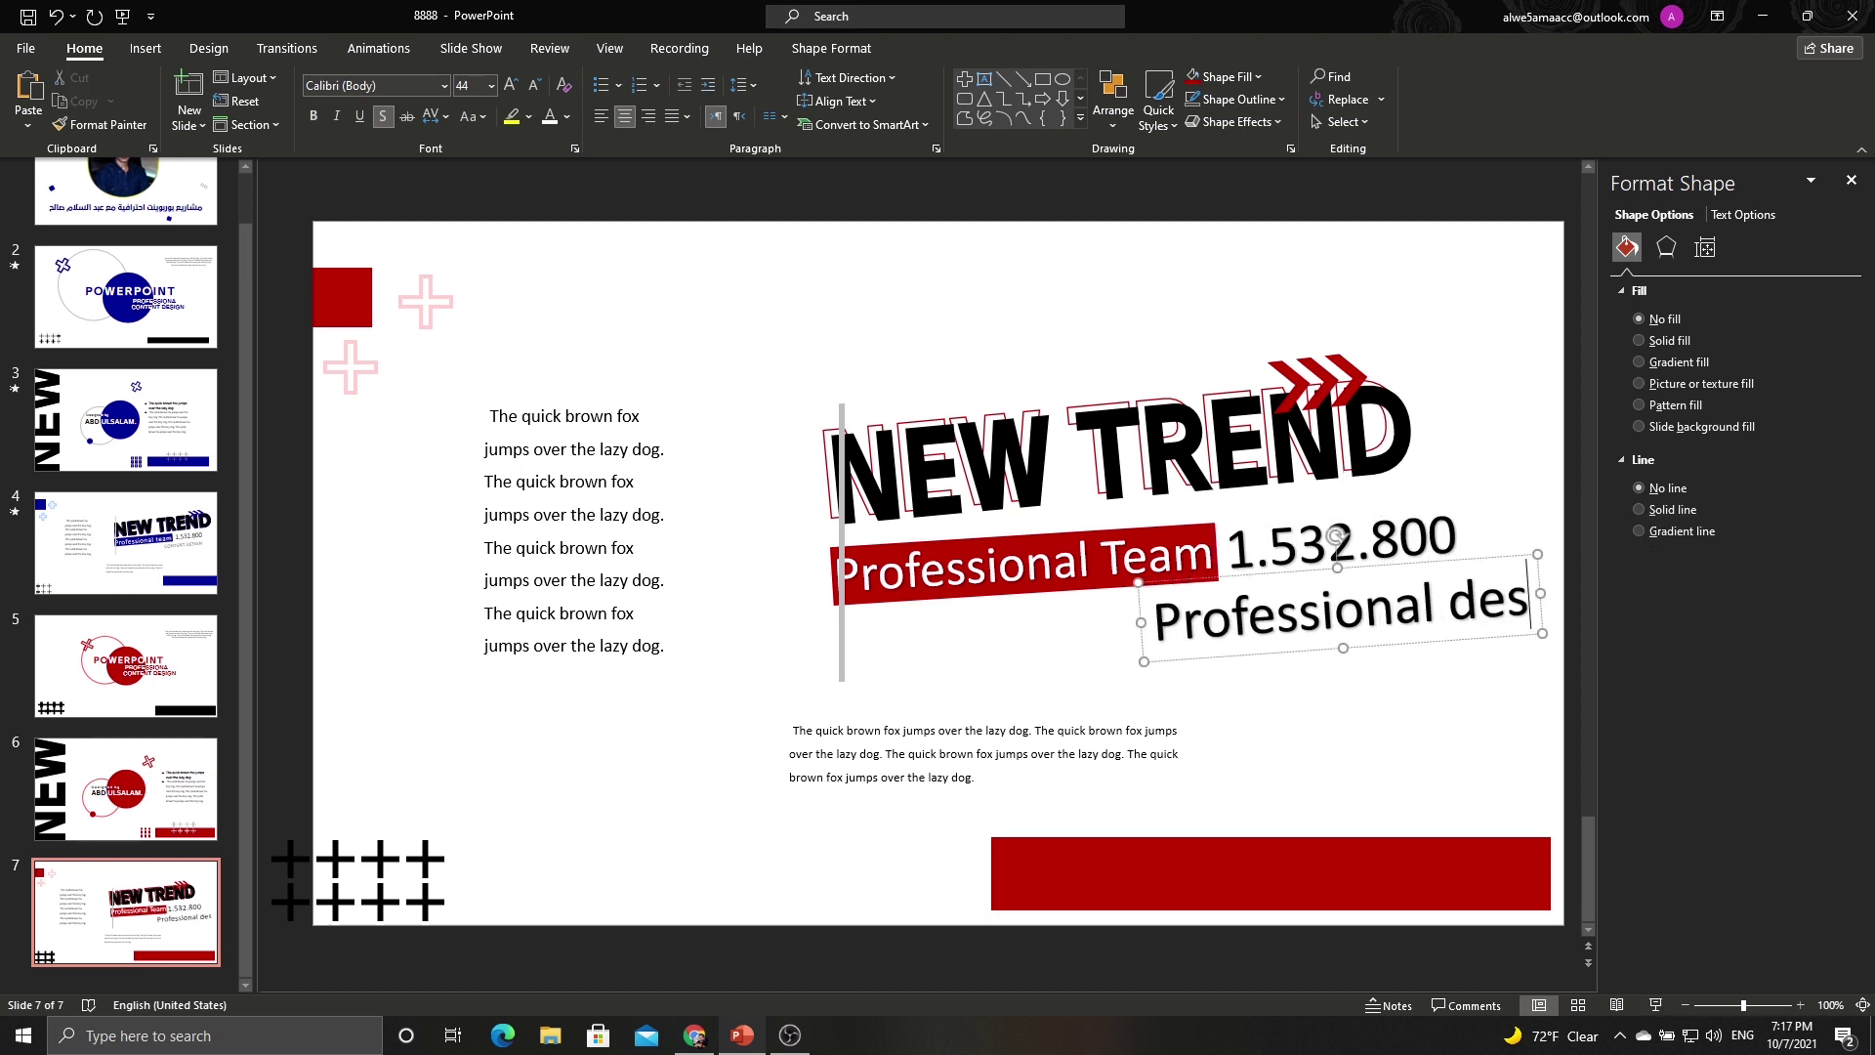
pyautogui.write('ign')
pyautogui.write('D')
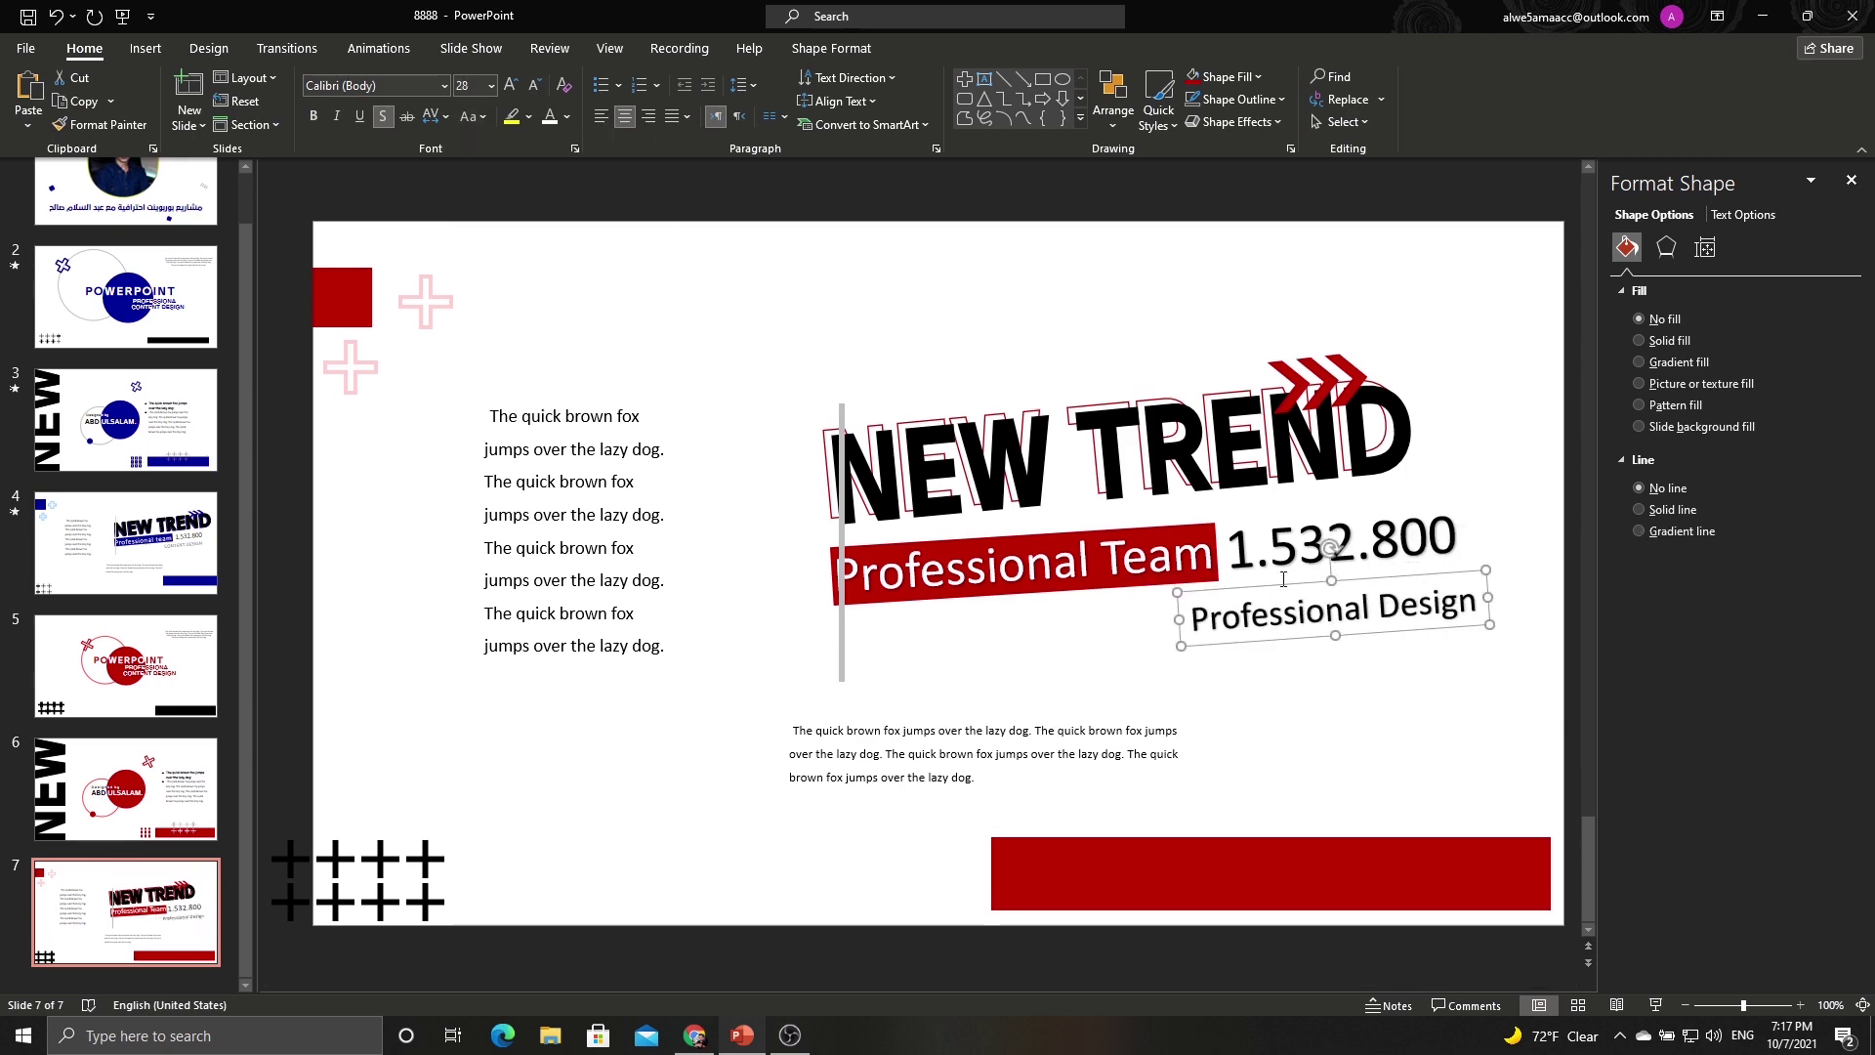
pyautogui.click(1336, 658)
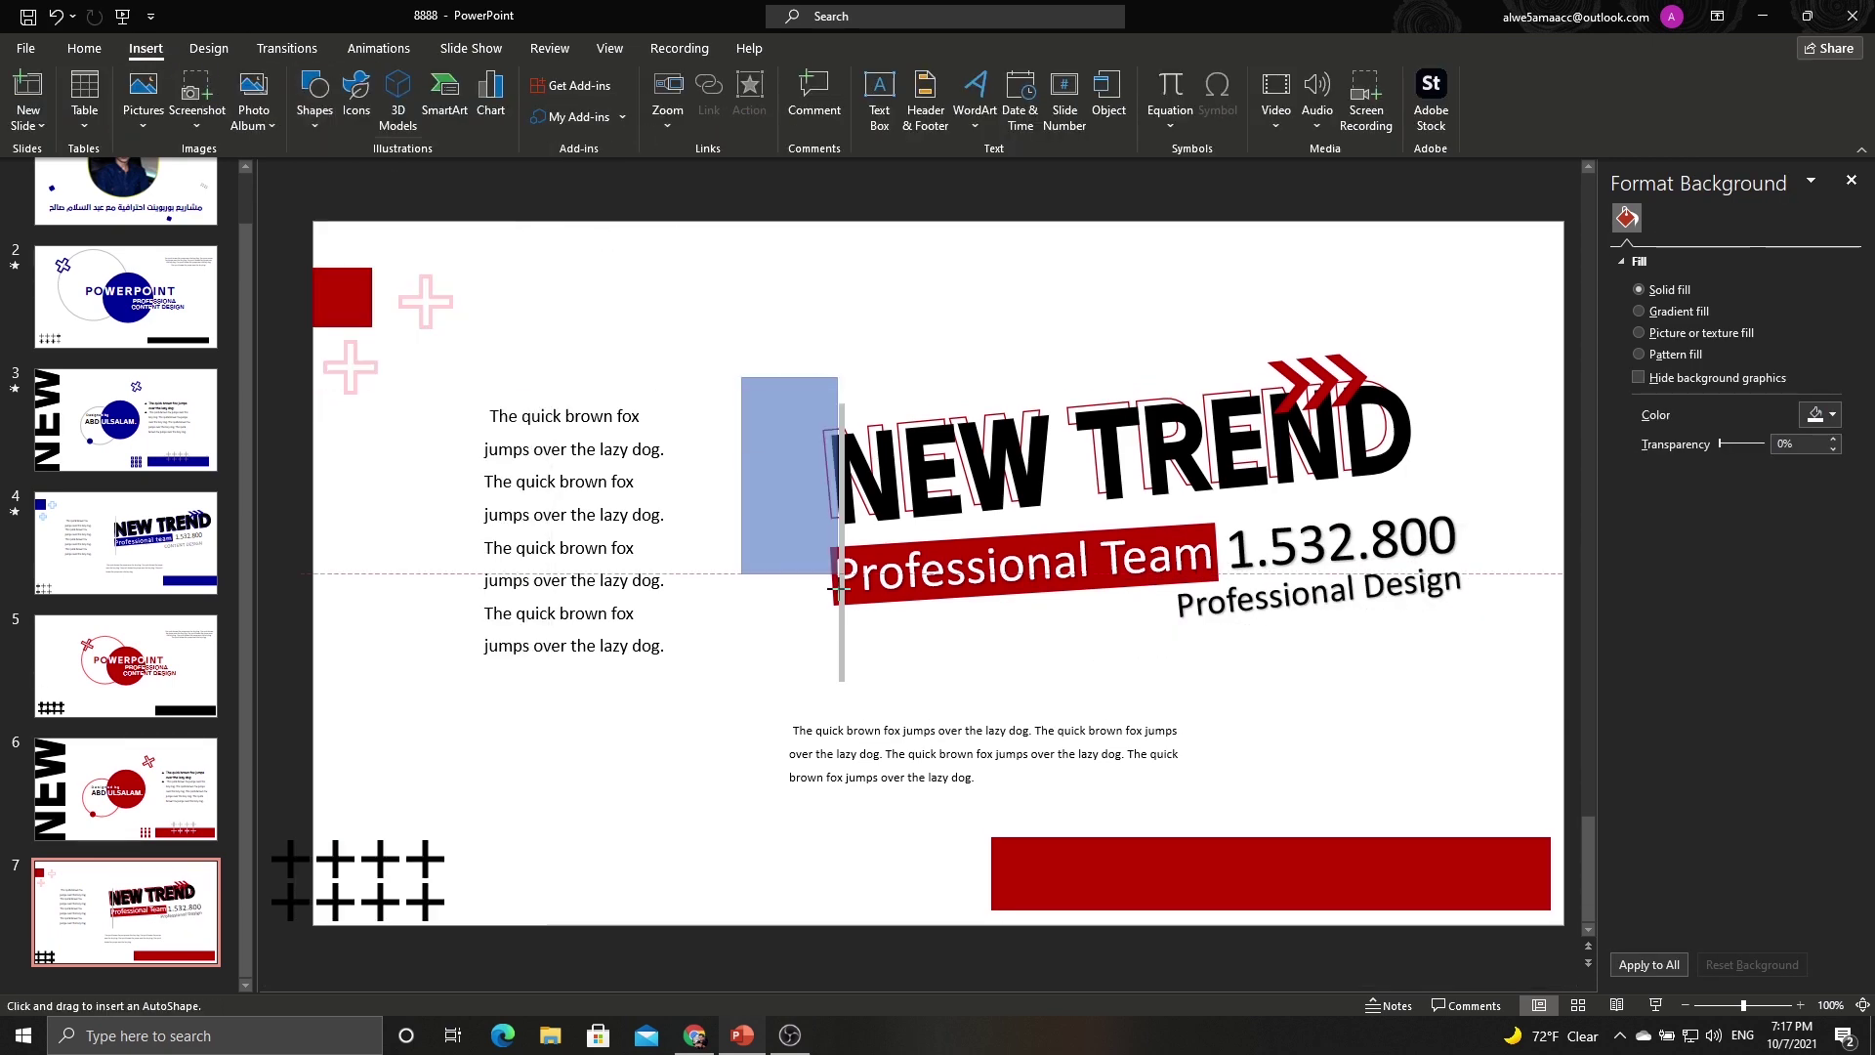
pyautogui.moveTo(745, 376); pyautogui.dragTo(842, 720)
# Copy all of slide 6's objects and paste them onto slide 5.
pyautogui.click(657, 725)
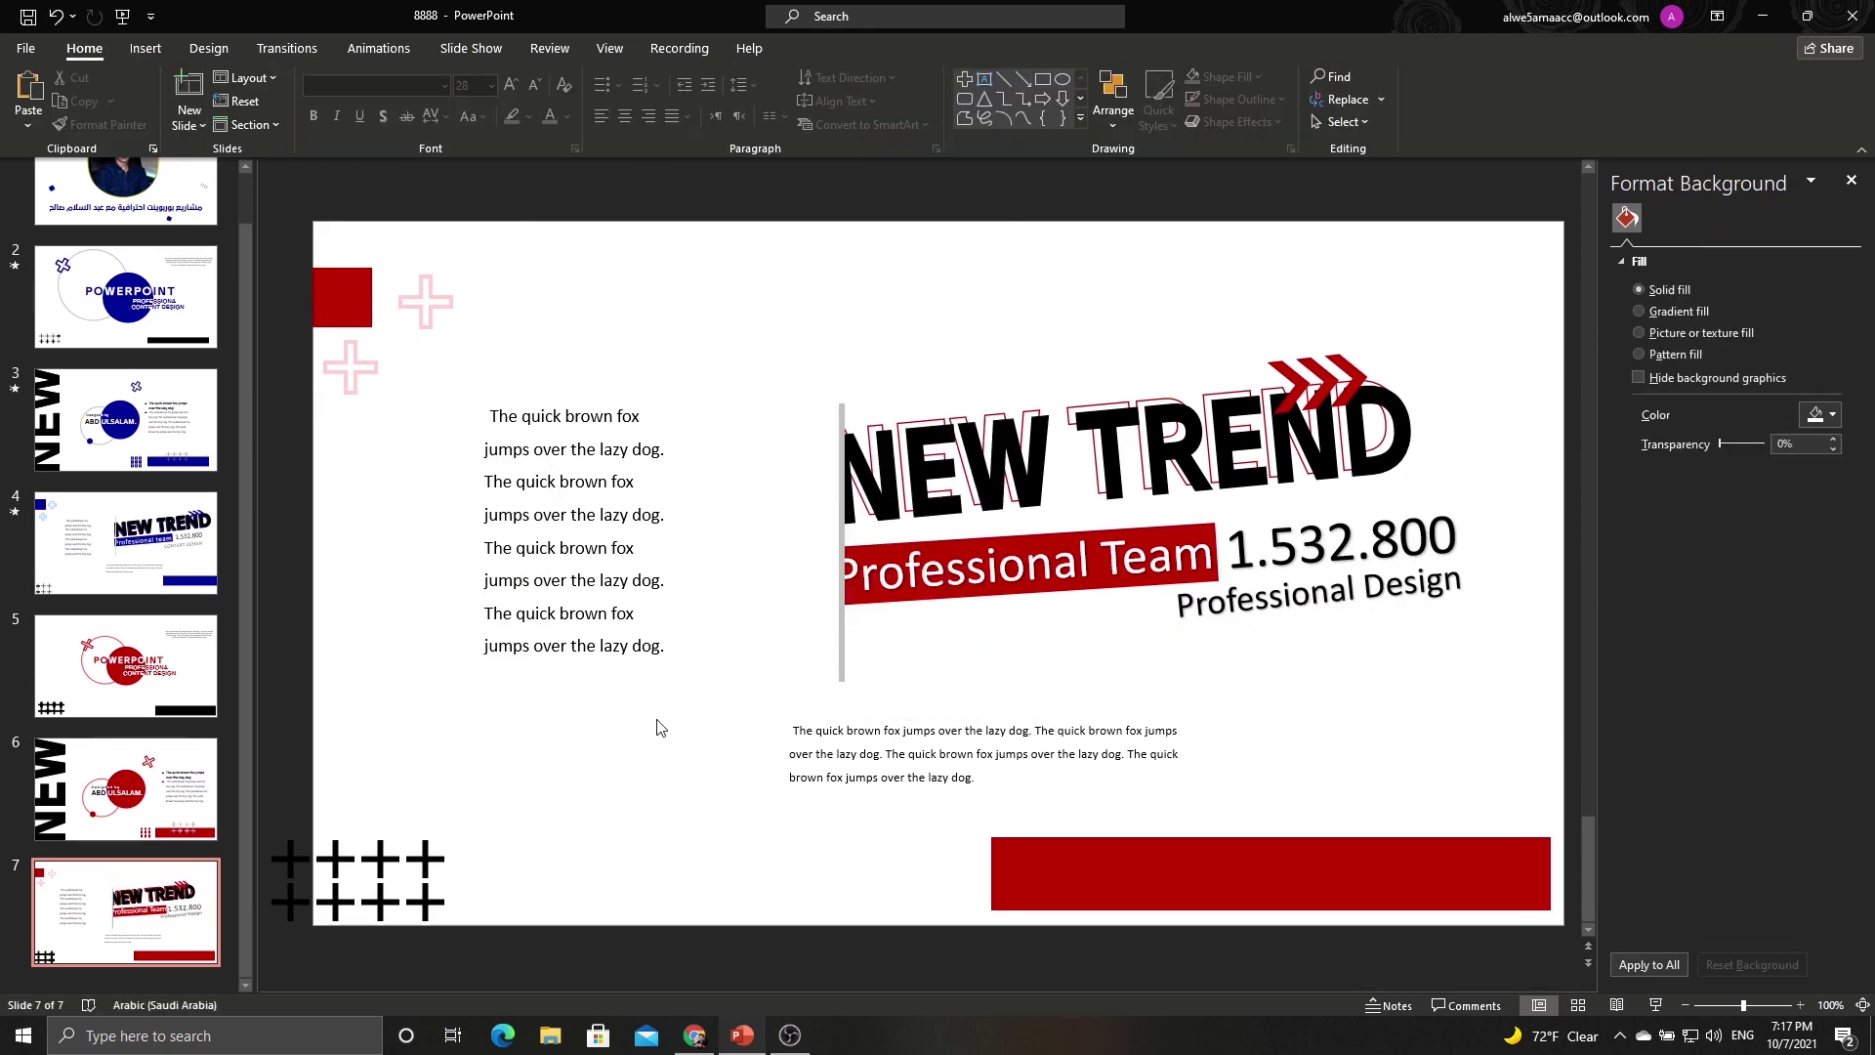
pyautogui.scroll(-3, 657, 725)
pyautogui.scroll(1, 976, 586)
pyautogui.moveTo(1238, 719); pyautogui.dragTo(1236, 739)
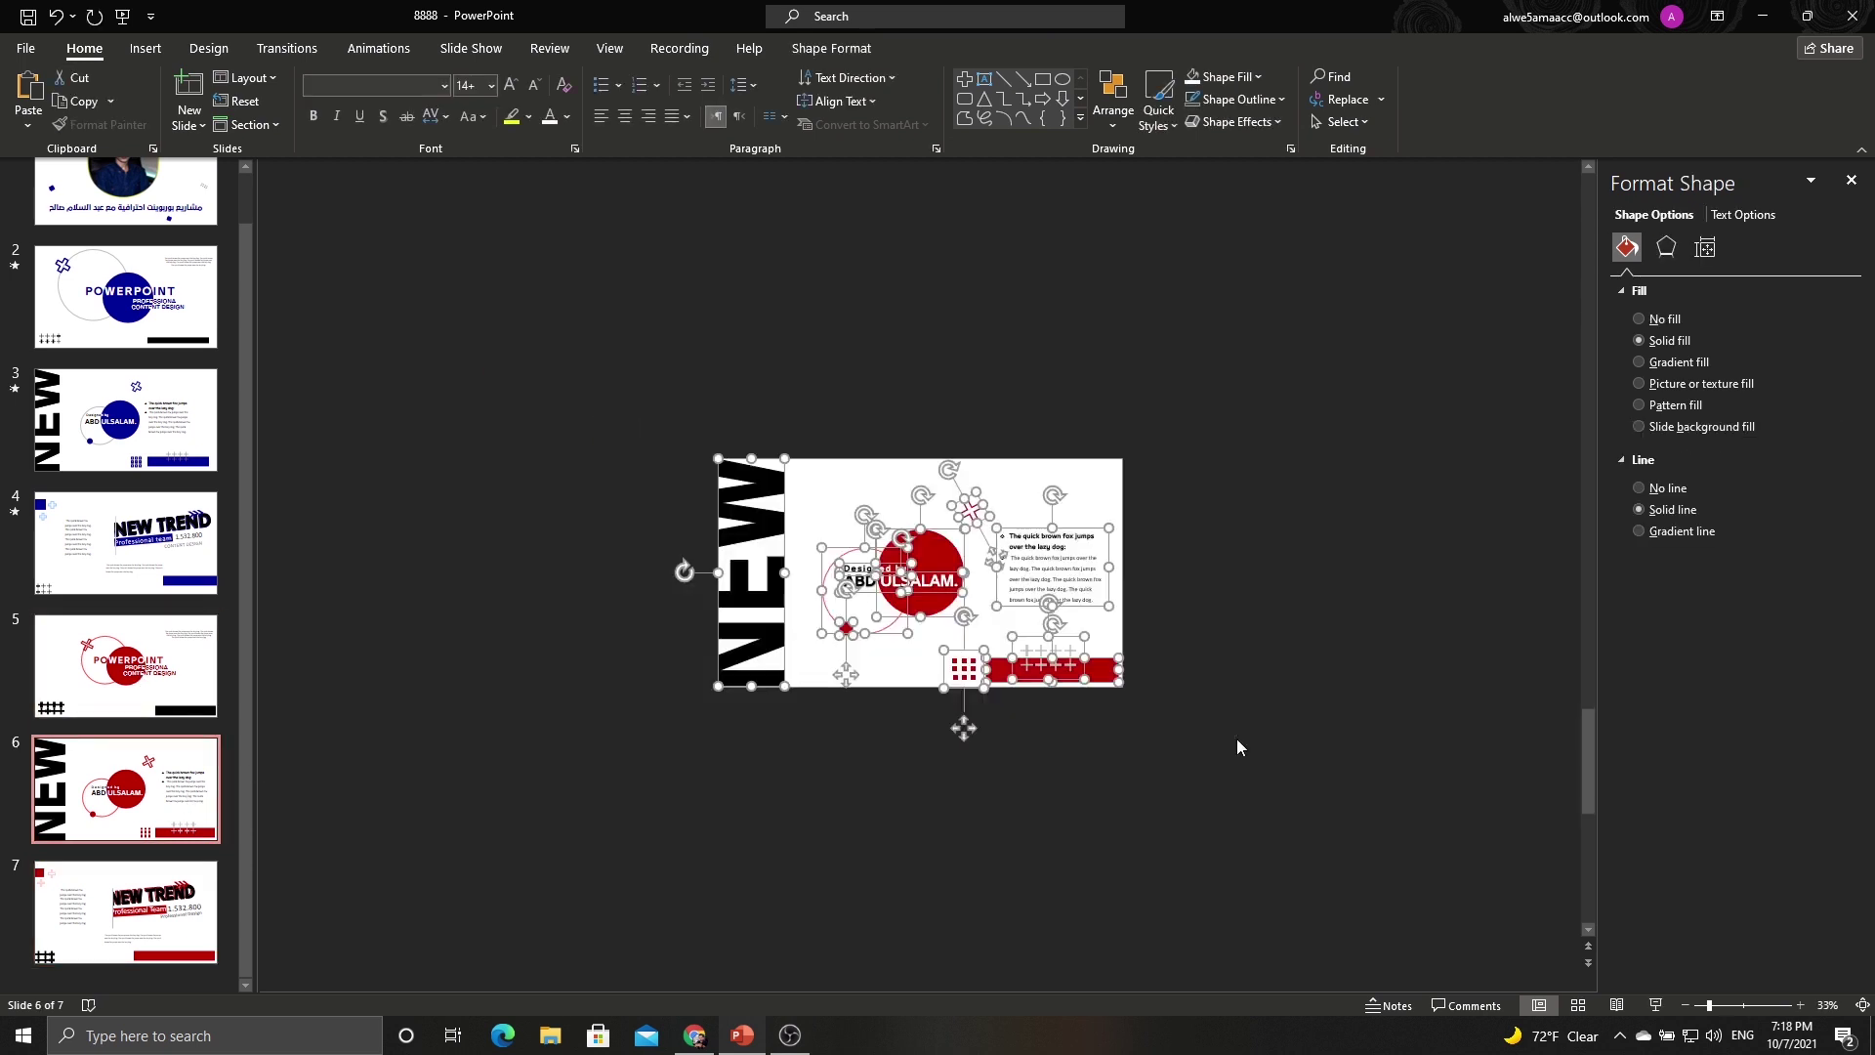
pyautogui.hotkey('ctrl', 'c')
pyautogui.press('pageup')
pyautogui.hotkey('ctrl', 'v')
# Move the pasted NEW text, red circle, pink ring and small dot off slide 5's edges.
pyautogui.moveTo(754, 534)
pyautogui.mouseDown()
pyautogui.moveTo(721, 292)
pyautogui.moveTo(653, 537)
pyautogui.mouseUp()
pyautogui.click(761, 285)
pyautogui.click(918, 313)
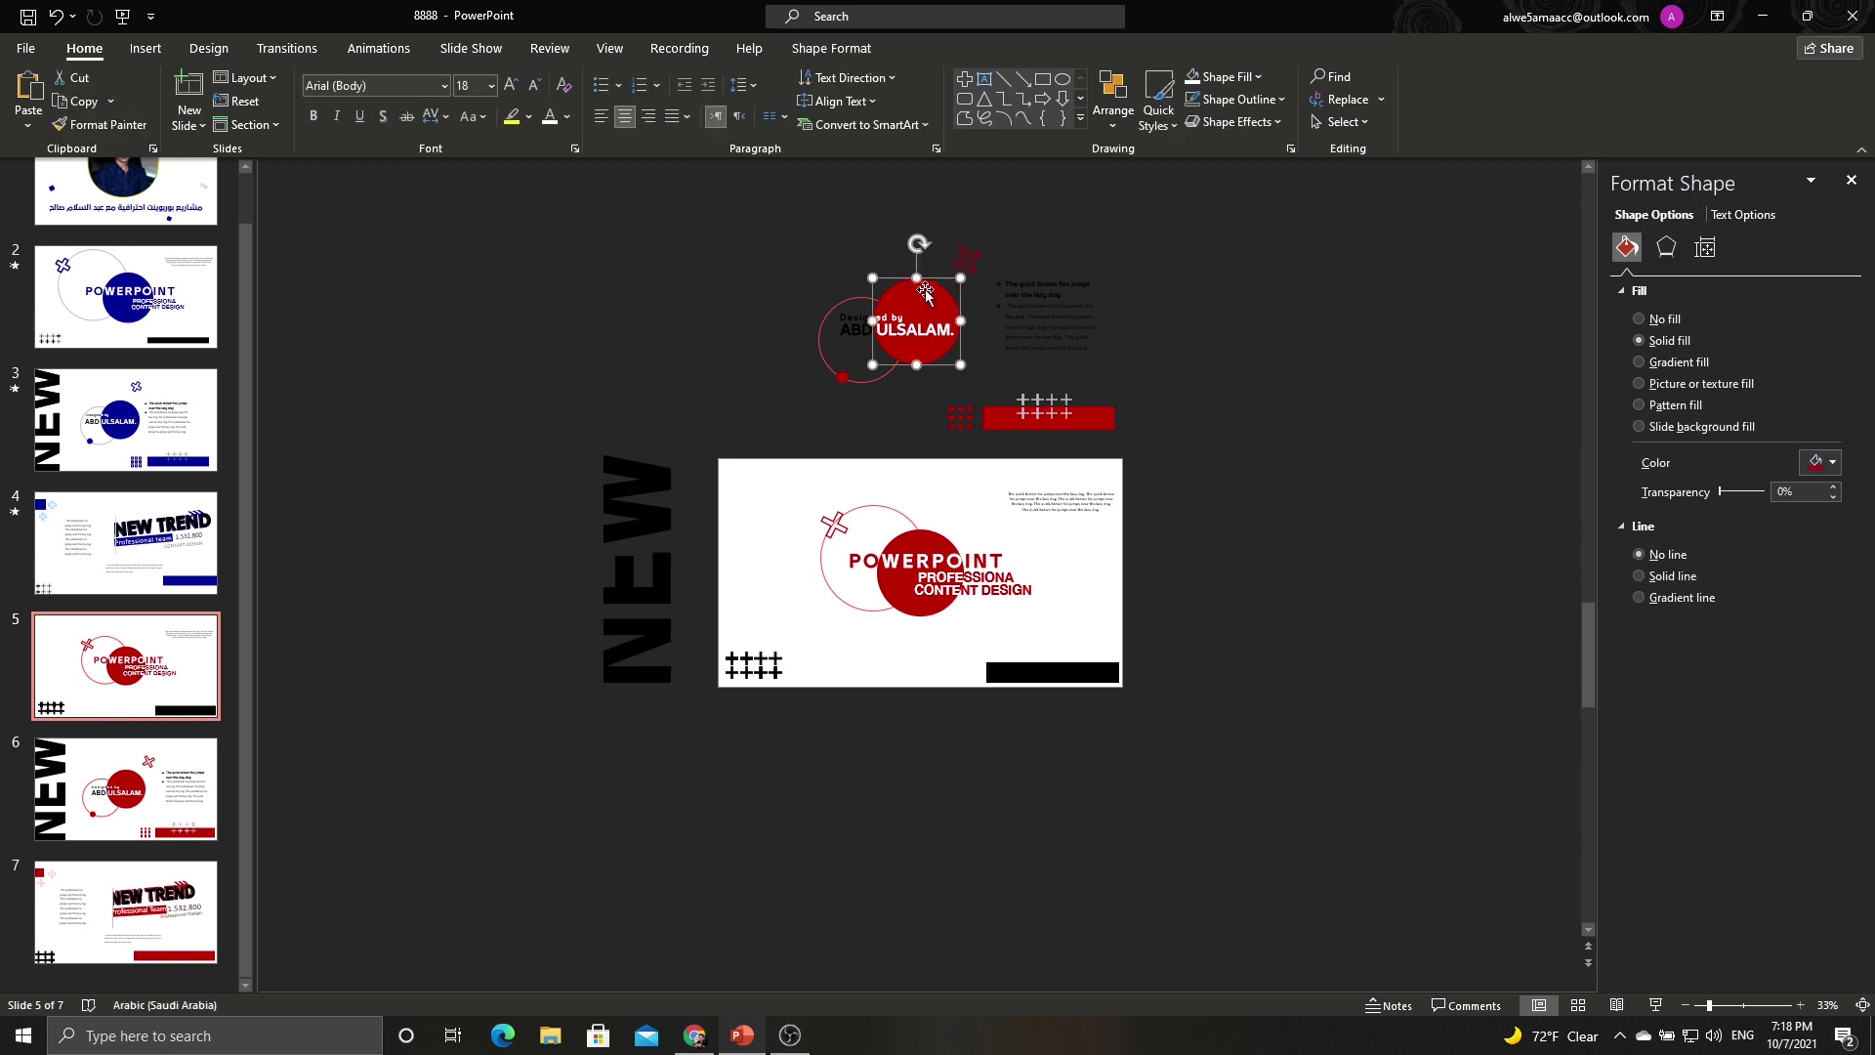
pyautogui.moveTo(918, 312); pyautogui.dragTo(1193, 330)
pyautogui.click(781, 234)
pyautogui.moveTo(849, 298); pyautogui.dragTo(665, 240)
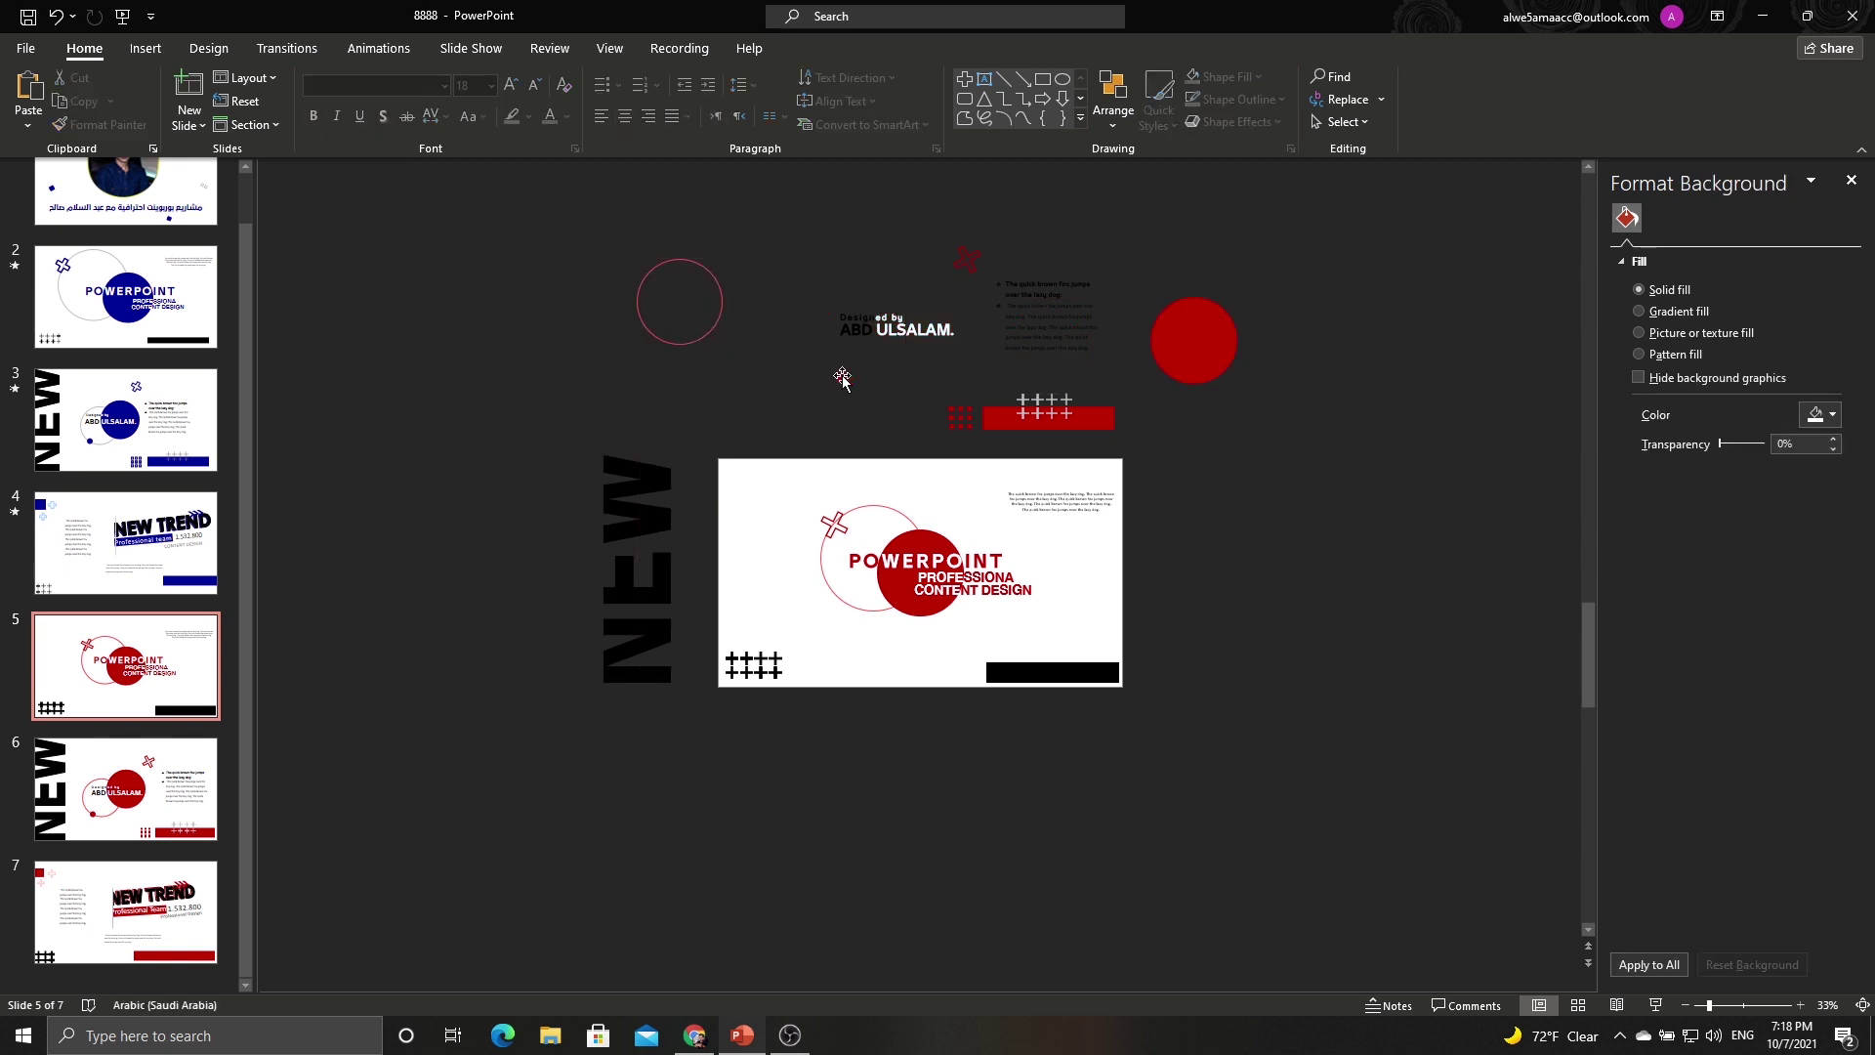
pyautogui.moveTo(842, 377); pyautogui.dragTo(1010, 635)
# Park the red bar, crosses, red X, name line and bullet text off-canvas, then select slides 5–7.
pyautogui.moveTo(1092, 424); pyautogui.dragTo(855, 853)
pyautogui.moveTo(1031, 381); pyautogui.dragTo(923, 392)
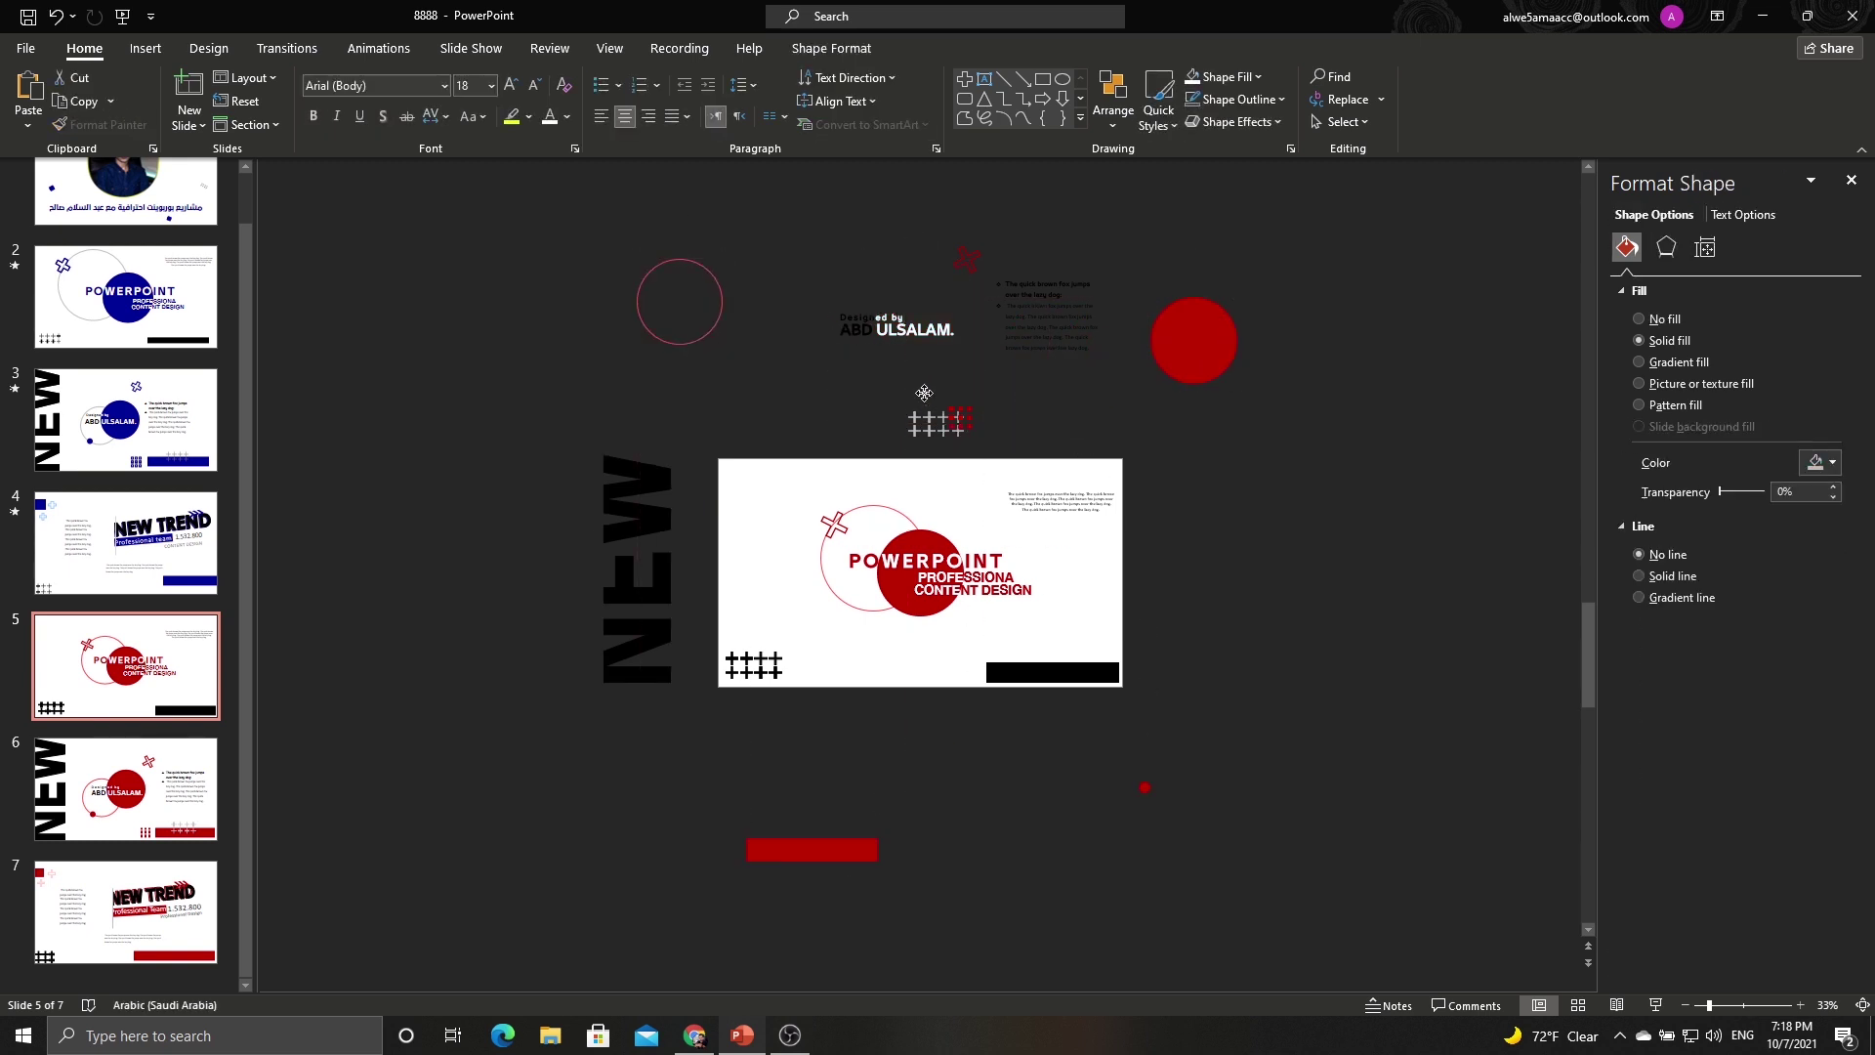
pyautogui.moveTo(966, 258); pyautogui.dragTo(783, 227)
pyautogui.click(932, 337)
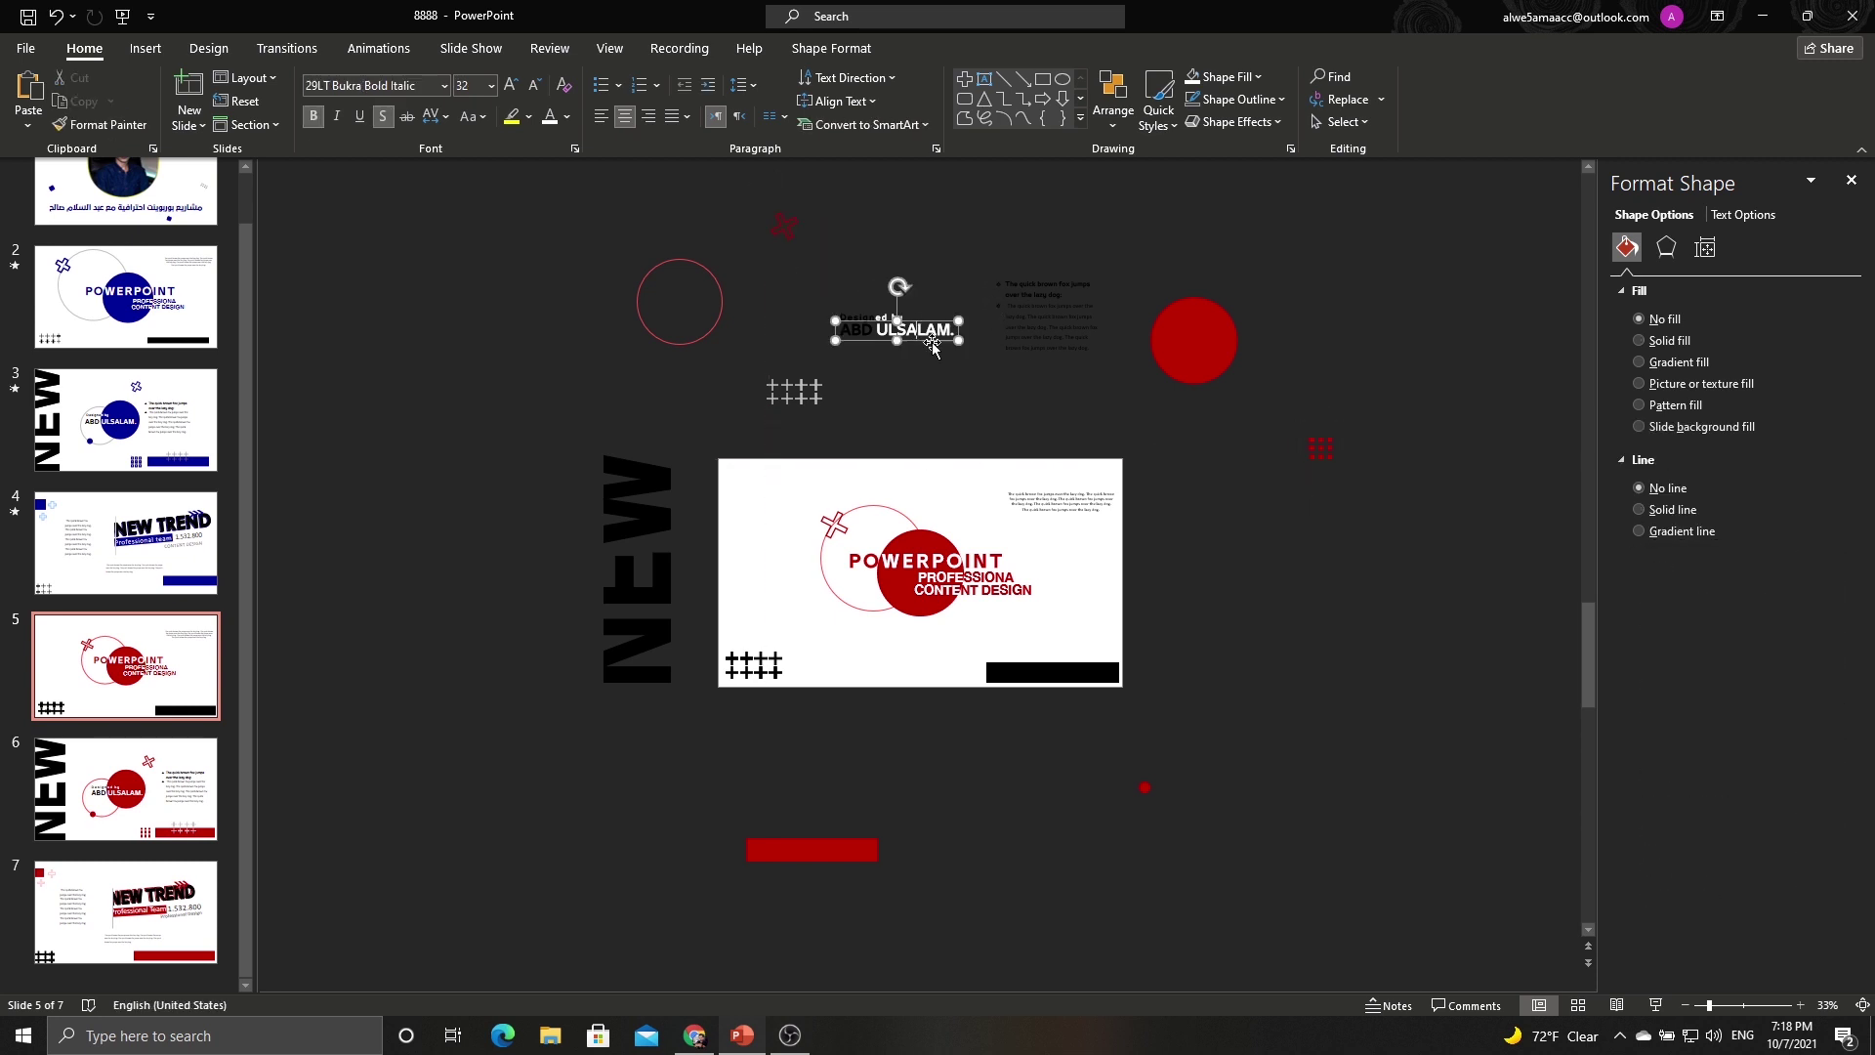
pyautogui.moveTo(923, 337); pyautogui.dragTo(1122, 237)
pyautogui.moveTo(1050, 322); pyautogui.dragTo(446, 589)
pyautogui.click(879, 319)
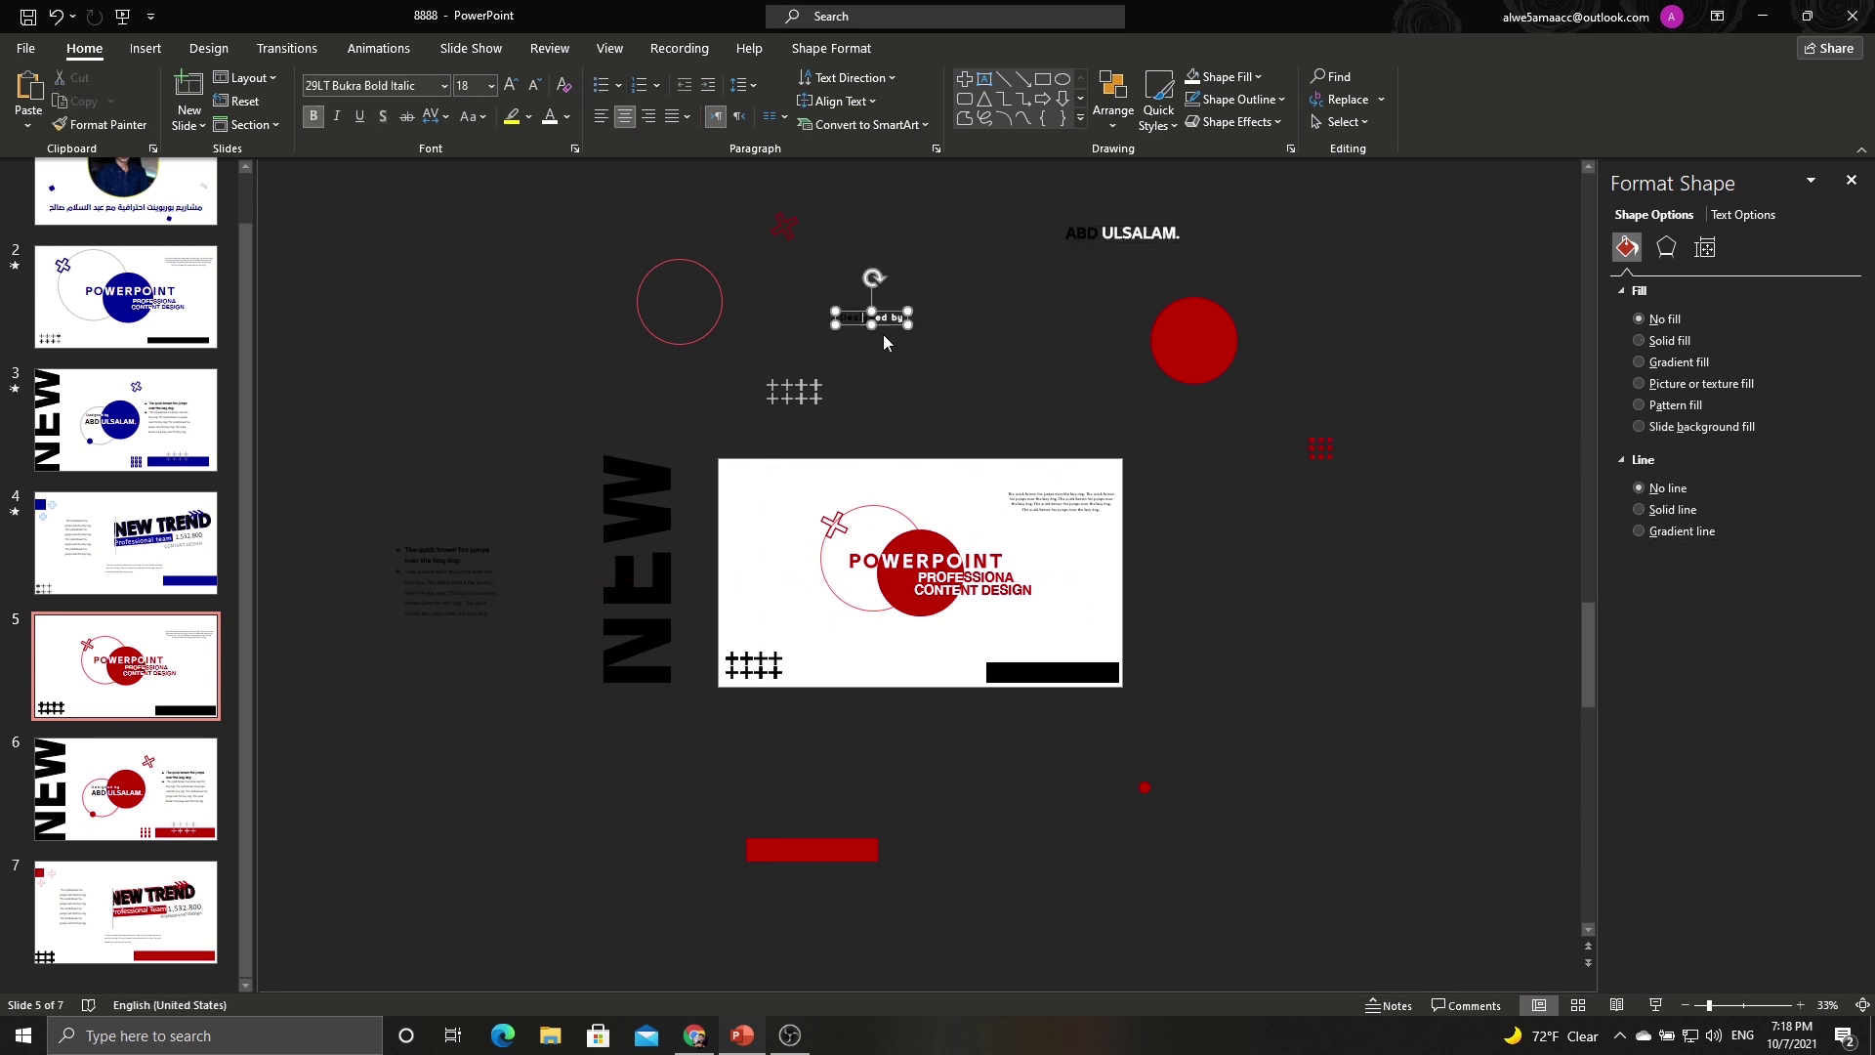
pyautogui.click(221, 666)
pyautogui.keyDown('shift'); pyautogui.click(221, 788); pyautogui.keyUp('shift')
# Apply the Morph transition to slides 5–7 and preview it.
pyautogui.keyDown('shift'); pyautogui.click(221, 912); pyautogui.keyUp('shift')
pyautogui.click(287, 48)
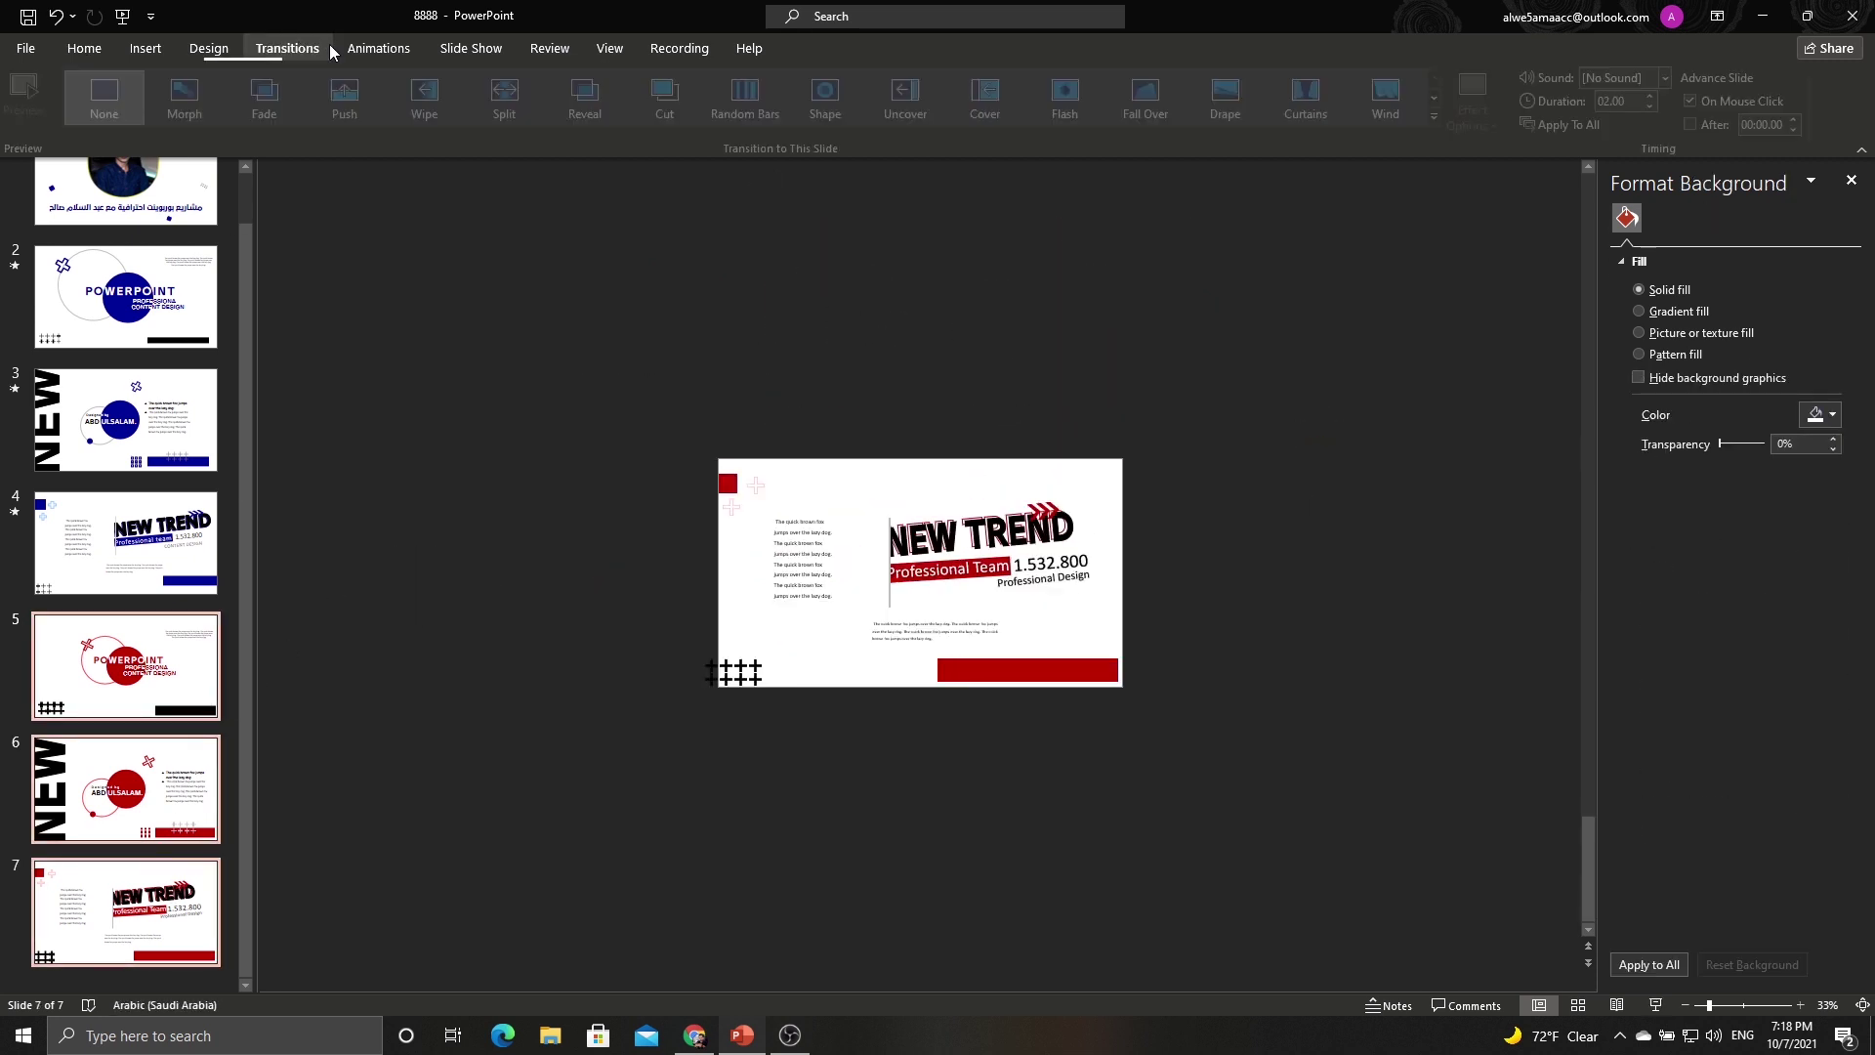
pyautogui.click(200, 108)
pyautogui.click(152, 834)
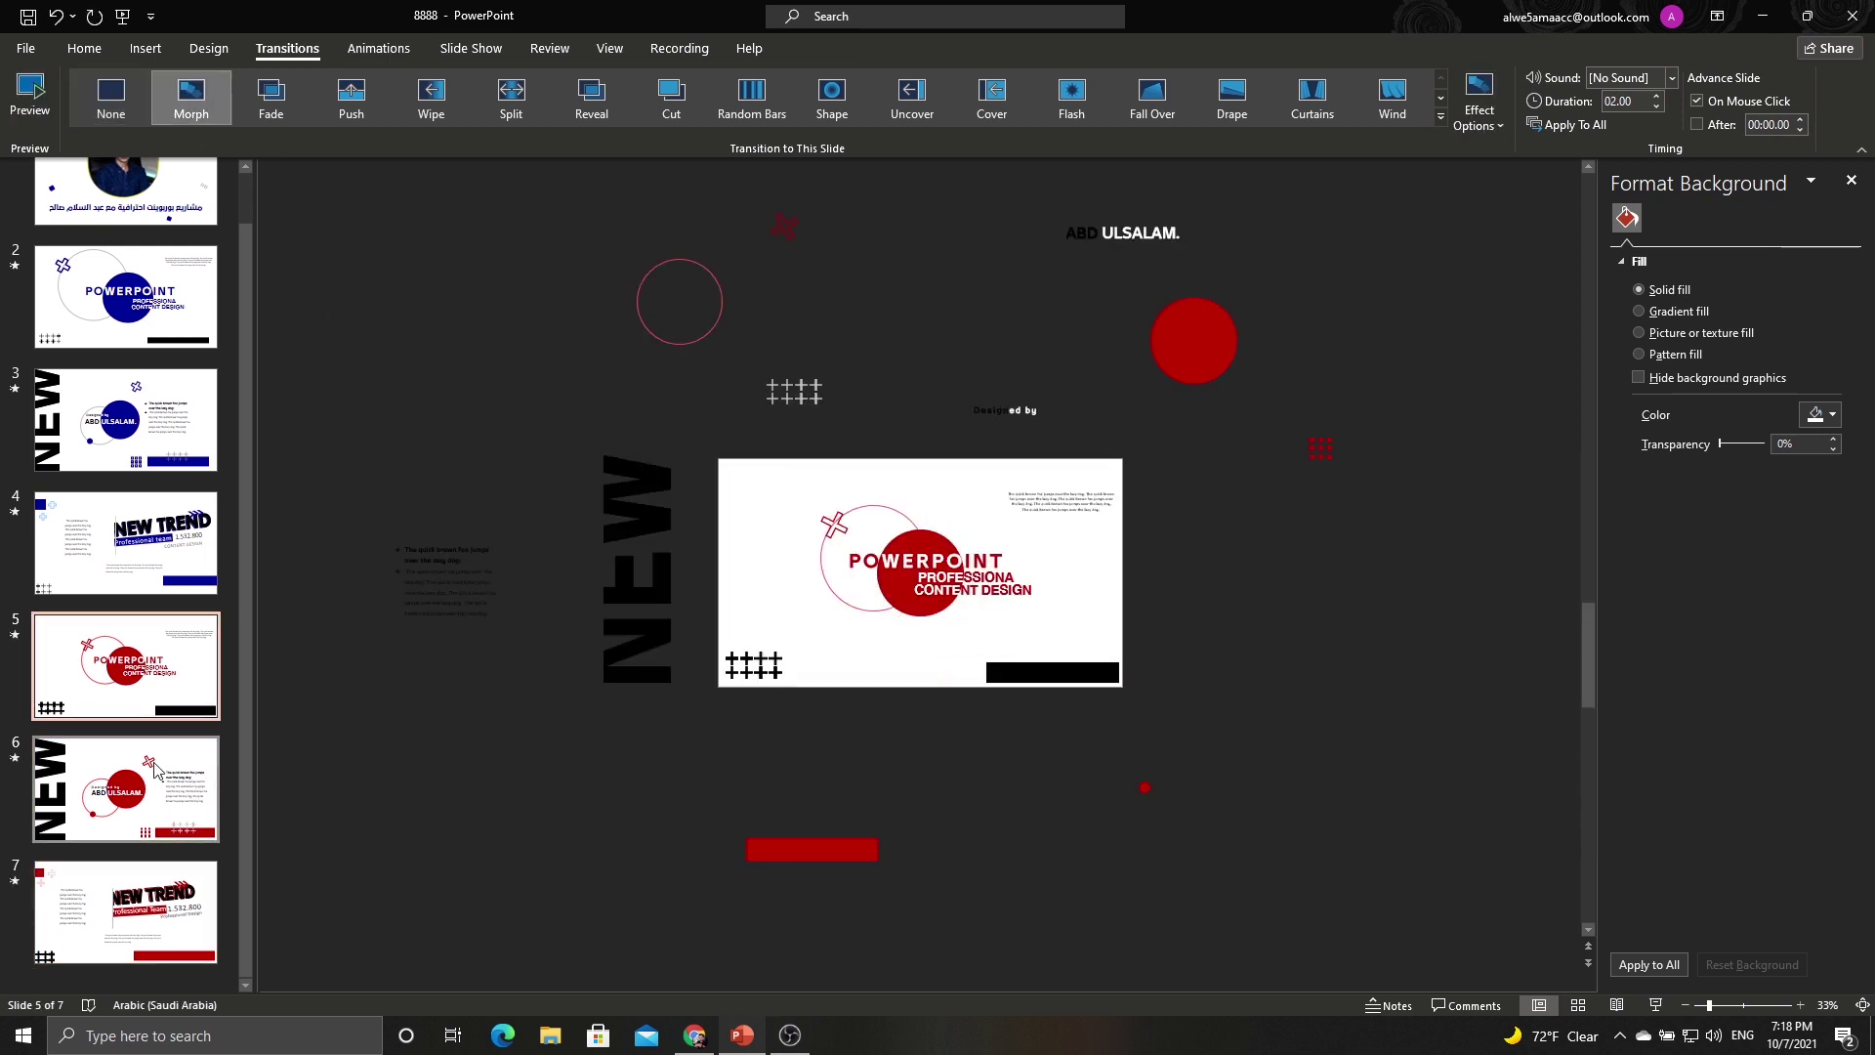
# Copy everything on slide 7 and paste it onto slide 6.
pyautogui.click(154, 908)
pyautogui.hotkey('ctrl', 'a')
pyautogui.hotkey('ctrl', 'c')
pyautogui.click(125, 789)
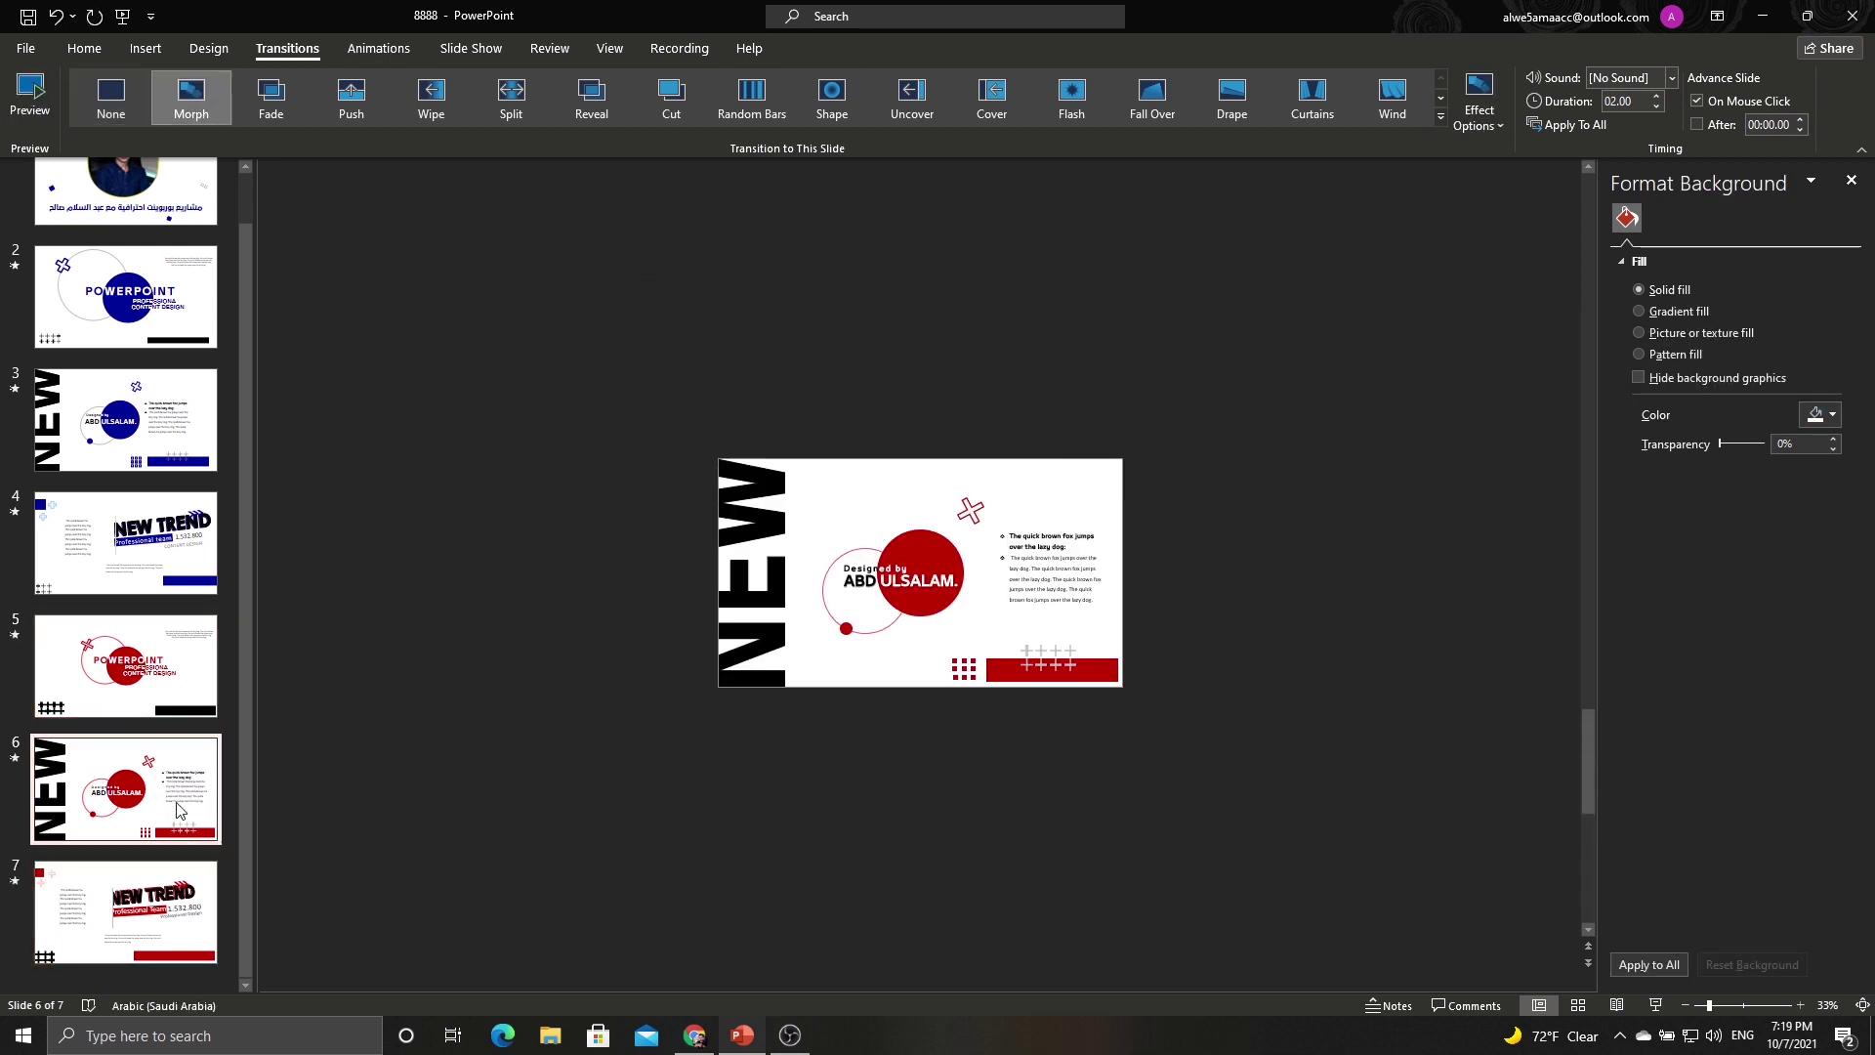
pyautogui.hotkey('ctrl', 'v')
# Move the red bar, NEW TREND, chevrons, Professional Design and Professional Team off slide 6.
pyautogui.moveTo(816, 520)
pyautogui.mouseDown()
pyautogui.moveTo(836, 262)
pyautogui.moveTo(863, 441)
pyautogui.mouseUp()
pyautogui.click(879, 283)
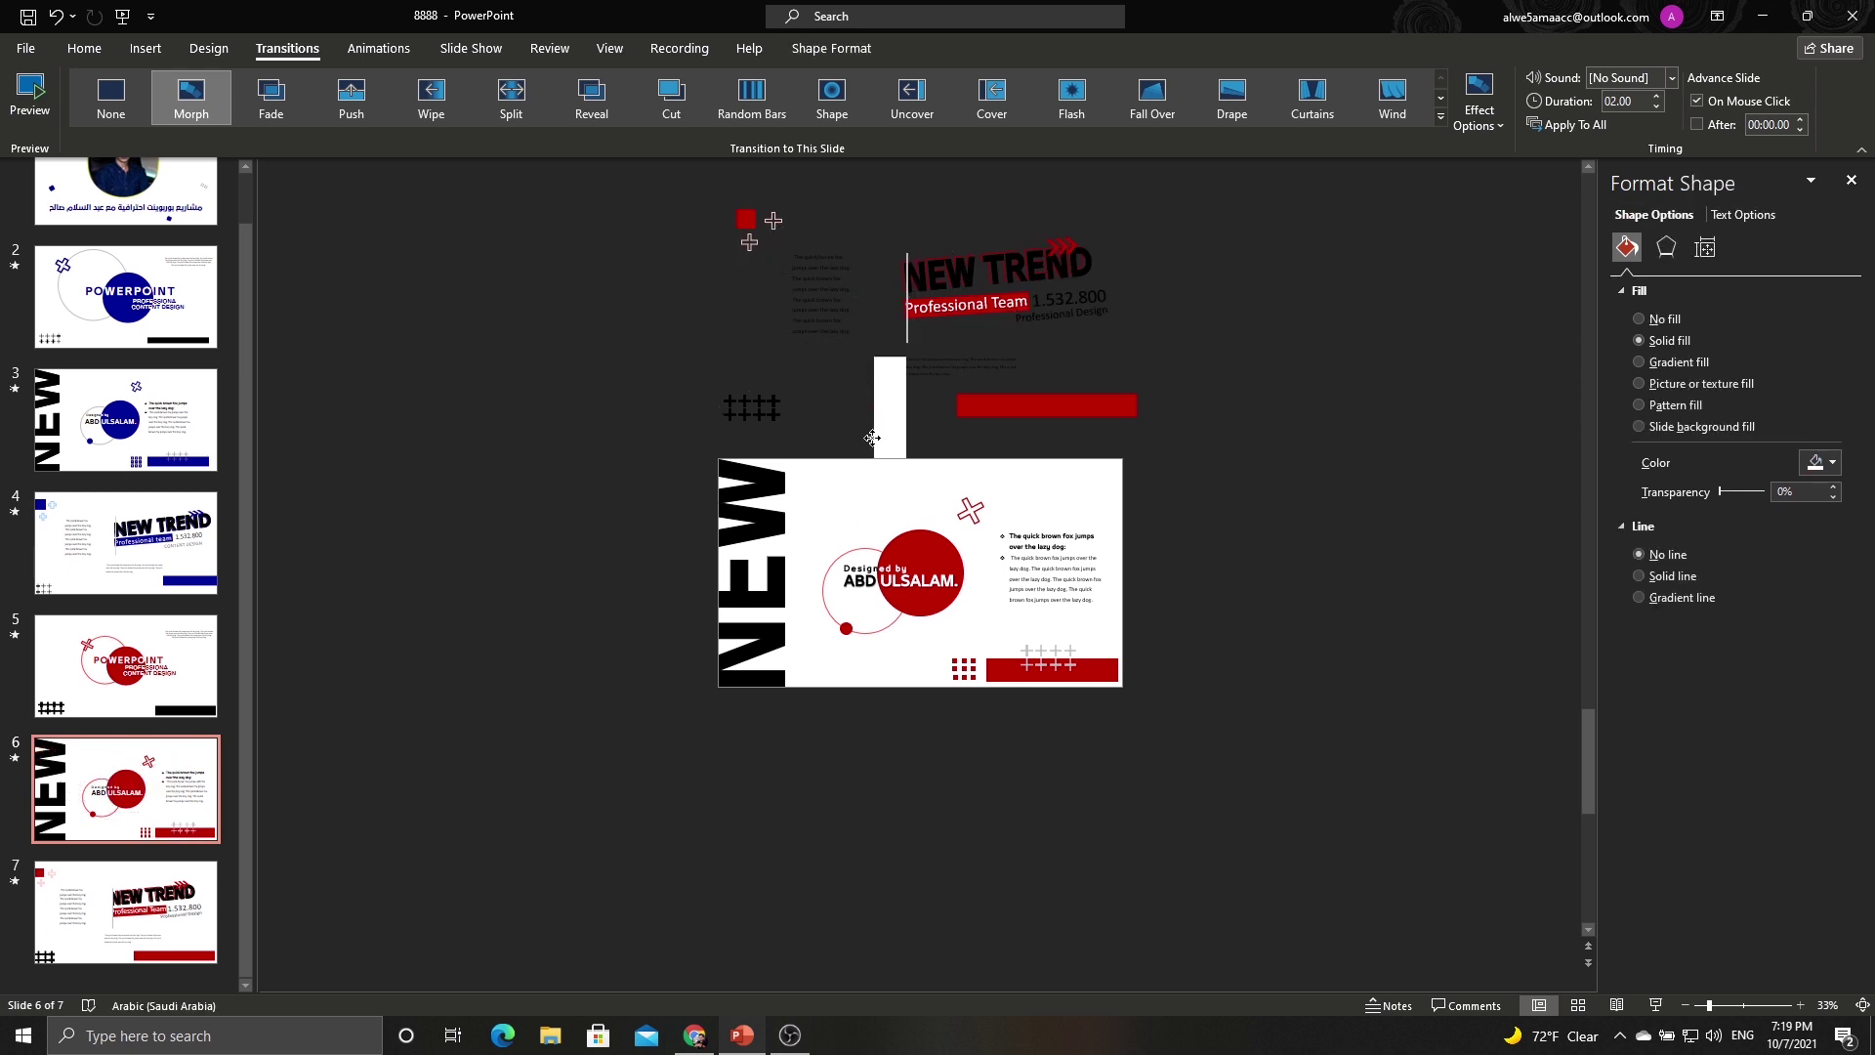
pyautogui.moveTo(1121, 393); pyautogui.dragTo(1348, 503)
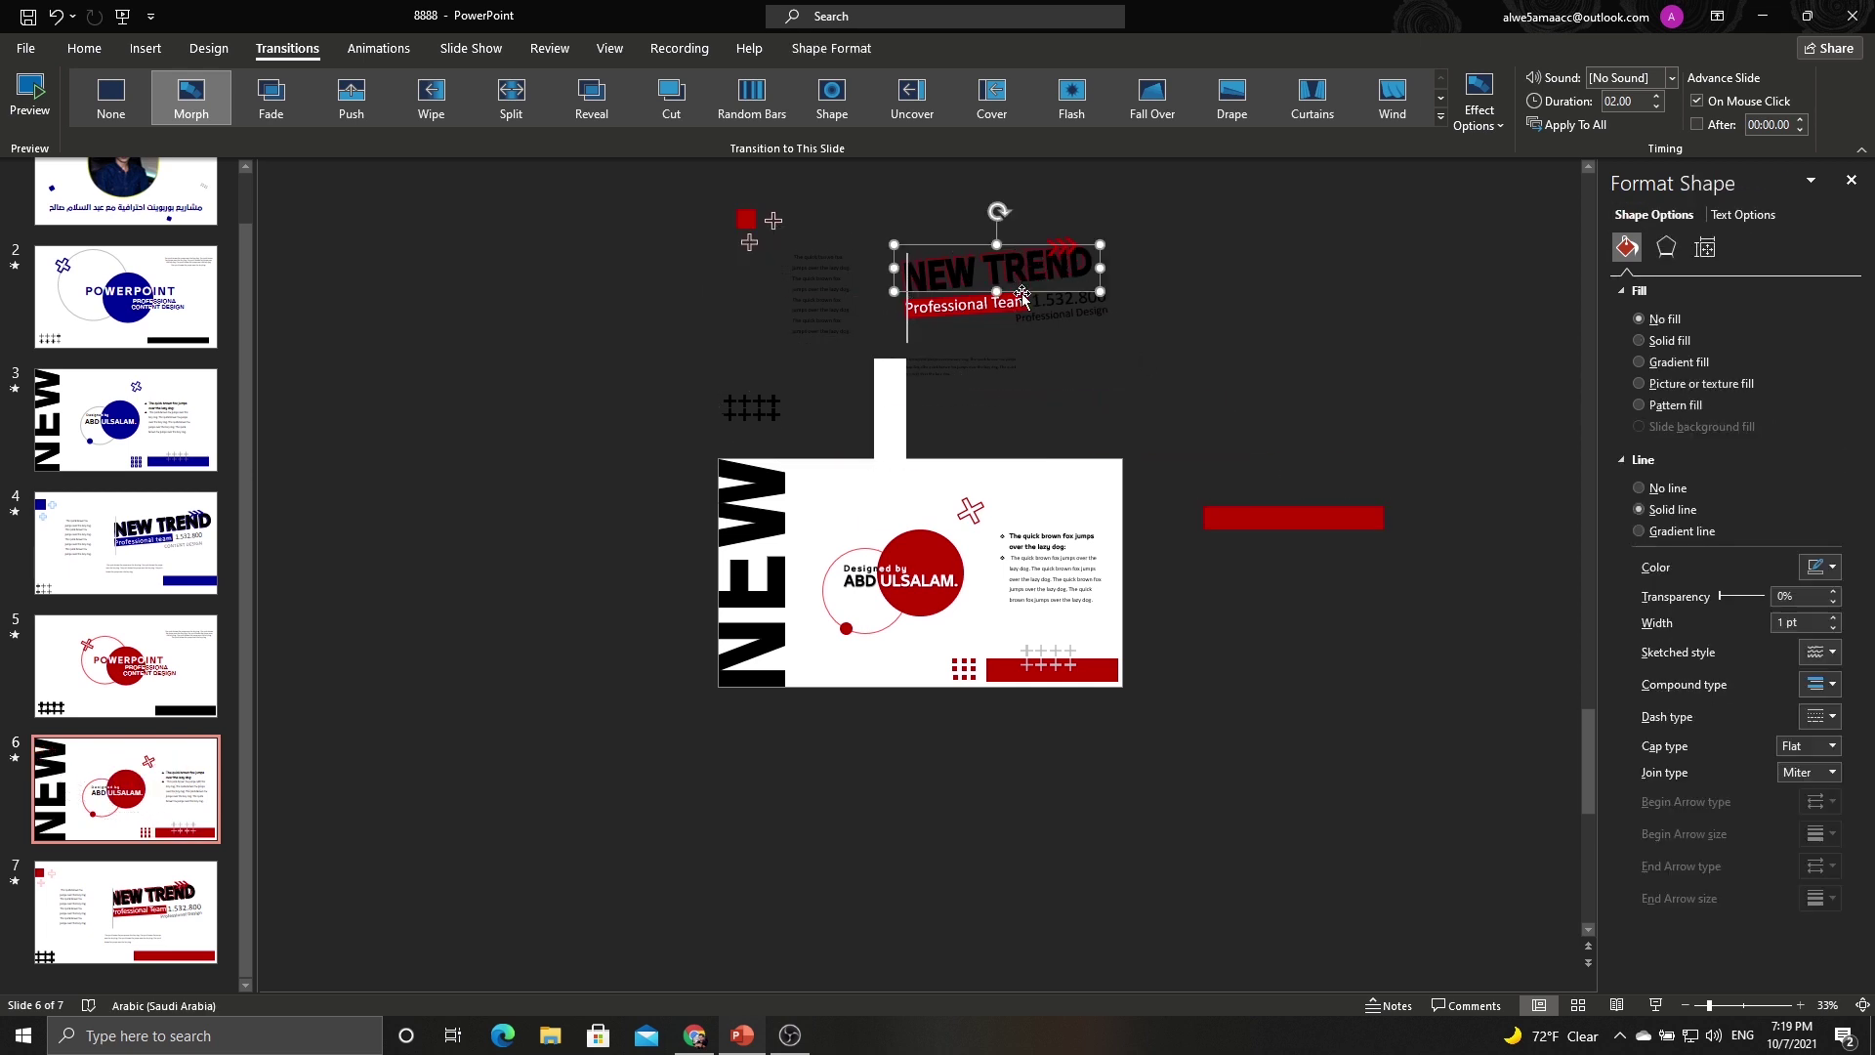
pyautogui.moveTo(996, 273); pyautogui.dragTo(488, 357)
pyautogui.moveTo(1175, 286); pyautogui.dragTo(1350, 271)
pyautogui.moveTo(1088, 319); pyautogui.dragTo(1228, 425)
pyautogui.click(1101, 309)
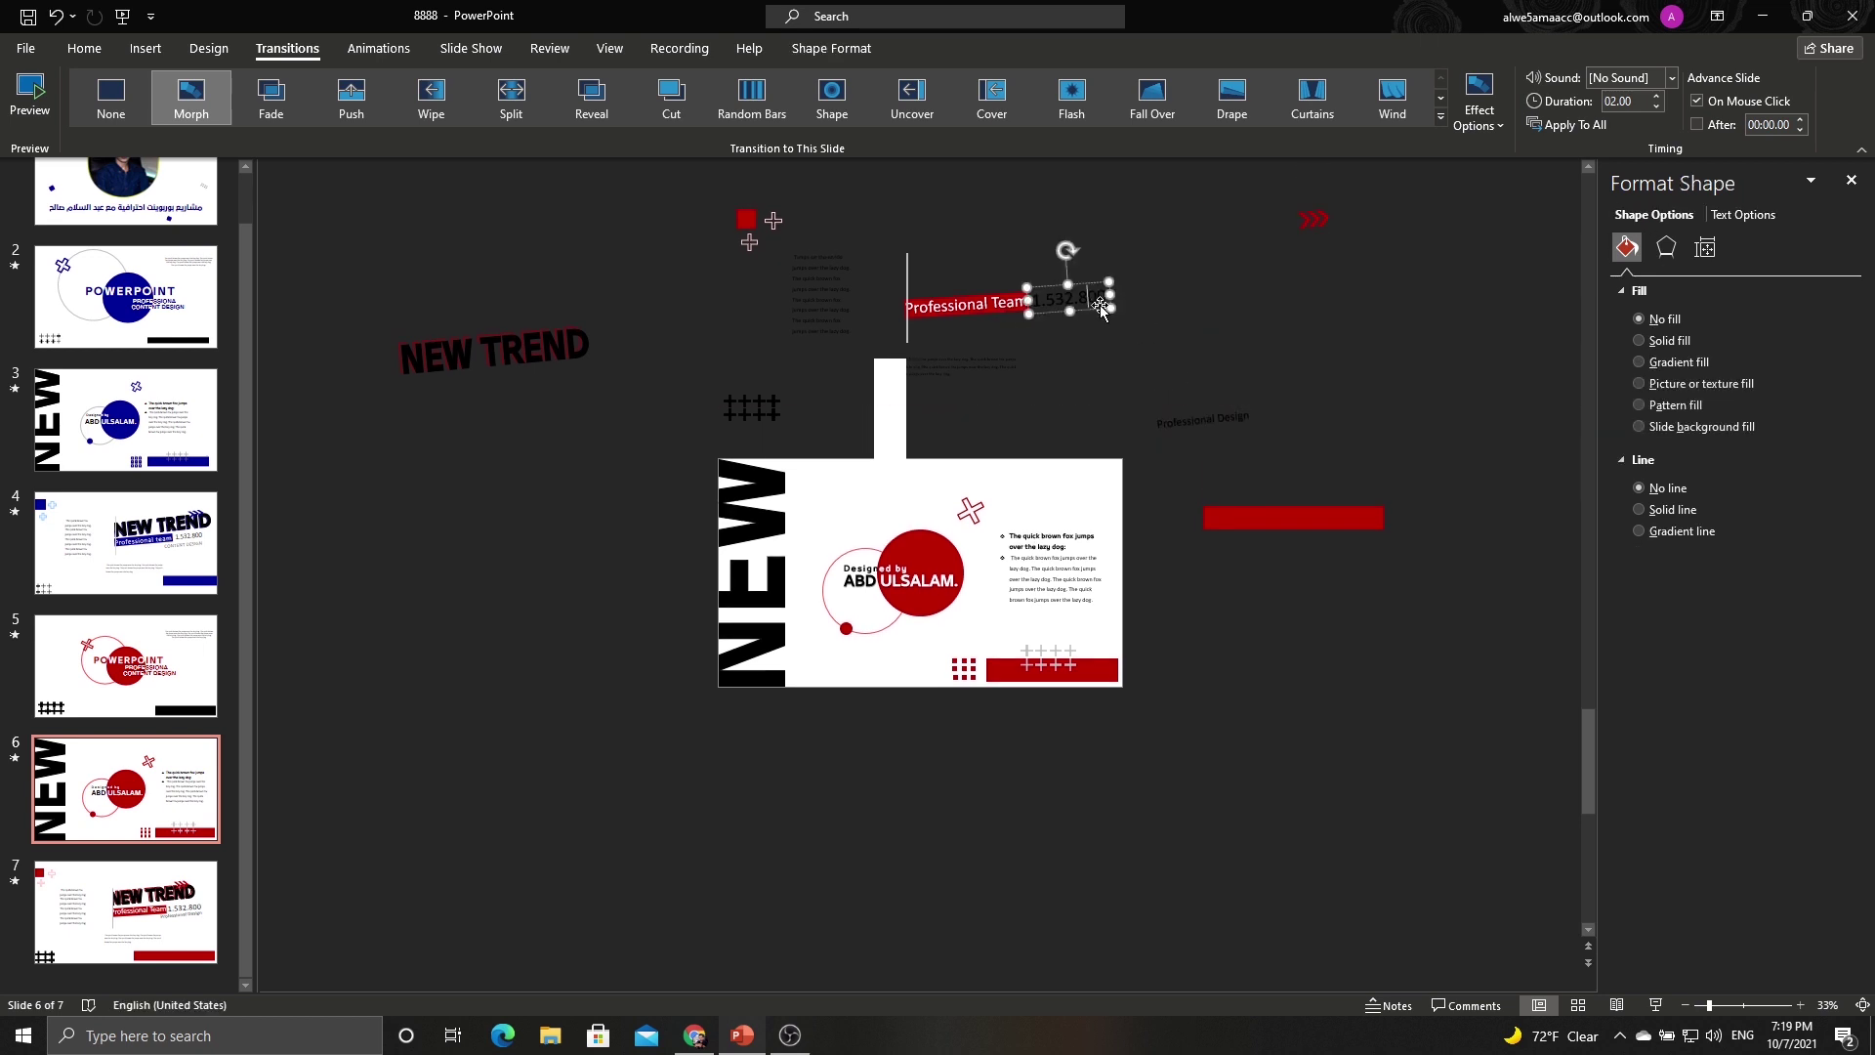
pyautogui.moveTo(967, 305); pyautogui.dragTo(640, 647)
# Shift the vertical line right and the small text block lower on slide 6.
pyautogui.click(906, 293)
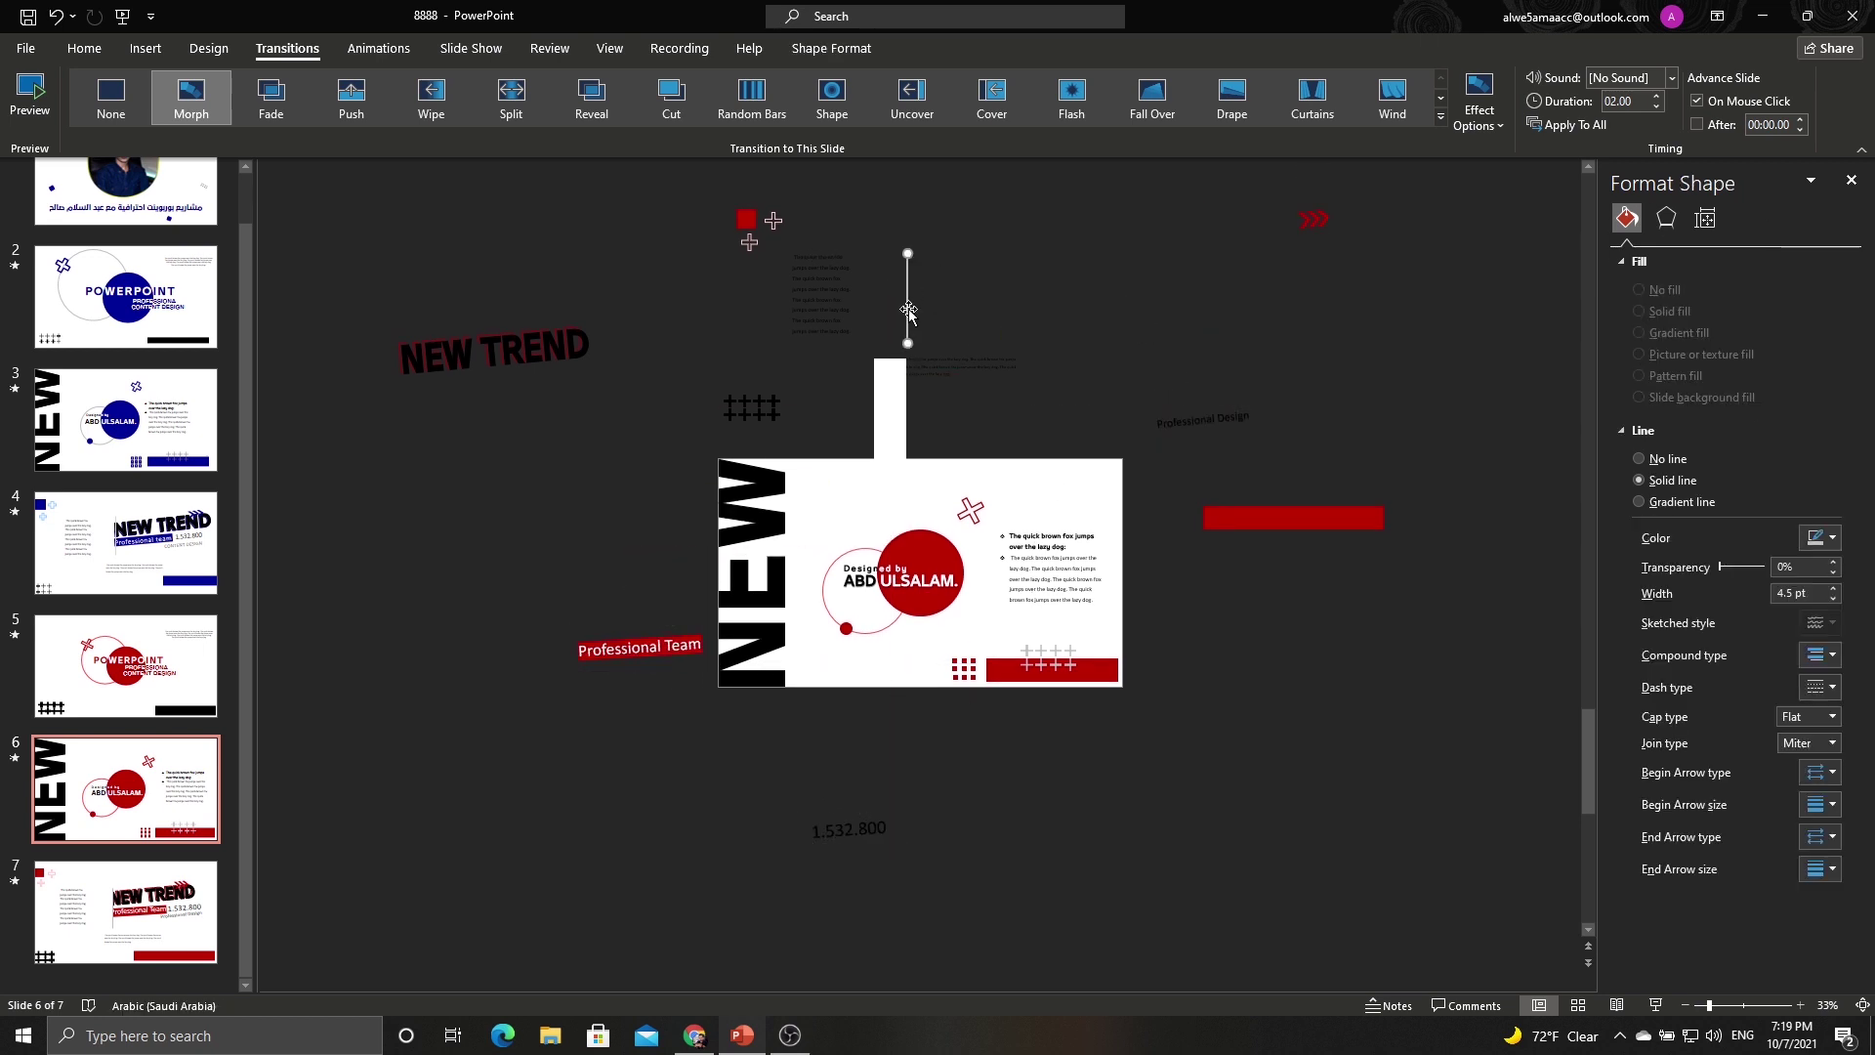
pyautogui.moveTo(907, 293); pyautogui.dragTo(1020, 293)
pyautogui.click(959, 362)
pyautogui.click(746, 219)
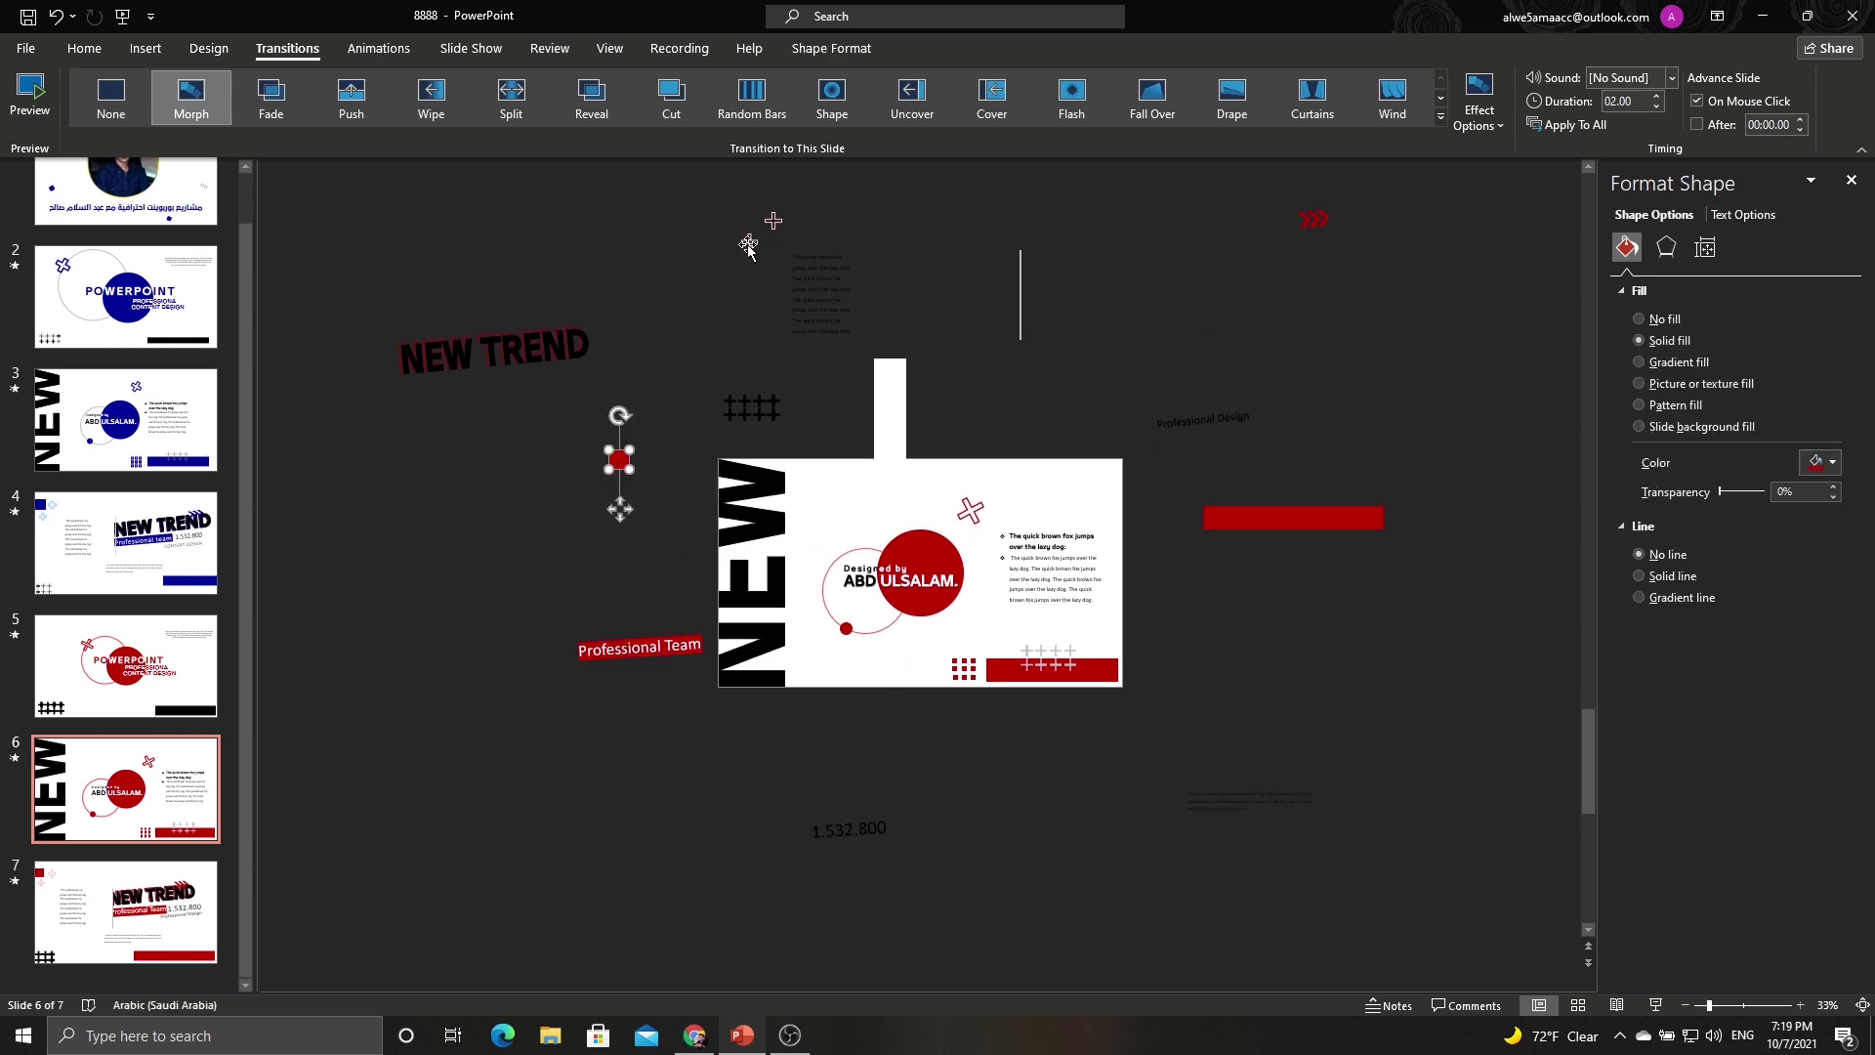
pyautogui.click(1131, 433)
pyautogui.moveTo(825, 293); pyautogui.dragTo(853, 449)
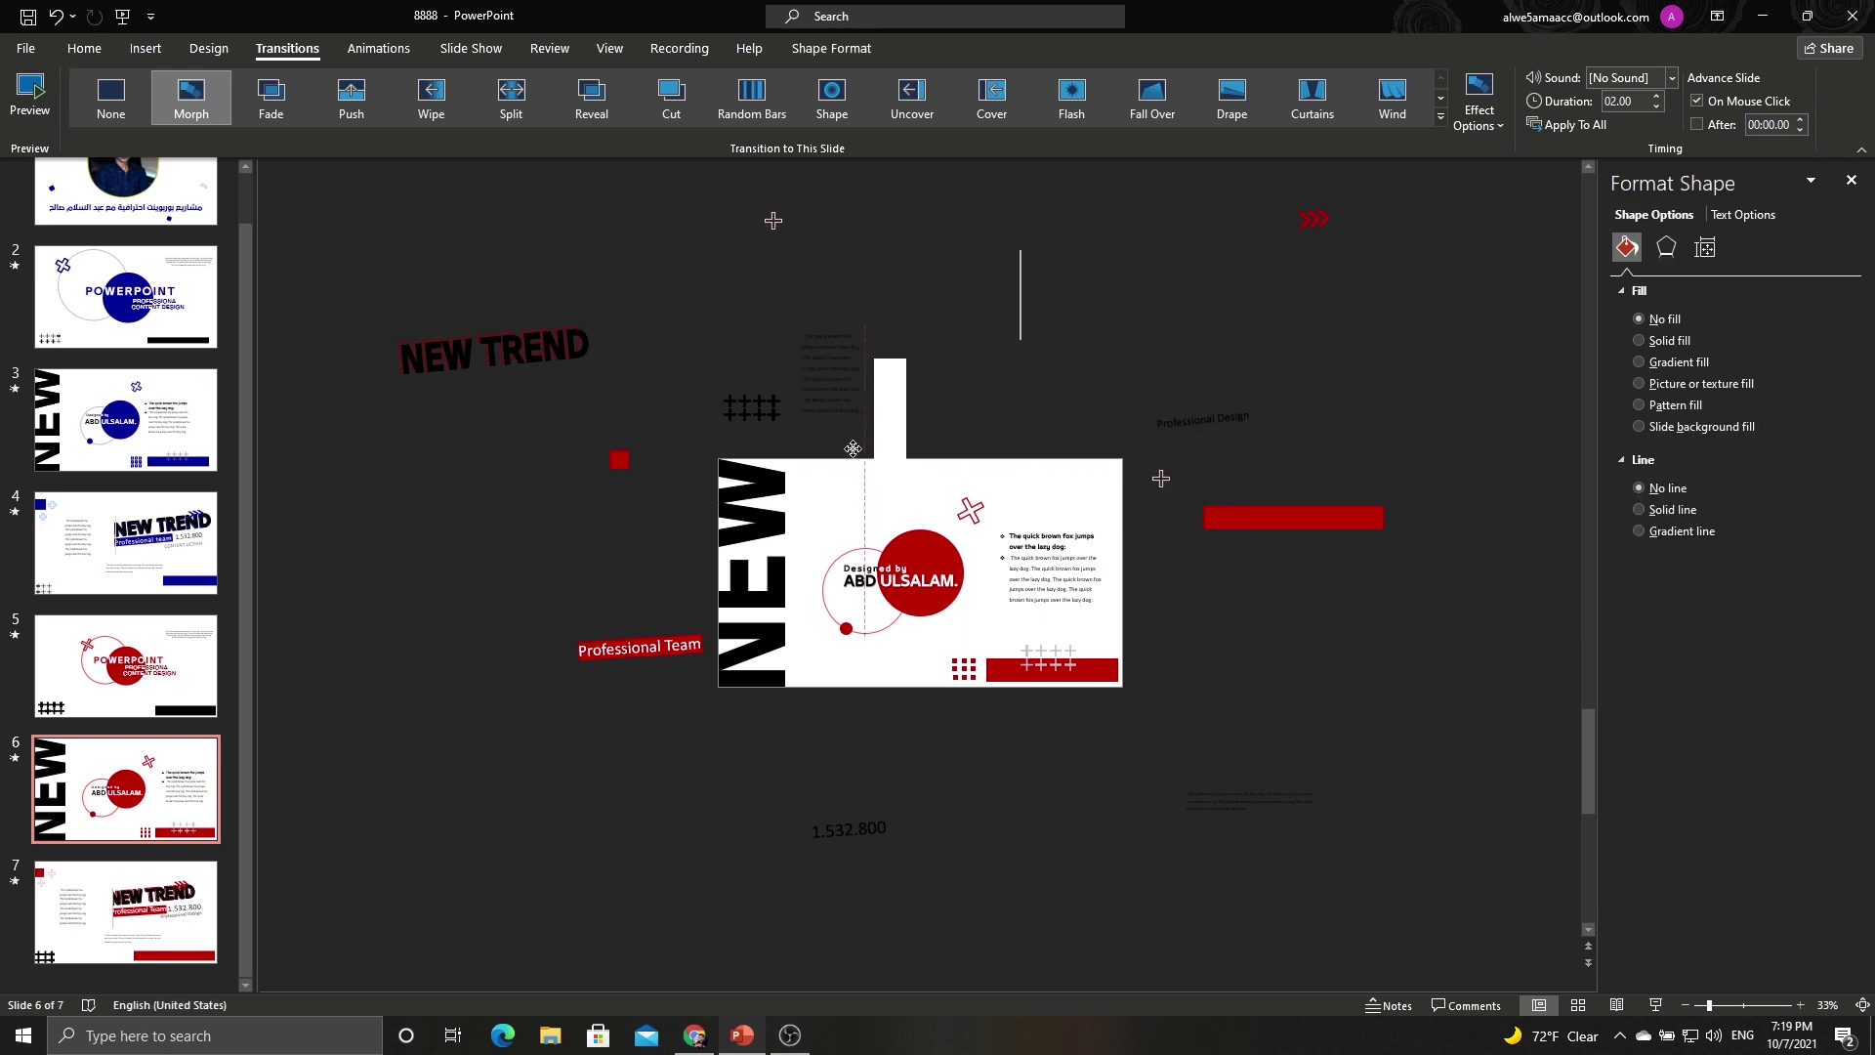
pyautogui.click(768, 427)
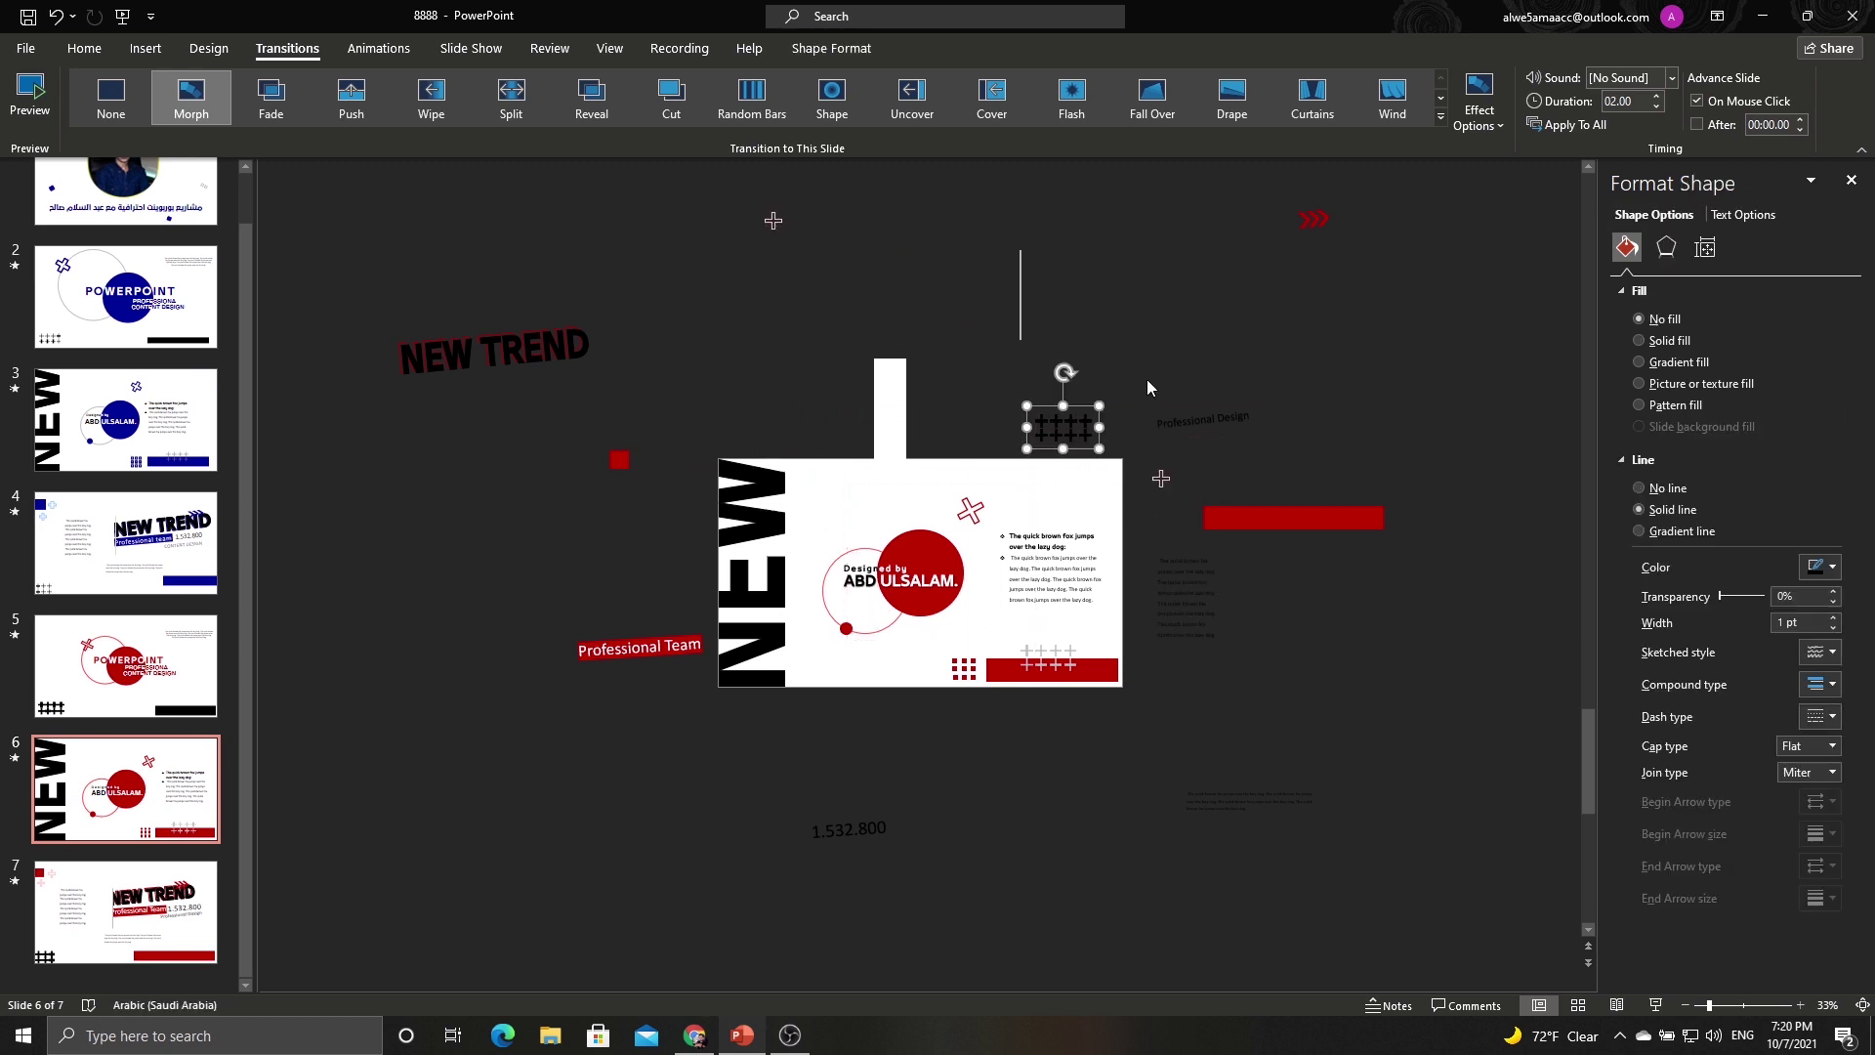
pyautogui.scroll(-2, 1049, 902)
# Reposition NEW TREND and Professional Team off the right side of slide 6.
pyautogui.click(182, 794)
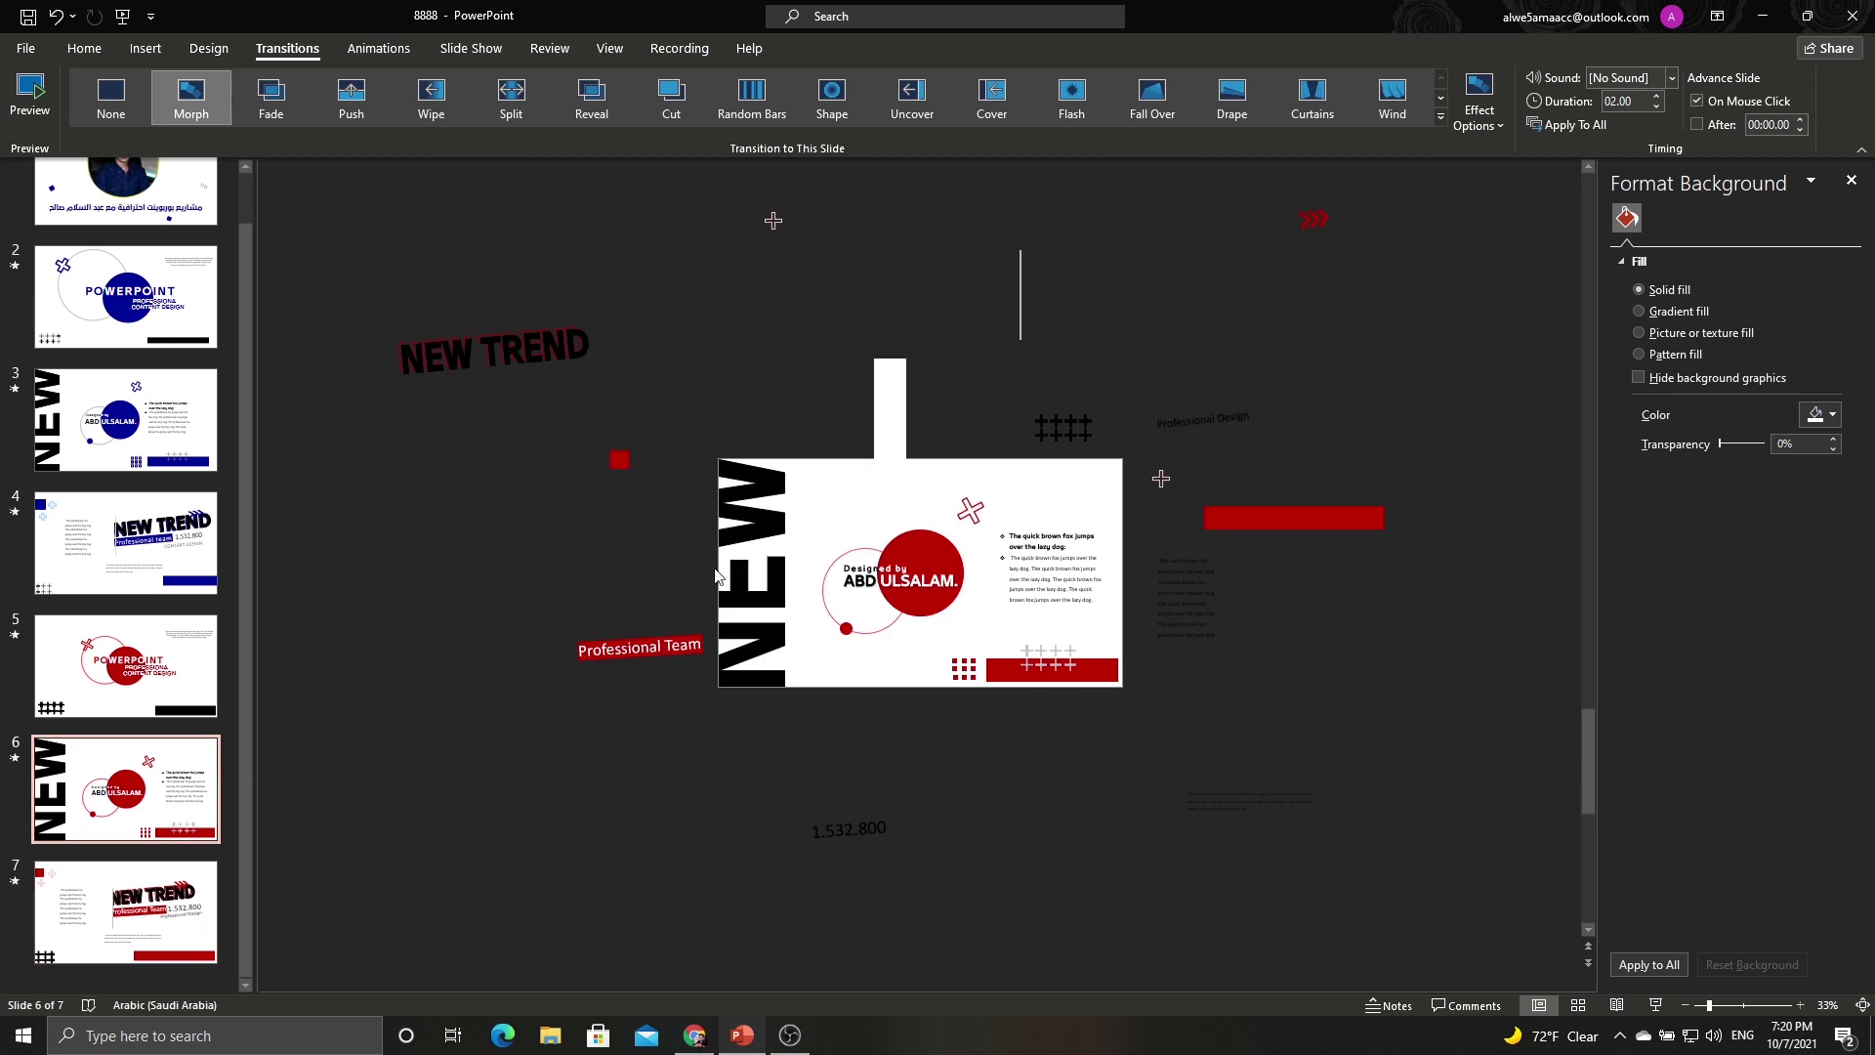
pyautogui.moveTo(494, 352); pyautogui.dragTo(1228, 361)
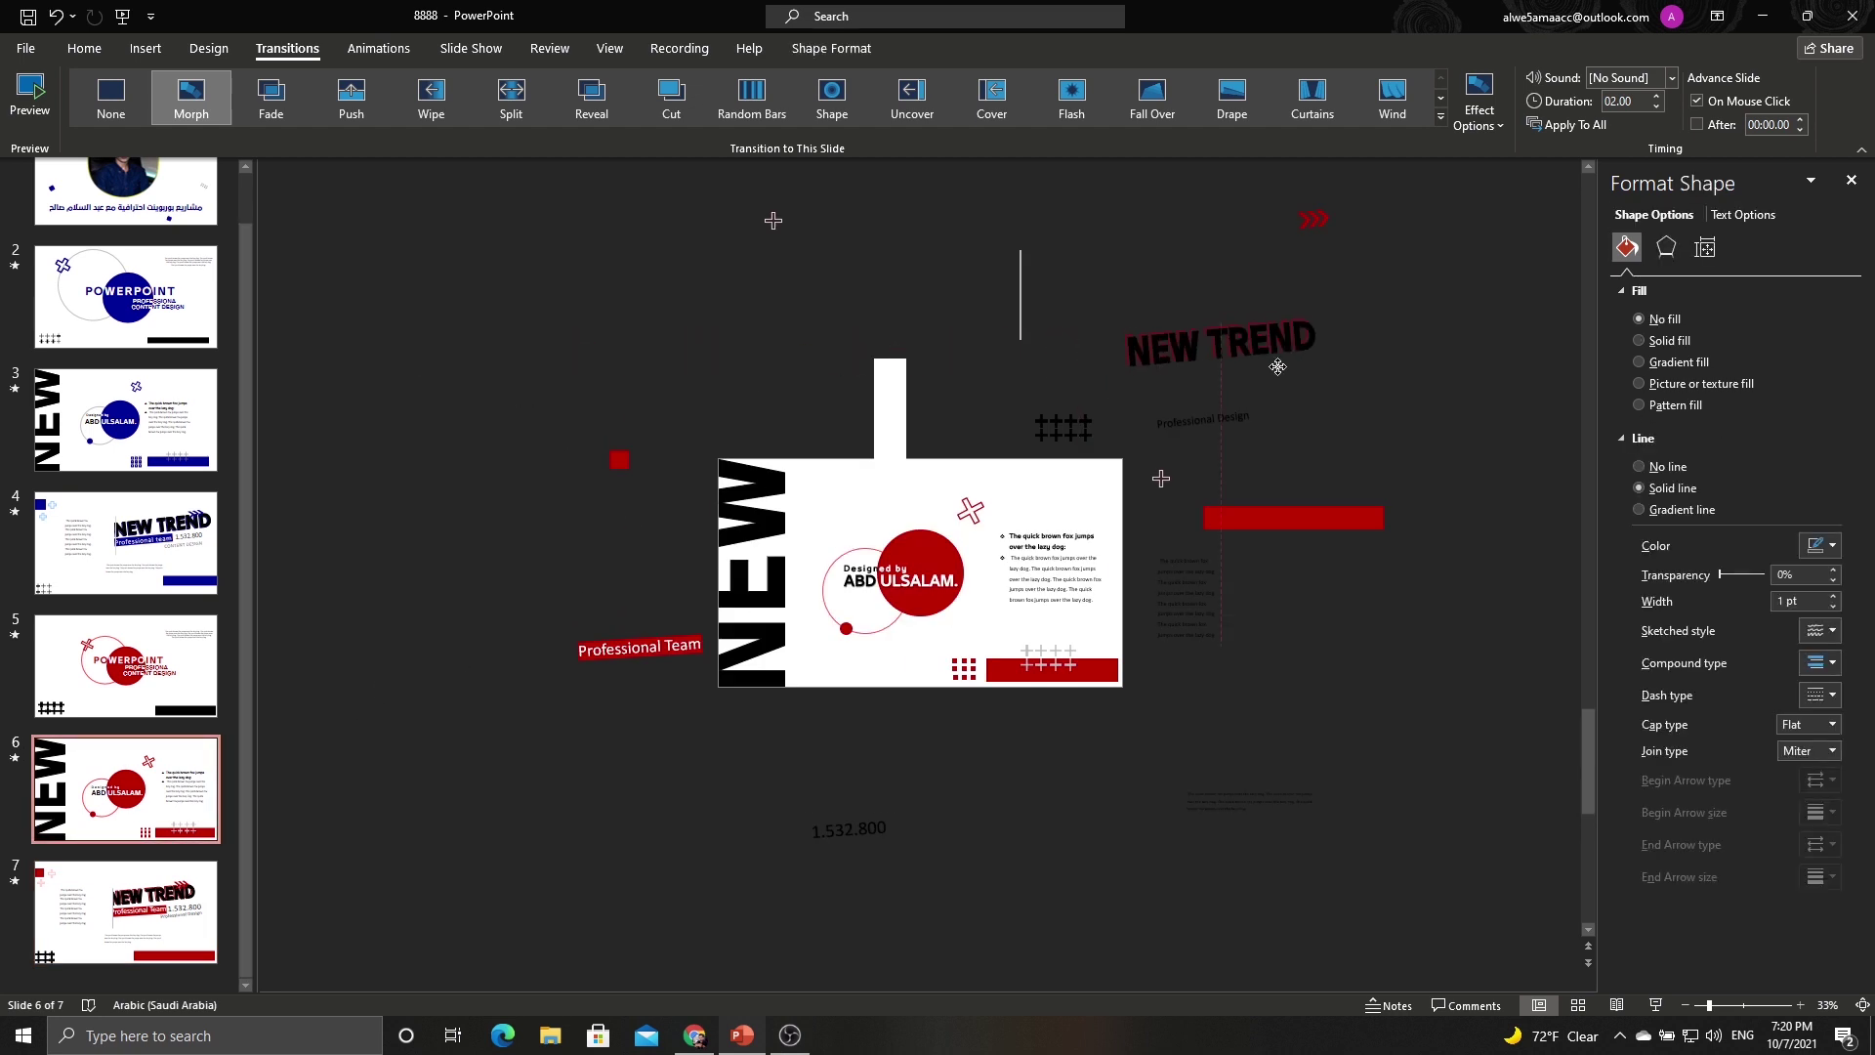
pyautogui.click(668, 659)
pyautogui.moveTo(670, 668); pyautogui.dragTo(1361, 671)
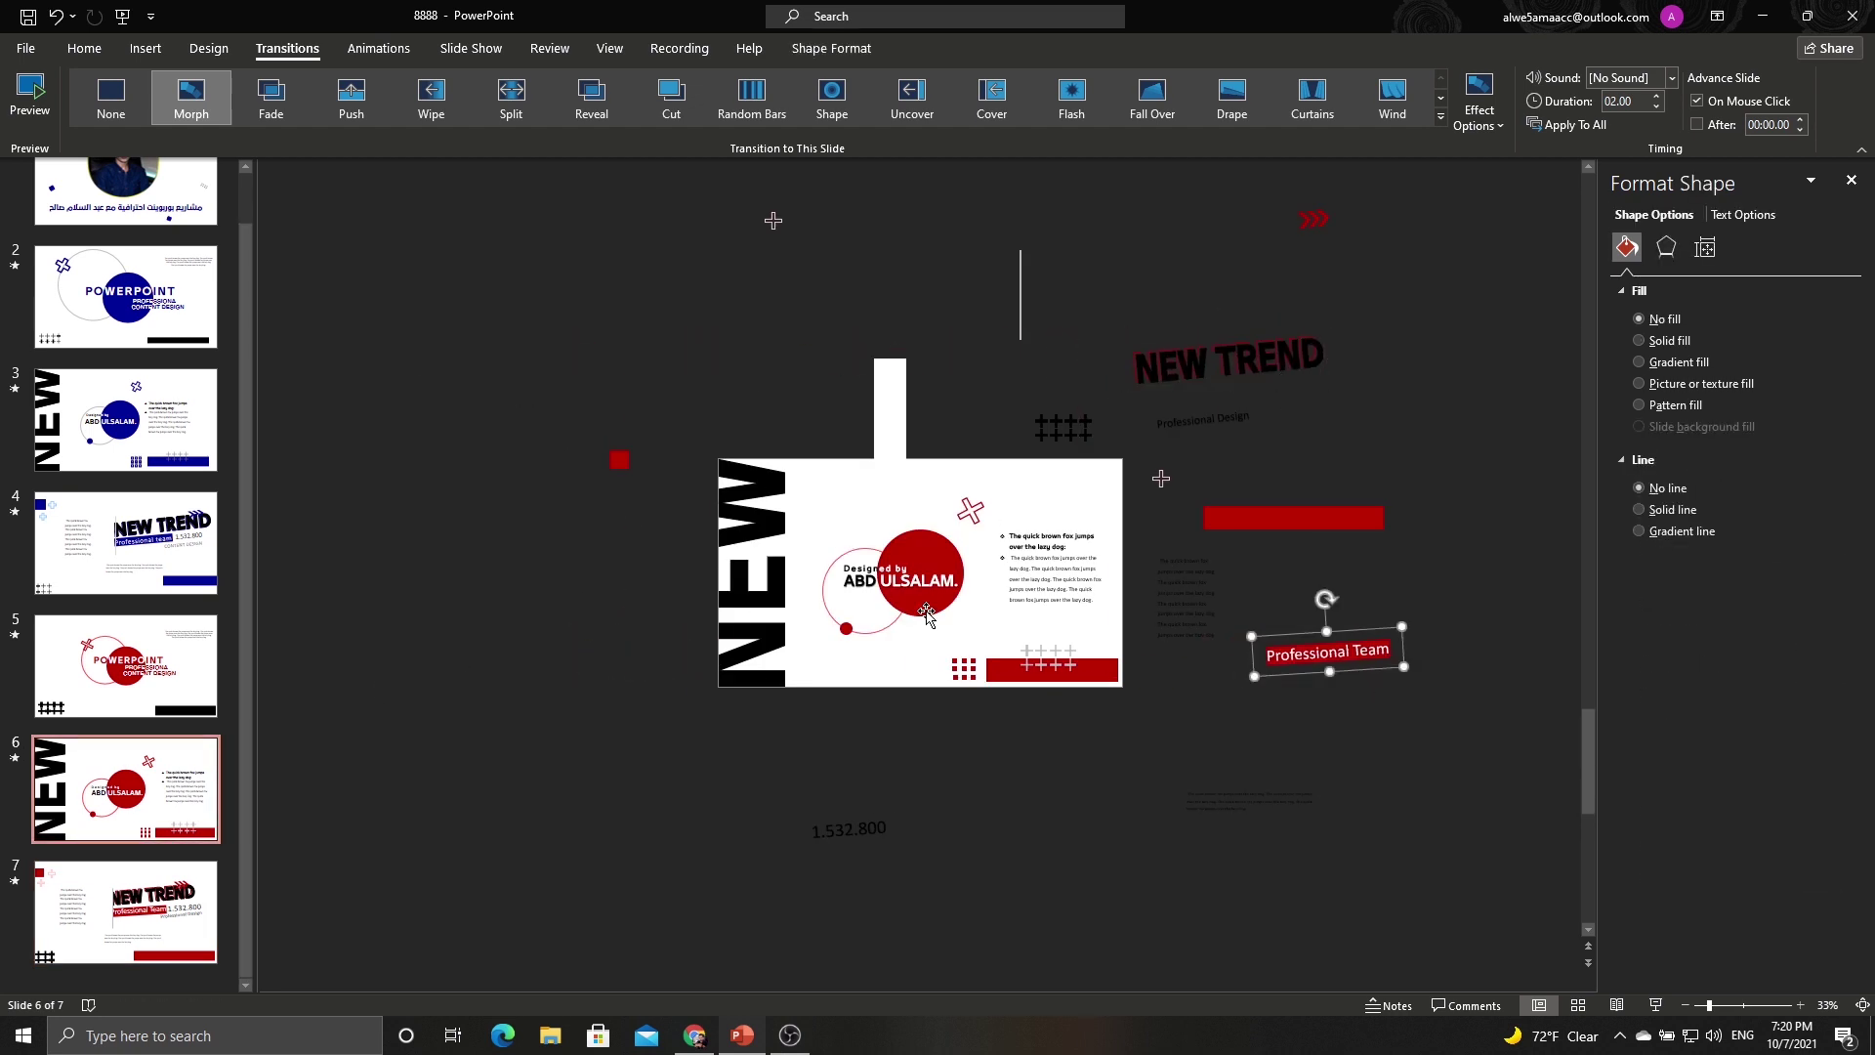
pyautogui.click(925, 877)
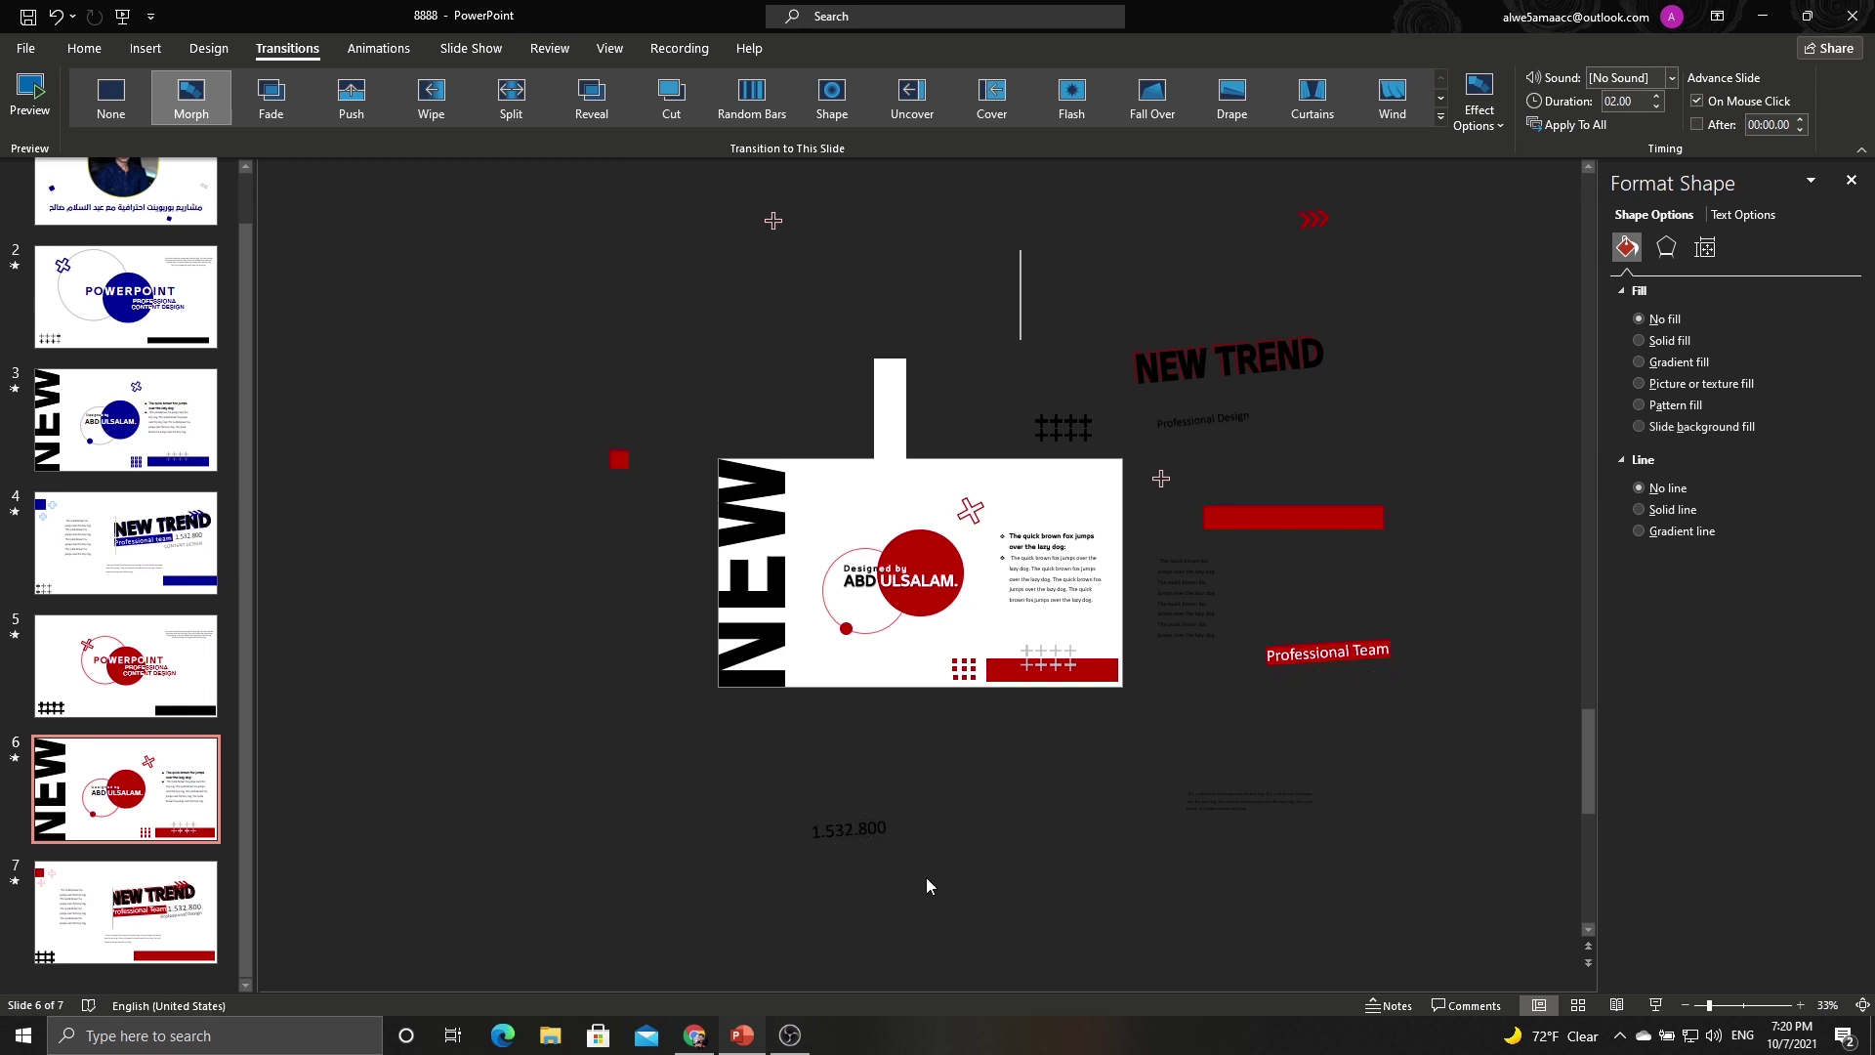
pyautogui.scroll(-3, 909, 732)
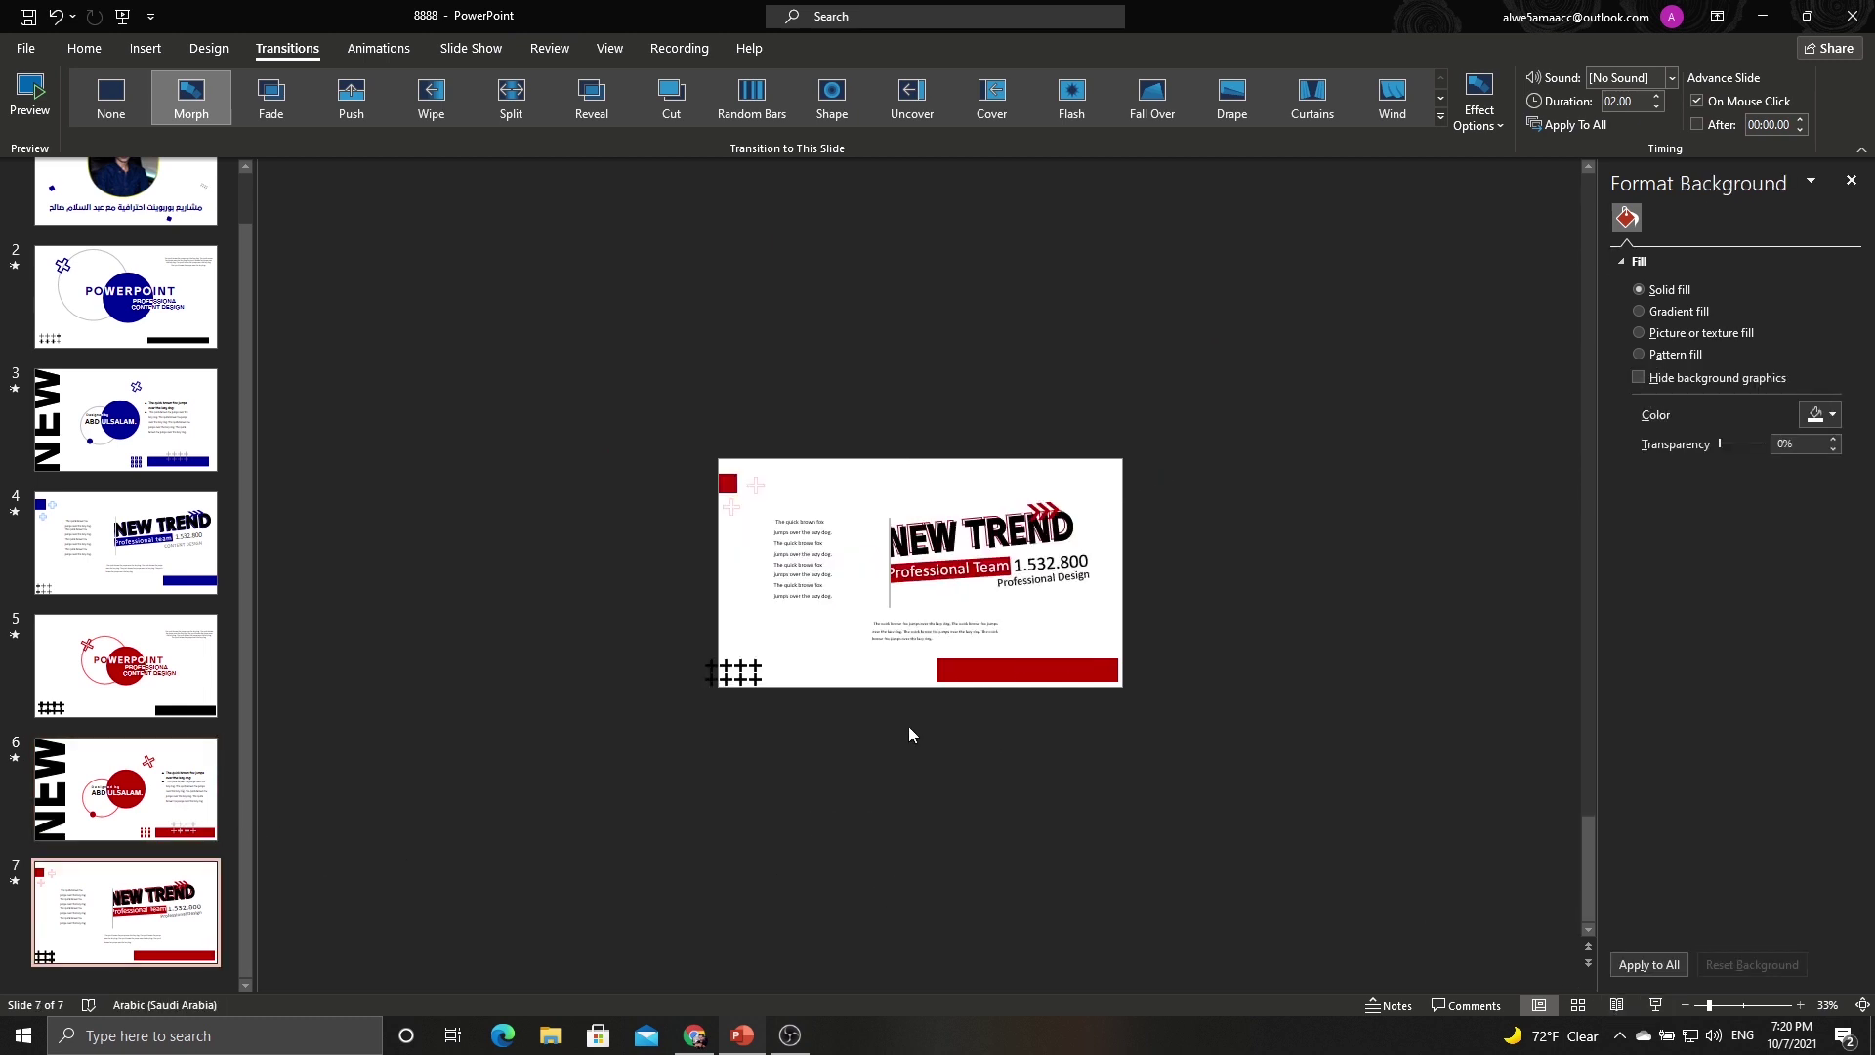
pyautogui.click(142, 778)
pyautogui.click(1182, 630)
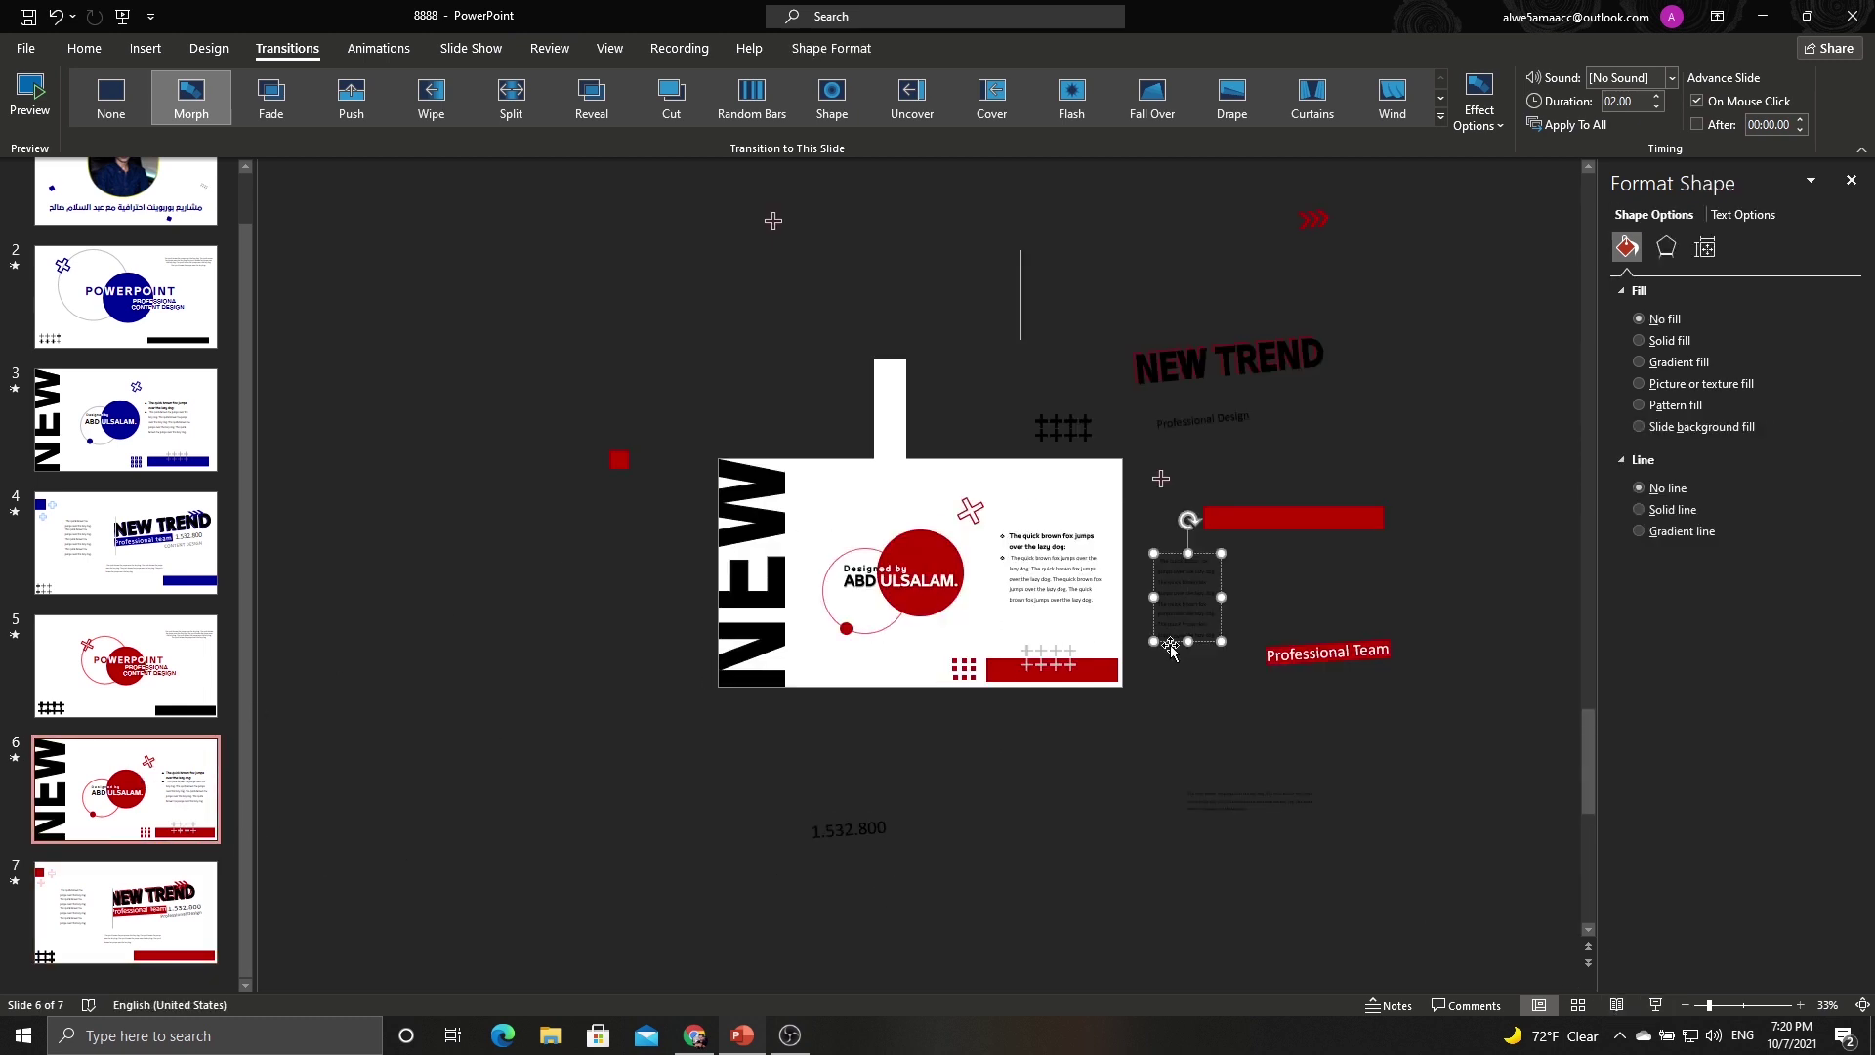
pyautogui.click(699, 732)
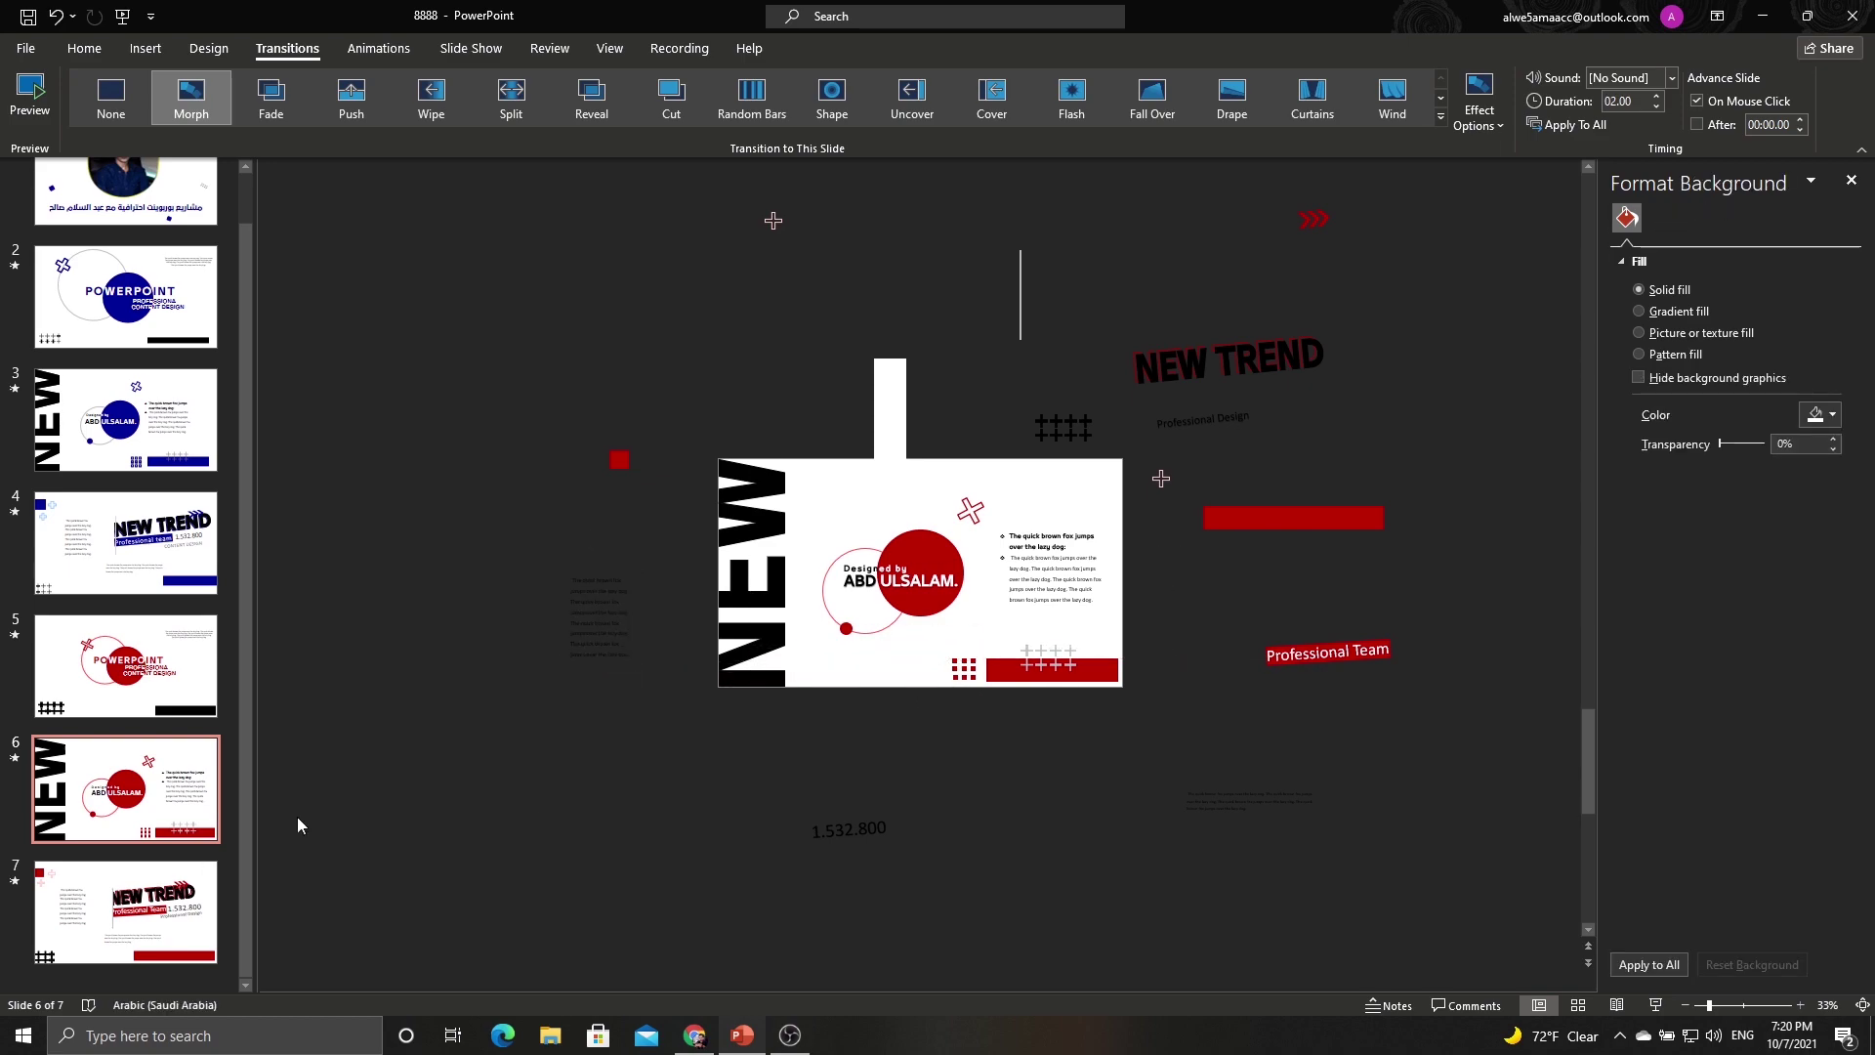